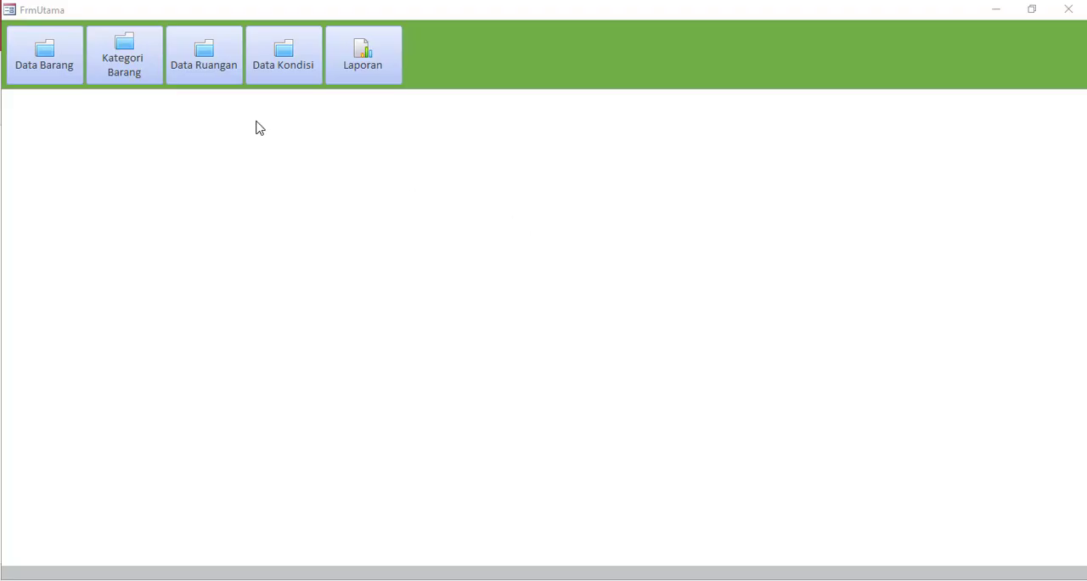
View the Data Barang, Kategori Barang, Data Ruangan and Data Kondisi forms and the Laporan report, closing each one
{"action": "left_click", "coordinate": [63, 75]}
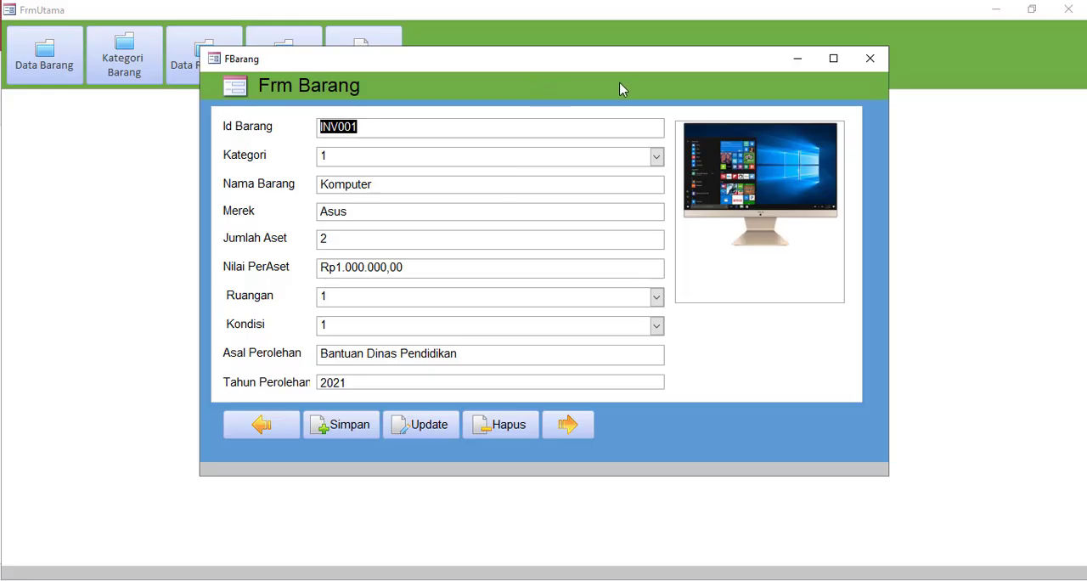
{"action": "left_click", "coordinate": [868, 67]}
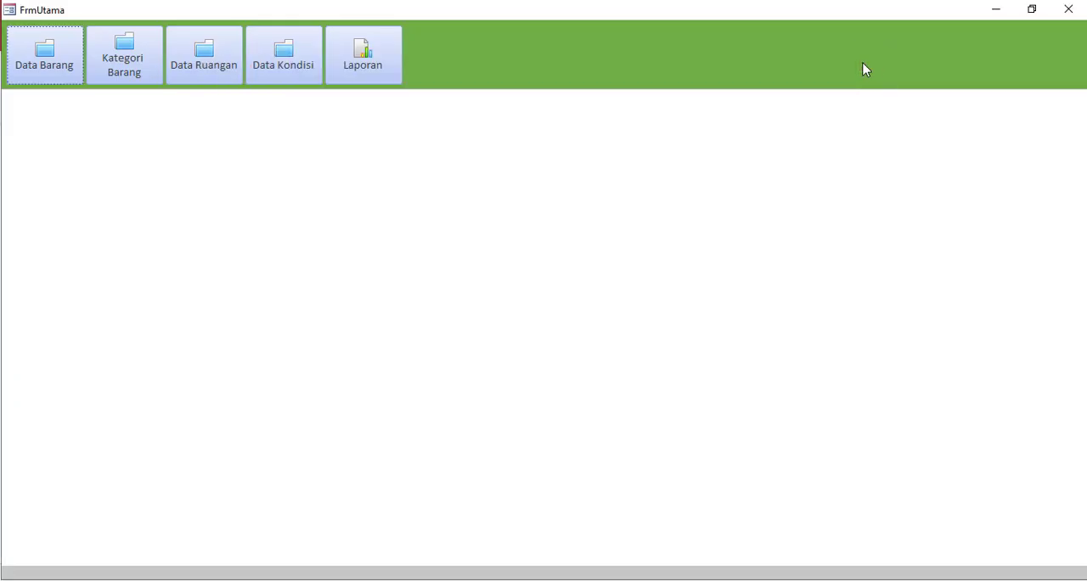
{"action": "left_click", "coordinate": [142, 82]}
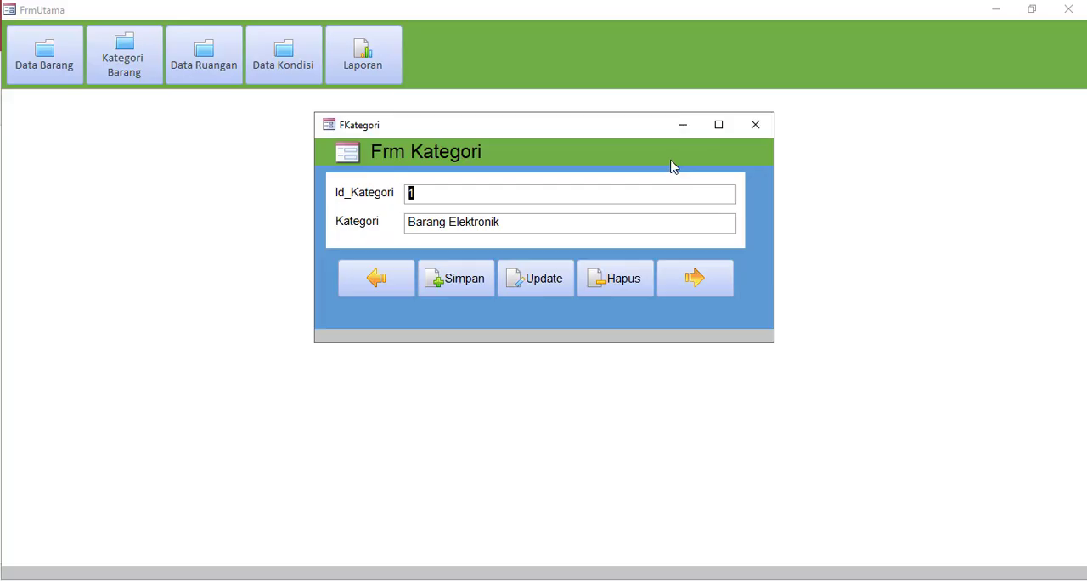
{"action": "left_click", "coordinate": [753, 127]}
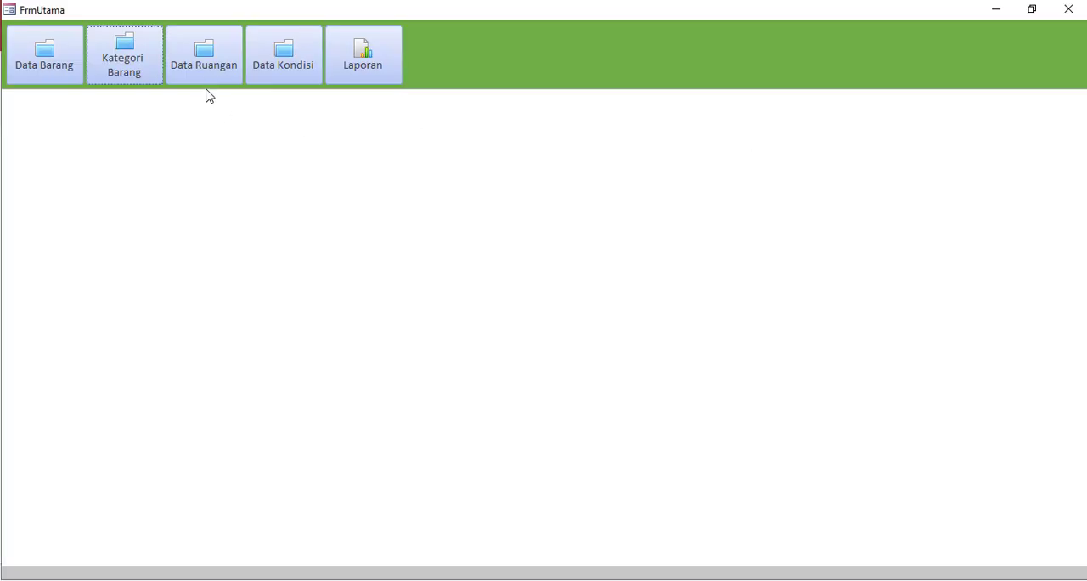
{"action": "left_click", "coordinate": [205, 73]}
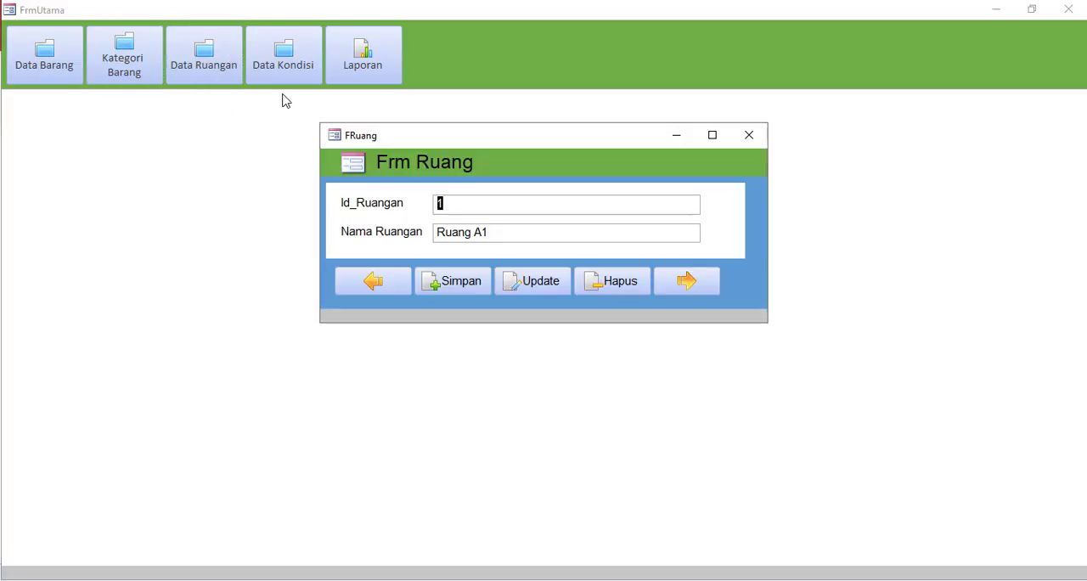
{"action": "left_click", "coordinate": [742, 143]}
{"action": "left_click", "coordinate": [283, 68]}
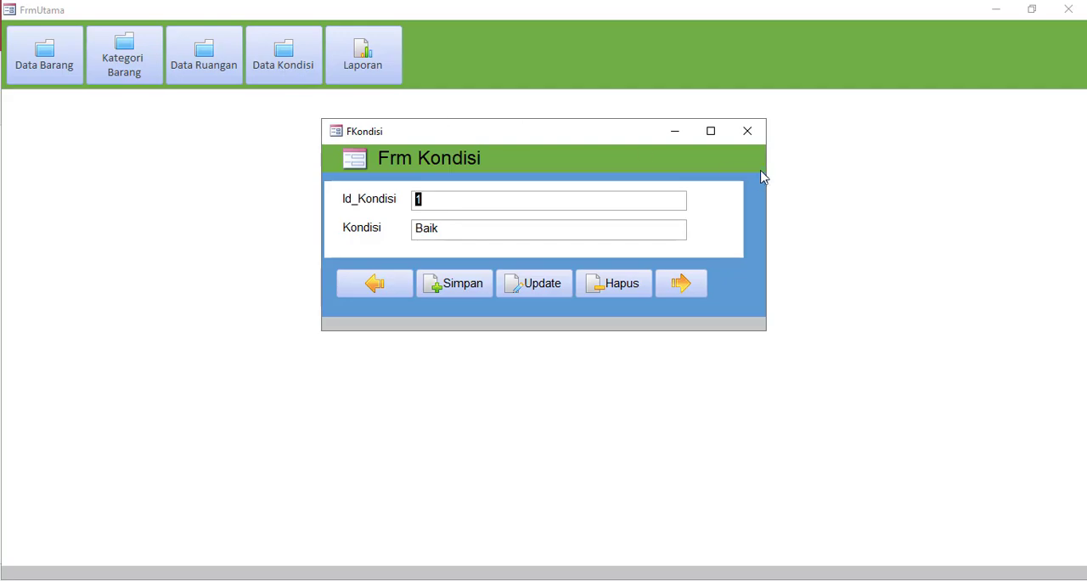
{"action": "left_click", "coordinate": [748, 131]}
{"action": "left_click", "coordinate": [373, 51]}
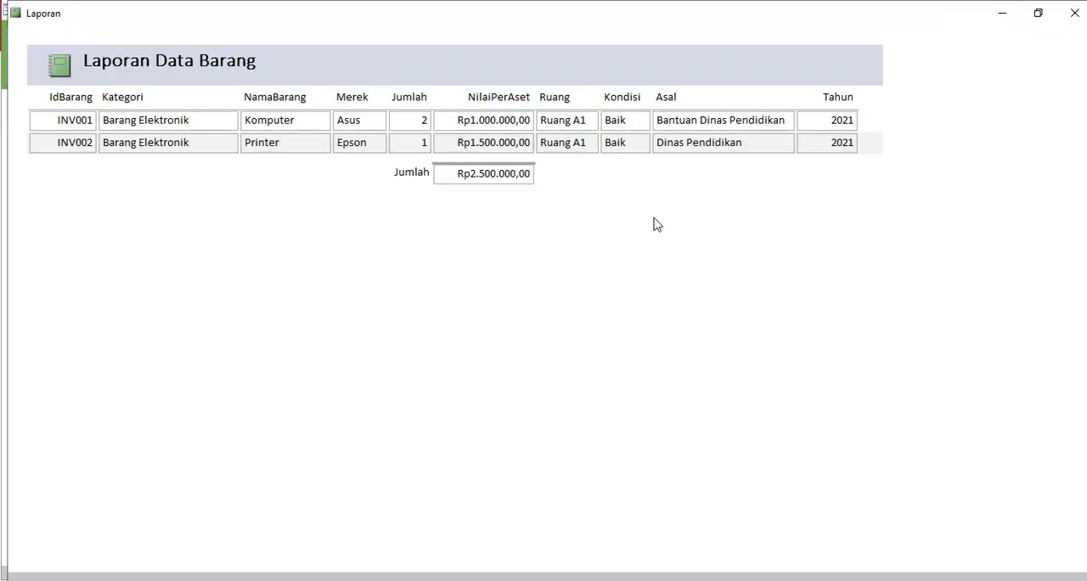
{"action": "left_click", "coordinate": [1075, 20]}
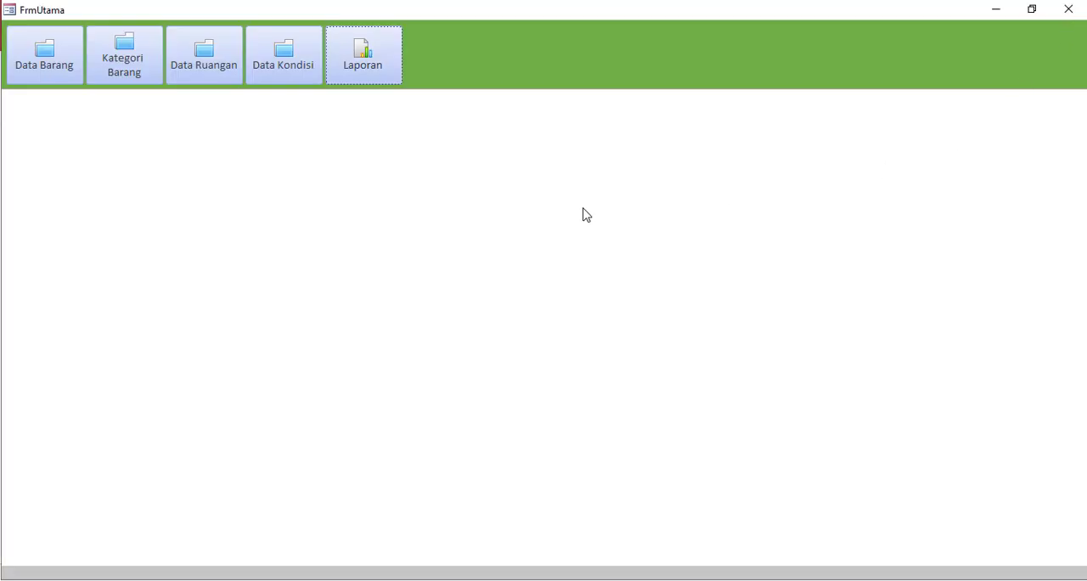
Open the Data Barang form and examine the choices offered for Kategori, Ruangan and Kondisi
{"action": "left_click", "coordinate": [51, 75]}
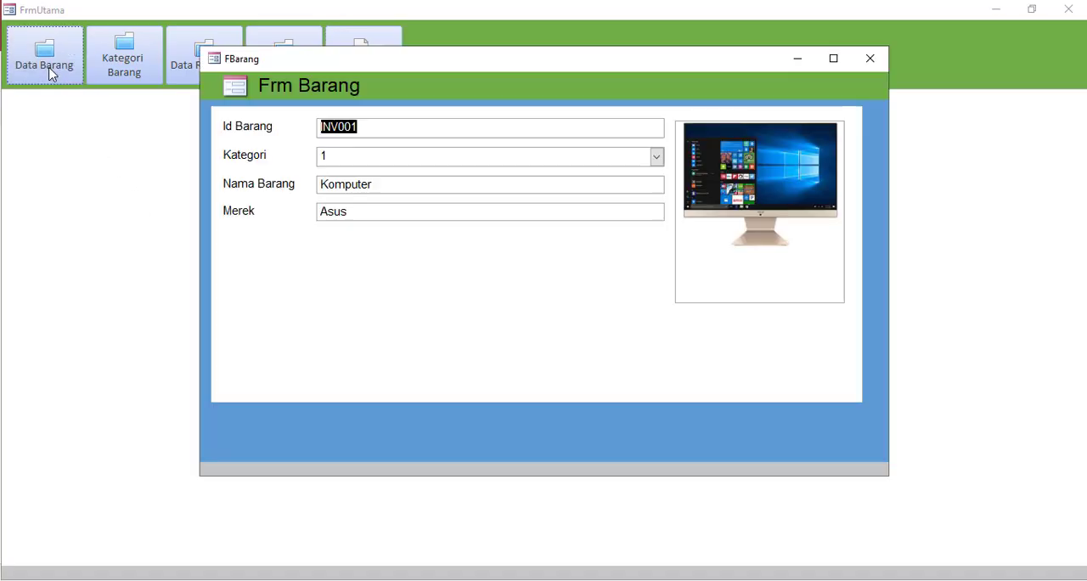
{"action": "left_click", "coordinate": [658, 158]}
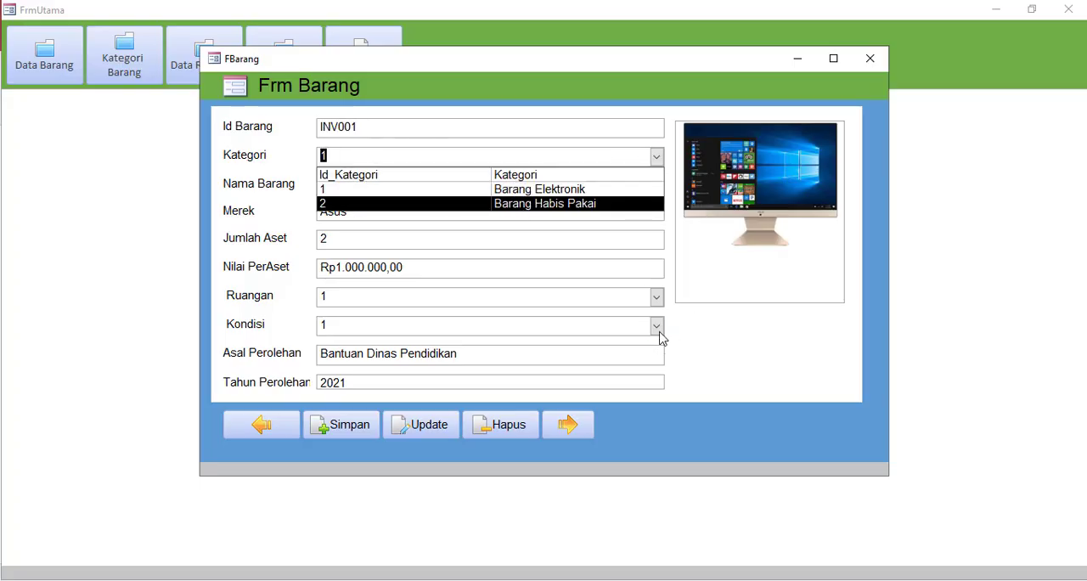
{"action": "left_click", "coordinate": [658, 297]}
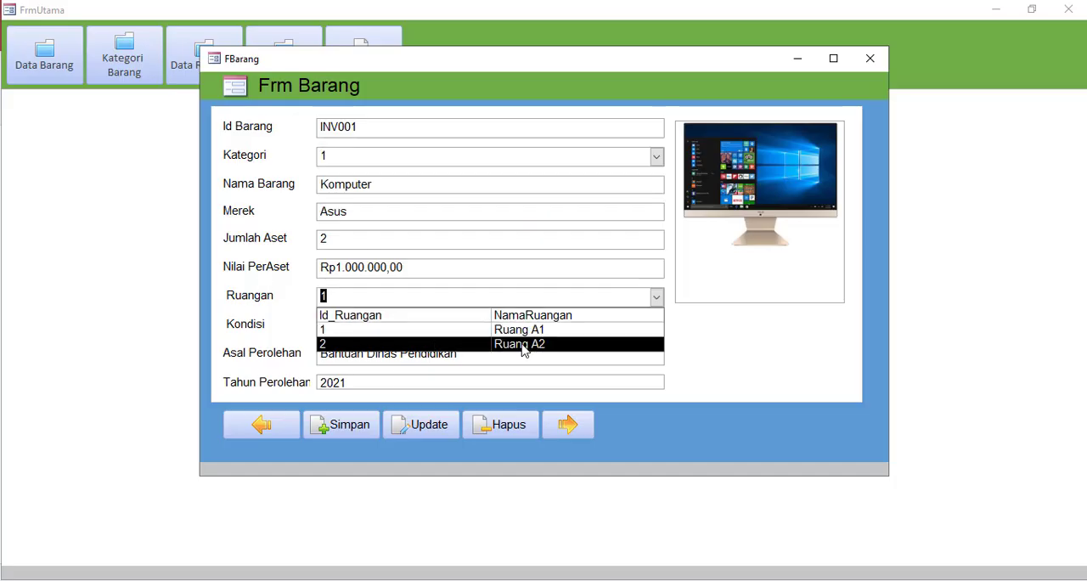
{"action": "left_click", "coordinate": [751, 344]}
{"action": "left_click", "coordinate": [657, 326]}
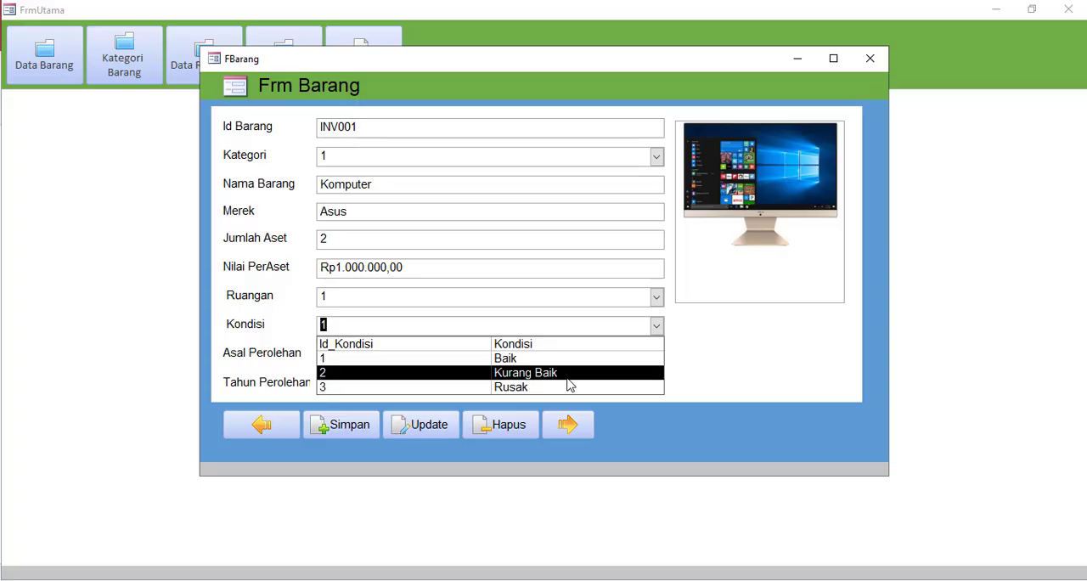
{"action": "left_click", "coordinate": [701, 359]}
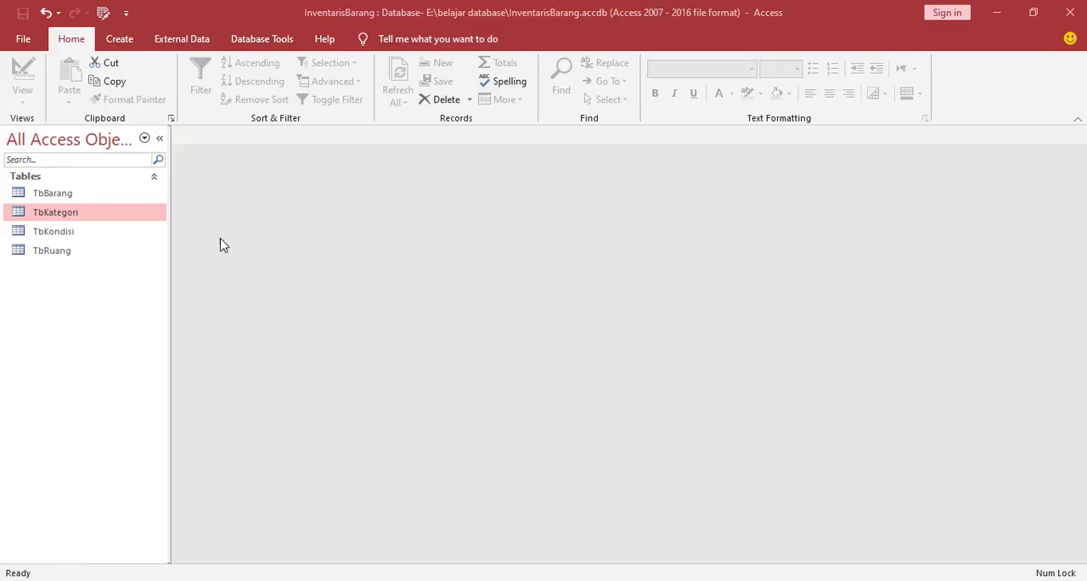
Open the TbKategori table in Design View and examine its Id_Kategori and Kategori fields
{"action": "right_click", "coordinate": [47, 223]}
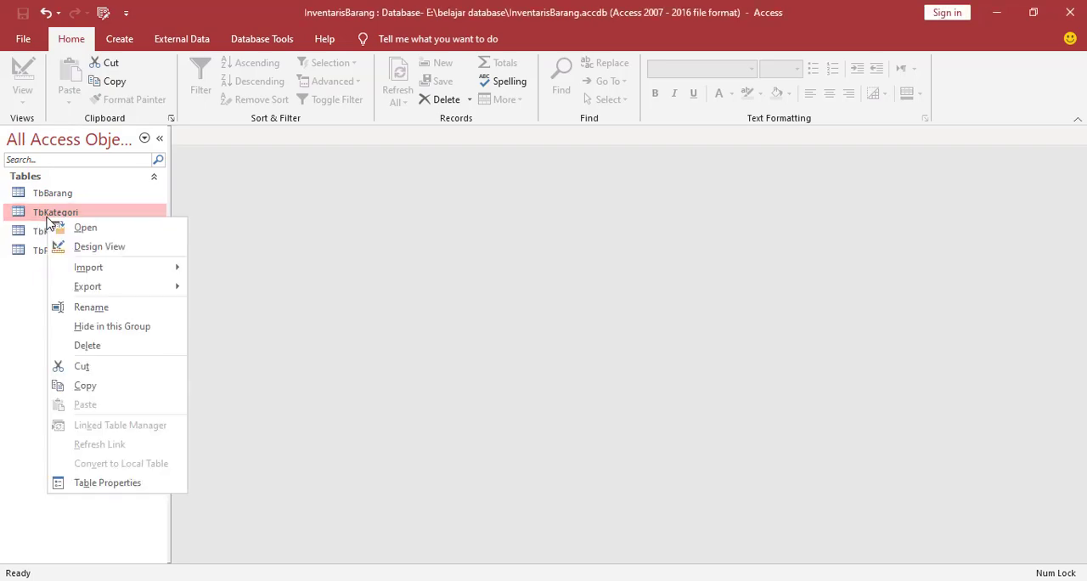
{"action": "left_click", "coordinate": [71, 246]}
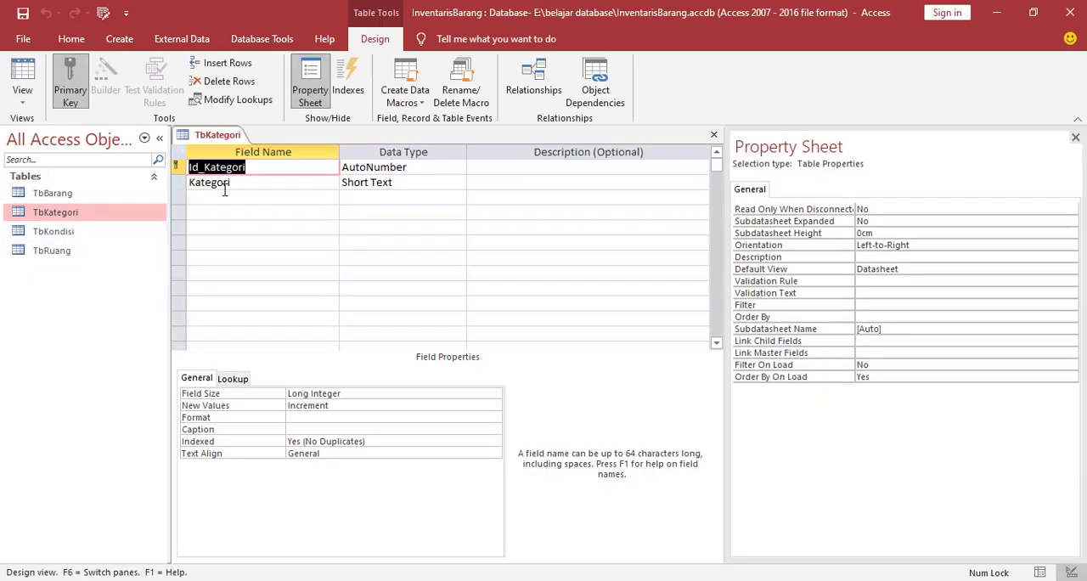
{"action": "left_click", "coordinate": [264, 168]}
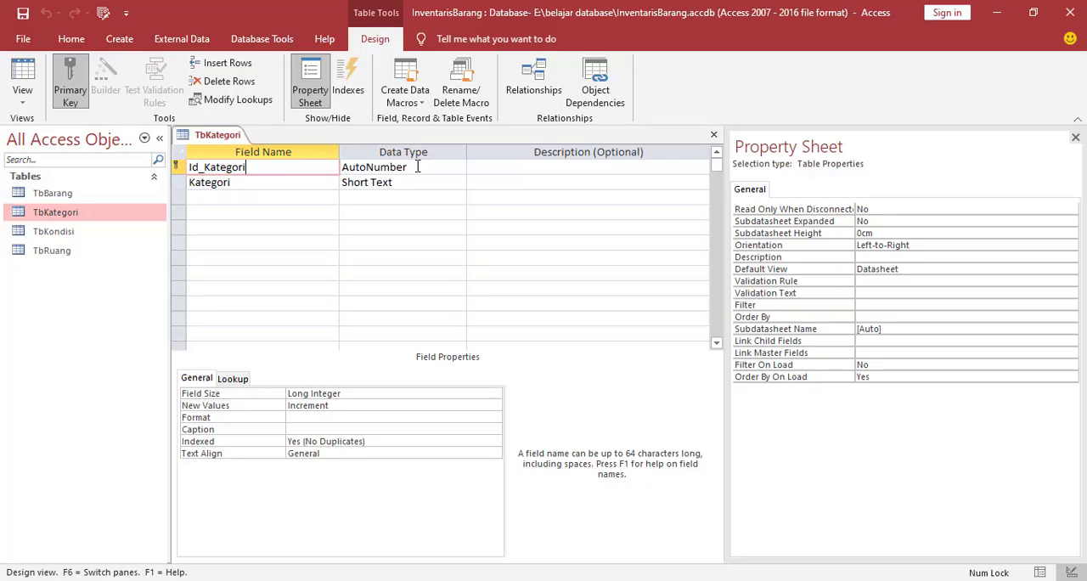
{"action": "left_click", "coordinate": [262, 180]}
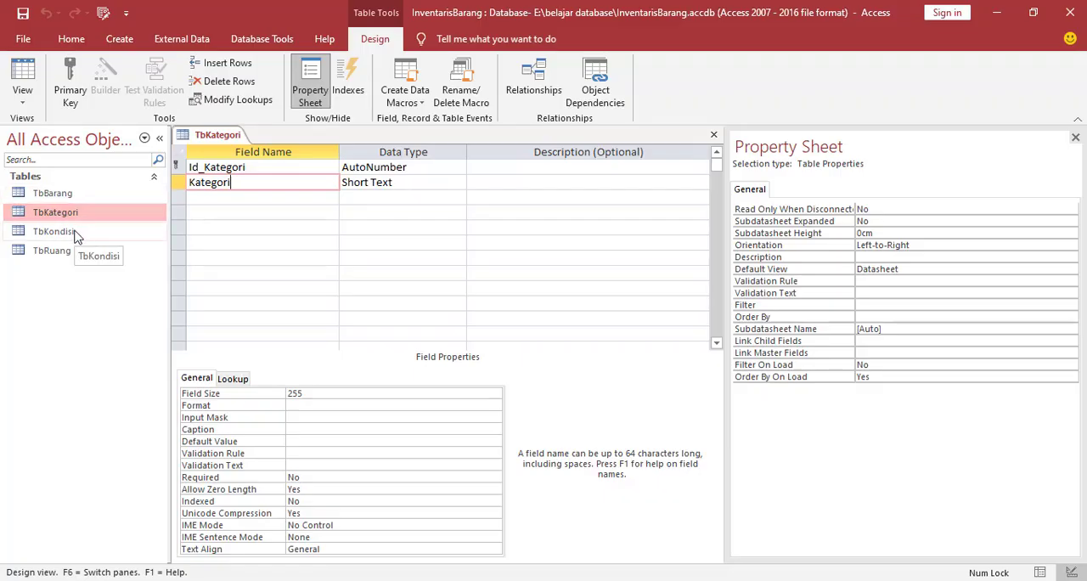
Open the TbRuang table in Design View and examine its Id_Ruangan field
{"action": "left_click", "coordinate": [35, 254]}
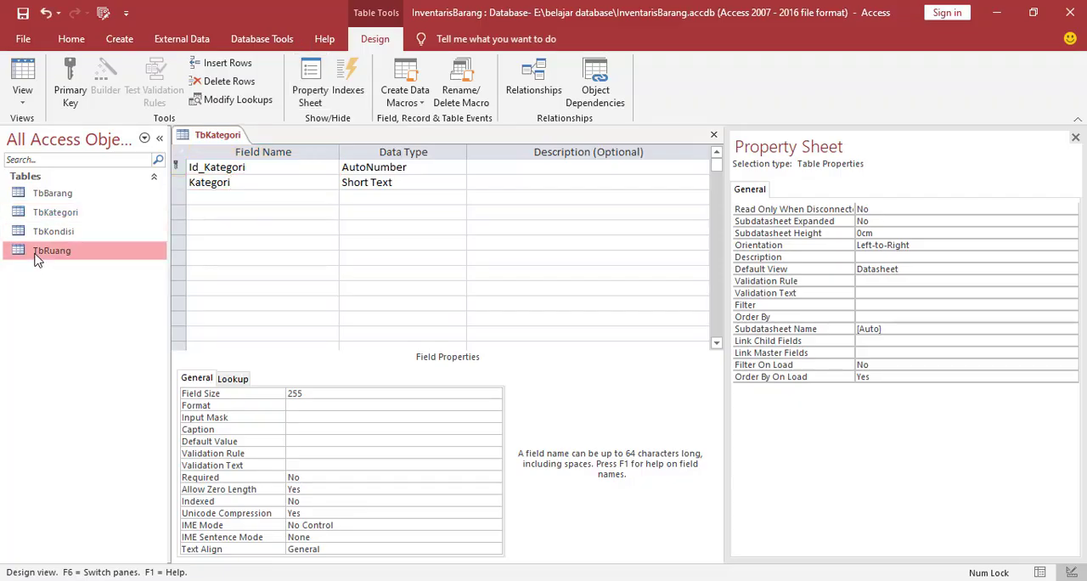
{"action": "right_click", "coordinate": [37, 257]}
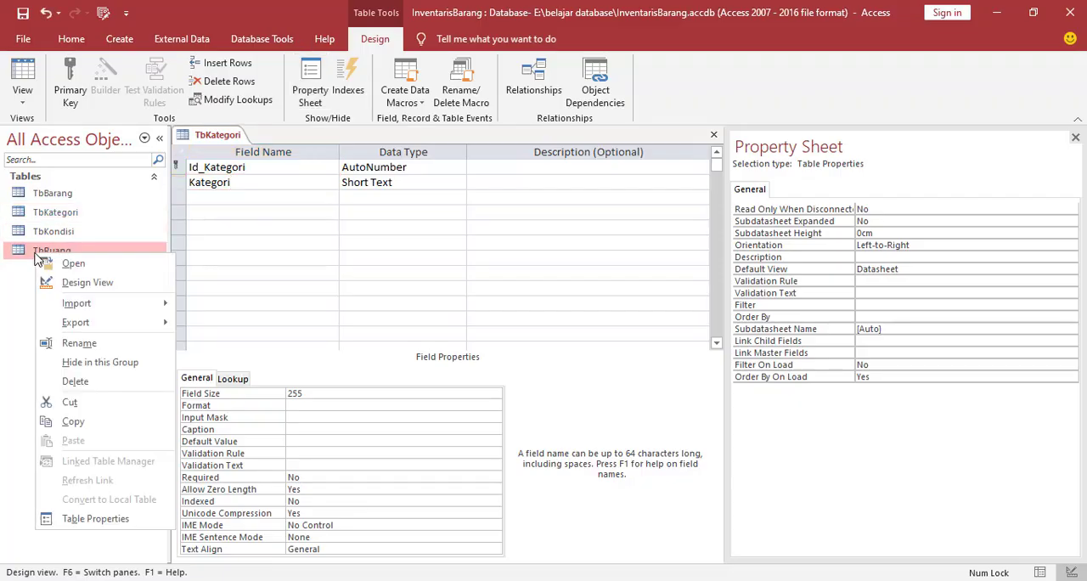
{"action": "left_click", "coordinate": [74, 282]}
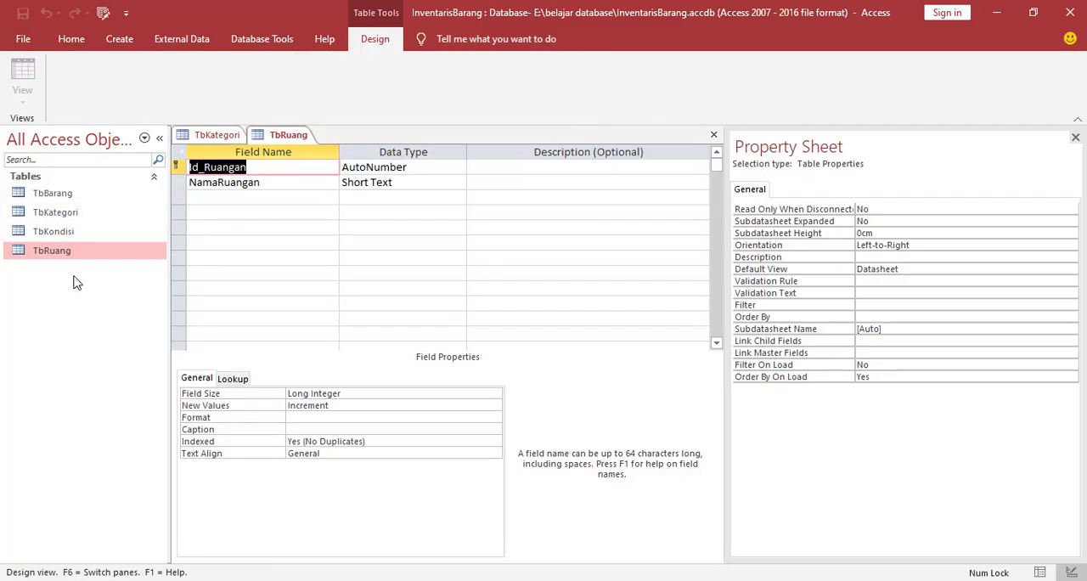
{"action": "left_click", "coordinate": [298, 167]}
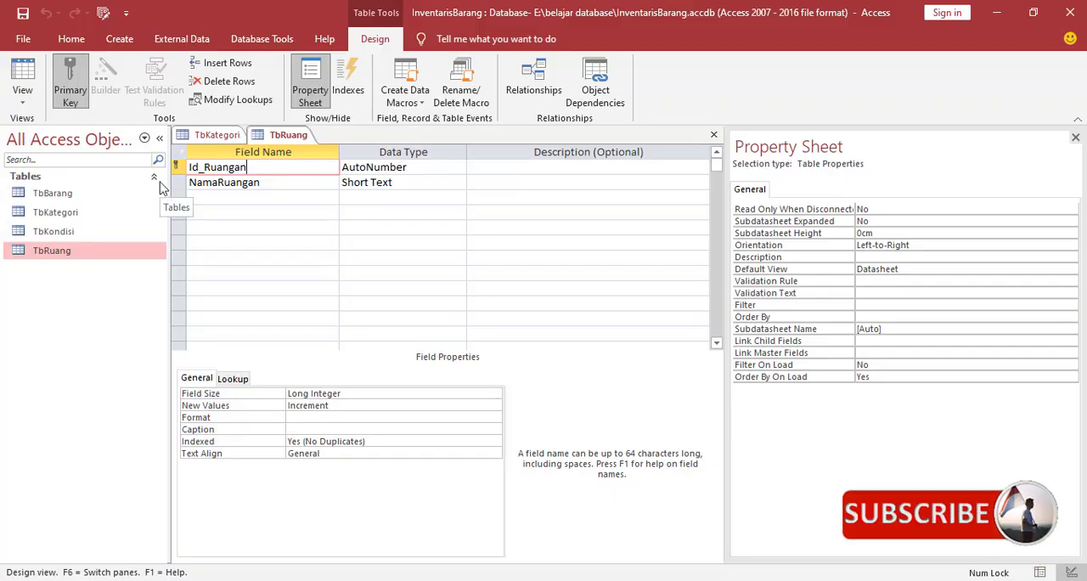
Open the TbKondisi table in Design View and examine its Id_Kondisi and Kondisi fields
{"action": "right_click", "coordinate": [56, 233]}
{"action": "left_click", "coordinate": [75, 259]}
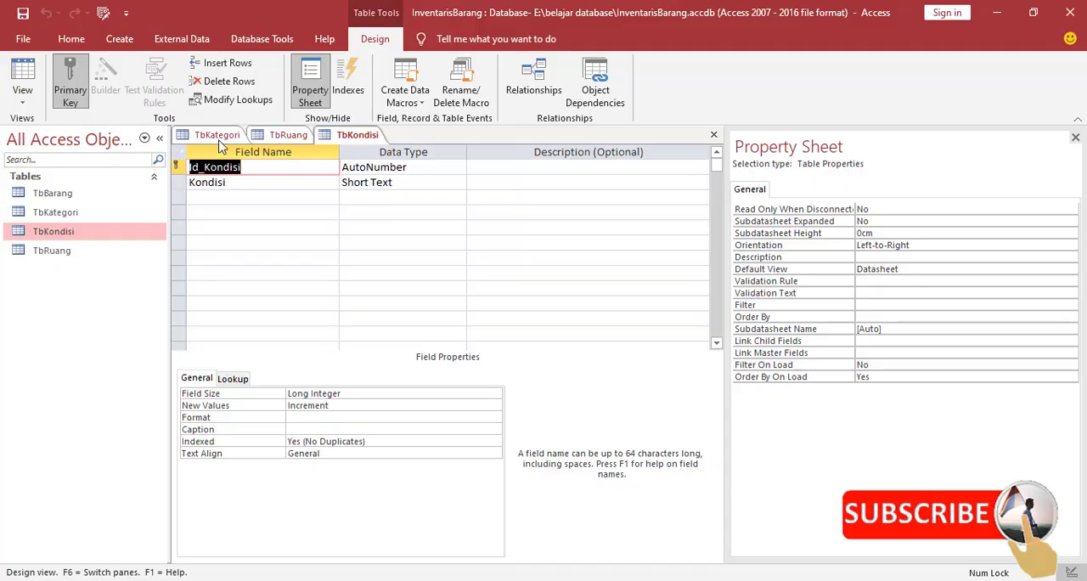
{"action": "left_click", "coordinate": [251, 169]}
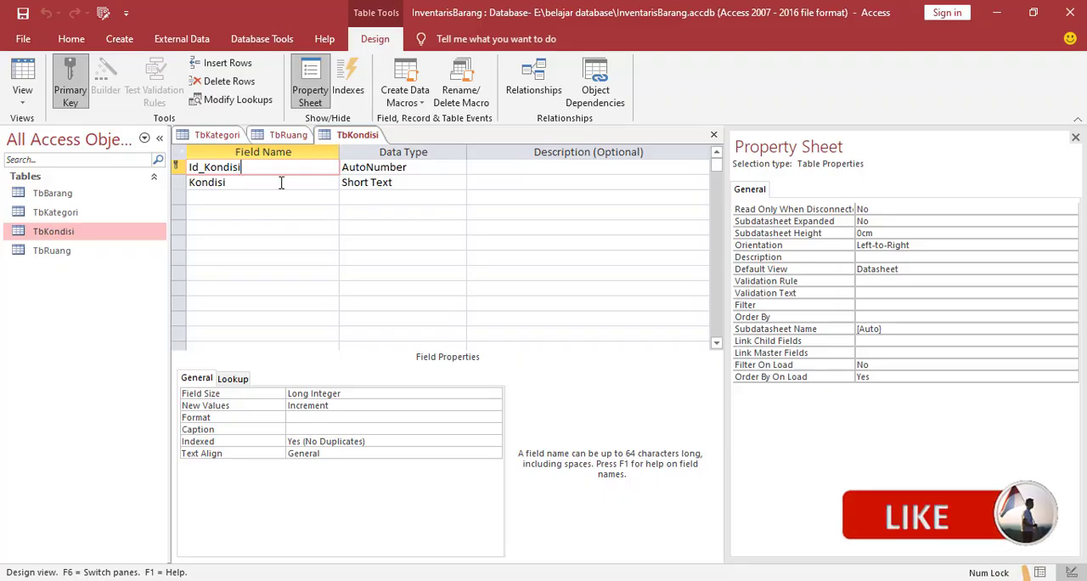
{"action": "left_click", "coordinate": [311, 183]}
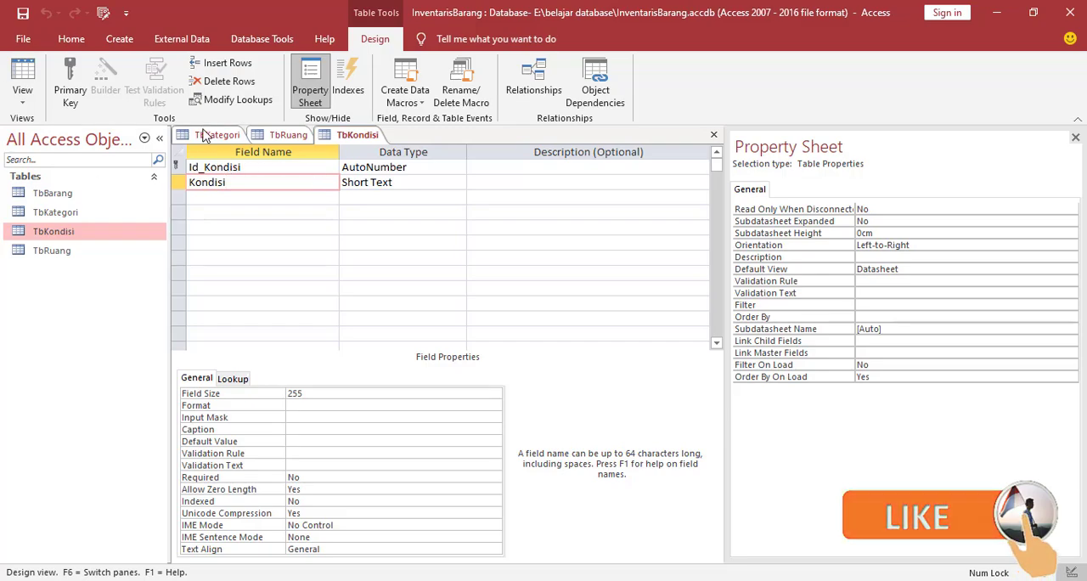
Open the TbBarang table in Design View
{"action": "left_click", "coordinate": [61, 193]}
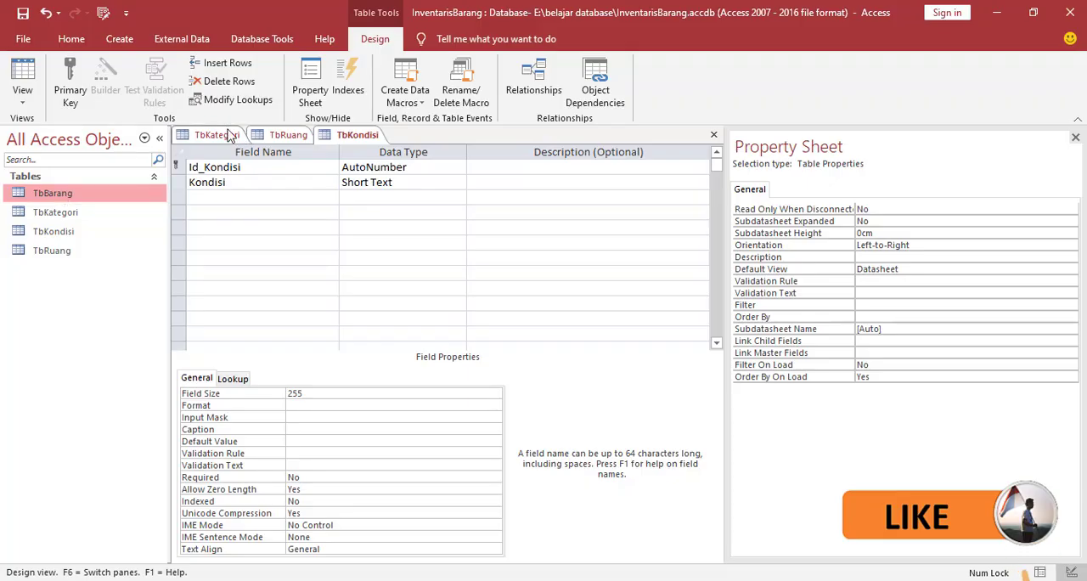
{"action": "right_click", "coordinate": [46, 194]}
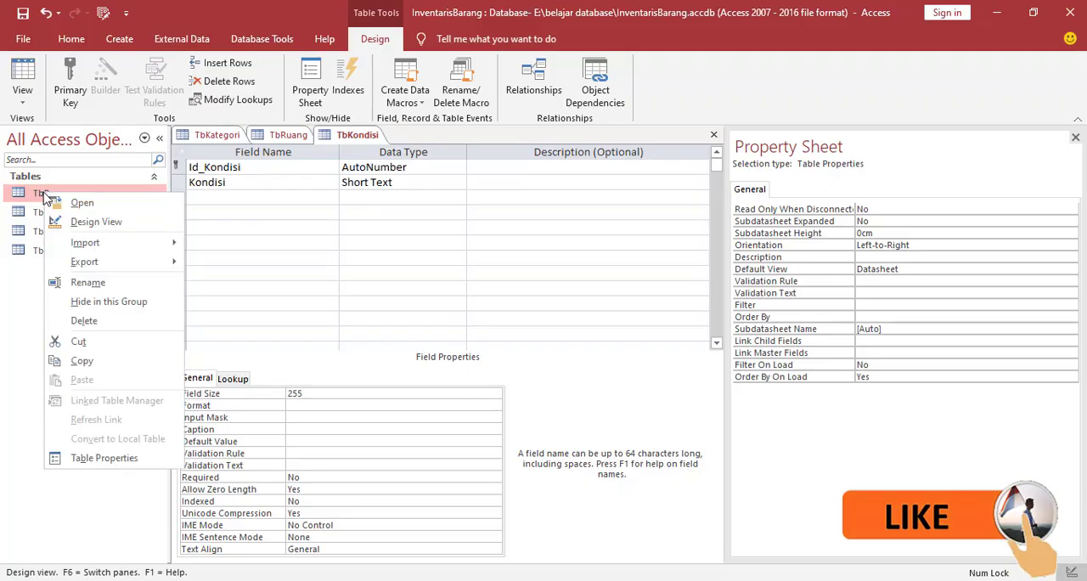
{"action": "left_click", "coordinate": [85, 222]}
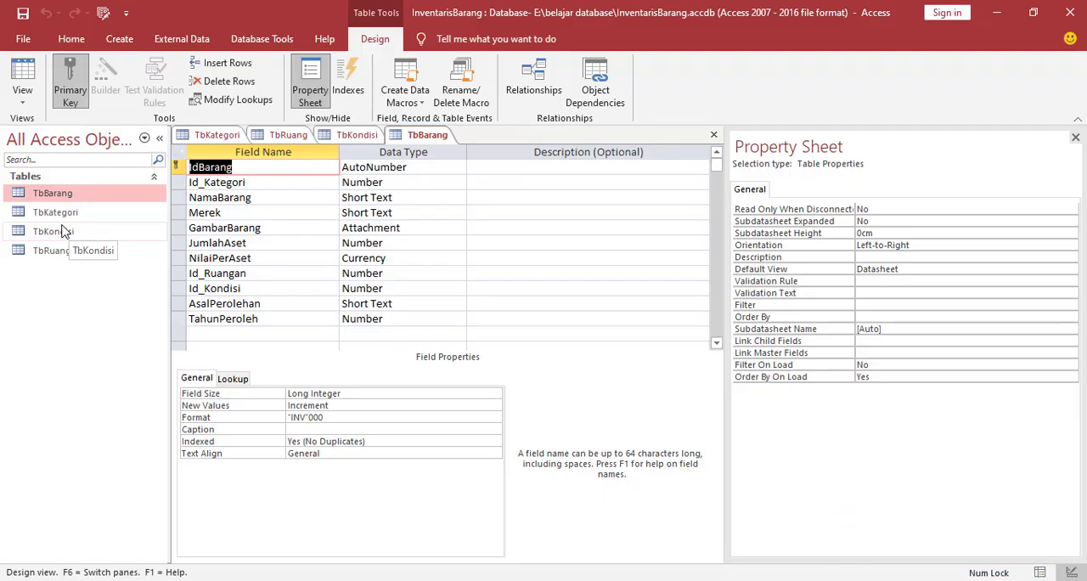
Examine the data type and Format property of the IdBarang field in TbBarang
{"action": "left_click", "coordinate": [205, 165]}
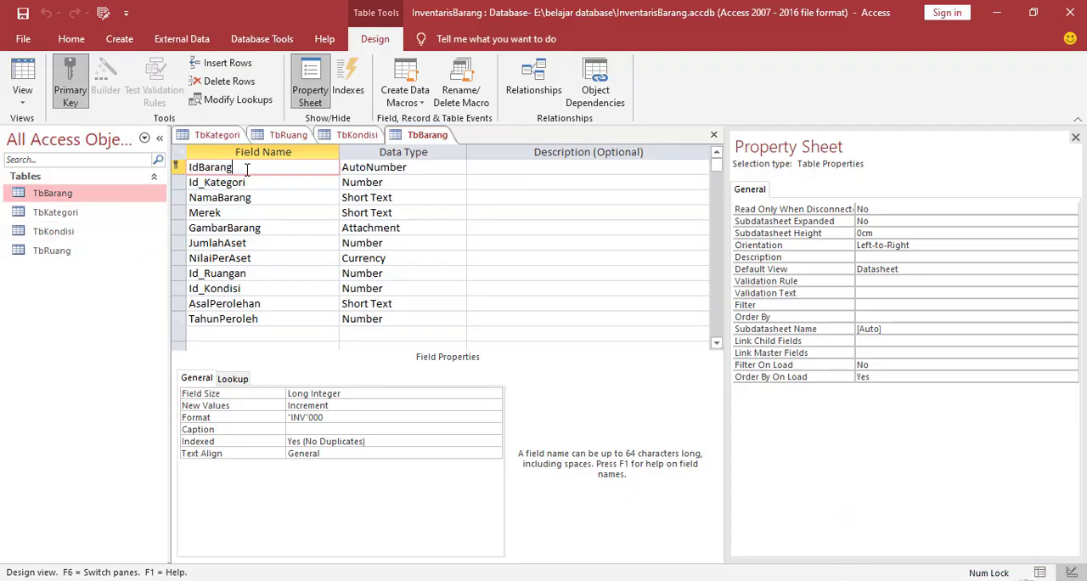
{"action": "left_click", "coordinate": [435, 167]}
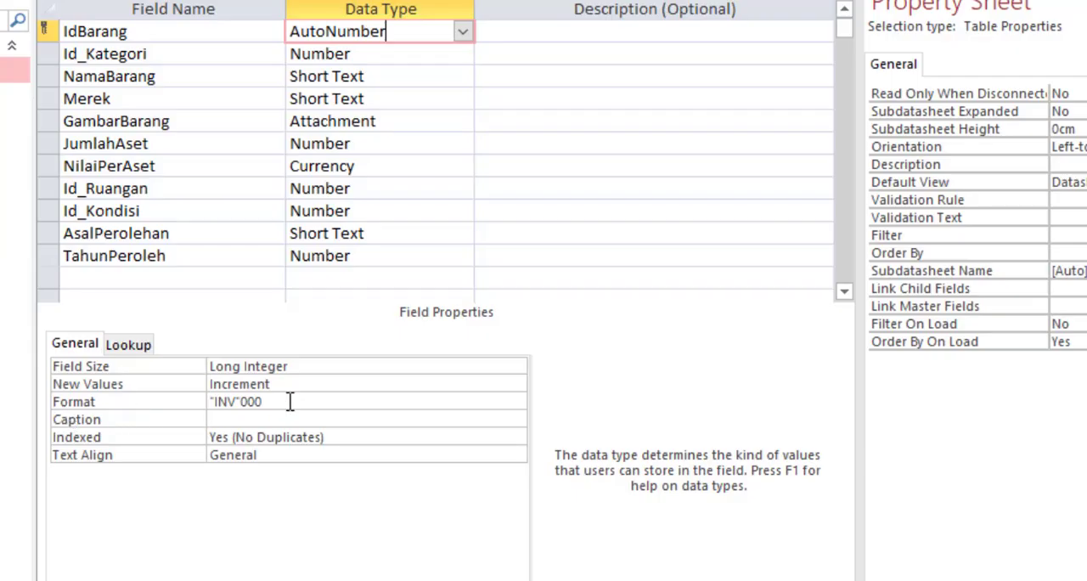
{"action": "left_click_drag", "start_coordinate": [290, 402], "coordinate": [194, 407]}
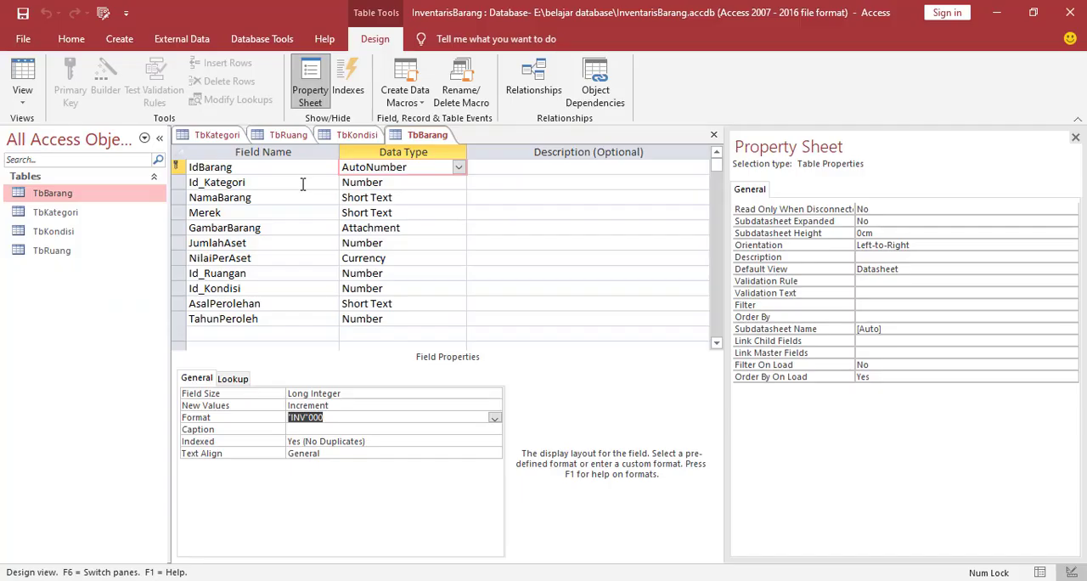
Set the lookup Display Control of the Id_Kategori field in TbBarang to Combo Box
{"action": "left_click", "coordinate": [230, 52]}
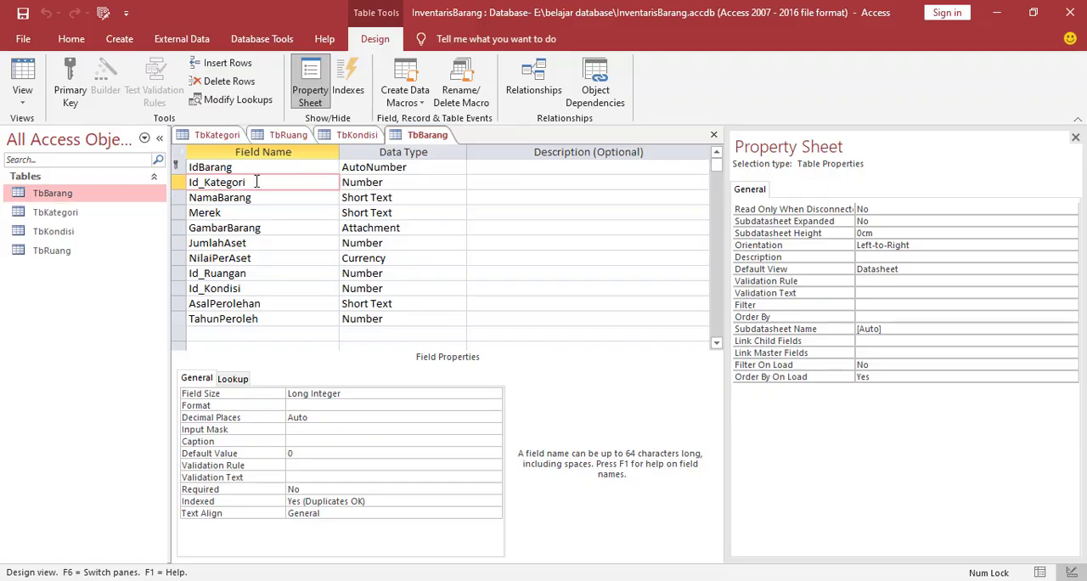
{"action": "left_click", "coordinate": [400, 181]}
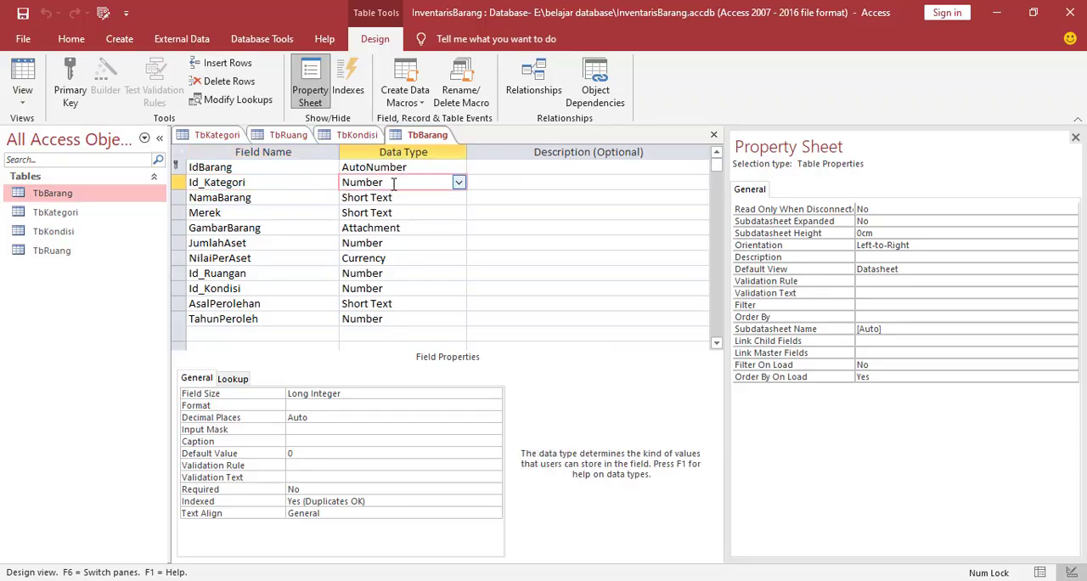
{"action": "left_click", "coordinate": [234, 382]}
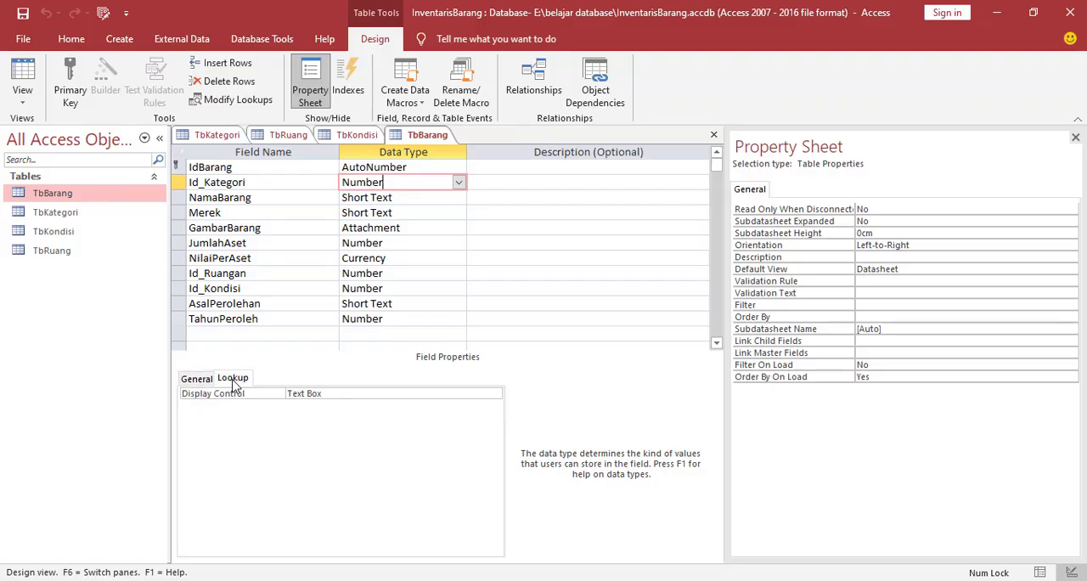
{"action": "left_click", "coordinate": [357, 393]}
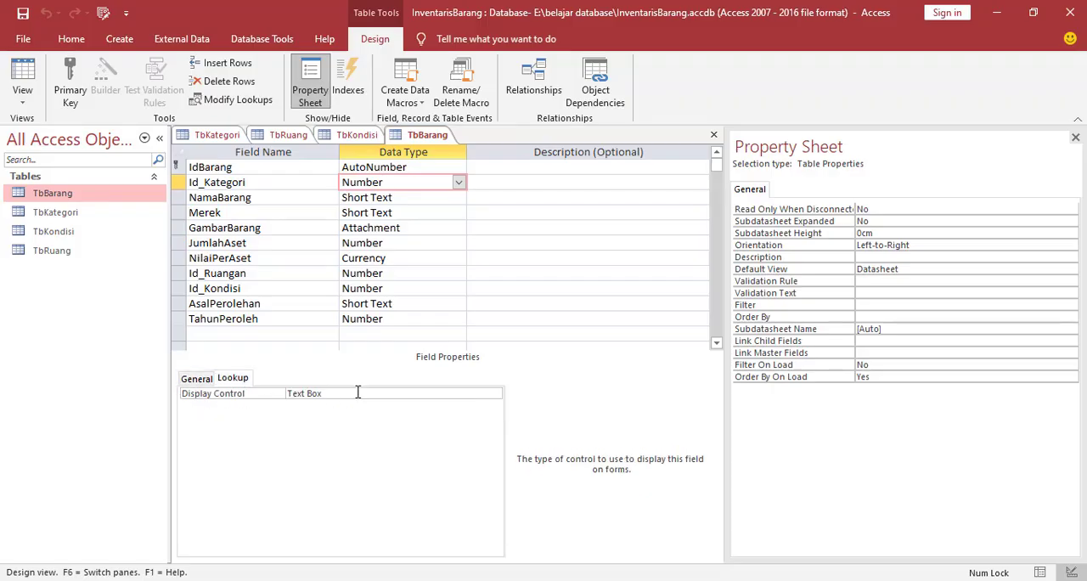
{"action": "left_click", "coordinate": [494, 395]}
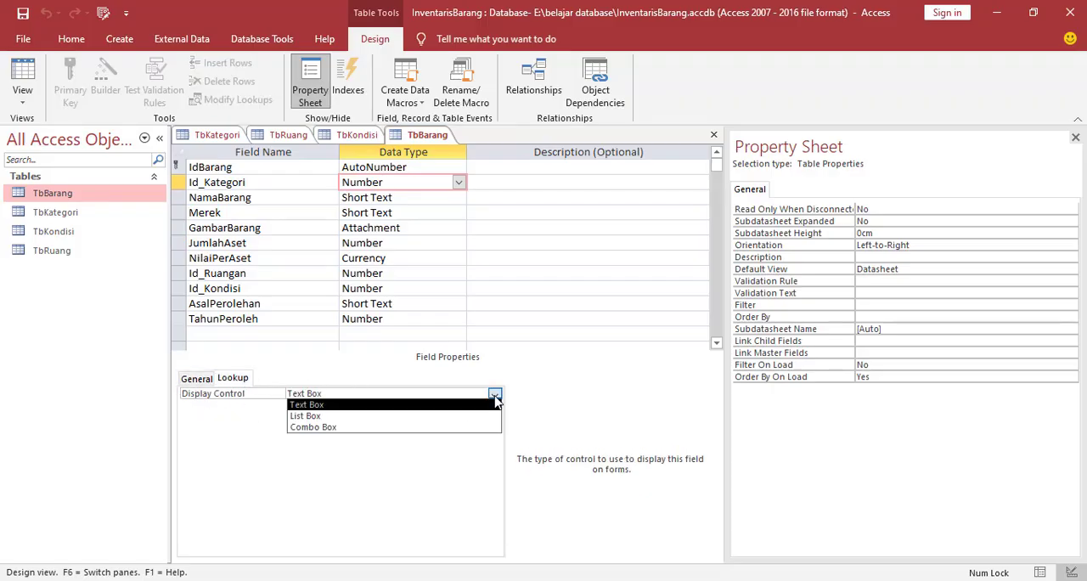
{"action": "left_click", "coordinate": [330, 429]}
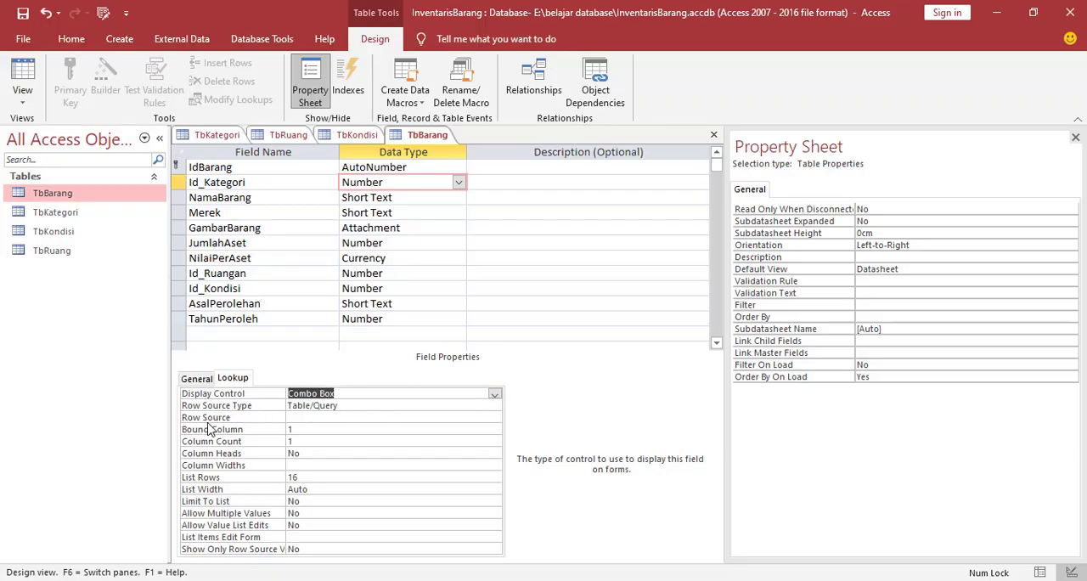
Start building the Row Source query for Id_Kategori and add the TbKategori table to it
{"action": "left_click", "coordinate": [328, 417]}
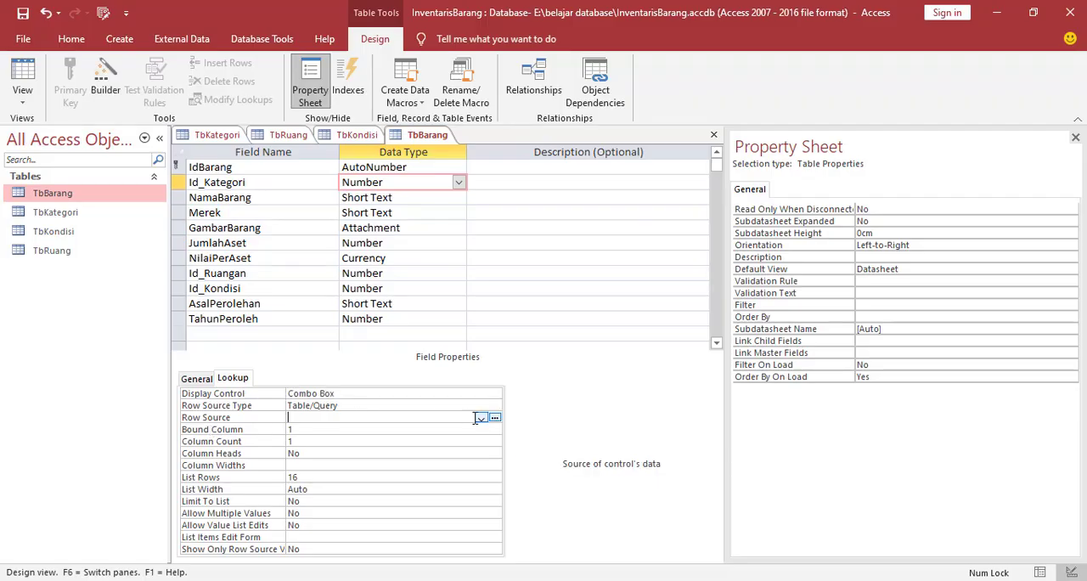
{"action": "left_click", "coordinate": [494, 419]}
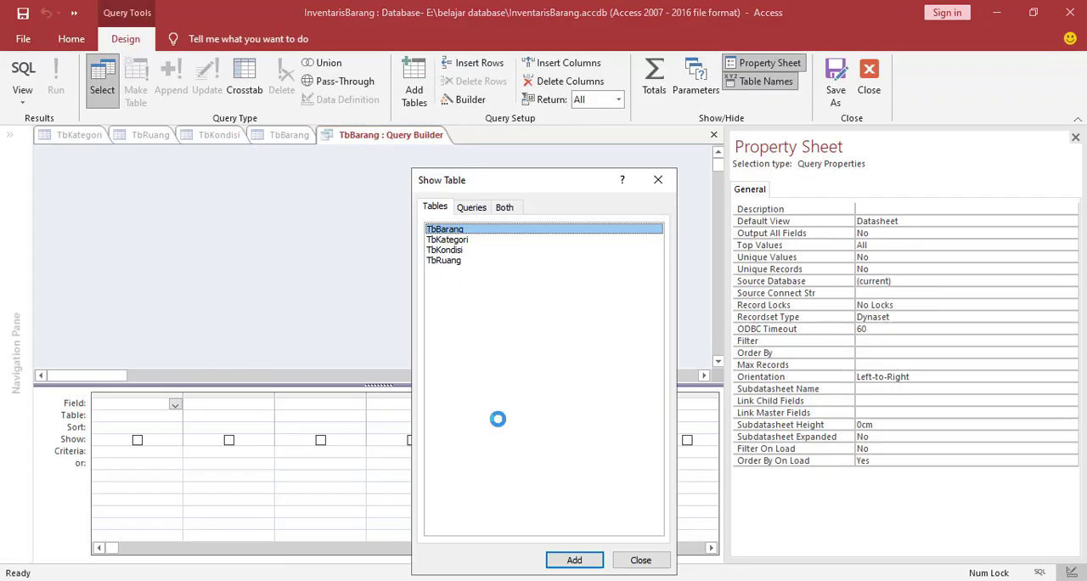
{"action": "left_click", "coordinate": [441, 241]}
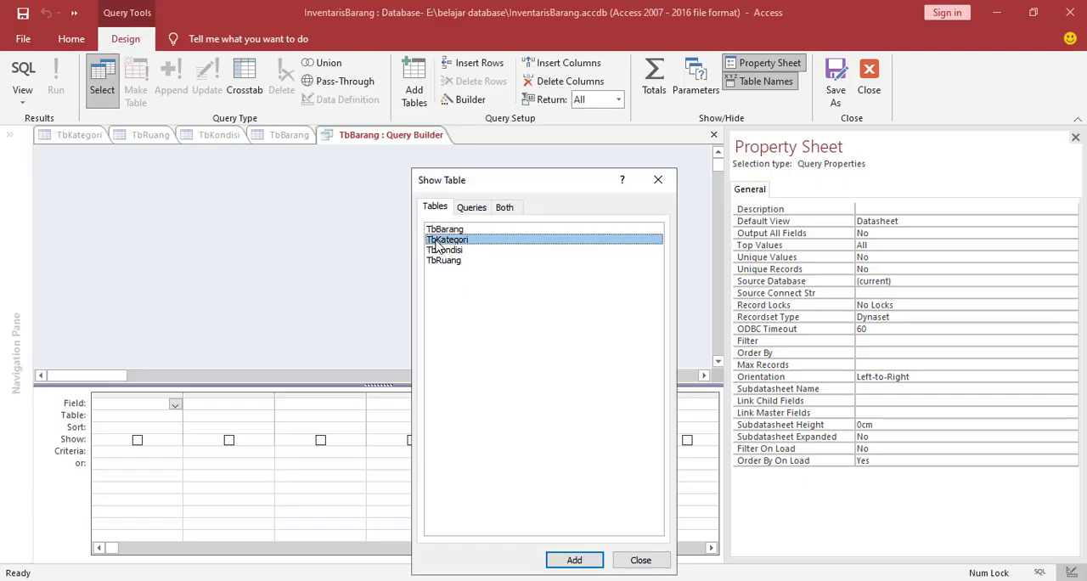
{"action": "left_click", "coordinate": [575, 561]}
{"action": "left_click", "coordinate": [628, 565]}
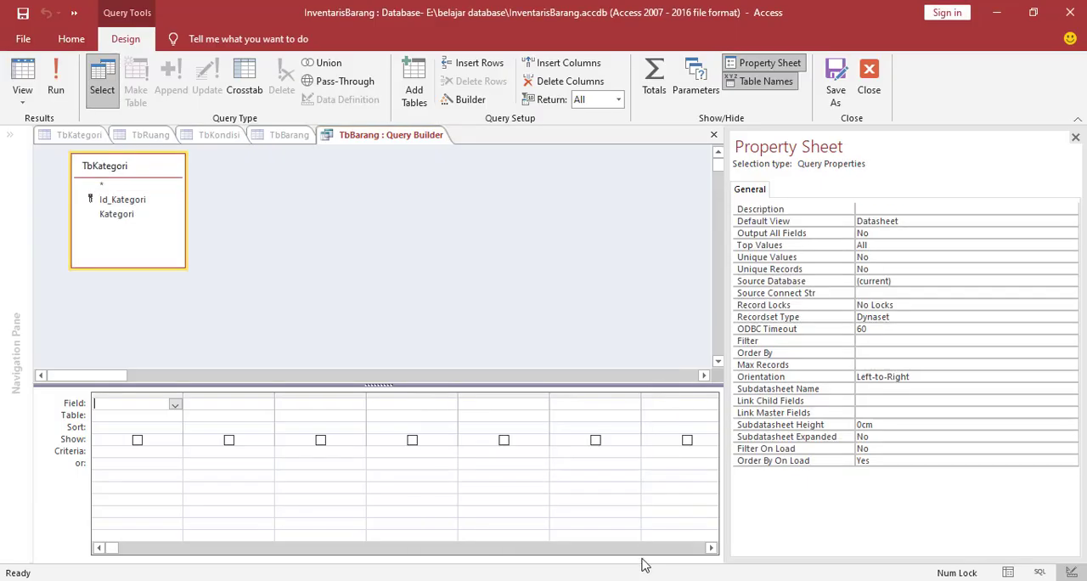
Add the Id_Kategori and Kategori fields to the row source query, then save and close it
{"action": "double_click", "coordinate": [121, 204]}
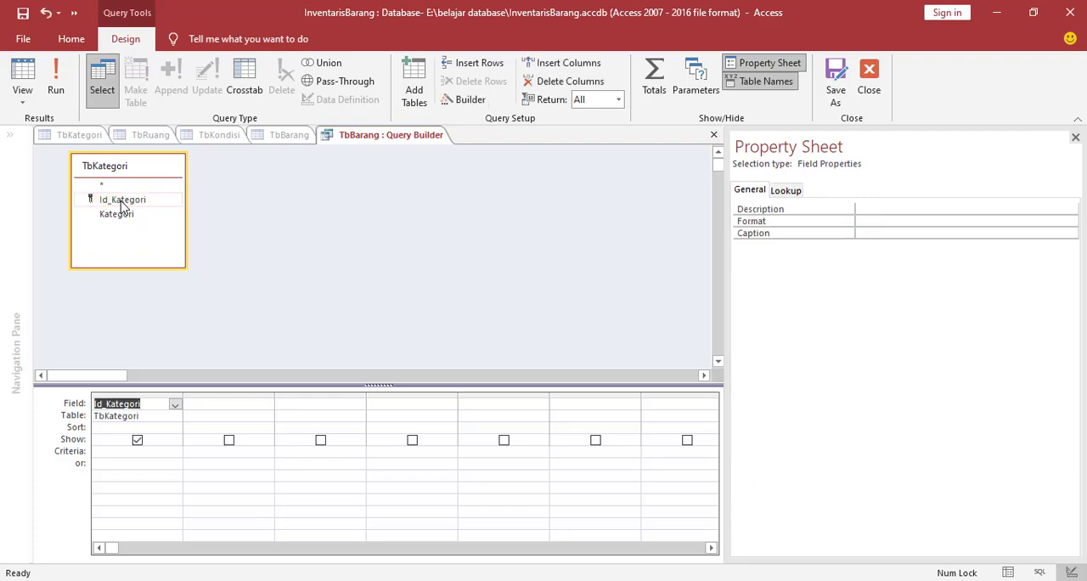
{"action": "double_click", "coordinate": [121, 215]}
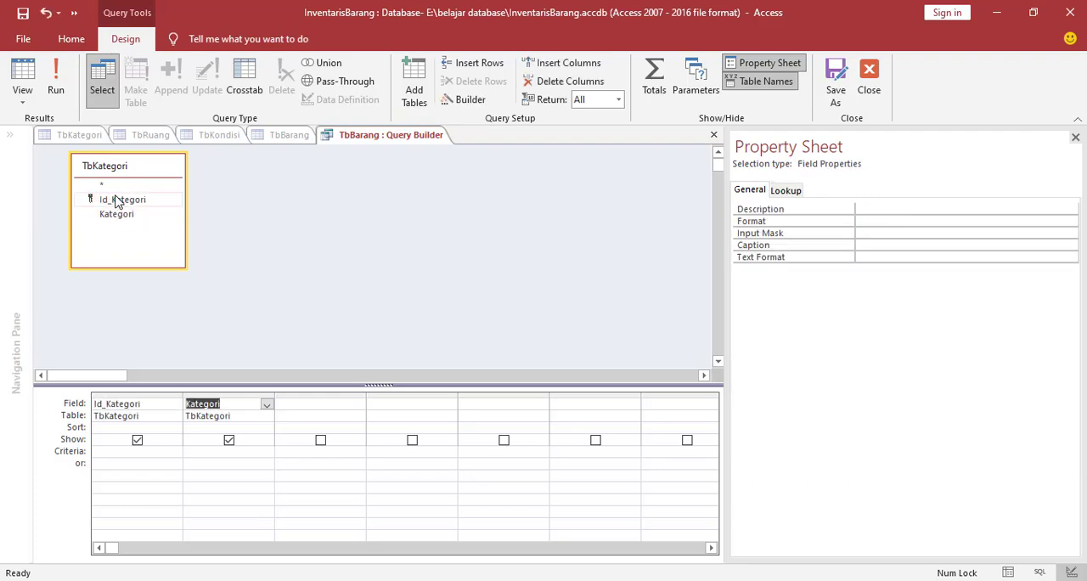
{"action": "right_click", "coordinate": [354, 137]}
{"action": "left_click", "coordinate": [368, 148]}
{"action": "right_click", "coordinate": [371, 139]}
{"action": "left_click", "coordinate": [379, 167]}
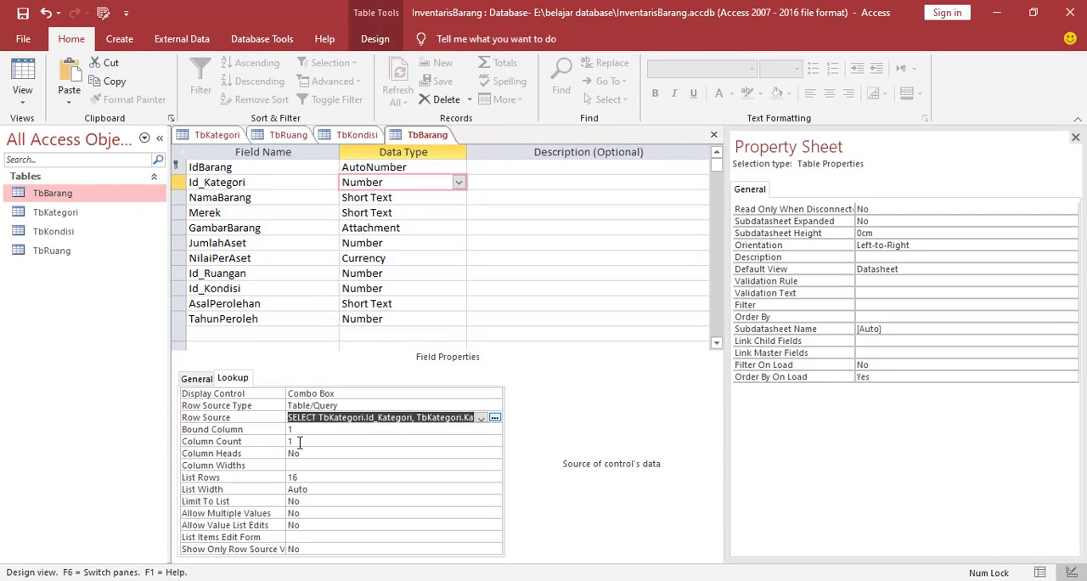
Set the Id_Kategori lookup's Column Count to 2 and Column Heads to Yes
{"action": "left_click", "coordinate": [299, 442]}
{"action": "double_click", "coordinate": [299, 443]}
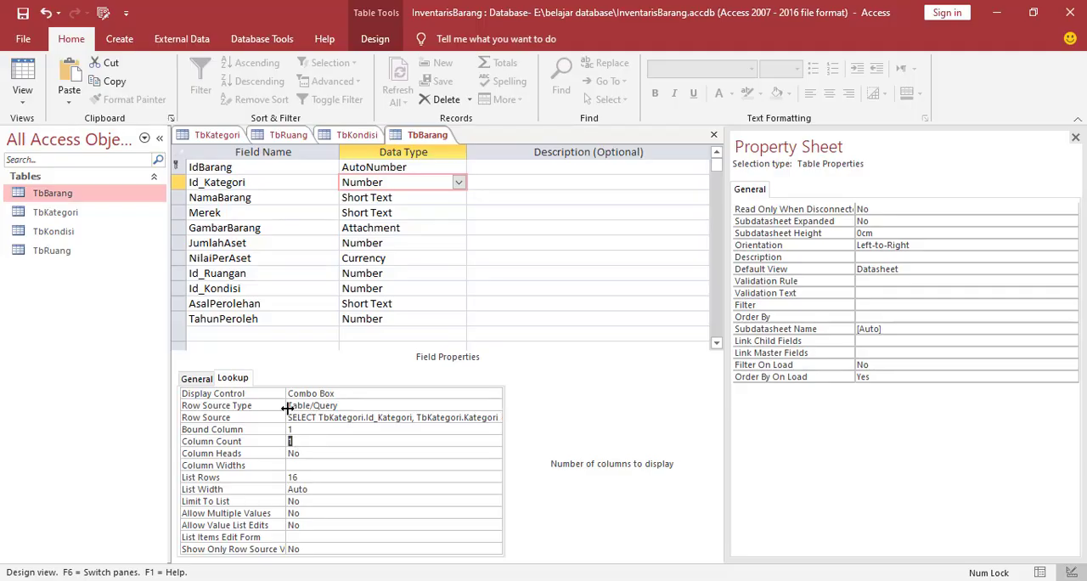
{"action": "type", "text": "2"}
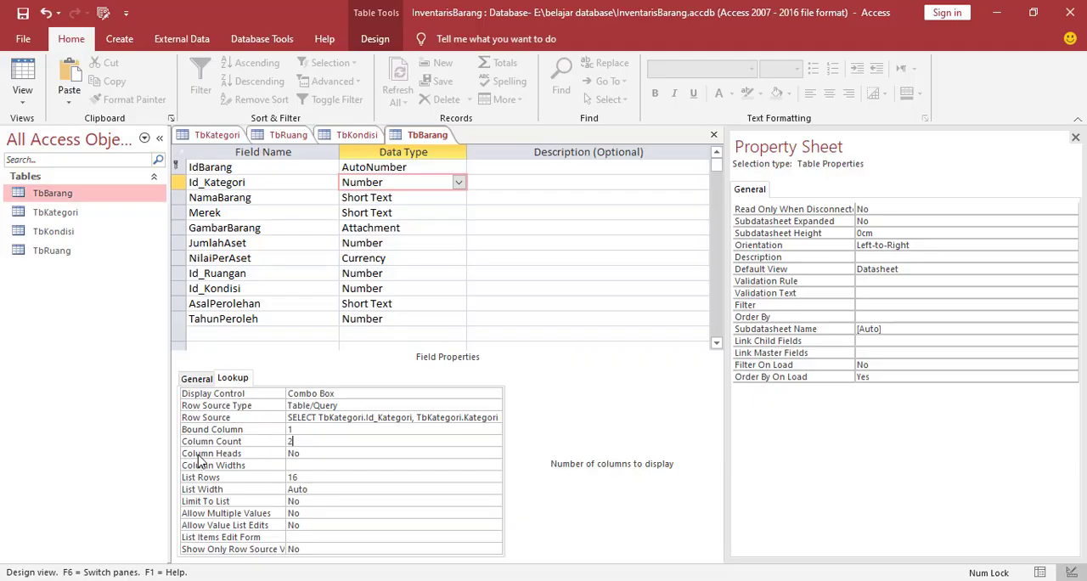
{"action": "left_click", "coordinate": [328, 453]}
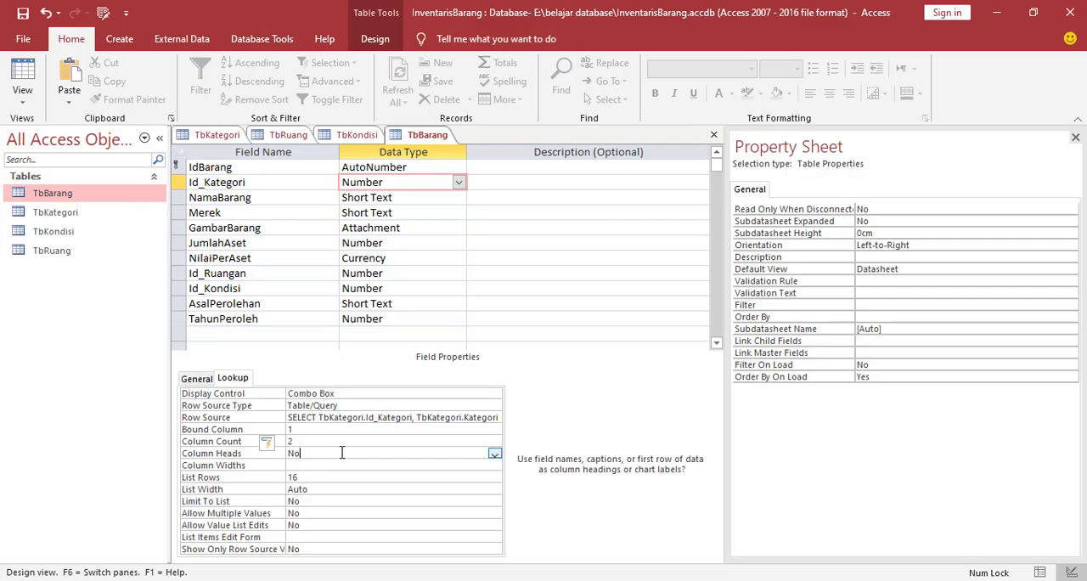
{"action": "left_click", "coordinate": [494, 453]}
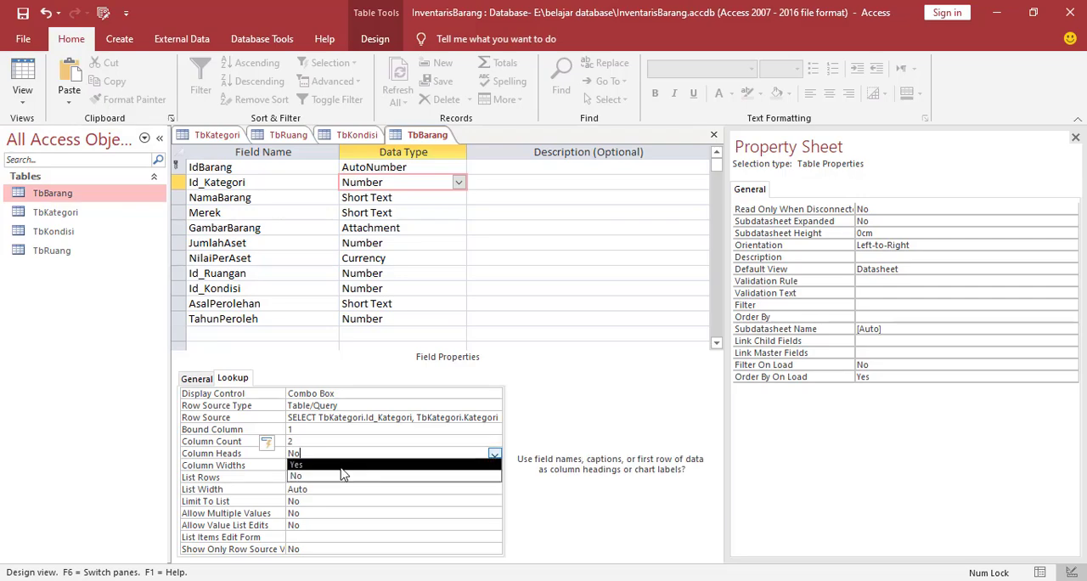
{"action": "left_click", "coordinate": [328, 466]}
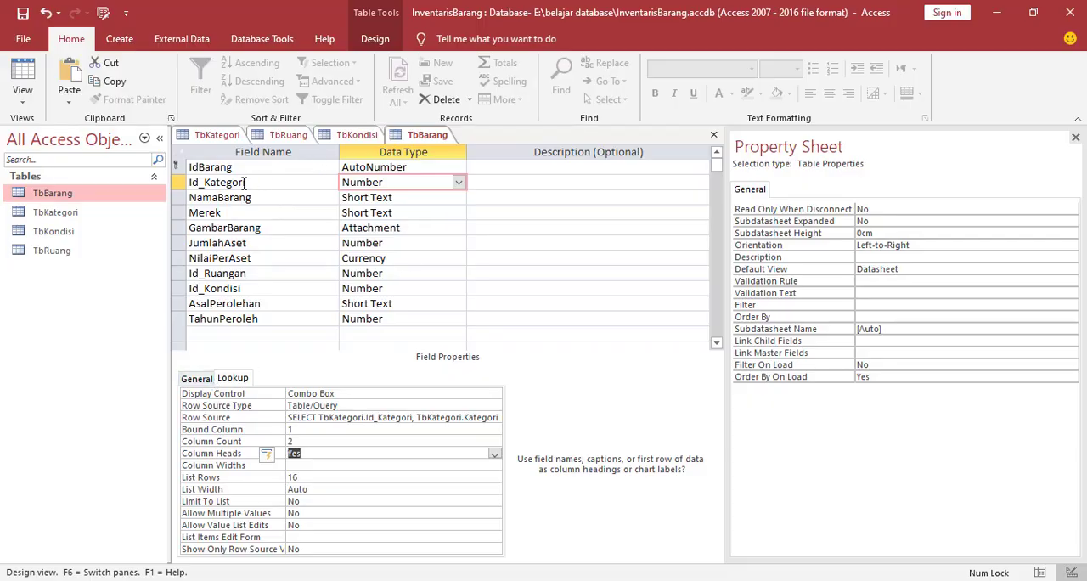
Examine the data types and general properties of the NamaBarang, Merek, GambarBarang, JumlahAset and NilaiPerAset fields
{"action": "left_click", "coordinate": [299, 199]}
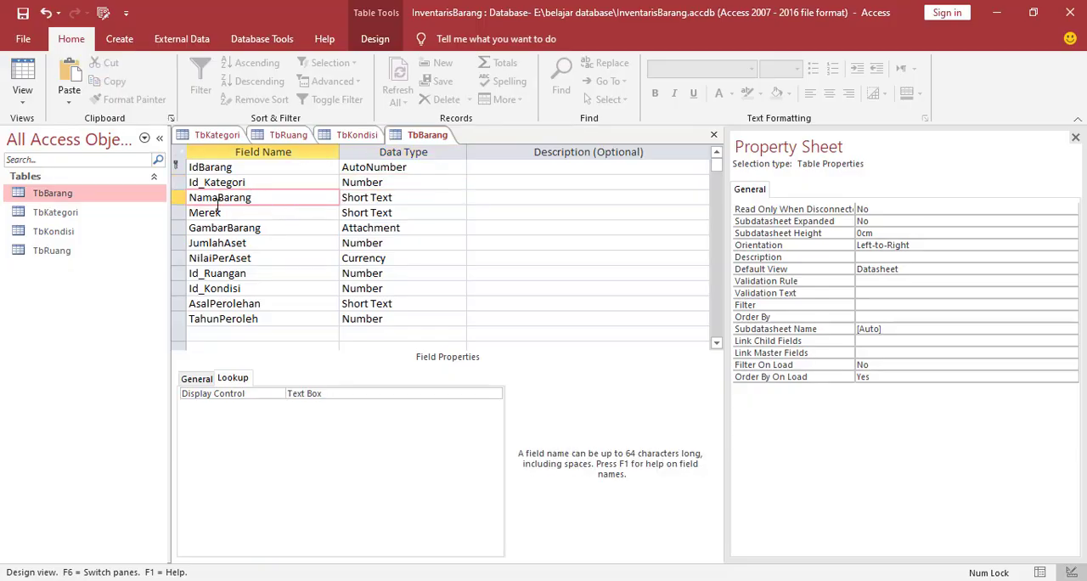
{"action": "left_click", "coordinate": [198, 380]}
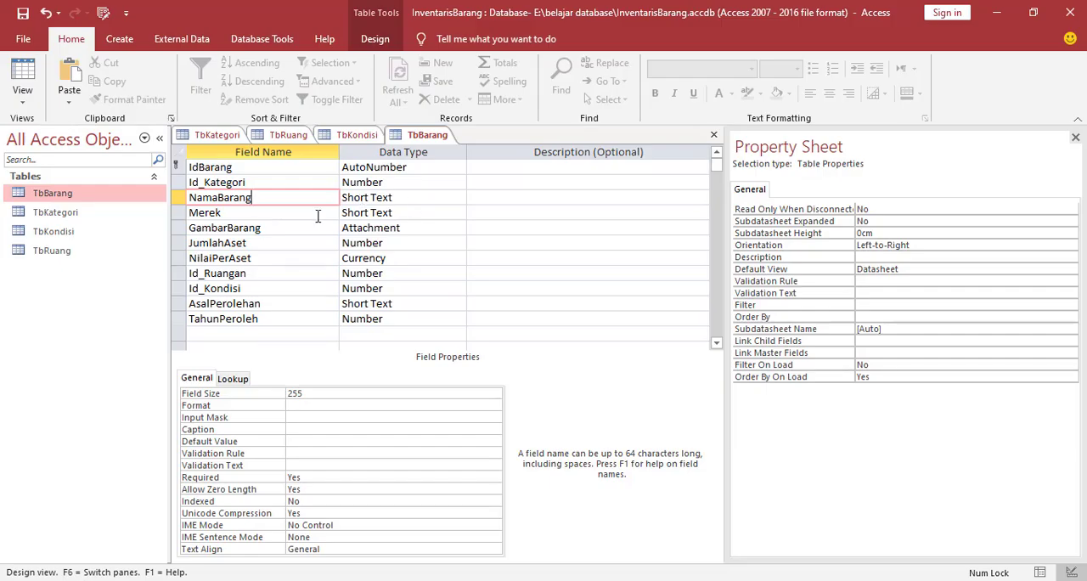
{"action": "left_click", "coordinate": [277, 213]}
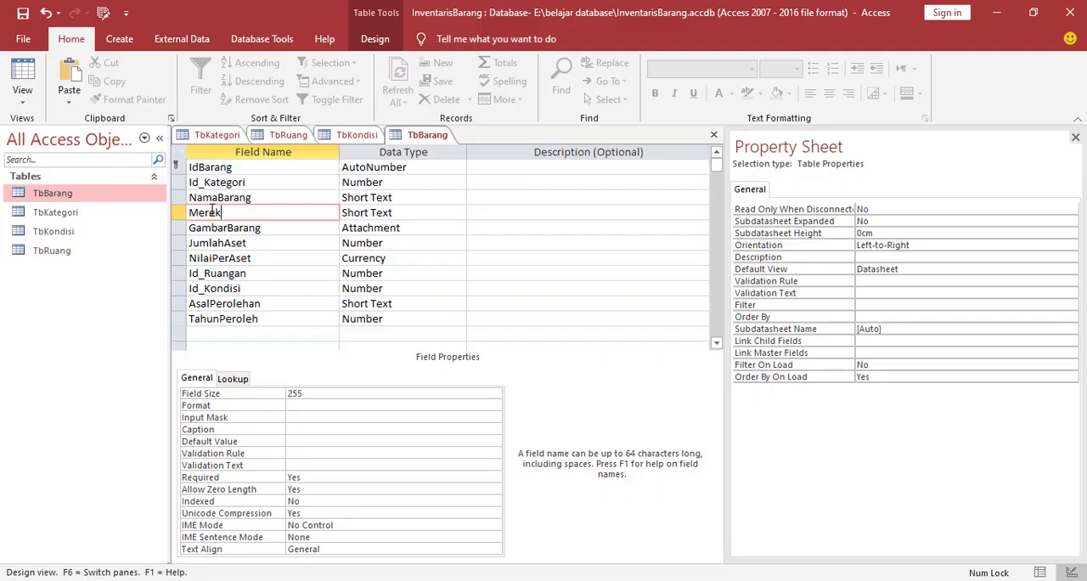
{"action": "left_click", "coordinate": [263, 228]}
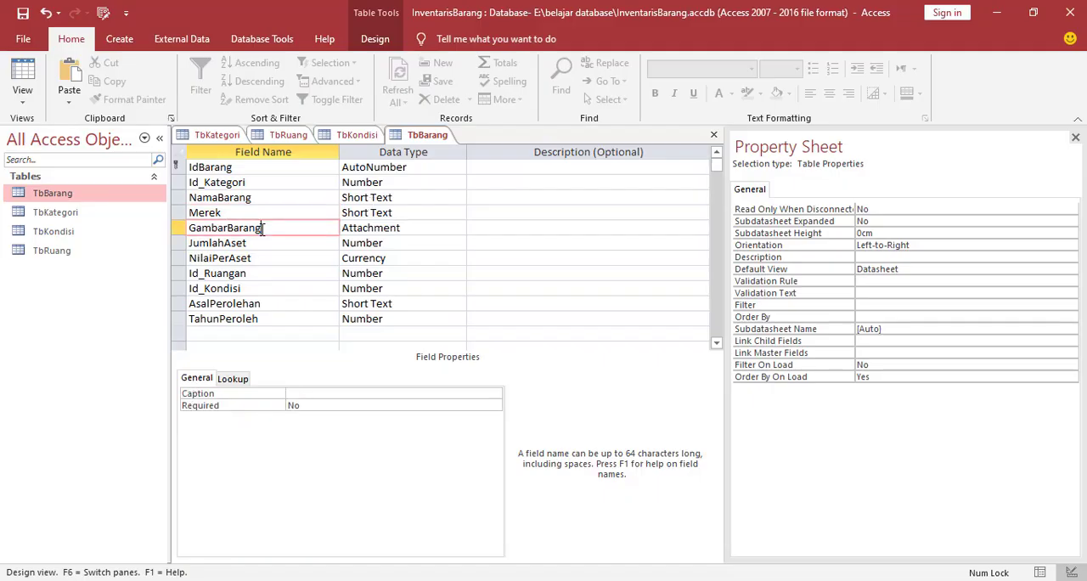
{"action": "left_click", "coordinate": [416, 229]}
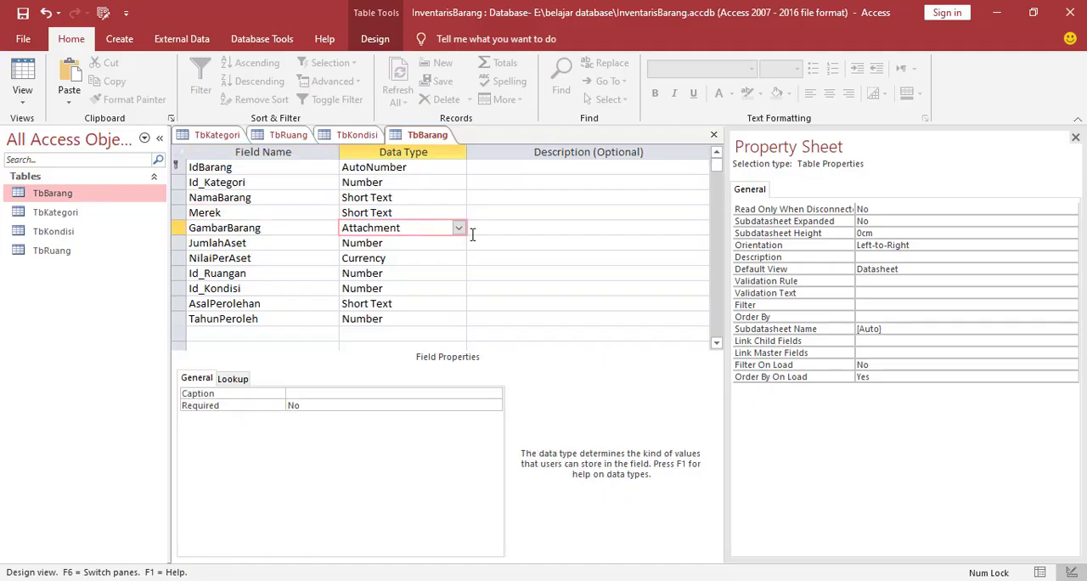
{"action": "left_click", "coordinate": [459, 228]}
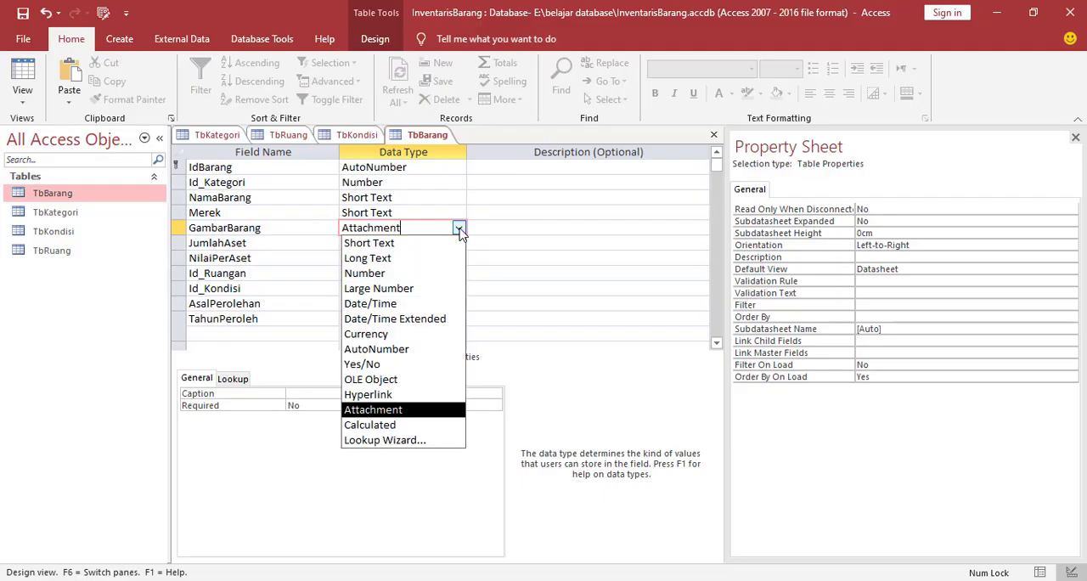
{"action": "left_click", "coordinate": [371, 411]}
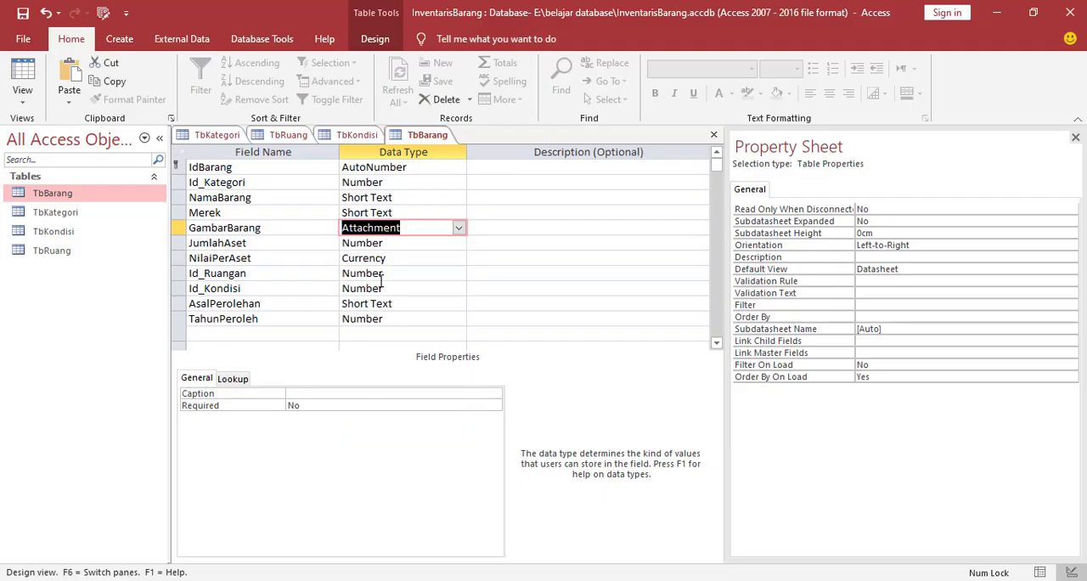
{"action": "left_click", "coordinate": [272, 243]}
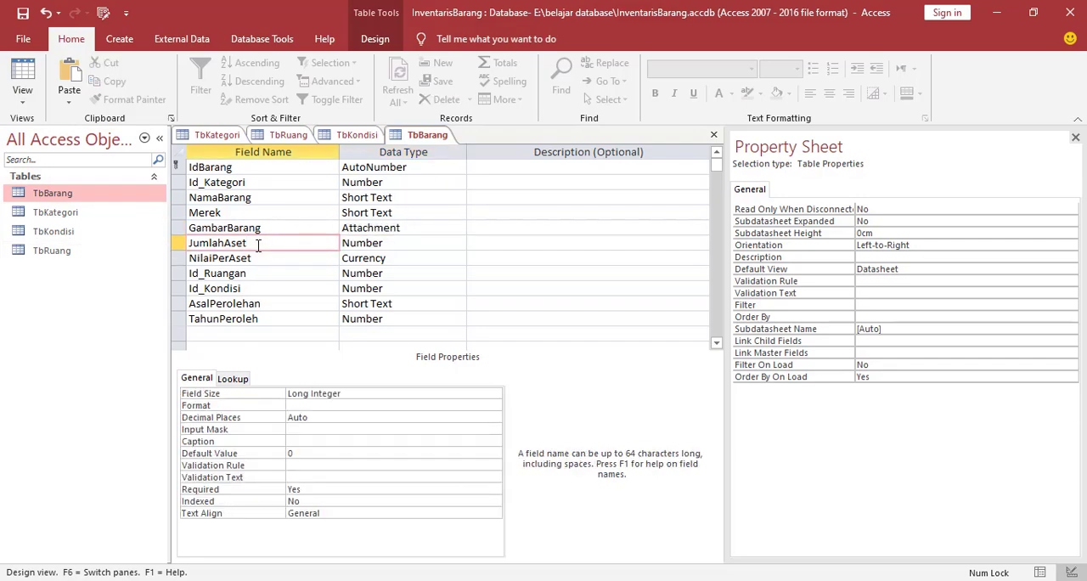
{"action": "left_click", "coordinate": [401, 243]}
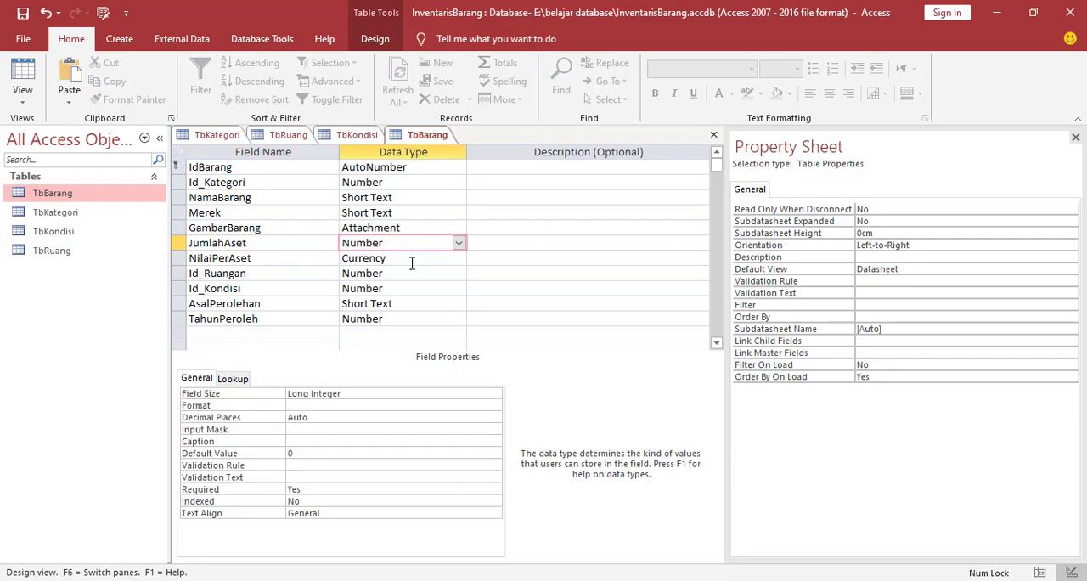
{"action": "left_click", "coordinate": [271, 257]}
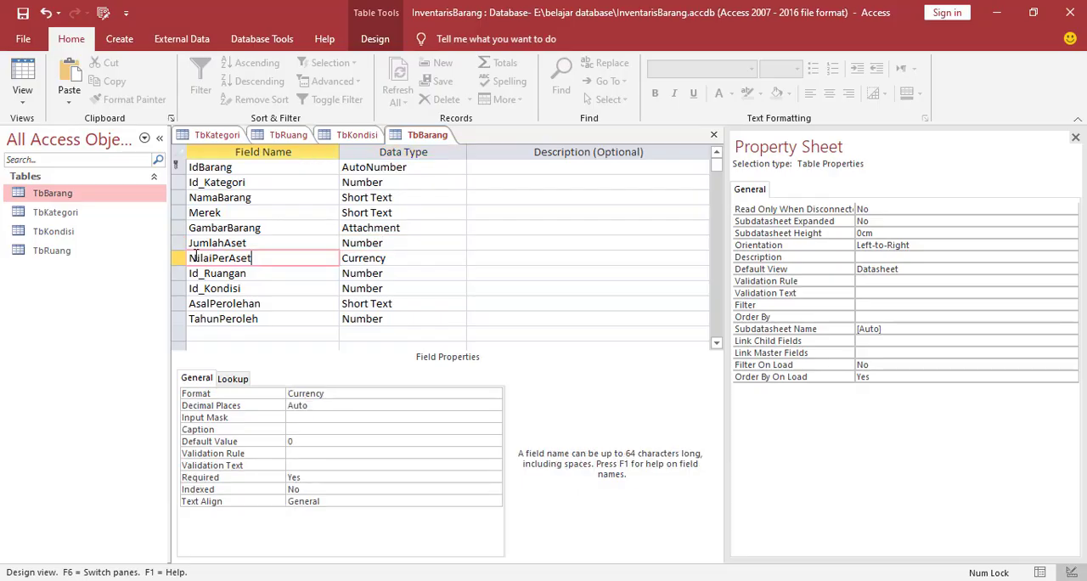
{"action": "left_click", "coordinate": [397, 259]}
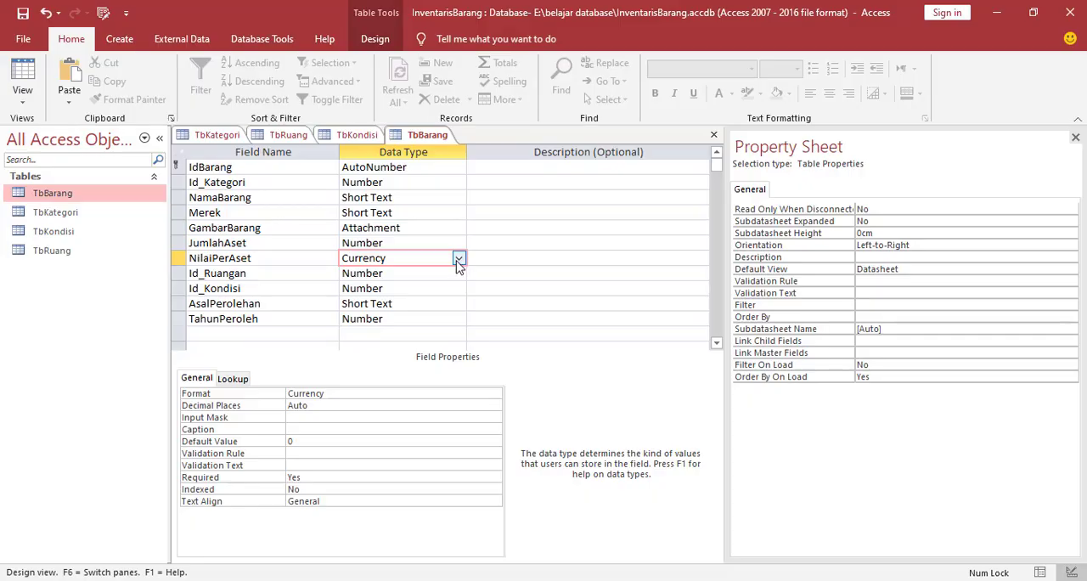
Set the lookup Display Control of the Id_Ruangan field in TbBarang to Combo Box
{"action": "left_click", "coordinate": [281, 274]}
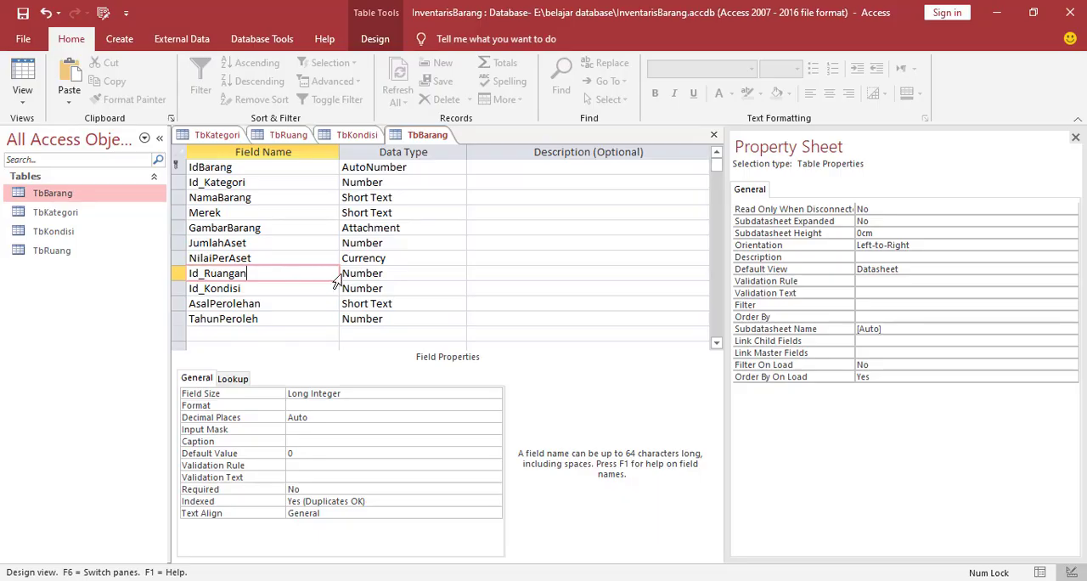
{"action": "left_click", "coordinate": [394, 273]}
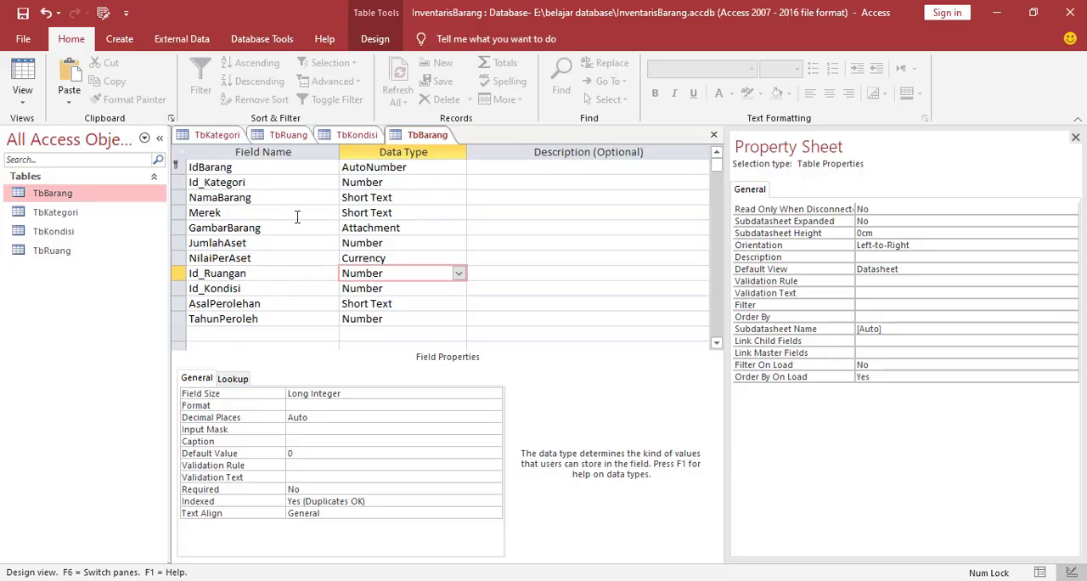
{"action": "left_click", "coordinate": [237, 381]}
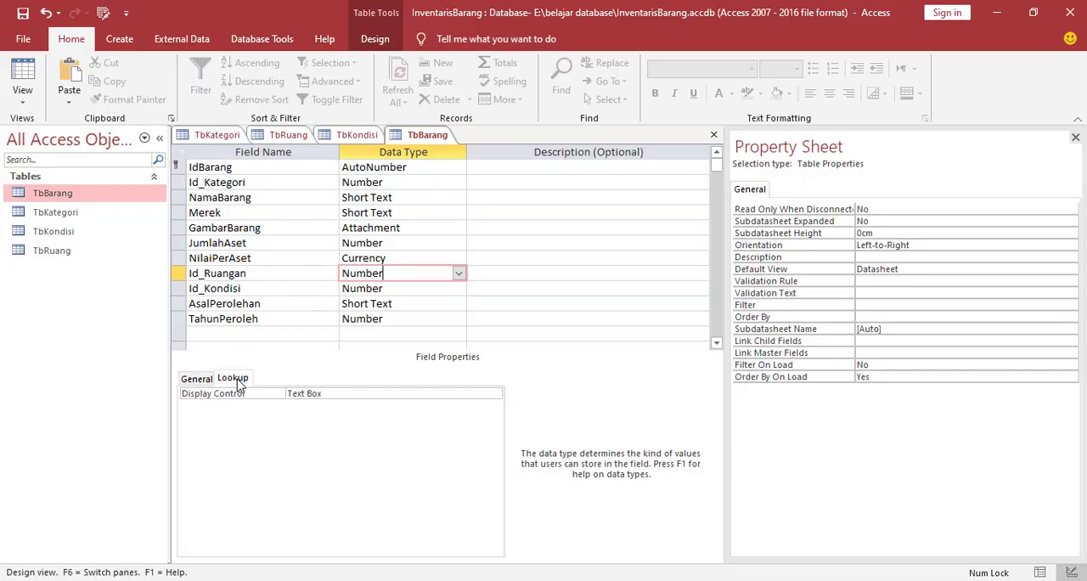
{"action": "left_click", "coordinate": [333, 395]}
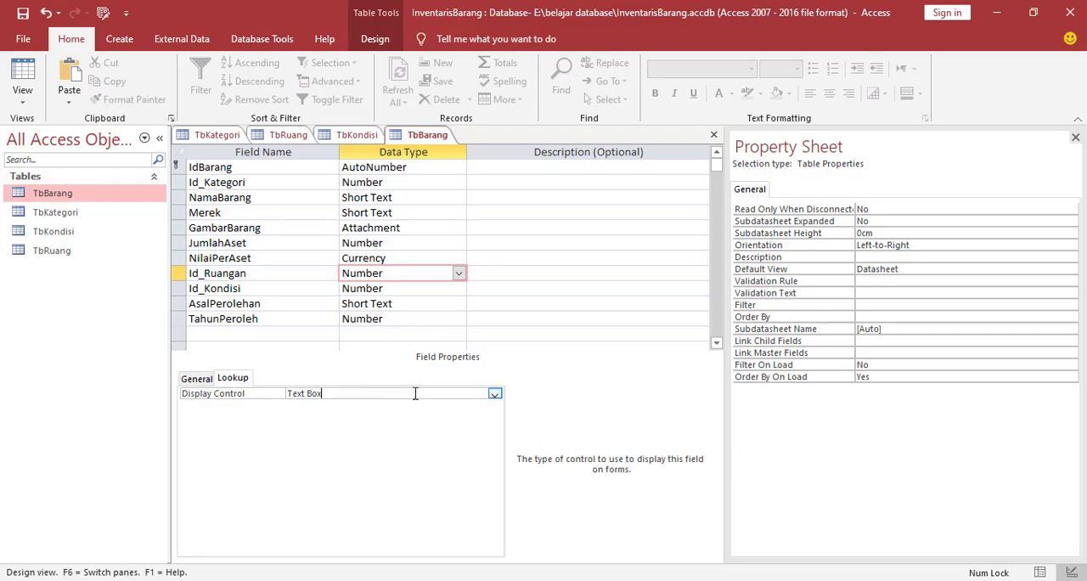
{"action": "left_click", "coordinate": [496, 395]}
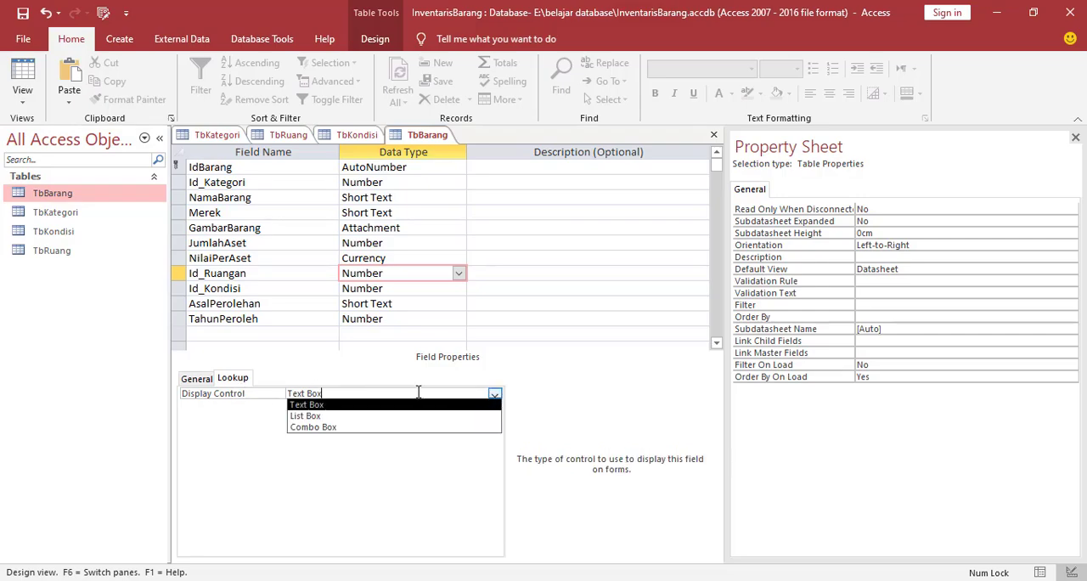
{"action": "left_click", "coordinate": [330, 424]}
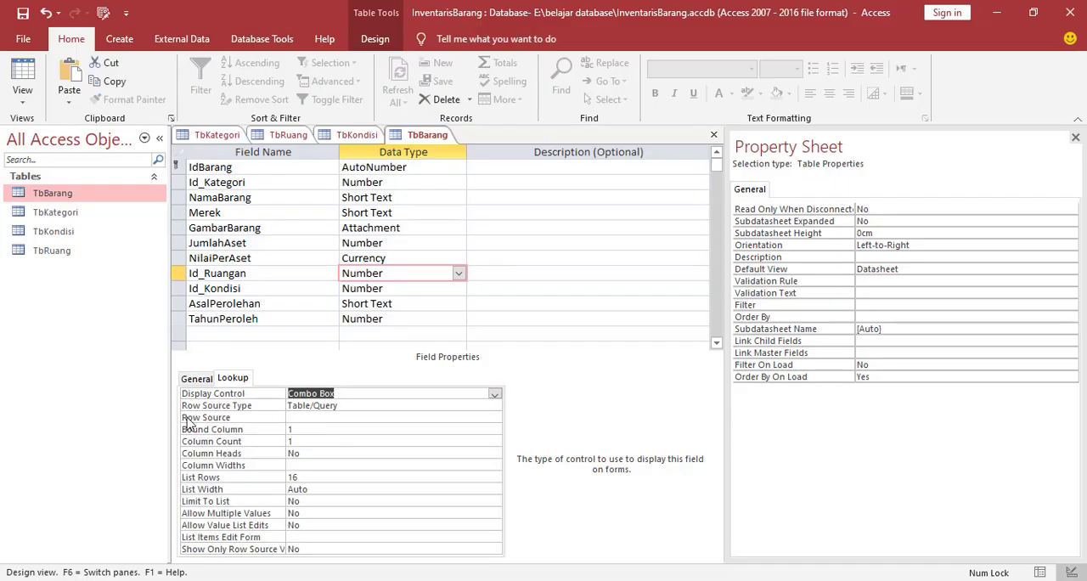
Open the query builder for the Id_Ruangan lookup's Row Source and add the TbRuang table to it
{"action": "left_click", "coordinate": [304, 418]}
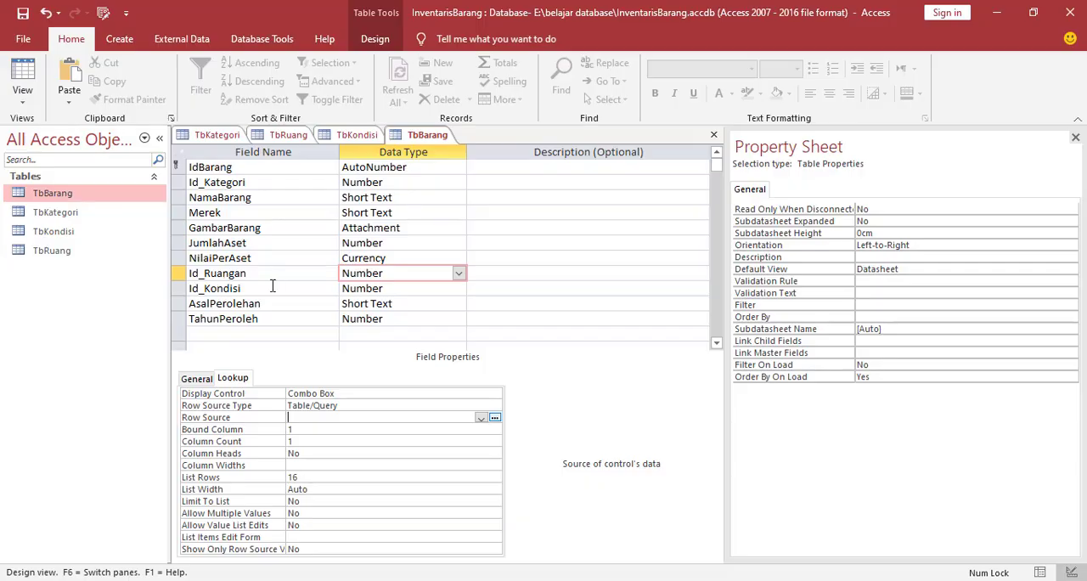
{"action": "left_click", "coordinate": [496, 418]}
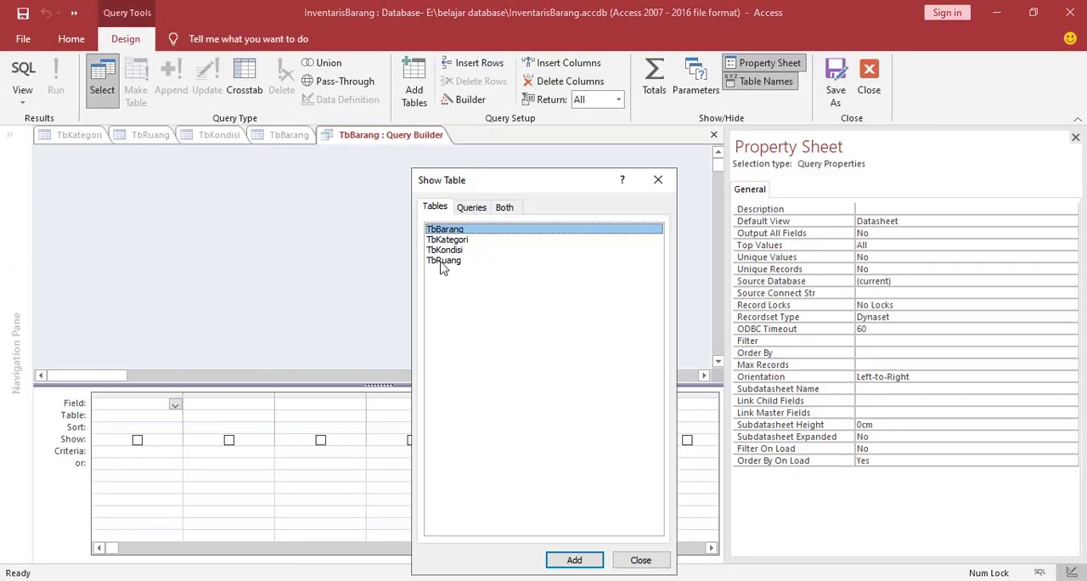
{"action": "left_click", "coordinate": [442, 263]}
{"action": "left_click", "coordinate": [575, 560]}
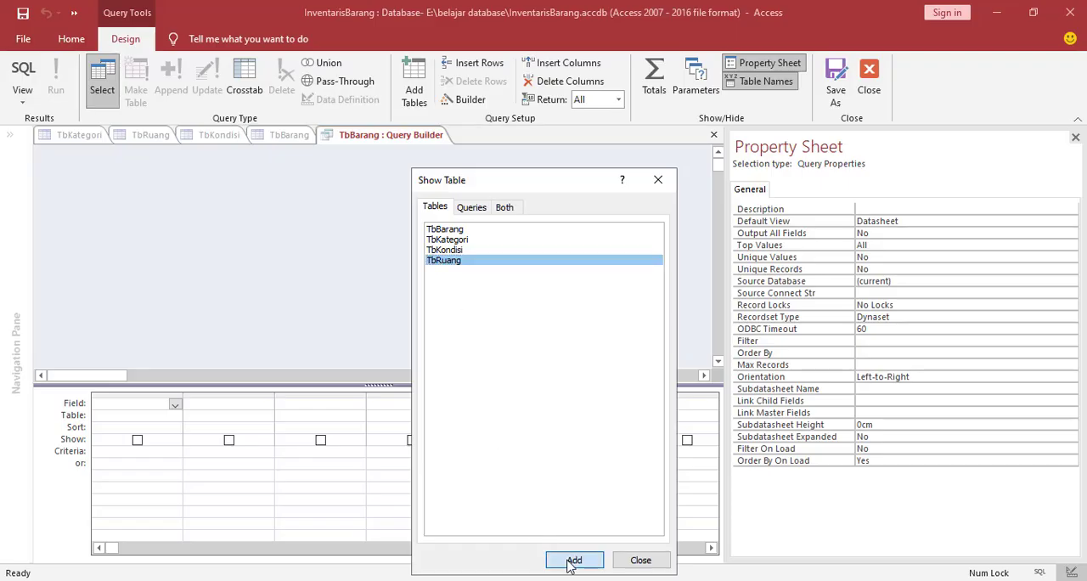
{"action": "left_click", "coordinate": [642, 564]}
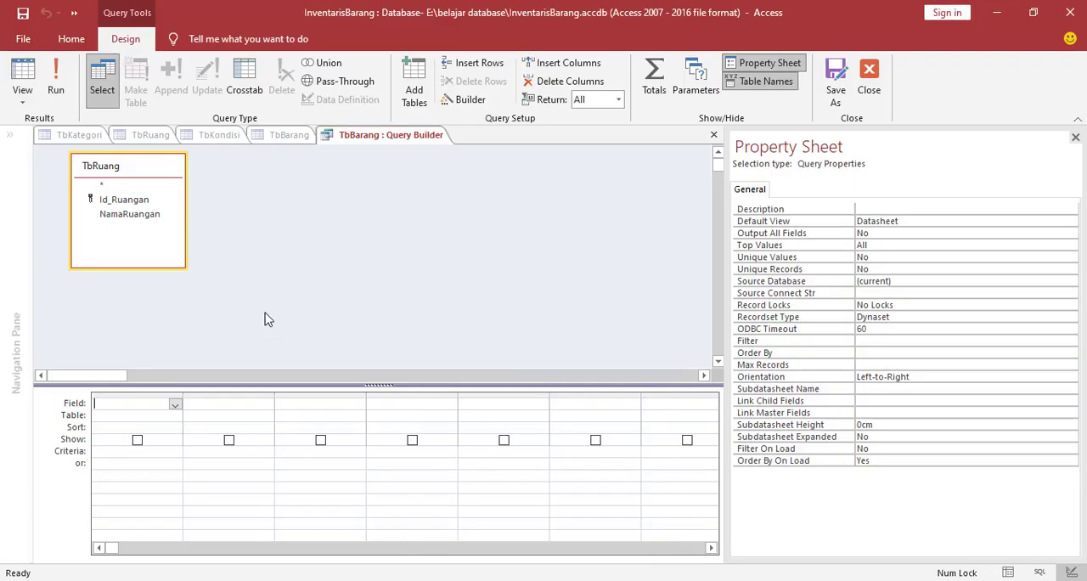
Add the Id_Ruangan and NamaRuangan fields to the row source query, then save and close it
{"action": "double_click", "coordinate": [119, 201]}
{"action": "double_click", "coordinate": [128, 217]}
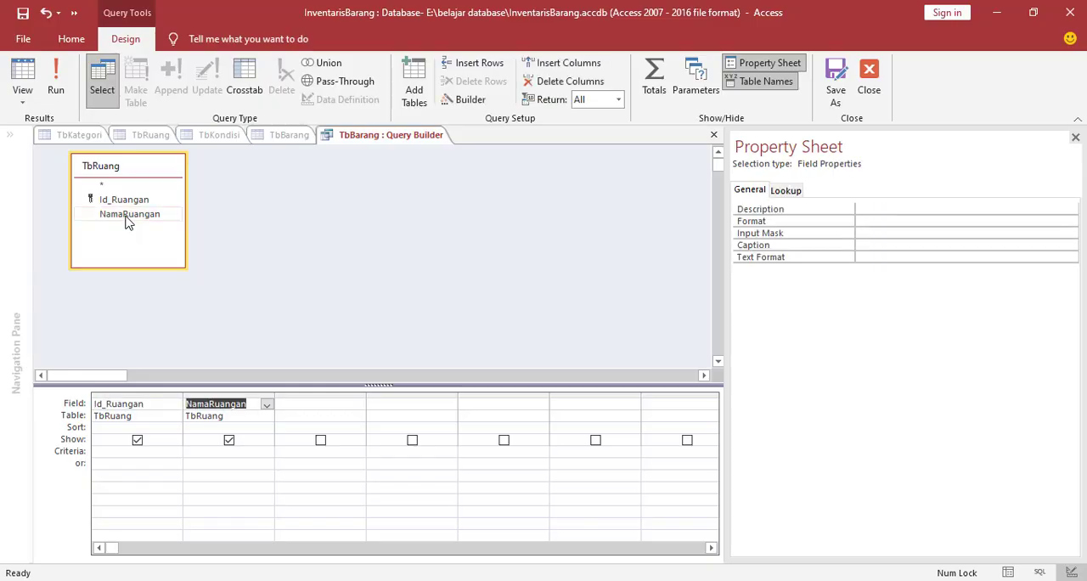
{"action": "right_click", "coordinate": [382, 141]}
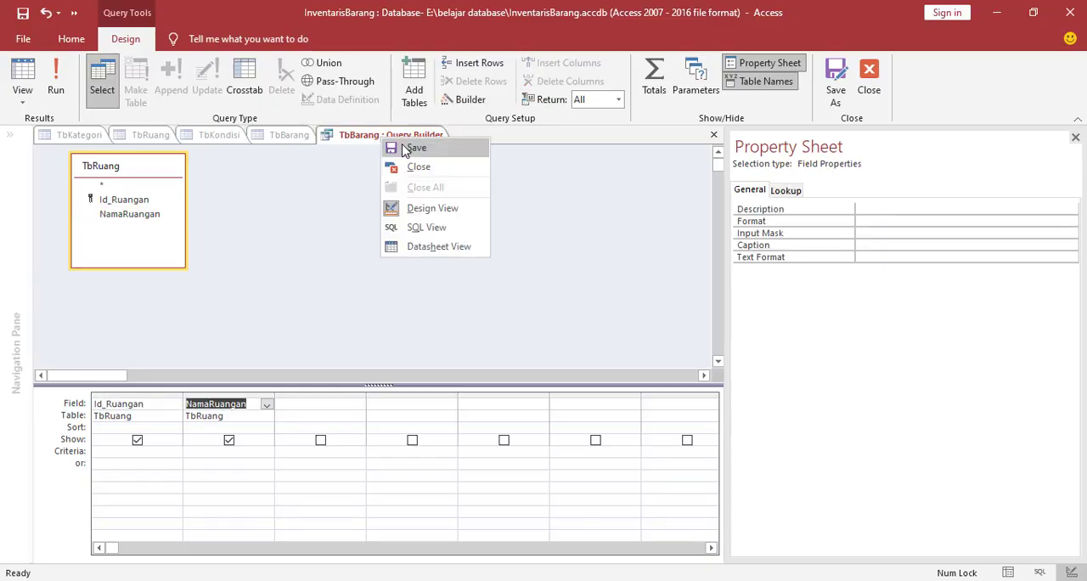
{"action": "left_click", "coordinate": [393, 138]}
{"action": "right_click", "coordinate": [394, 138]}
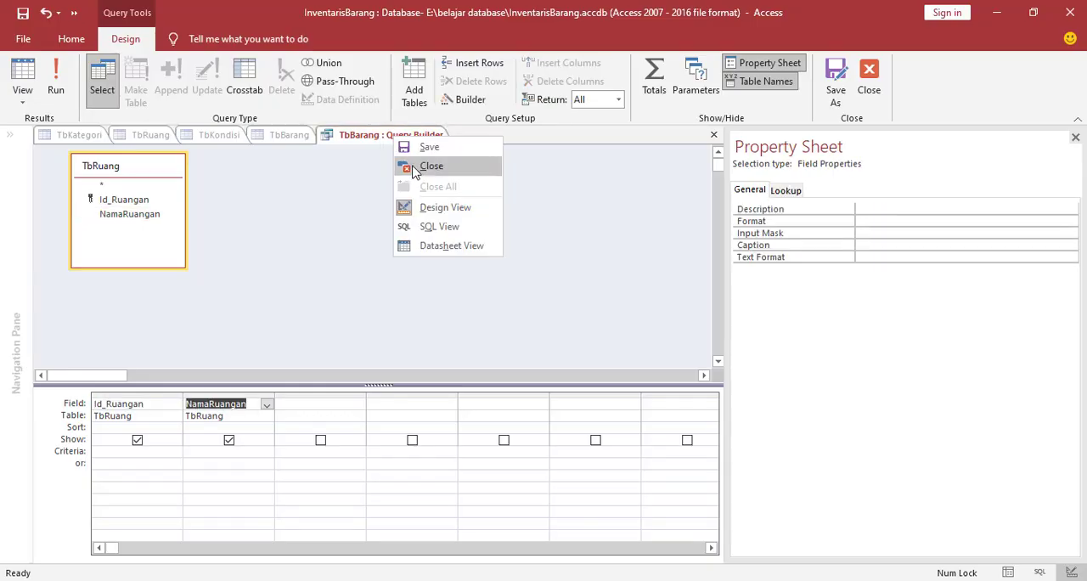
{"action": "left_click", "coordinate": [415, 167]}
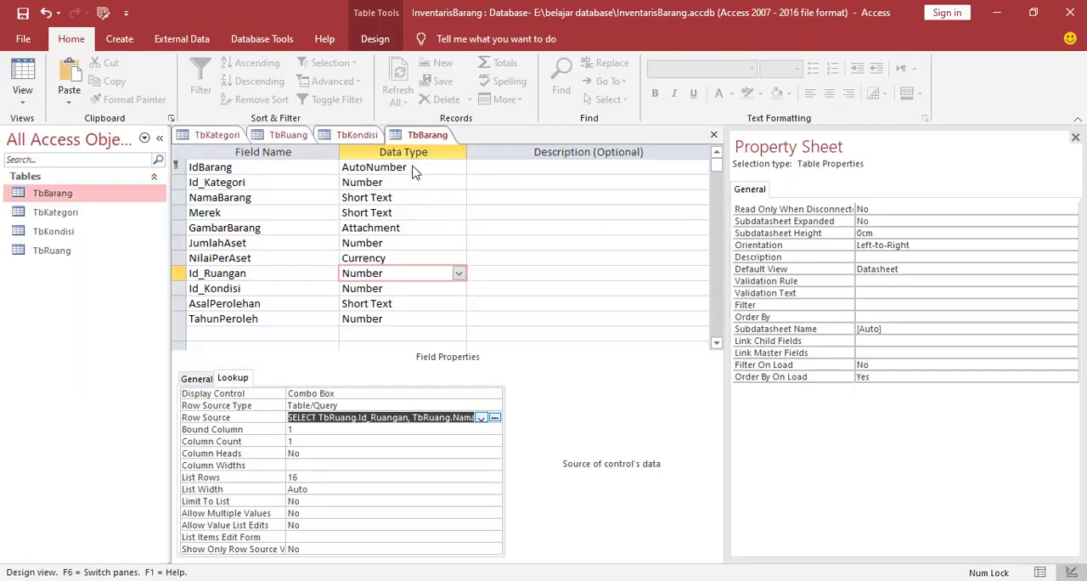
Set the Id_Ruangan lookup's Column Count to 2 and Column Heads to Yes
{"action": "double_click", "coordinate": [301, 442]}
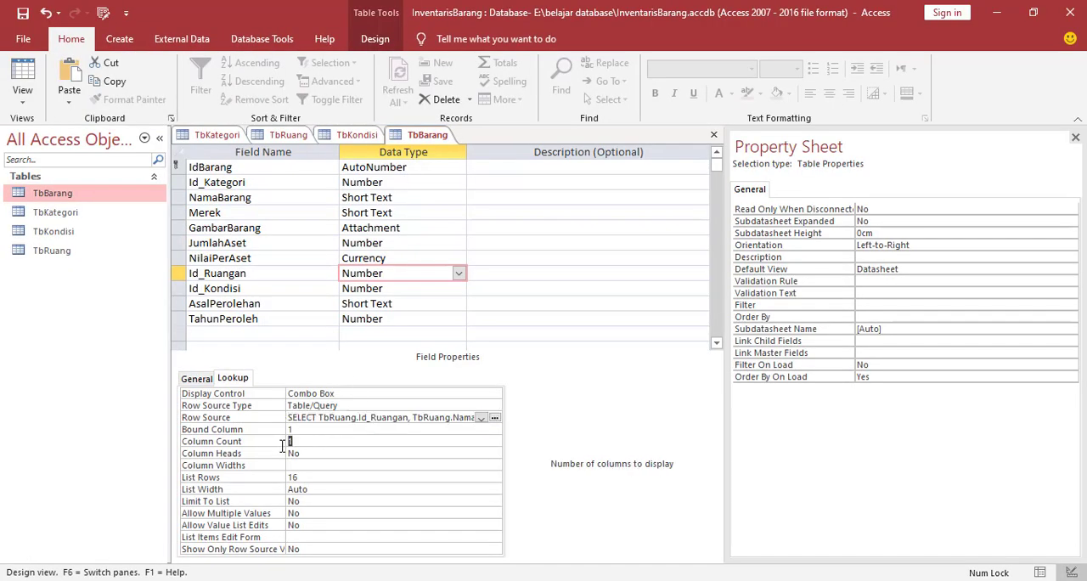
{"action": "type", "text": "2"}
{"action": "left_click", "coordinate": [310, 453]}
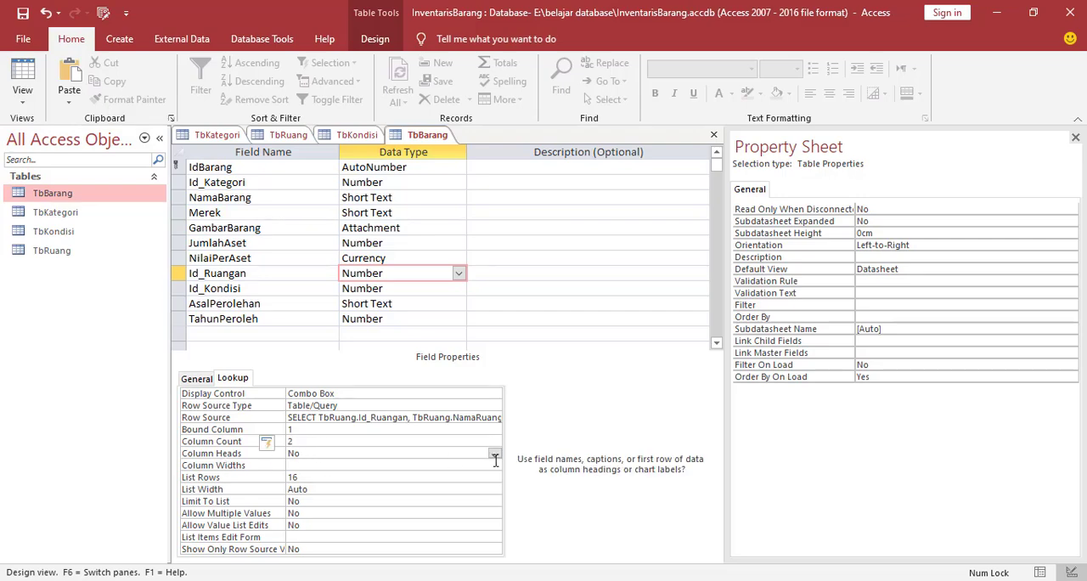
{"action": "left_click", "coordinate": [495, 455]}
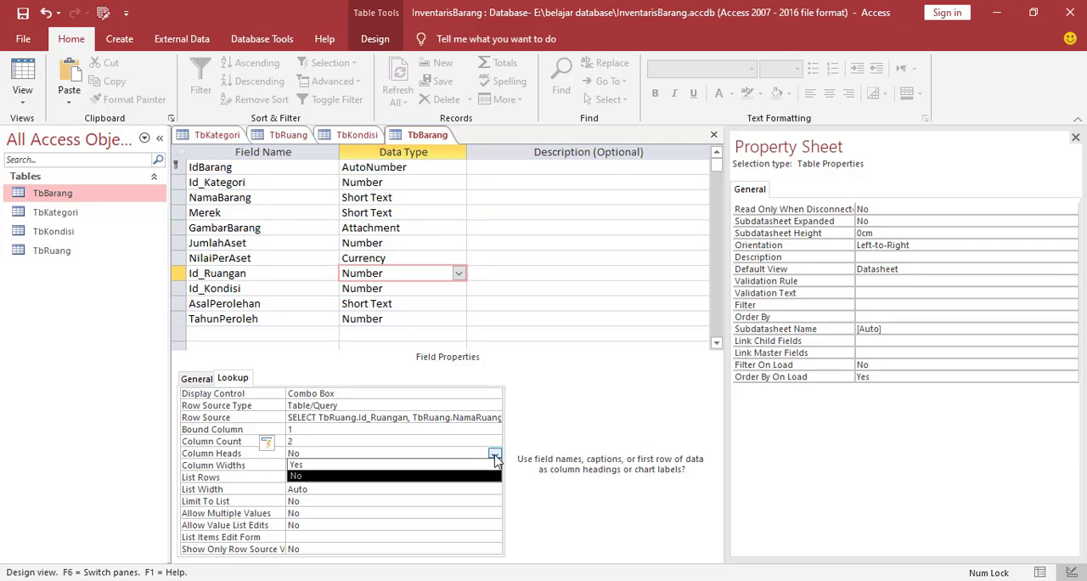
{"action": "left_click", "coordinate": [339, 469]}
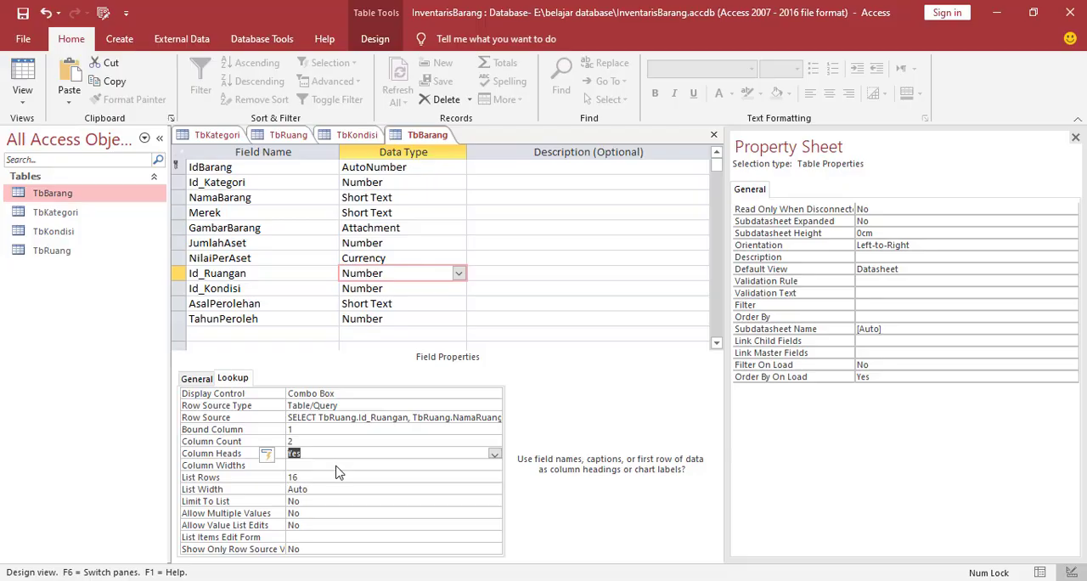
Set the lookup Display Control of the Id_Kondisi field in TbBarang to Combo Box
{"action": "left_click", "coordinate": [258, 287]}
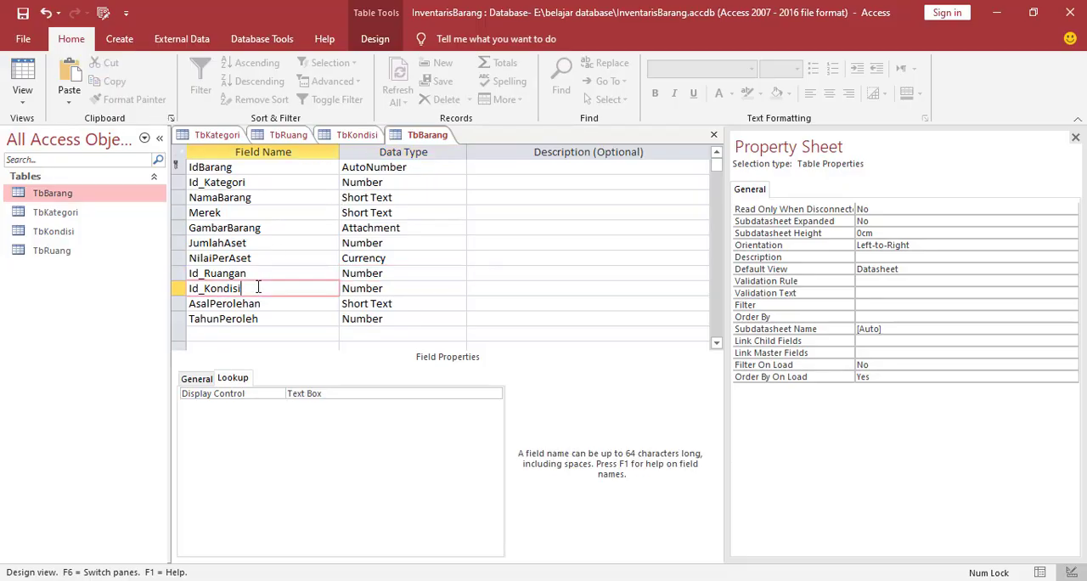
{"action": "left_click", "coordinate": [411, 292]}
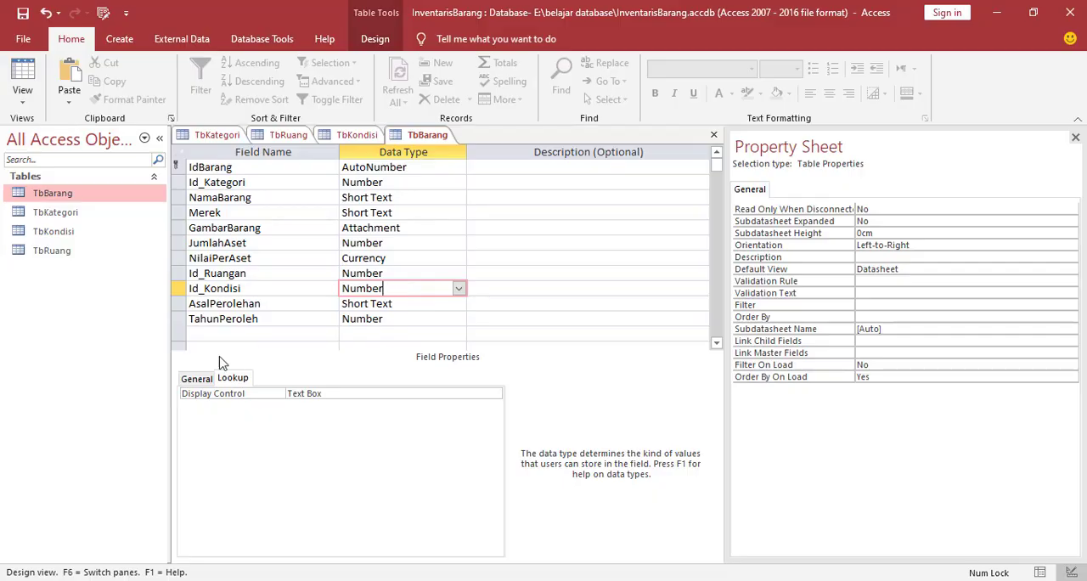
{"action": "left_click", "coordinate": [202, 379]}
{"action": "left_click", "coordinate": [238, 380]}
{"action": "left_click", "coordinate": [357, 394]}
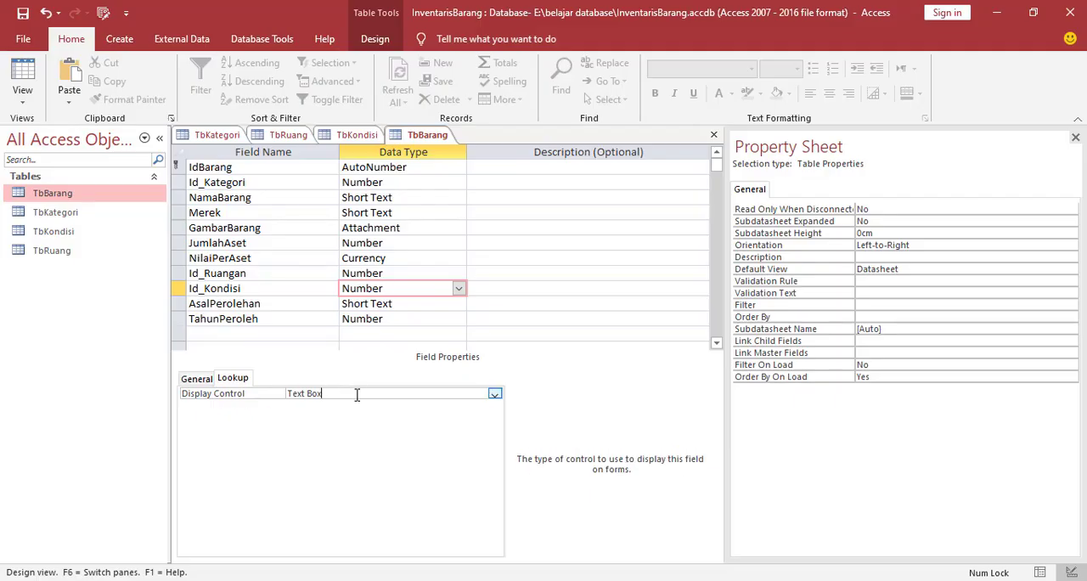
{"action": "left_click", "coordinate": [494, 395]}
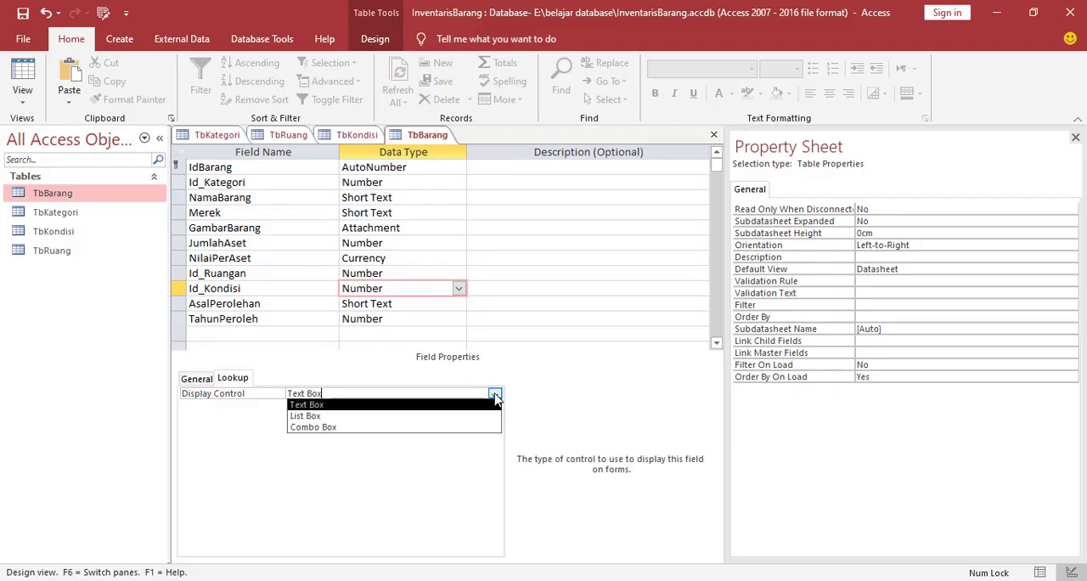
{"action": "left_click", "coordinate": [324, 426]}
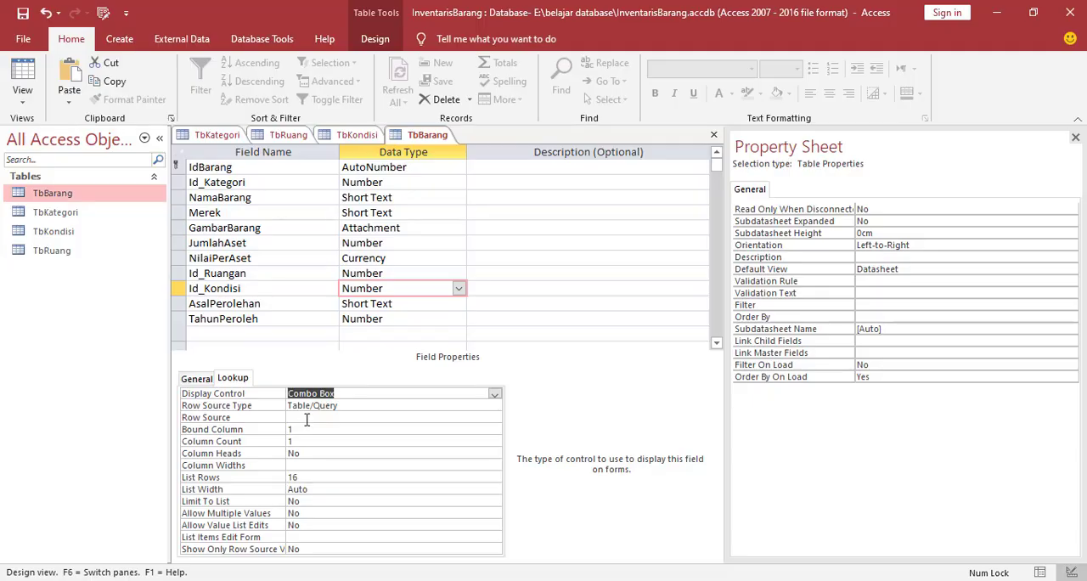
Open the query builder for the Id_Kondisi lookup's Row Source and add the TbKondisi table to it
{"action": "left_click", "coordinate": [308, 417]}
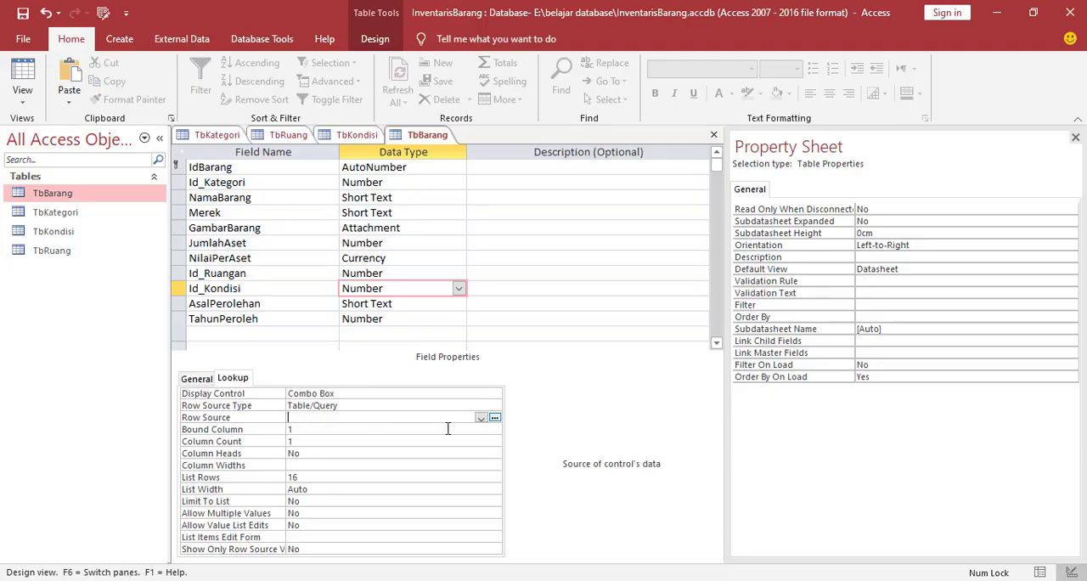
{"action": "left_click", "coordinate": [495, 418]}
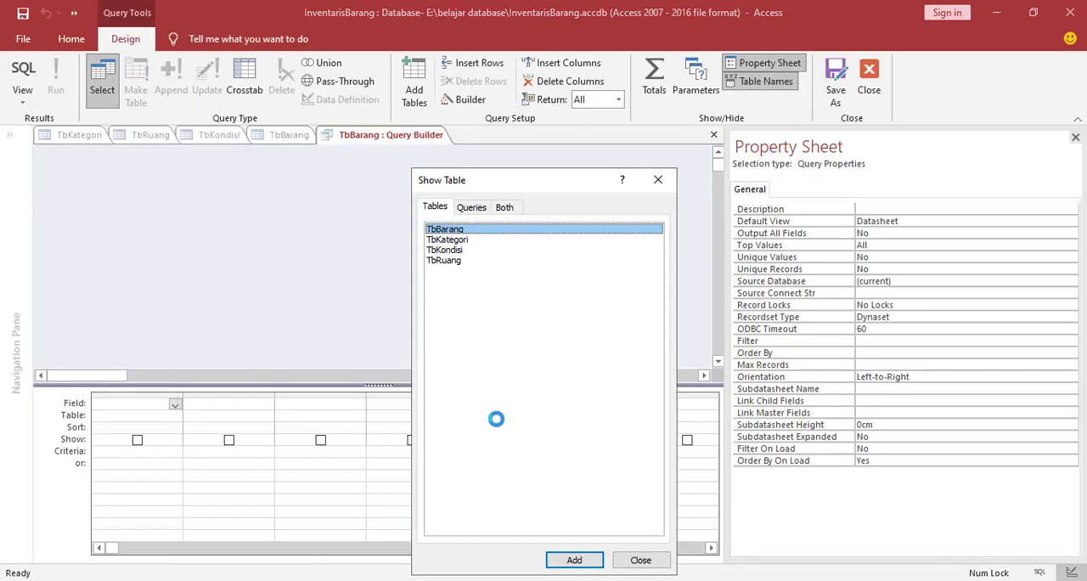
{"action": "left_click", "coordinate": [453, 253]}
{"action": "left_click", "coordinate": [583, 561]}
{"action": "left_click", "coordinate": [635, 562]}
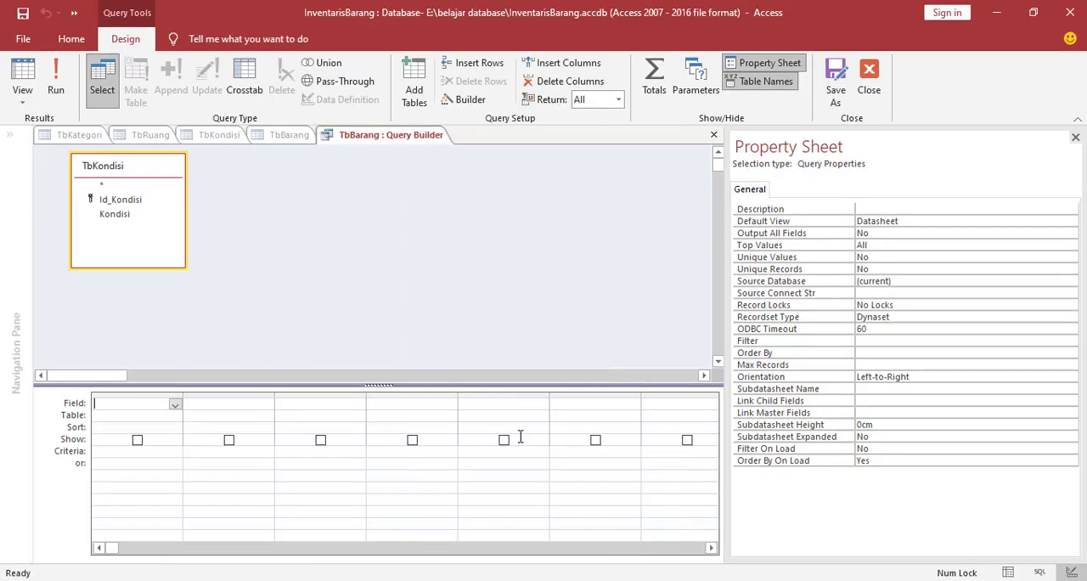
Add the Id_Kondisi and Kondisi fields to the row source query, then save and close it
{"action": "double_click", "coordinate": [128, 202]}
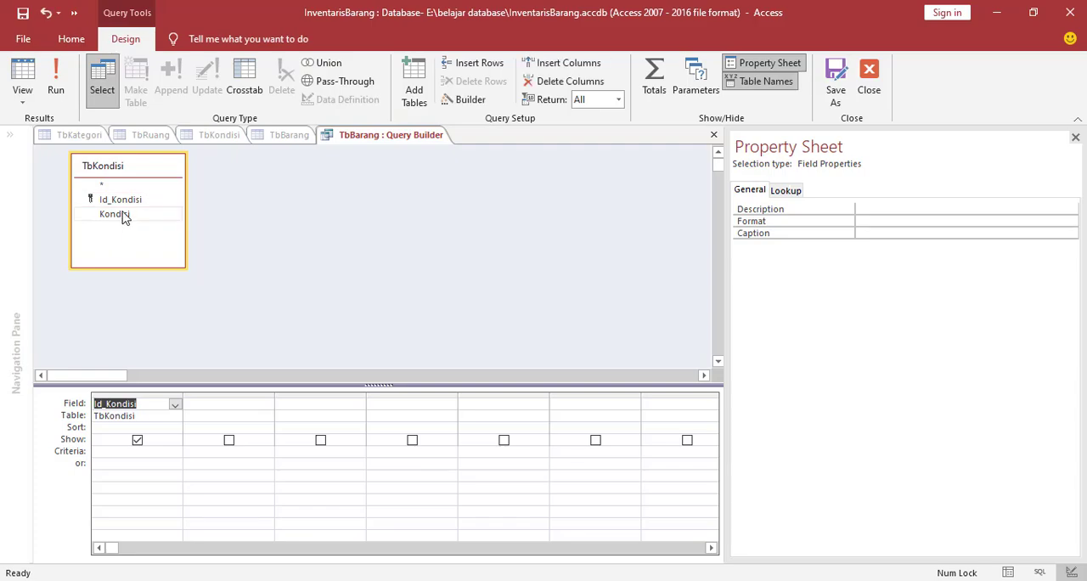
{"action": "double_click", "coordinate": [123, 214]}
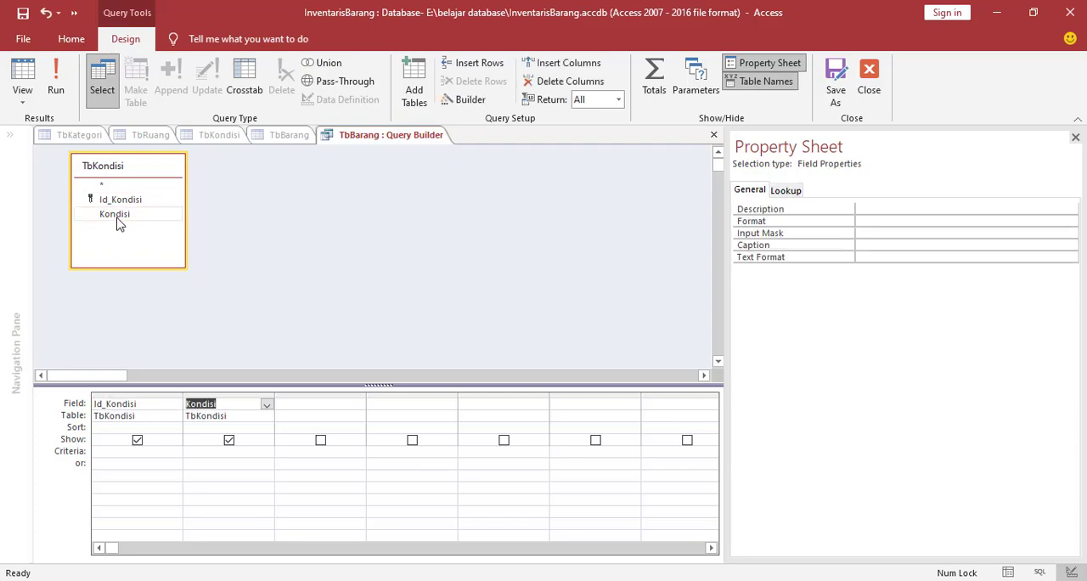
{"action": "right_click", "coordinate": [392, 138]}
{"action": "left_click", "coordinate": [411, 150]}
{"action": "right_click", "coordinate": [400, 140]}
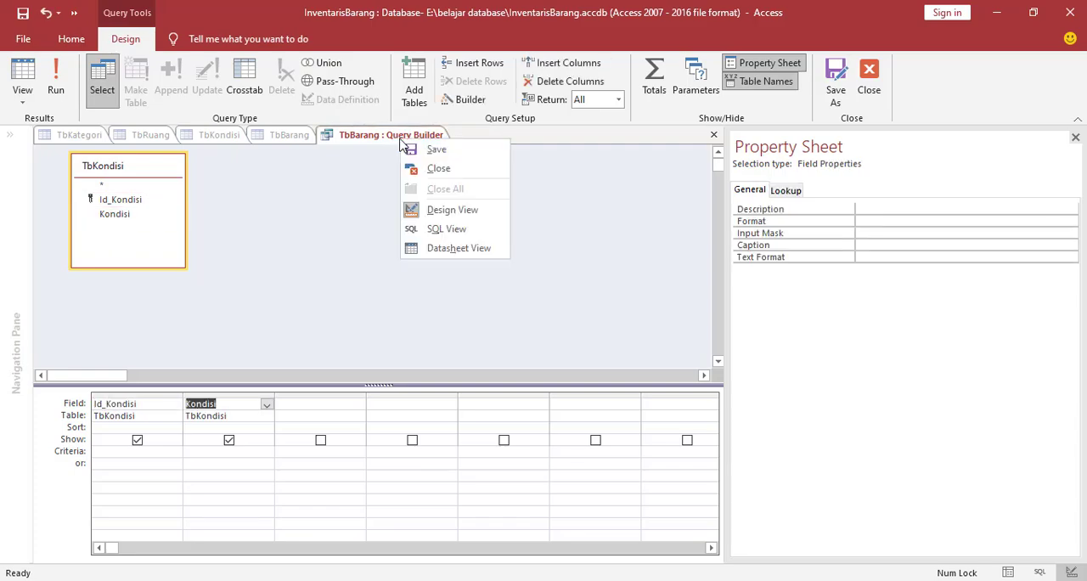
{"action": "left_click", "coordinate": [433, 167]}
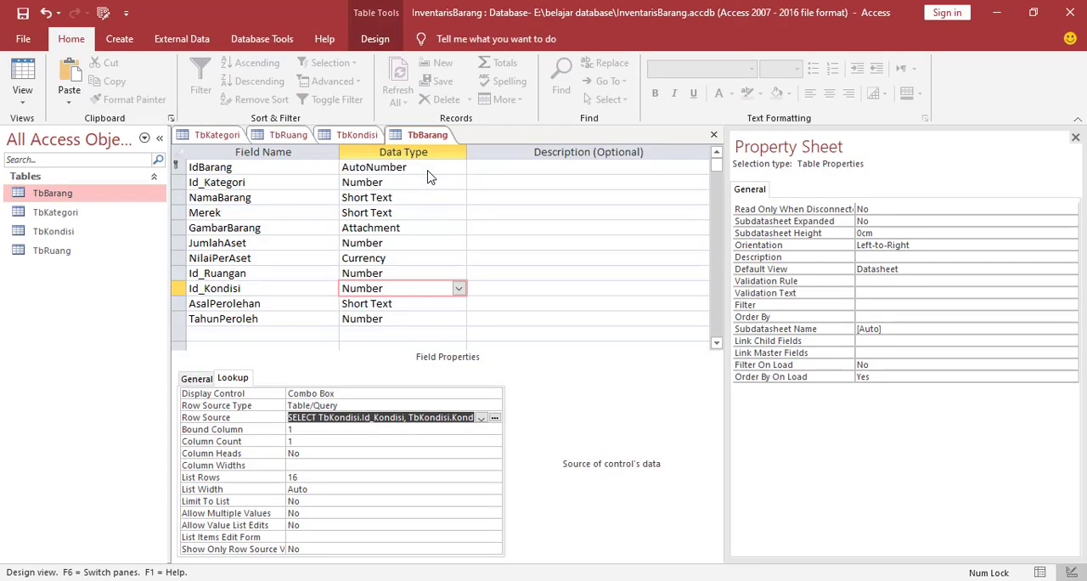
Set the Id_Kondisi lookup's Column Count to 2 and Column Heads to Yes
{"action": "left_click", "coordinate": [308, 441]}
{"action": "key", "text": "BackSpace"}
{"action": "type", "text": "2"}
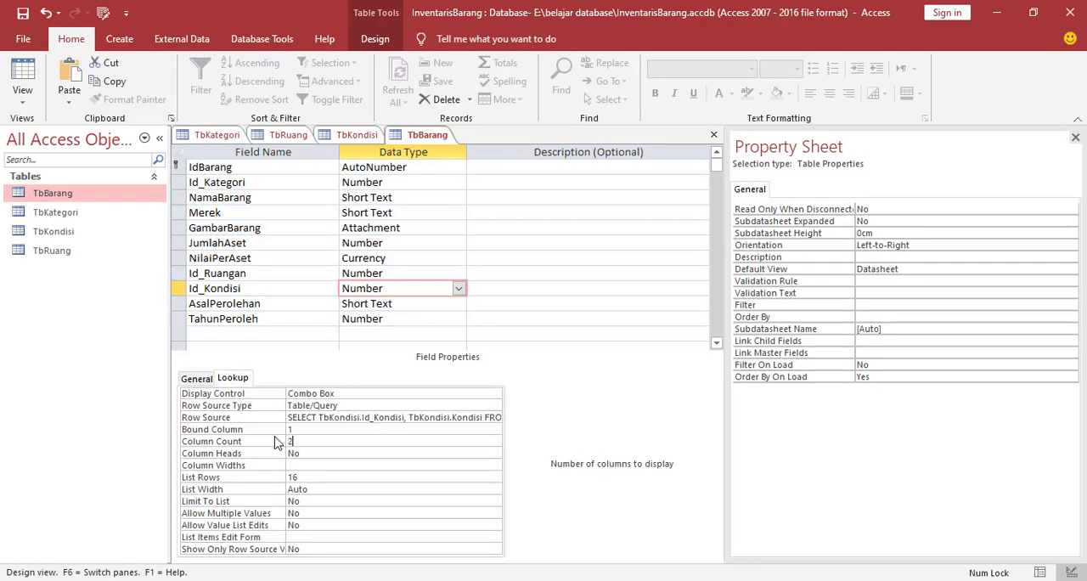
{"action": "left_click", "coordinate": [307, 453]}
{"action": "left_click", "coordinate": [494, 456]}
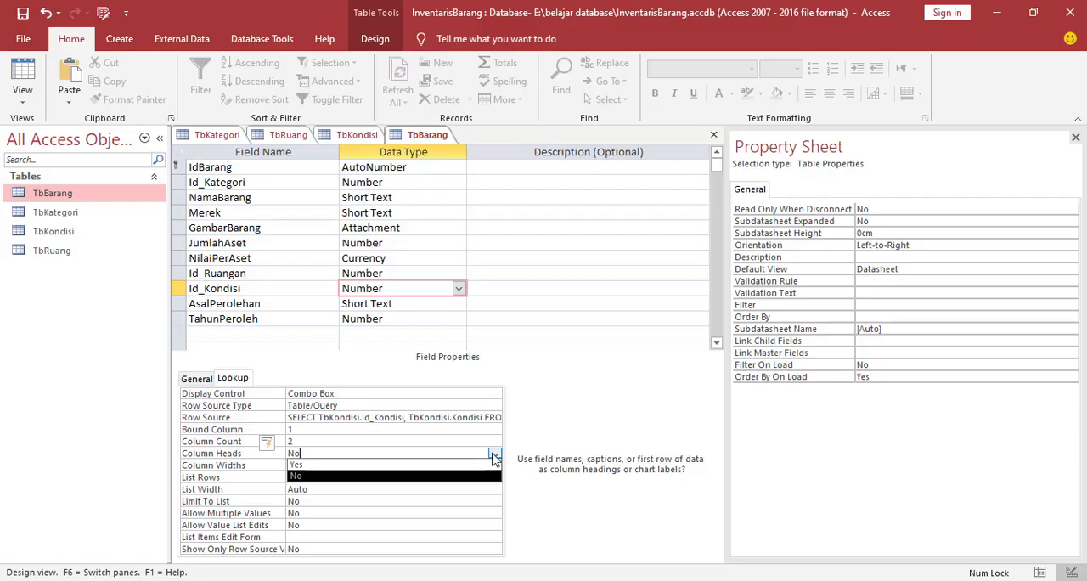
{"action": "left_click", "coordinate": [329, 465]}
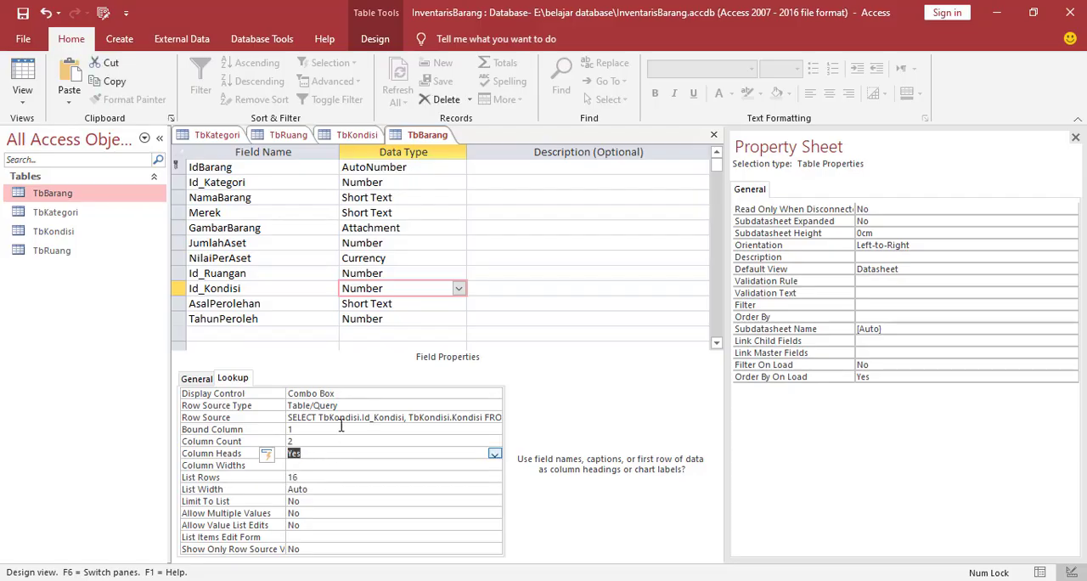
Examine the data types and general properties of the AsalPerolehan and TahunPeroleh fields
{"action": "left_click", "coordinate": [273, 307]}
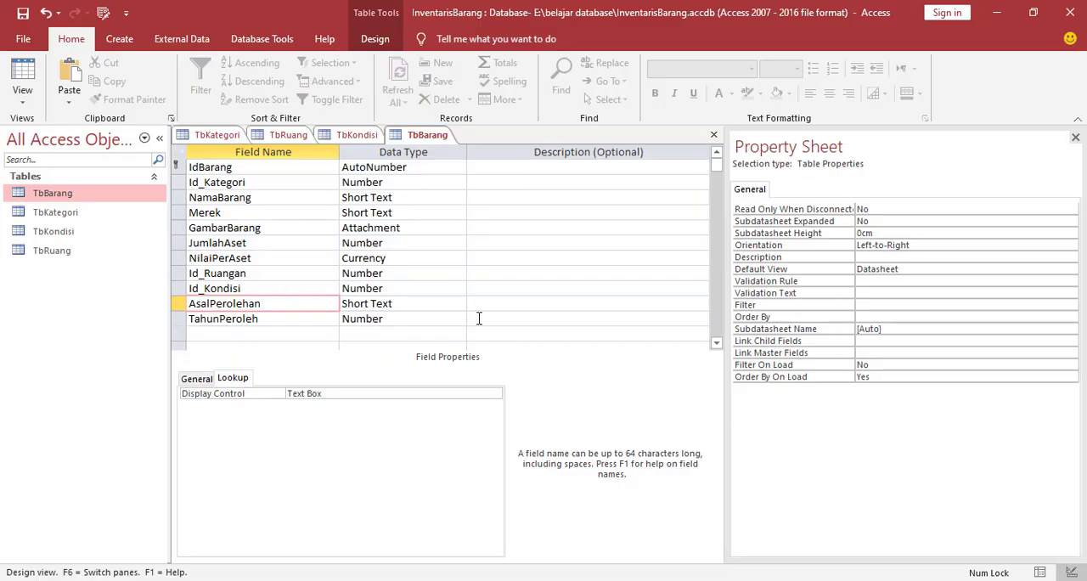
{"action": "left_click", "coordinate": [432, 303]}
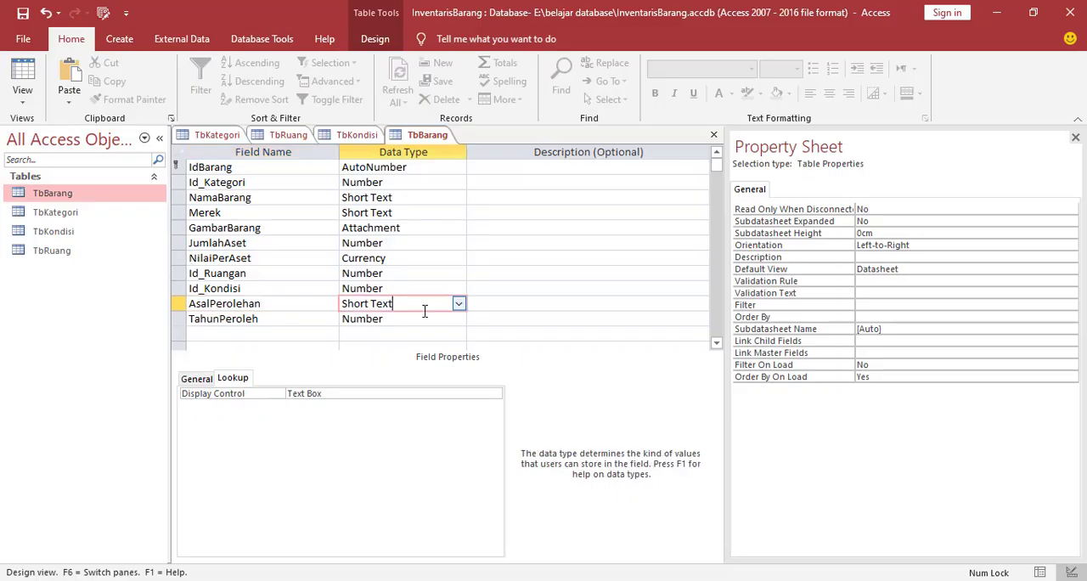
{"action": "left_click", "coordinate": [212, 379]}
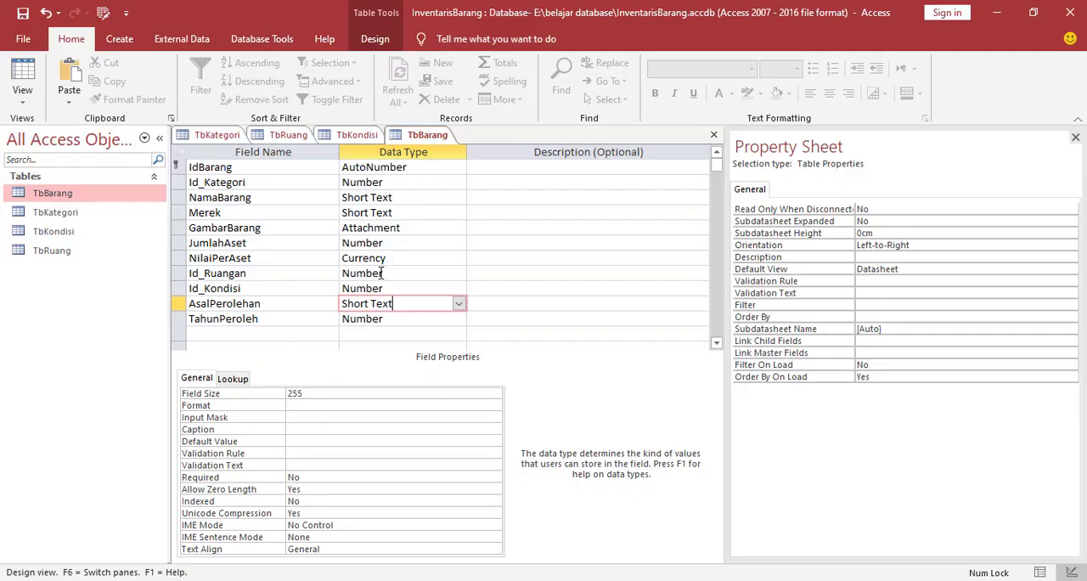
{"action": "left_click", "coordinate": [269, 318]}
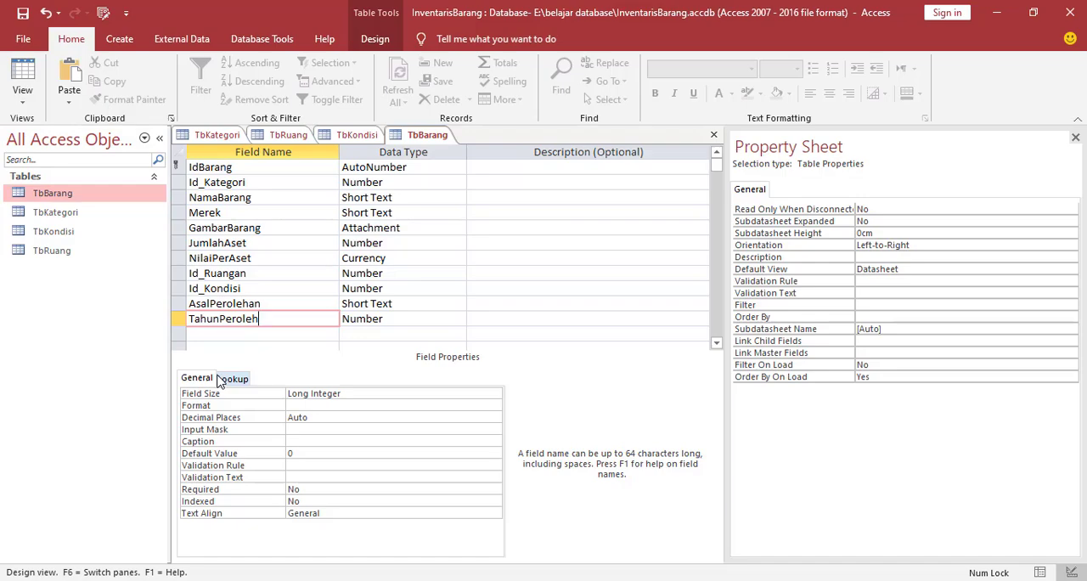
{"action": "left_click", "coordinate": [400, 320]}
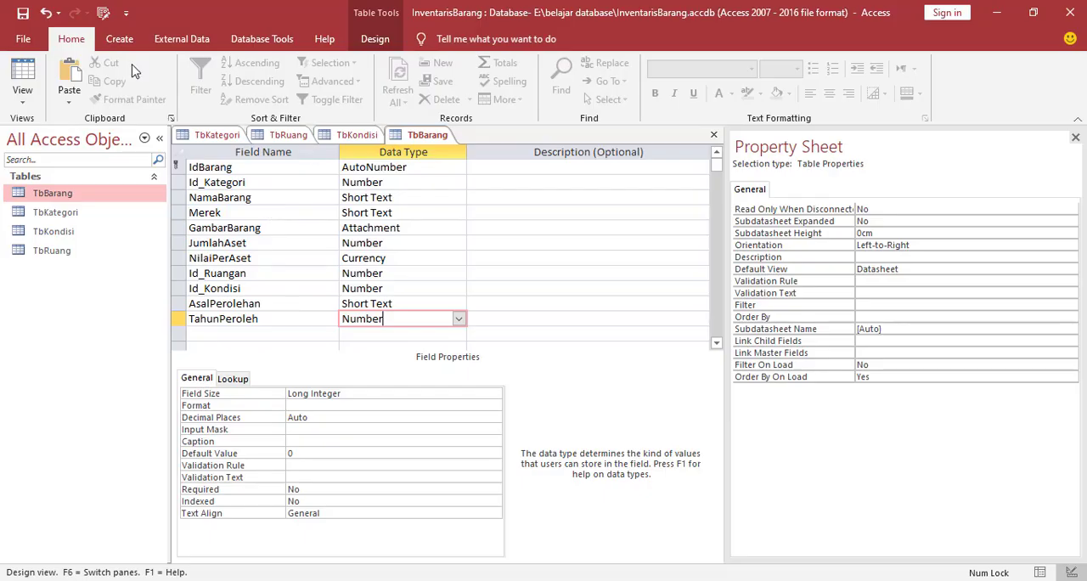
Save the designs of the TbBarang, TbKondisi, TbRuang and TbKategori tables
{"action": "right_click", "coordinate": [427, 134]}
{"action": "left_click", "coordinate": [361, 144]}
{"action": "right_click", "coordinate": [359, 140]}
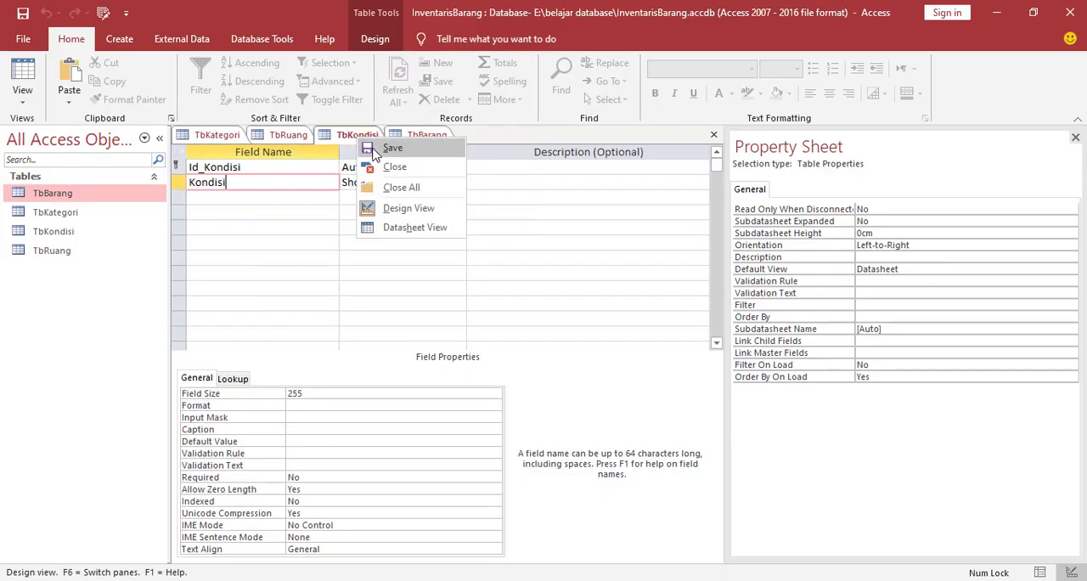
{"action": "left_click", "coordinate": [372, 149]}
{"action": "right_click", "coordinate": [277, 136]}
{"action": "left_click", "coordinate": [290, 146]}
{"action": "left_click", "coordinate": [236, 137]}
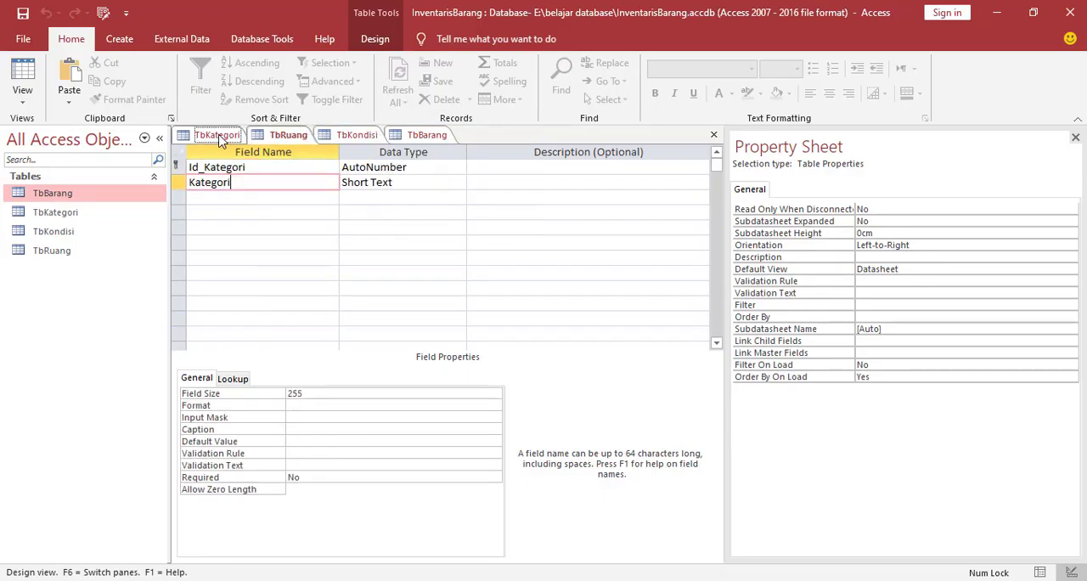
{"action": "right_click", "coordinate": [233, 137]}
{"action": "left_click", "coordinate": [254, 147]}
Close all open tables and create a form based on the TbKategori table
{"action": "right_click", "coordinate": [219, 139]}
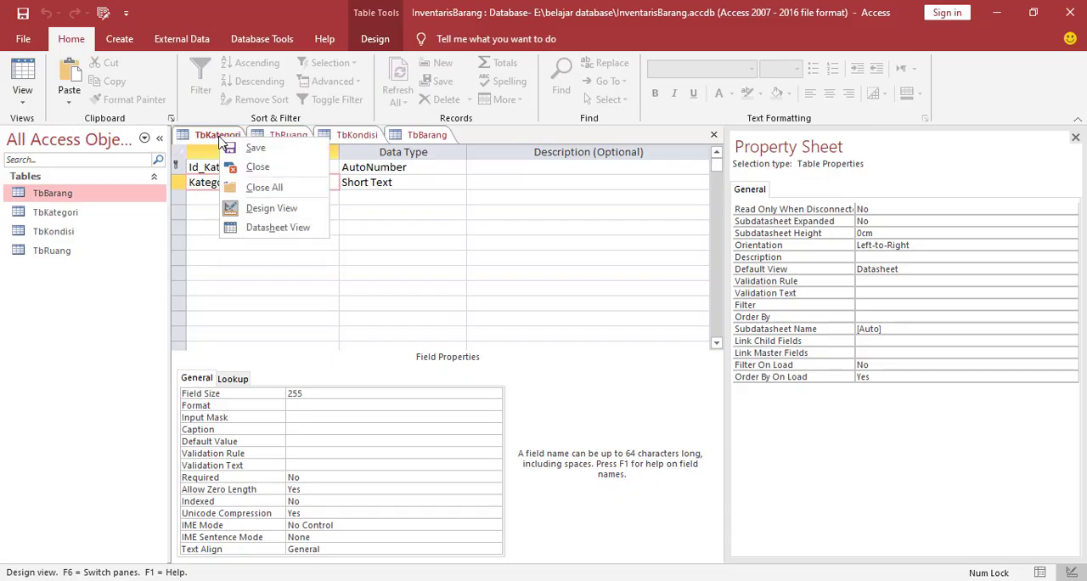
{"action": "left_click", "coordinate": [270, 187]}
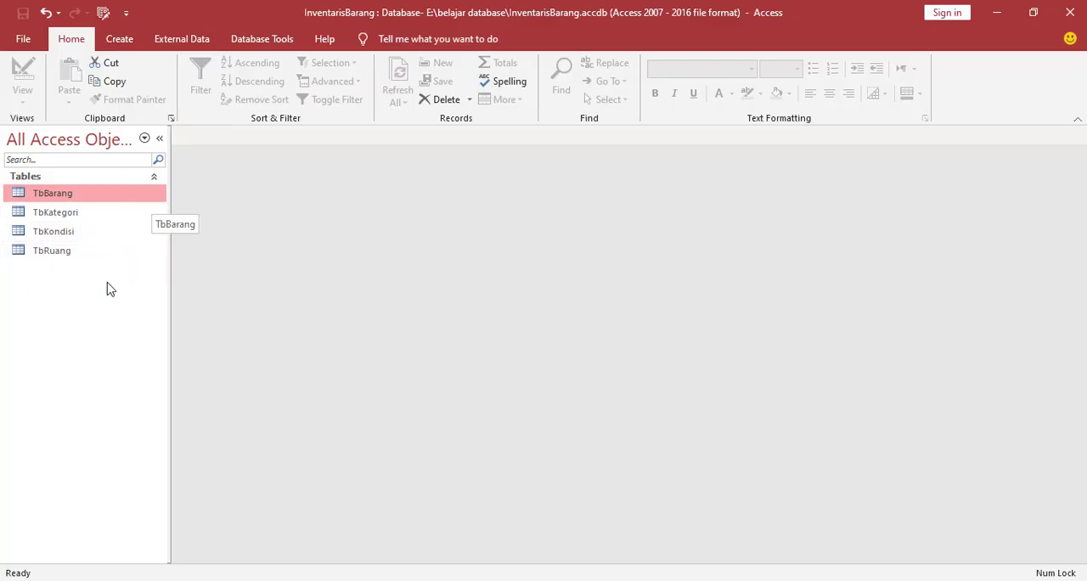
{"action": "left_click", "coordinate": [64, 219]}
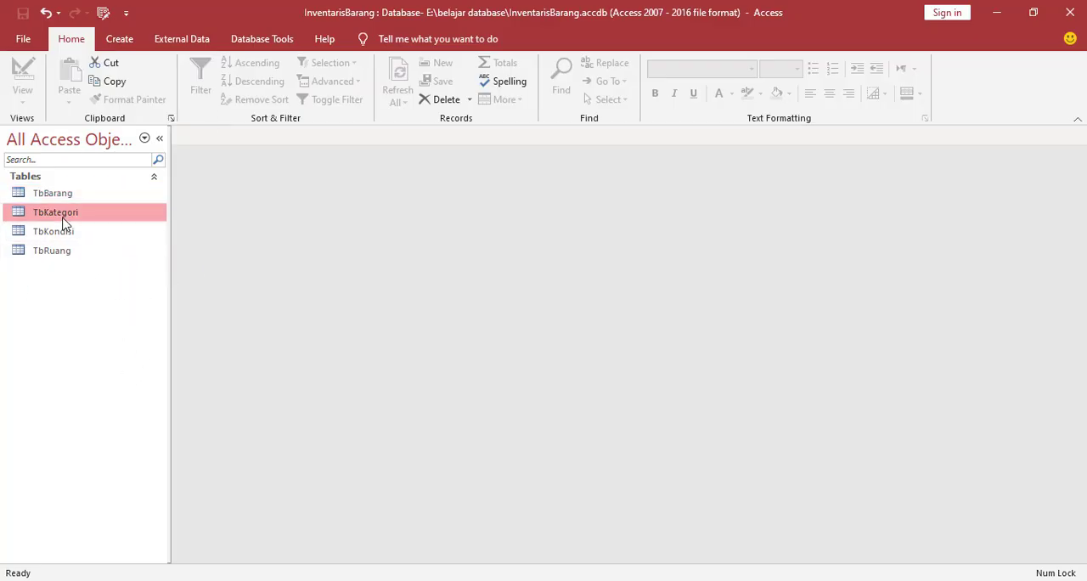
{"action": "left_click", "coordinate": [121, 40]}
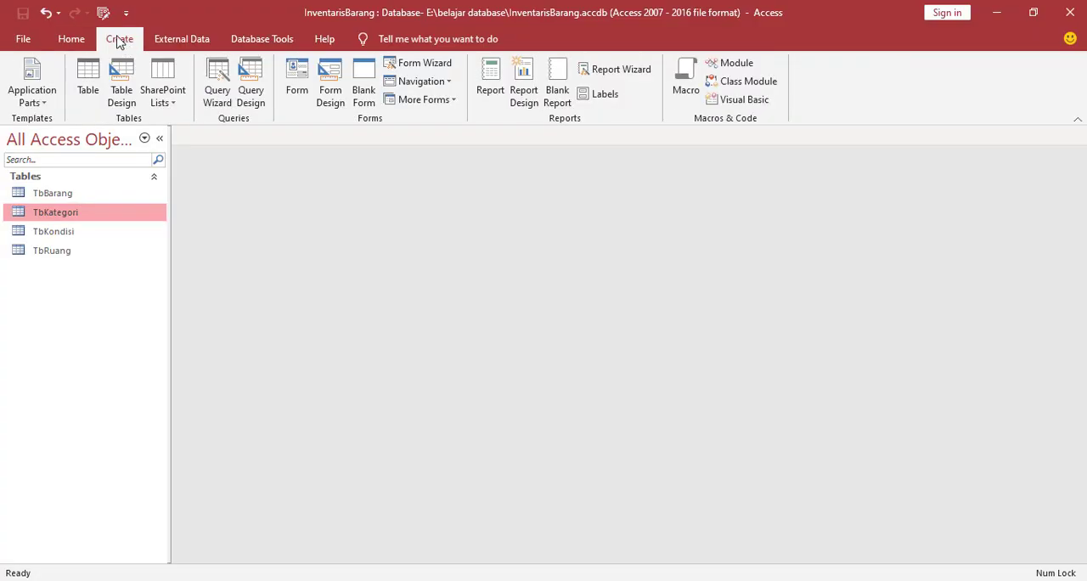
{"action": "left_click", "coordinate": [298, 92]}
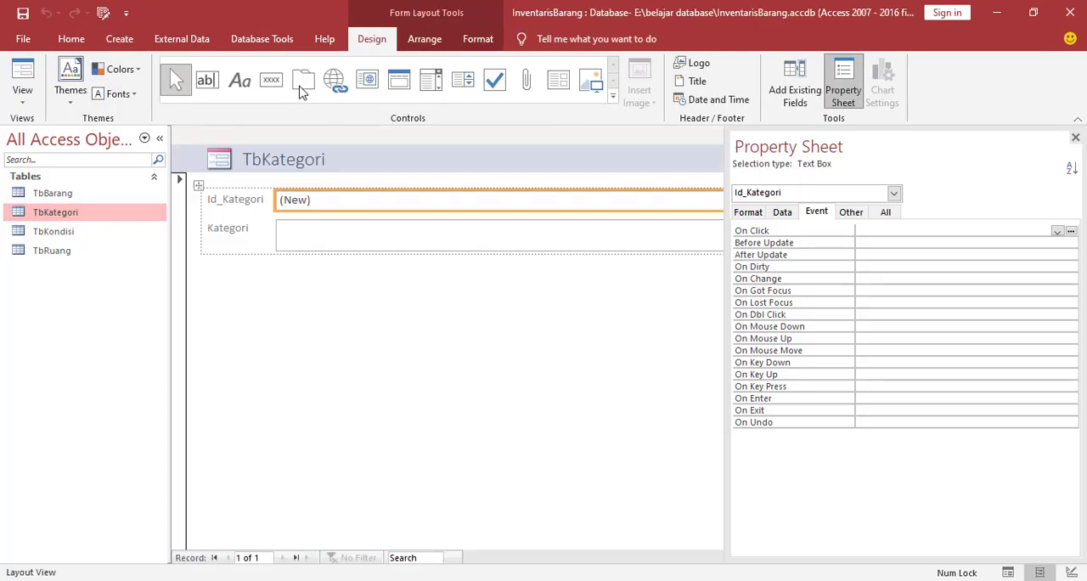
{"action": "left_click", "coordinate": [1076, 137]}
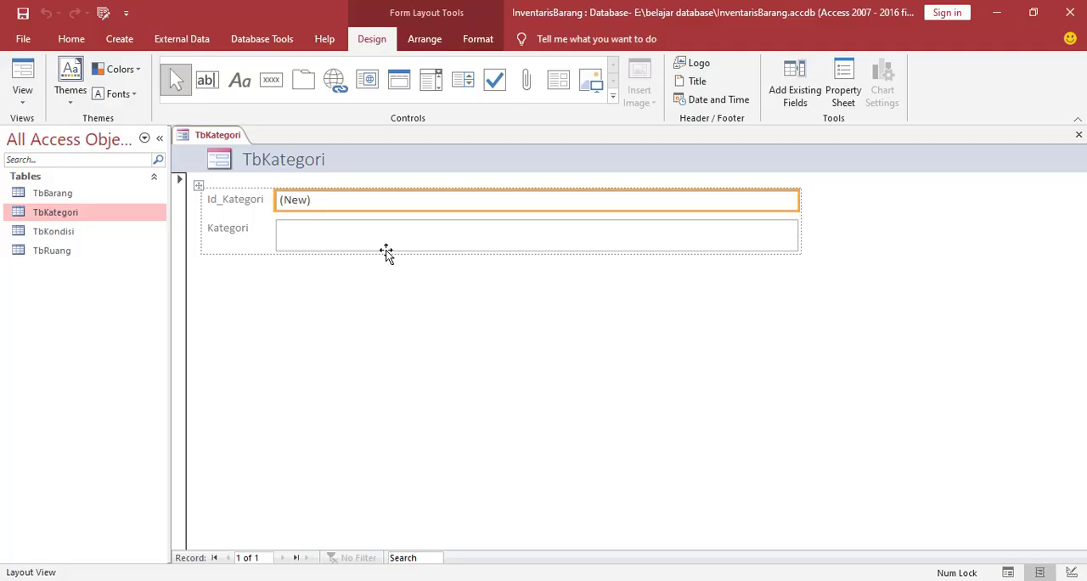
Switch the TbKategori form to Design View and extend its Detail section to a height of about 4.5 cm
{"action": "right_click", "coordinate": [357, 293]}
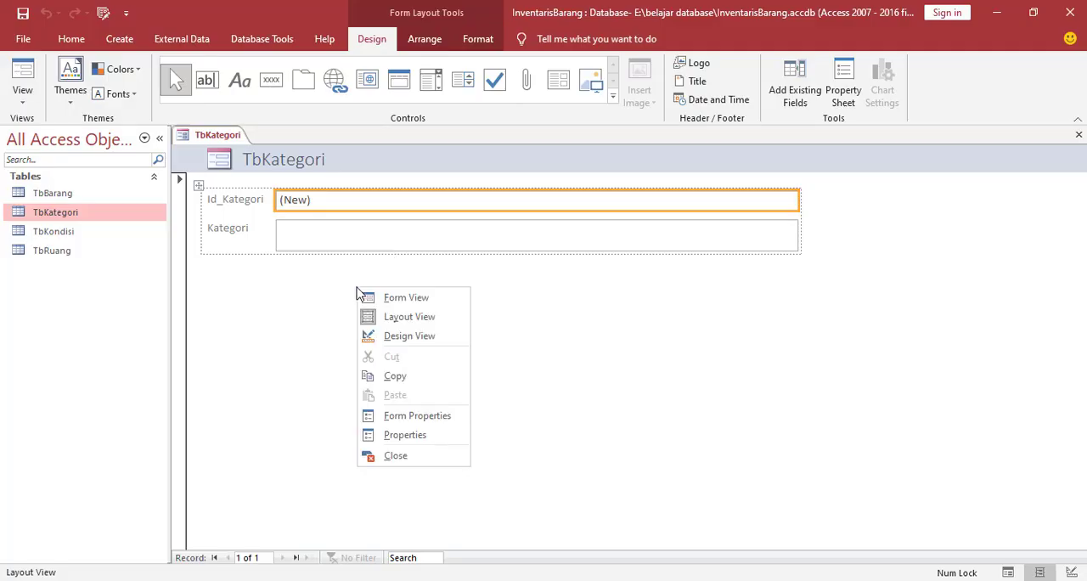
{"action": "left_click", "coordinate": [387, 338]}
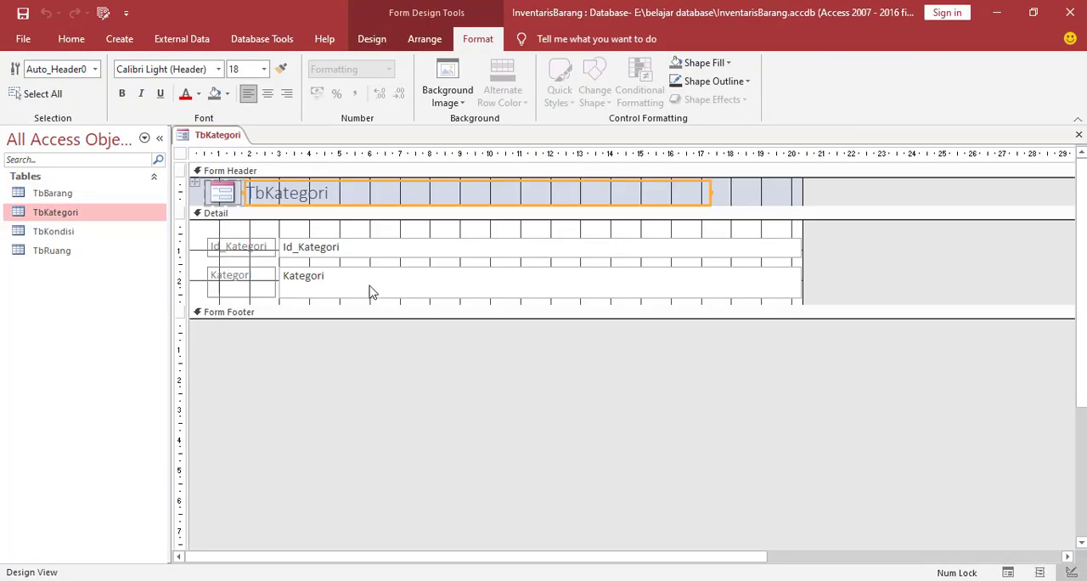
{"action": "left_click_drag", "start_coordinate": [388, 306], "coordinate": [388, 339]}
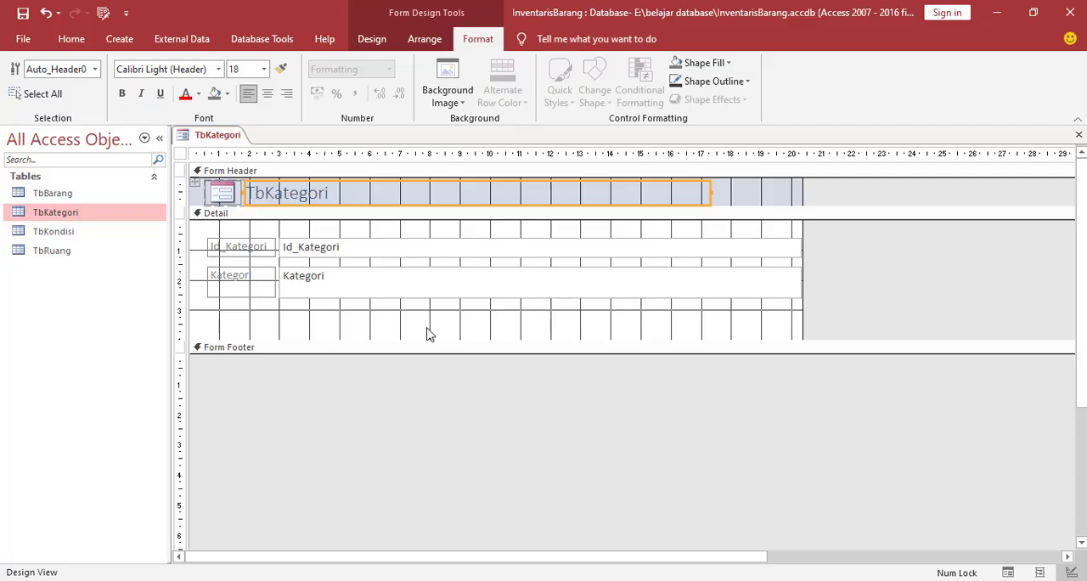
{"action": "left_click_drag", "start_coordinate": [434, 343], "coordinate": [434, 362]}
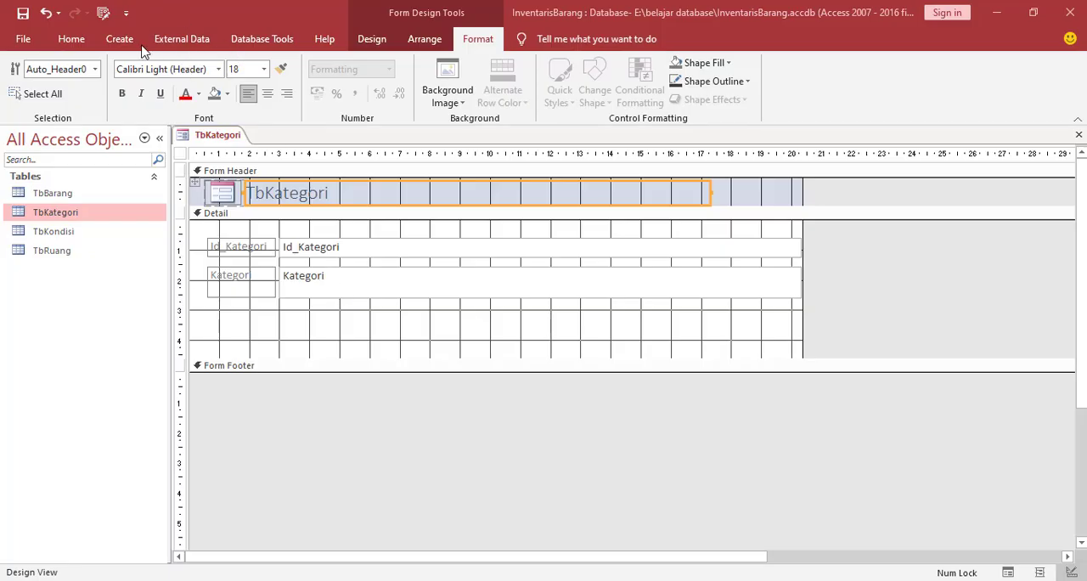
Draw a command button below the Kategori field and assign it the Record Navigation action Go To Previous Record
{"action": "left_click", "coordinate": [370, 41]}
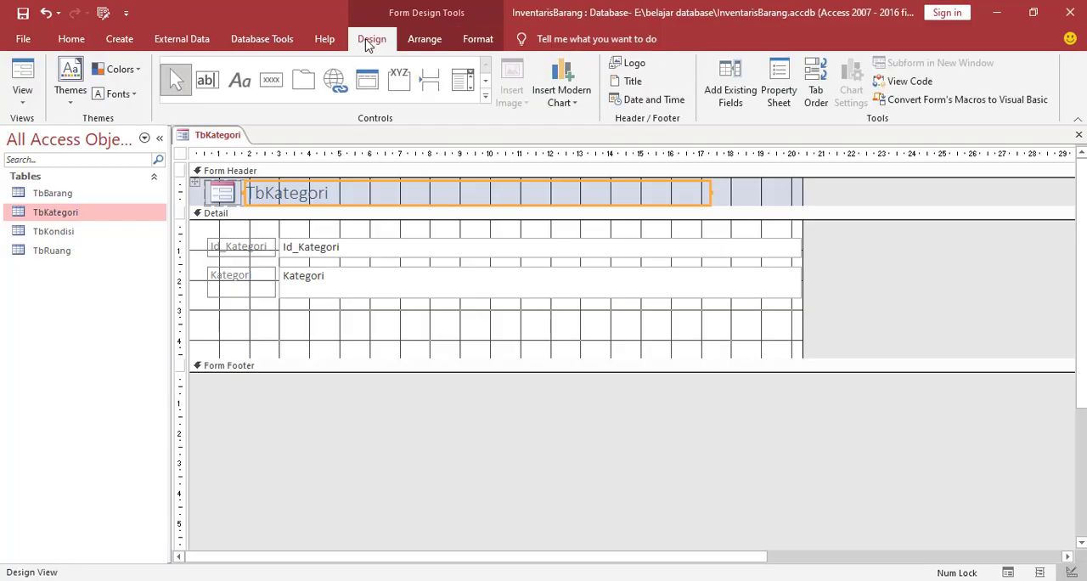
{"action": "left_click", "coordinate": [272, 85]}
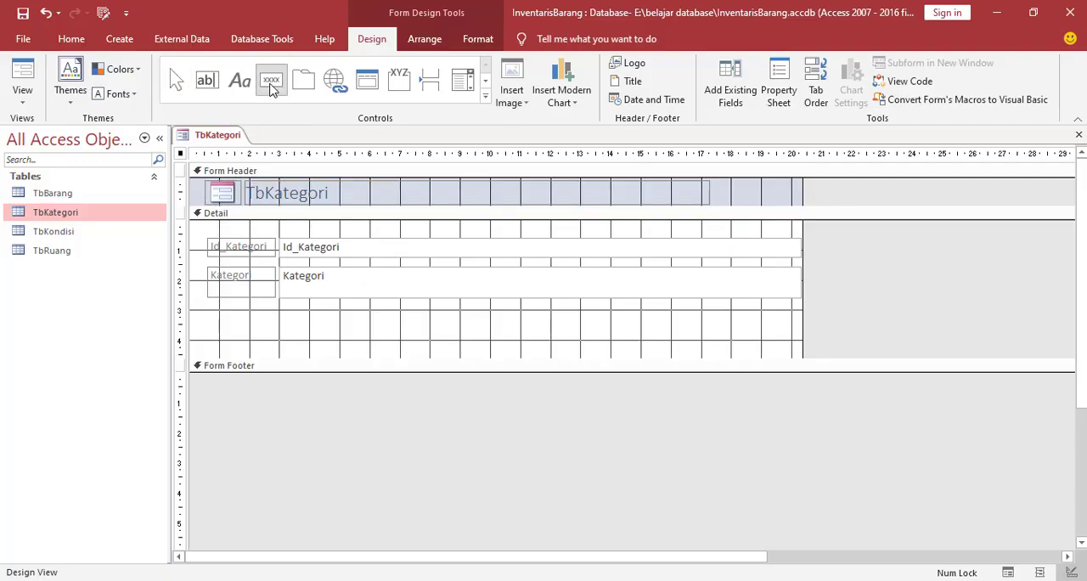
{"action": "left_click_drag", "start_coordinate": [284, 312], "coordinate": [338, 351]}
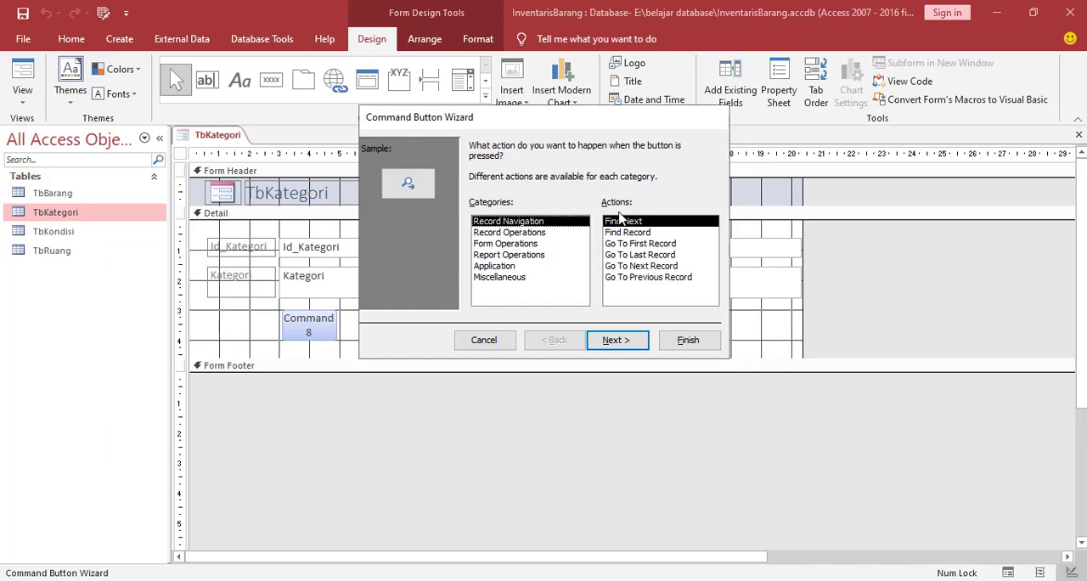
{"action": "left_click", "coordinate": [638, 279]}
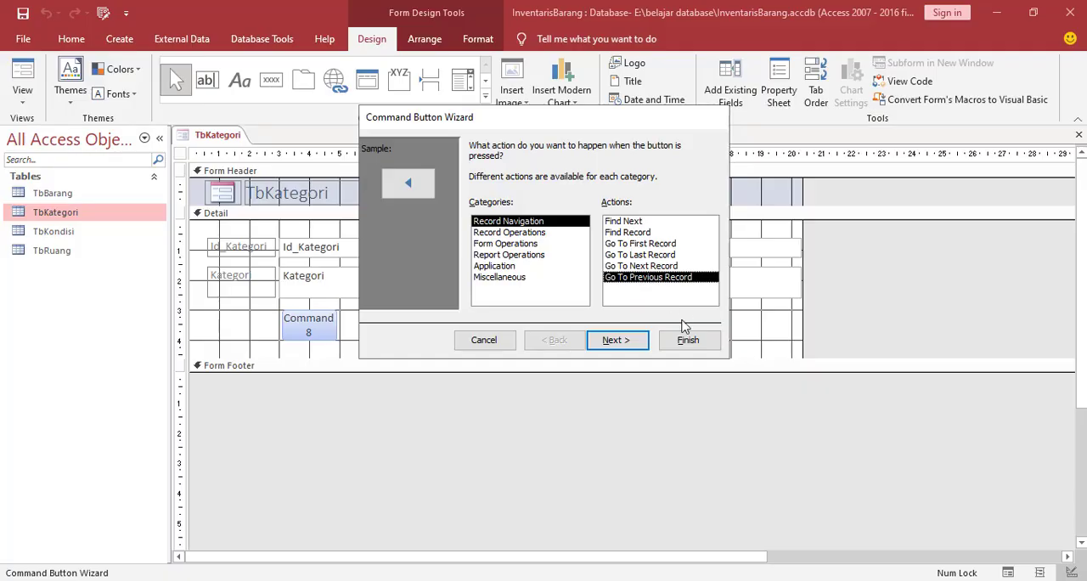
{"action": "left_click", "coordinate": [631, 344]}
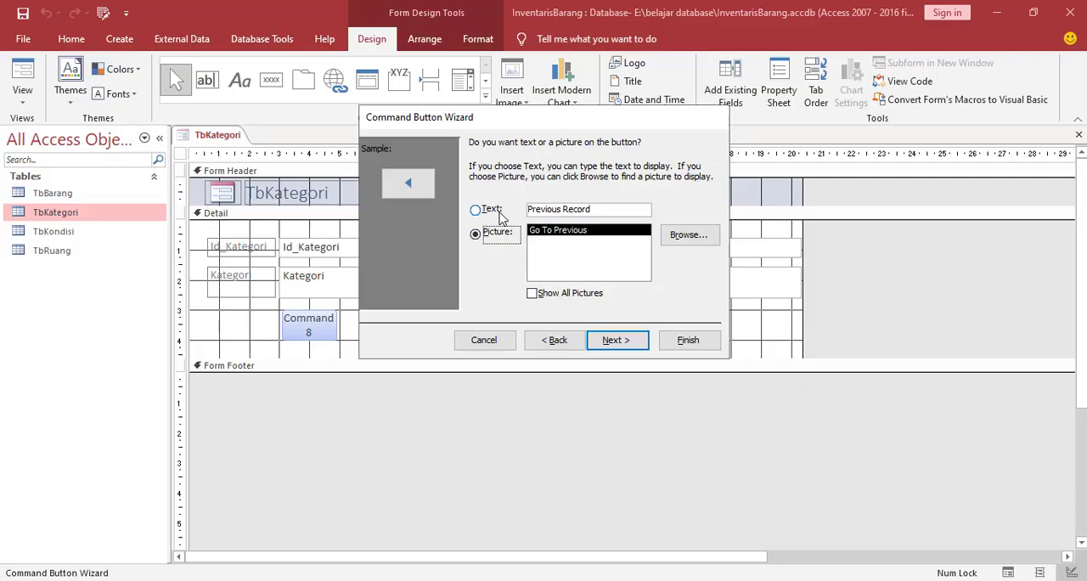
Browse for a custom button picture and open the icon folder inside belajar database on drive E
{"action": "left_click", "coordinate": [686, 238]}
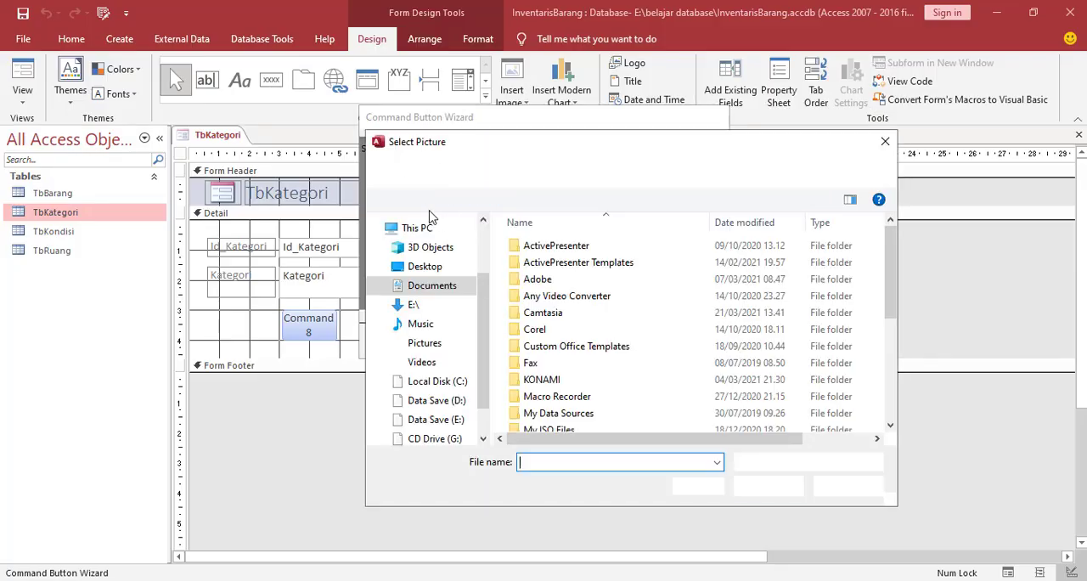
{"action": "scroll", "coordinate": [484, 351], "scroll_direction": "down", "scroll_amount": 2}
{"action": "left_click", "coordinate": [442, 375]}
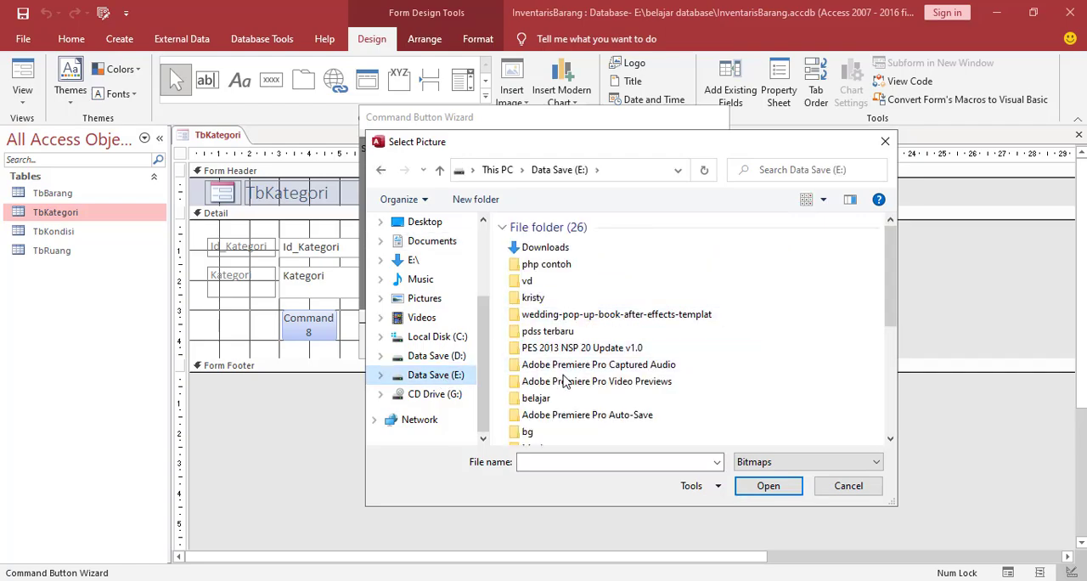
{"action": "left_click", "coordinate": [542, 316]}
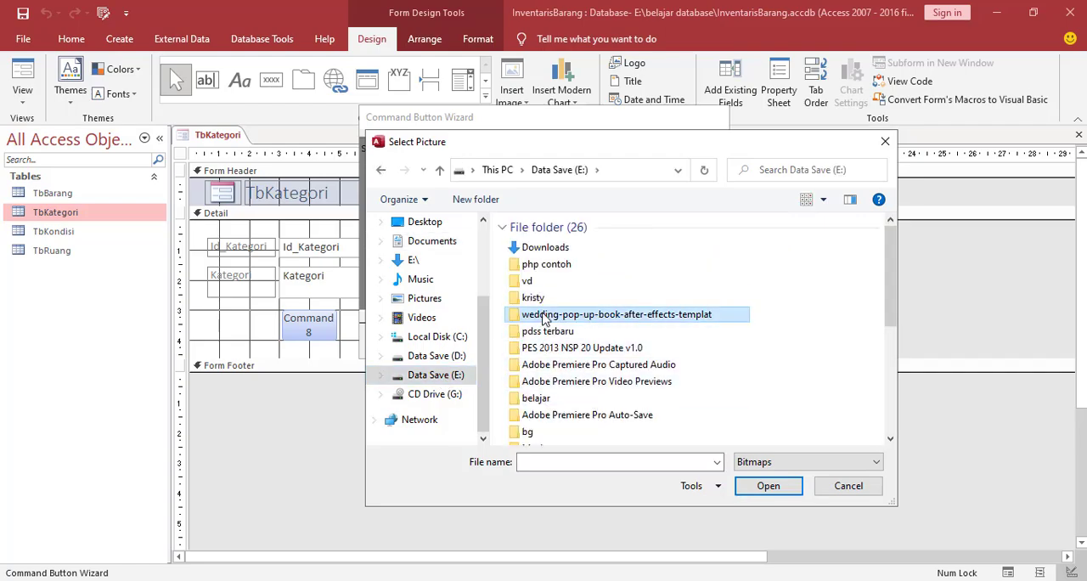
{"action": "key", "text": "b"}
{"action": "key", "text": "b"}
{"action": "key", "text": "b"}
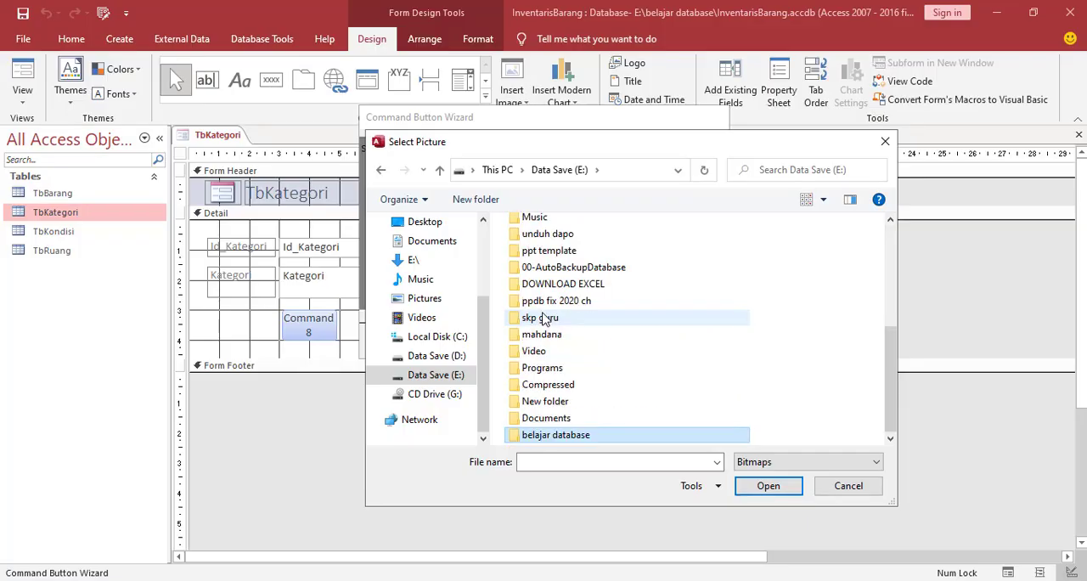
{"action": "key", "text": "Return"}
{"action": "double_click", "coordinate": [747, 270]}
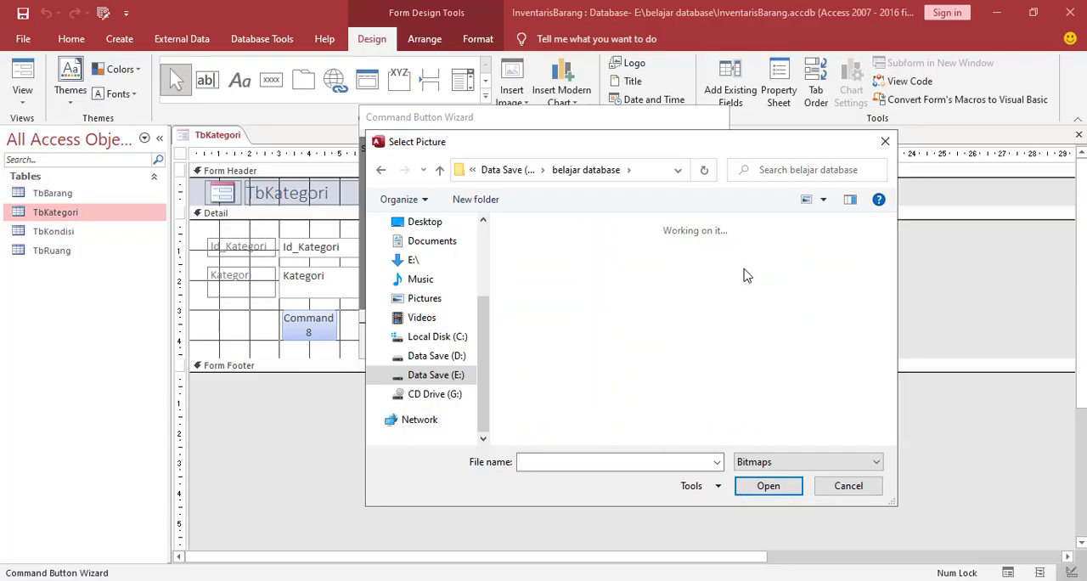
Show all file types in the icon folder and use the back image as the button's picture
{"action": "left_click", "coordinate": [779, 462]}
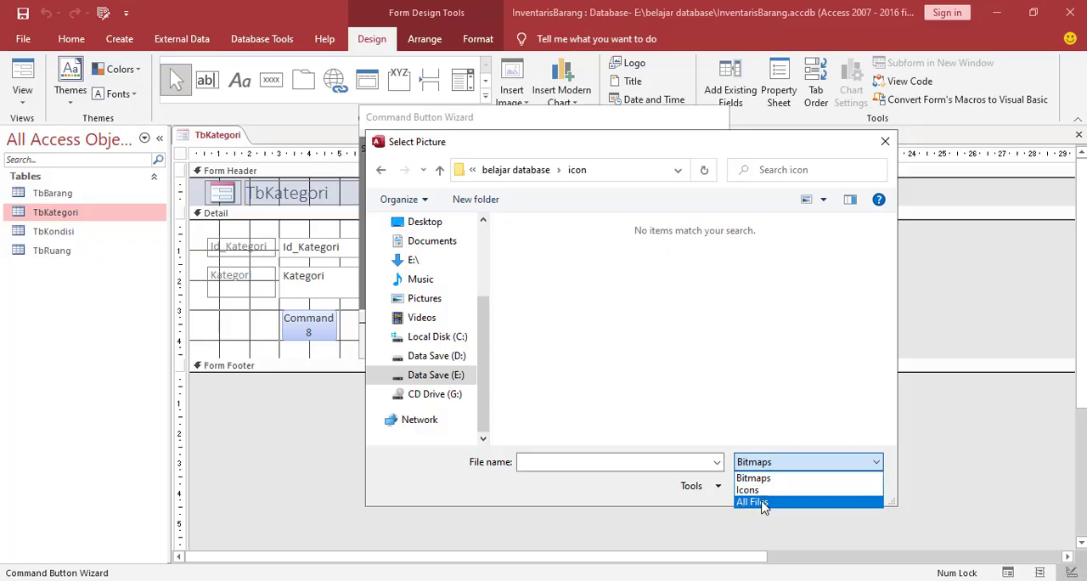
{"action": "left_click", "coordinate": [763, 503]}
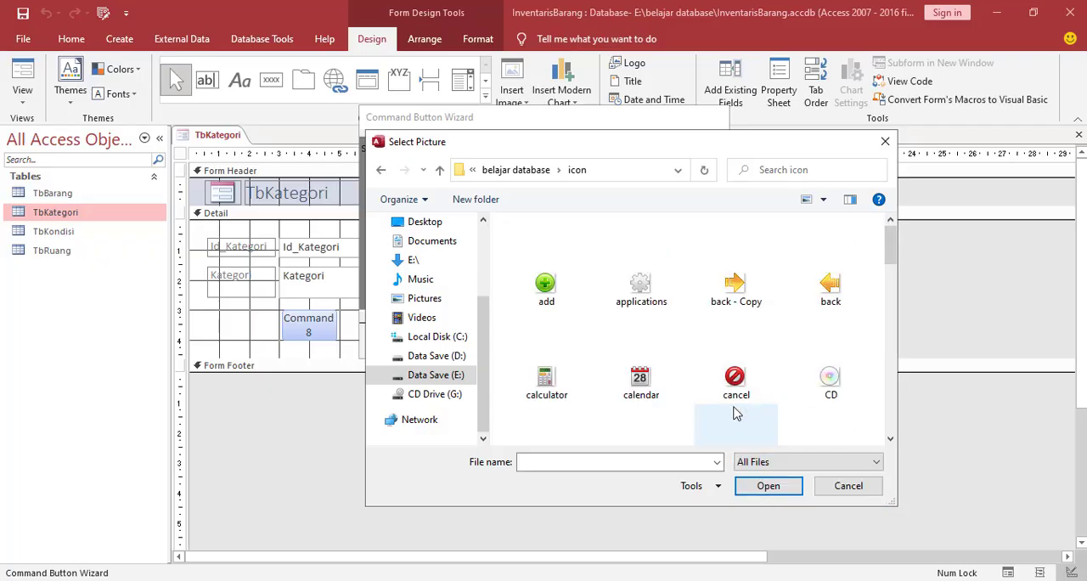
{"action": "left_click", "coordinate": [830, 289]}
{"action": "left_click", "coordinate": [775, 491]}
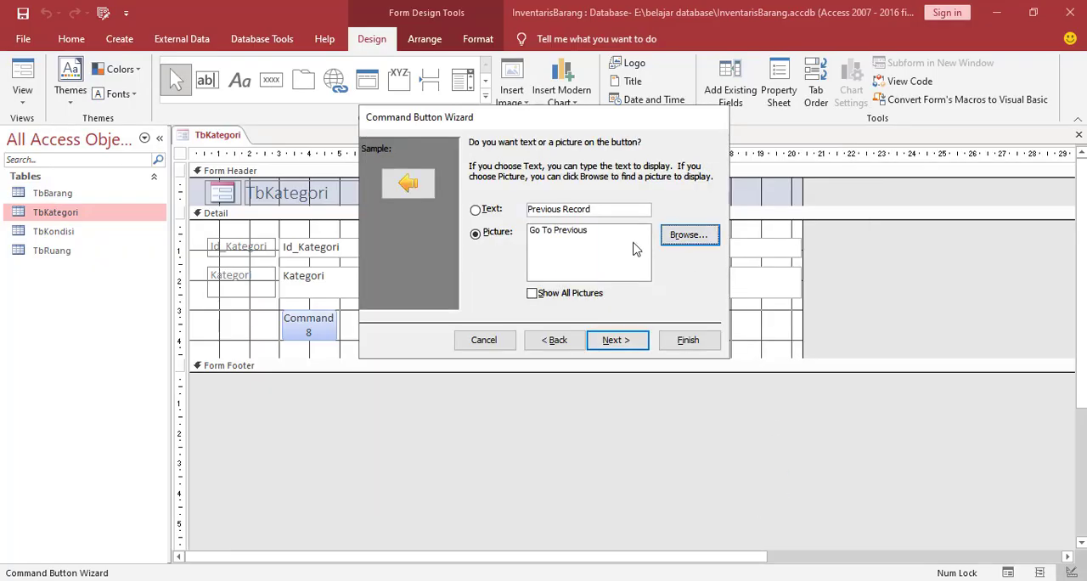
Finish the wizard with the default button name and enlarge the button to about 1.9 cm wide and 1.2 cm high
{"action": "left_click", "coordinate": [615, 340]}
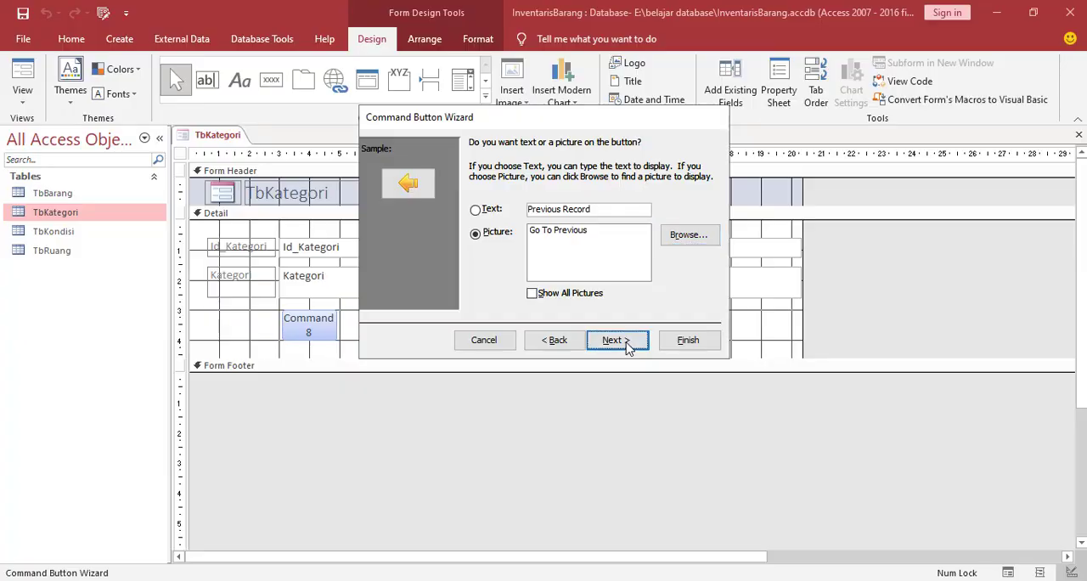
{"action": "left_click", "coordinate": [688, 340]}
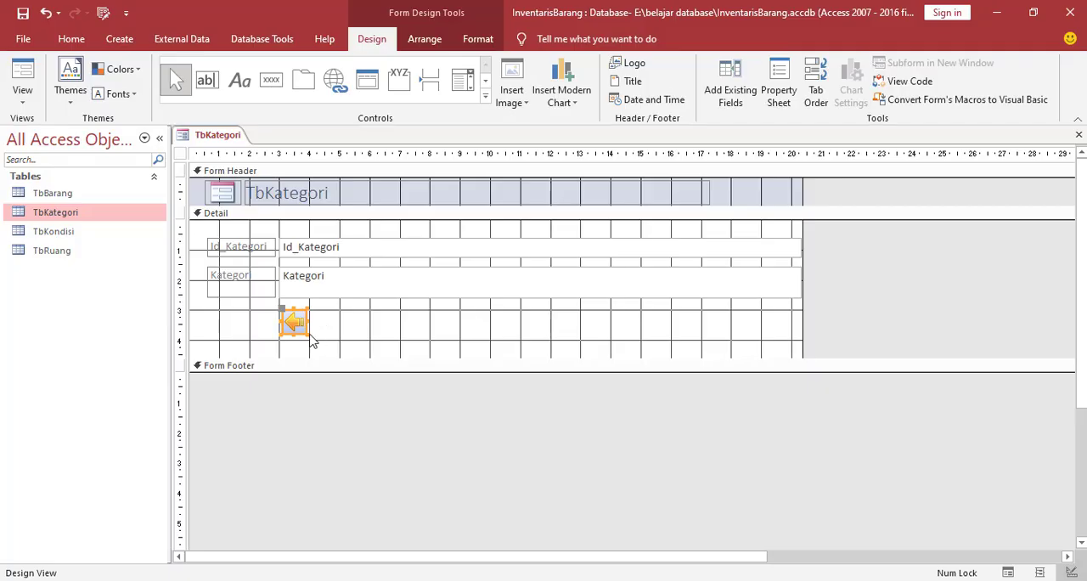
{"action": "left_click_drag", "start_coordinate": [308, 333], "coordinate": [340, 333]}
{"action": "left_click", "coordinate": [372, 340]}
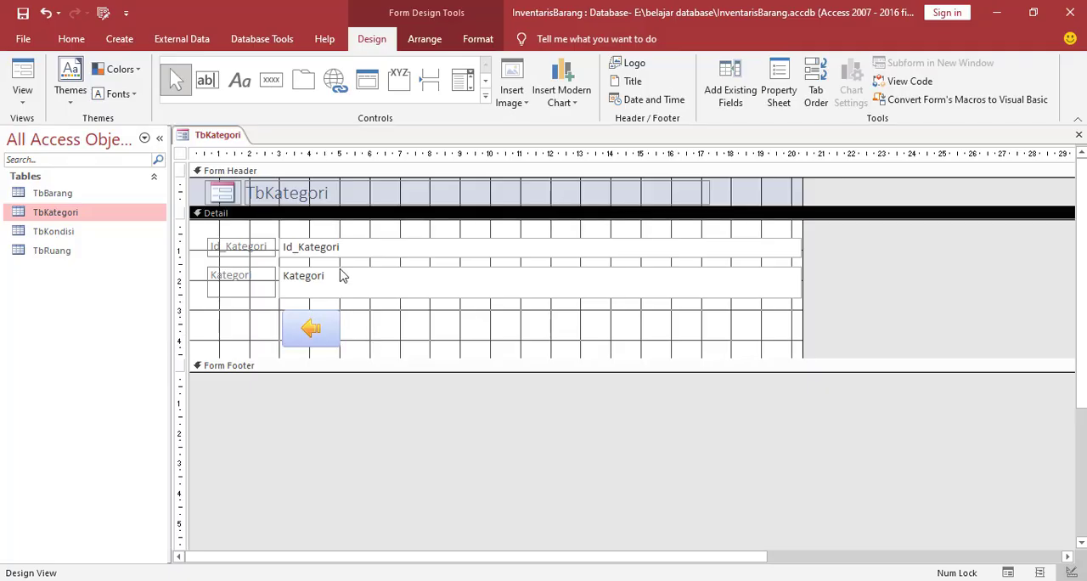
Draw a second command button beside the previous-record button and assign it the Record Operations action Add New Record
{"action": "left_click", "coordinate": [271, 79]}
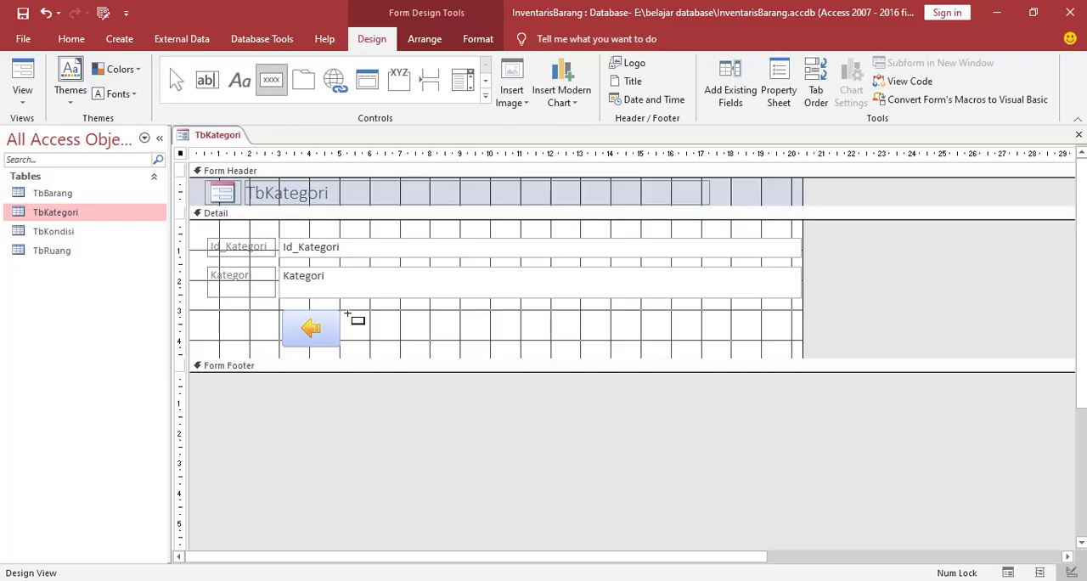
{"action": "left_click_drag", "start_coordinate": [347, 314], "coordinate": [420, 355]}
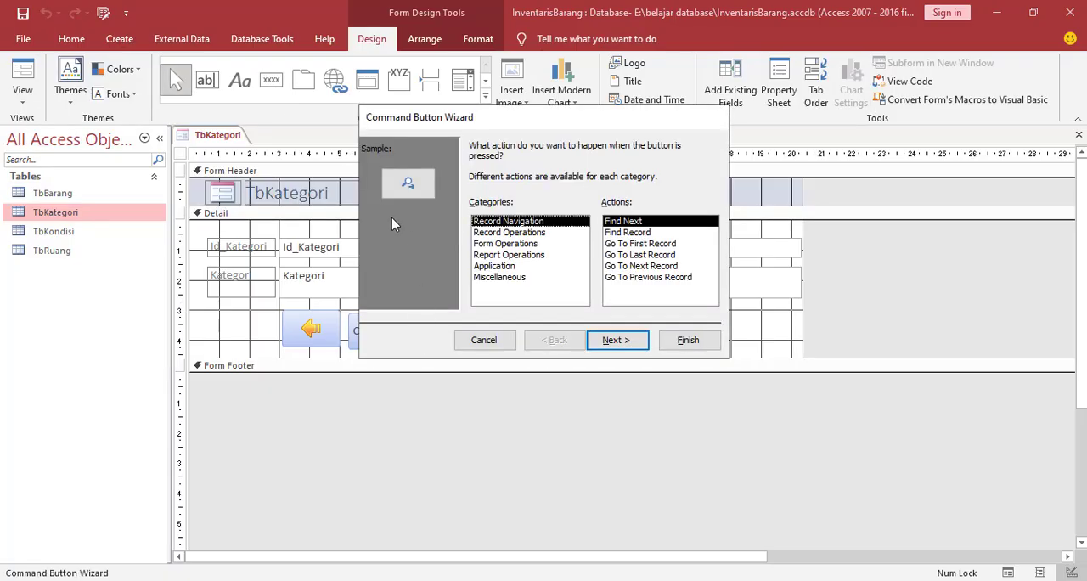
{"action": "left_click", "coordinate": [499, 235]}
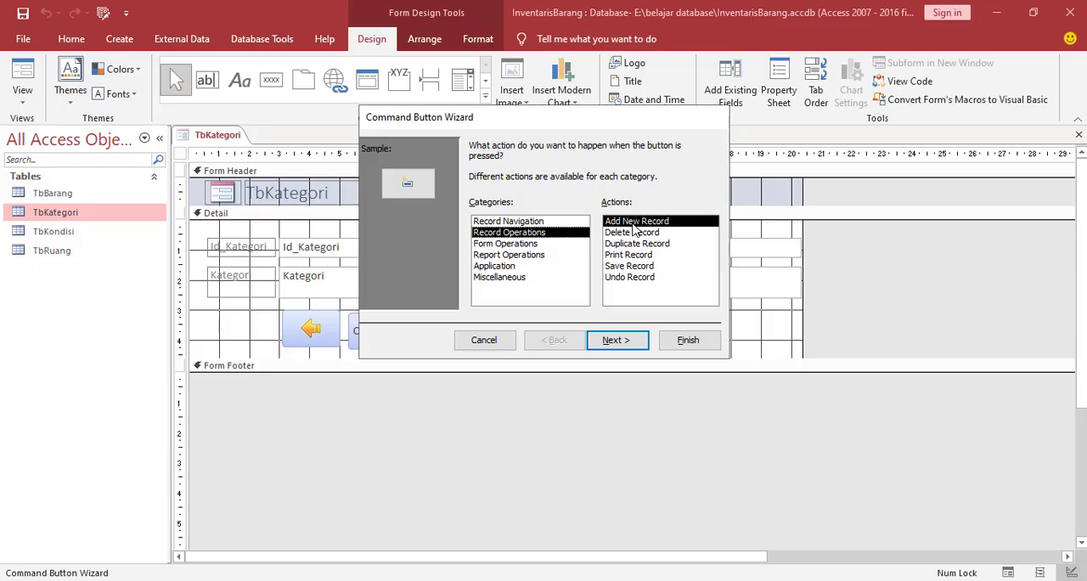
{"action": "left_click", "coordinate": [626, 340]}
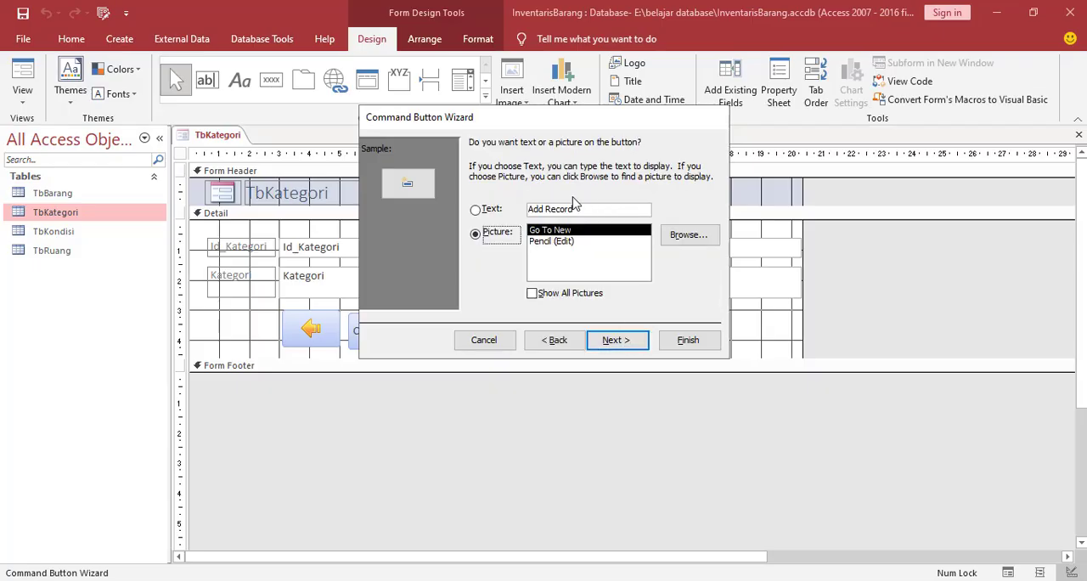
Show all file types in the icon folder and use the document_add image as the add-record button's picture
{"action": "left_click", "coordinate": [680, 240]}
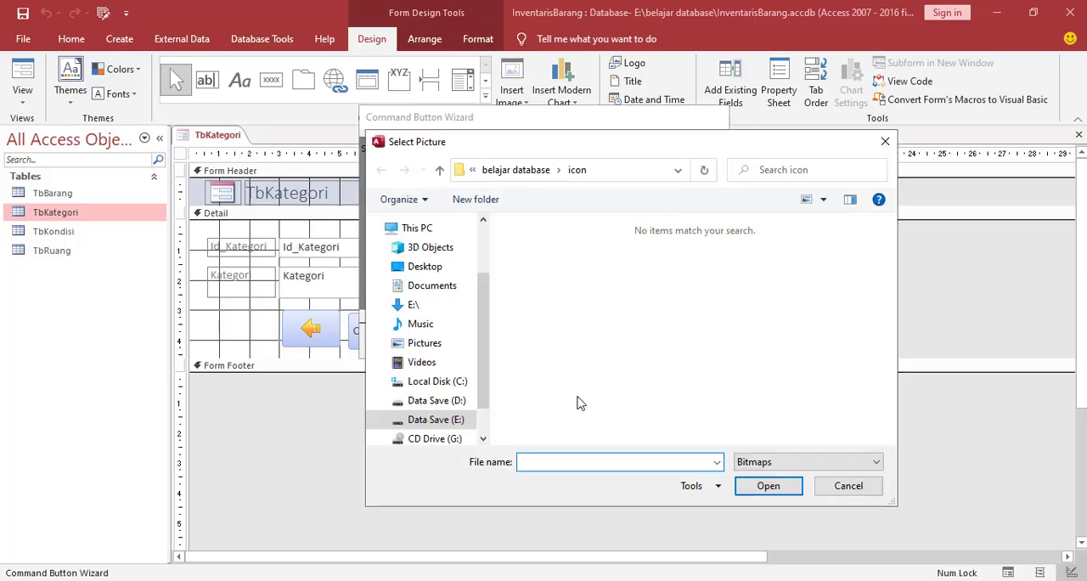
{"action": "left_click", "coordinate": [765, 462]}
{"action": "left_click", "coordinate": [757, 502]}
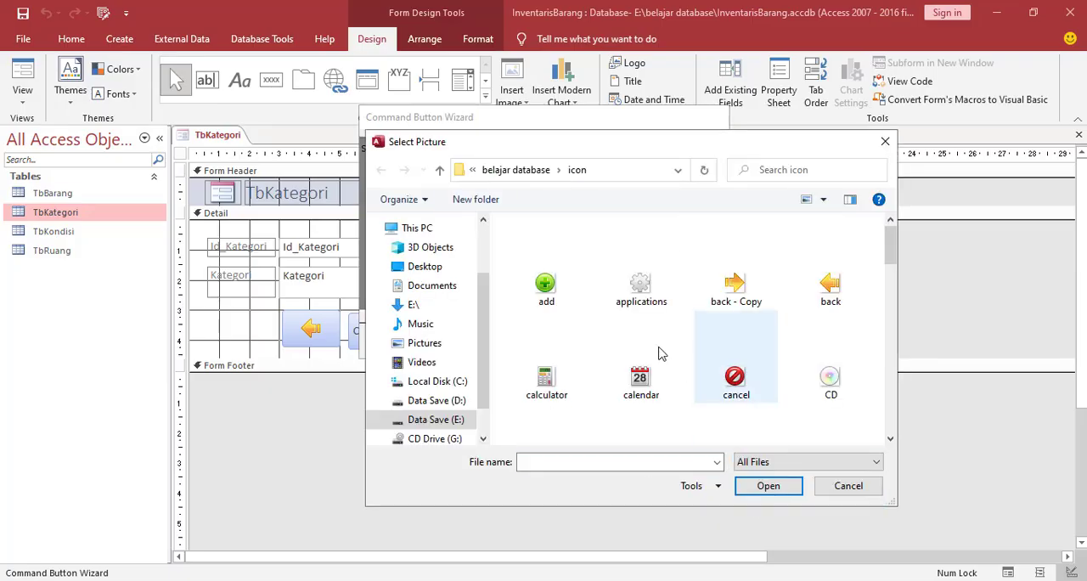
{"action": "scroll", "coordinate": [714, 343], "scroll_direction": "down", "scroll_amount": 3}
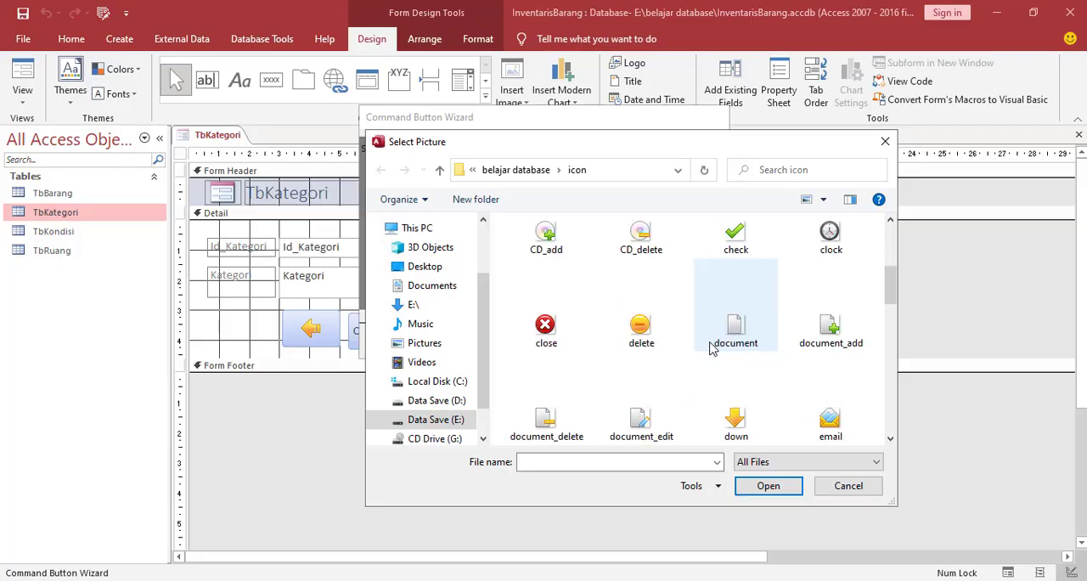
{"action": "scroll", "coordinate": [713, 343], "scroll_direction": "down", "scroll_amount": 5}
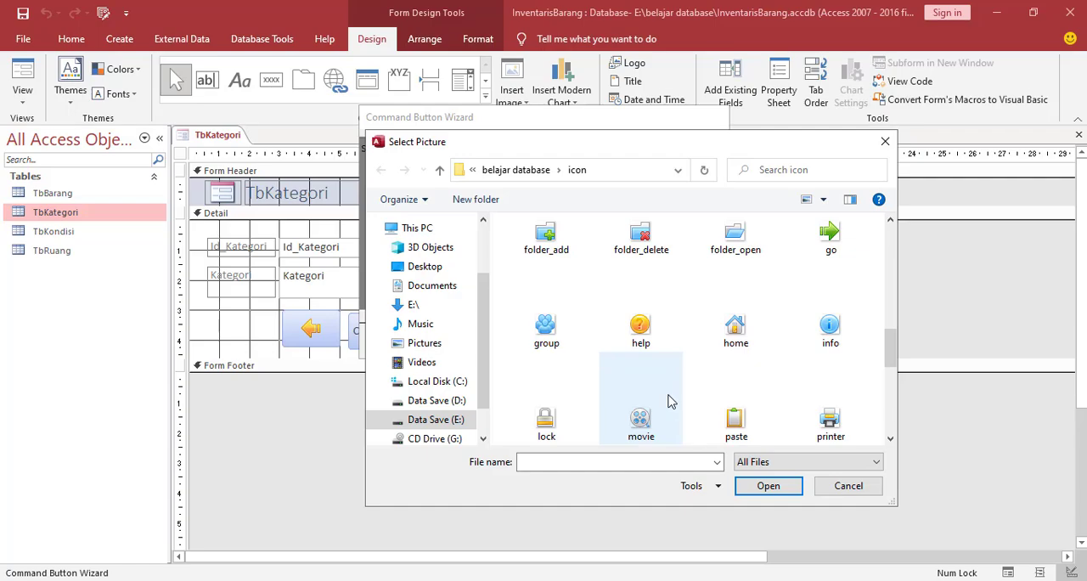
{"action": "scroll", "coordinate": [668, 400], "scroll_direction": "down", "scroll_amount": 2}
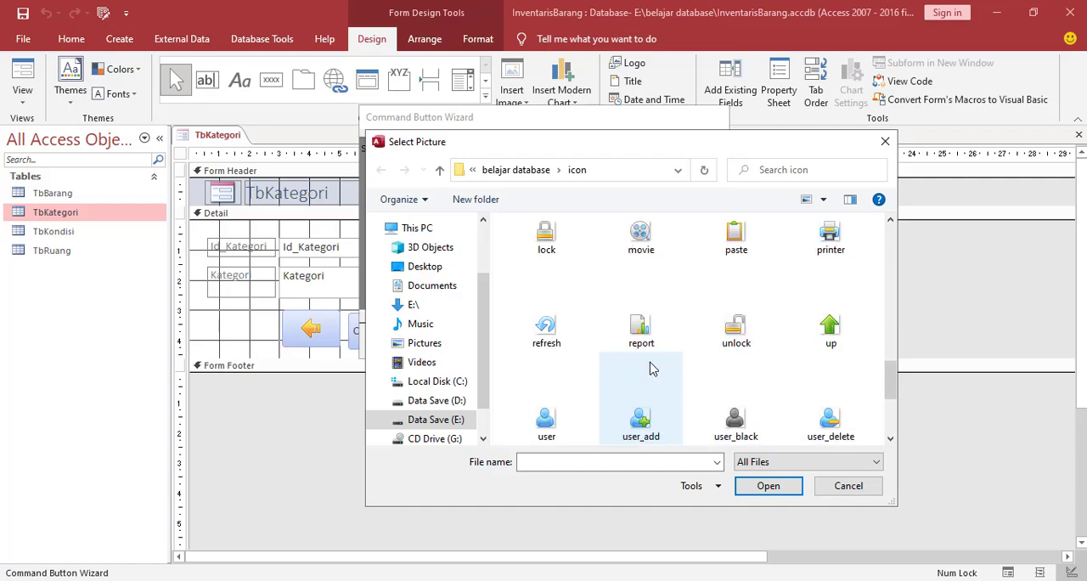
{"action": "scroll", "coordinate": [651, 368], "scroll_direction": "down", "scroll_amount": 2}
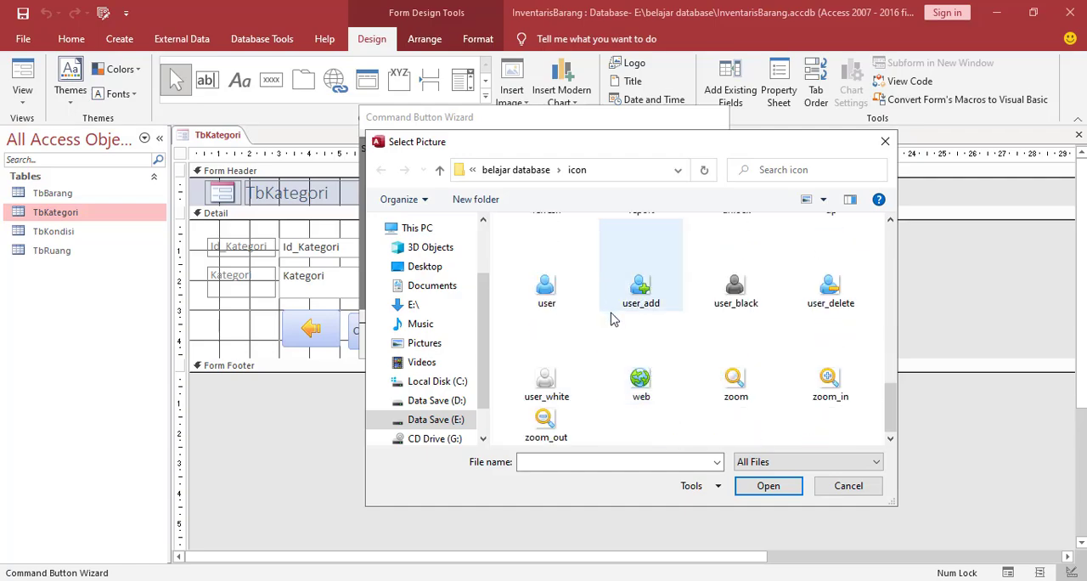
{"action": "left_click_drag", "start_coordinate": [892, 421], "coordinate": [873, 289]}
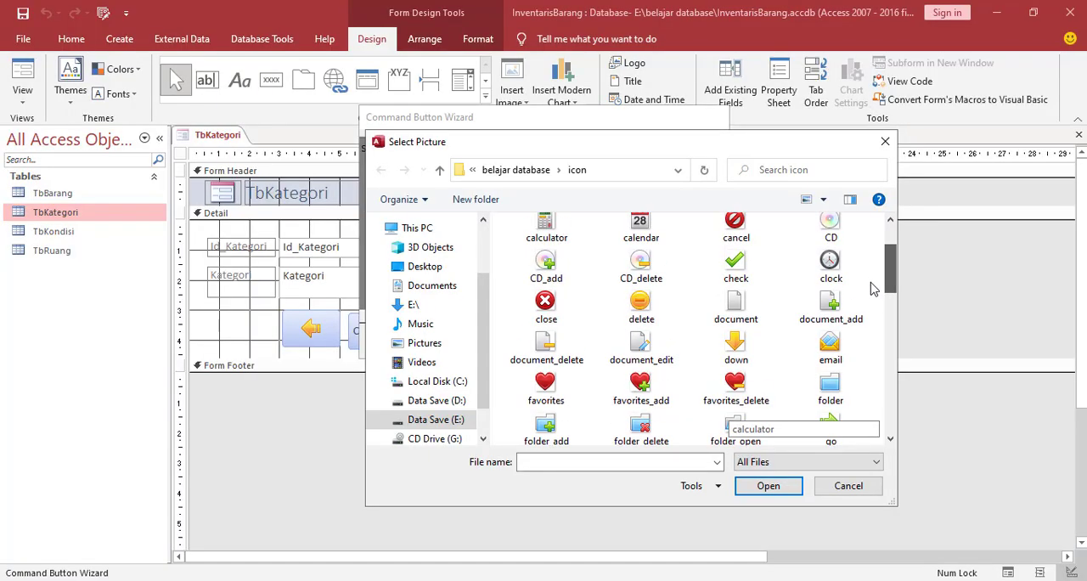
{"action": "left_click", "coordinate": [829, 313]}
{"action": "left_click", "coordinate": [775, 487]}
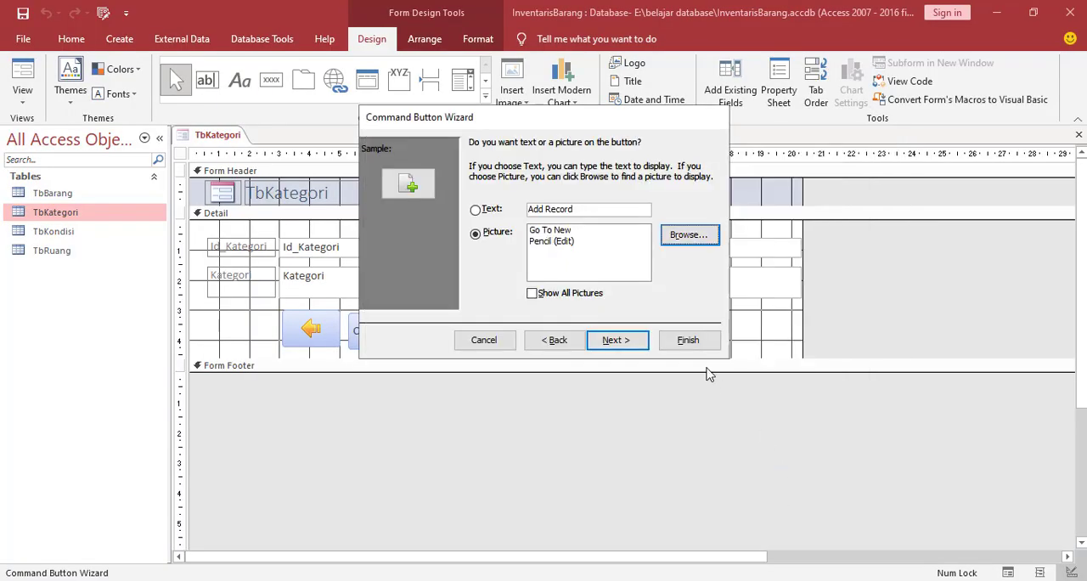
Finish the wizard with the default button name and widen the add-record button to about 2.2 cm
{"action": "left_click", "coordinate": [617, 340]}
{"action": "left_click", "coordinate": [684, 342]}
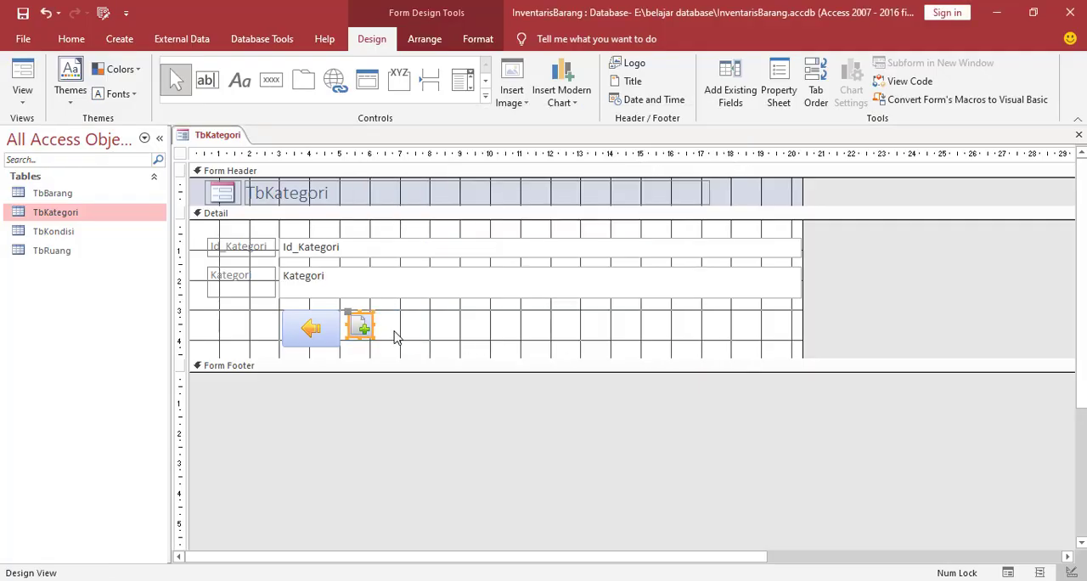
{"action": "left_click_drag", "start_coordinate": [374, 328], "coordinate": [417, 326]}
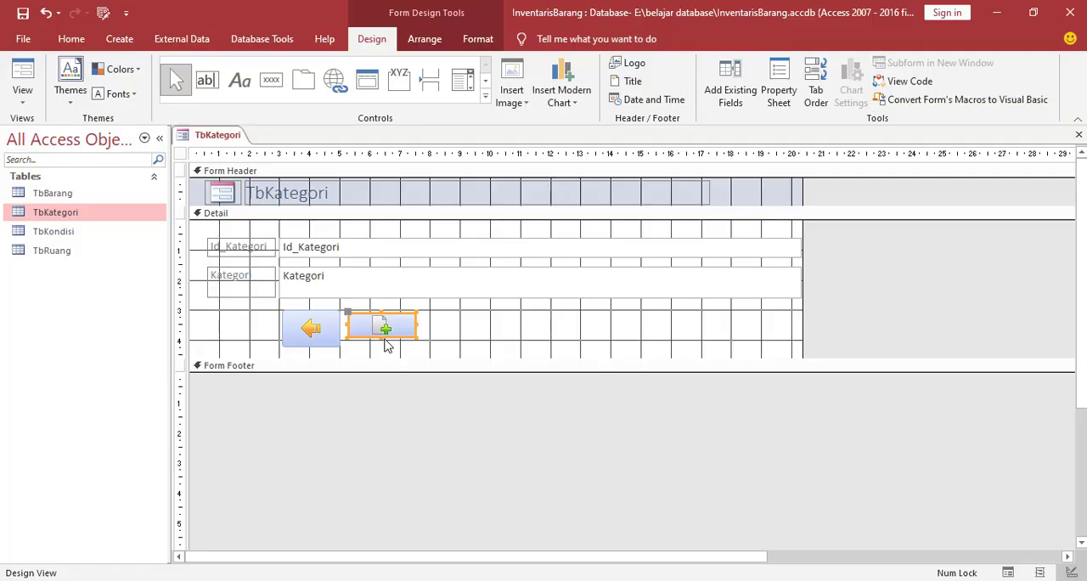
Replace the add-record button's caption with Simpan
{"action": "left_click", "coordinate": [403, 331]}
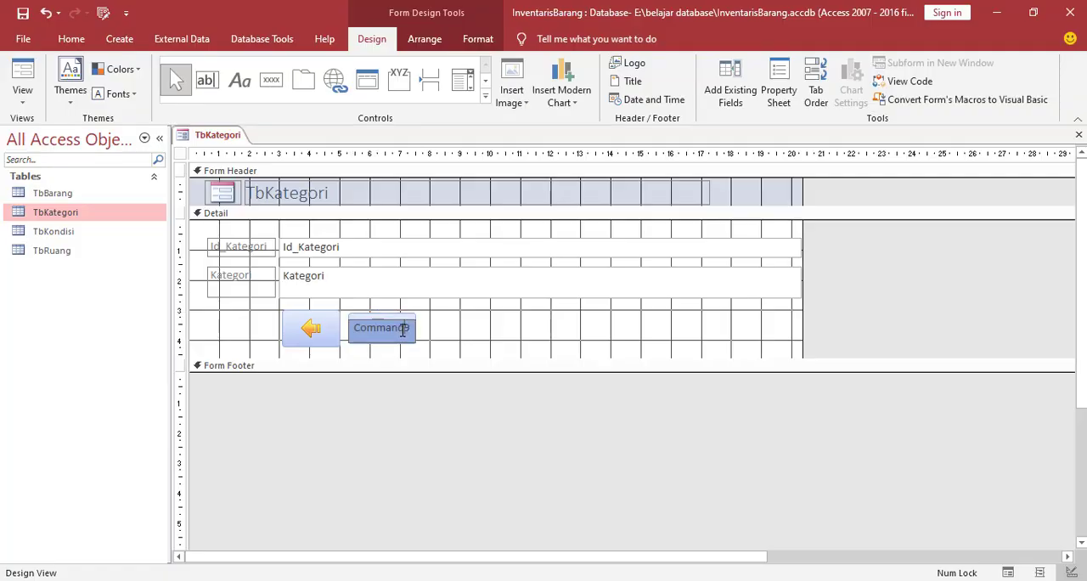
{"action": "left_click_drag", "start_coordinate": [355, 332], "coordinate": [414, 337]}
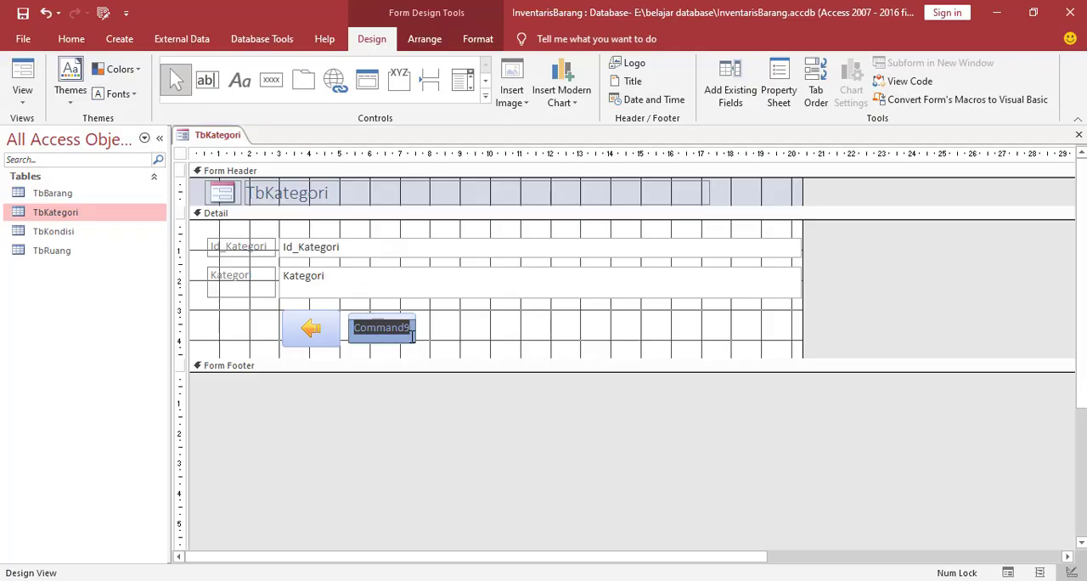
{"action": "type", "text": "Simpa"}
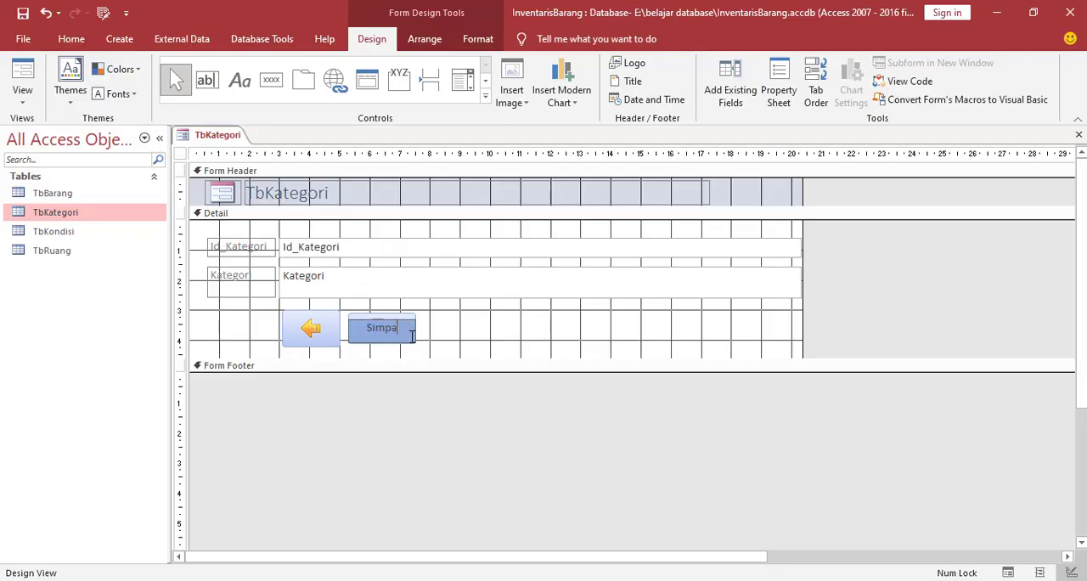
{"action": "type", "text": "n"}
{"action": "left_click", "coordinate": [449, 347]}
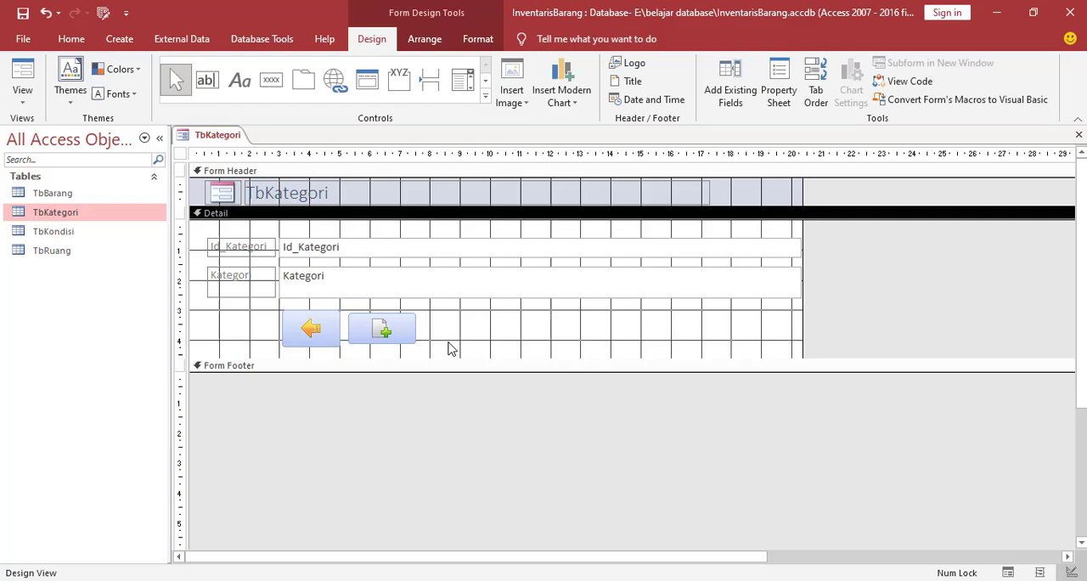
Show the Simpan button's format properties and set its Picture Caption Arrangement to Right after trying Left
{"action": "left_click", "coordinate": [386, 332]}
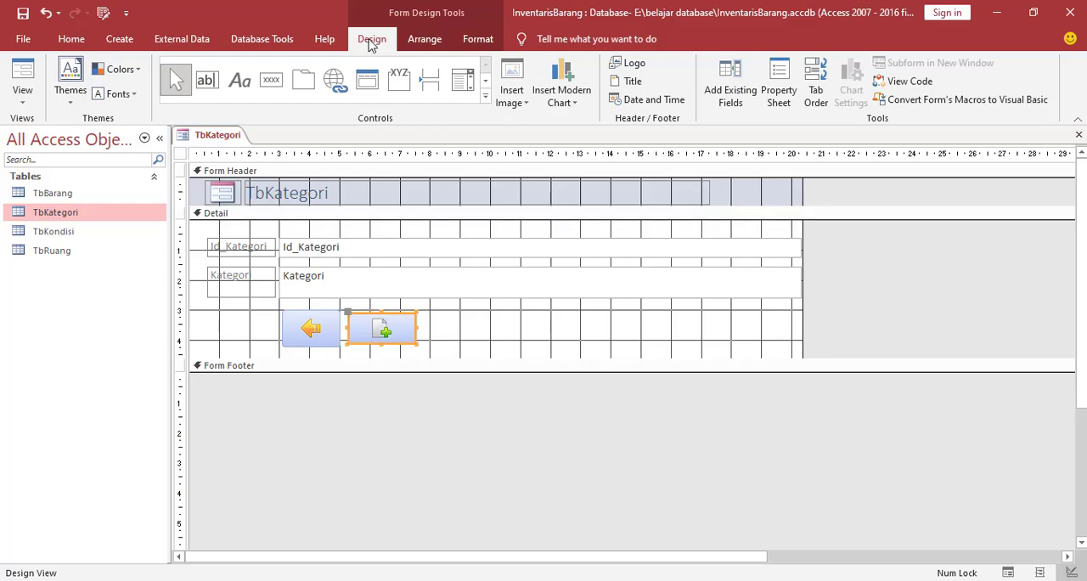
{"action": "left_click", "coordinate": [786, 95]}
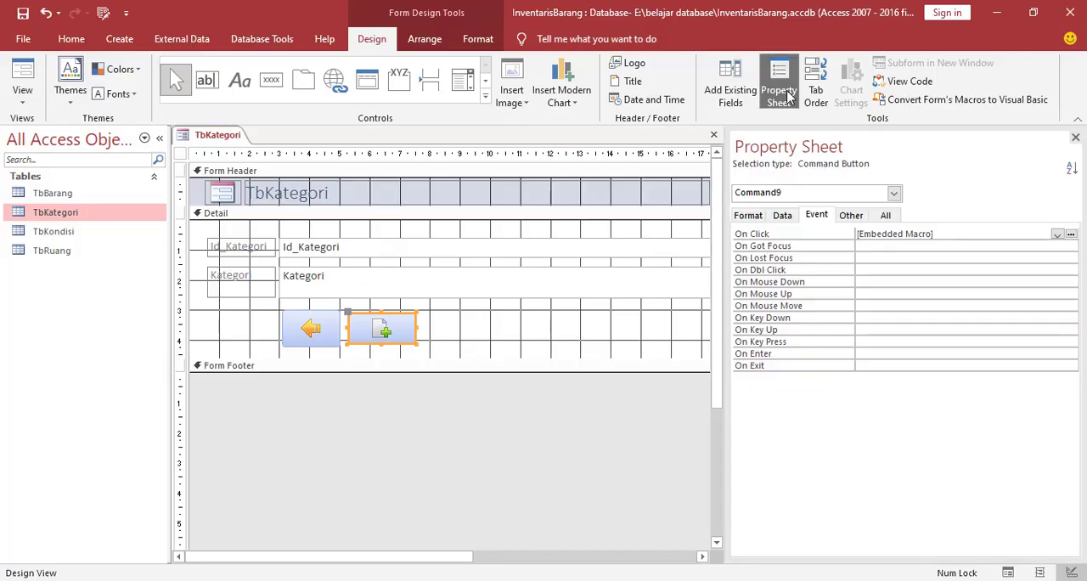
{"action": "left_click", "coordinate": [759, 218]}
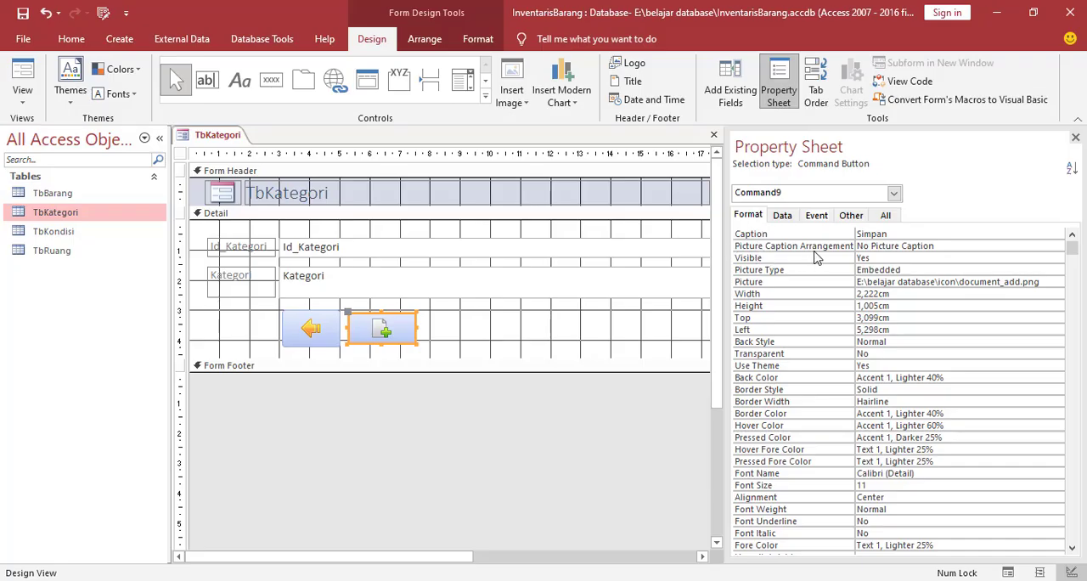
{"action": "left_click", "coordinate": [894, 246]}
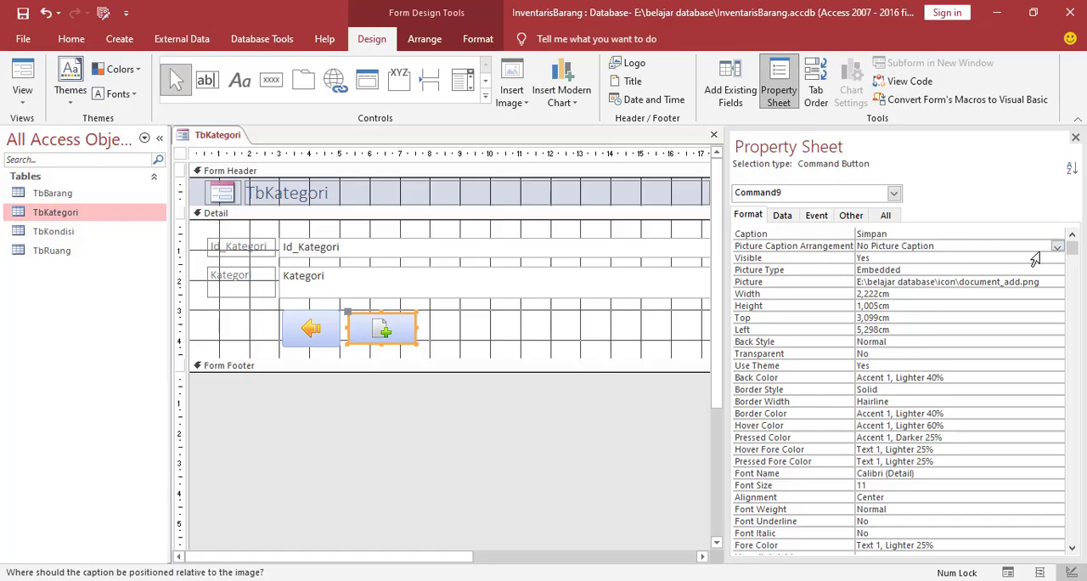
{"action": "left_click", "coordinate": [1058, 246]}
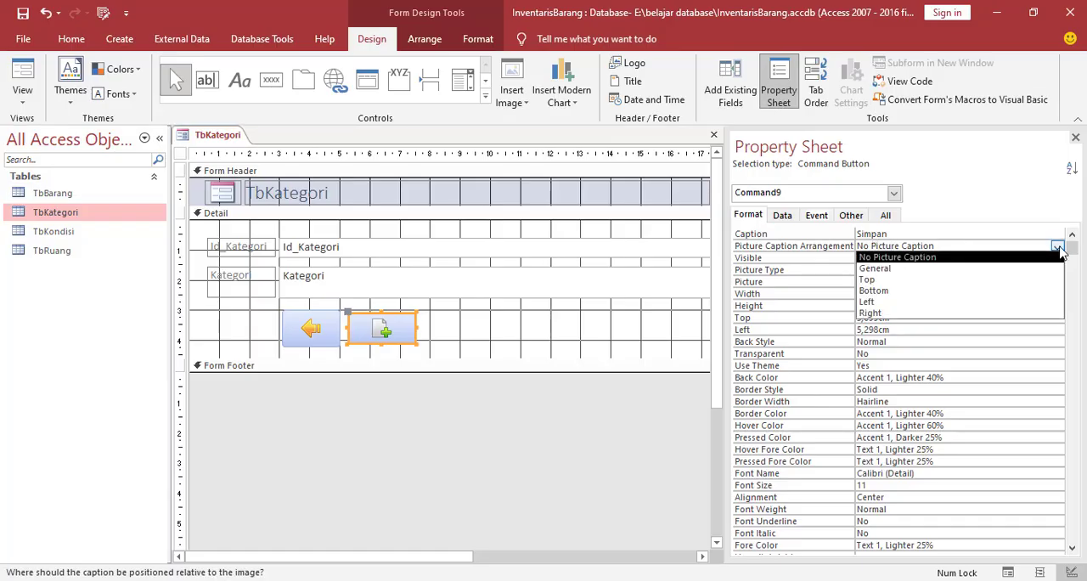
{"action": "left_click", "coordinate": [881, 302]}
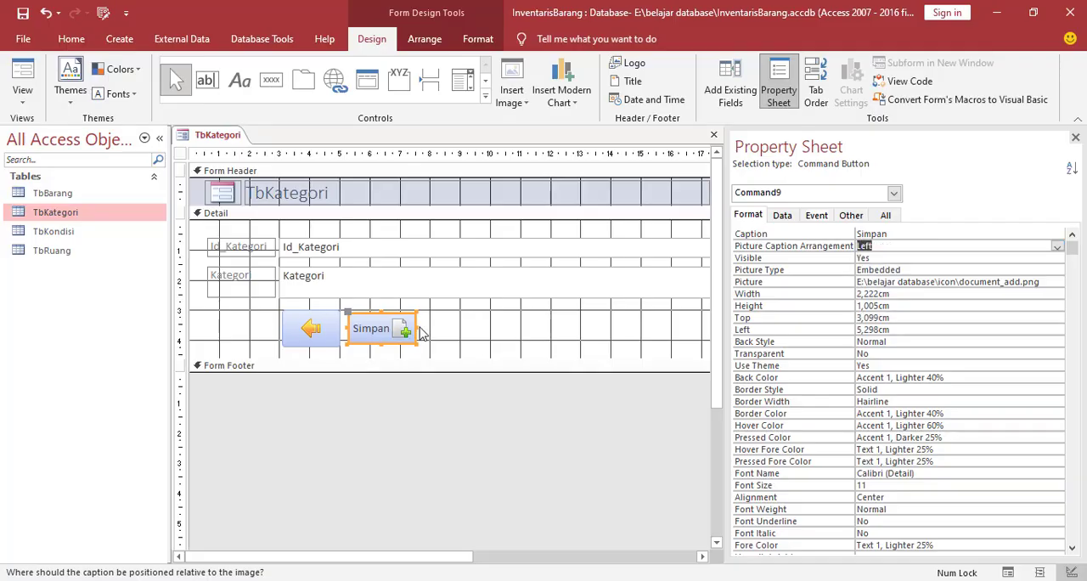
{"action": "left_click", "coordinate": [1059, 249]}
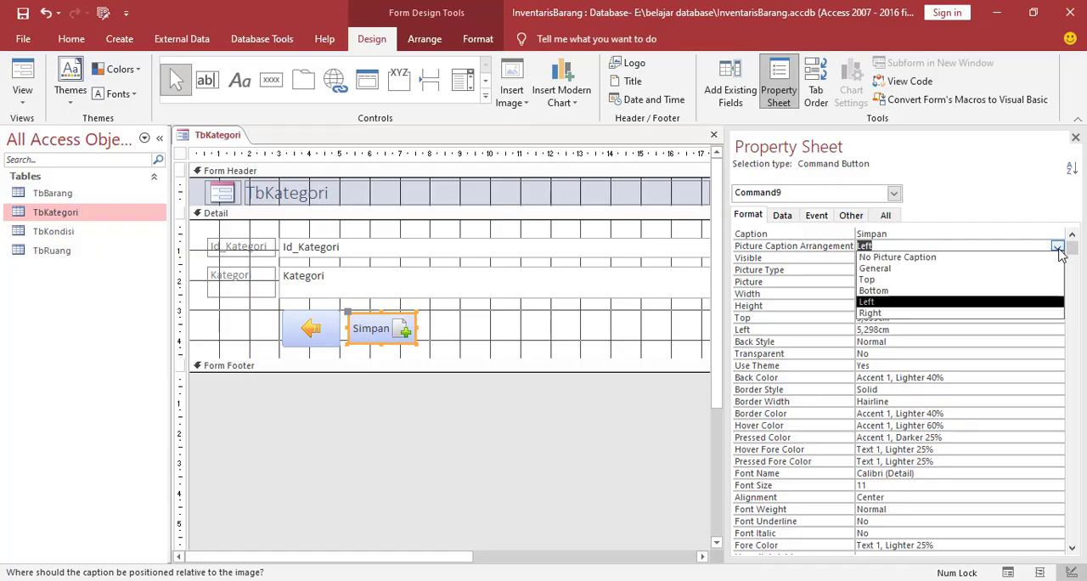
{"action": "left_click", "coordinate": [875, 314]}
{"action": "left_click", "coordinate": [449, 340]}
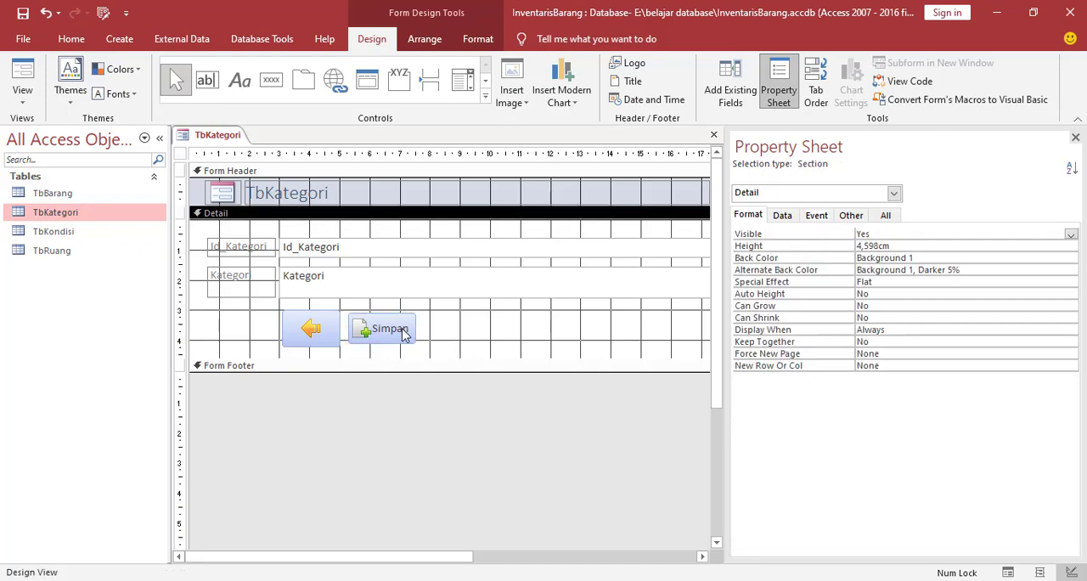
Increase the Simpan button's height to about 1.1 cm and shift it slightly closer to the previous-record button
{"action": "left_click", "coordinate": [407, 337]}
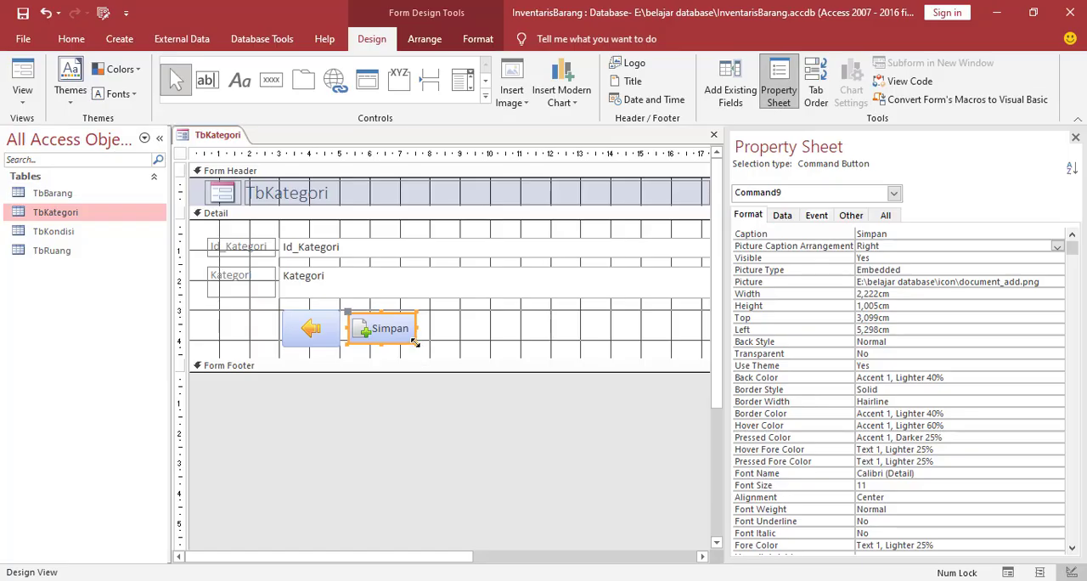
{"action": "left_click", "coordinate": [431, 340]}
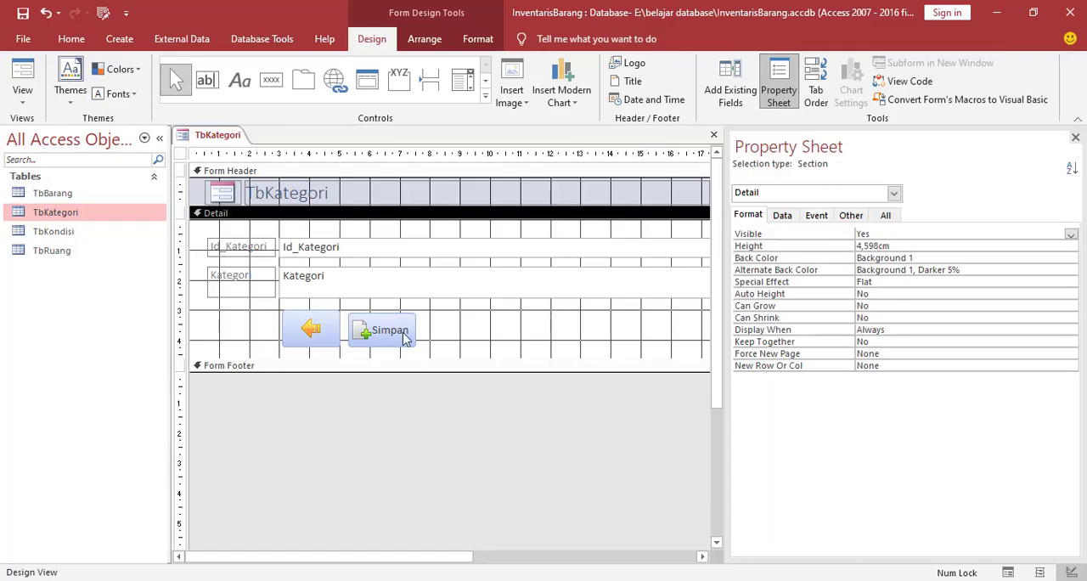
{"action": "left_click", "coordinate": [406, 337]}
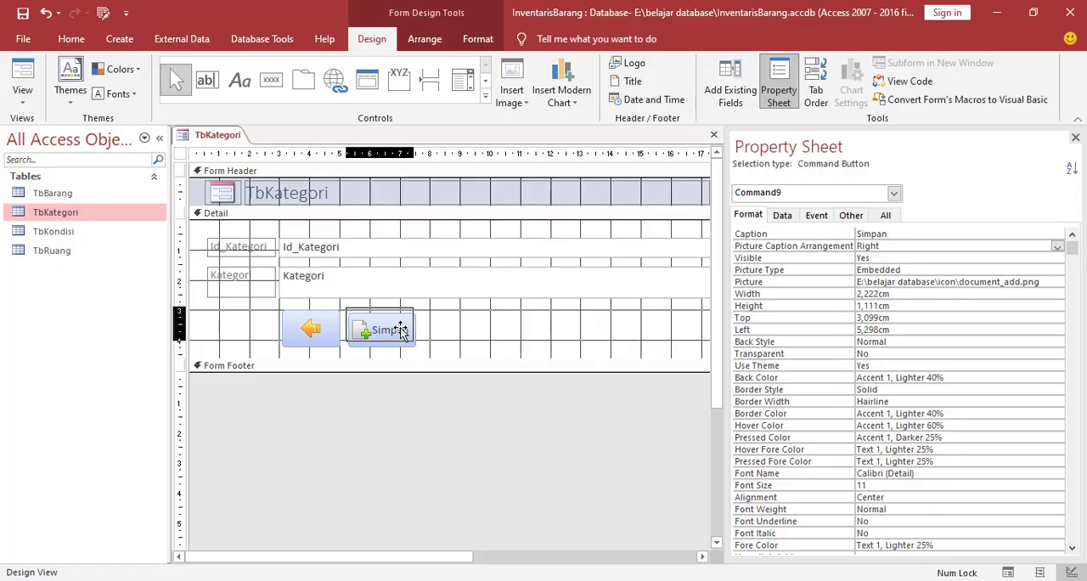
{"action": "left_click_drag", "start_coordinate": [402, 330], "coordinate": [403, 337]}
{"action": "left_click", "coordinate": [435, 335]}
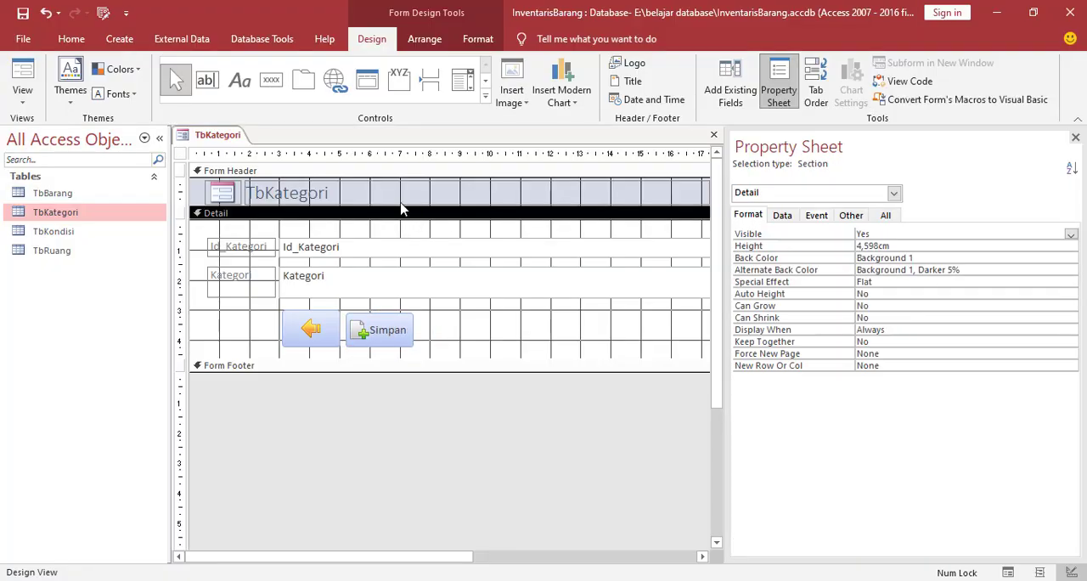
Draw a third command button about 2.3 cm by 1 cm beside Simpan and assign it the Record Operations action Save Record
{"action": "left_click", "coordinate": [273, 89]}
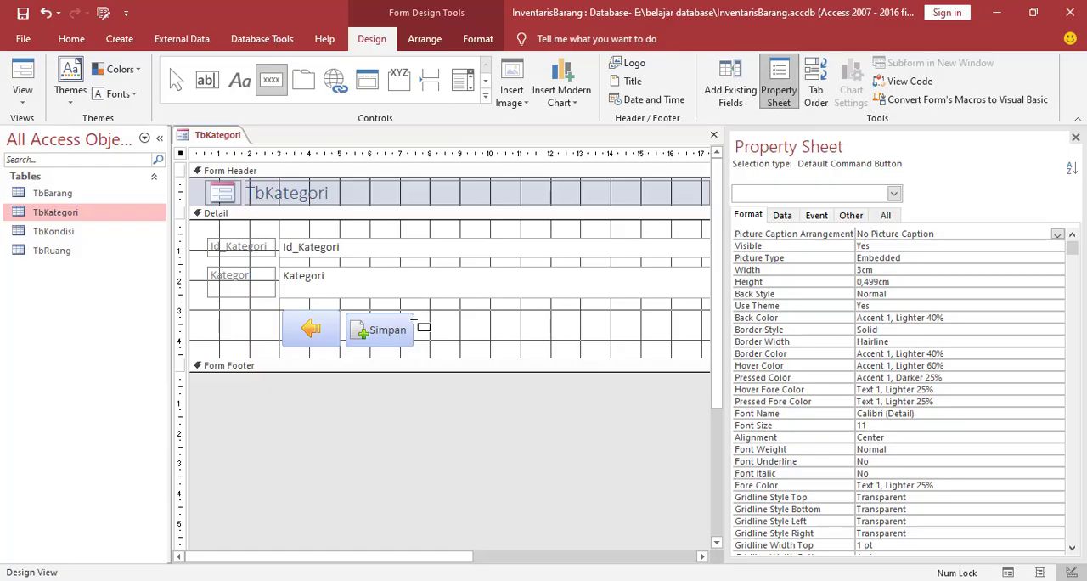
{"action": "left_click_drag", "start_coordinate": [418, 313], "coordinate": [486, 342]}
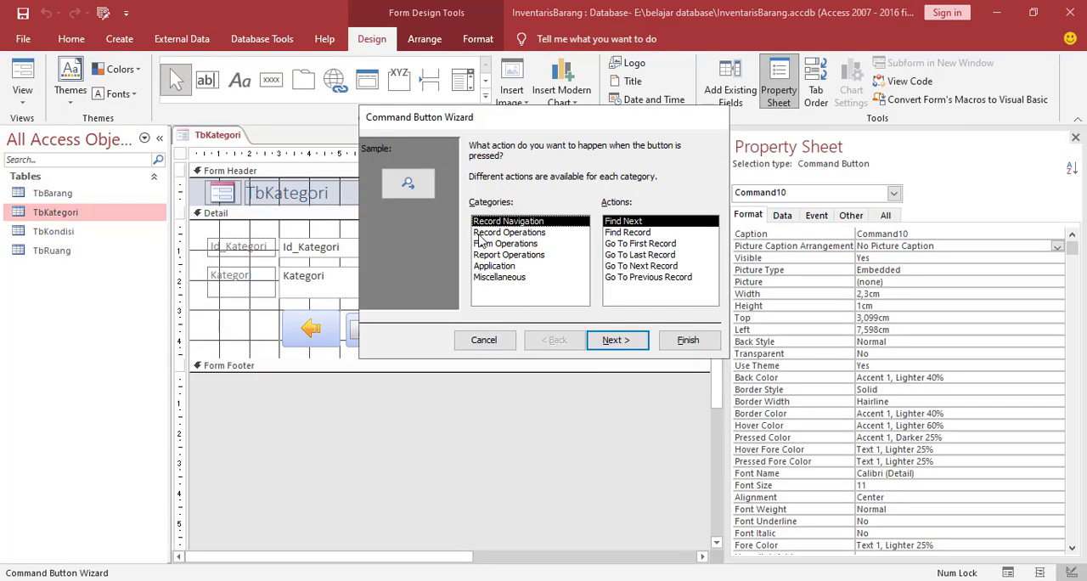
{"action": "left_click", "coordinate": [510, 232]}
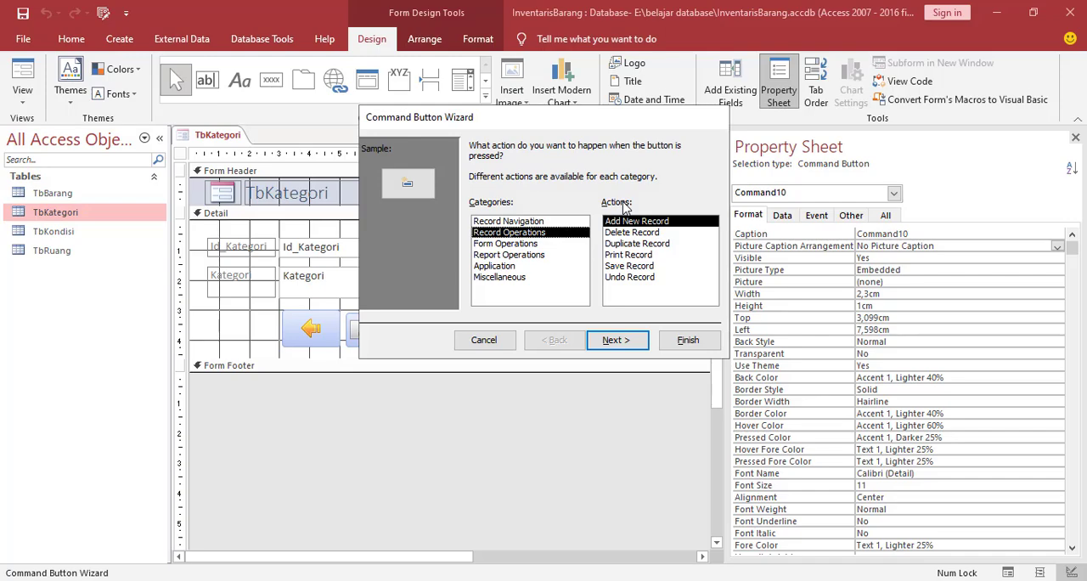
{"action": "left_click", "coordinate": [629, 268]}
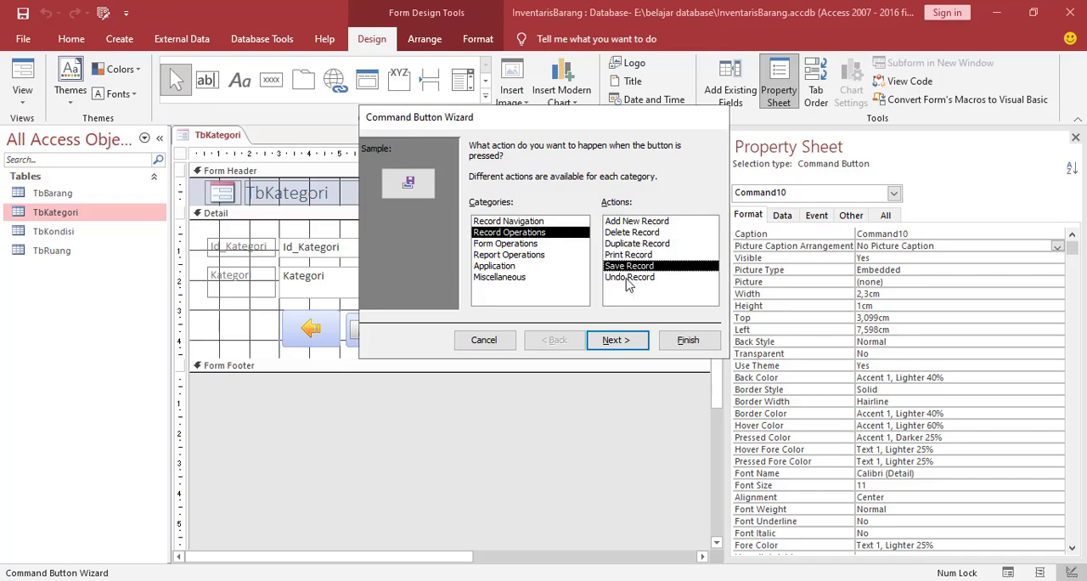
{"action": "left_click", "coordinate": [617, 341]}
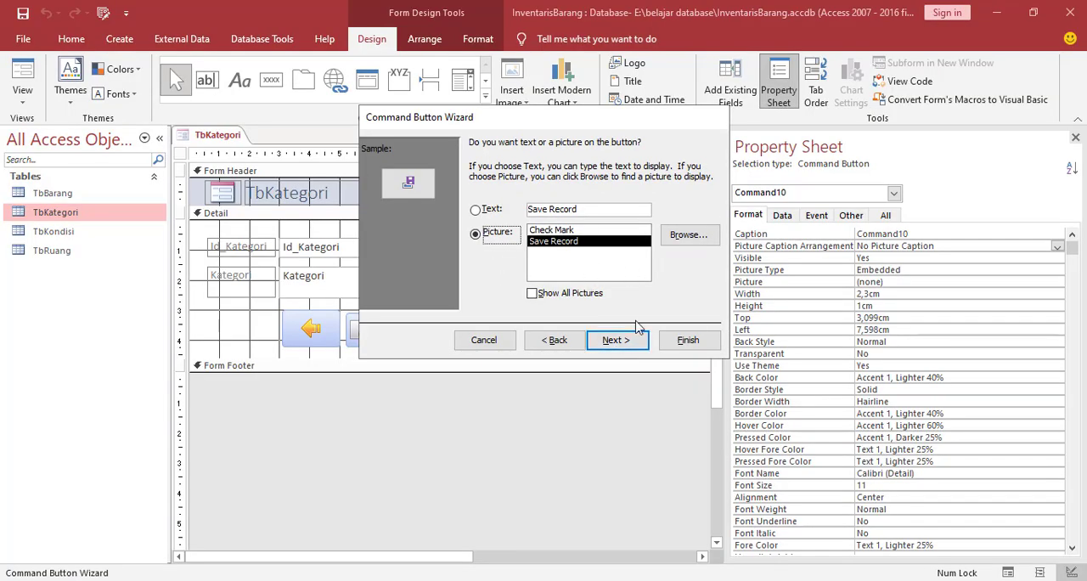
Use document_edit from the icon folder as the save-record button's picture, keep the default button name and finish the wizard
{"action": "left_click", "coordinate": [688, 235]}
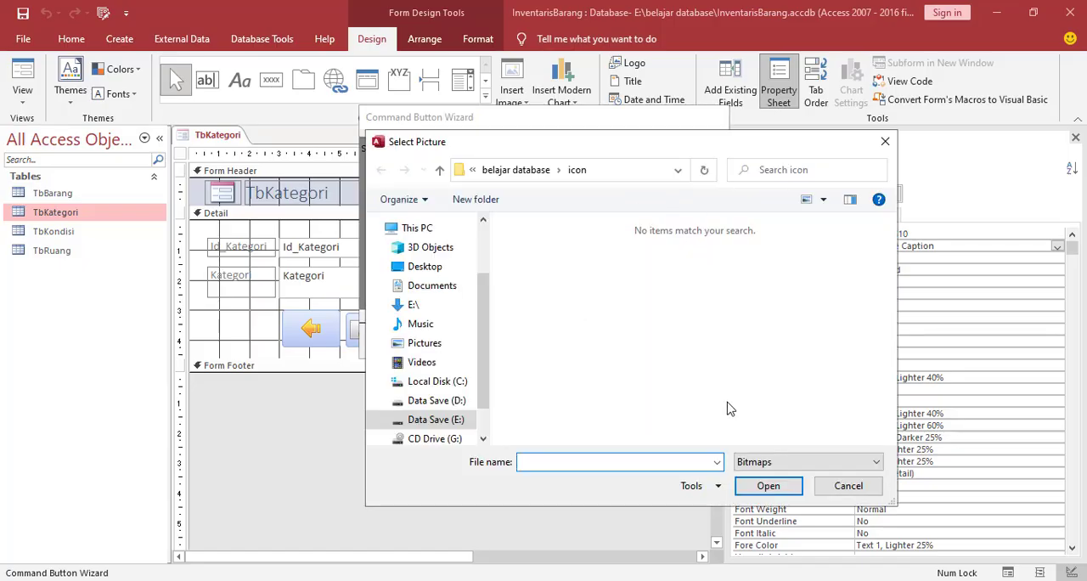
{"action": "left_click", "coordinate": [763, 462]}
{"action": "left_click", "coordinate": [764, 501]}
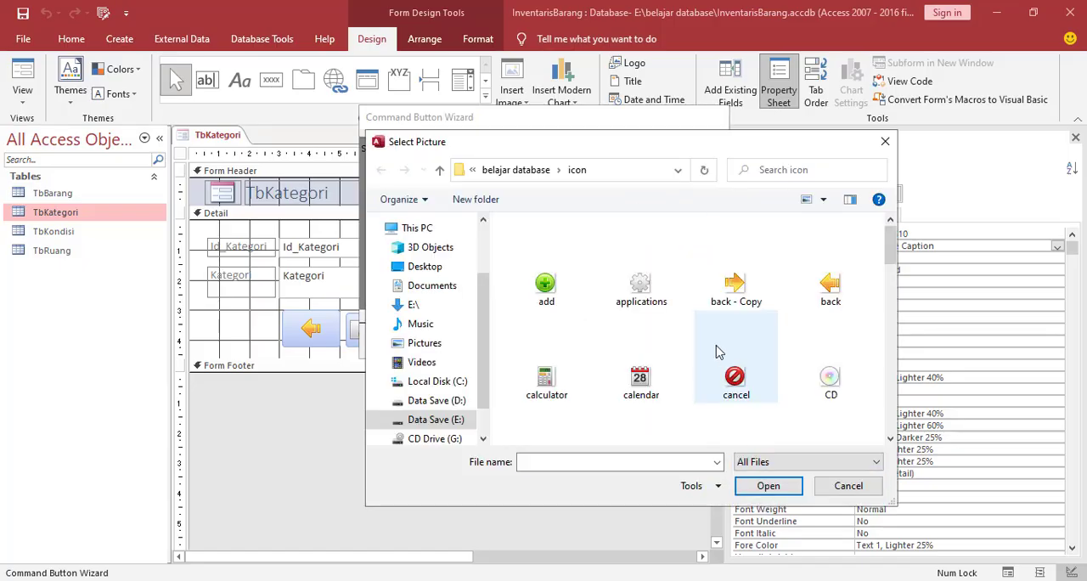
{"action": "scroll", "coordinate": [717, 353], "scroll_direction": "down", "scroll_amount": 3}
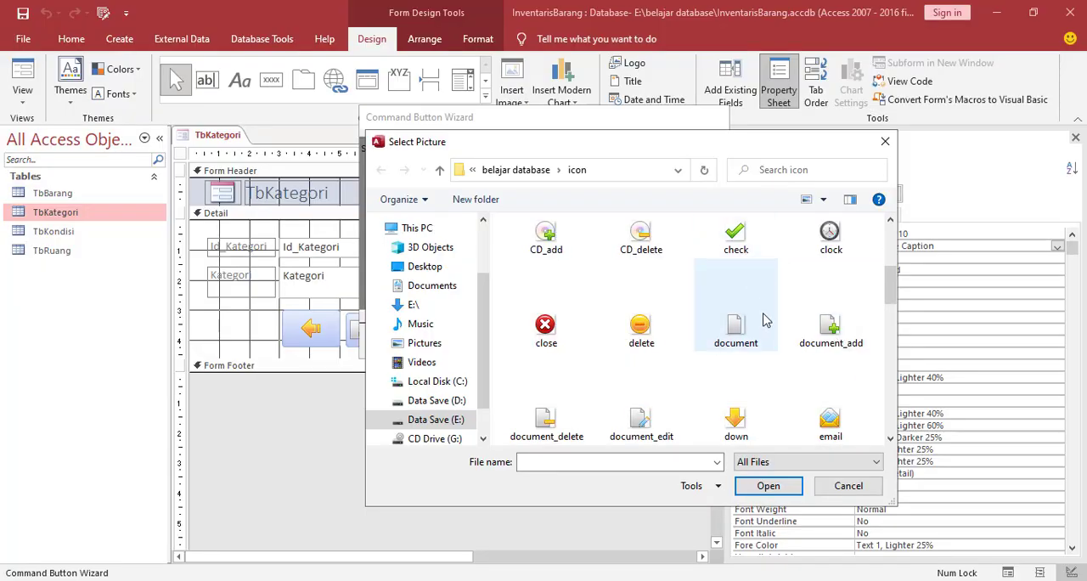
{"action": "scroll", "coordinate": [747, 292], "scroll_direction": "down", "scroll_amount": 1}
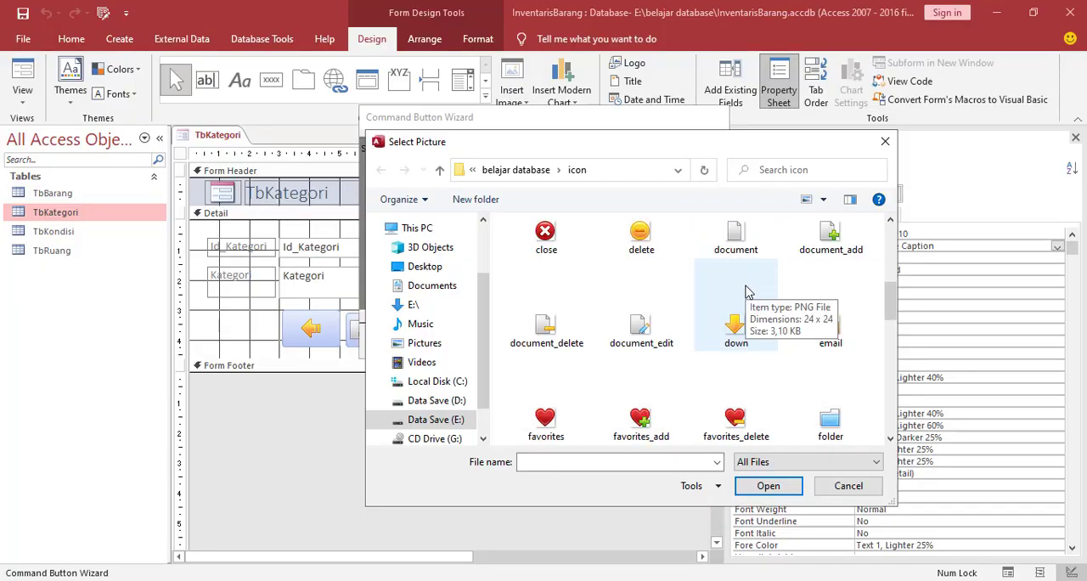
{"action": "left_click", "coordinate": [637, 333]}
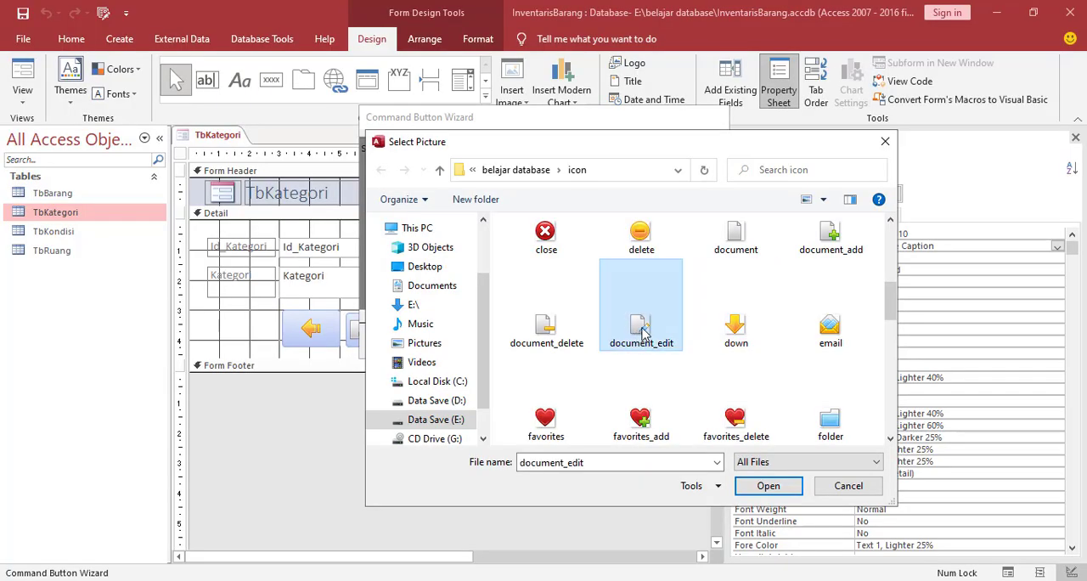
{"action": "left_click", "coordinate": [771, 488]}
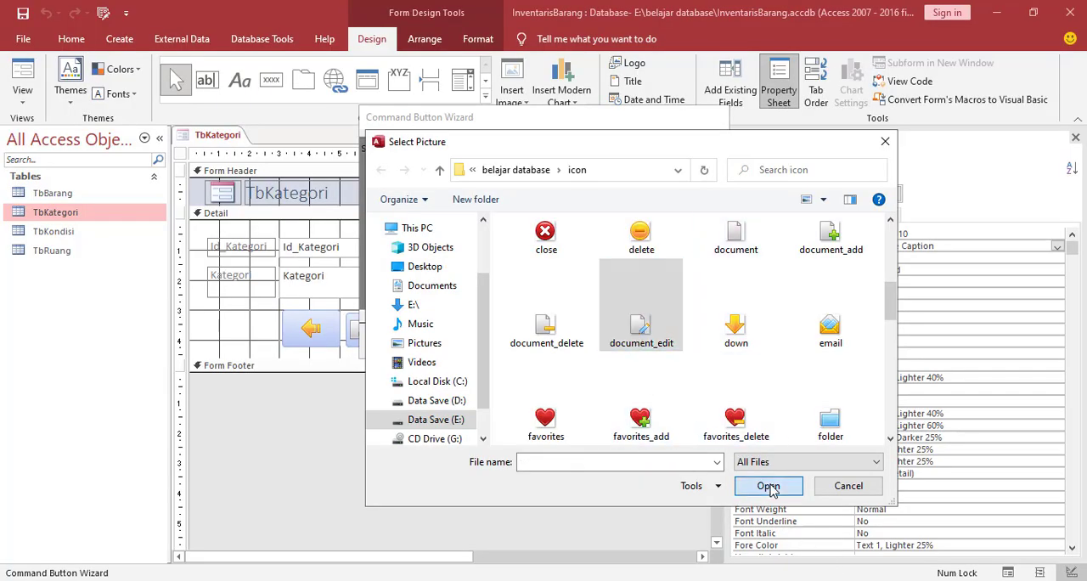
{"action": "left_click", "coordinate": [621, 346]}
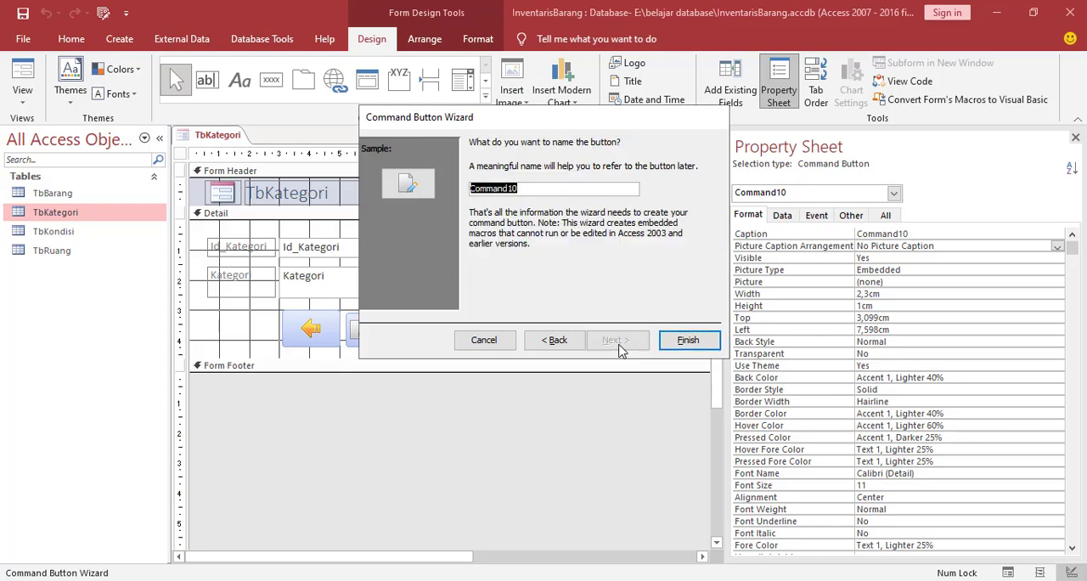
{"action": "left_click", "coordinate": [685, 341]}
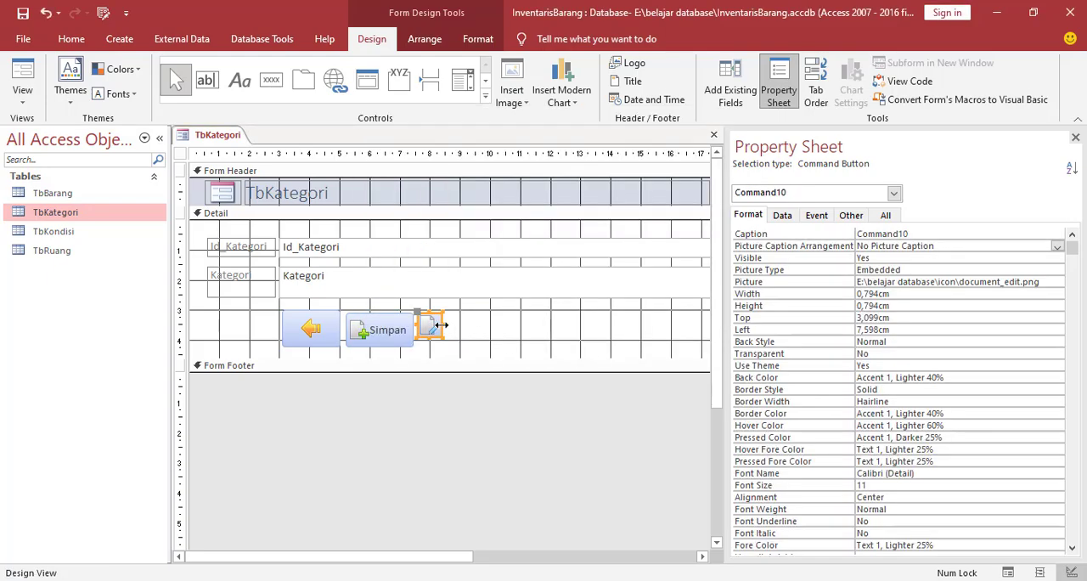
Widen the save-record button to about 2.1 cm and replace its caption with Update
{"action": "left_click_drag", "start_coordinate": [443, 325], "coordinate": [416, 317]}
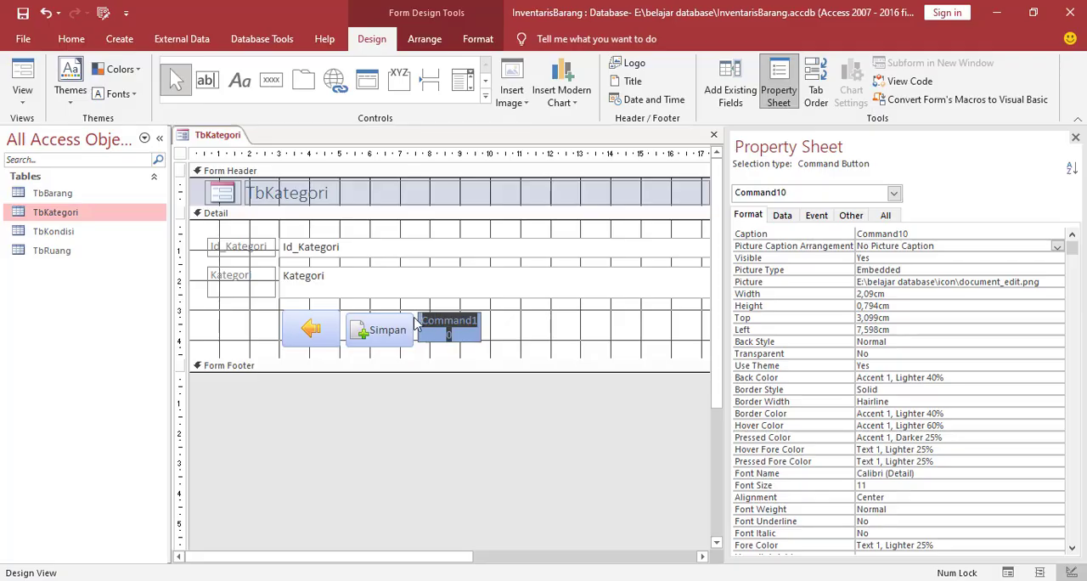
{"action": "type", "text": "UPd"}
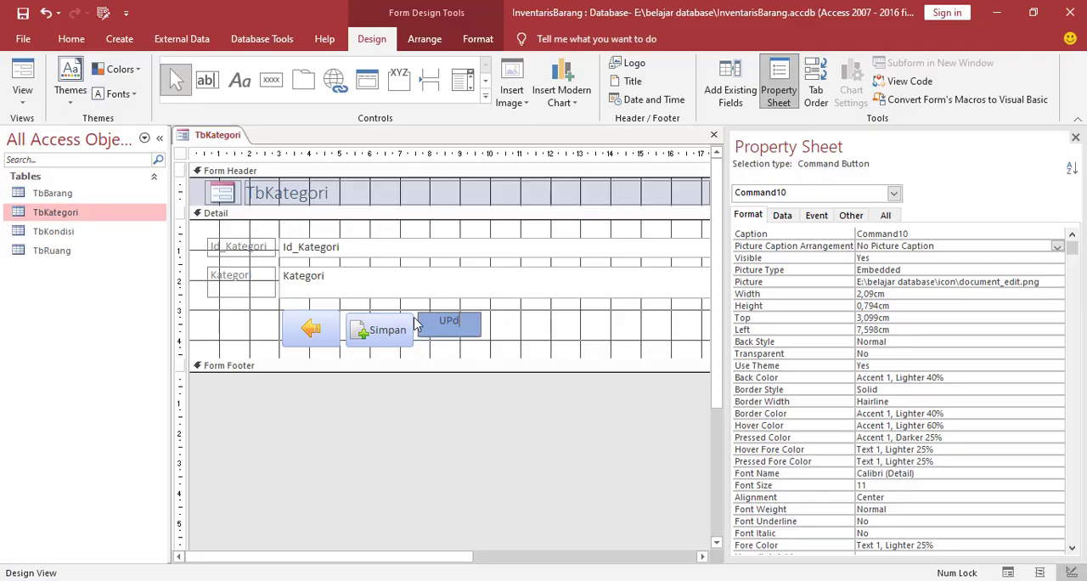
{"action": "type", "text": "pdate"}
{"action": "left_click", "coordinate": [496, 347]}
Set the Update button's Picture Caption Arrangement to Right and increase its height to match the Simpan button
{"action": "left_click", "coordinate": [453, 327]}
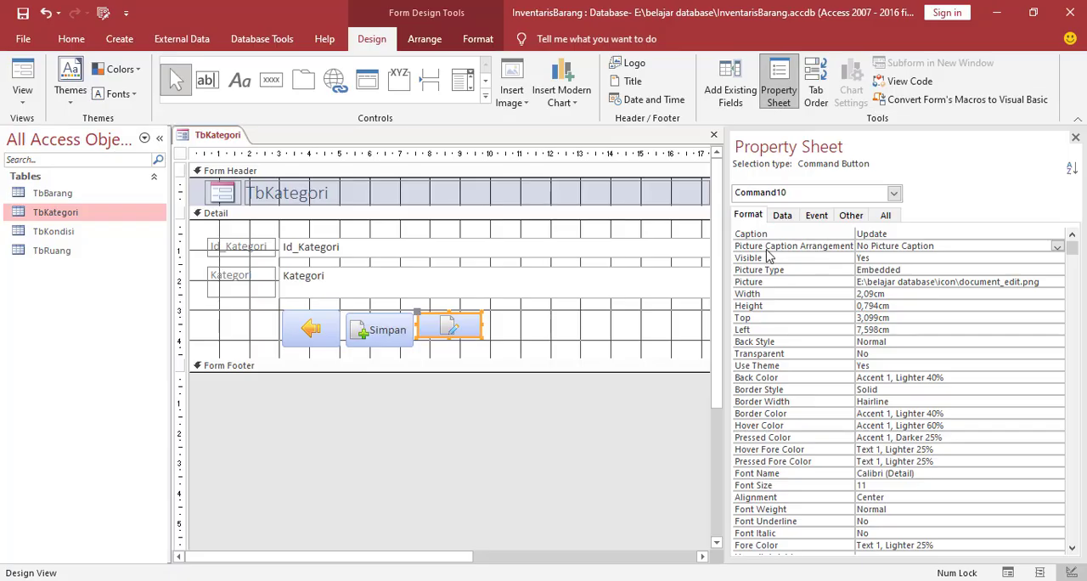
{"action": "left_click", "coordinate": [997, 246]}
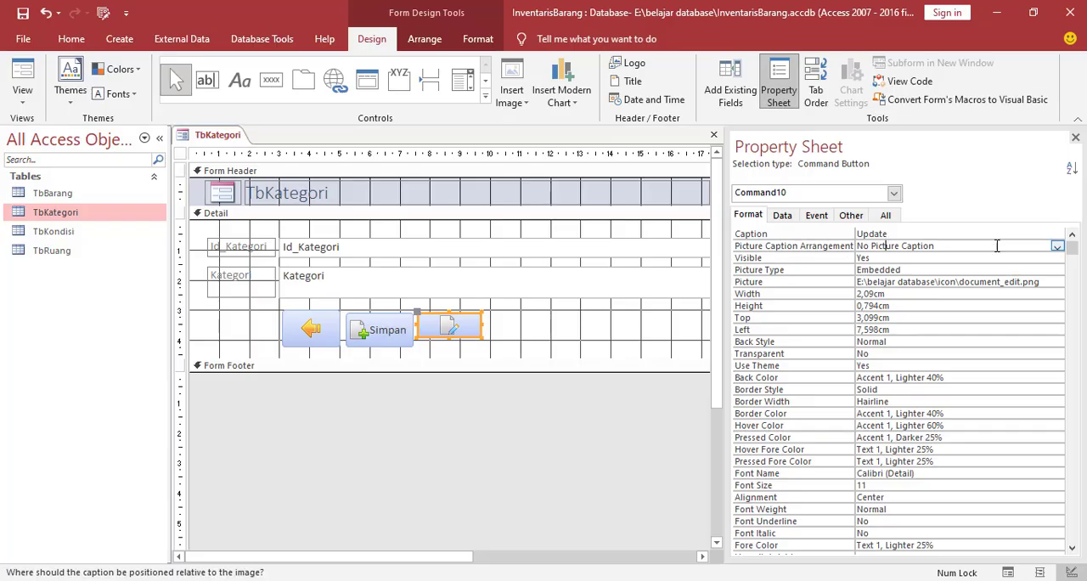
{"action": "left_click", "coordinate": [1058, 247]}
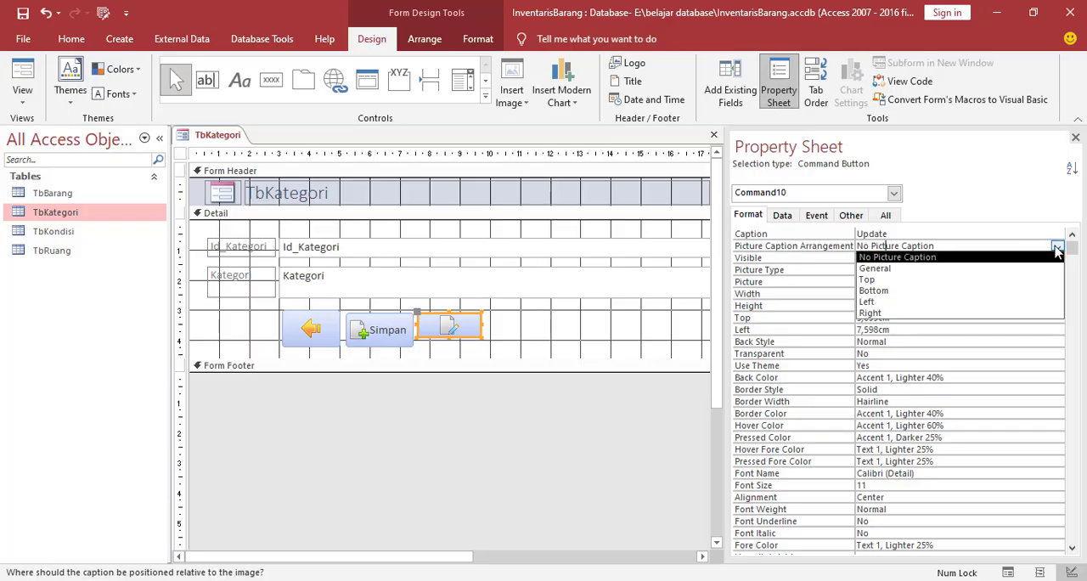
{"action": "left_click", "coordinate": [873, 314]}
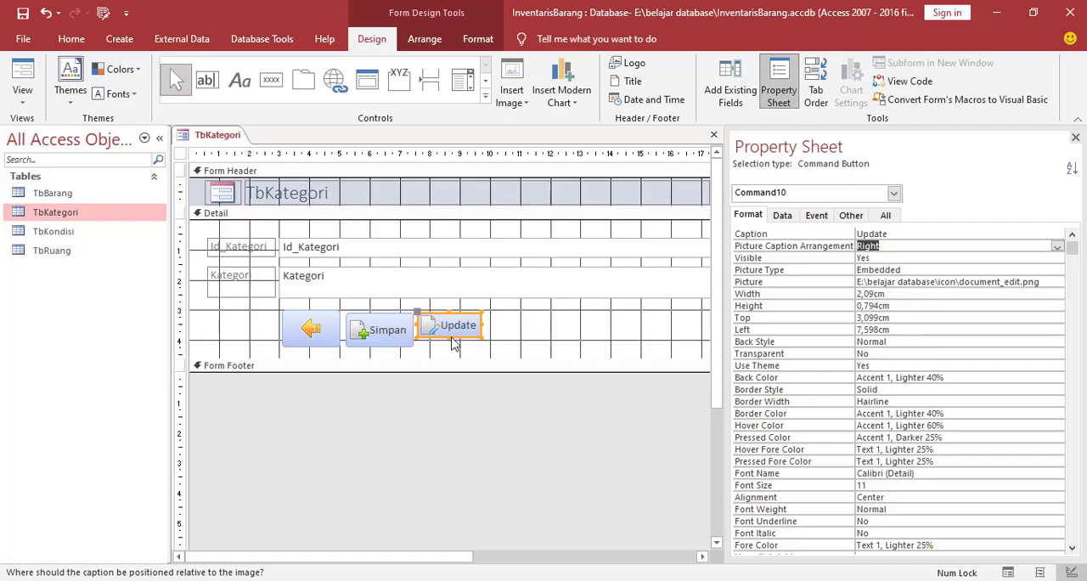
{"action": "left_click_drag", "start_coordinate": [451, 339], "coordinate": [451, 345]}
{"action": "left_click", "coordinate": [507, 332]}
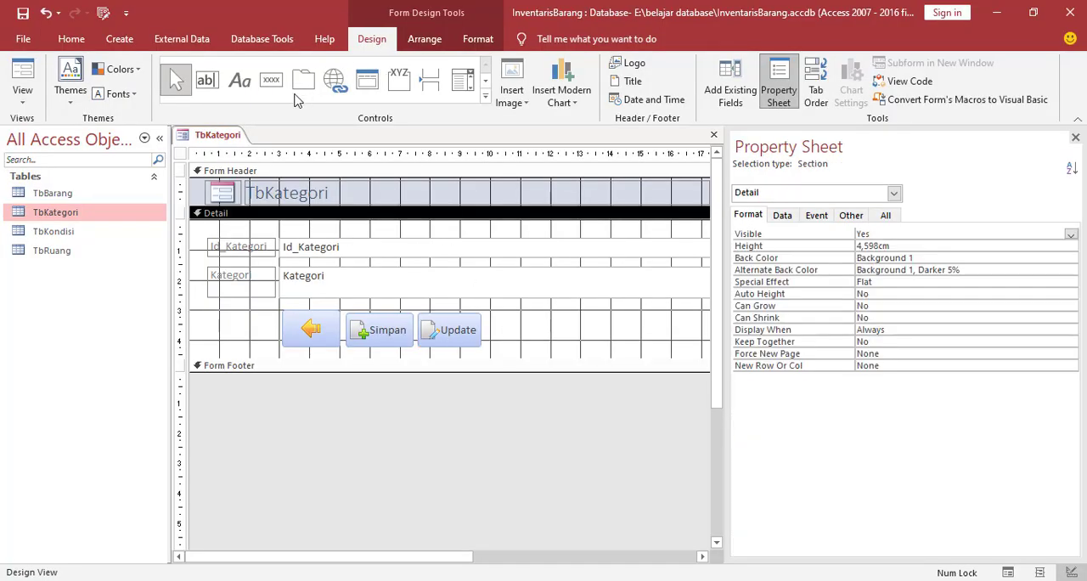
Draw a fourth command button about 2 cm by 1.1 cm beside Update and assign it the Record Operations action Delete Record
{"action": "left_click", "coordinate": [271, 80]}
{"action": "left_click_drag", "start_coordinate": [484, 314], "coordinate": [545, 346]}
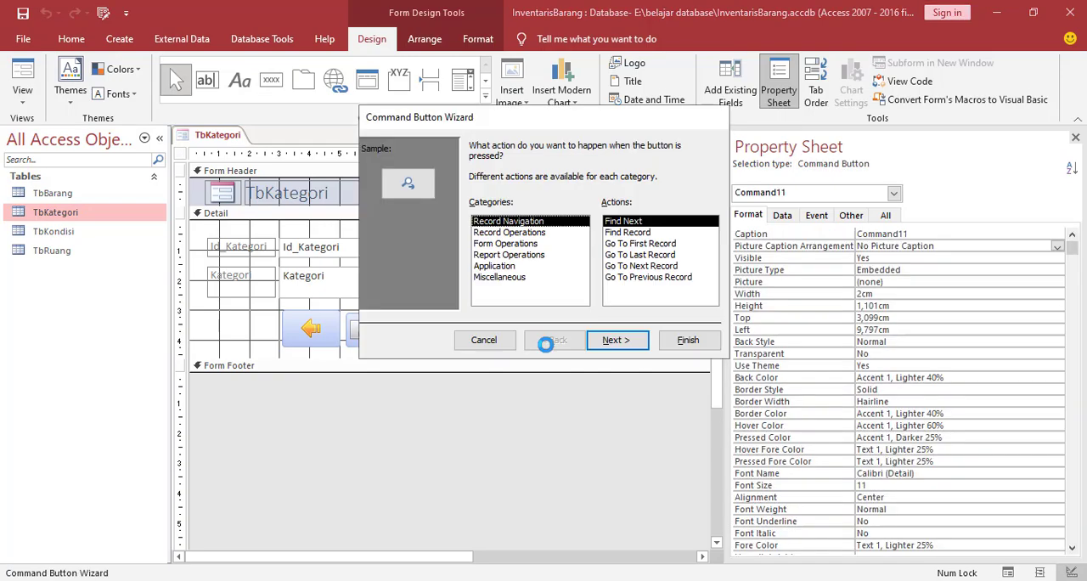
{"action": "left_click", "coordinate": [499, 234]}
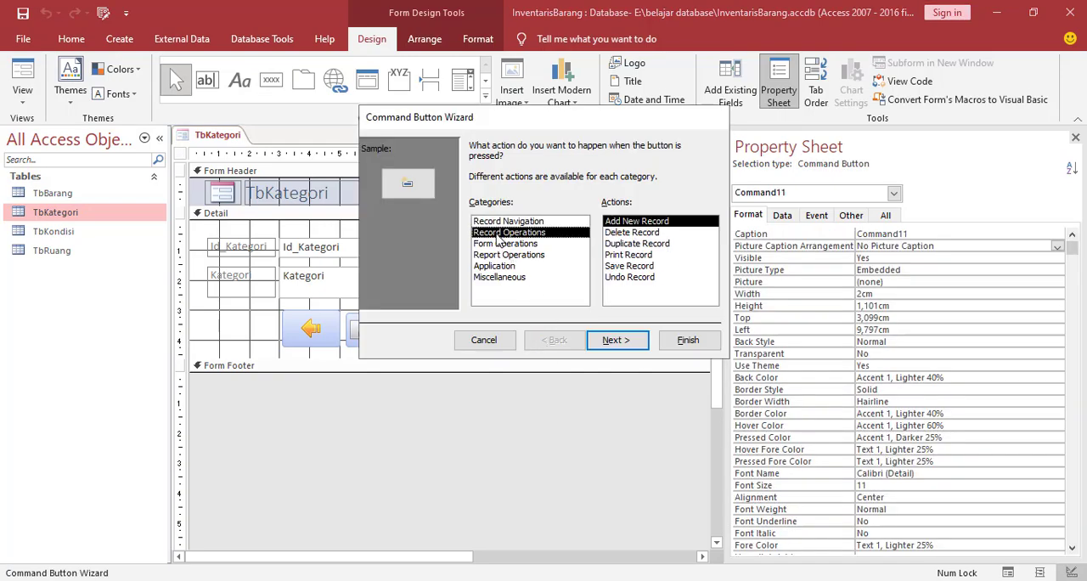
{"action": "left_click", "coordinate": [629, 233]}
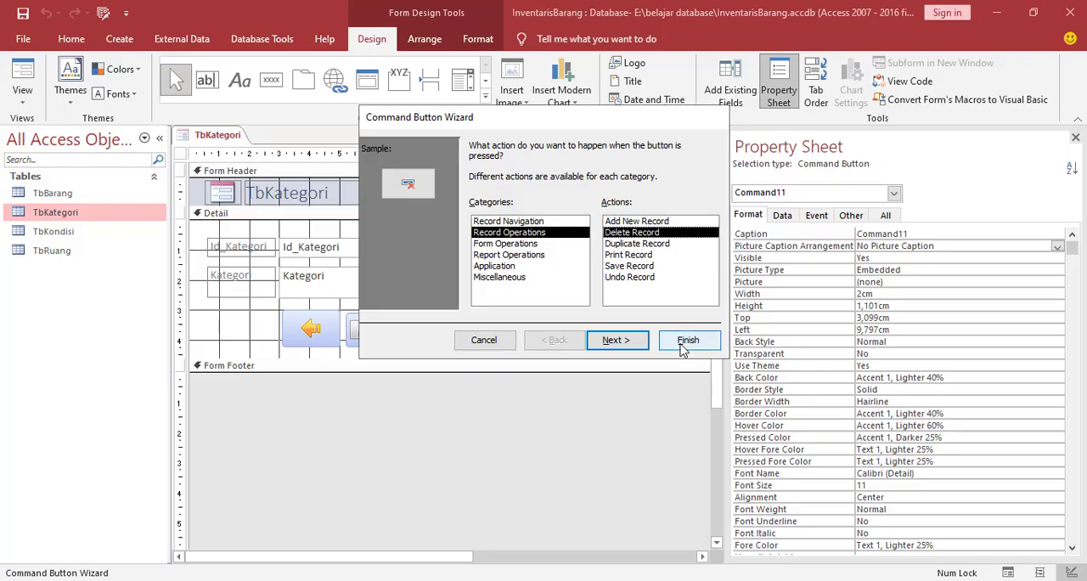
{"action": "left_click", "coordinate": [636, 345]}
Use document_delete from the icon folder as the delete-record button's picture, keep the default button name and finish the wizard
{"action": "left_click", "coordinate": [688, 235]}
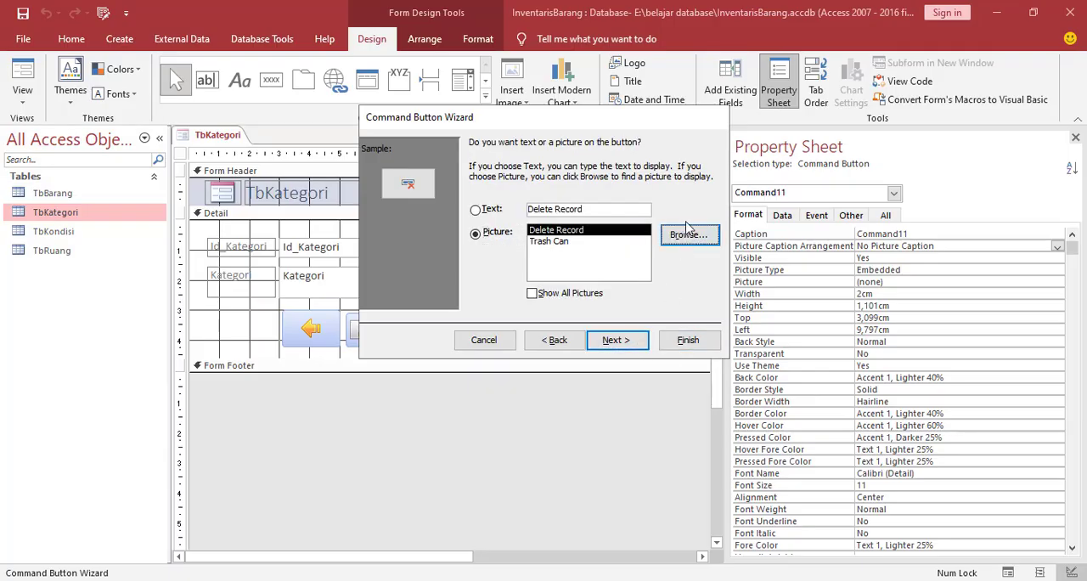
{"action": "left_click", "coordinate": [762, 469]}
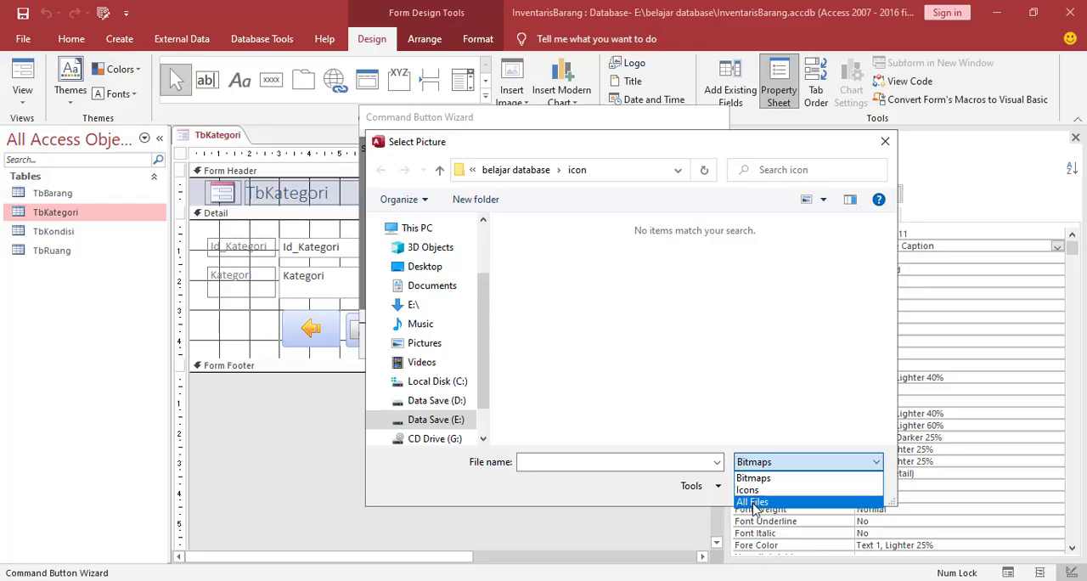
{"action": "left_click", "coordinate": [756, 507]}
{"action": "scroll", "coordinate": [665, 341], "scroll_direction": "down", "scroll_amount": 4}
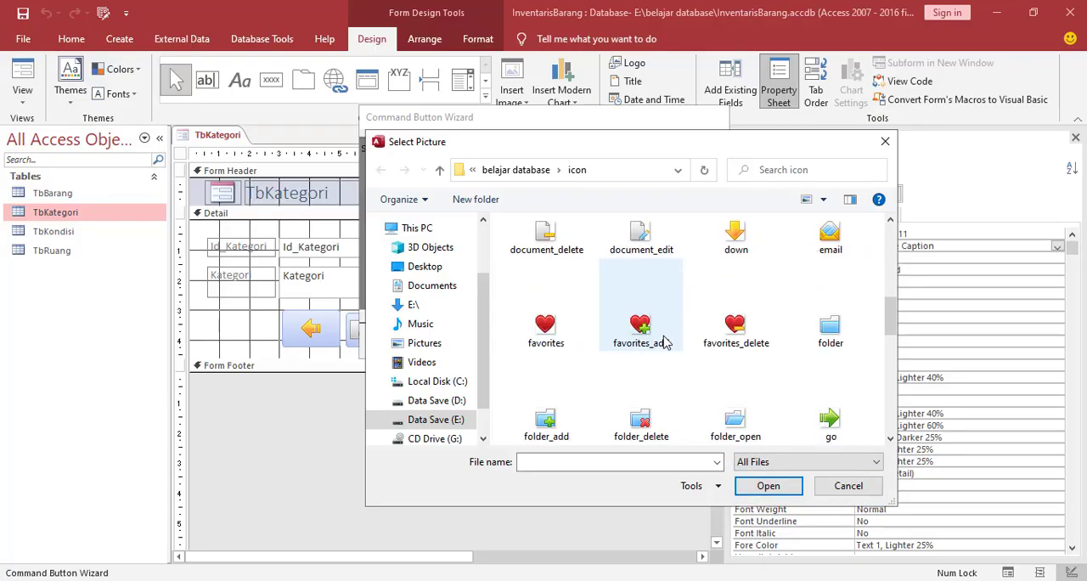
{"action": "scroll", "coordinate": [667, 341], "scroll_direction": "down", "scroll_amount": 3}
{"action": "scroll", "coordinate": [667, 340], "scroll_direction": "up", "scroll_amount": 1}
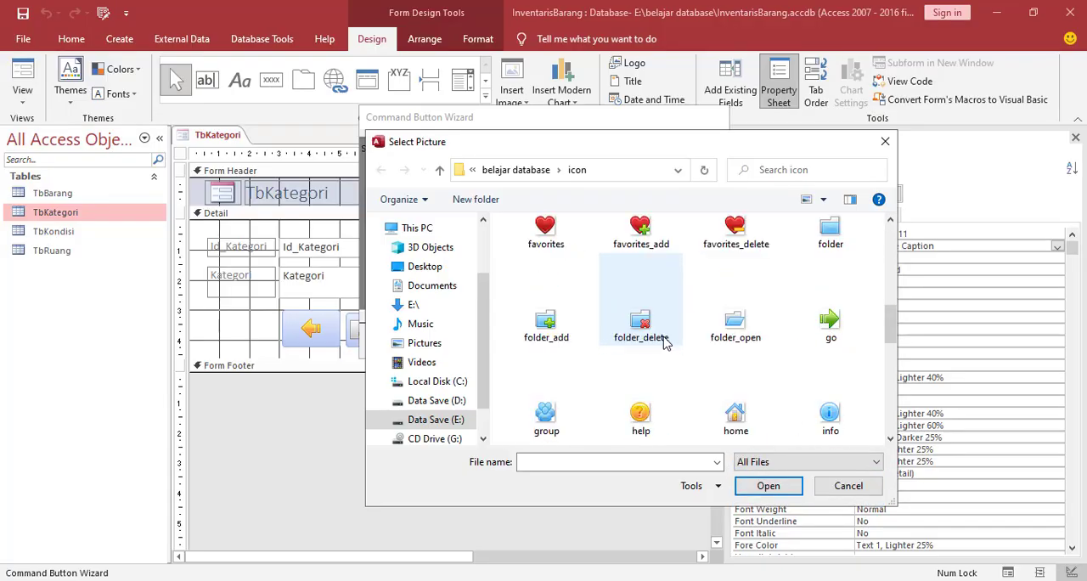
{"action": "scroll", "coordinate": [667, 342], "scroll_direction": "down", "scroll_amount": 1, "text": "ctrl"}
{"action": "left_click", "coordinate": [545, 316]}
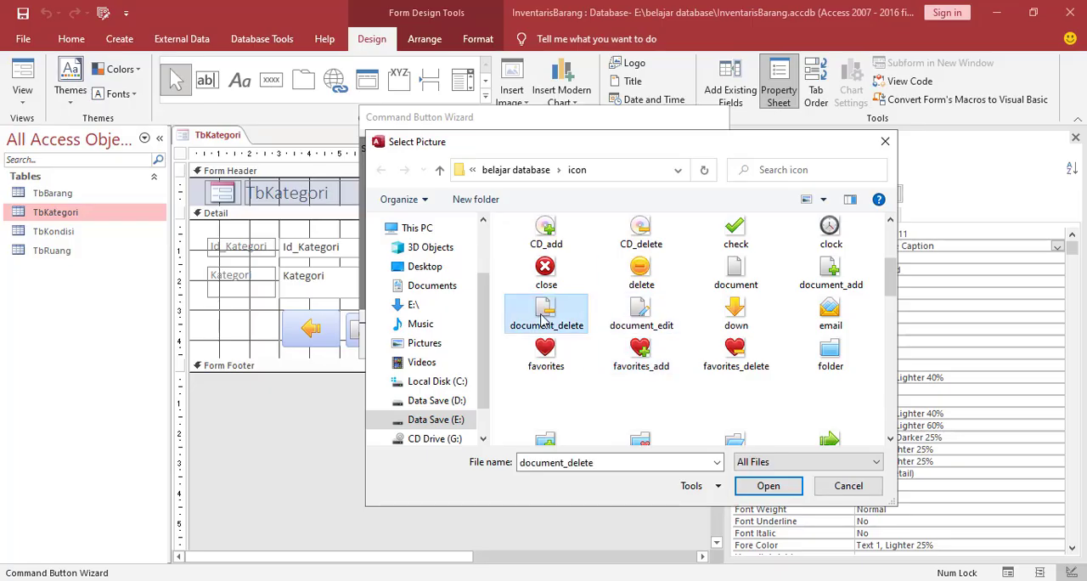
{"action": "left_click", "coordinate": [769, 486]}
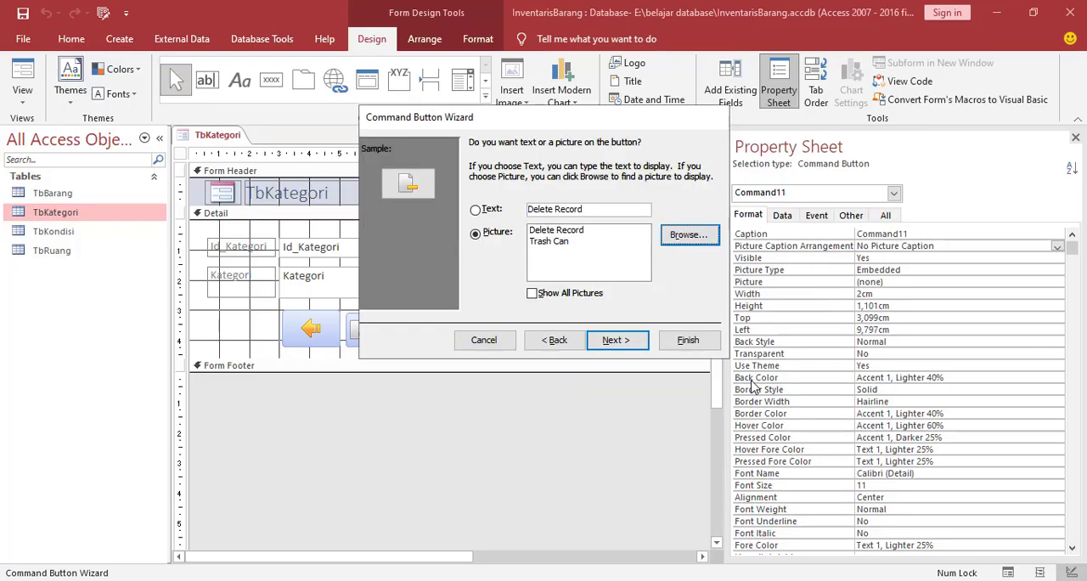
{"action": "left_click", "coordinate": [615, 340]}
{"action": "left_click", "coordinate": [687, 340]}
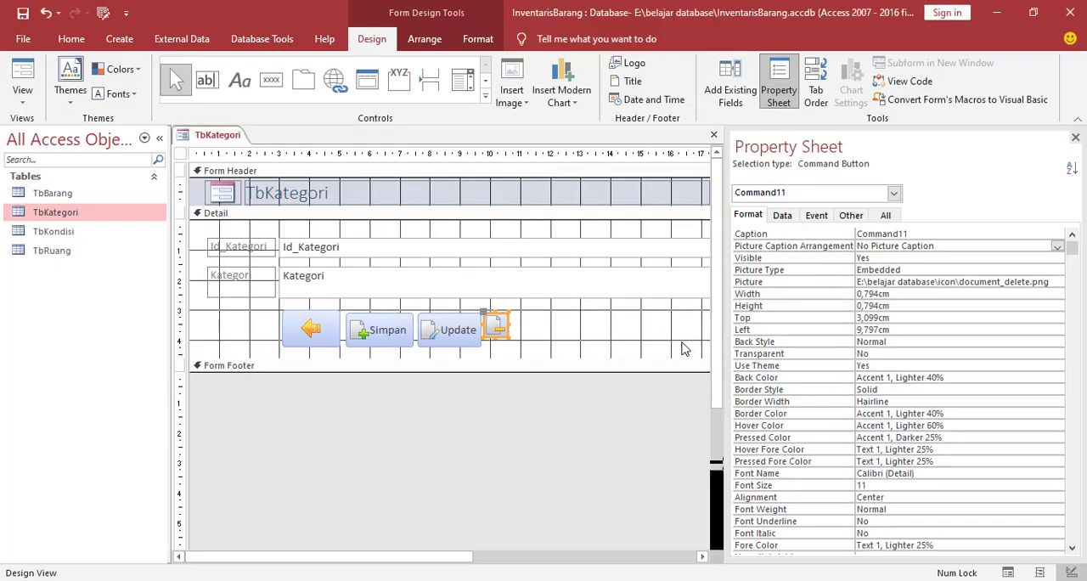
Replace the delete-record button's caption with Hapus
{"action": "left_click", "coordinate": [499, 323]}
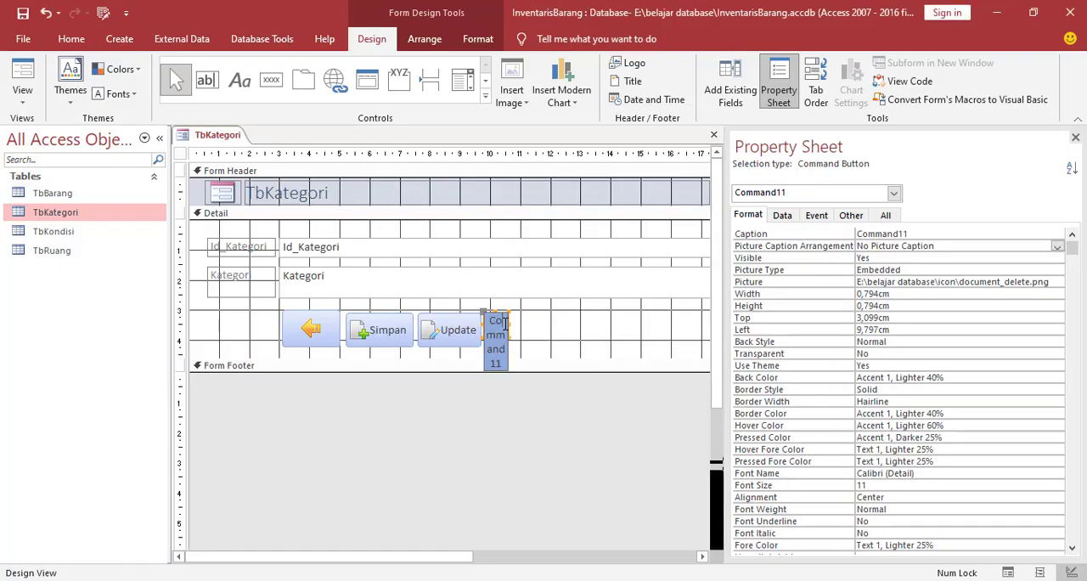
{"action": "left_click_drag", "start_coordinate": [495, 322], "coordinate": [513, 374]}
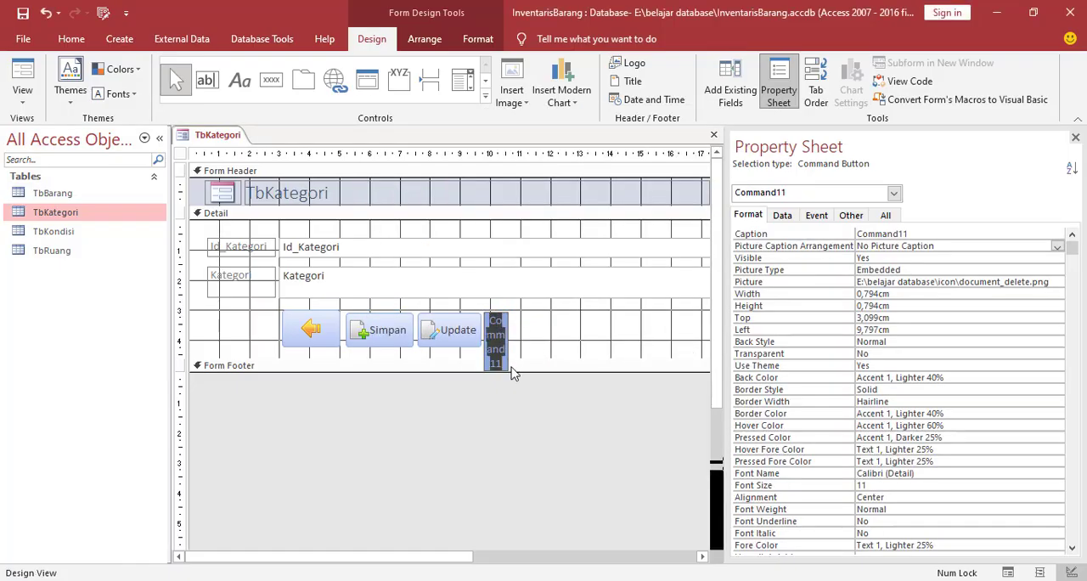
{"action": "type", "text": "Hap"}
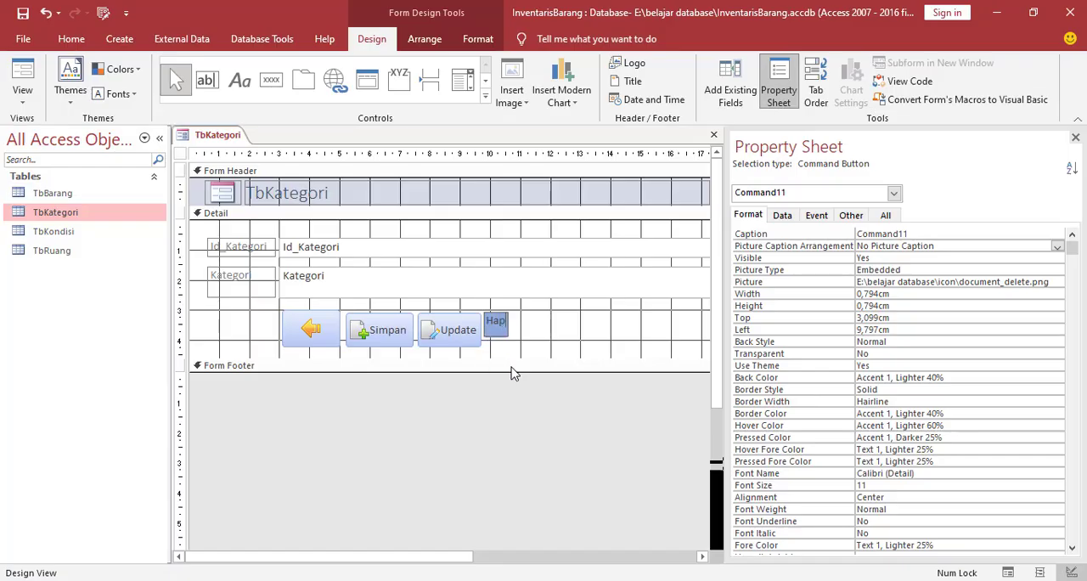
{"action": "type", "text": "us"}
{"action": "left_click", "coordinate": [585, 333]}
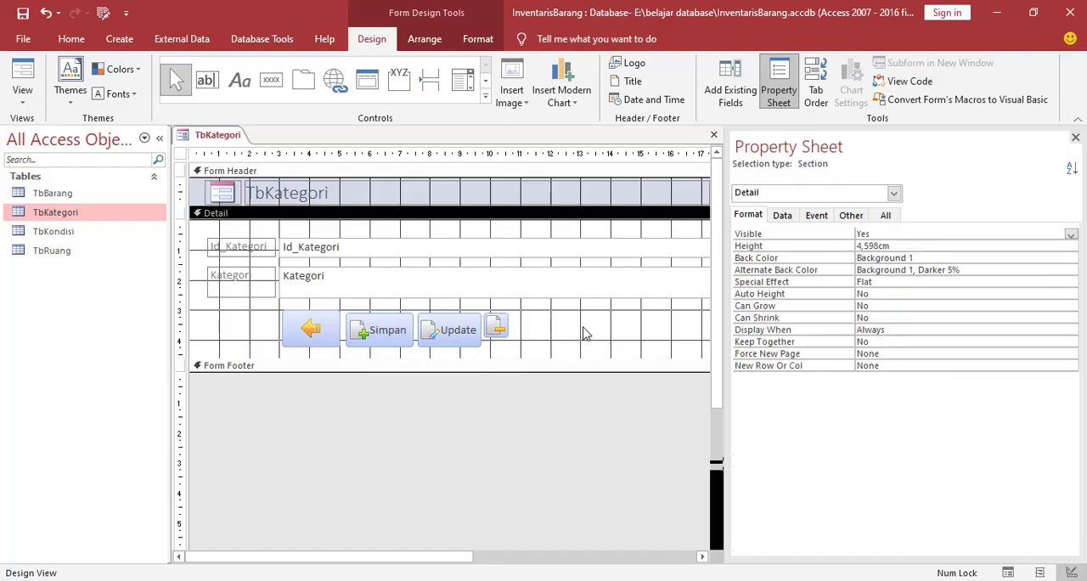
Set the Hapus button's Picture Caption Arrangement to Right
{"action": "left_click", "coordinate": [506, 336]}
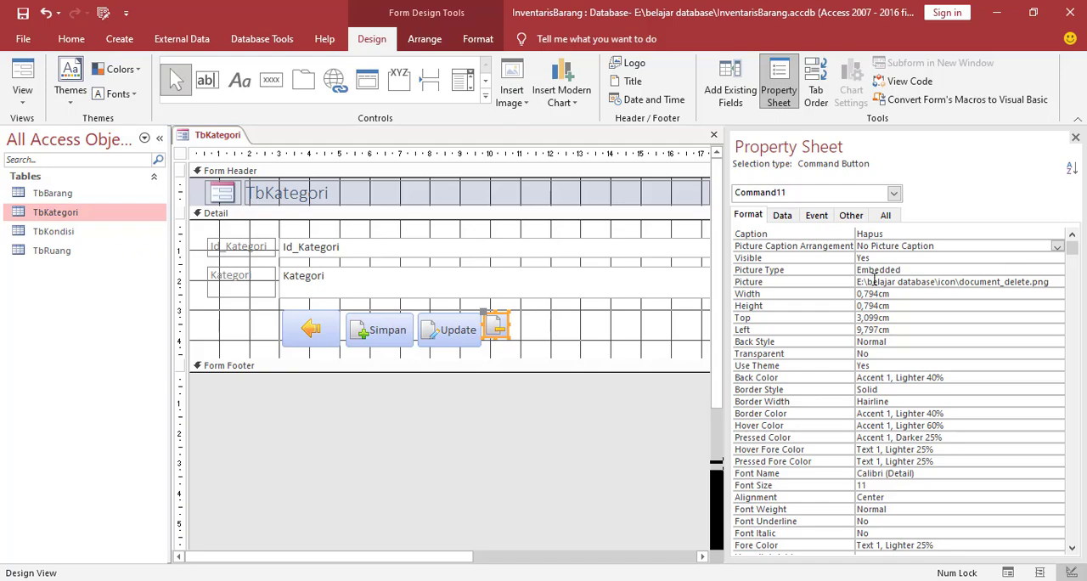
{"action": "left_click", "coordinate": [792, 248]}
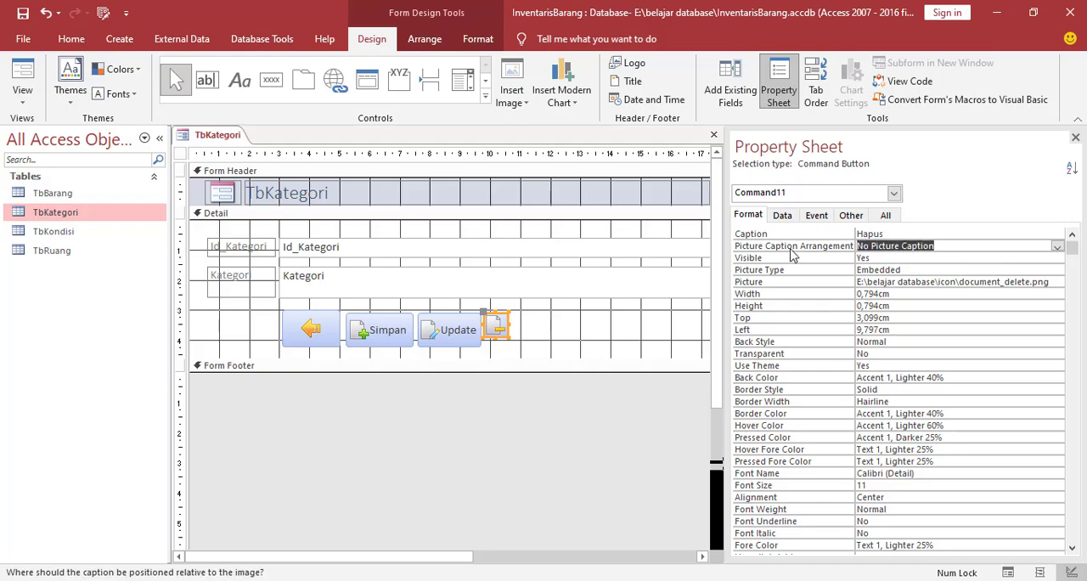
{"action": "left_click", "coordinate": [1058, 246]}
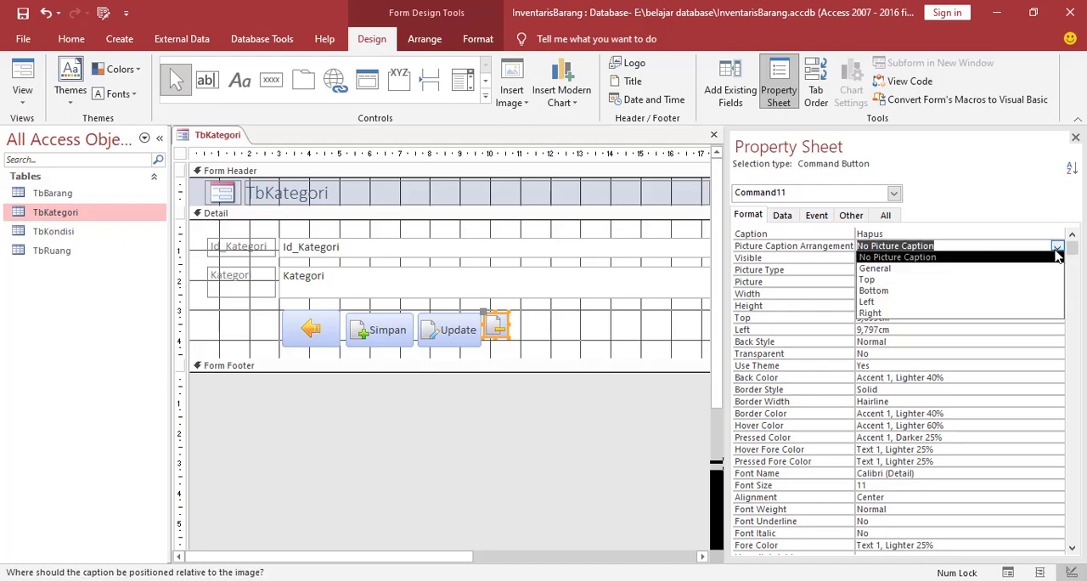
{"action": "left_click", "coordinate": [875, 312]}
Enlarge the Hapus button to about 2 cm wide and 1 cm high
{"action": "left_click_drag", "start_coordinate": [508, 322], "coordinate": [541, 324]}
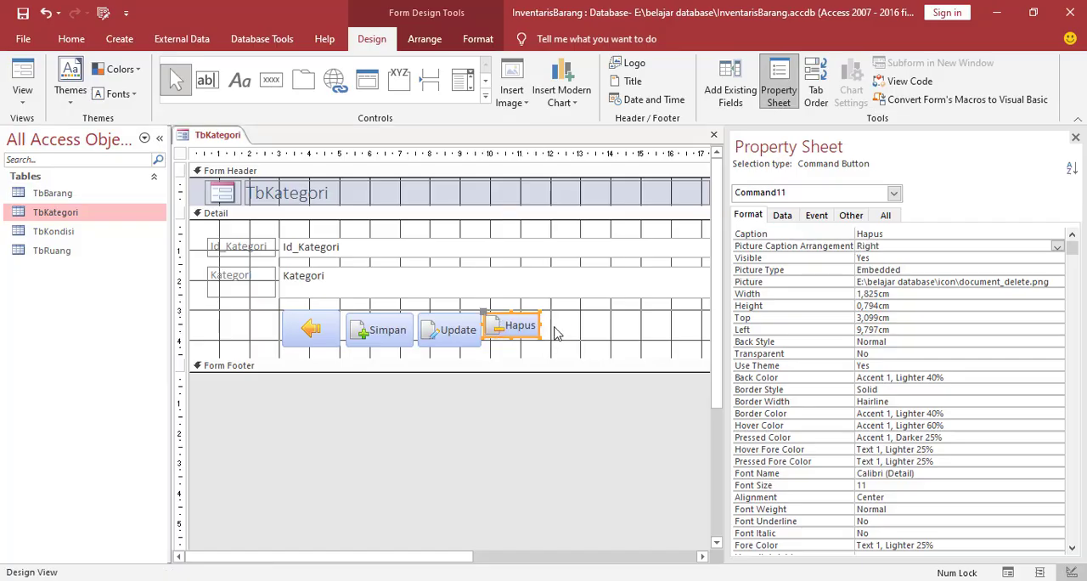
{"action": "left_click", "coordinate": [577, 335]}
{"action": "left_click", "coordinate": [516, 331]}
{"action": "left_click_drag", "start_coordinate": [511, 338], "coordinate": [550, 335]}
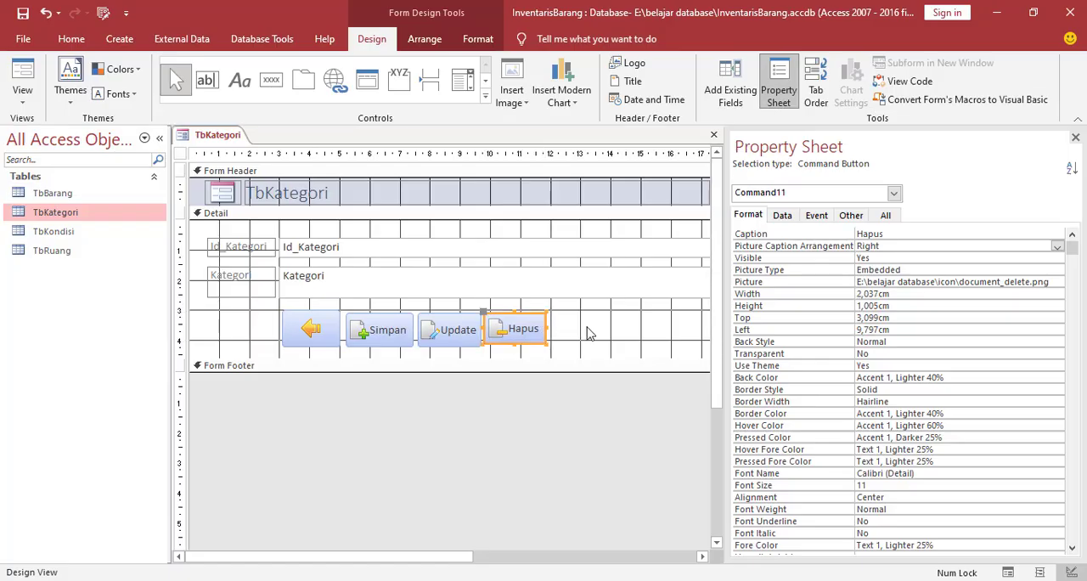
{"action": "left_click", "coordinate": [587, 333]}
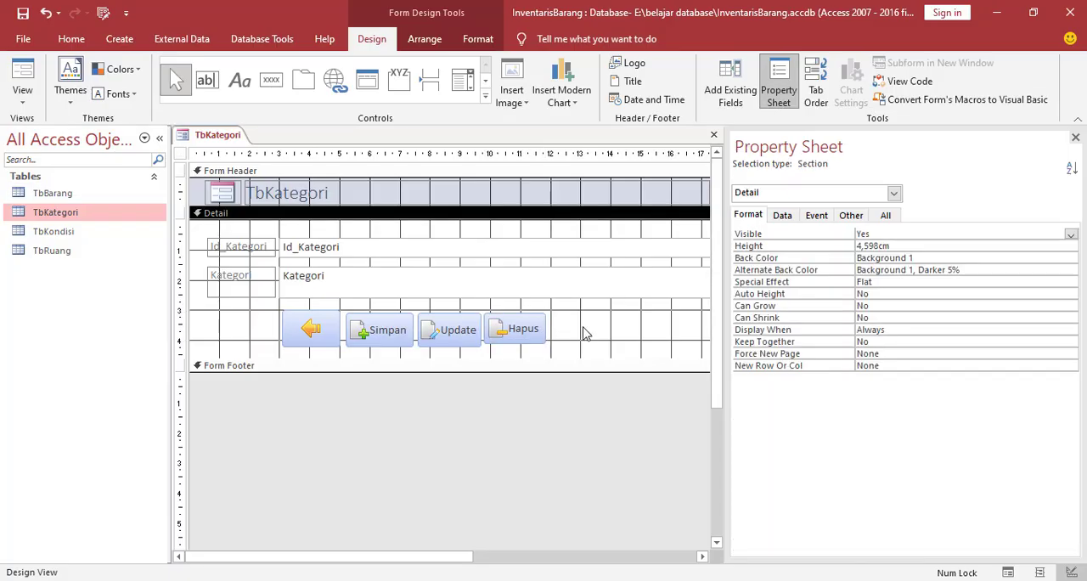
Draw a command button beside the Hapus button and assign it the Record Navigation action Go To Next Record
{"action": "left_click", "coordinate": [271, 79]}
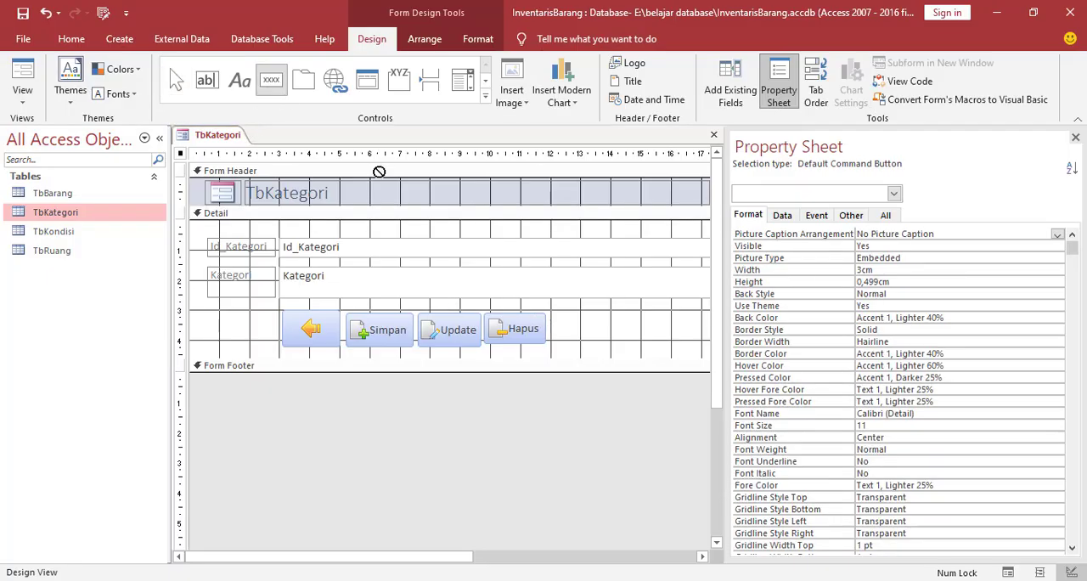
{"action": "mouse_move", "coordinate": [557, 314]}
{"action": "left_mouse_down"}
{"action": "mouse_move", "coordinate": [578, 348]}
{"action": "mouse_move", "coordinate": [614, 343]}
{"action": "left_mouse_up"}
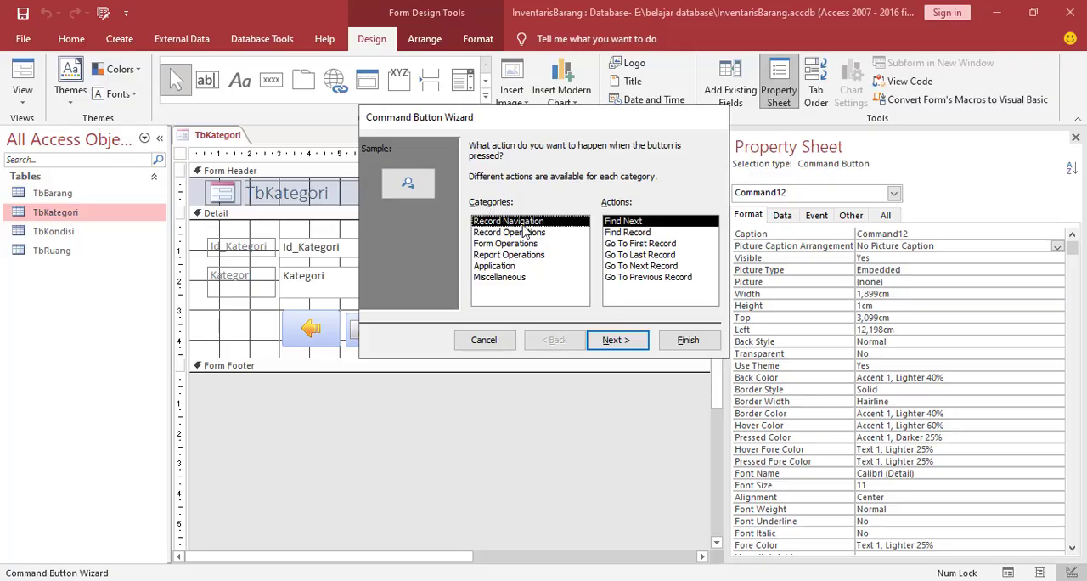
{"action": "left_click", "coordinate": [644, 266]}
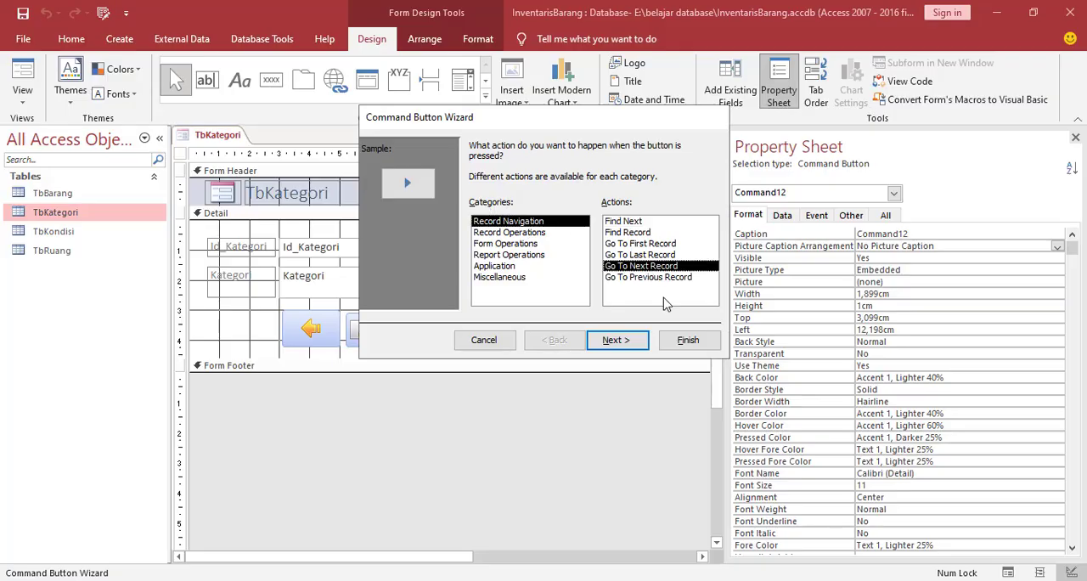
{"action": "left_click", "coordinate": [646, 340]}
Use back - Copy from the icon folder, showing all file types, as the next-record button's picture and finish the wizard
{"action": "left_click", "coordinate": [679, 240]}
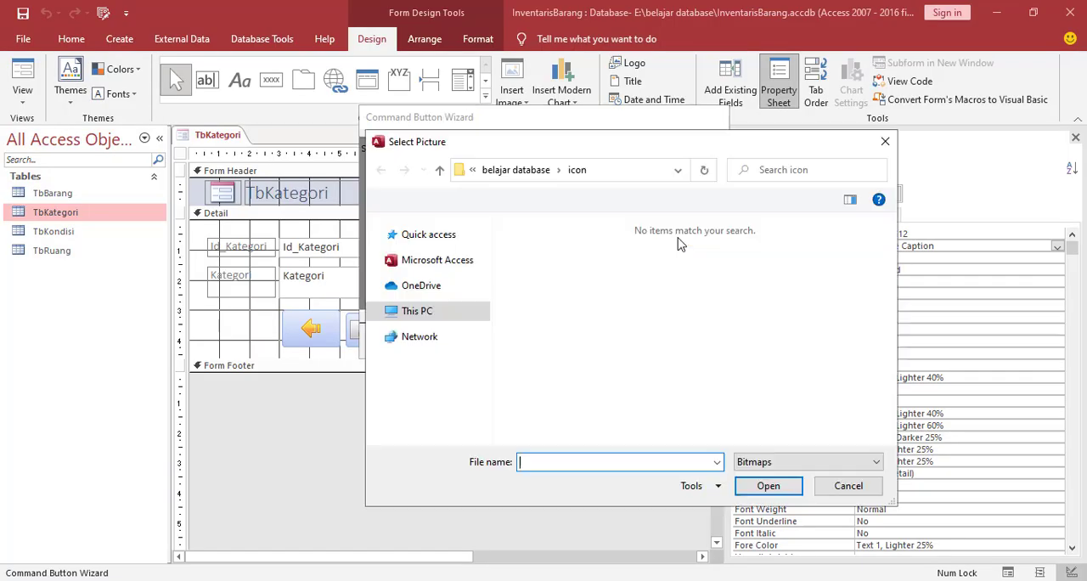
{"action": "left_click", "coordinate": [809, 466]}
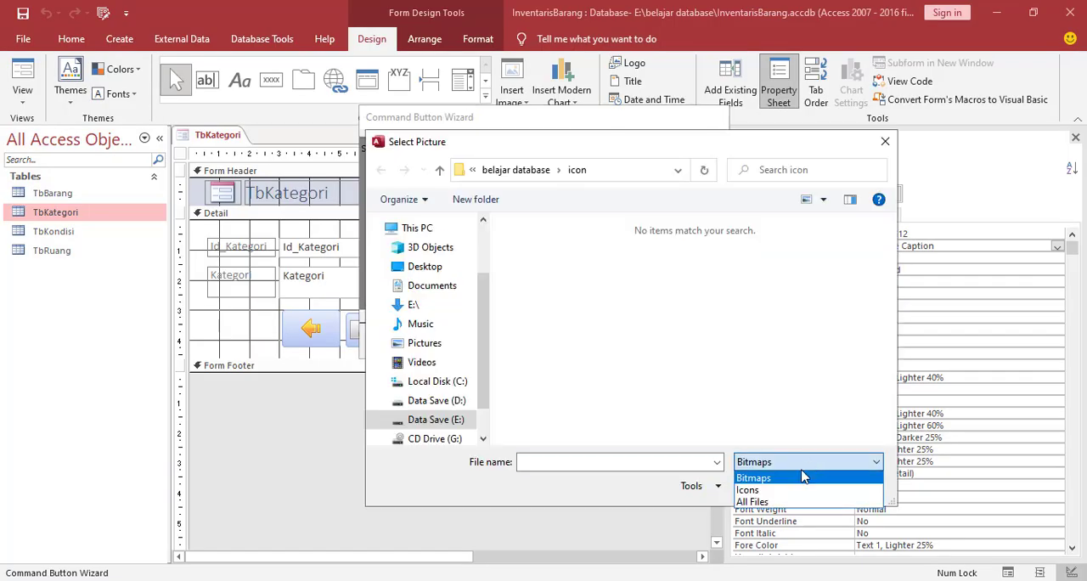
{"action": "left_click", "coordinate": [764, 501]}
{"action": "left_click", "coordinate": [736, 285]}
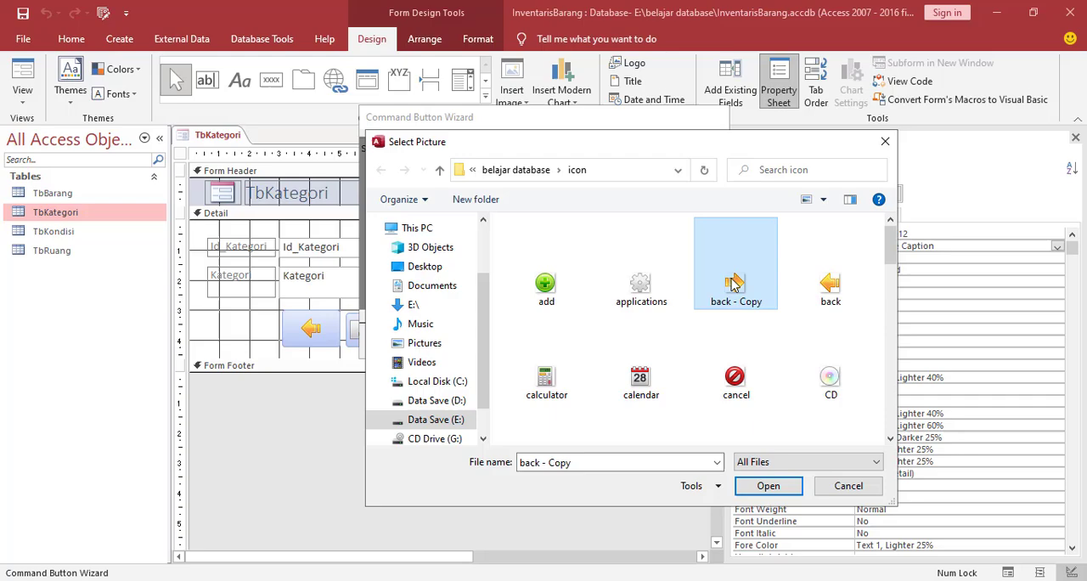
{"action": "left_click", "coordinate": [770, 487]}
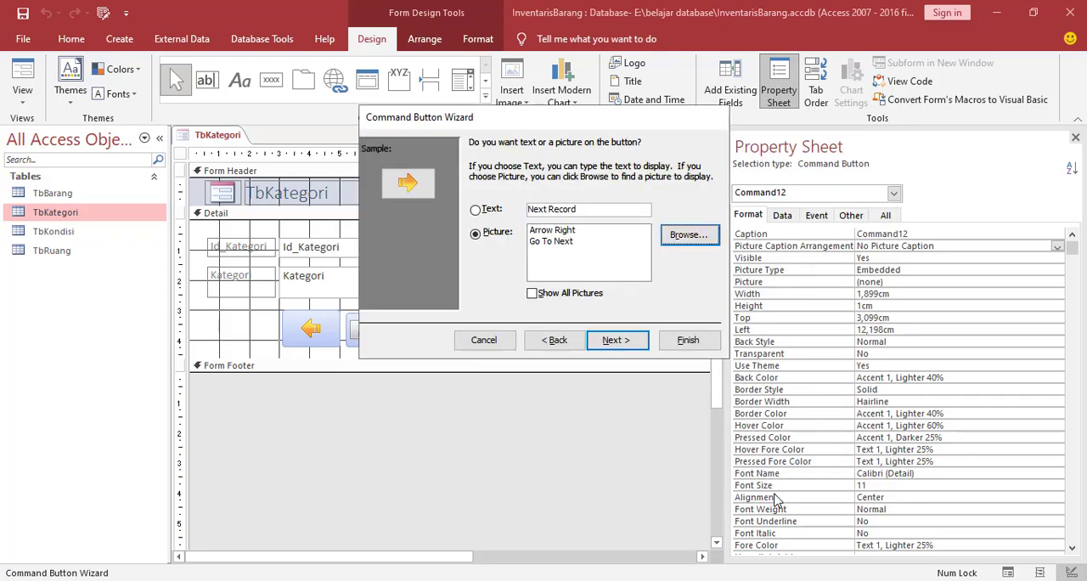
{"action": "left_click", "coordinate": [685, 342]}
Resize the next-record button to about 2.2 cm wide and 1 cm high
{"action": "left_click_drag", "start_coordinate": [578, 325], "coordinate": [622, 325]}
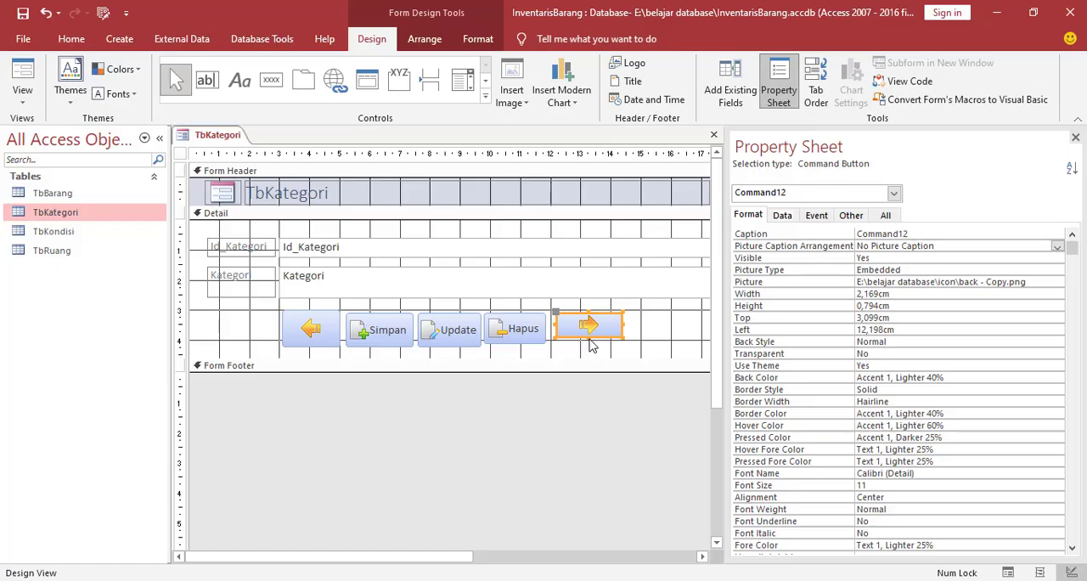
{"action": "left_click", "coordinate": [639, 344]}
{"action": "left_click", "coordinate": [588, 334]}
{"action": "left_click", "coordinate": [636, 345]}
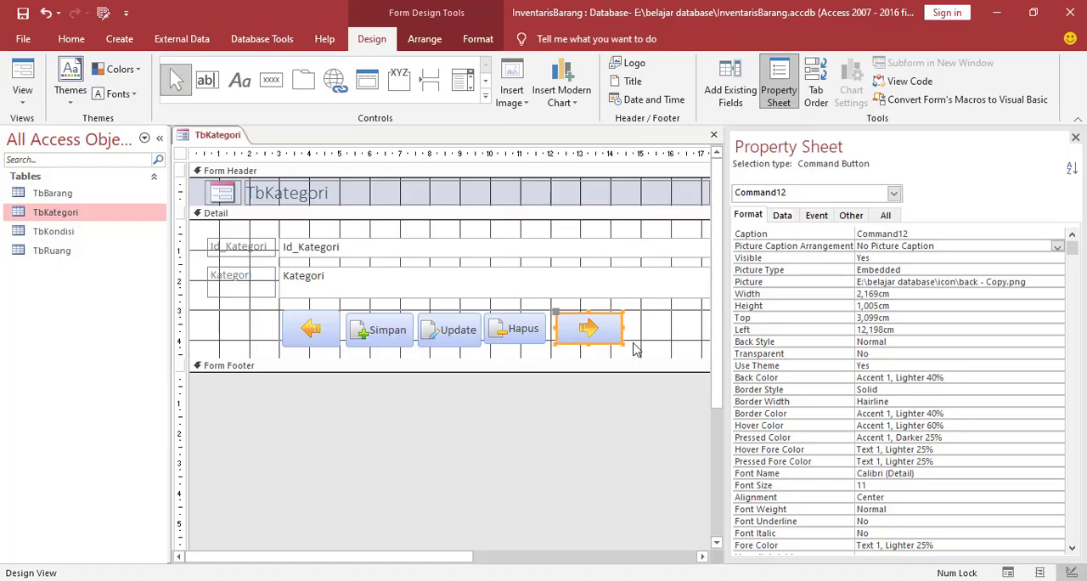
Open up the Form Footer area and extend the Detail section to about 5.2 cm high
{"action": "left_click_drag", "start_coordinate": [631, 371], "coordinate": [631, 391]}
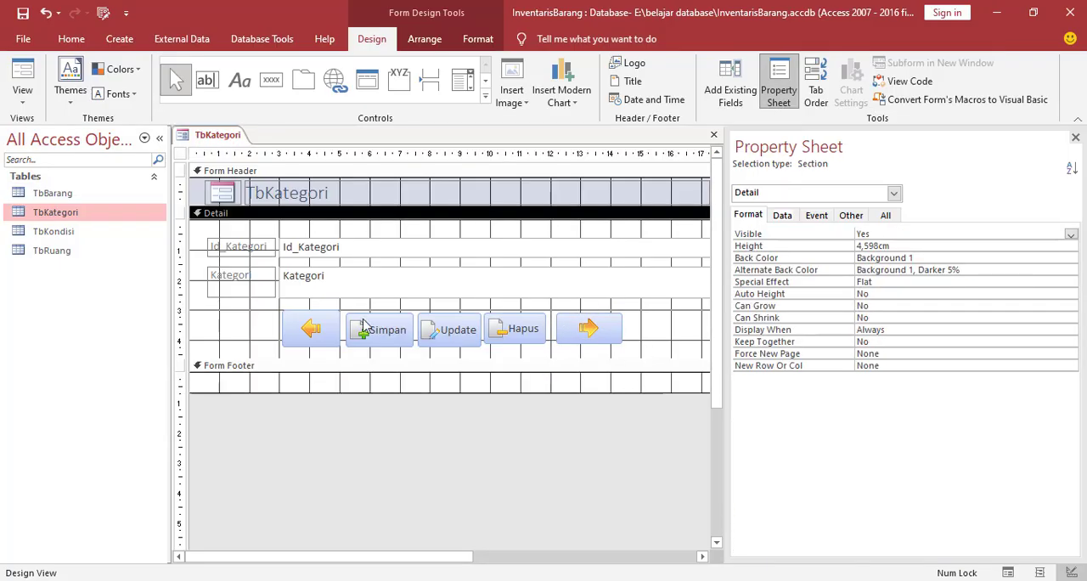
{"action": "left_click_drag", "start_coordinate": [250, 367], "coordinate": [251, 385]}
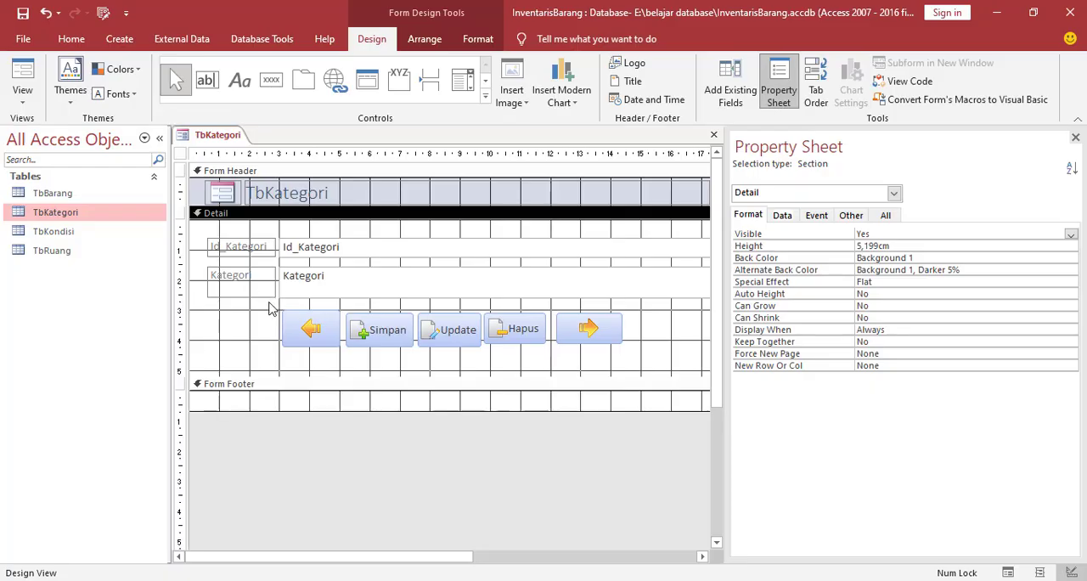
Arrange the five command buttons together in a tabular layout
{"action": "left_click_drag", "start_coordinate": [258, 294], "coordinate": [666, 365]}
{"action": "left_click", "coordinate": [255, 332]}
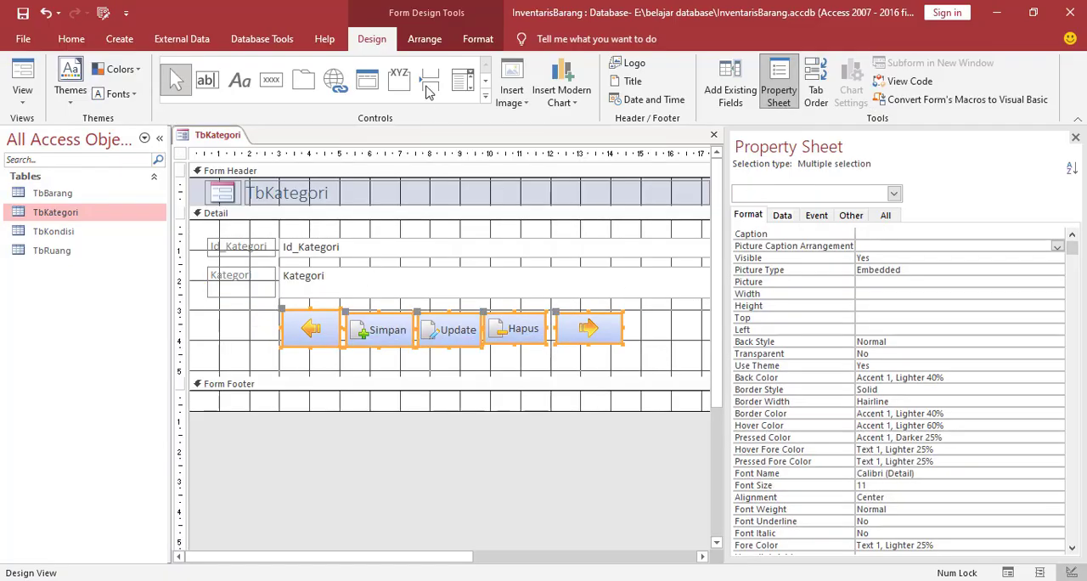
{"action": "left_click", "coordinate": [429, 42]}
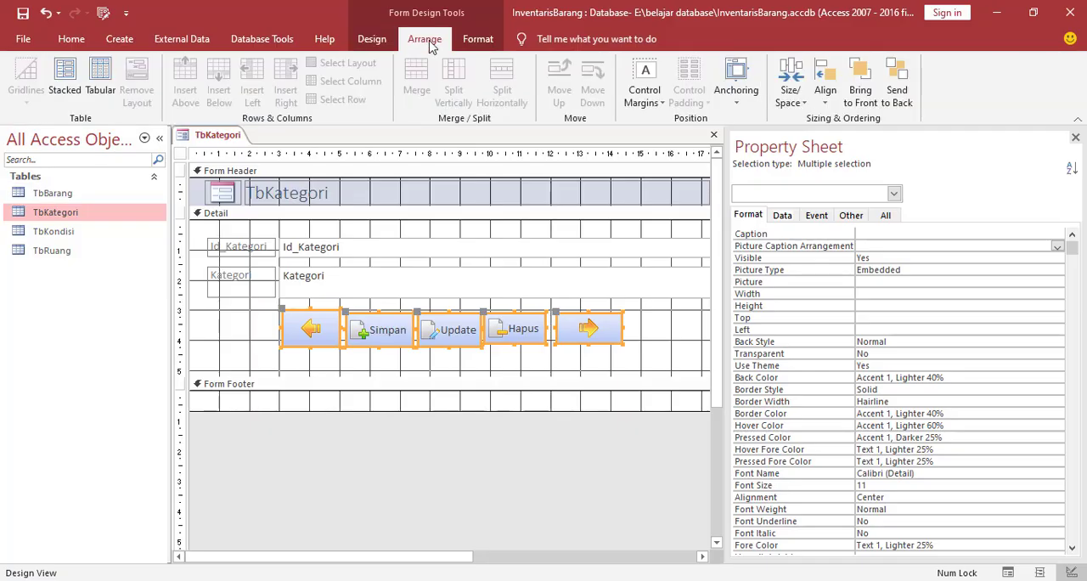
{"action": "left_click", "coordinate": [99, 76]}
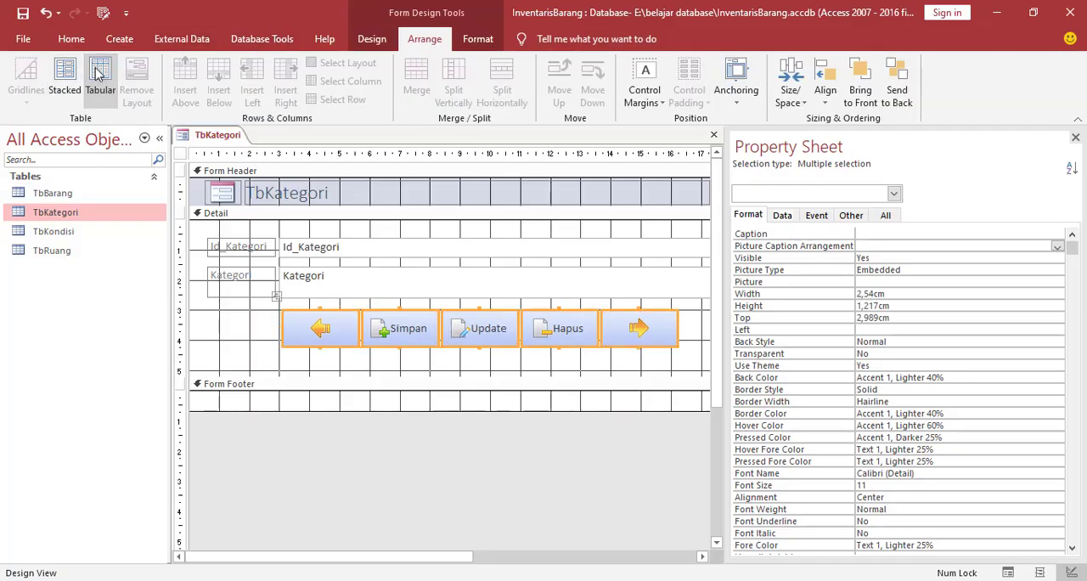
{"action": "left_click", "coordinate": [251, 354]}
Move the whole button row about 2 cm left and slightly down so it starts near the 1 cm ruler mark
{"action": "left_click", "coordinate": [388, 333]}
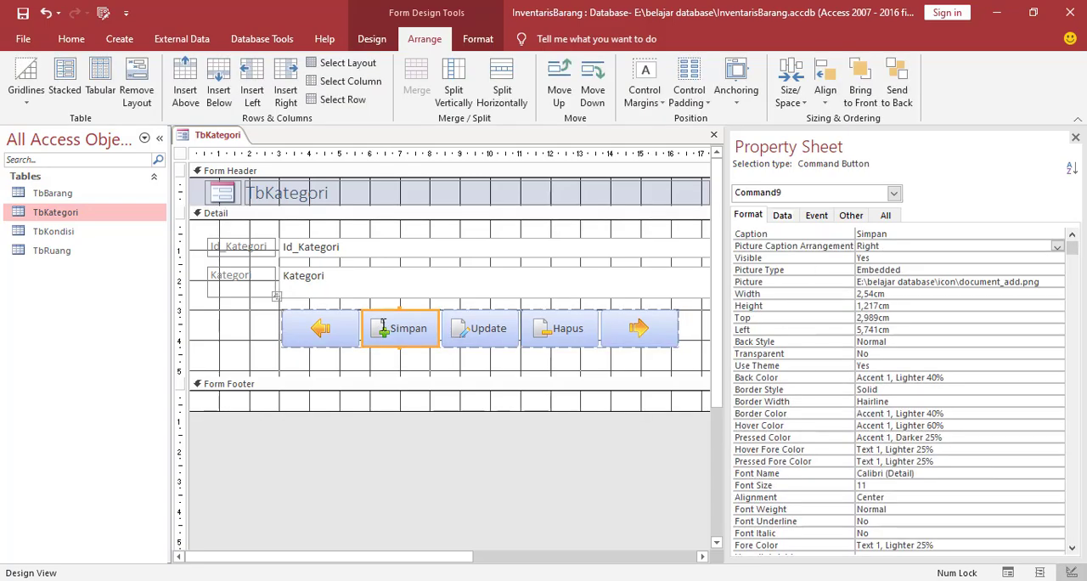
{"action": "left_click", "coordinate": [277, 298]}
{"action": "left_click_drag", "start_coordinate": [278, 314], "coordinate": [215, 310]}
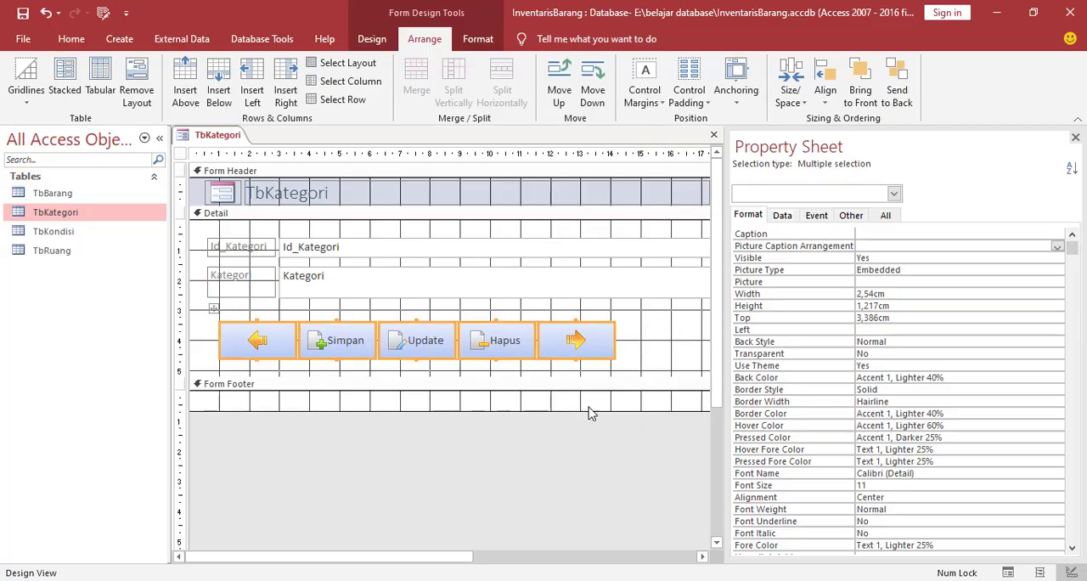
Close the property sheet and narrow the two field text boxes and the header title to end near the 15 cm ruler mark
{"action": "left_click", "coordinate": [1076, 138]}
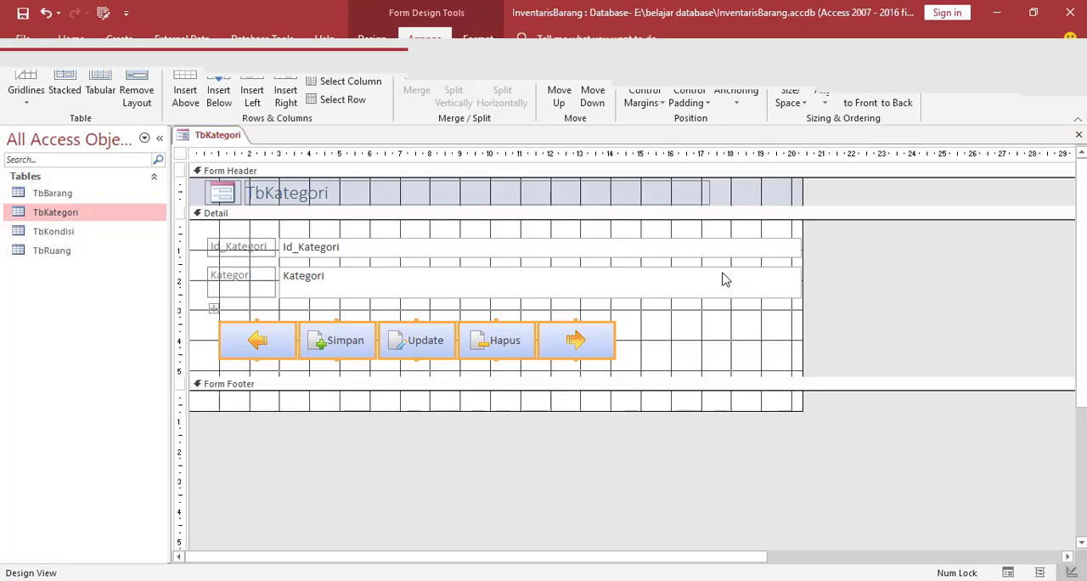
{"action": "left_click", "coordinate": [763, 278]}
{"action": "left_click_drag", "start_coordinate": [798, 282], "coordinate": [639, 288]}
{"action": "left_click", "coordinate": [685, 194]}
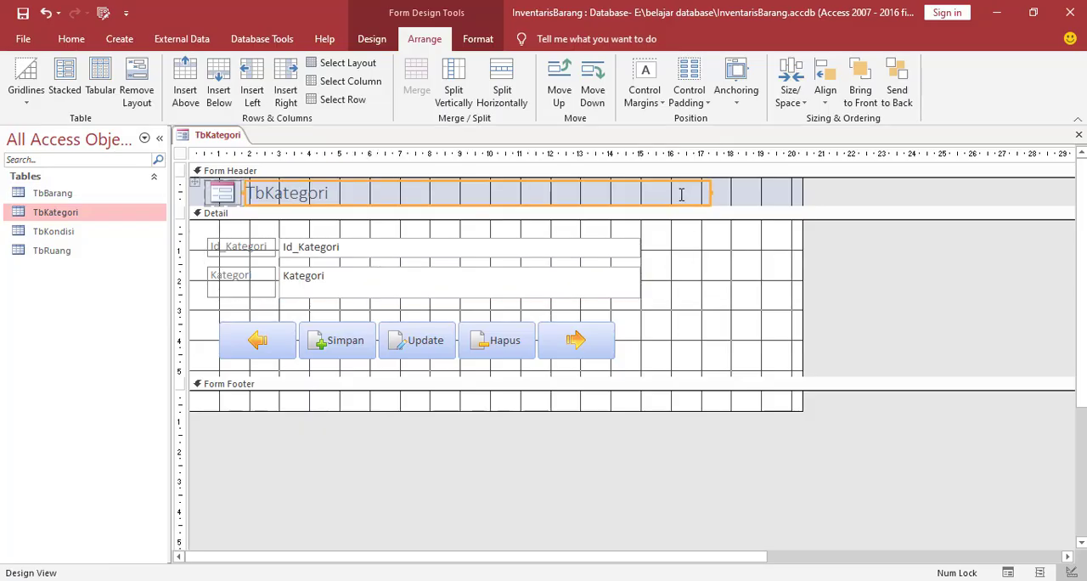
{"action": "left_click_drag", "start_coordinate": [711, 192], "coordinate": [643, 199]}
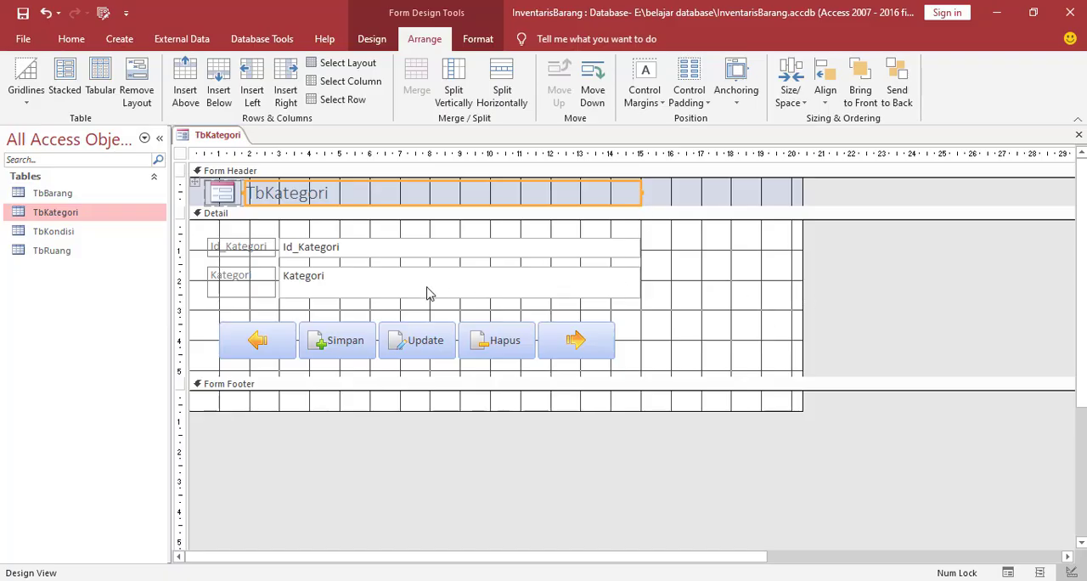
Set the text of all controls on the form to black and their font to Arial
{"action": "key", "text": "ctrl+a"}
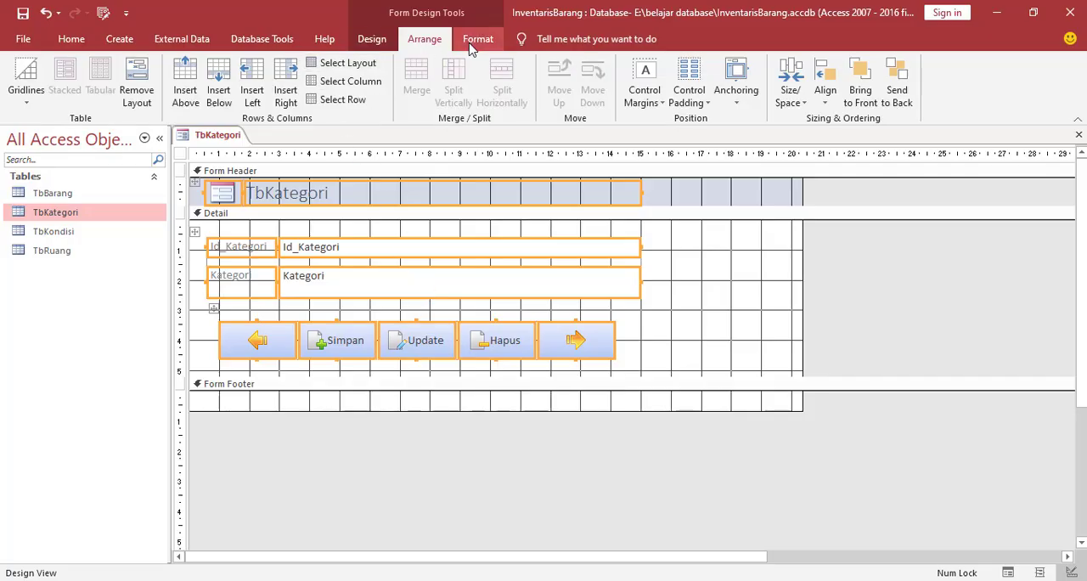
{"action": "left_click", "coordinate": [473, 42]}
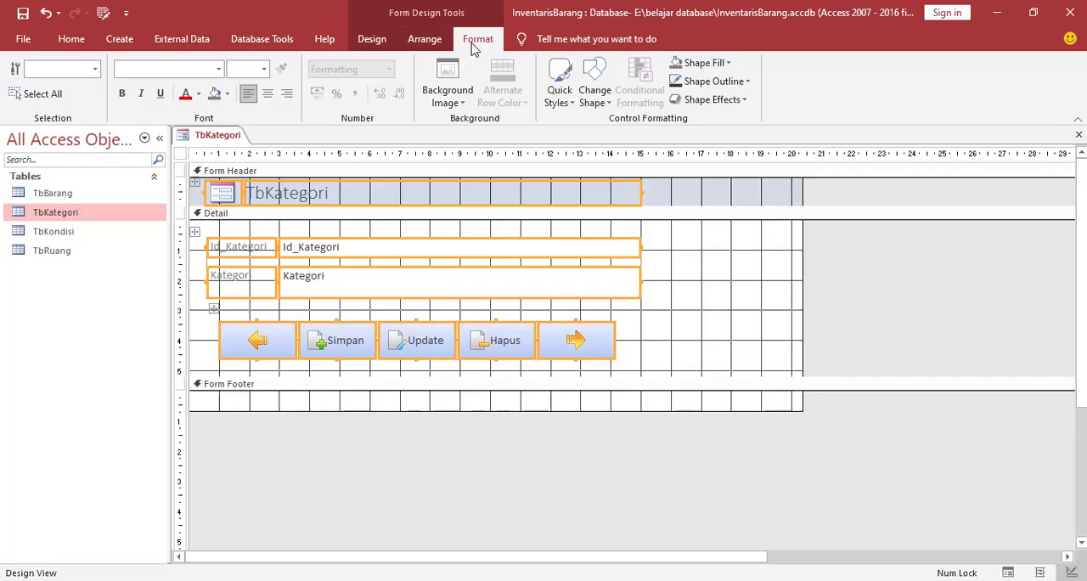
{"action": "left_click", "coordinate": [199, 95]}
{"action": "left_click", "coordinate": [193, 114]}
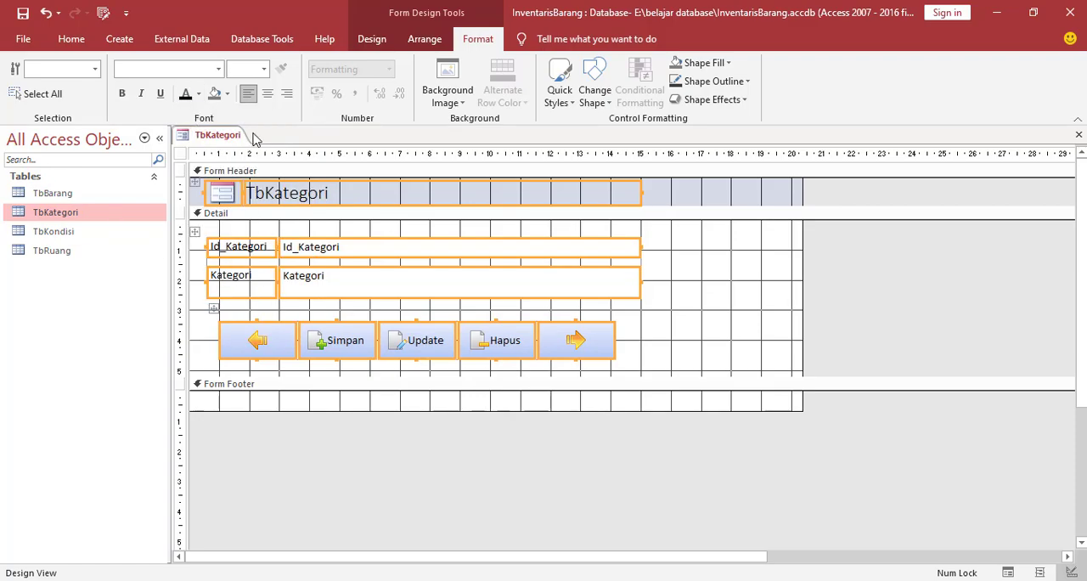
{"action": "left_click", "coordinate": [218, 70]}
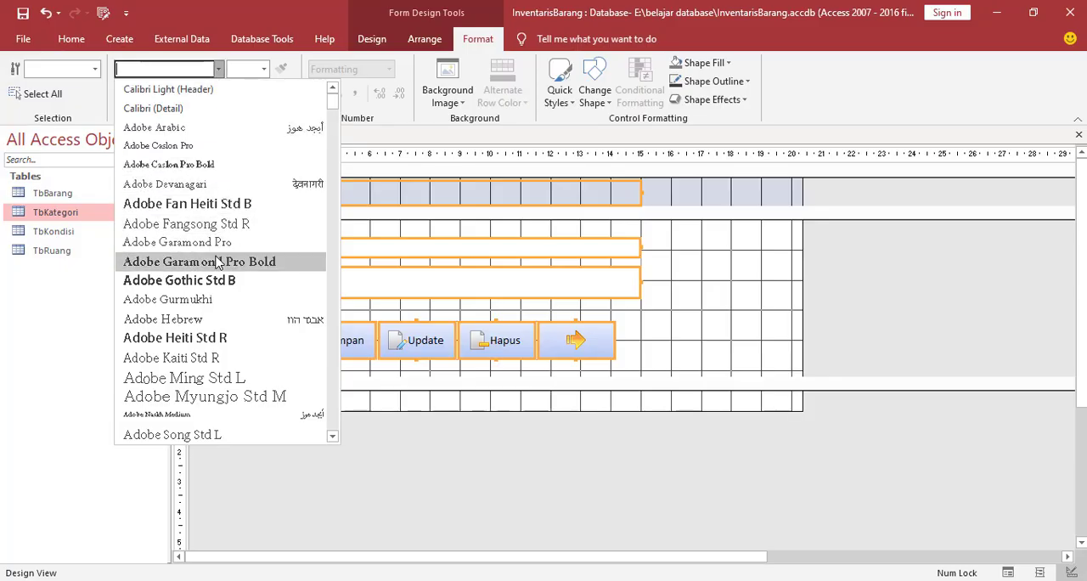
{"action": "scroll", "coordinate": [200, 378], "scroll_direction": "down", "scroll_amount": 2}
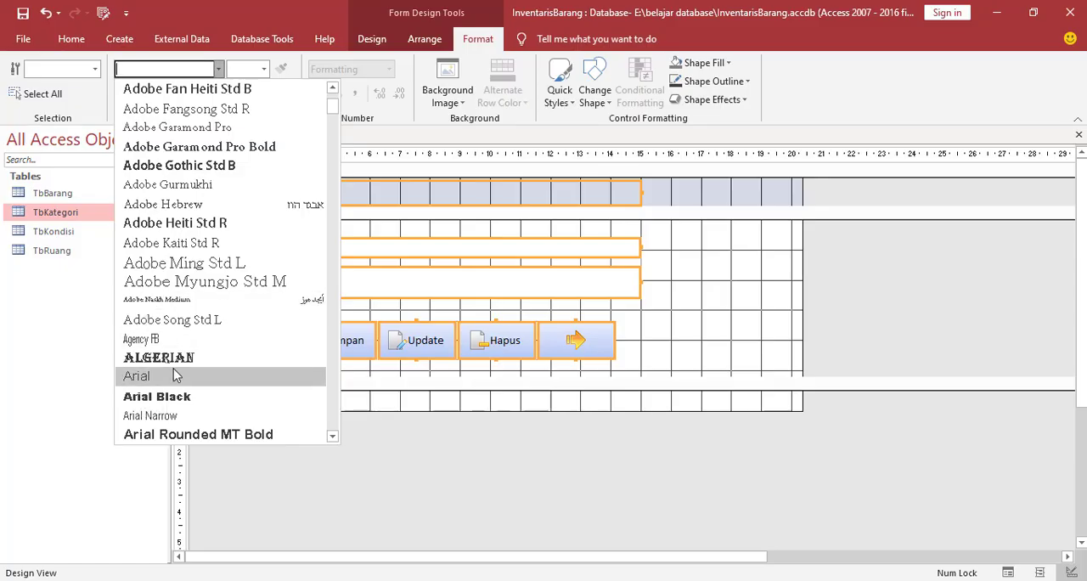
{"action": "left_click", "coordinate": [164, 384]}
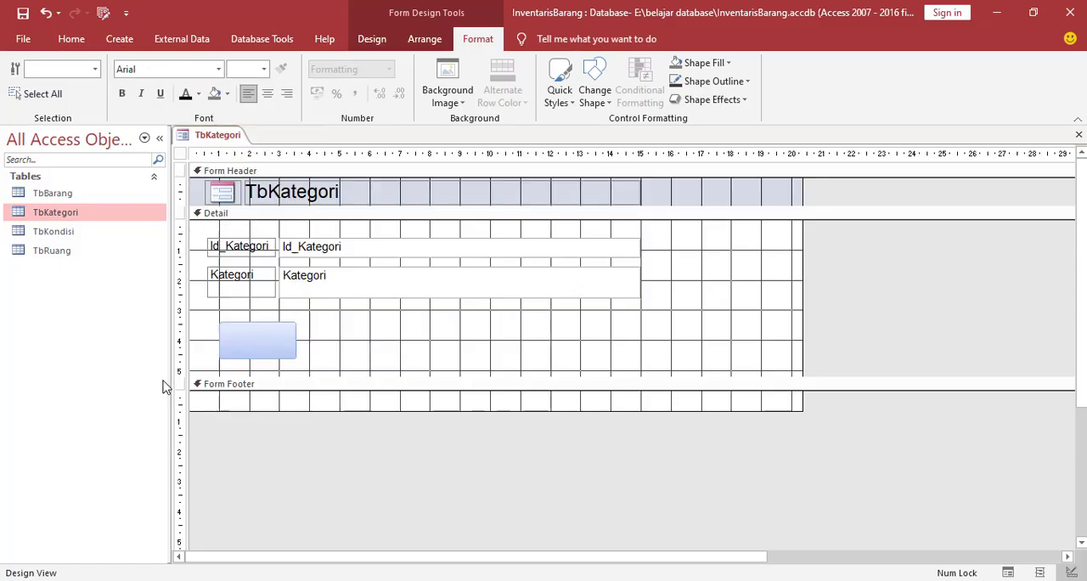
{"action": "left_click", "coordinate": [348, 258]}
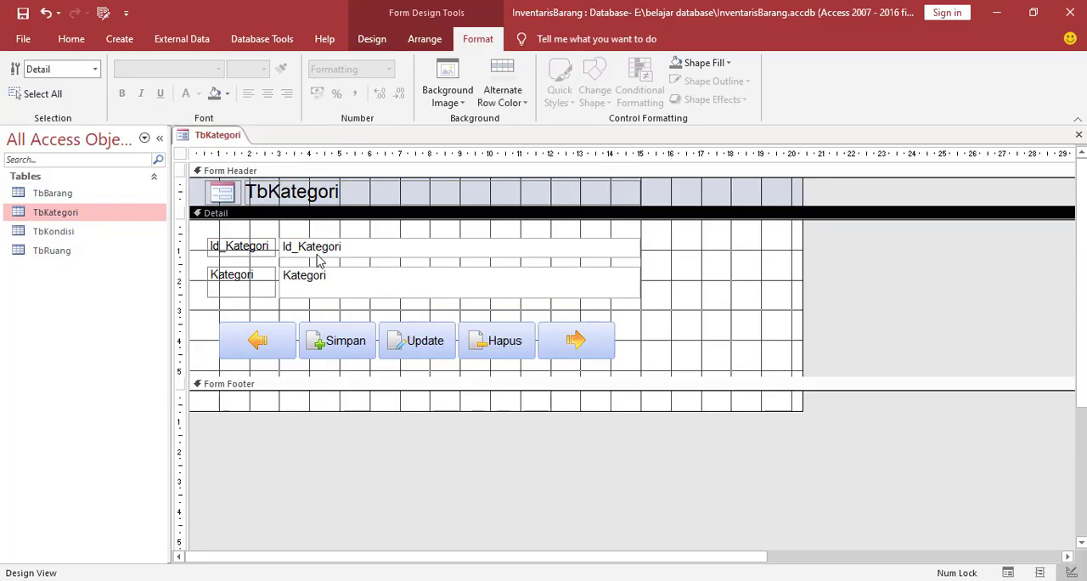
Replace the form header title with Frm Kategori
{"action": "left_click", "coordinate": [255, 248]}
{"action": "left_click", "coordinate": [346, 193]}
{"action": "left_click_drag", "start_coordinate": [346, 193], "coordinate": [226, 194]}
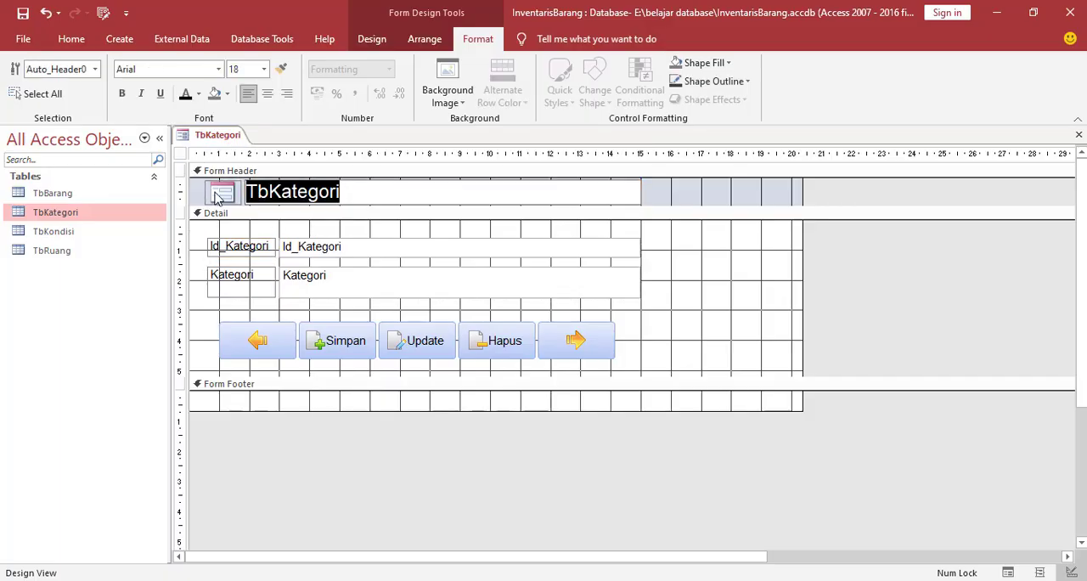
{"action": "type", "text": "Frm "}
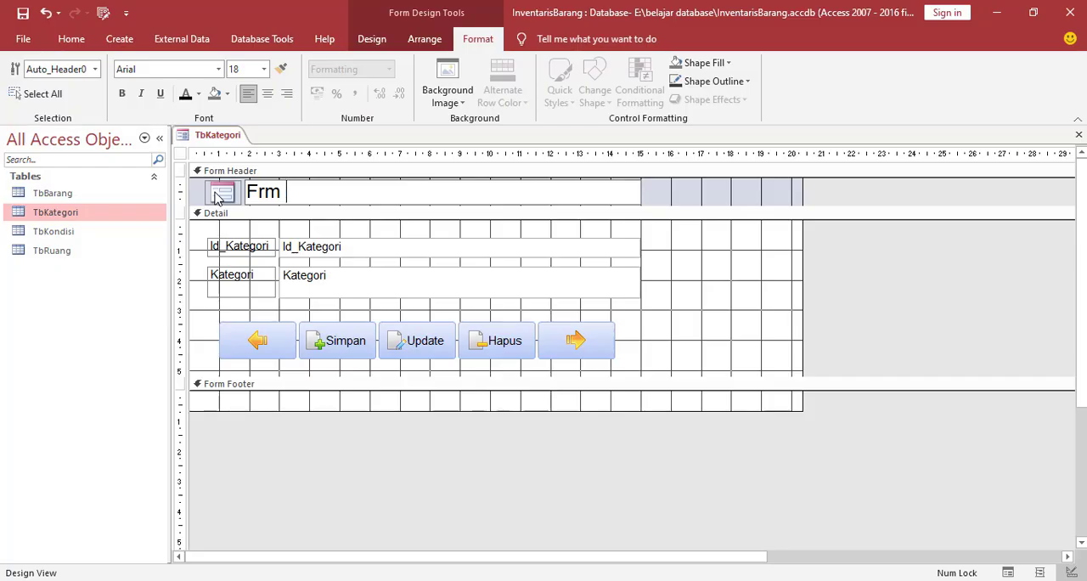
{"action": "type", "text": "Kategori"}
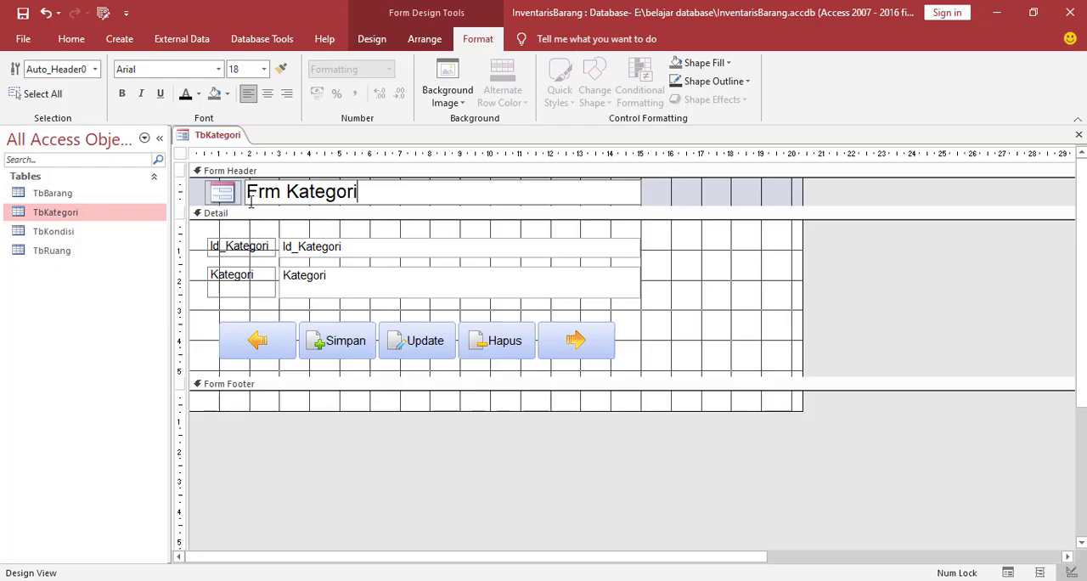
Narrow the Id_Kategori and Kategori text boxes to end near the 14 cm ruler mark
{"action": "left_click", "coordinate": [257, 249]}
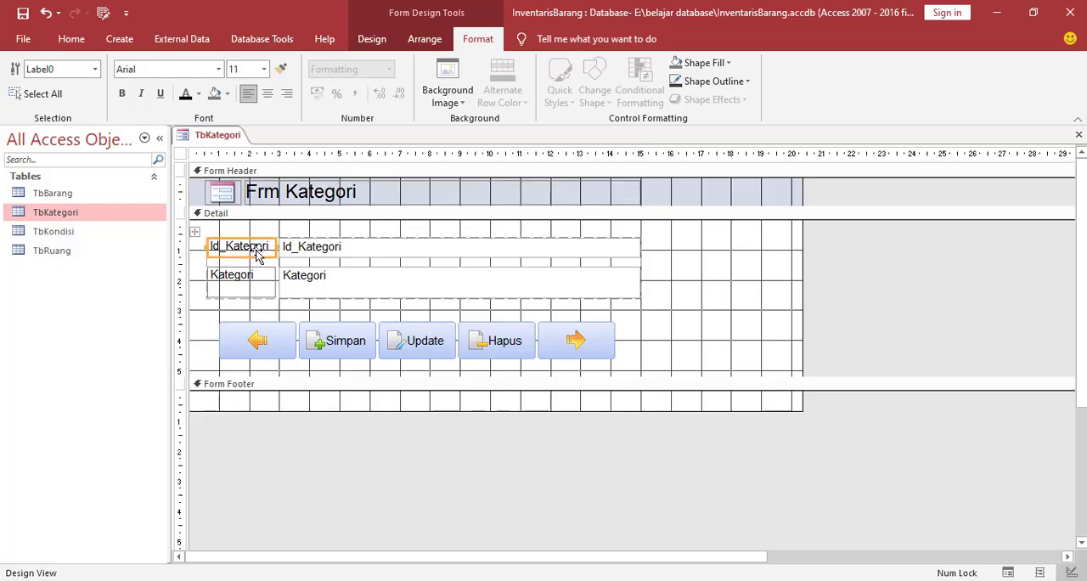
{"action": "left_click", "coordinate": [633, 292]}
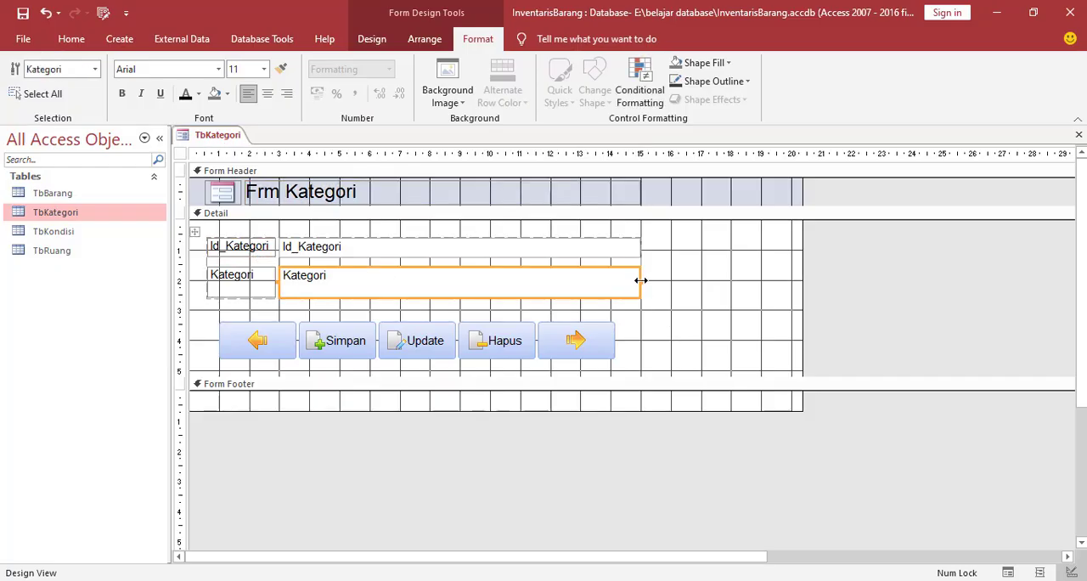
{"action": "left_click_drag", "start_coordinate": [641, 281], "coordinate": [610, 280]}
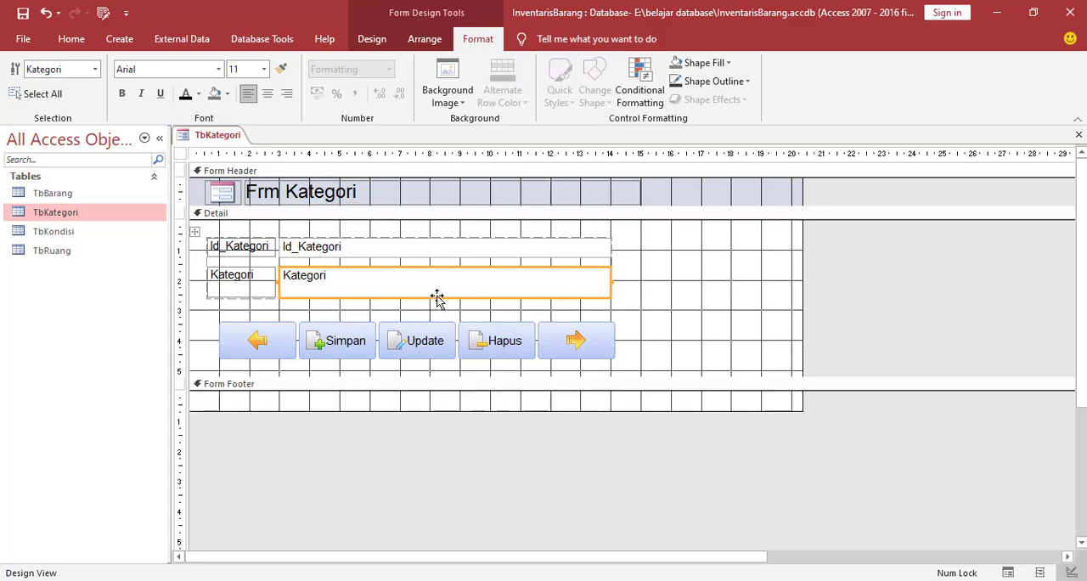
{"action": "left_click", "coordinate": [671, 301]}
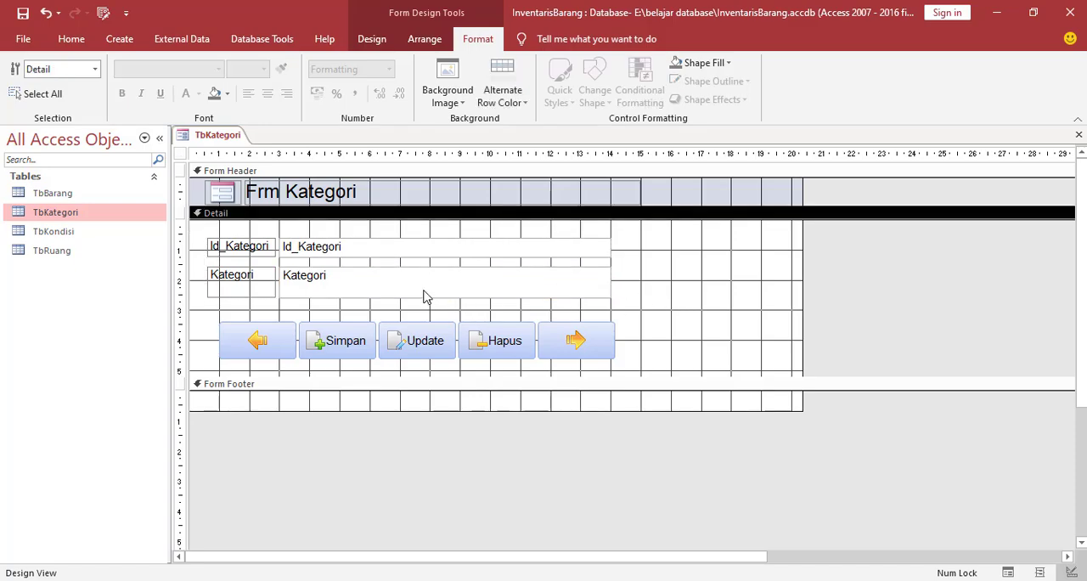
{"action": "left_click", "coordinate": [459, 296]}
{"action": "left_click", "coordinate": [635, 299]}
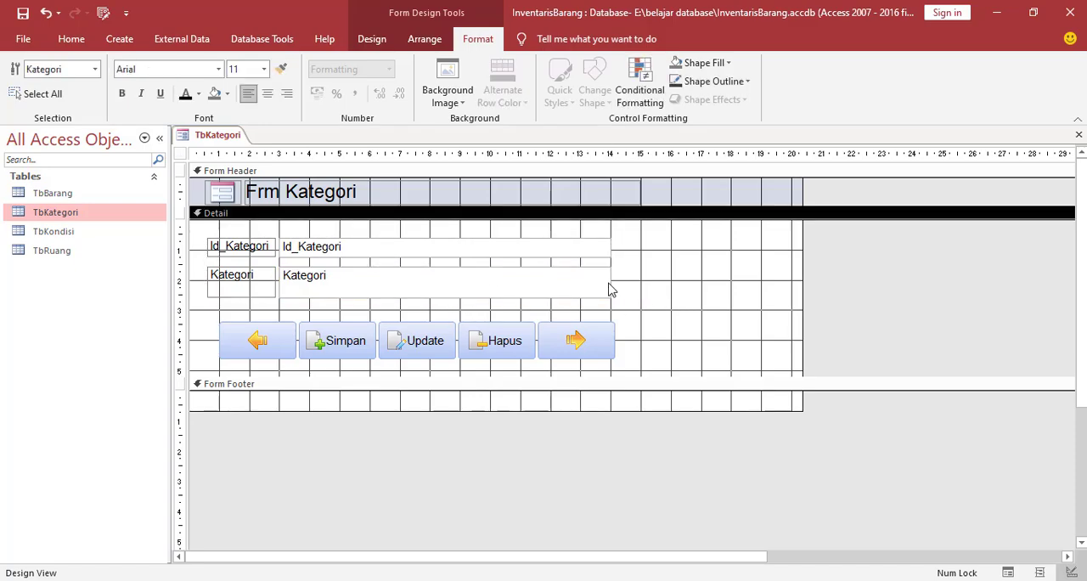
{"action": "left_click", "coordinate": [460, 254]}
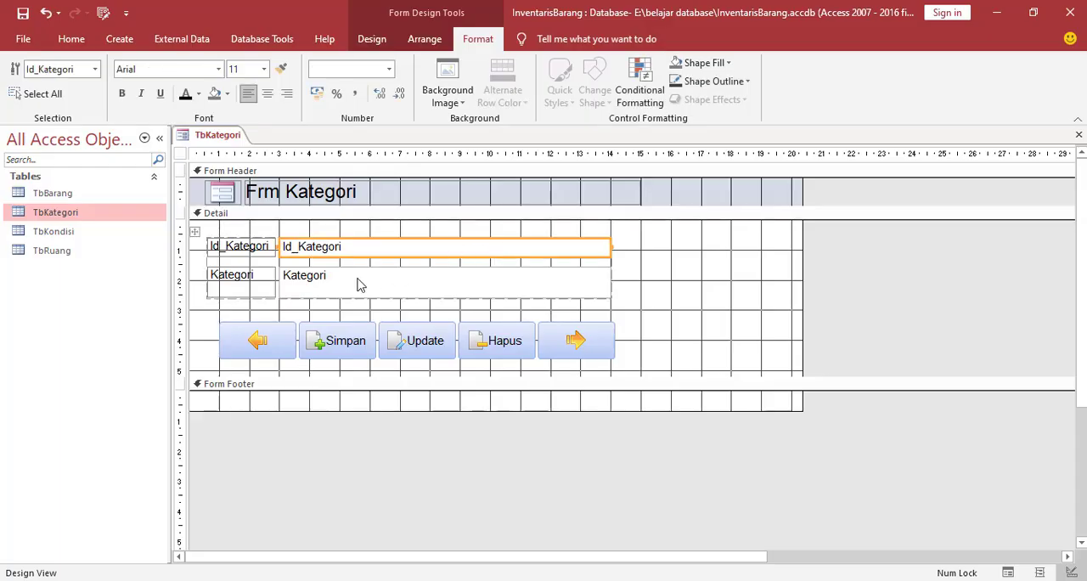
Narrow the form to about 14.8 cm wide and collapse the empty form footer to zero height
{"action": "left_click", "coordinate": [238, 253]}
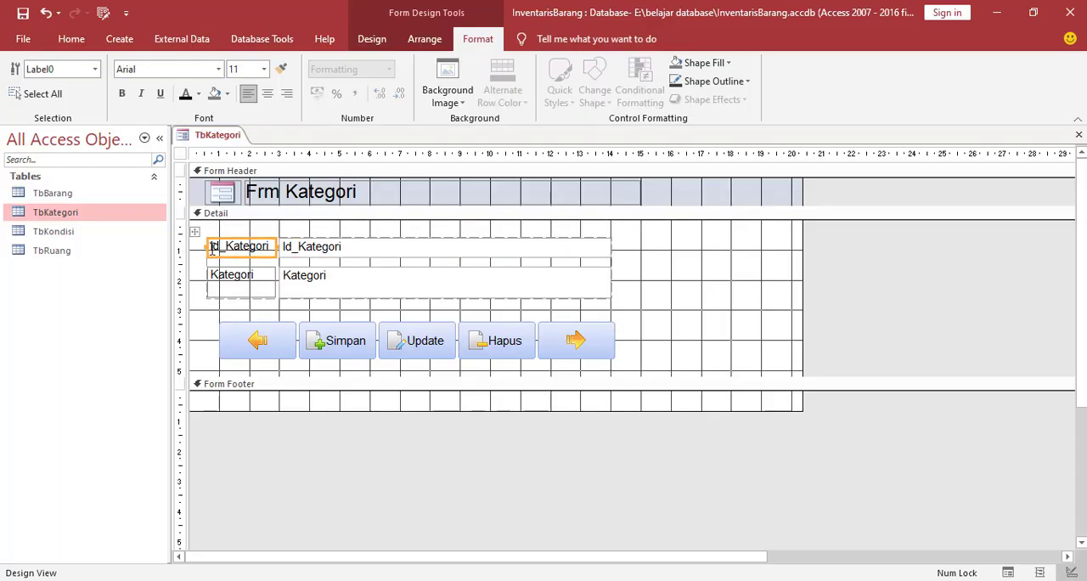
{"action": "left_click", "coordinate": [212, 246]}
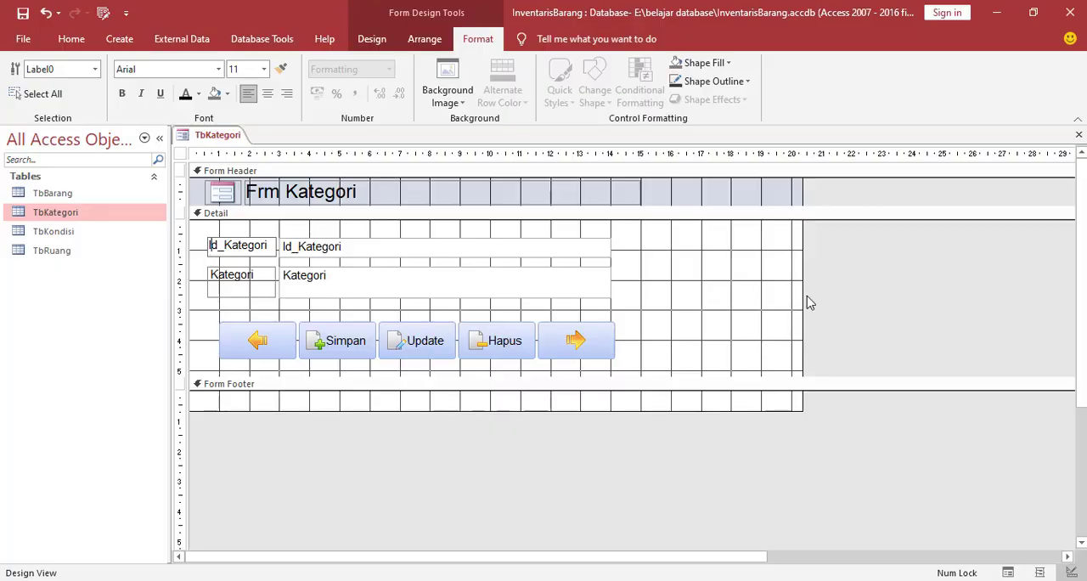
{"action": "left_click_drag", "start_coordinate": [803, 295], "coordinate": [662, 301]}
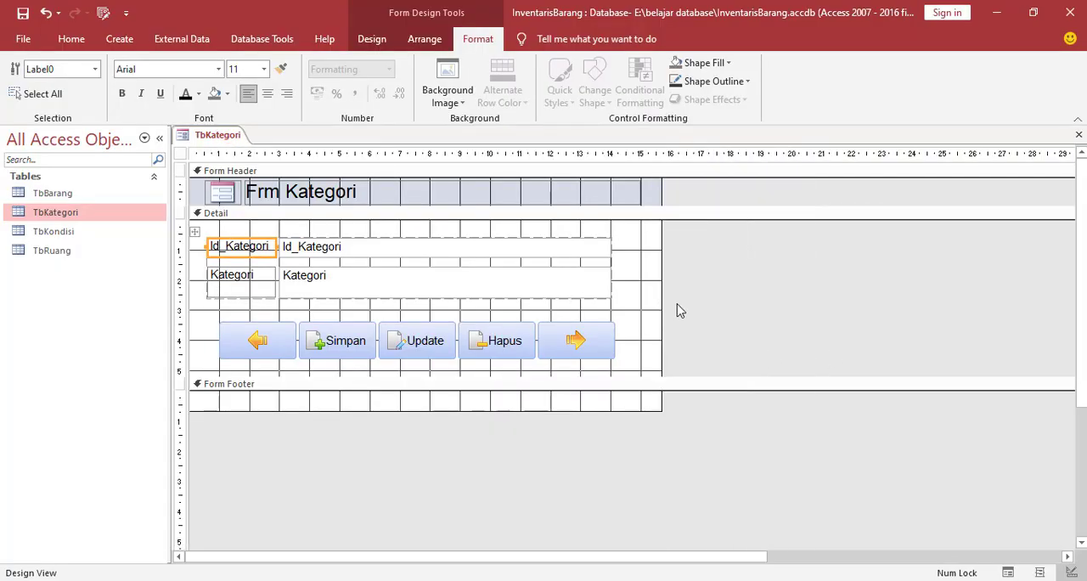
{"action": "left_click", "coordinate": [699, 311]}
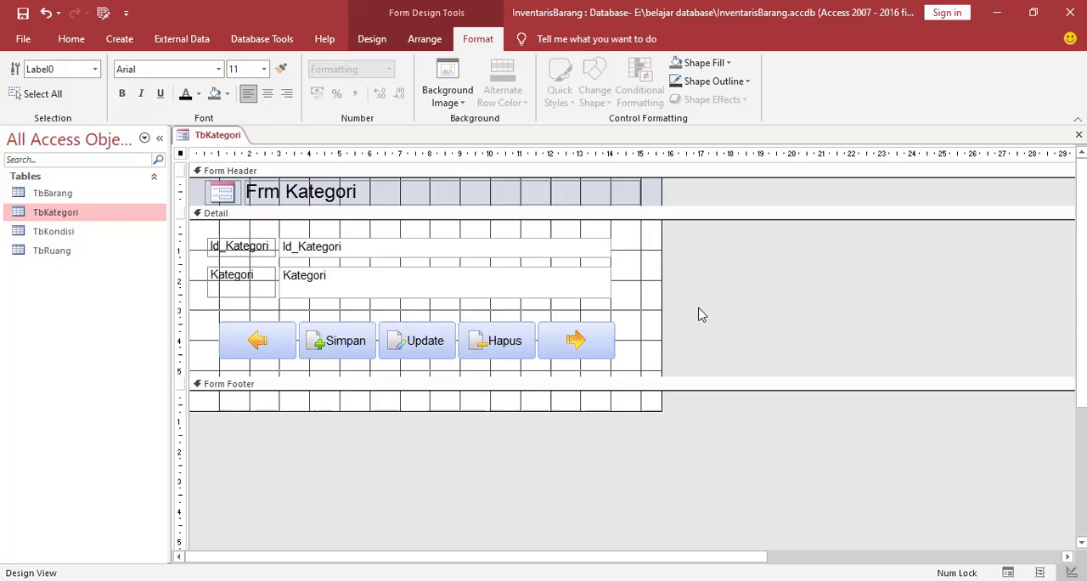
{"action": "left_click", "coordinate": [421, 396]}
{"action": "left_click_drag", "start_coordinate": [422, 374], "coordinate": [422, 382]}
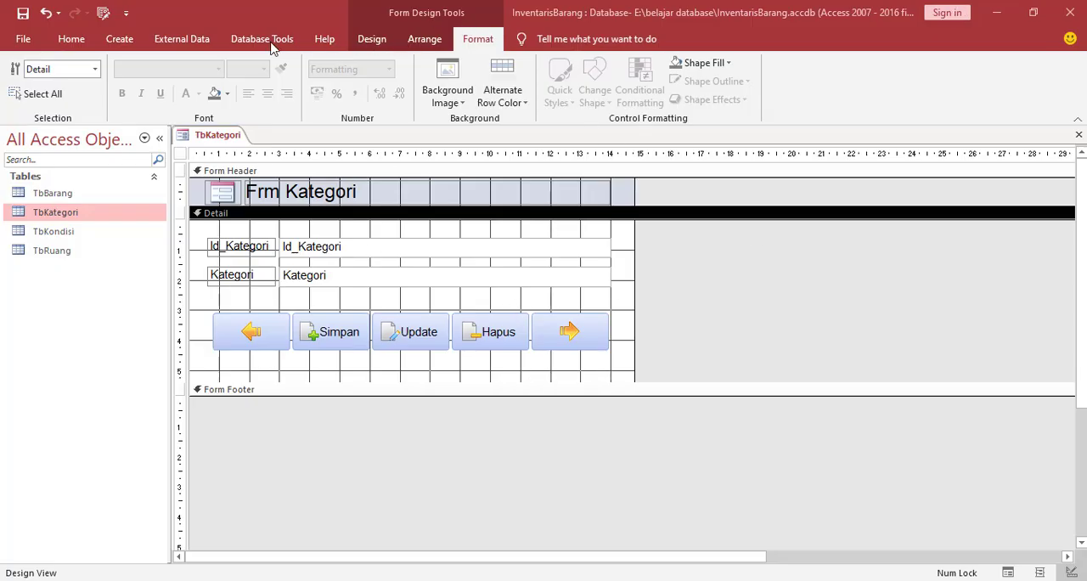
Set the Detail section's back color to the blue theme color Accent 5
{"action": "left_click", "coordinate": [371, 40]}
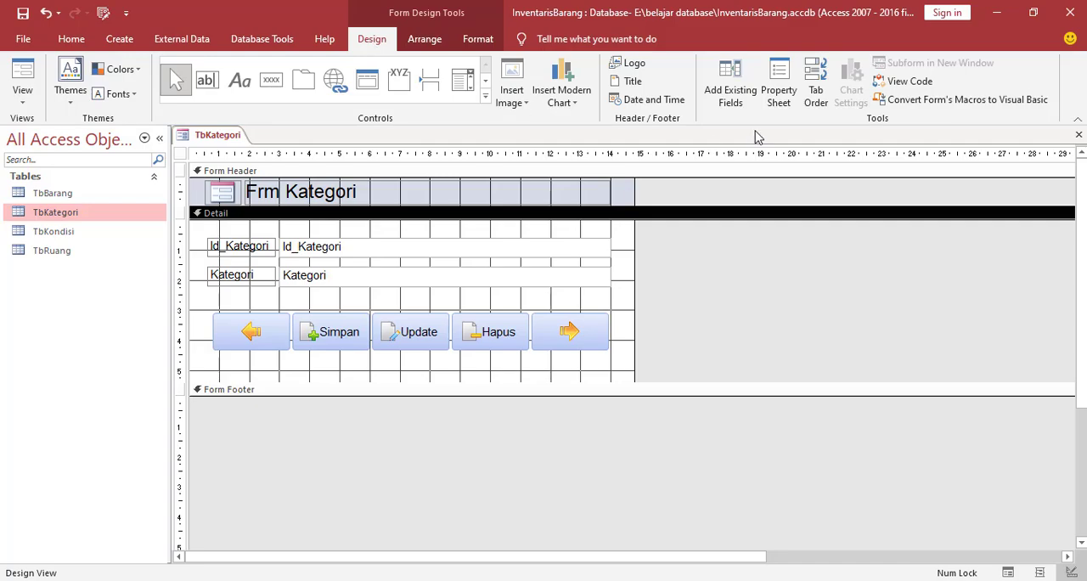
{"action": "left_click", "coordinate": [779, 88]}
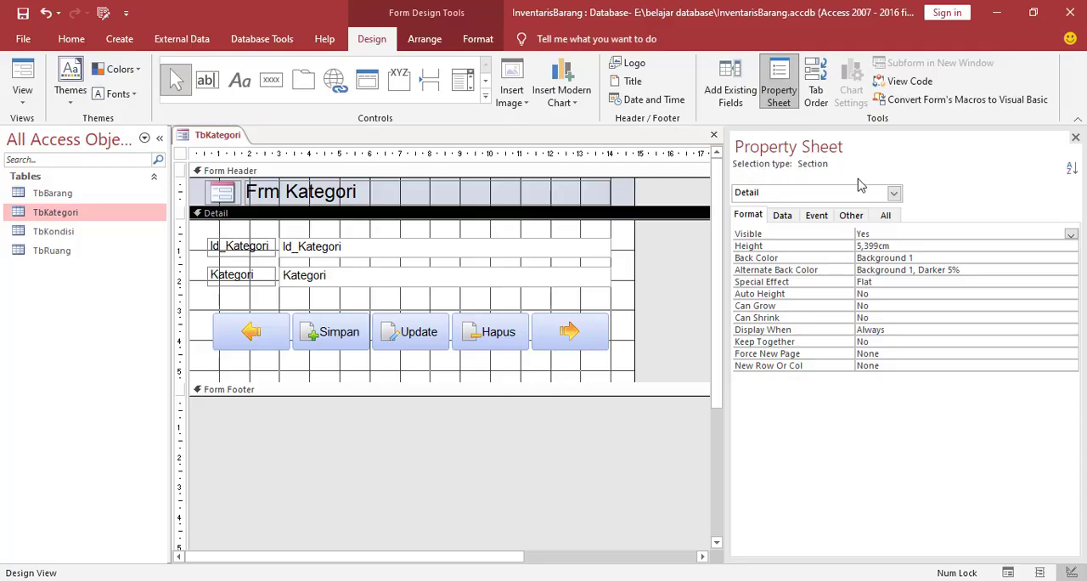
{"action": "left_click", "coordinate": [893, 193]}
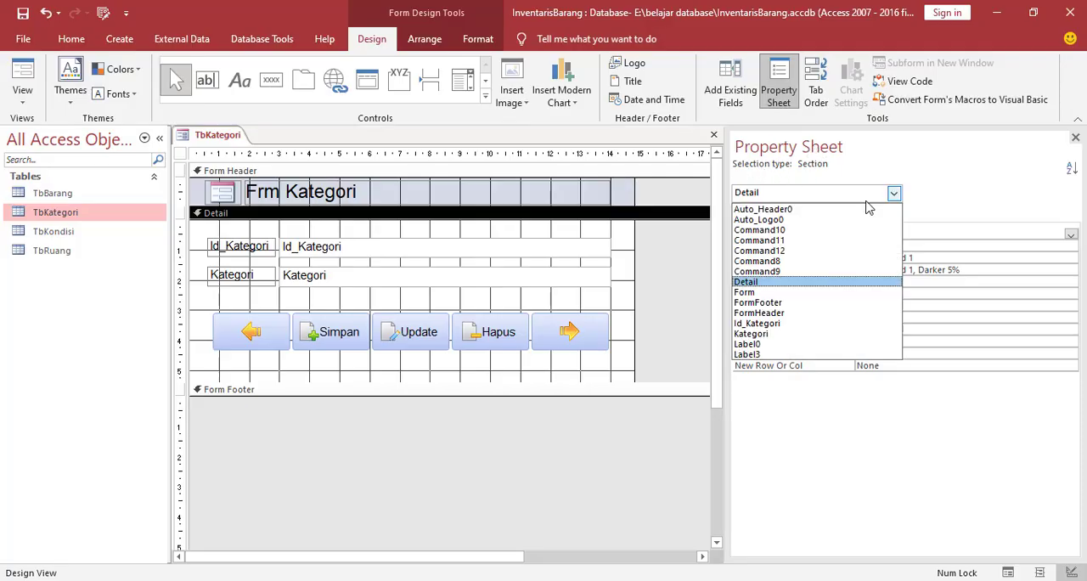
{"action": "left_click", "coordinate": [754, 283]}
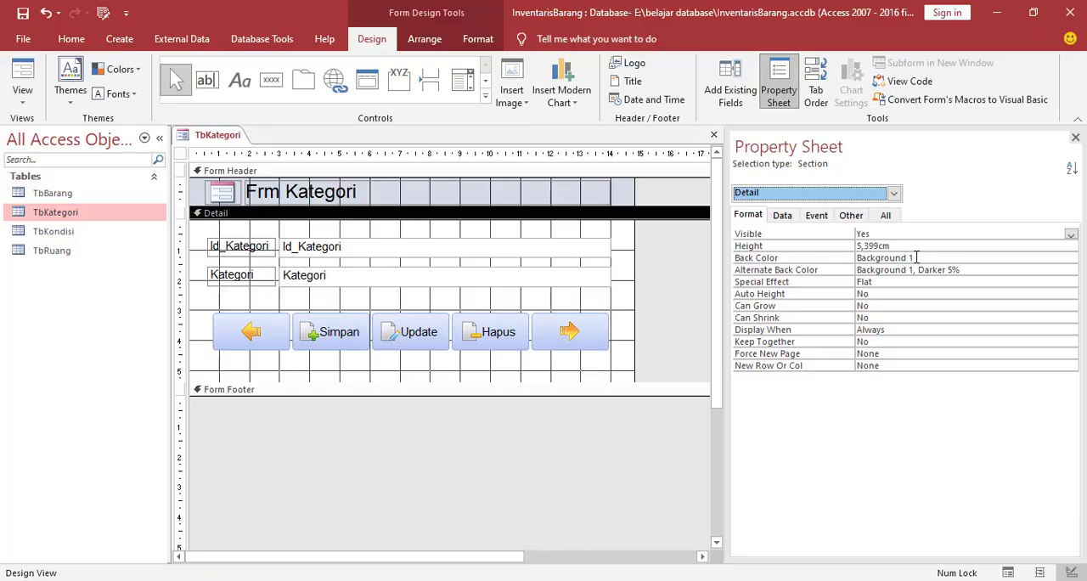
{"action": "left_click", "coordinate": [953, 259]}
{"action": "left_click", "coordinate": [1057, 257]}
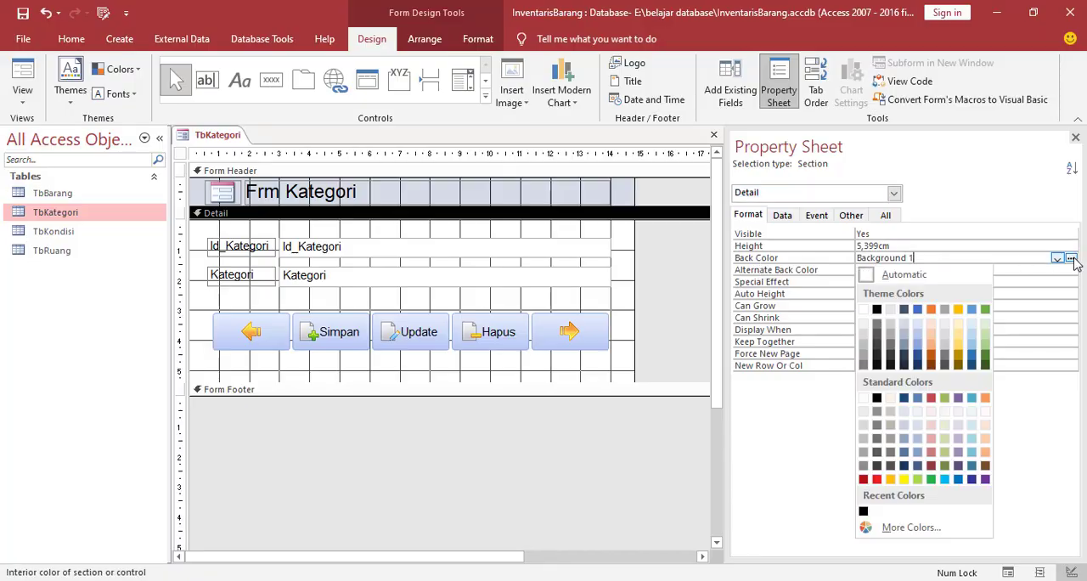
{"action": "left_click", "coordinate": [972, 310]}
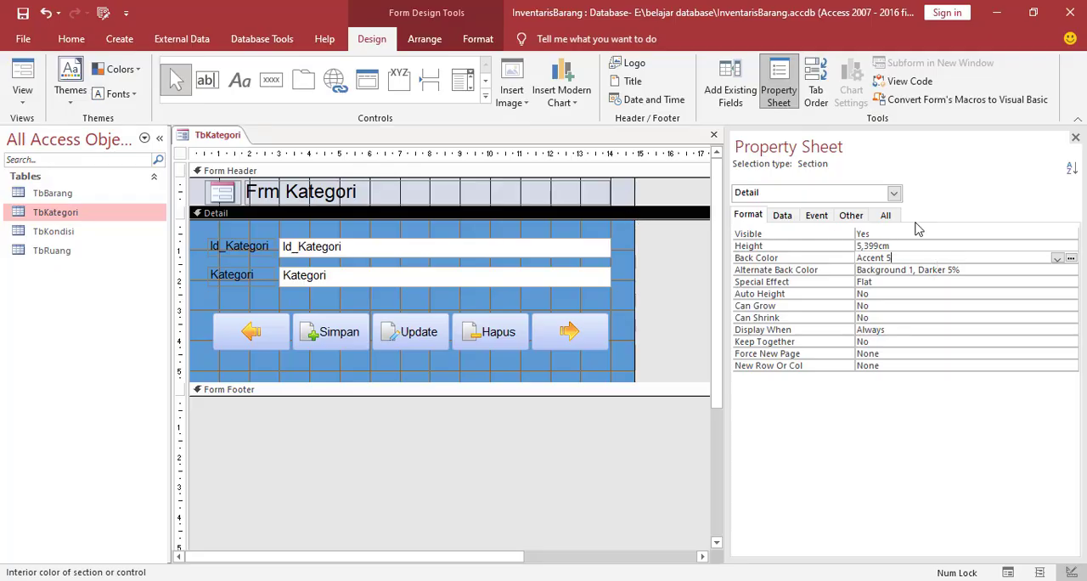
Set the form header's back color to the green theme color Accent 6
{"action": "left_click", "coordinate": [895, 194]}
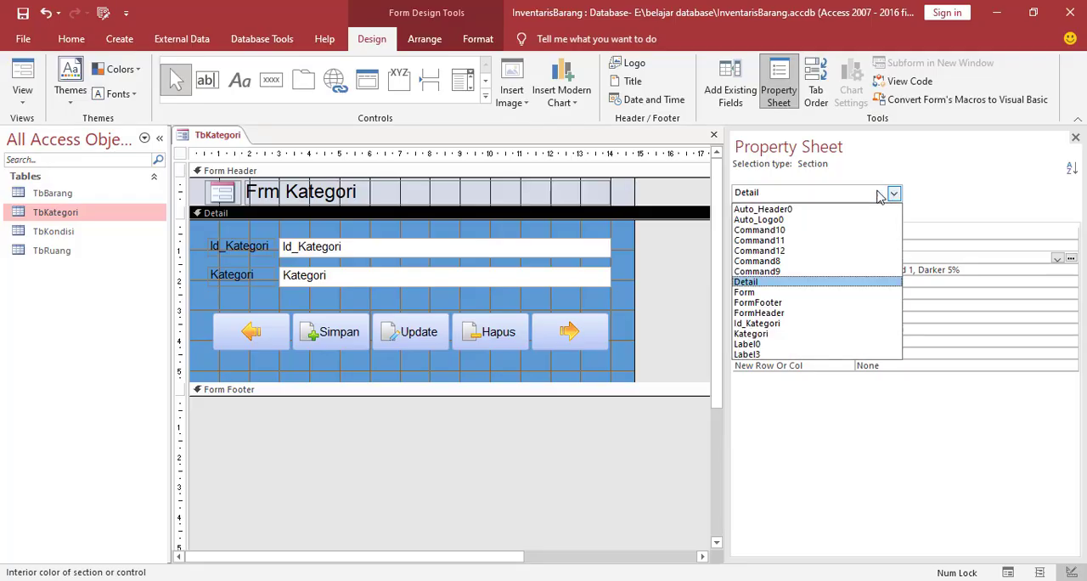
{"action": "left_click", "coordinate": [759, 304]}
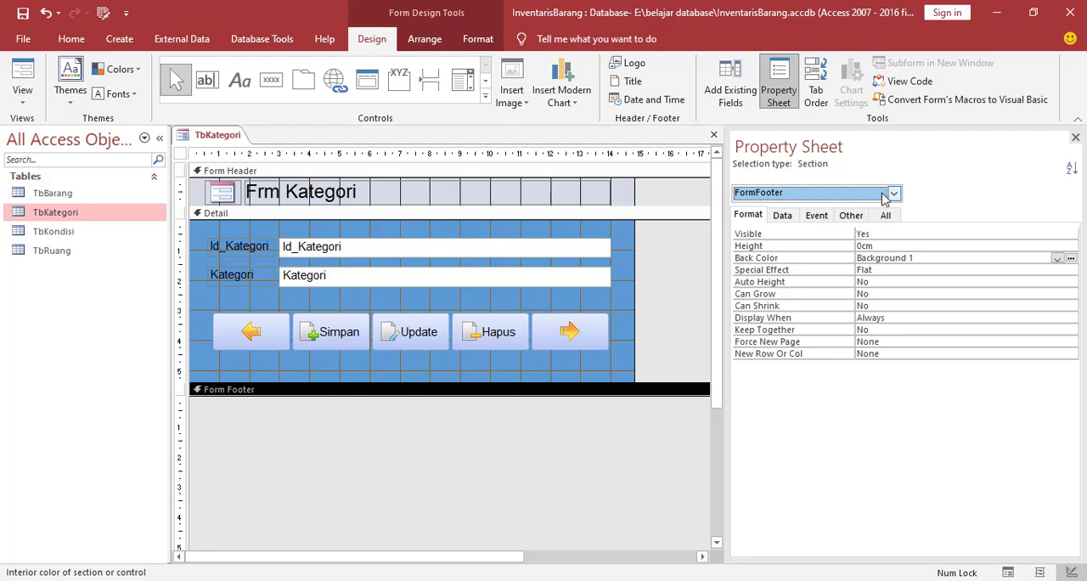
{"action": "left_click", "coordinate": [894, 194]}
{"action": "left_click", "coordinate": [769, 312]}
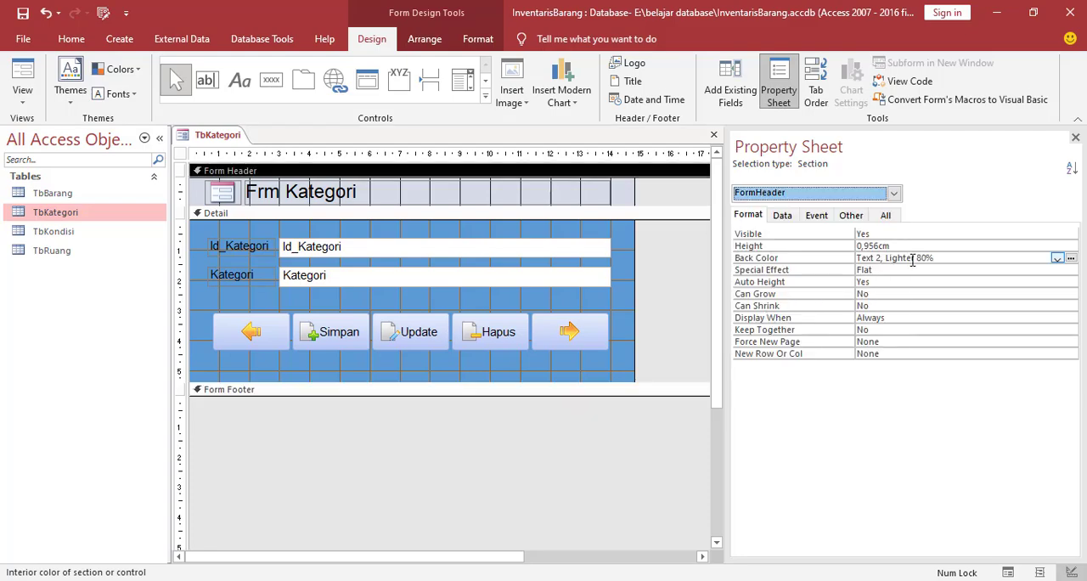
{"action": "left_click", "coordinate": [1072, 257]}
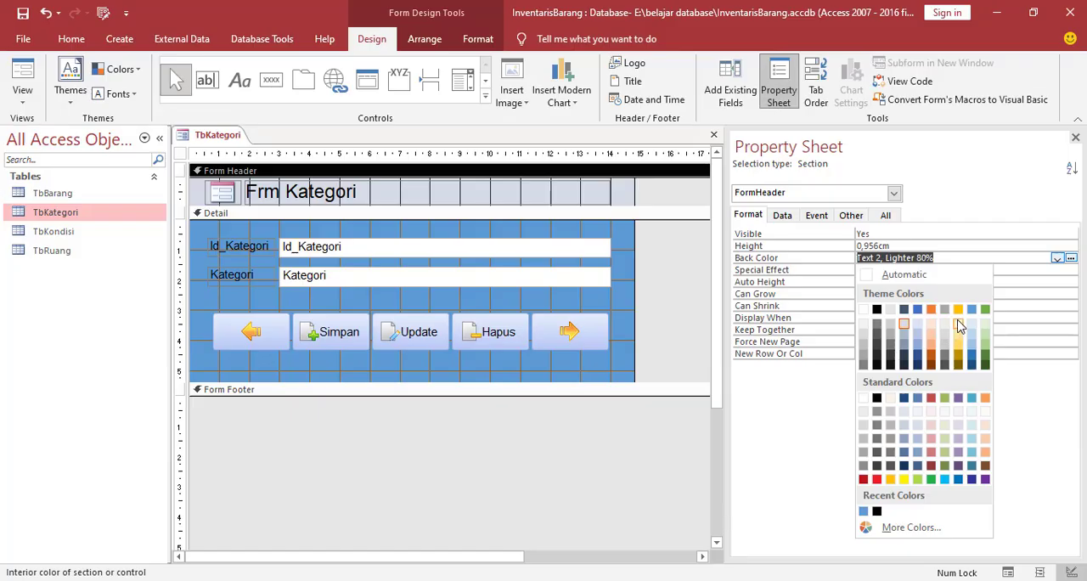
{"action": "left_click", "coordinate": [985, 310]}
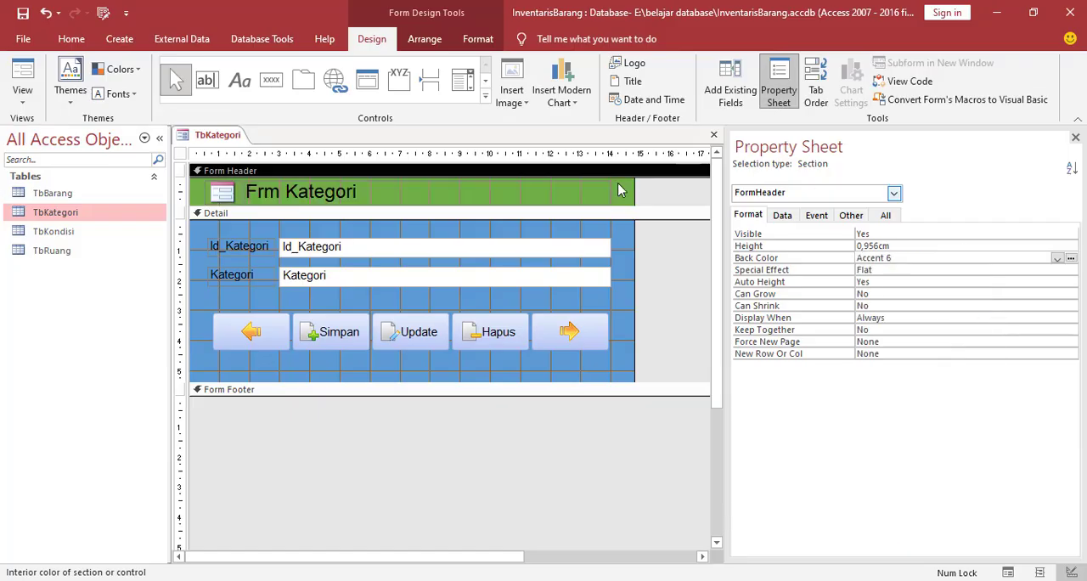
Draw a rectangle about 13.9 cm wide and 2.5 cm high around the Id_Kategori and Kategori fields
{"action": "left_click", "coordinate": [629, 265]}
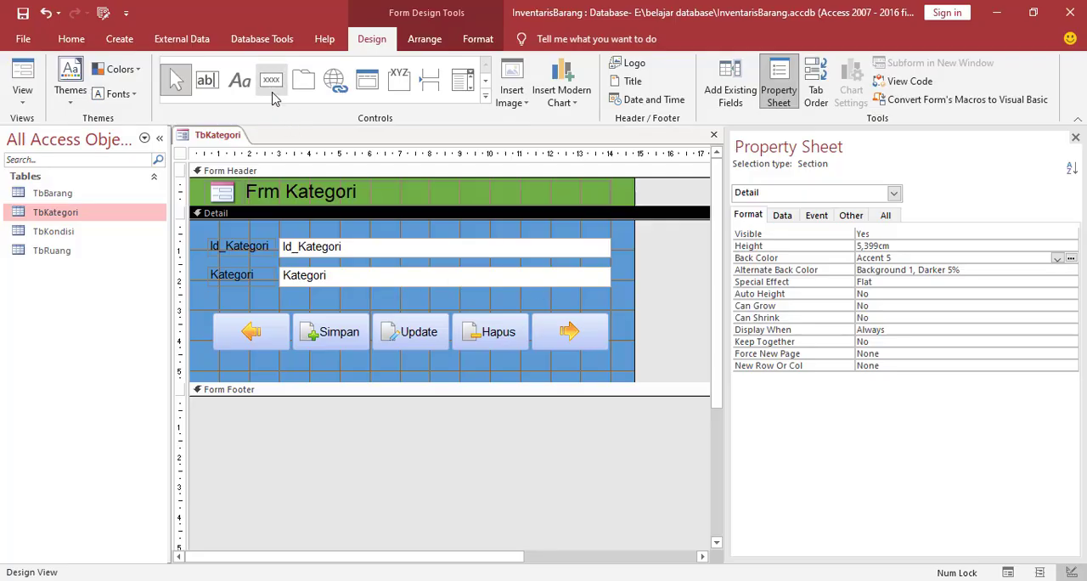
{"action": "left_click", "coordinate": [485, 98]}
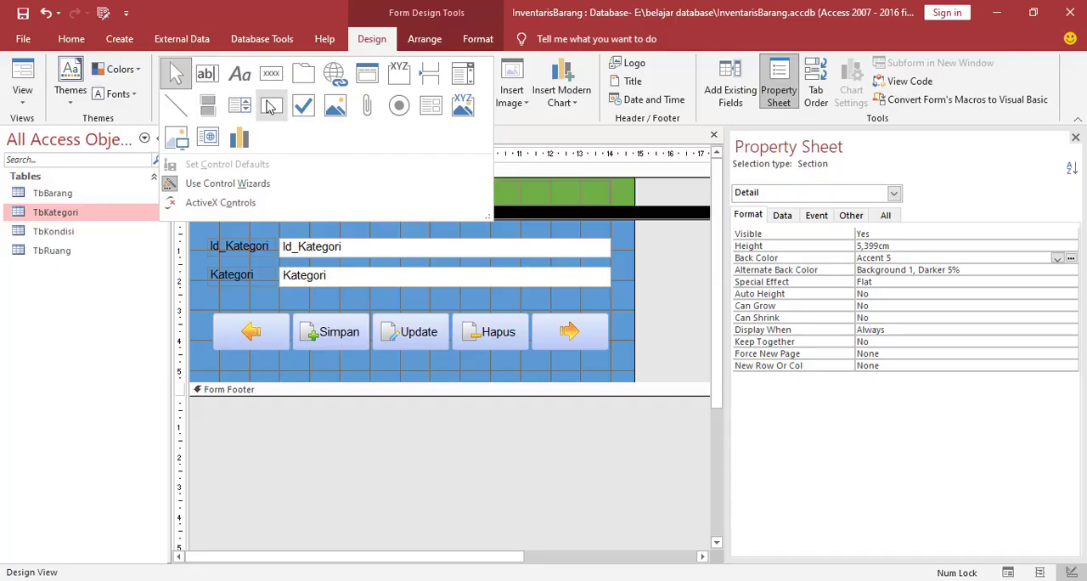
{"action": "left_click", "coordinate": [272, 113]}
{"action": "mouse_move", "coordinate": [202, 226]}
{"action": "left_mouse_down"}
{"action": "mouse_move", "coordinate": [207, 295]}
{"action": "mouse_move", "coordinate": [387, 307]}
{"action": "mouse_move", "coordinate": [621, 302]}
{"action": "left_mouse_up"}
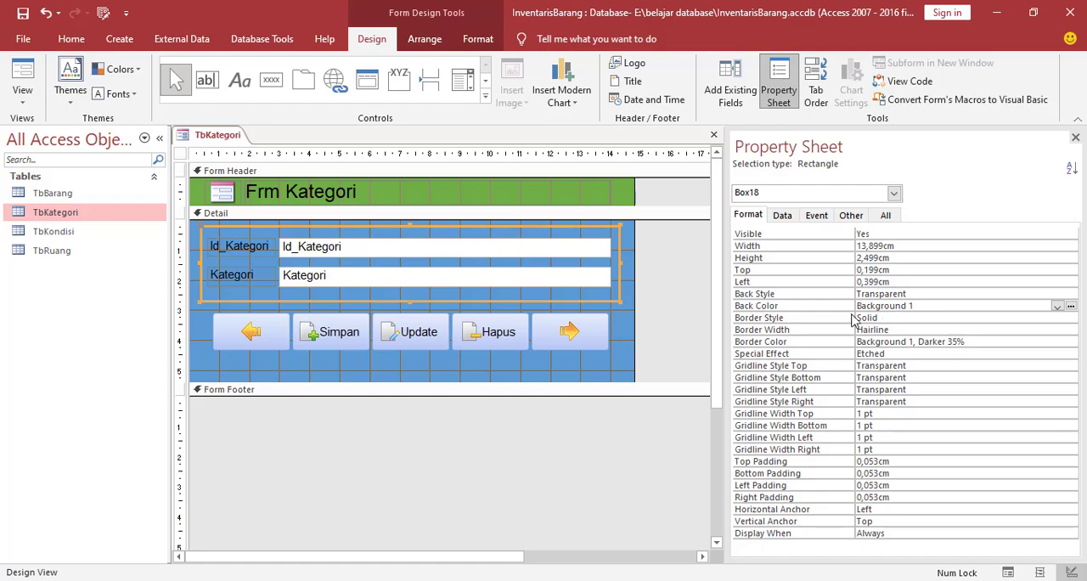
Fill the rectangle with the white theme color Background 1 and send it behind the field labels and text boxes
{"action": "left_click", "coordinate": [923, 306]}
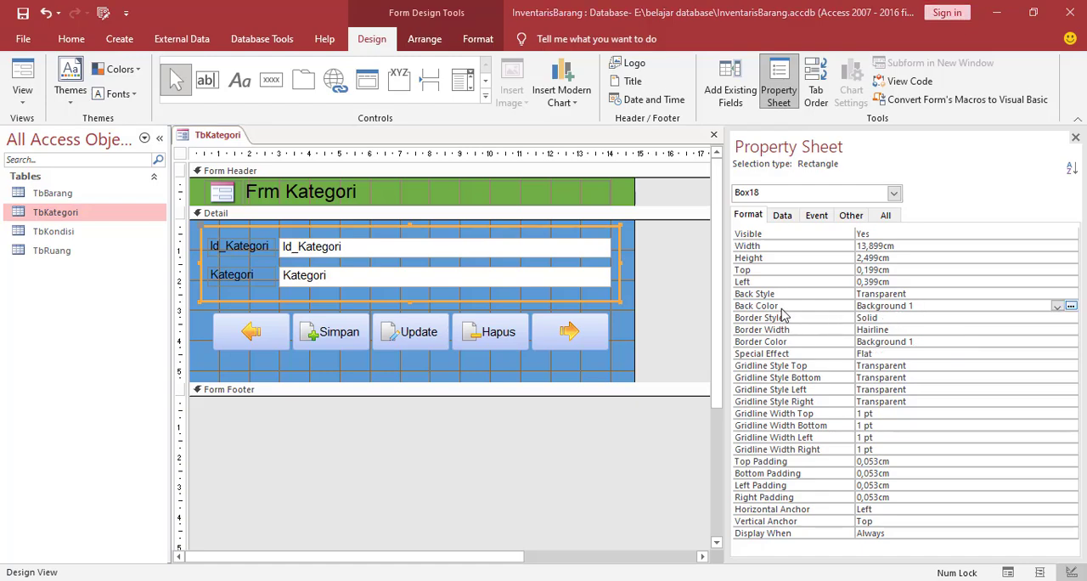
{"action": "left_click", "coordinate": [1071, 306]}
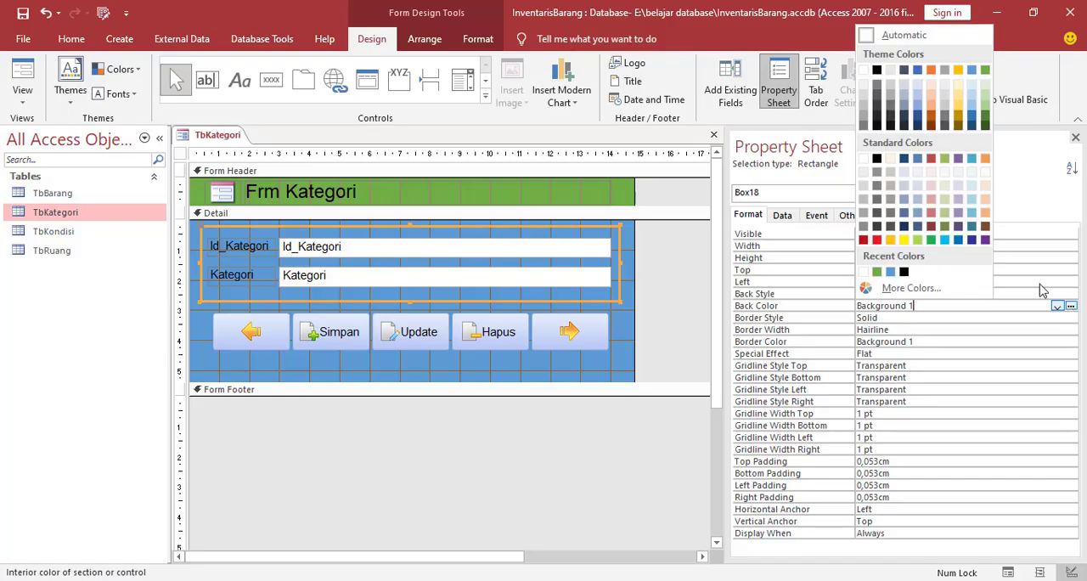
{"action": "left_click", "coordinate": [864, 71]}
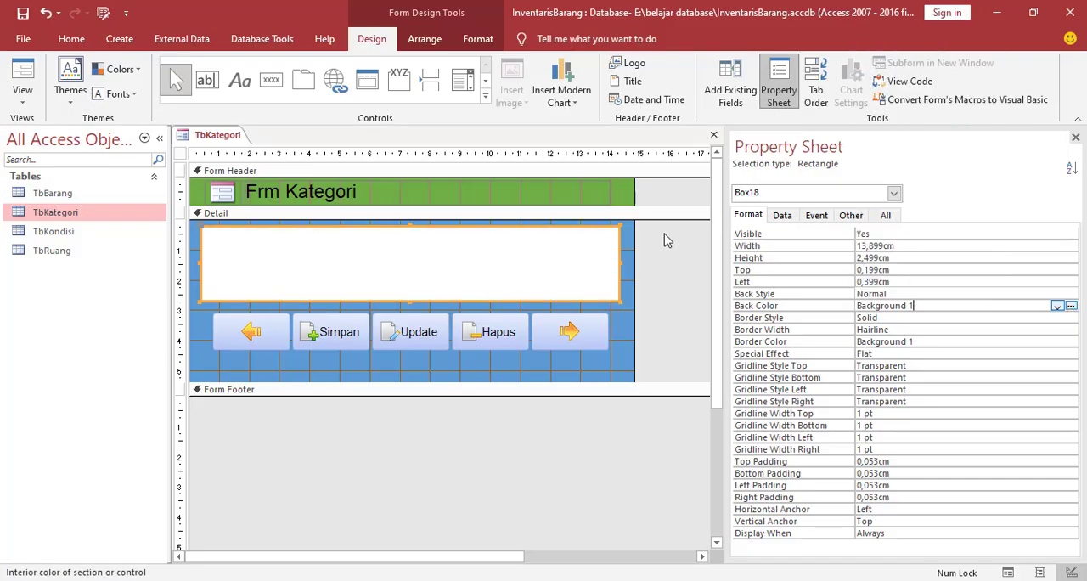
{"action": "right_click", "coordinate": [448, 269]}
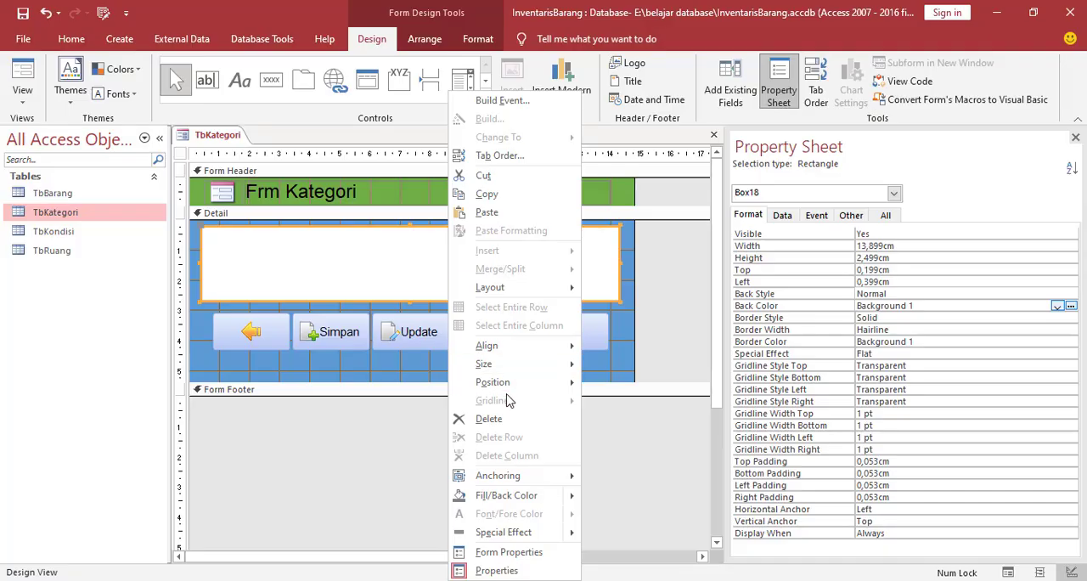
{"action": "mouse_move", "coordinate": [507, 389]}
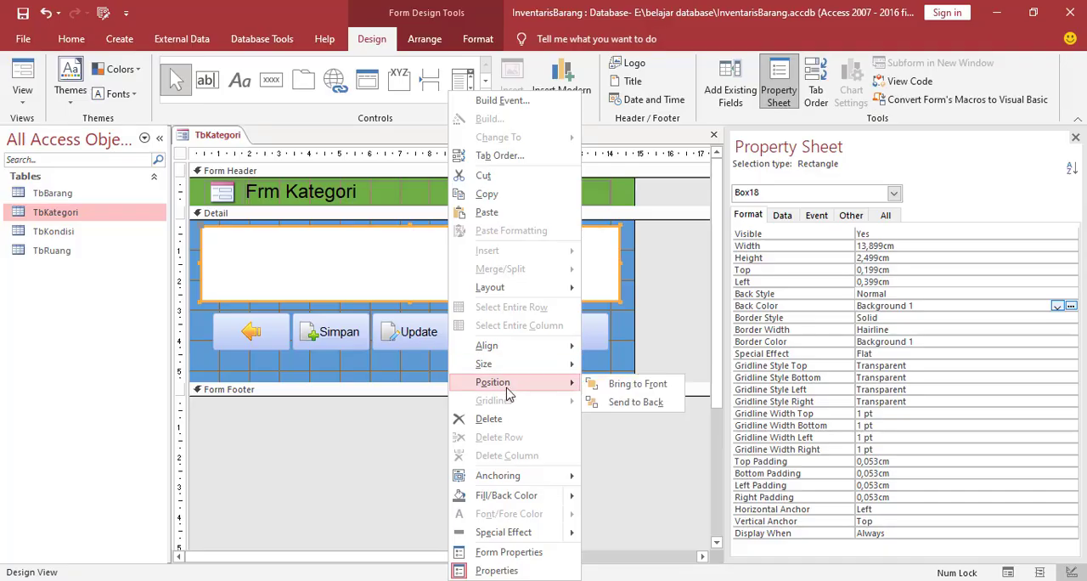
{"action": "left_click", "coordinate": [624, 402]}
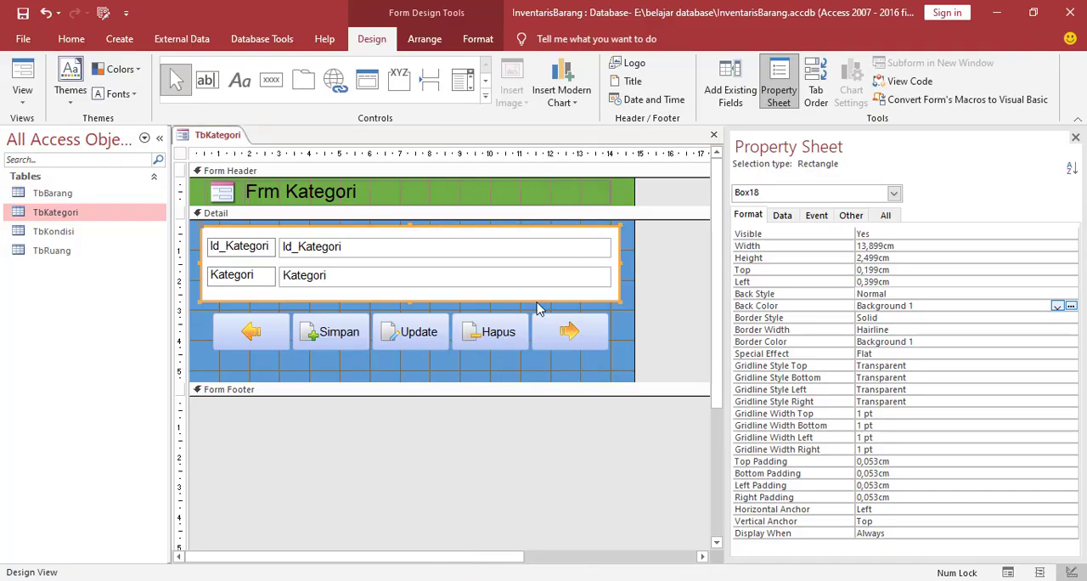
Save the form as FKategori
{"action": "left_click", "coordinate": [620, 335]}
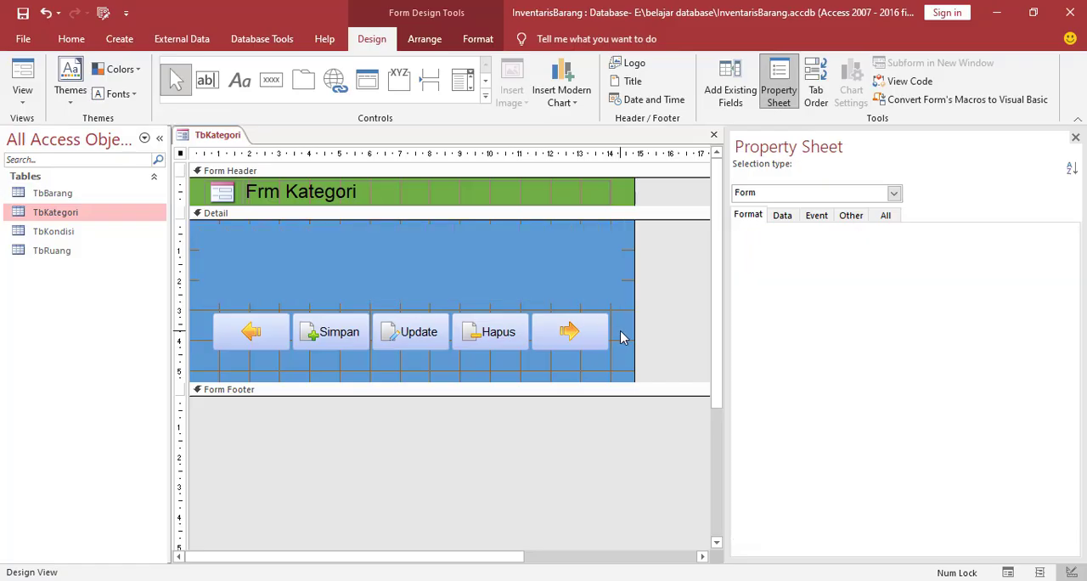
{"action": "key", "text": "ctrl+s"}
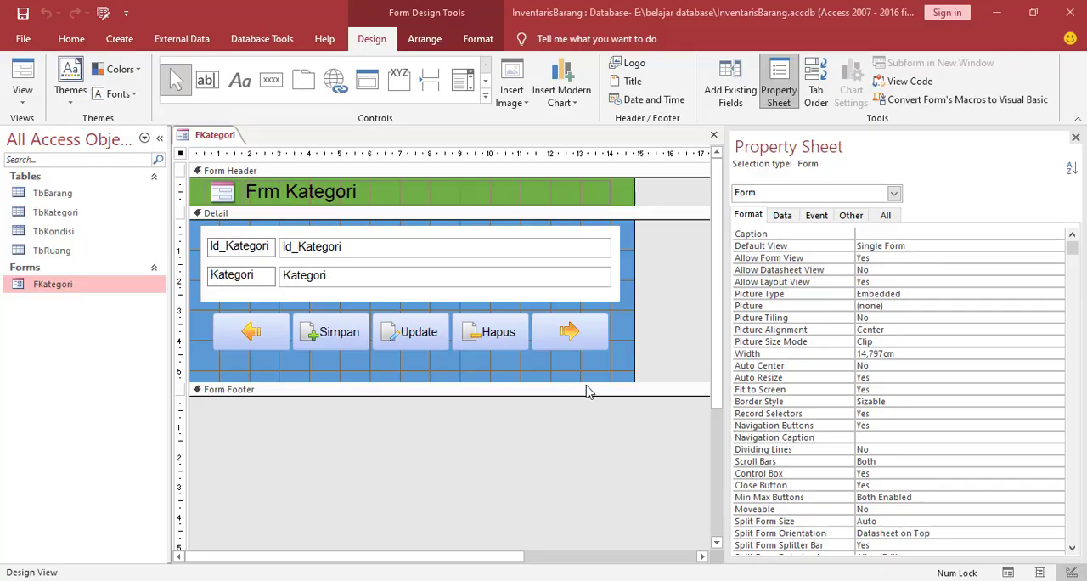
Set the form's Pop Up and Modal properties to Yes
{"action": "left_click", "coordinate": [895, 194]}
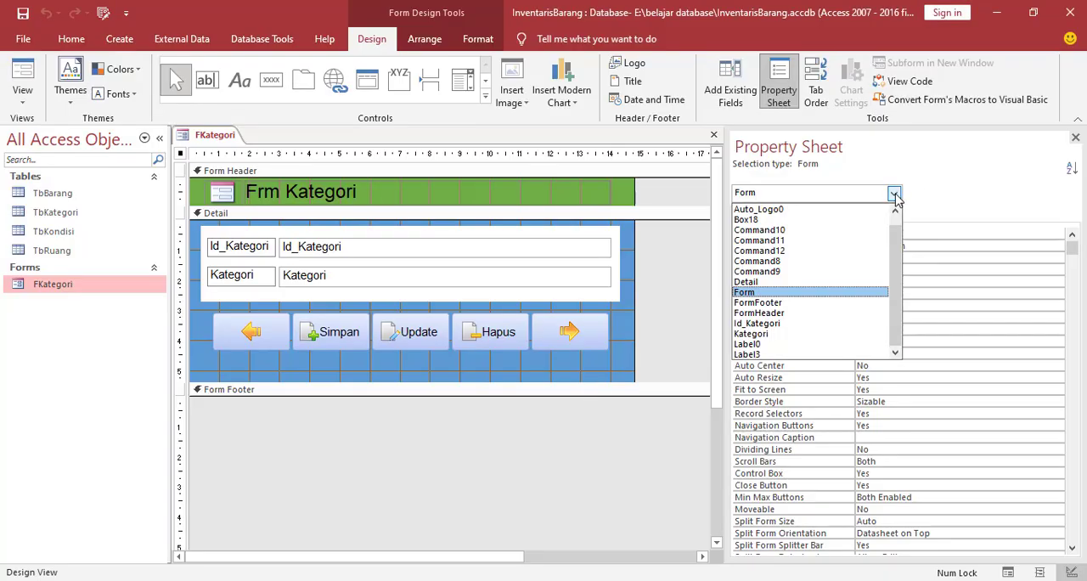
{"action": "left_click", "coordinate": [747, 293]}
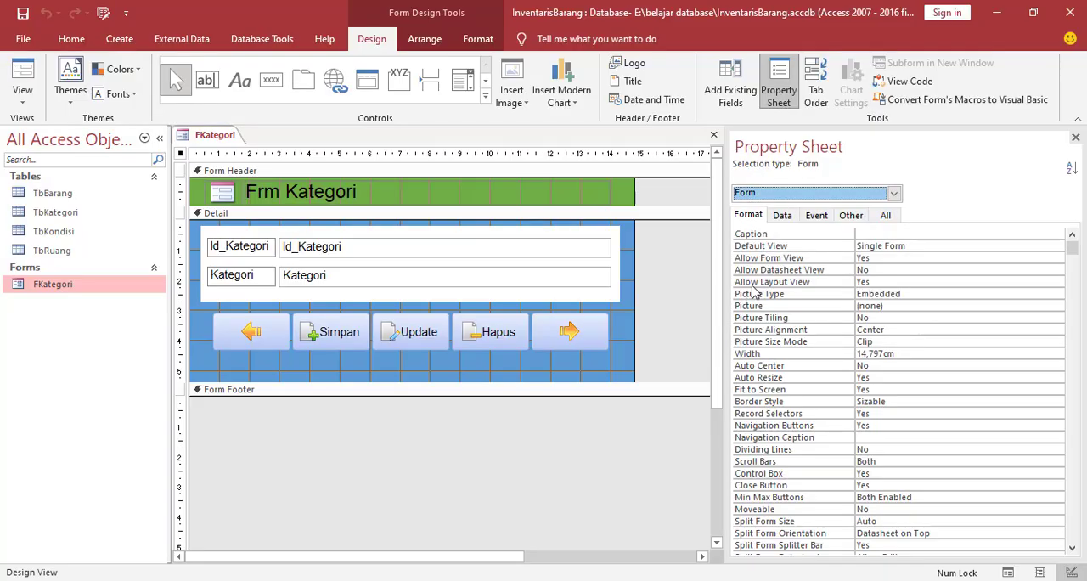
{"action": "left_click", "coordinate": [850, 216]}
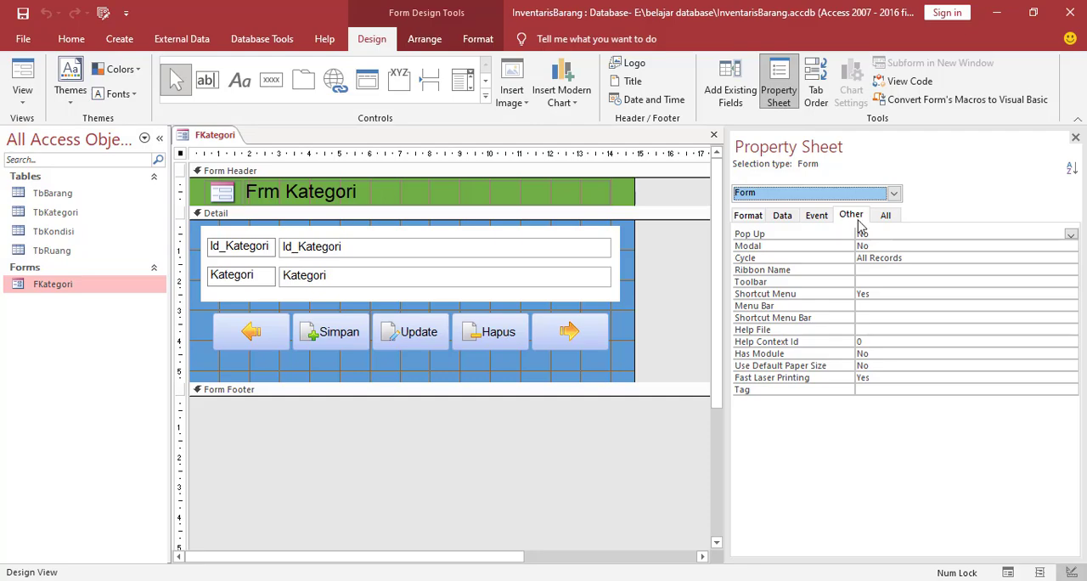
{"action": "left_click", "coordinate": [1072, 235]}
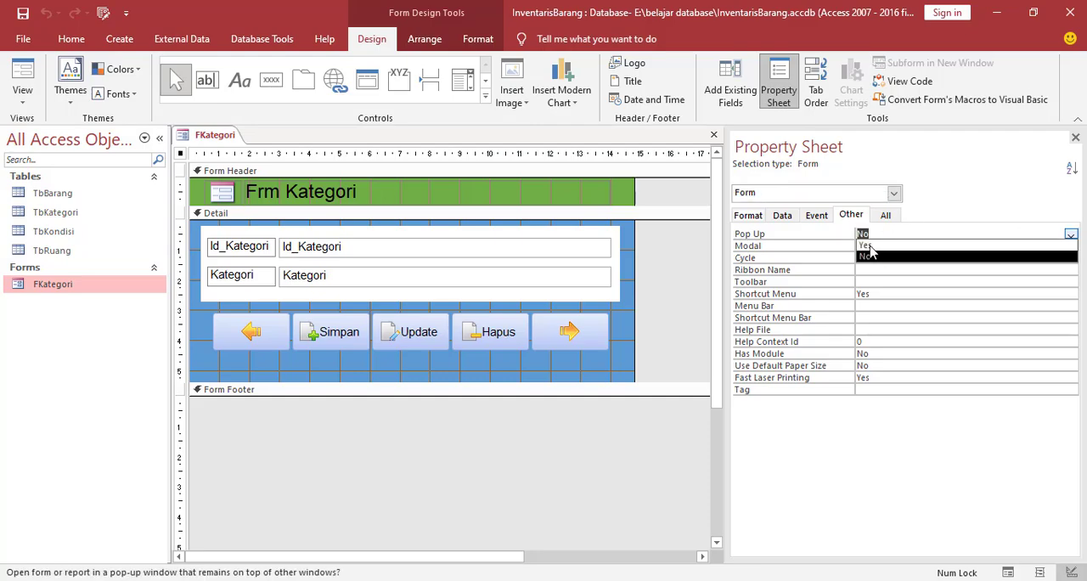
{"action": "left_click", "coordinate": [864, 246]}
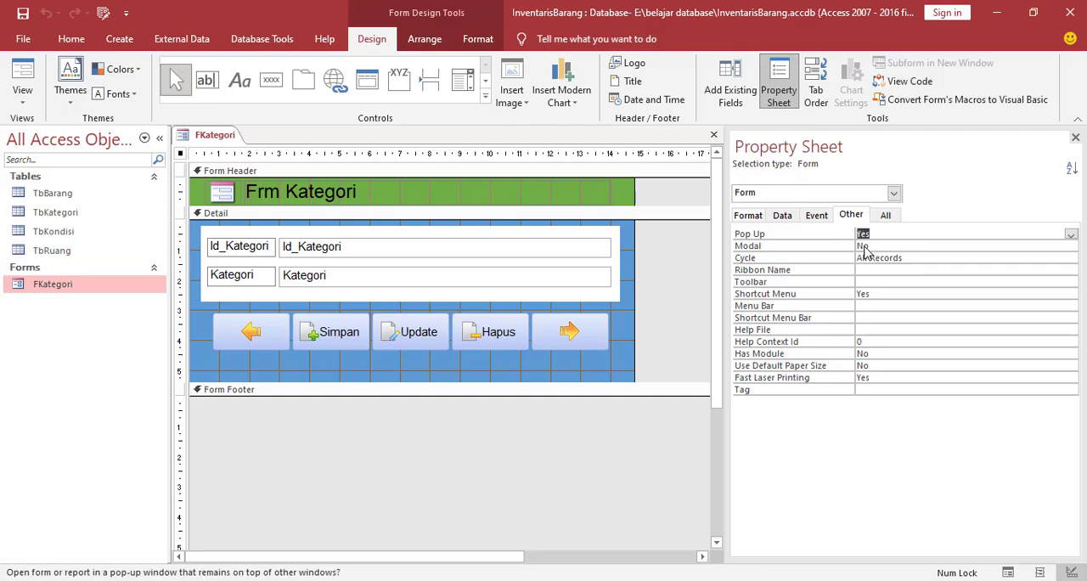
{"action": "left_click", "coordinate": [878, 246]}
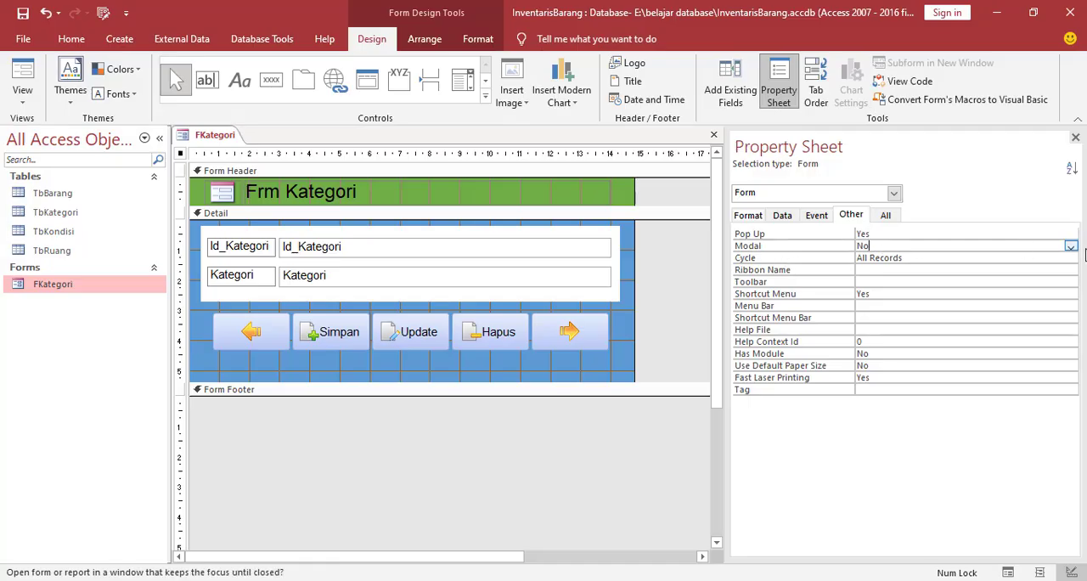
{"action": "left_click", "coordinate": [1071, 247]}
{"action": "left_click", "coordinate": [894, 259]}
Set the form's Auto Center property to Yes
{"action": "left_click", "coordinate": [748, 215]}
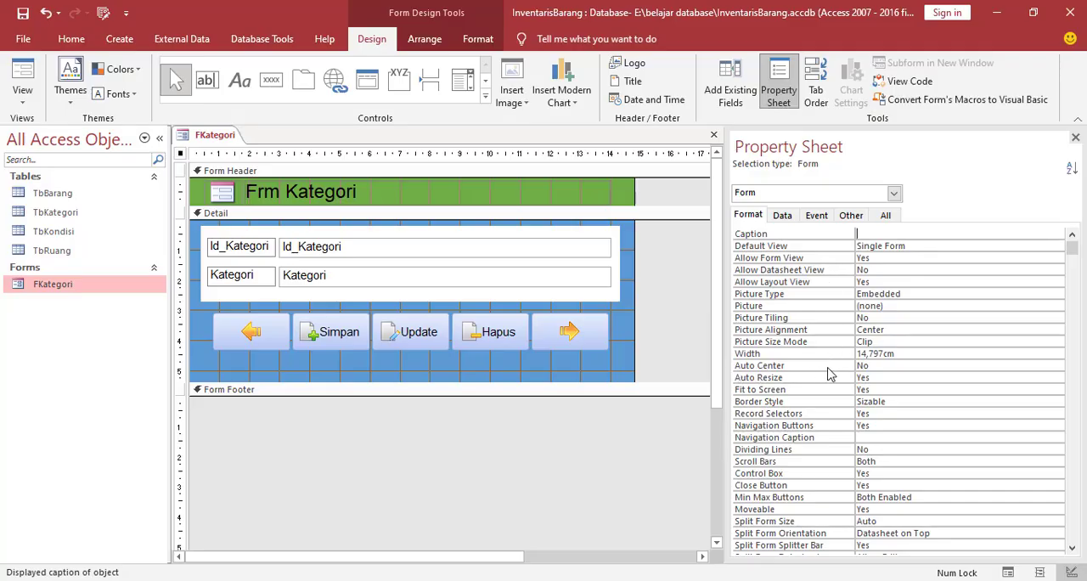
{"action": "left_click", "coordinate": [879, 366]}
{"action": "left_click", "coordinate": [1058, 366]}
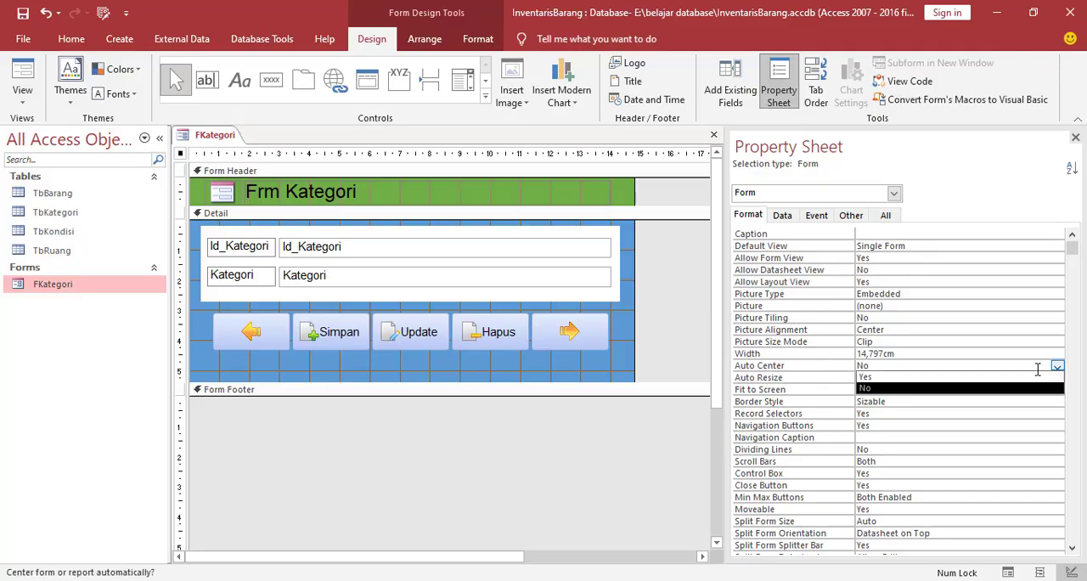
{"action": "left_click", "coordinate": [875, 377]}
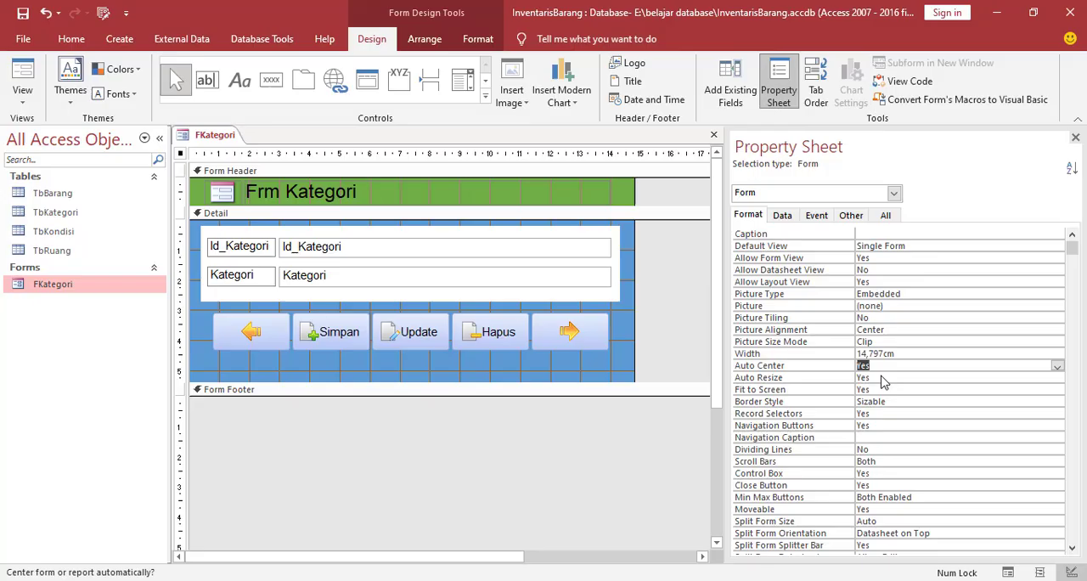
Set the form's Navigation Buttons and Record Selectors properties to No and save the form
{"action": "left_click", "coordinate": [885, 427]}
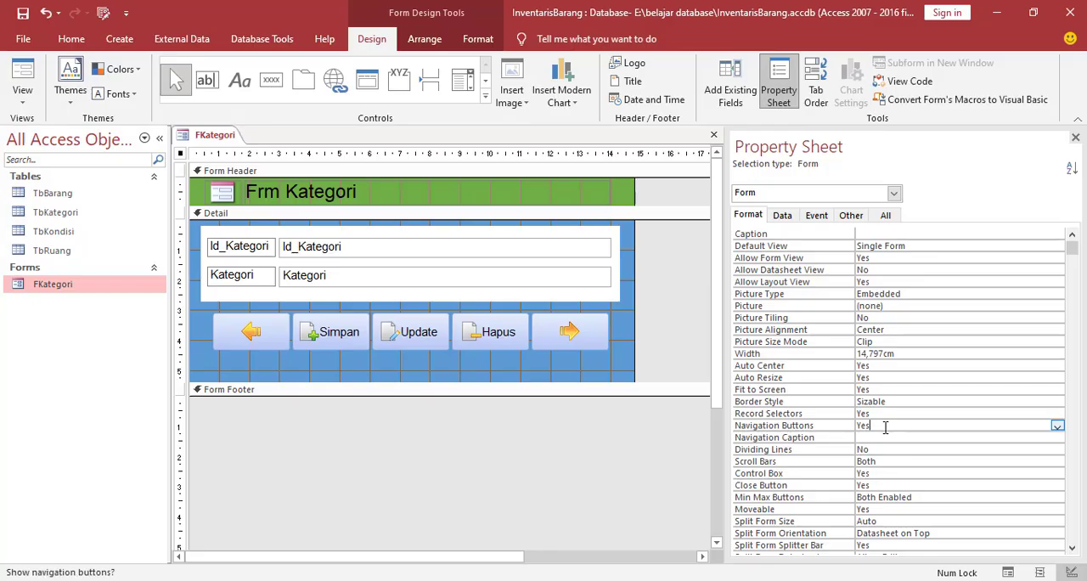
{"action": "left_click", "coordinate": [1057, 426]}
{"action": "left_click", "coordinate": [878, 451]}
{"action": "left_click", "coordinate": [883, 414]}
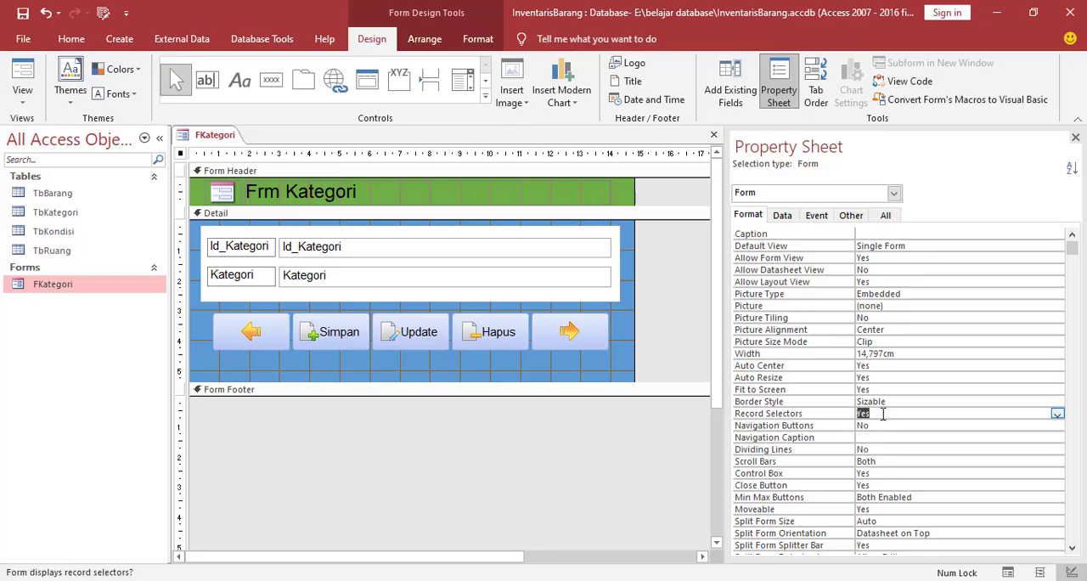
{"action": "left_click", "coordinate": [1058, 414]}
{"action": "left_click", "coordinate": [866, 436]}
{"action": "right_click", "coordinate": [213, 143]}
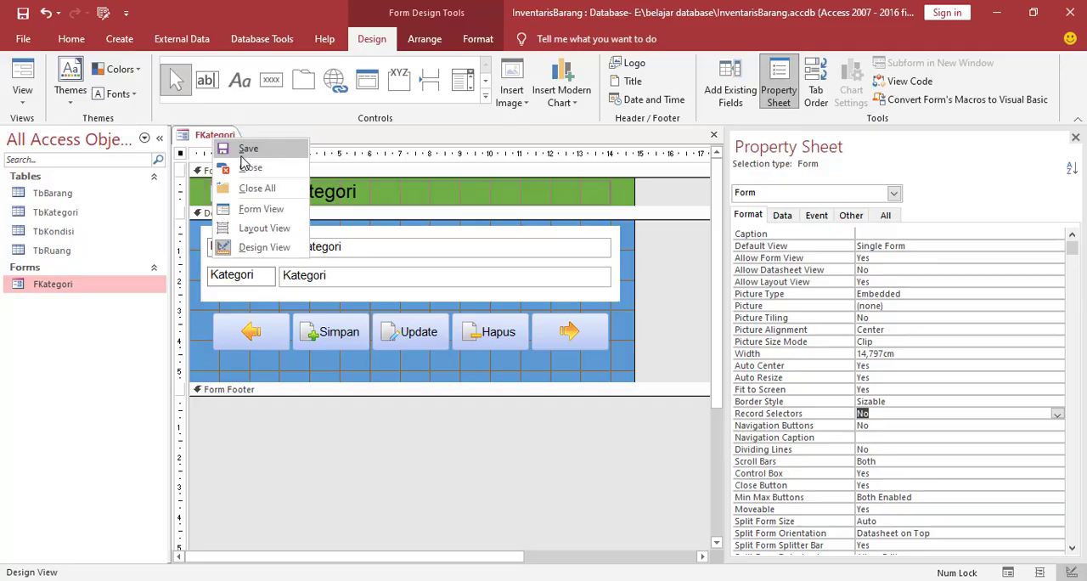
{"action": "left_click", "coordinate": [242, 155]}
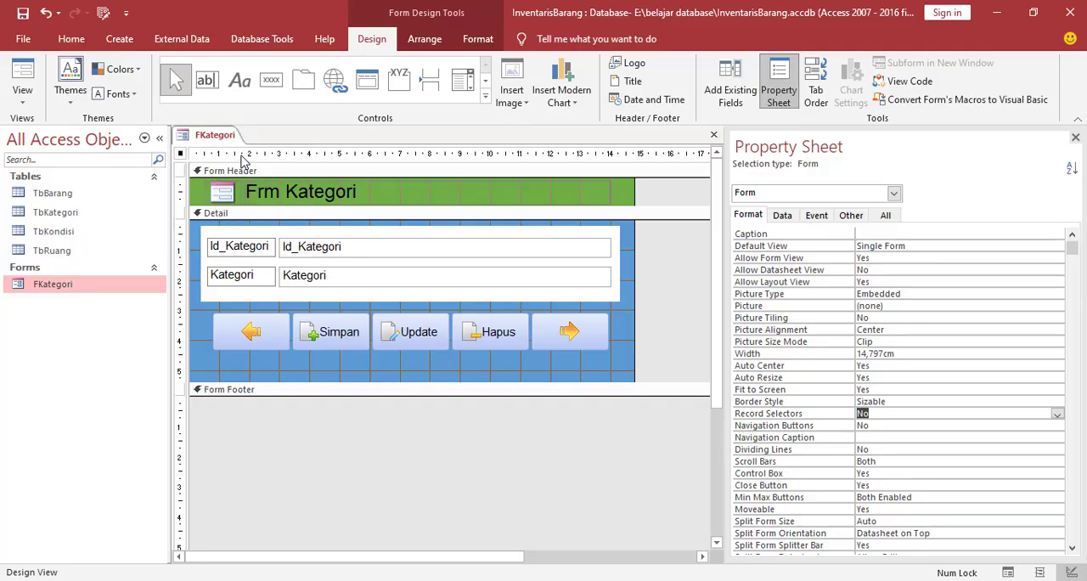
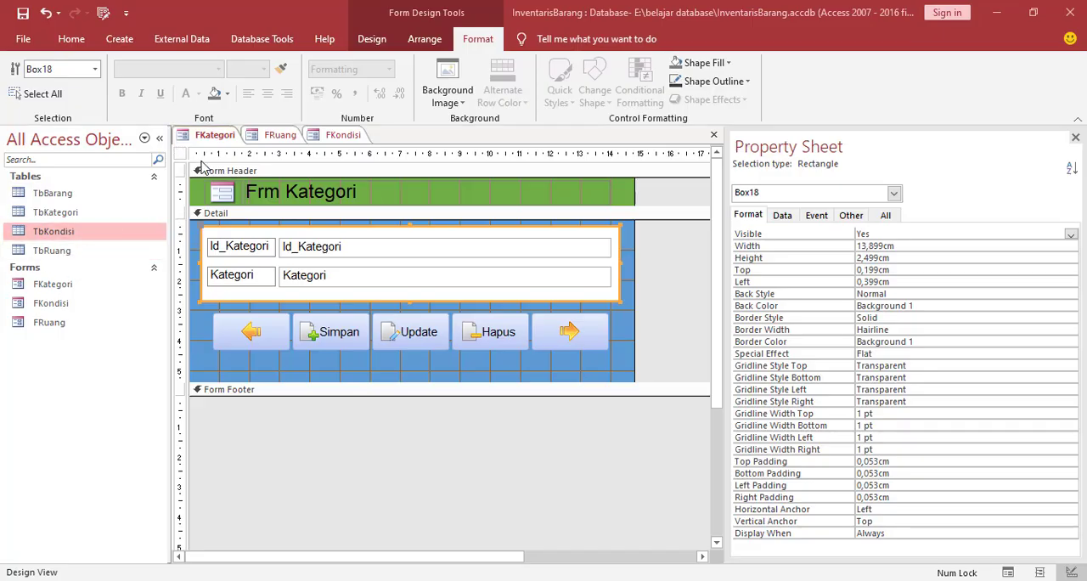
Shift the row of command buttons on the FKondisi form slightly down, away from the white box
{"action": "left_click", "coordinate": [280, 136]}
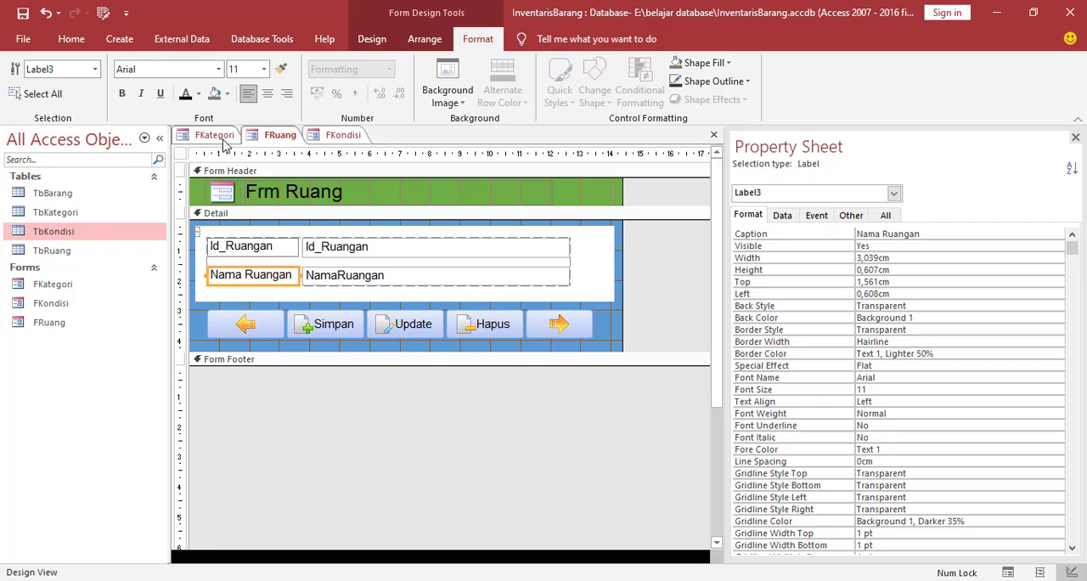
{"action": "left_click", "coordinate": [340, 135]}
{"action": "left_click", "coordinate": [280, 135]}
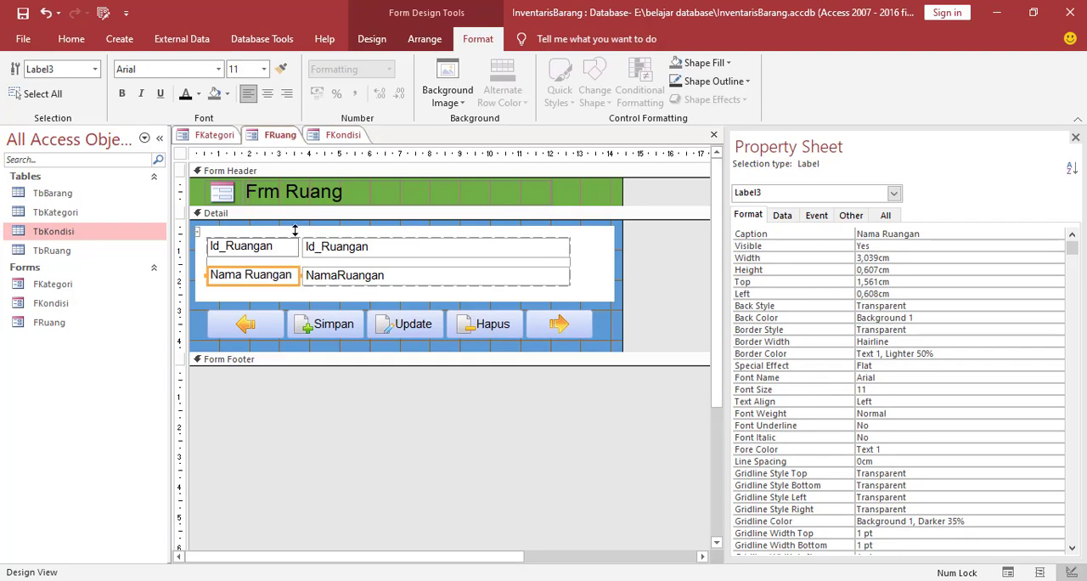
{"action": "left_click", "coordinate": [345, 139]}
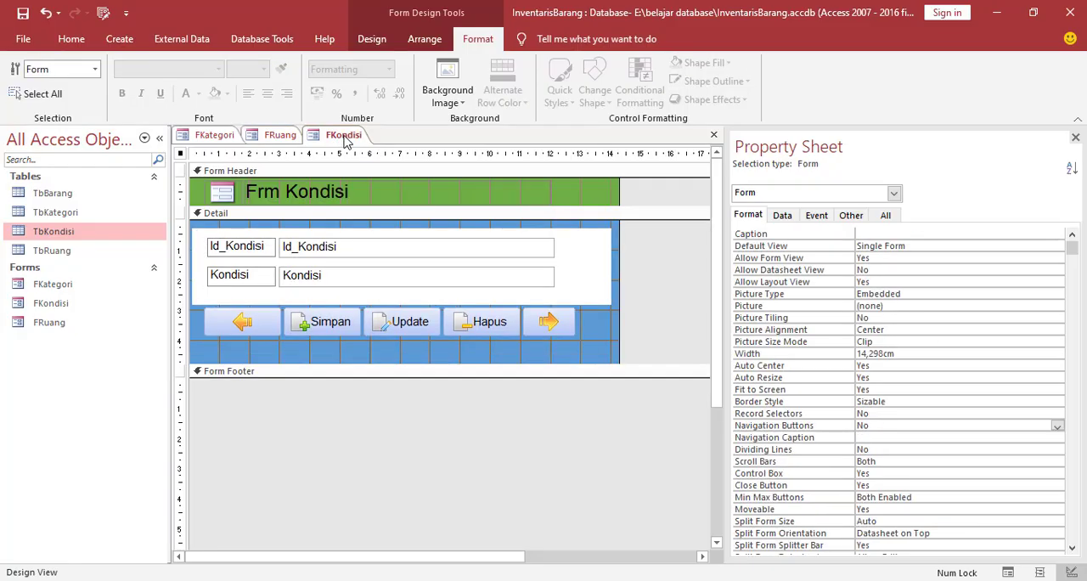
{"action": "left_click", "coordinate": [241, 333]}
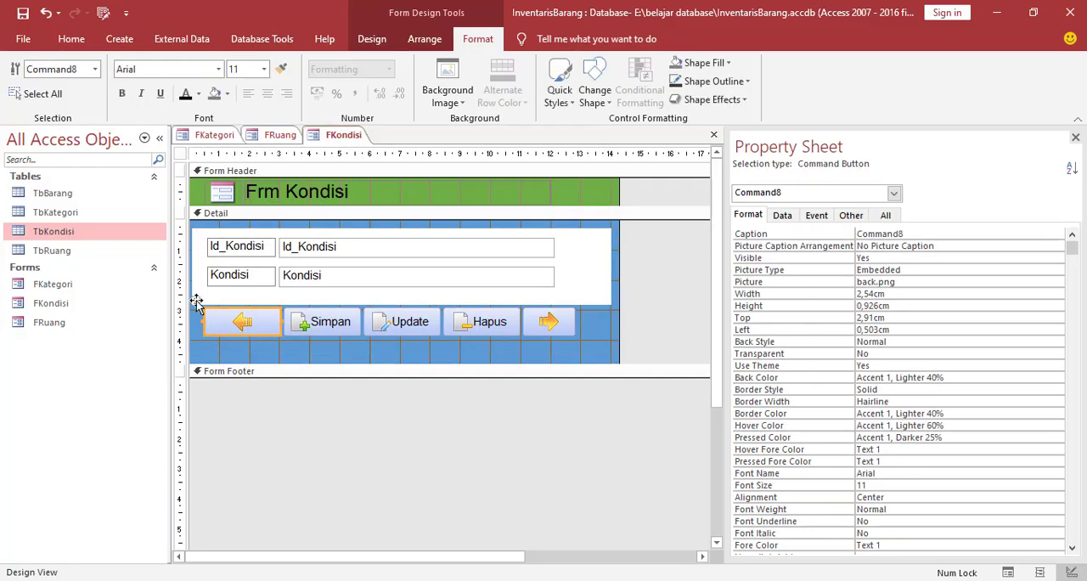
{"action": "left_click_drag", "start_coordinate": [197, 306], "coordinate": [196, 314]}
Shift the row of command buttons on the FRuang form slightly to the left
{"action": "left_click", "coordinate": [282, 137]}
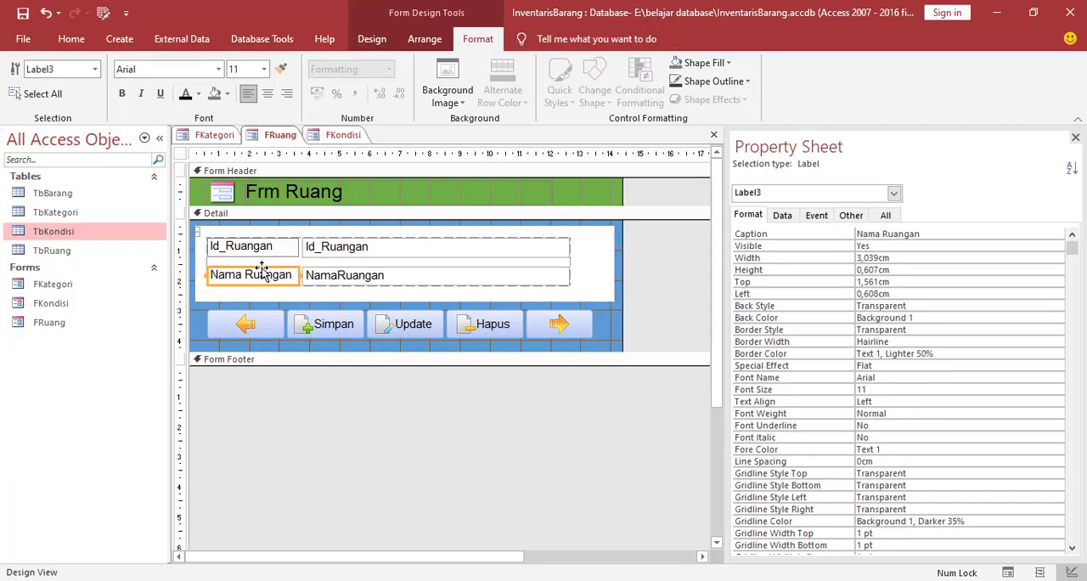
{"action": "left_click", "coordinate": [244, 334]}
{"action": "left_click", "coordinate": [195, 303]}
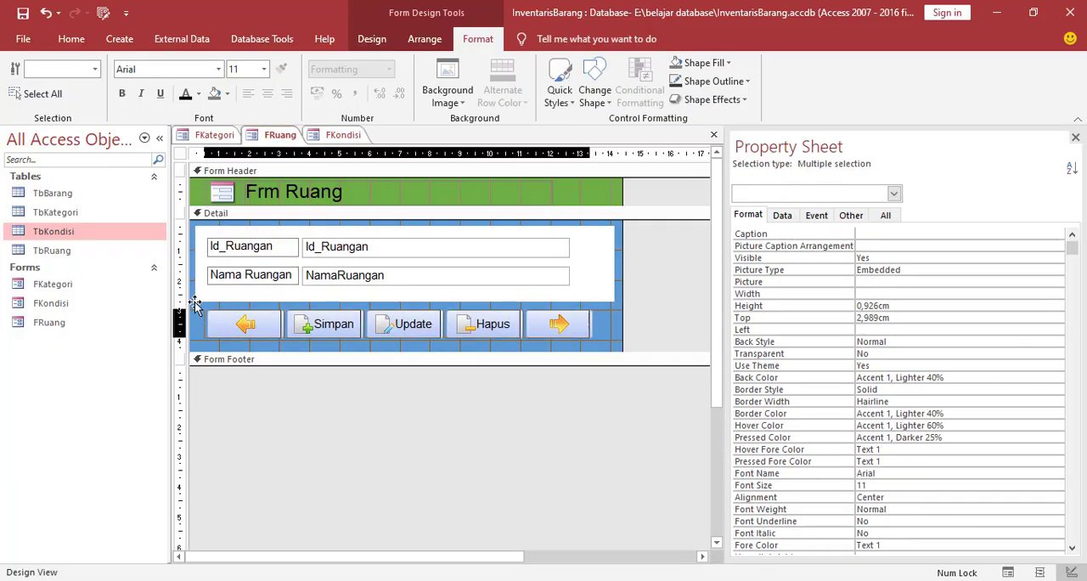
{"action": "left_click_drag", "start_coordinate": [195, 303], "coordinate": [194, 302]}
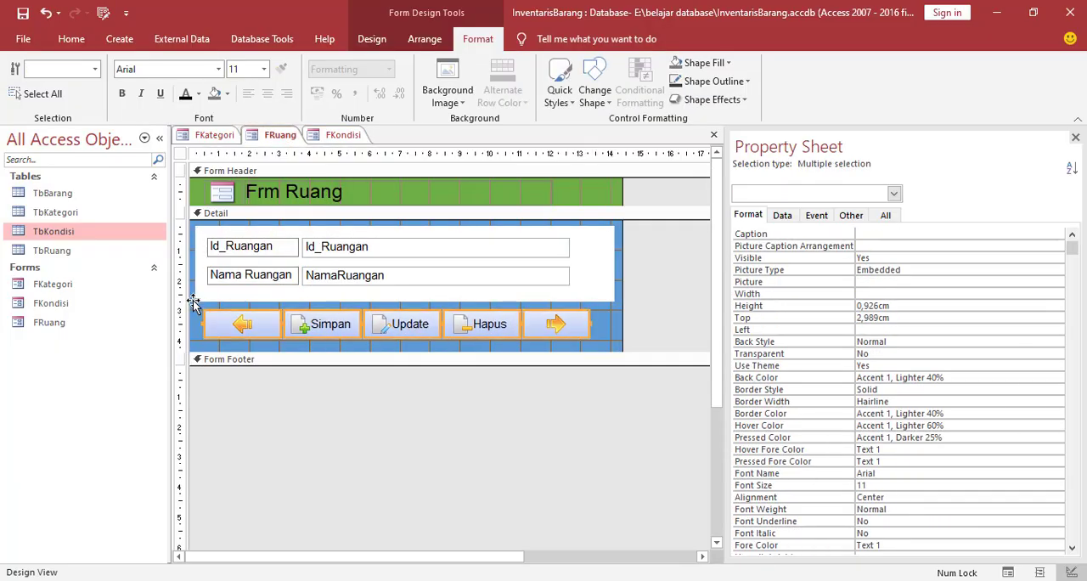
Save the layout changes on the FRuang and FKondisi forms
{"action": "left_click", "coordinate": [216, 136]}
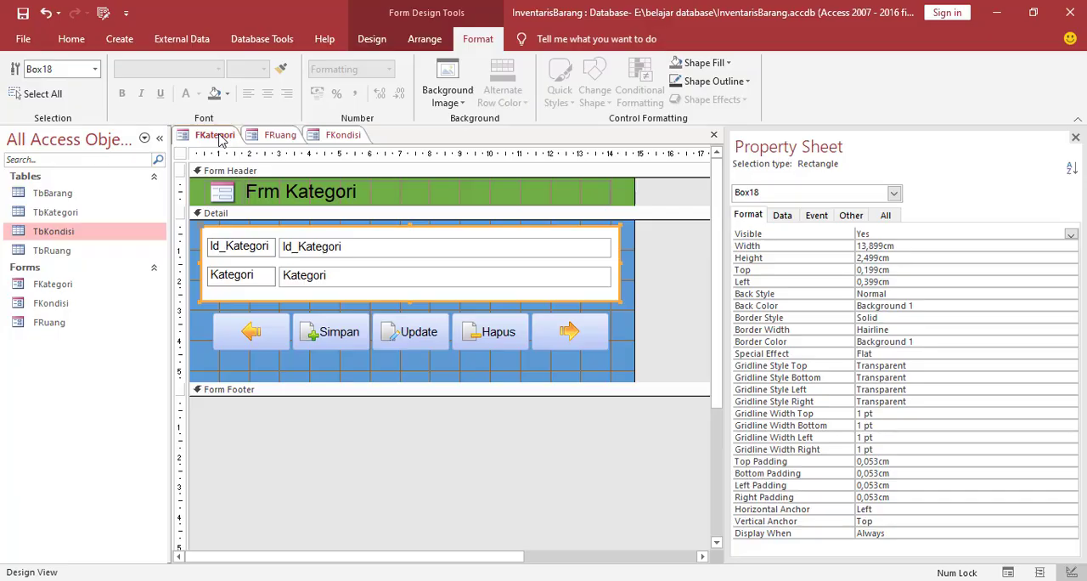
{"action": "left_click", "coordinate": [269, 141]}
{"action": "right_click", "coordinate": [269, 141]}
{"action": "left_click", "coordinate": [319, 138]}
{"action": "right_click", "coordinate": [332, 138]}
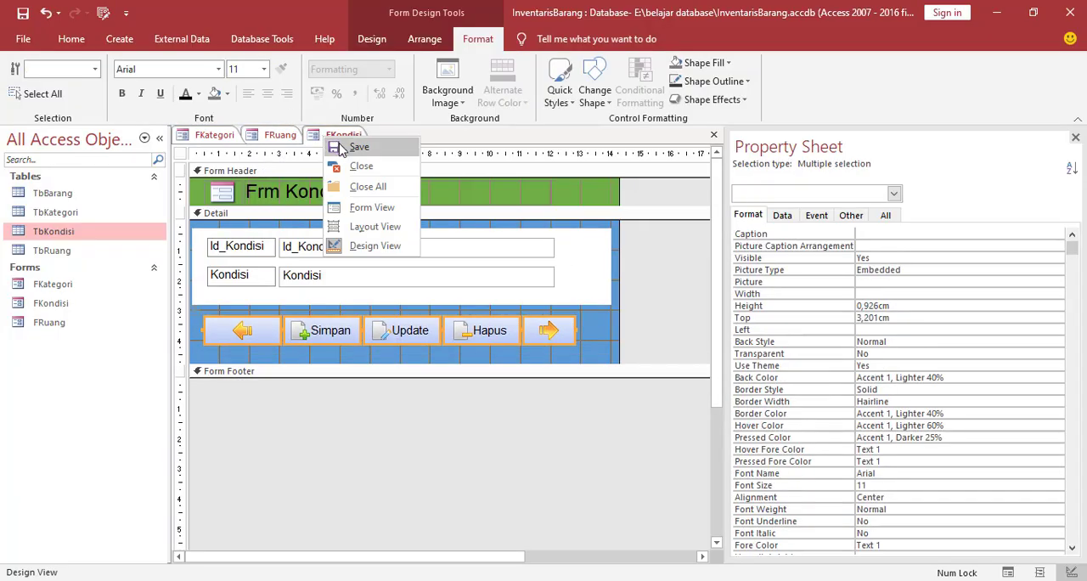
{"action": "key", "text": "Escape"}
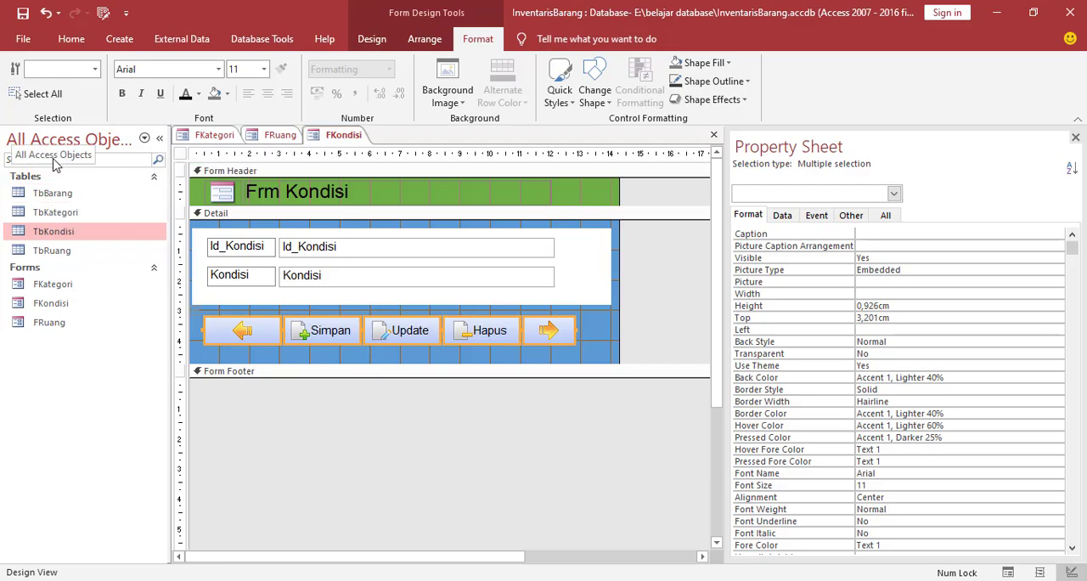
Create a form from the TbBarang table, close the property sheet and switch the form to Design View
{"action": "left_click", "coordinate": [53, 194]}
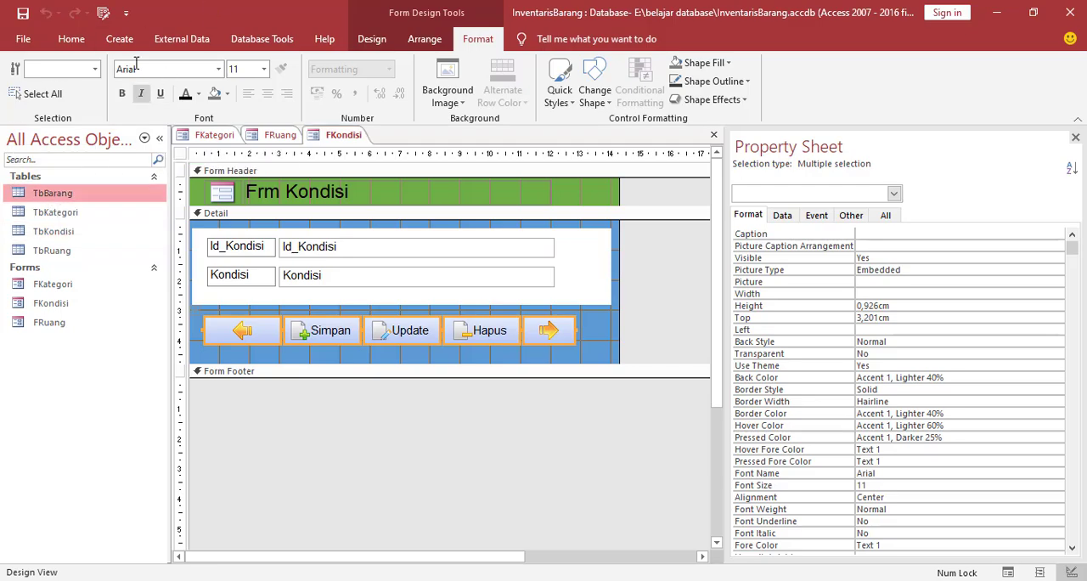
{"action": "left_click", "coordinate": [122, 40]}
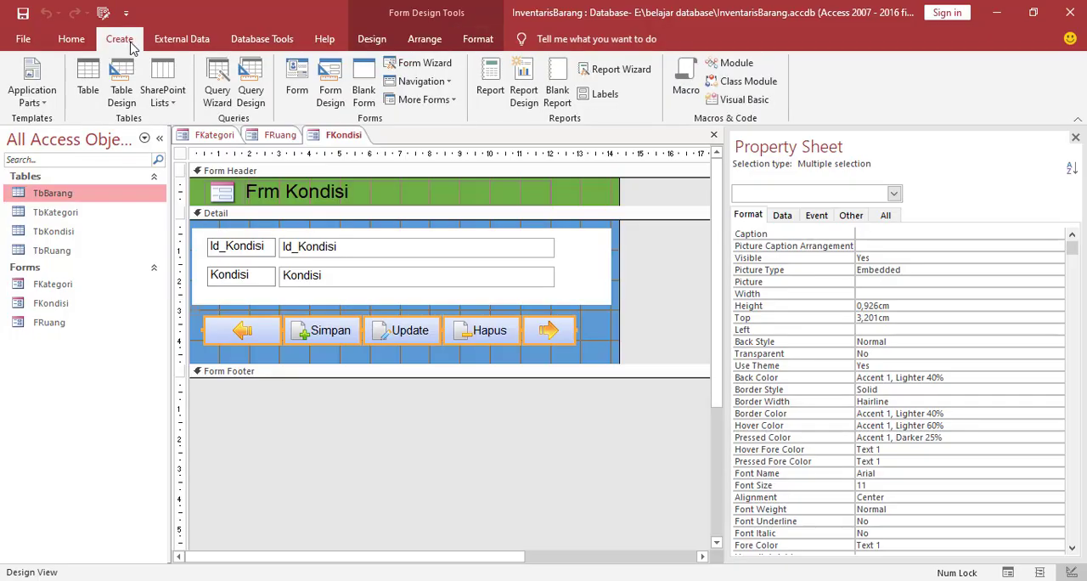
{"action": "left_click", "coordinate": [297, 83]}
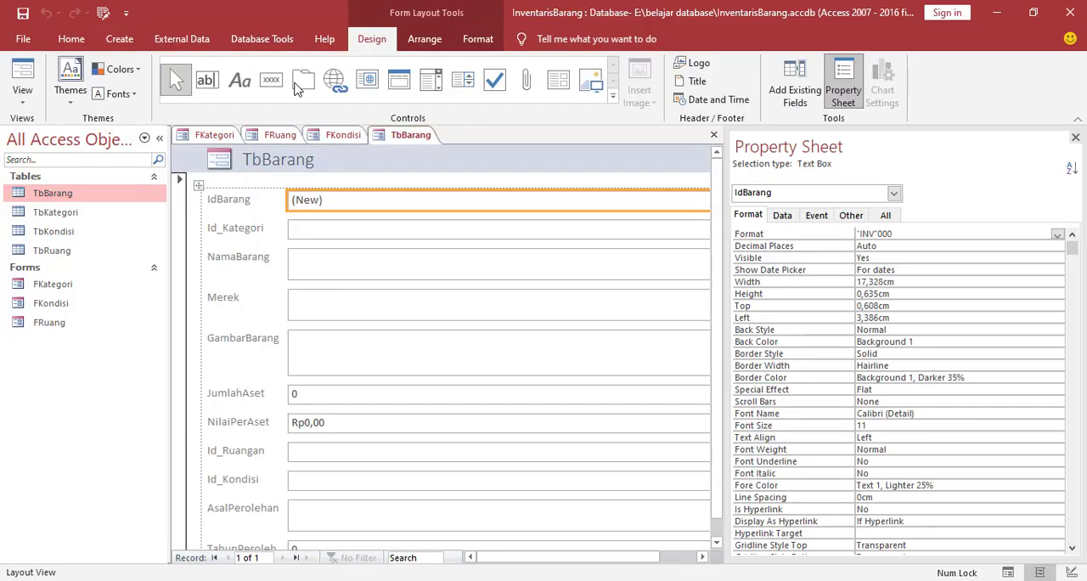
{"action": "left_click", "coordinate": [1076, 139]}
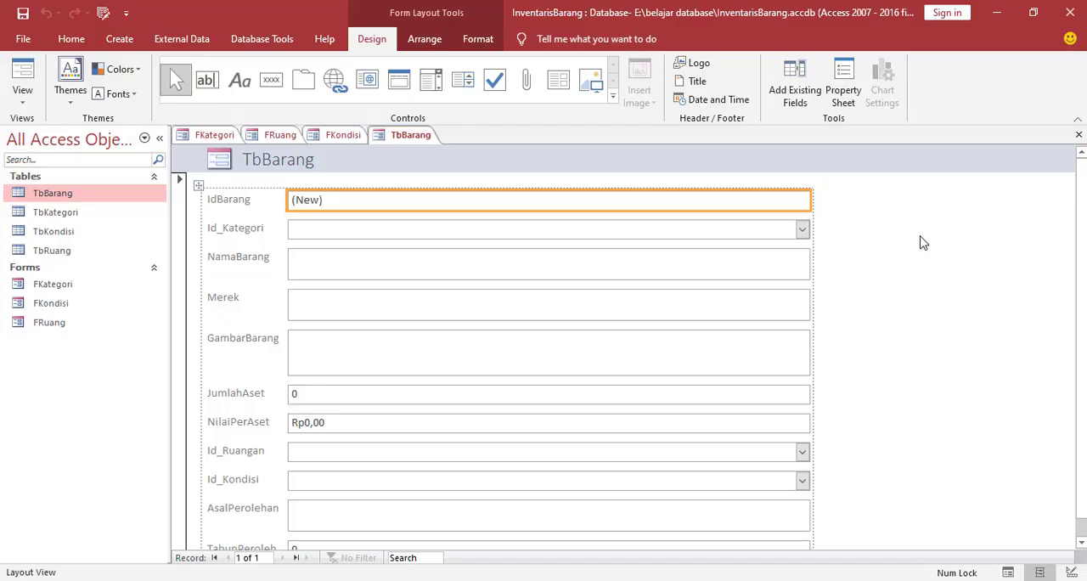
{"action": "right_click", "coordinate": [869, 237]}
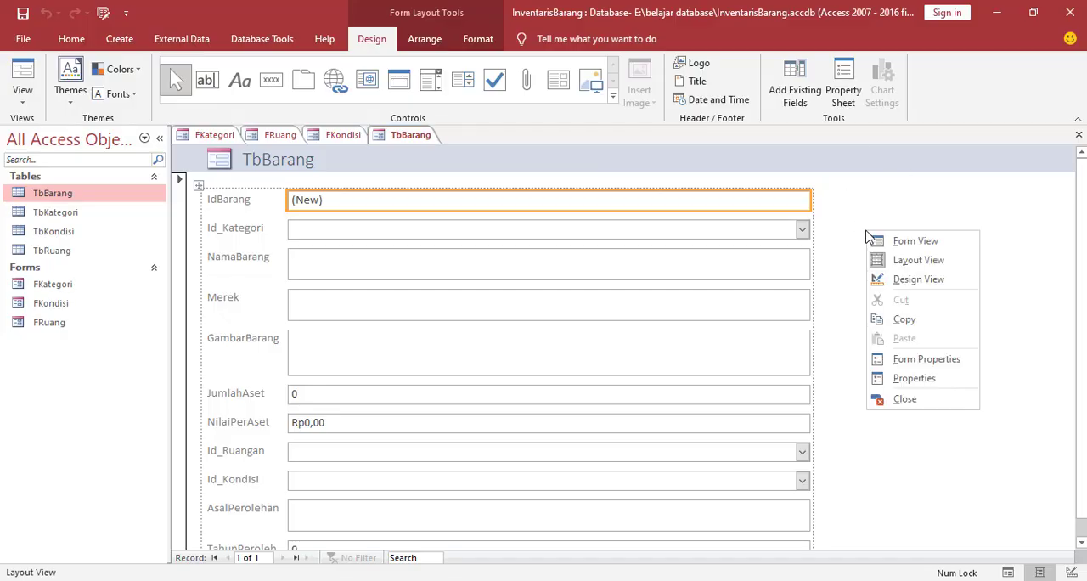
{"action": "left_click", "coordinate": [893, 280]}
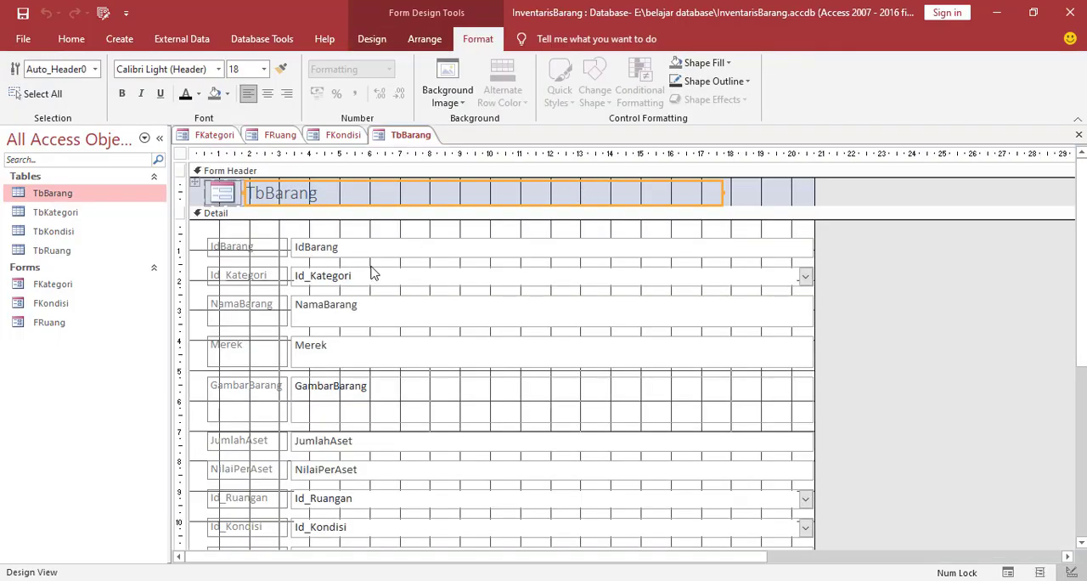
Set the font color of all controls on the TbBarang form to black and shift them slightly to the right
{"action": "key", "text": "ctrl+a"}
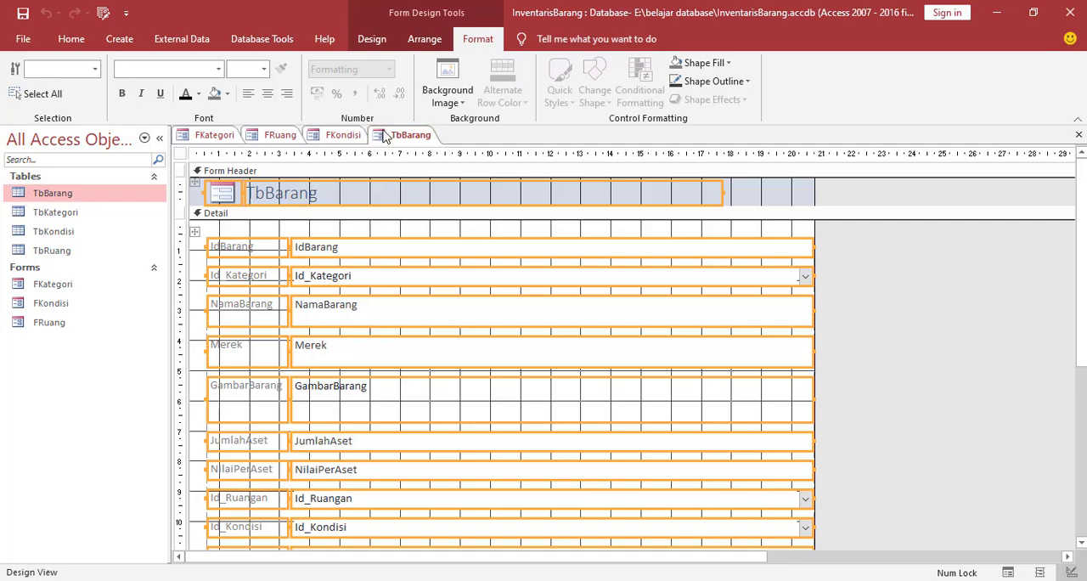
{"action": "left_click", "coordinate": [198, 94]}
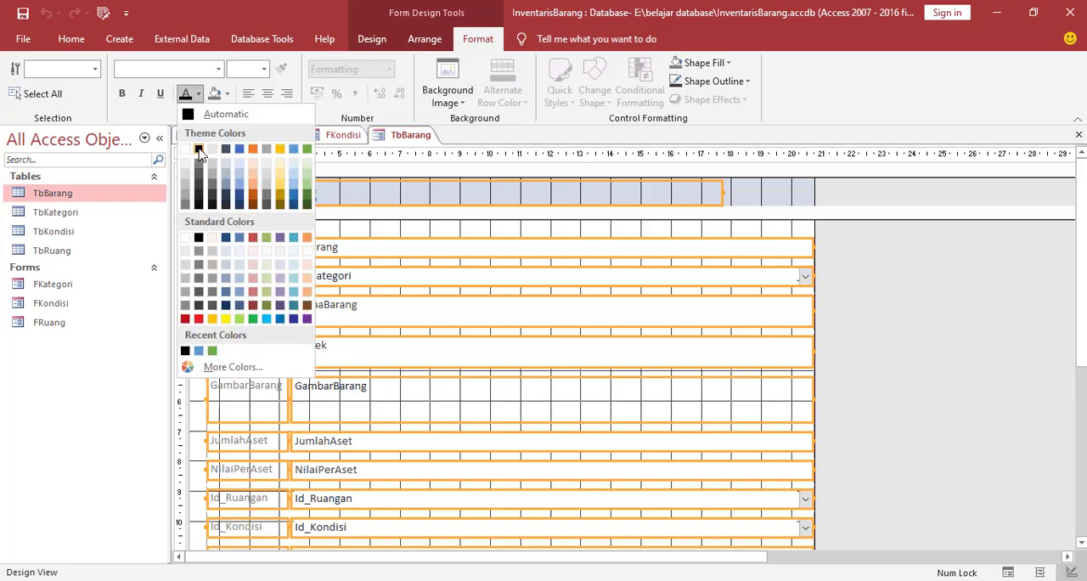
{"action": "left_click", "coordinate": [199, 150]}
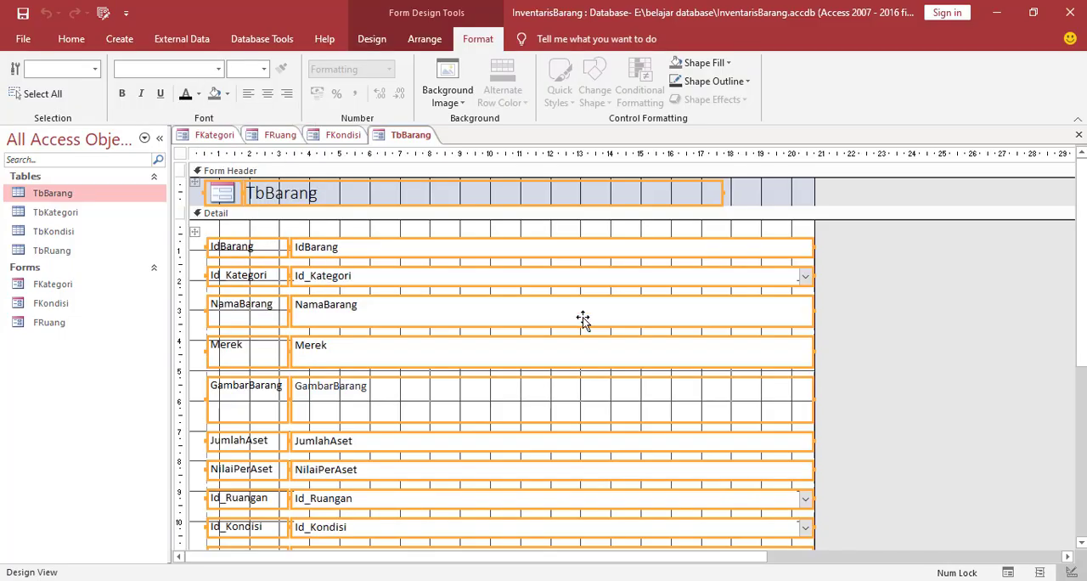
{"action": "left_click", "coordinate": [196, 228]}
{"action": "left_click", "coordinate": [196, 227]}
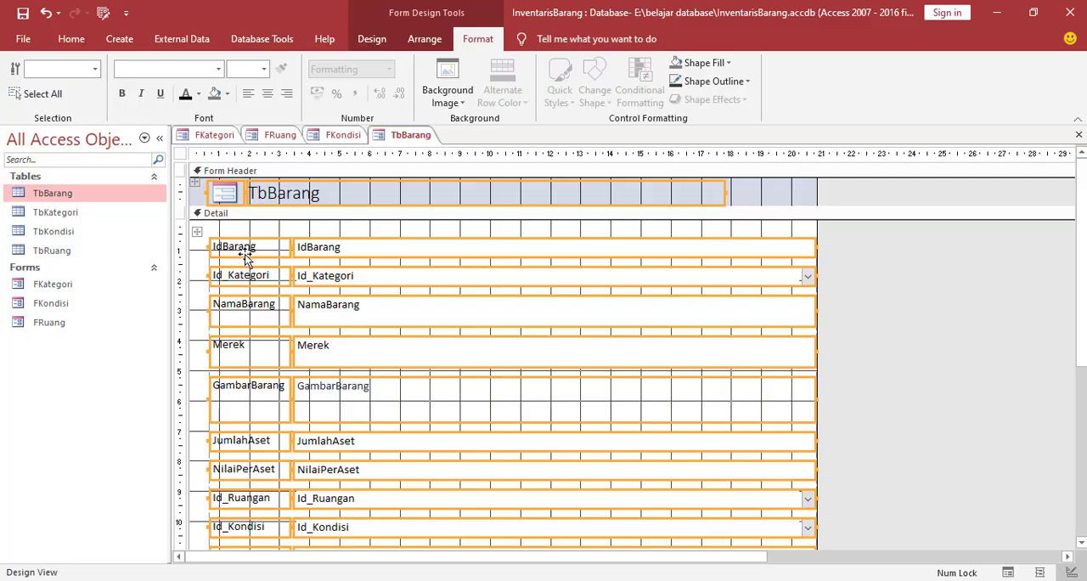
Set the font of all controls on the TbBarang form to Arial and check the whole form
{"action": "left_click", "coordinate": [220, 69]}
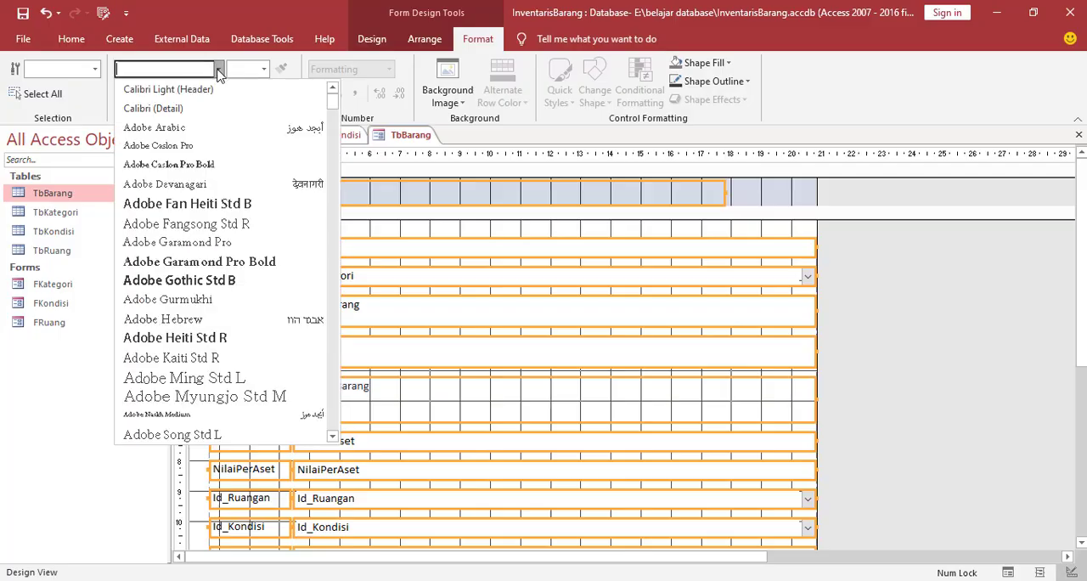
{"action": "scroll", "coordinate": [234, 300], "scroll_direction": "down", "scroll_amount": 2}
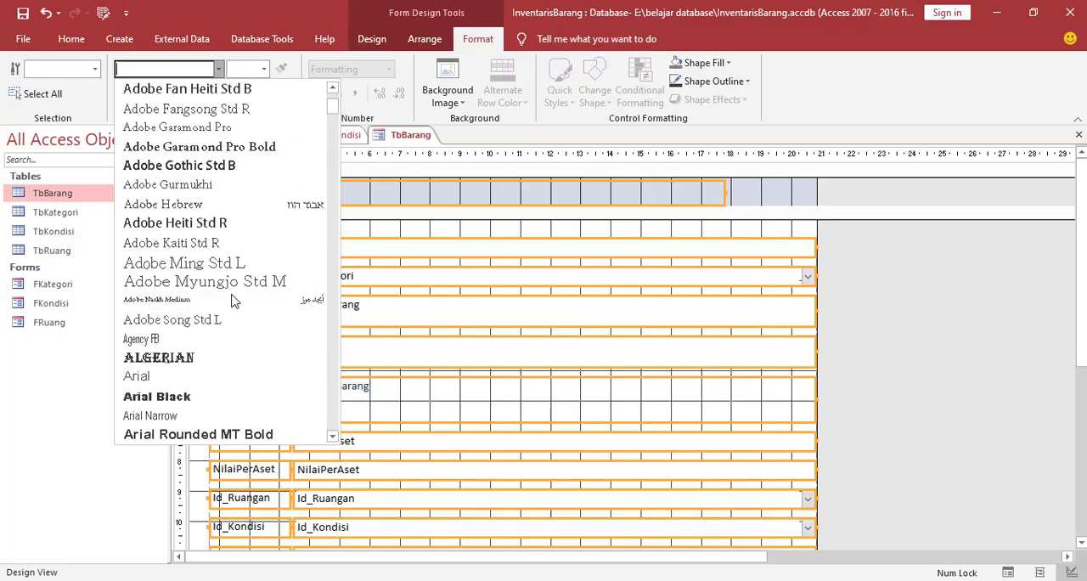
{"action": "left_click", "coordinate": [157, 376]}
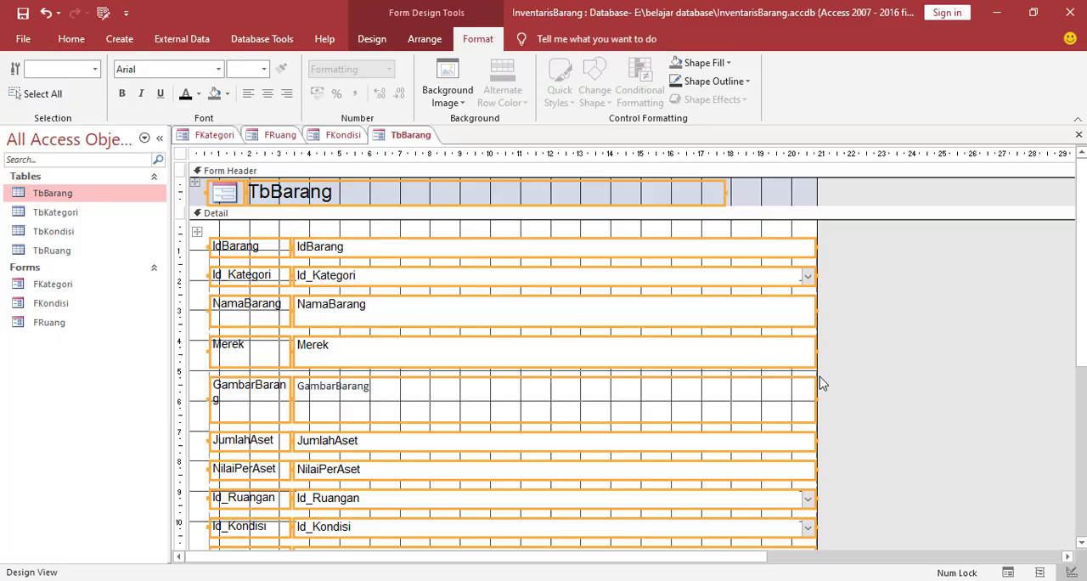
{"action": "left_click", "coordinate": [899, 291]}
{"action": "scroll", "coordinate": [474, 260], "scroll_direction": "down", "scroll_amount": 5}
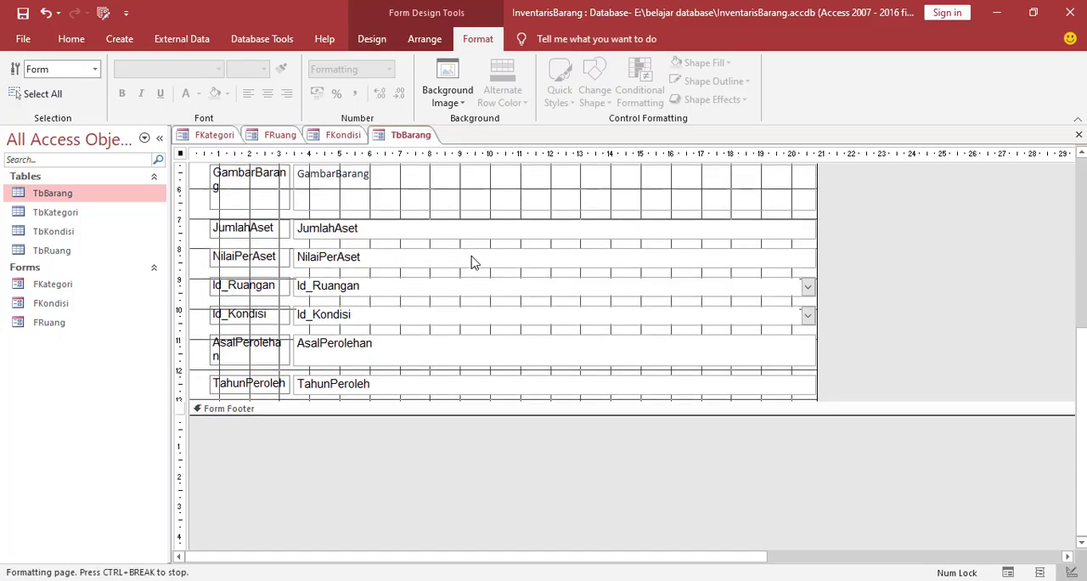
{"action": "scroll", "coordinate": [546, 347], "scroll_direction": "up", "scroll_amount": 5}
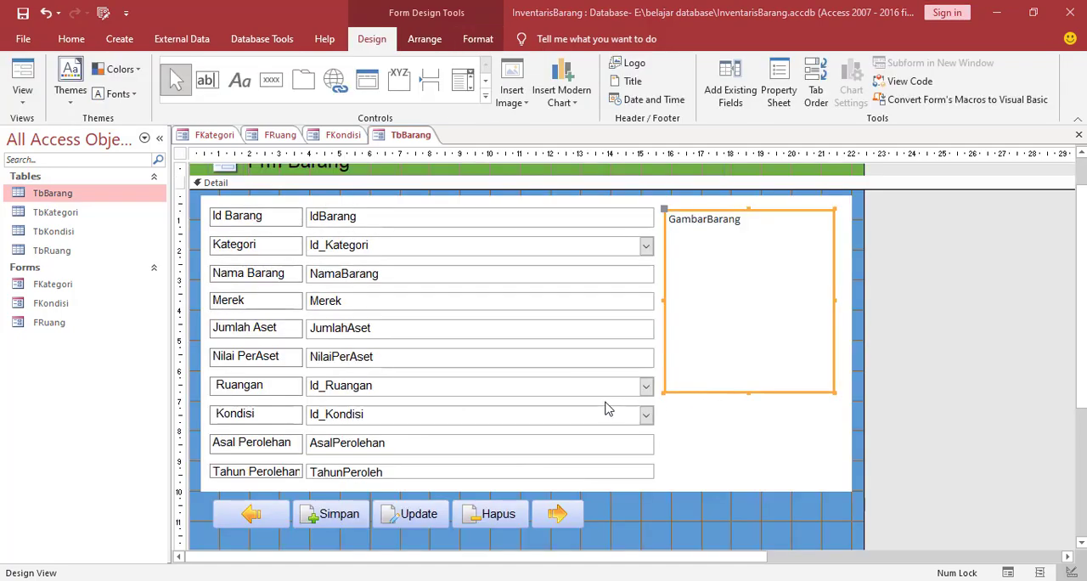
Review the Frm Barang layout and compare its header, fields, picture frame and buttons with the FKategori, FRuang and FKondisi forms
{"action": "scroll", "coordinate": [606, 408], "scroll_direction": "up", "scroll_amount": 1}
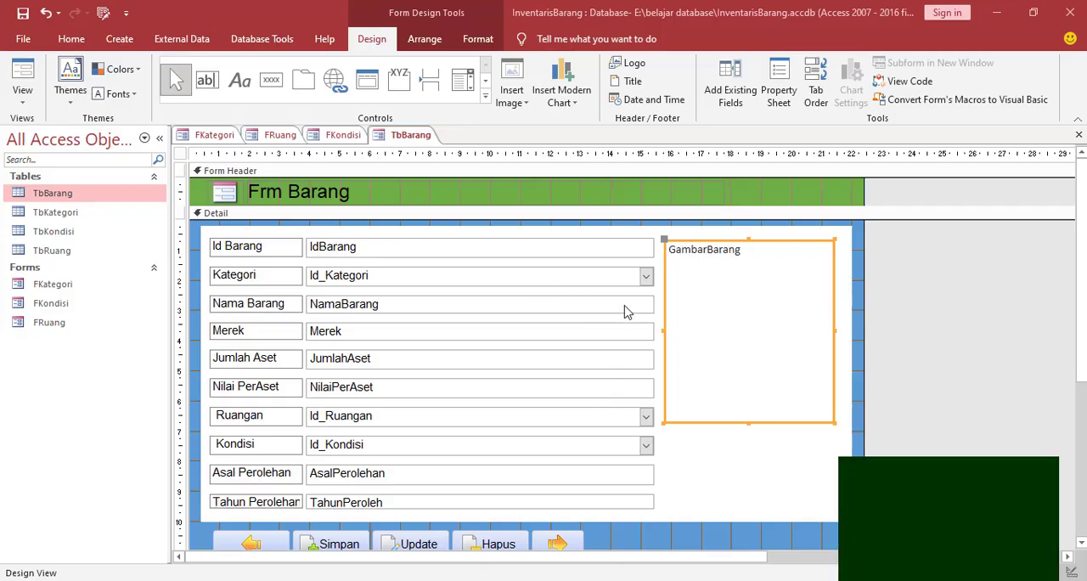
{"action": "scroll", "coordinate": [621, 308], "scroll_direction": "down", "scroll_amount": 1}
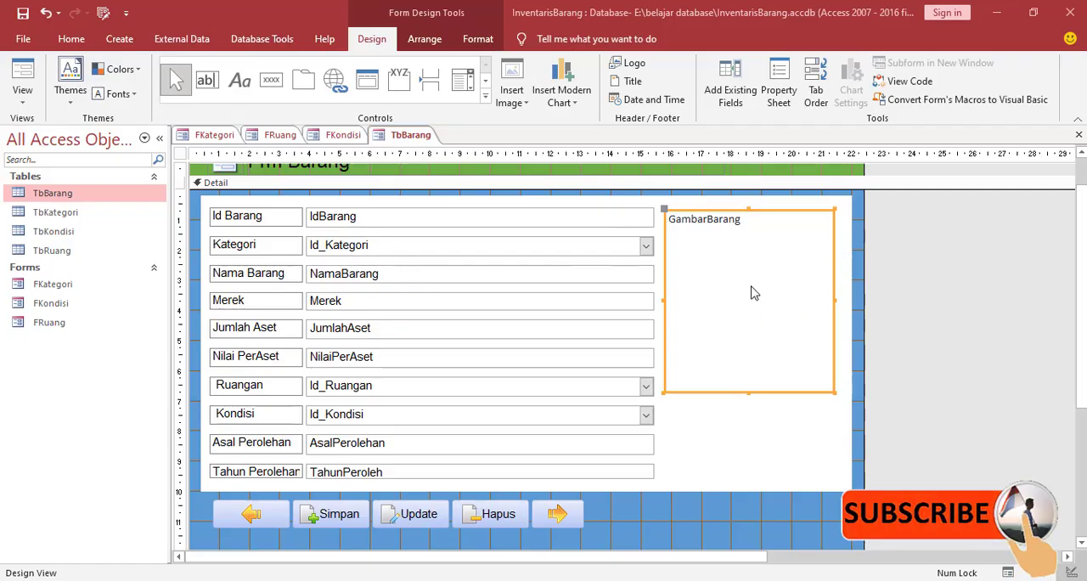
{"action": "scroll", "coordinate": [467, 340], "scroll_direction": "up", "scroll_amount": 1}
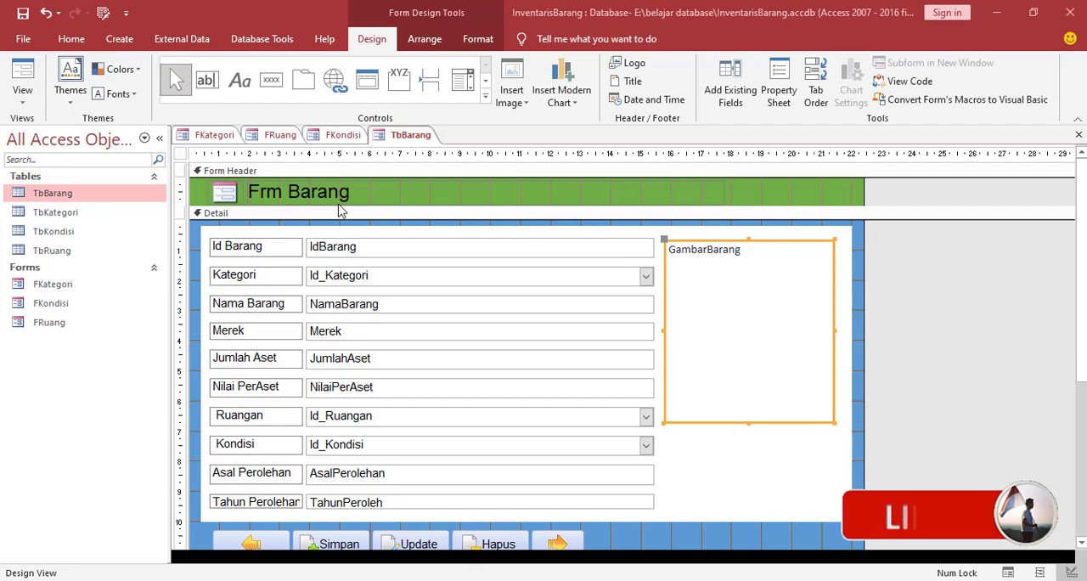
{"action": "left_click", "coordinate": [358, 140]}
{"action": "left_click", "coordinate": [287, 137]}
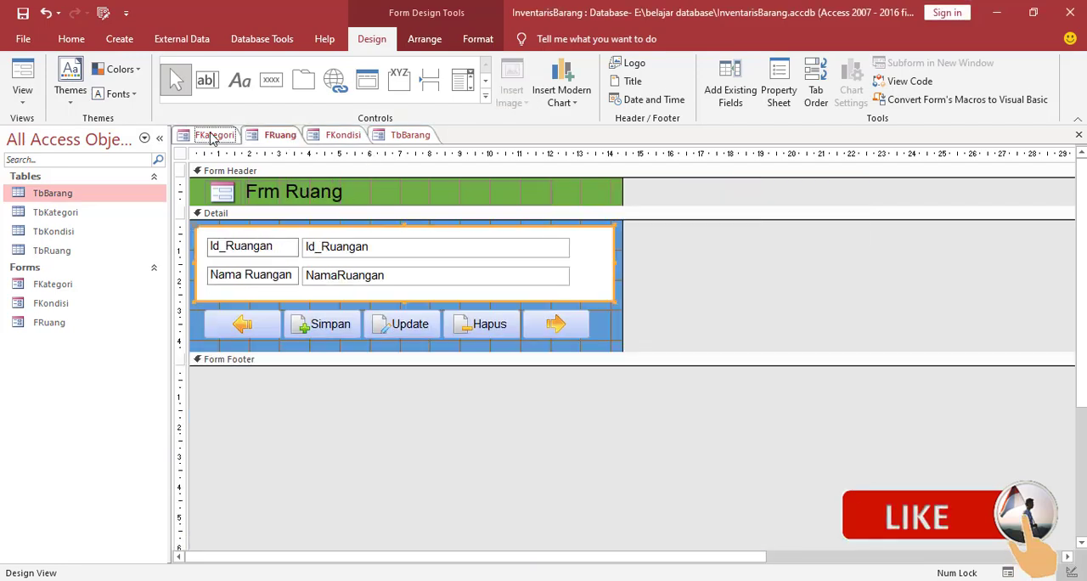
{"action": "left_click", "coordinate": [212, 135]}
{"action": "left_click", "coordinate": [414, 138]}
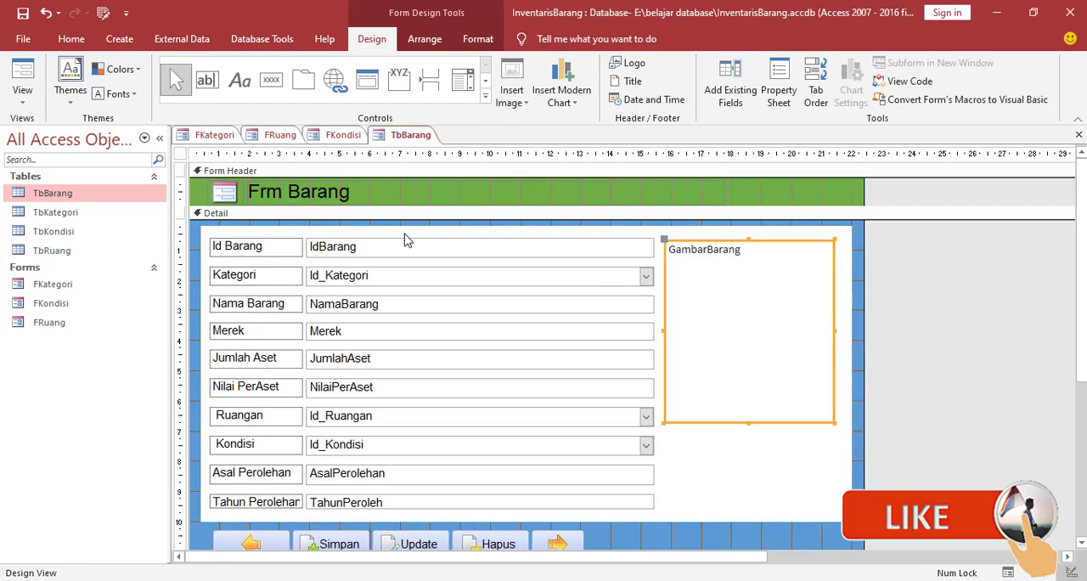
{"action": "scroll", "coordinate": [575, 303], "scroll_direction": "down", "scroll_amount": 3}
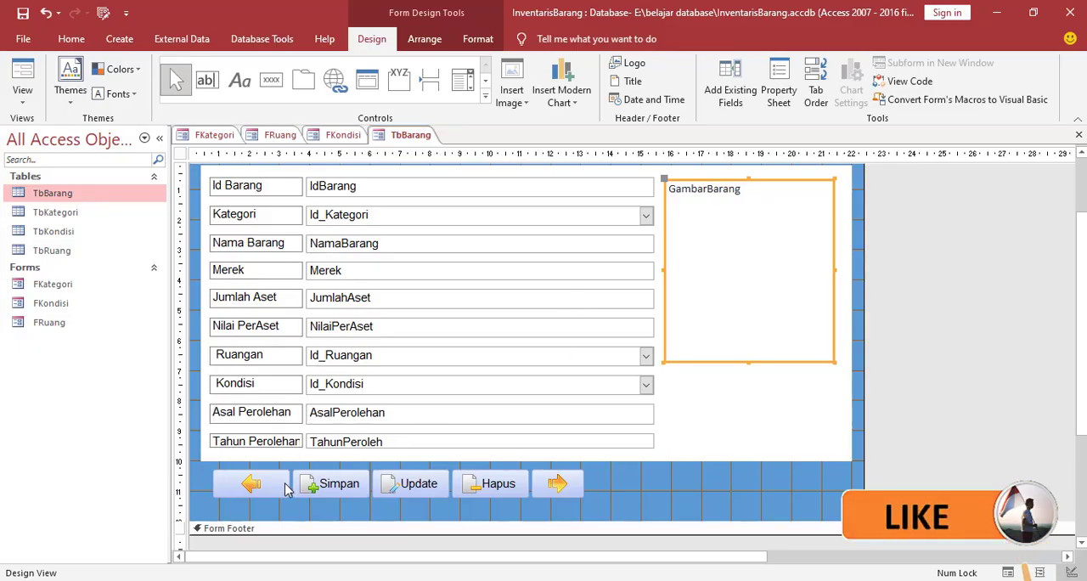
{"action": "left_click", "coordinate": [218, 137]}
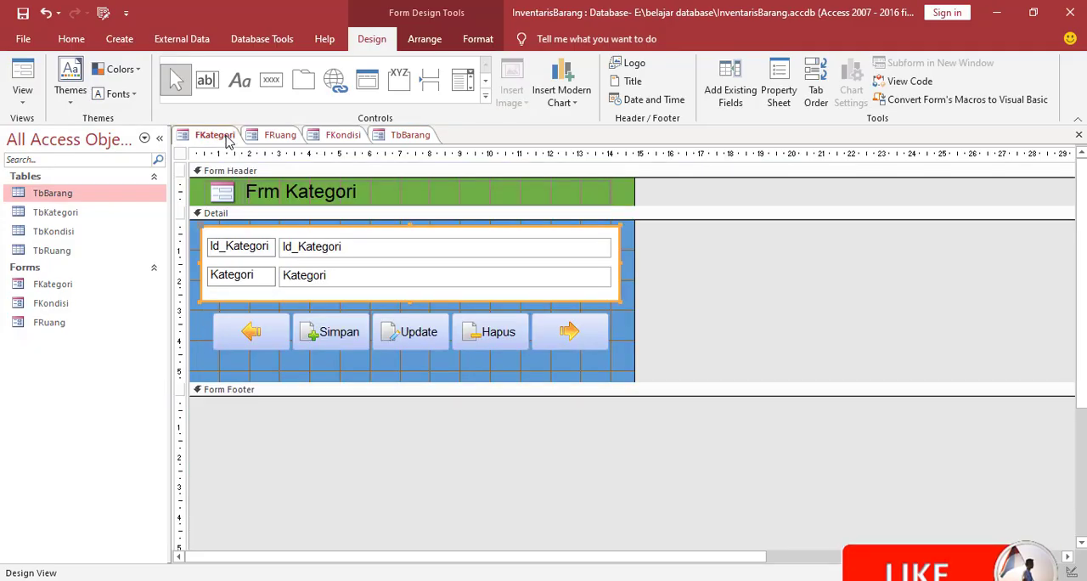
{"action": "left_click", "coordinate": [277, 137]}
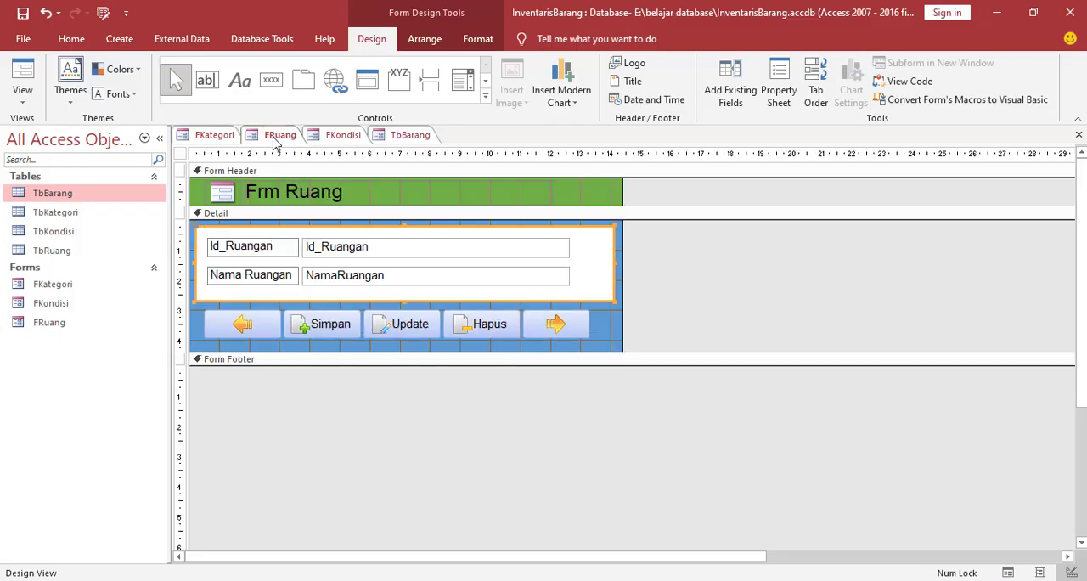
{"action": "left_click", "coordinate": [318, 138]}
{"action": "left_click", "coordinate": [410, 135]}
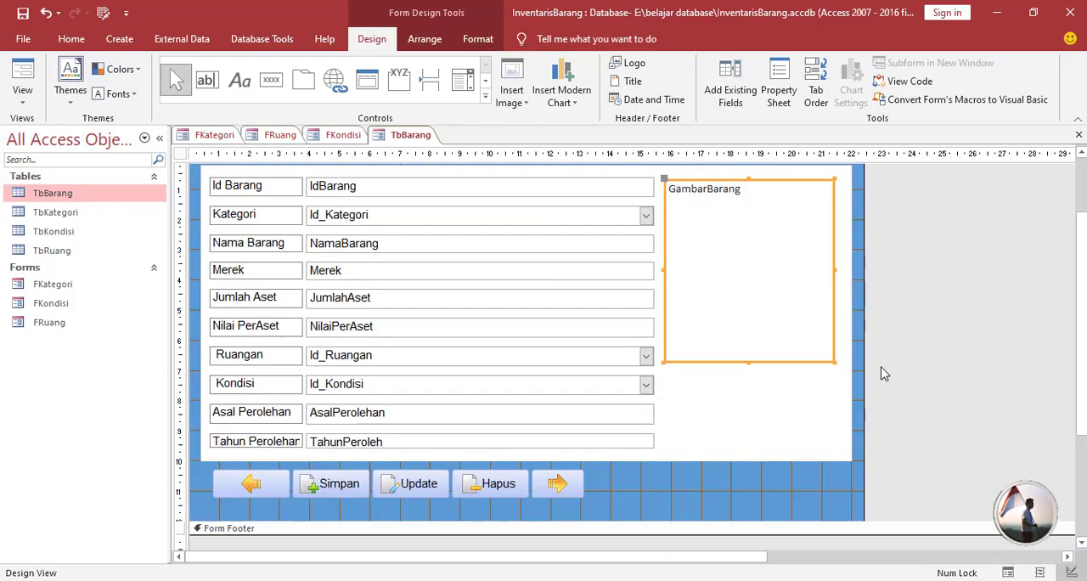
{"action": "scroll", "coordinate": [849, 359], "scroll_direction": "up", "scroll_amount": 1}
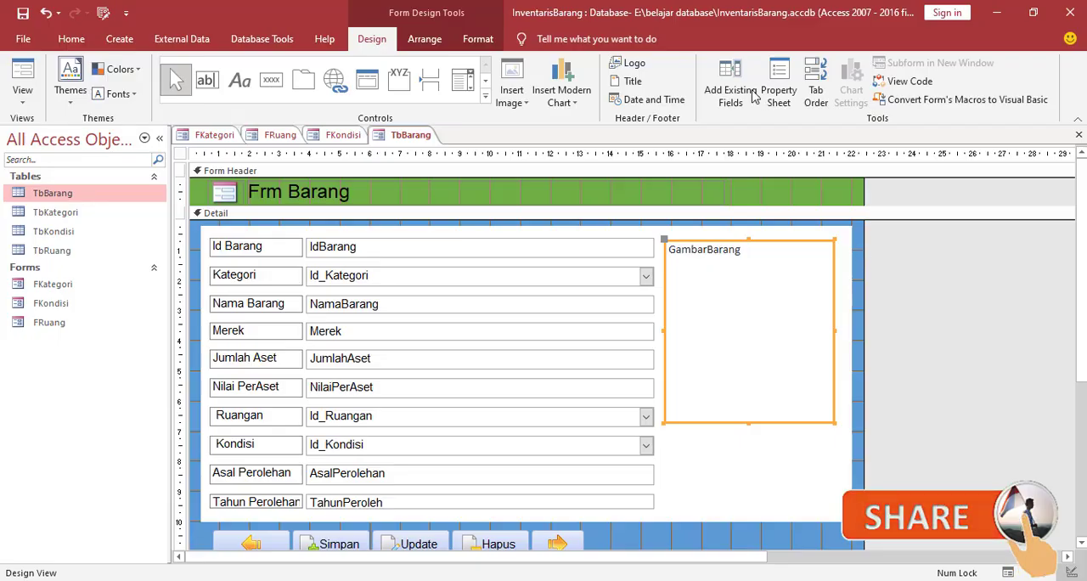
Set the Barang form's Pop Up and Modal properties to Yes
{"action": "left_click", "coordinate": [788, 90]}
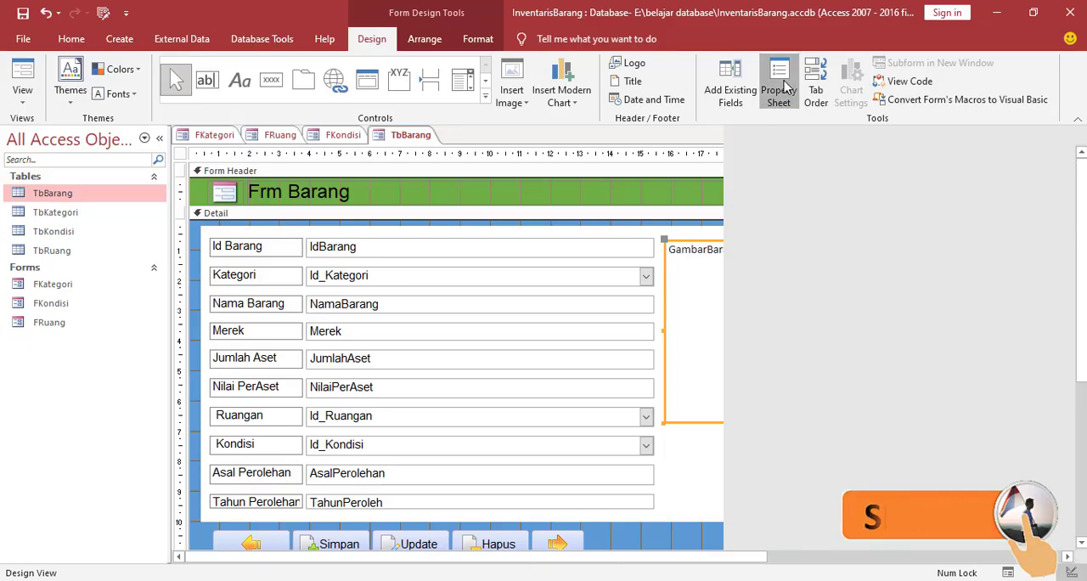
{"action": "left_click", "coordinate": [894, 193]}
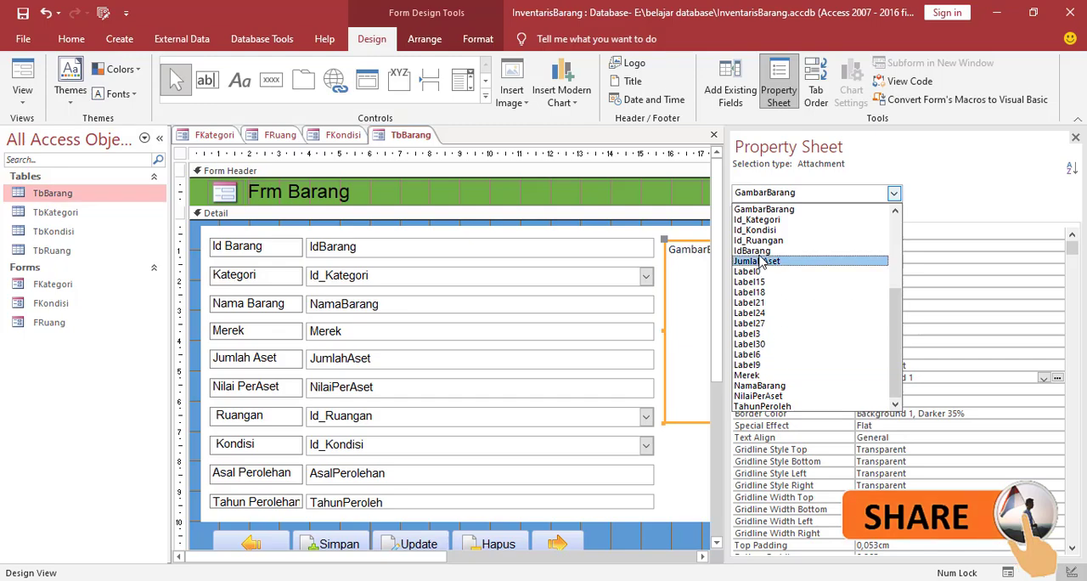
{"action": "scroll", "coordinate": [748, 305], "scroll_direction": "up", "scroll_amount": 5}
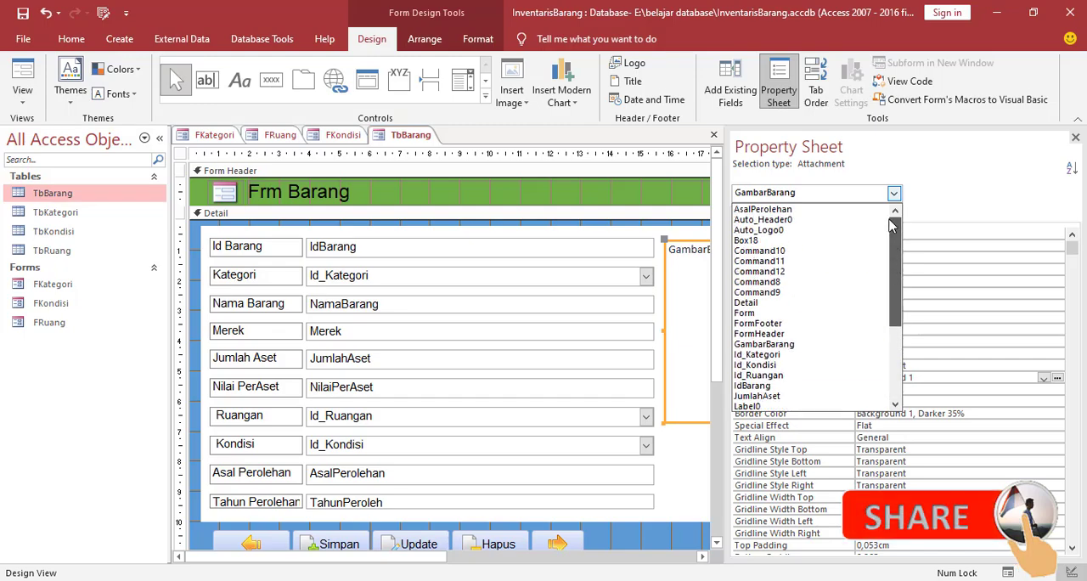
{"action": "left_click", "coordinate": [744, 313]}
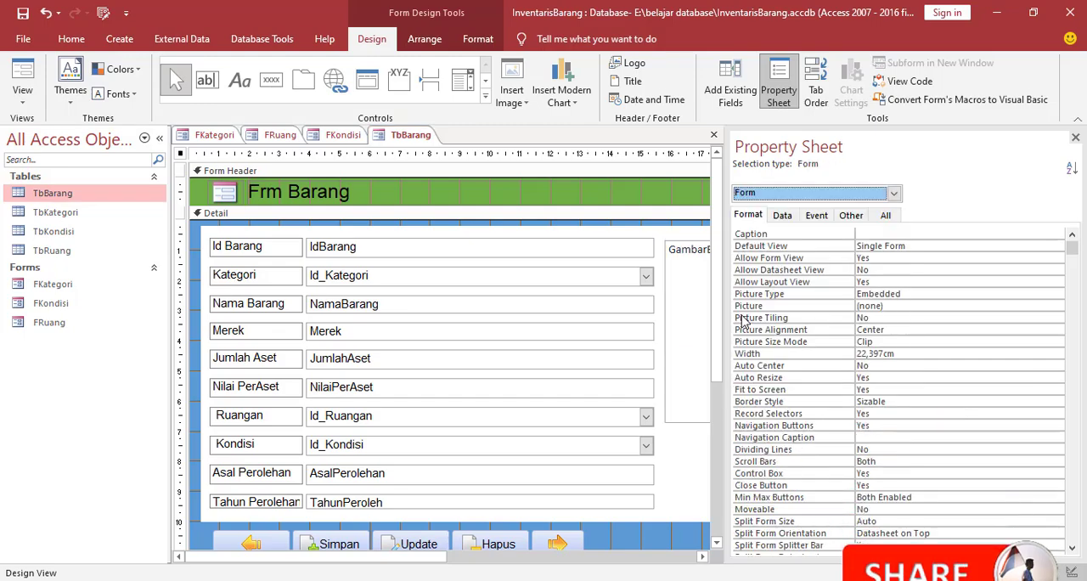
{"action": "left_click", "coordinate": [863, 221]}
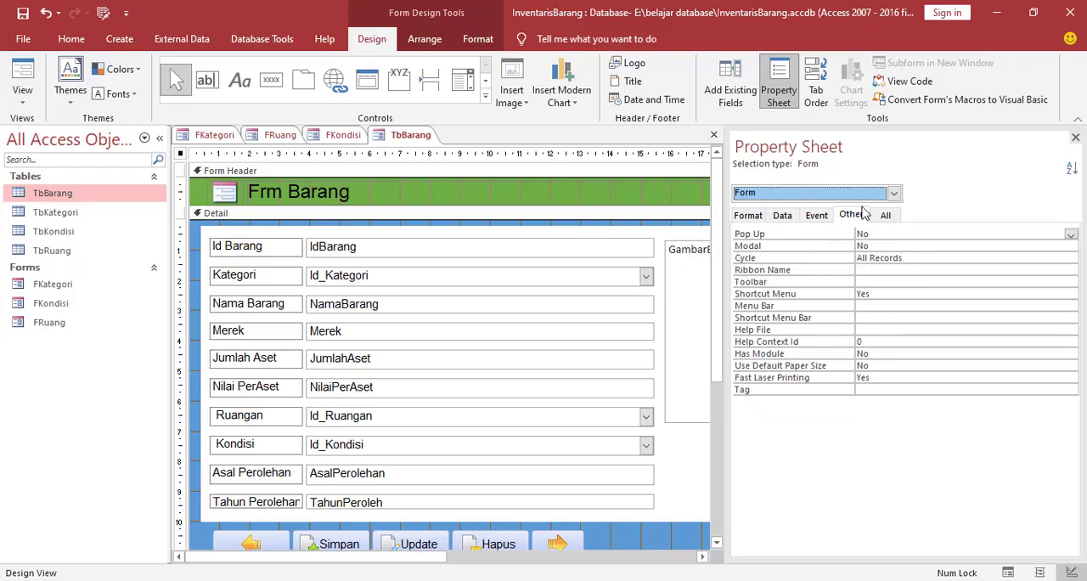
{"action": "left_click", "coordinate": [1070, 235]}
{"action": "left_click", "coordinate": [883, 245]}
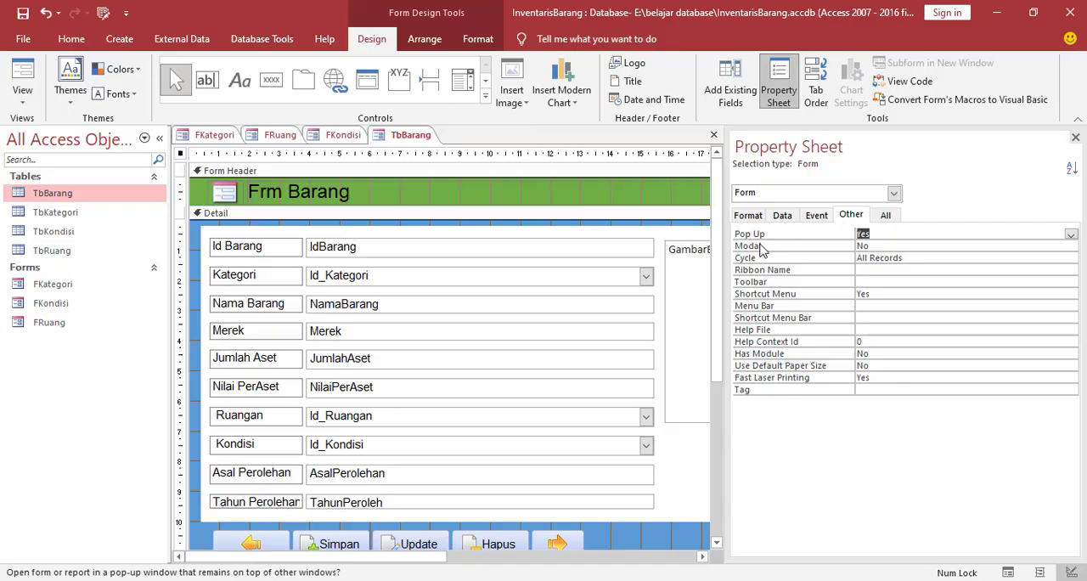
{"action": "left_click", "coordinate": [1042, 246]}
{"action": "left_click", "coordinate": [1071, 248]}
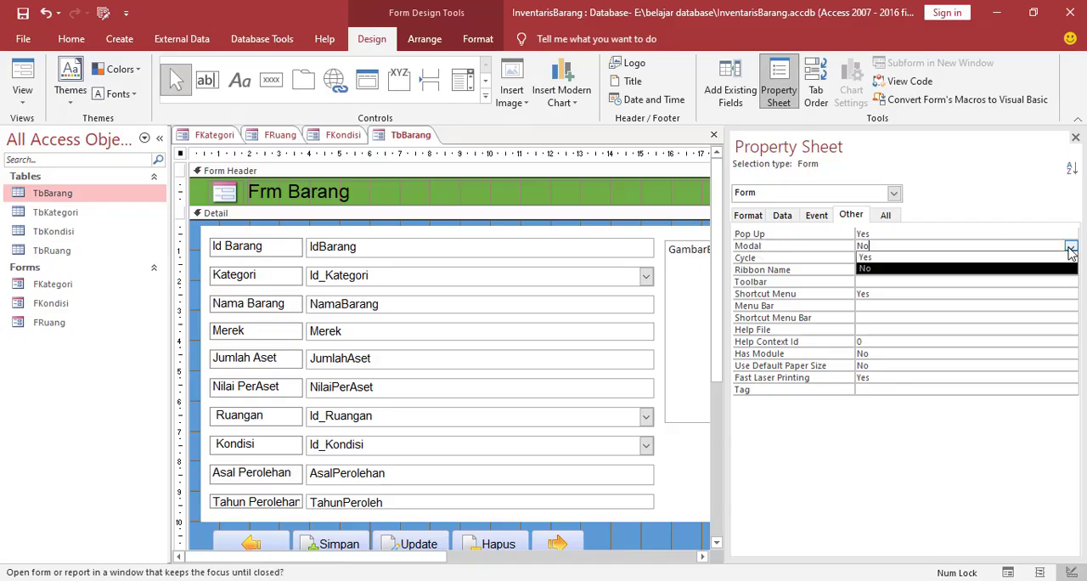
{"action": "left_click", "coordinate": [890, 258]}
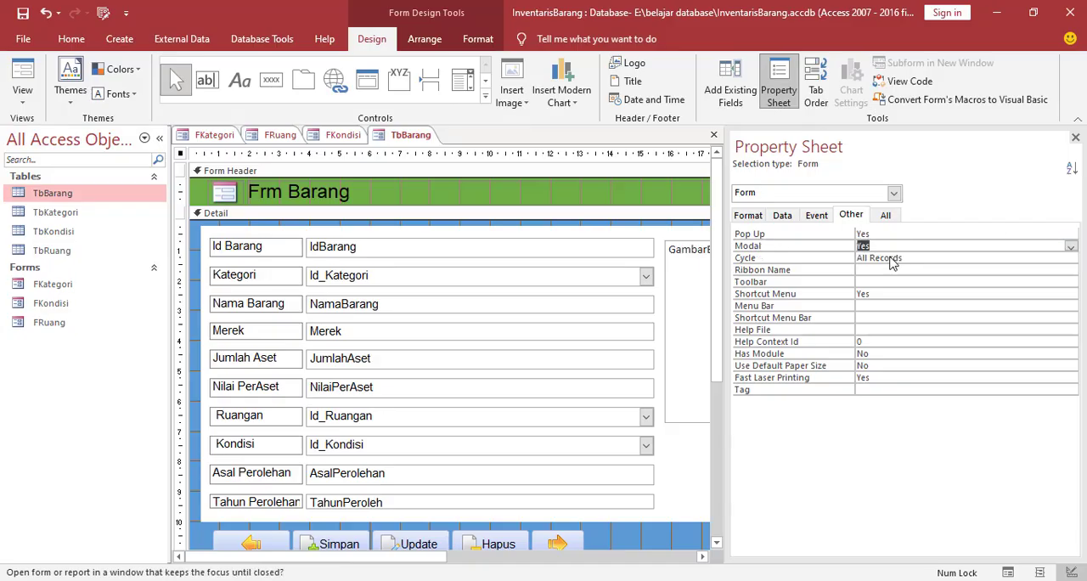
Set the Barang form's Auto Center property to Yes
{"action": "left_click", "coordinate": [749, 216]}
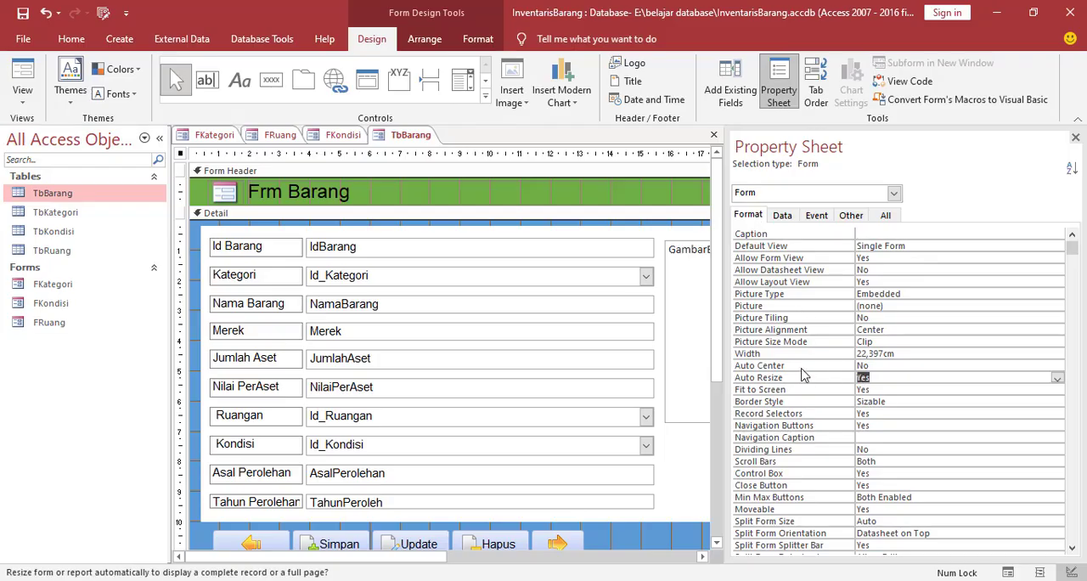
{"action": "left_click", "coordinate": [860, 367]}
{"action": "left_click", "coordinate": [1057, 367]}
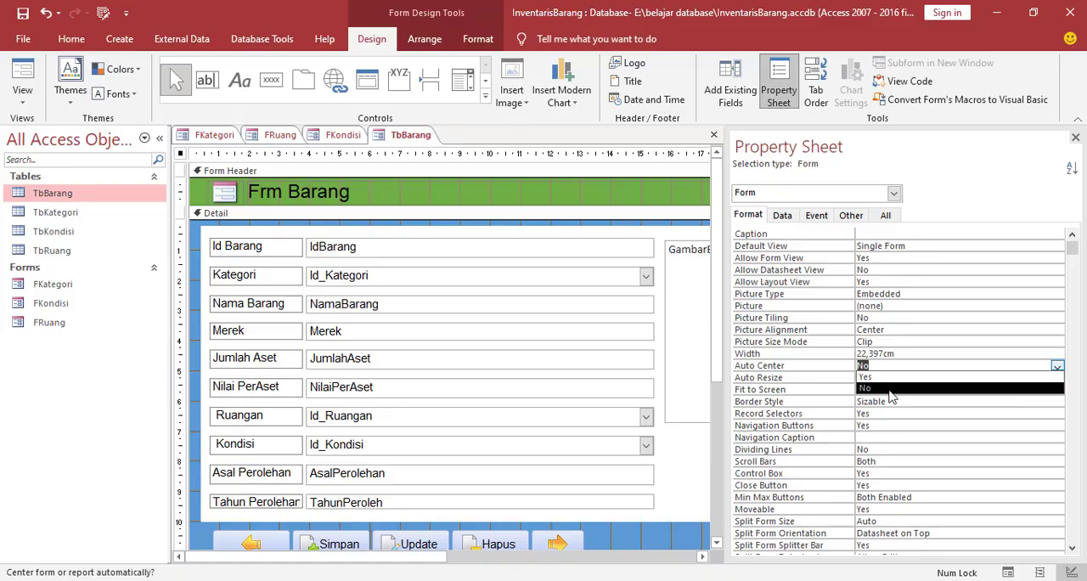
{"action": "left_click", "coordinate": [888, 377]}
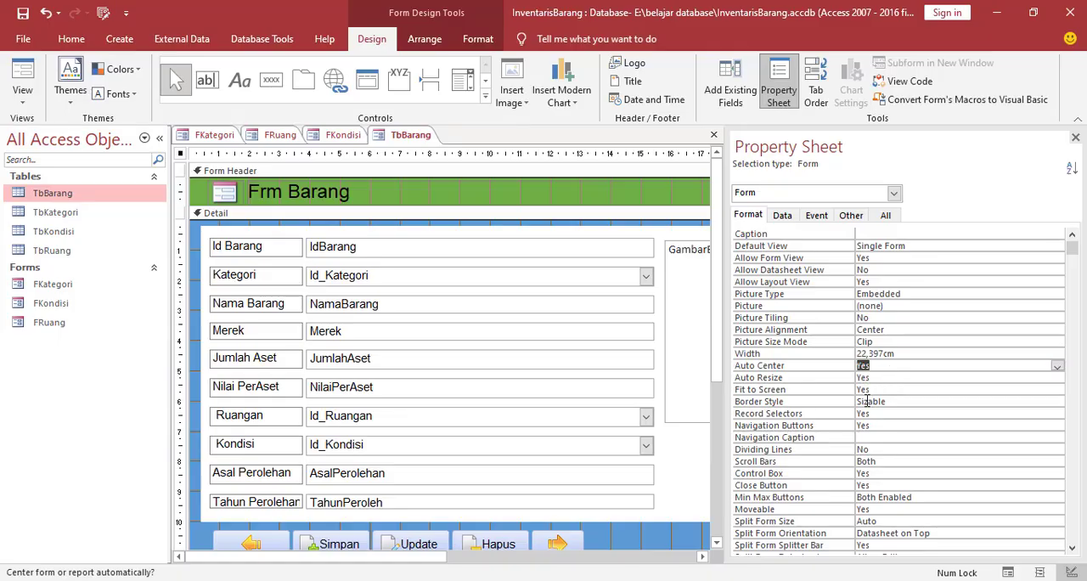
Turn off the Barang form's record selectors and navigation buttons by setting both properties to No
{"action": "left_click", "coordinate": [802, 414]}
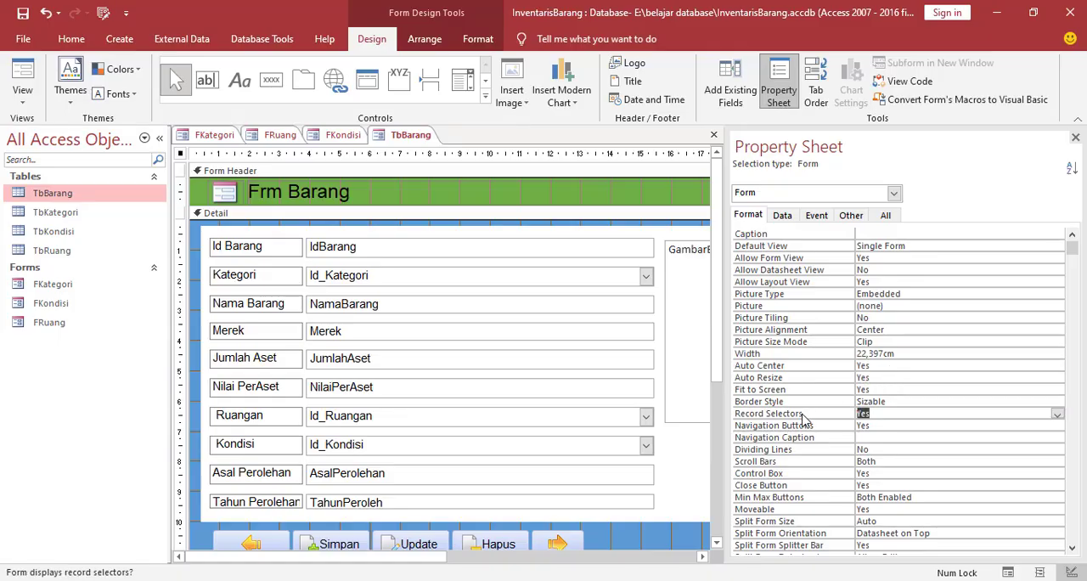
{"action": "left_click", "coordinate": [1057, 414]}
{"action": "left_click", "coordinate": [883, 437]}
{"action": "left_click", "coordinate": [885, 429]}
{"action": "left_click", "coordinate": [1058, 425]}
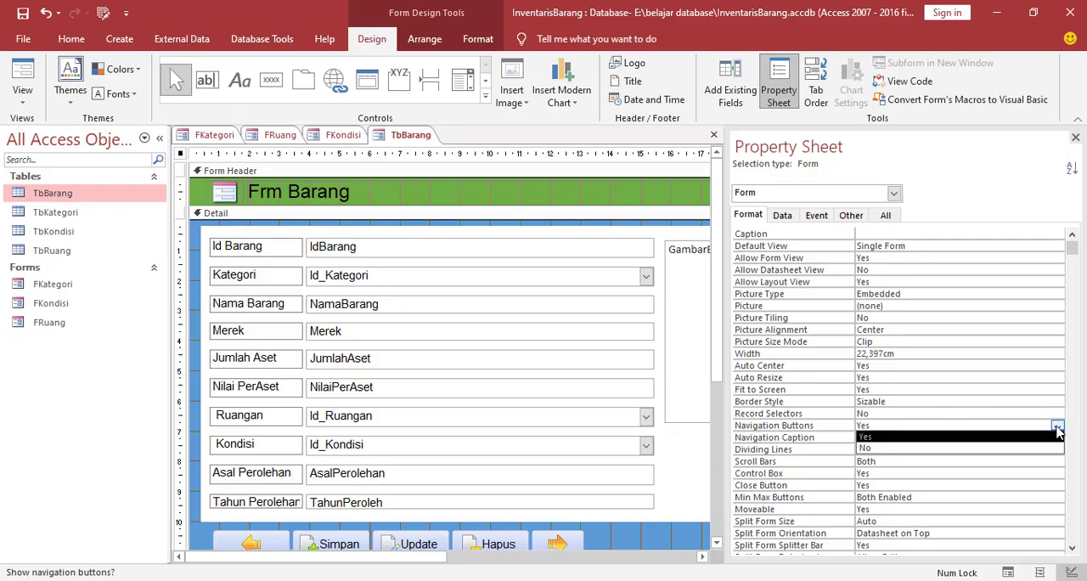
{"action": "left_click", "coordinate": [877, 447]}
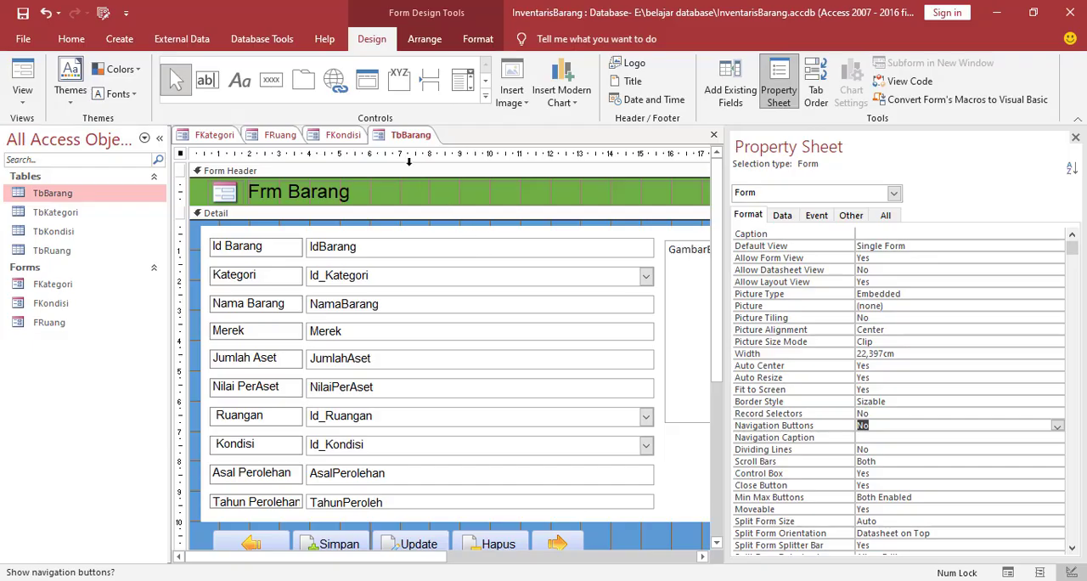
Save the Barang form under the name FBarang and close all open forms
{"action": "right_click", "coordinate": [407, 141]}
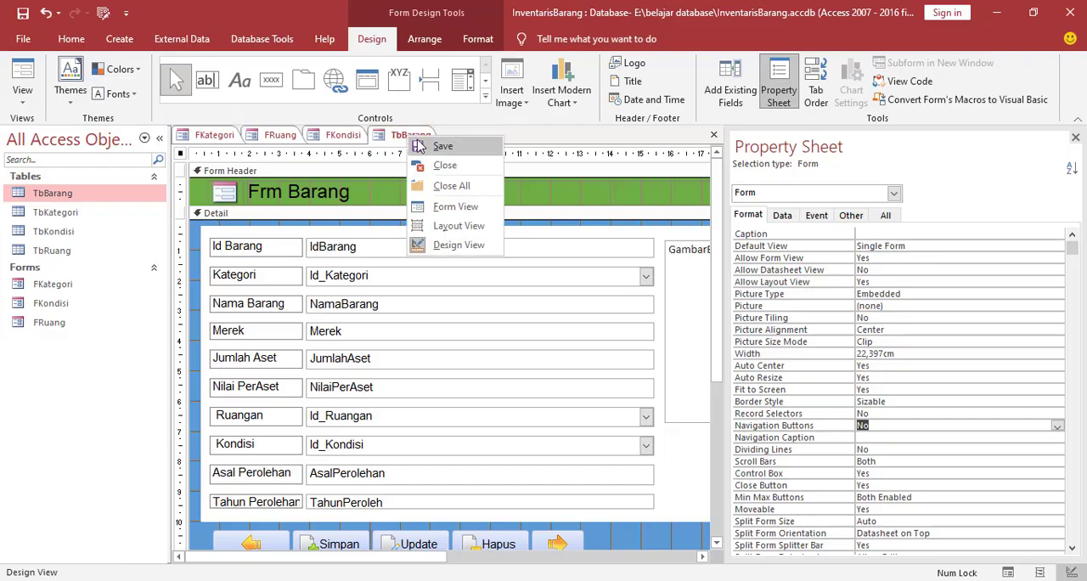
{"action": "left_click", "coordinate": [437, 148]}
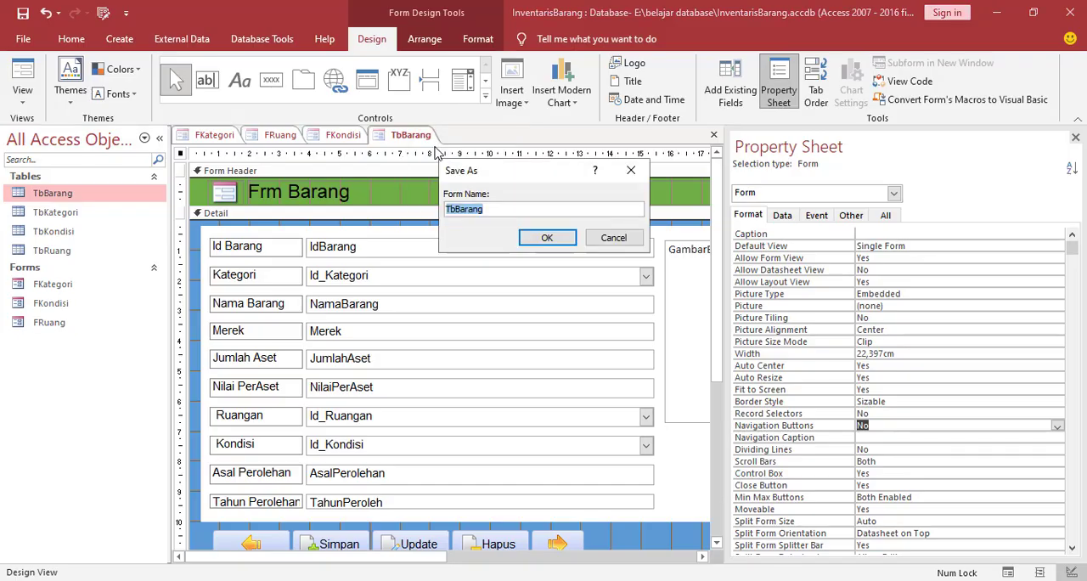
{"action": "left_click", "coordinate": [457, 216]}
{"action": "type", "text": "F"}
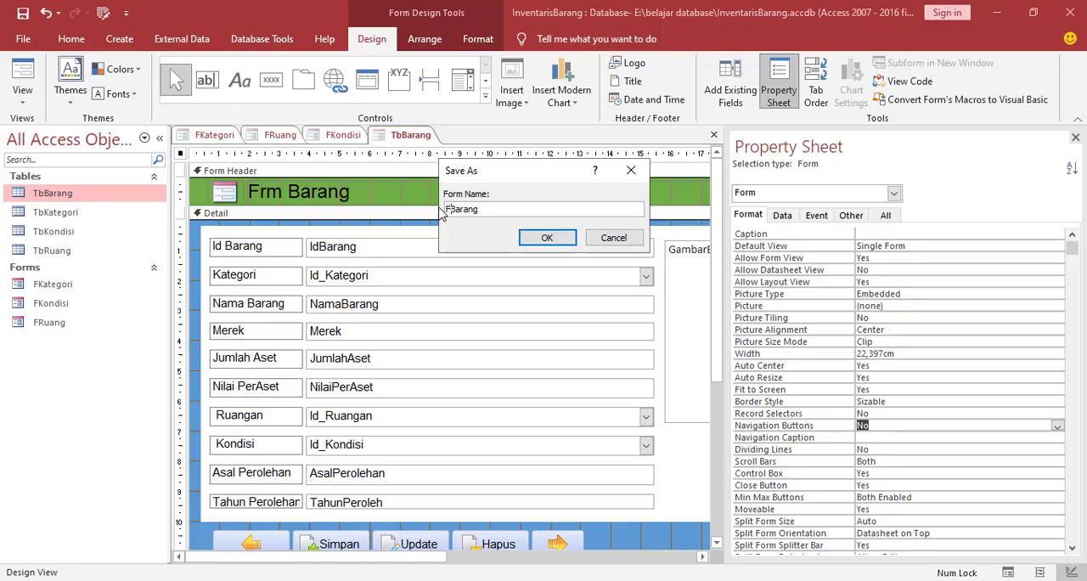
{"action": "left_click", "coordinate": [548, 244]}
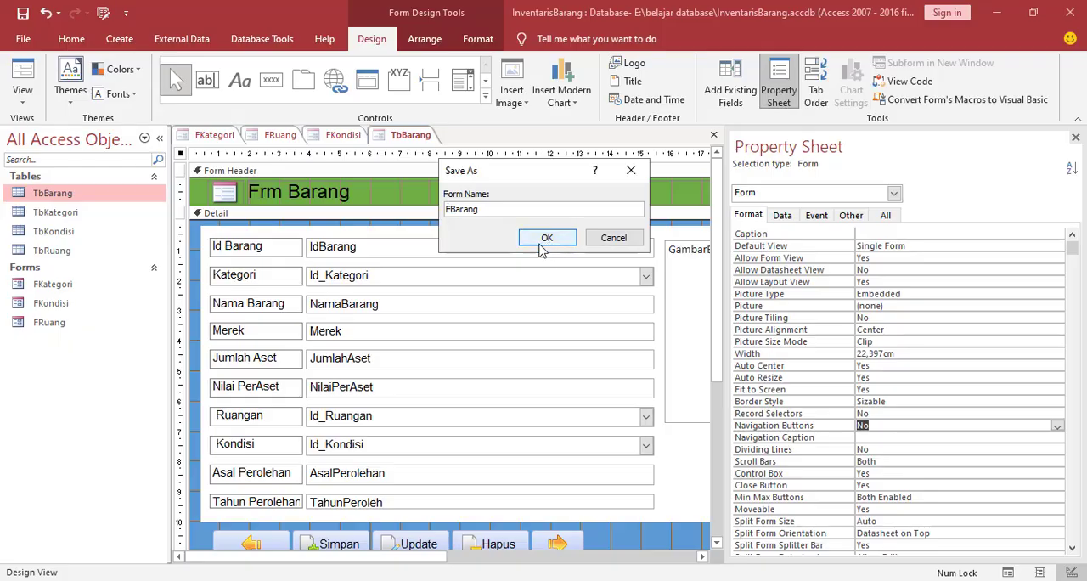
{"action": "left_click", "coordinate": [547, 240]}
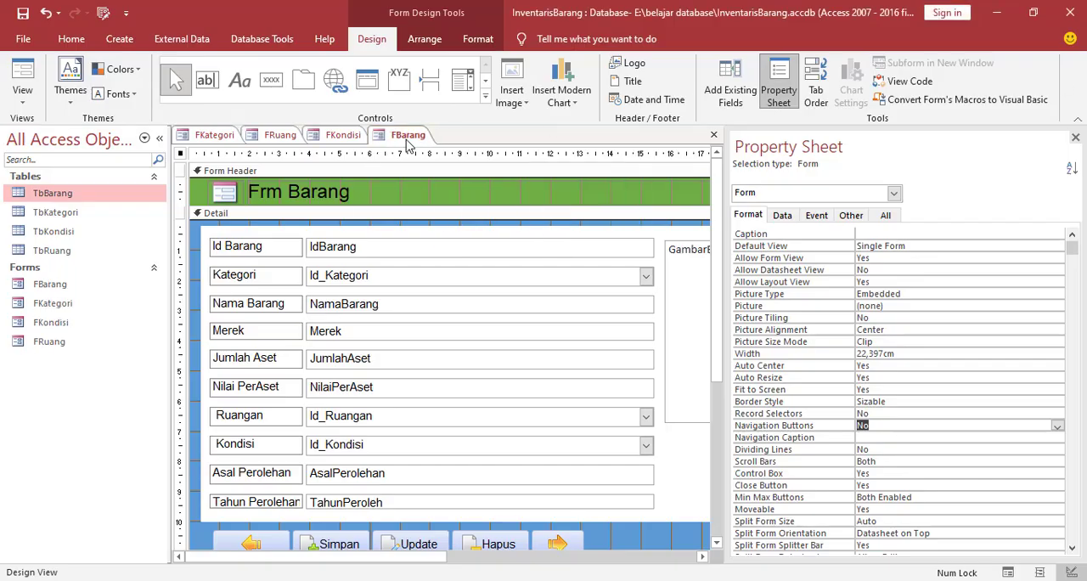
{"action": "right_click", "coordinate": [407, 136]}
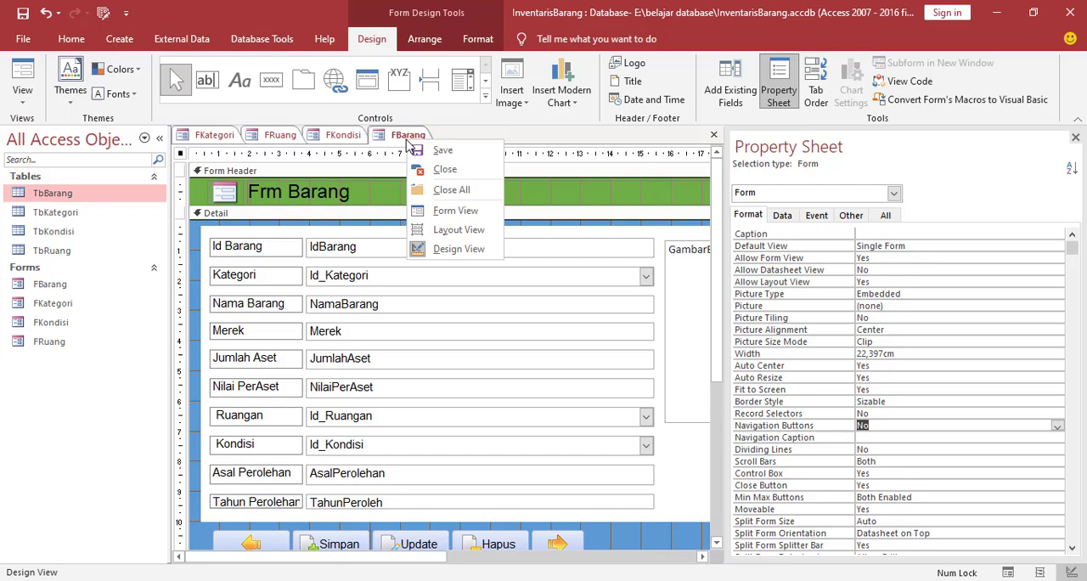
{"action": "left_click", "coordinate": [459, 190]}
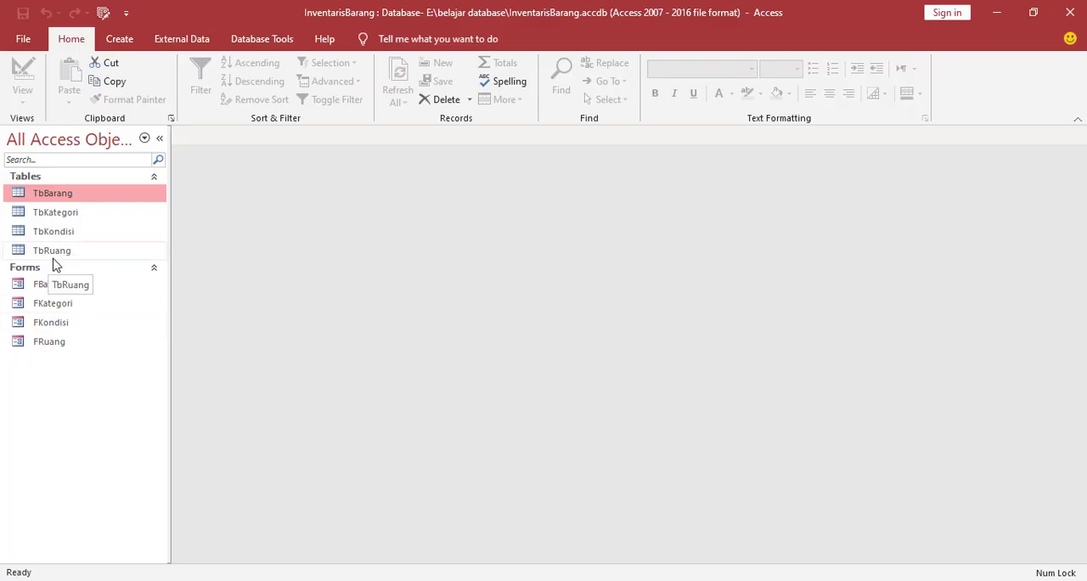
Open FBarang as a pop-up, check the Kategori, Ruangan and Kondisi drop-down lists, and close the form
{"action": "double_click", "coordinate": [51, 286]}
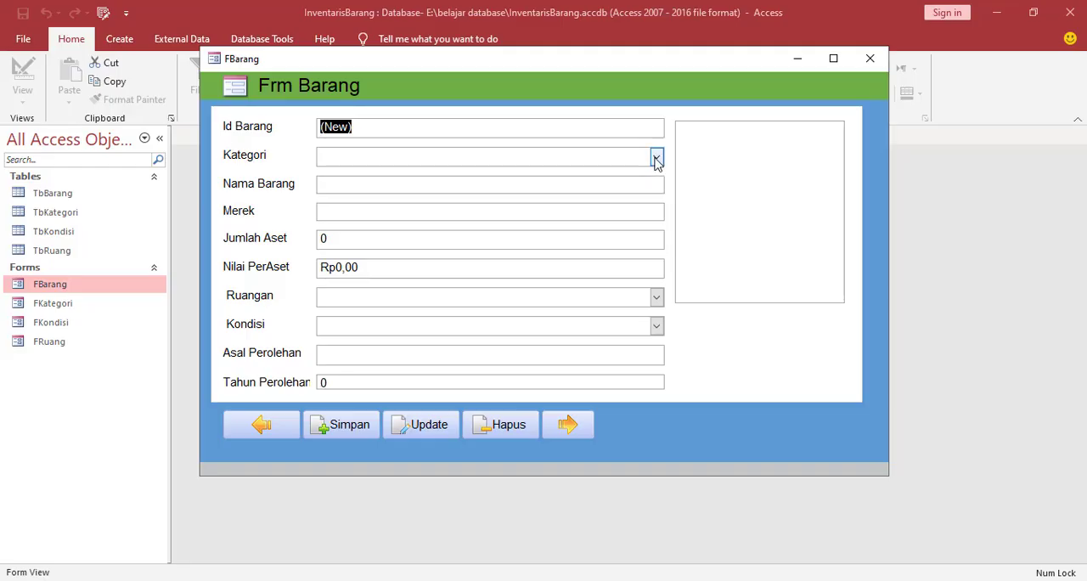
{"action": "left_click", "coordinate": [656, 157]}
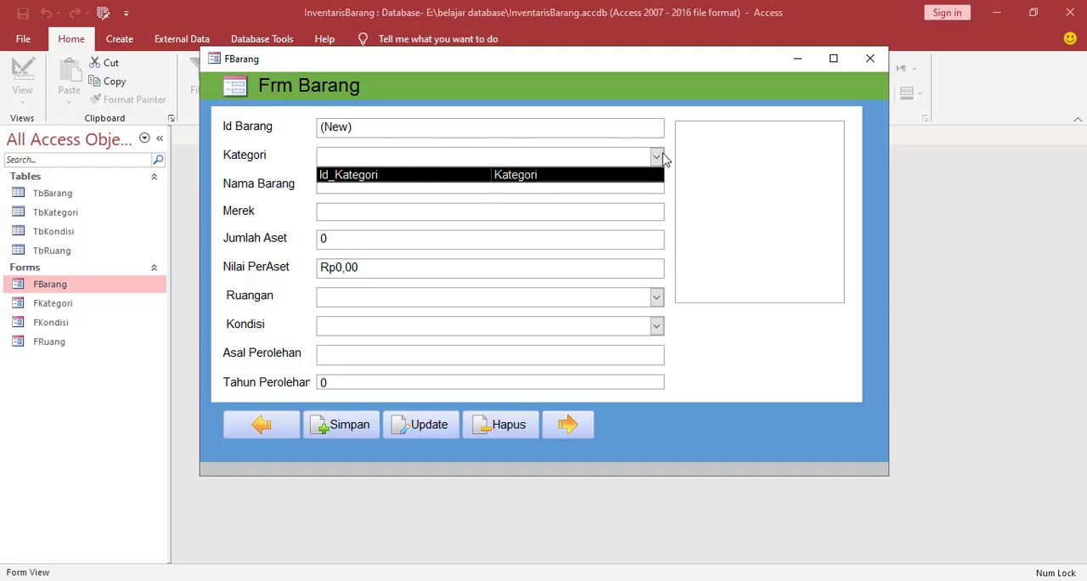
{"action": "left_click", "coordinate": [656, 297]}
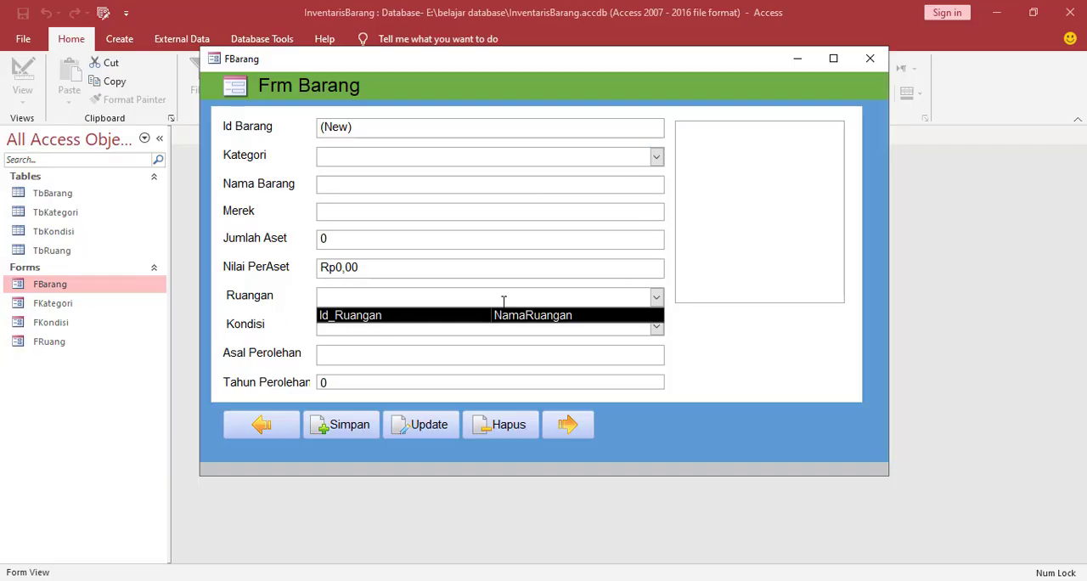
{"action": "left_click", "coordinate": [656, 327]}
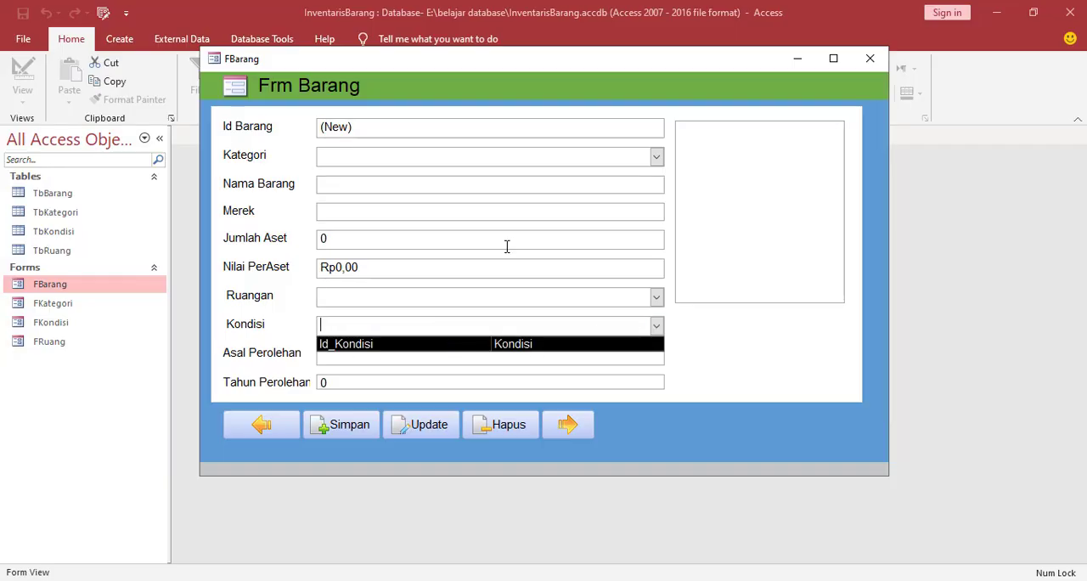
{"action": "left_click_drag", "start_coordinate": [544, 64], "coordinate": [598, 77]}
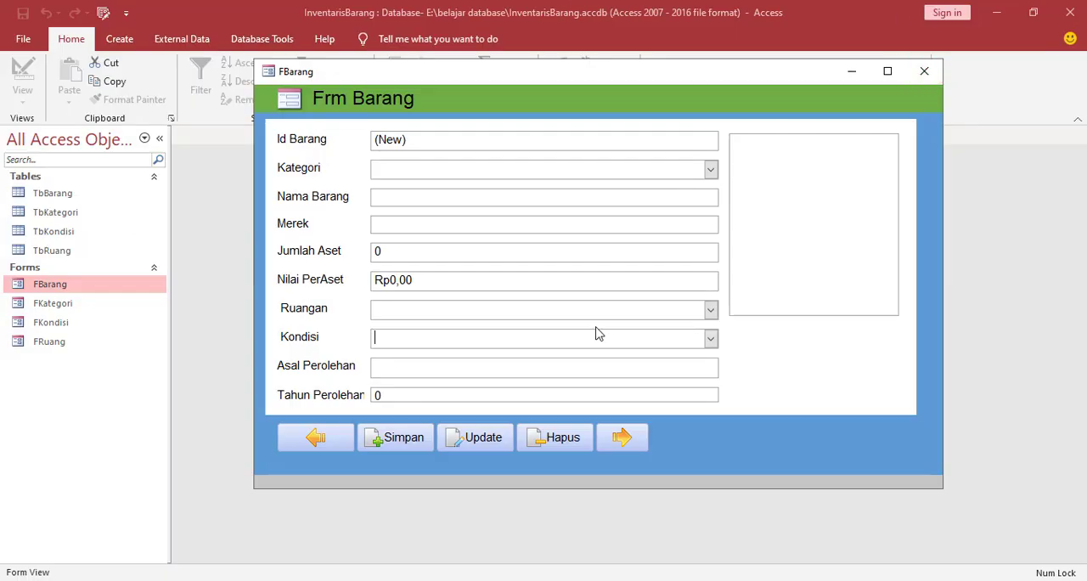
{"action": "left_click", "coordinate": [925, 70]}
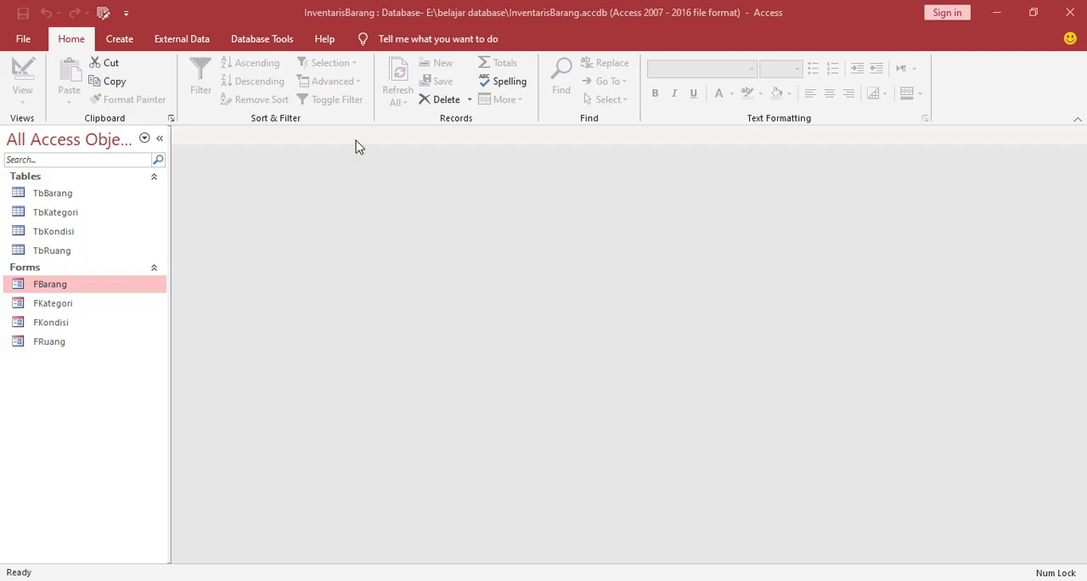
Create a new blank form and switch it to Design View
{"action": "left_click", "coordinate": [127, 44]}
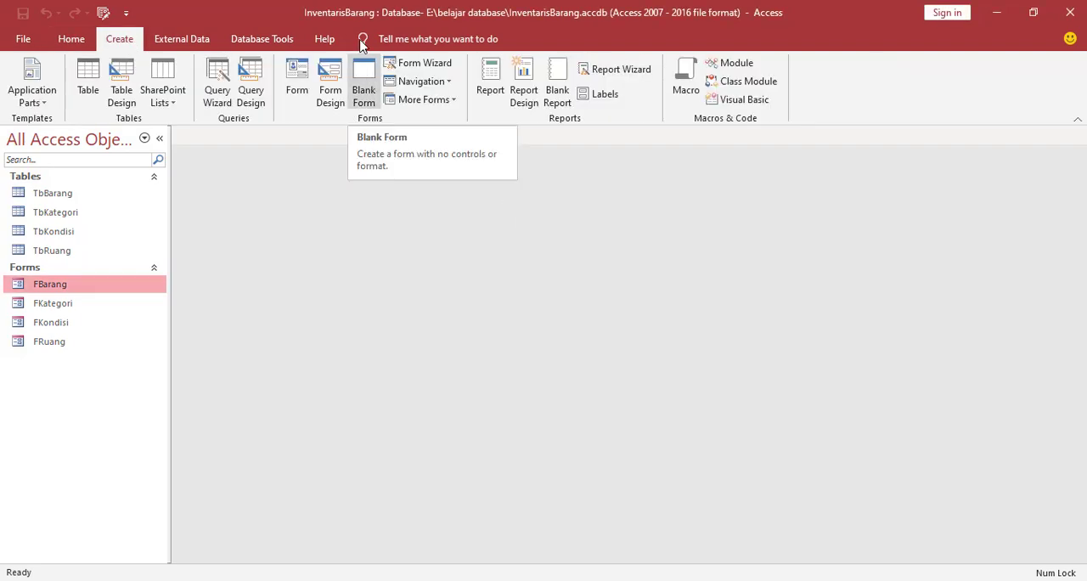
{"action": "left_click", "coordinate": [365, 89]}
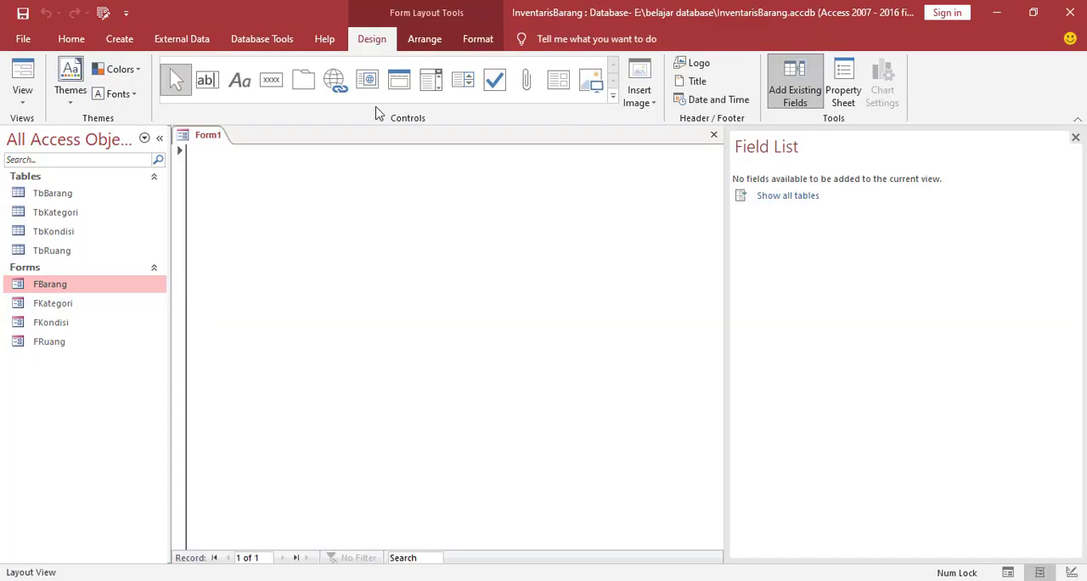
{"action": "right_click", "coordinate": [337, 188]}
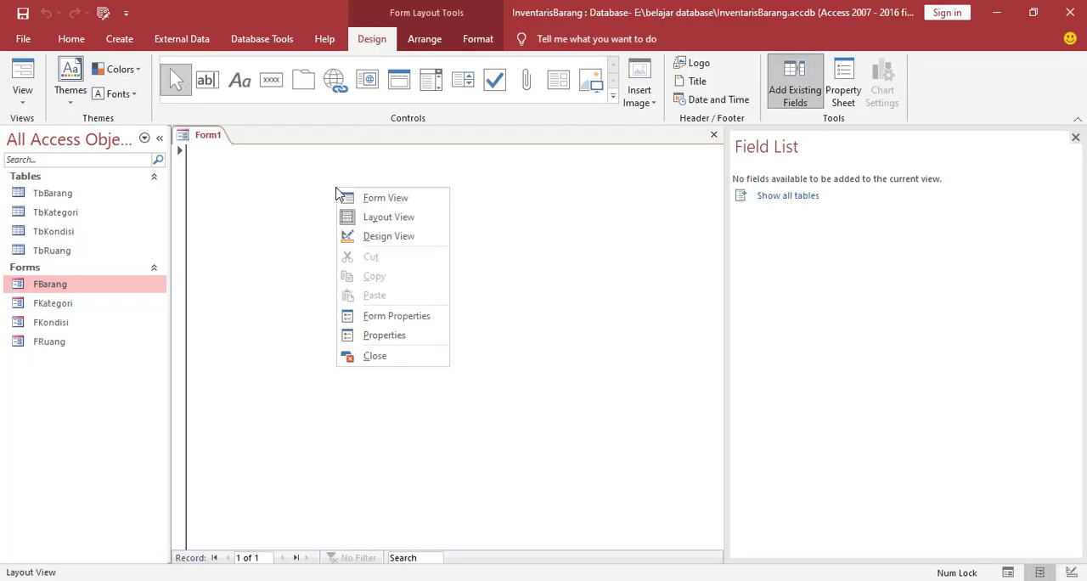
{"action": "left_click", "coordinate": [368, 242]}
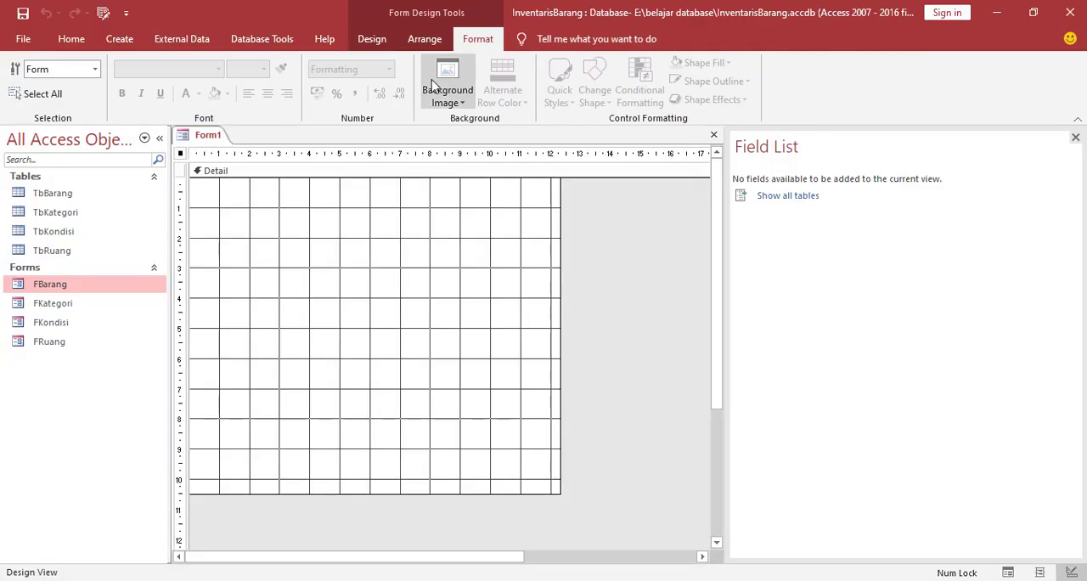
Draw a rectangle about 12 cm wide and 1.2 cm high across the top of the new form's Detail section
{"action": "left_click", "coordinate": [363, 43]}
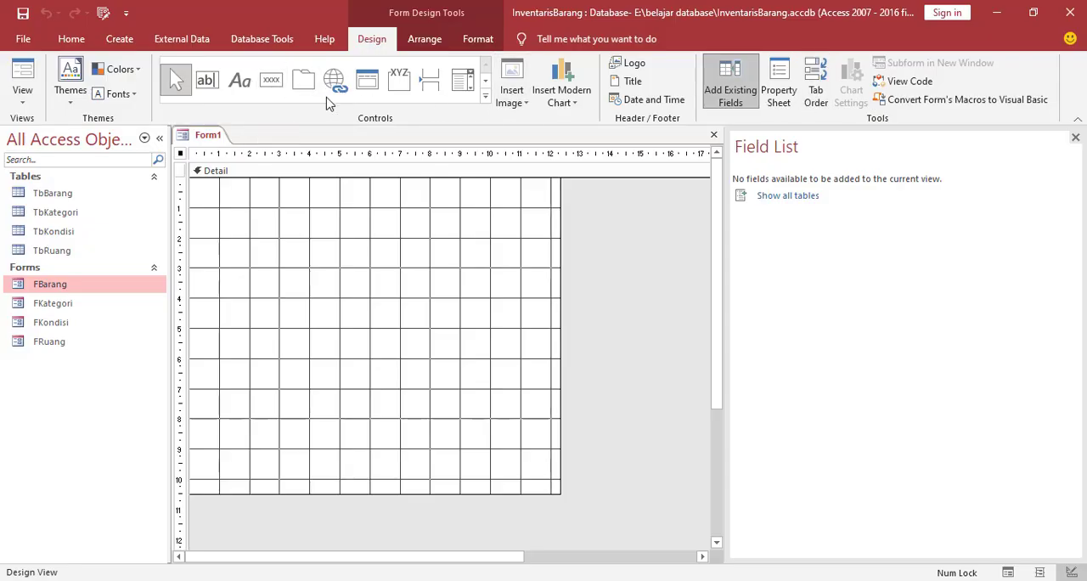
{"action": "left_click", "coordinate": [485, 96]}
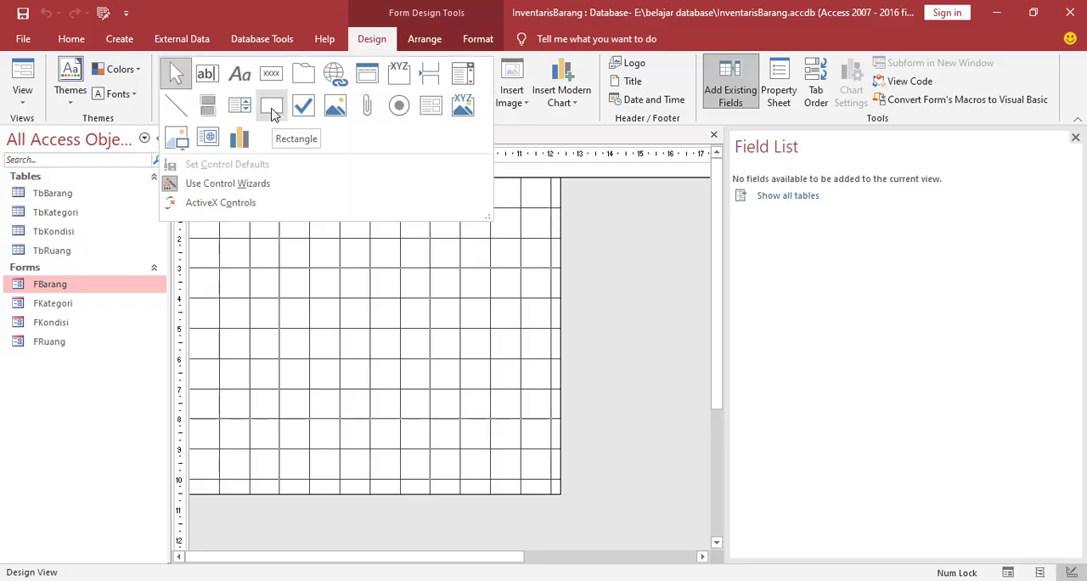
{"action": "left_click", "coordinate": [274, 119]}
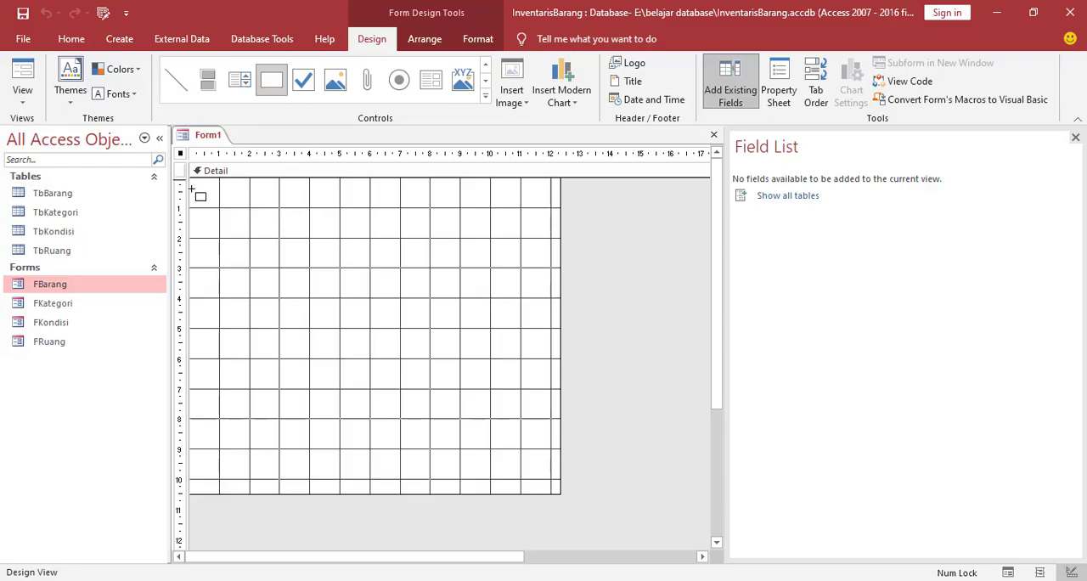
{"action": "left_click_drag", "start_coordinate": [190, 181], "coordinate": [564, 219]}
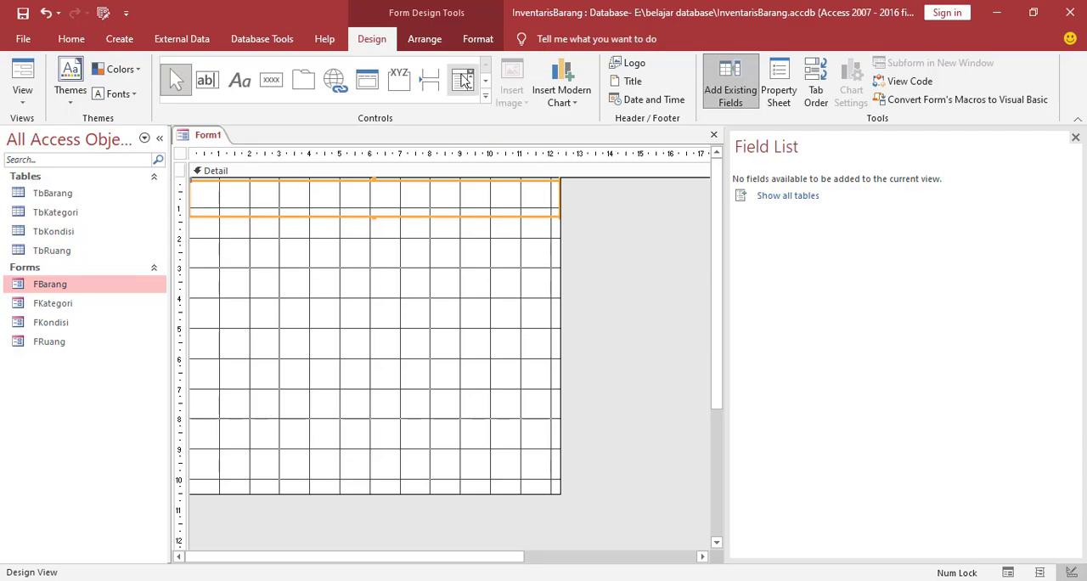
Fill the header rectangle with Green, Accent 6 and set its border style to Solid
{"action": "left_click", "coordinate": [790, 93]}
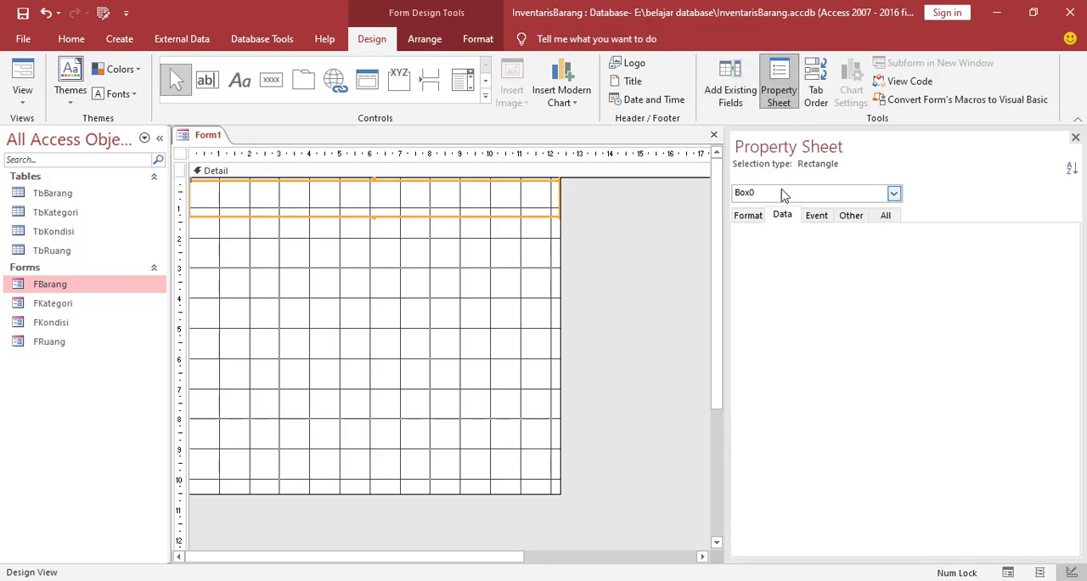
{"action": "left_click", "coordinate": [748, 217]}
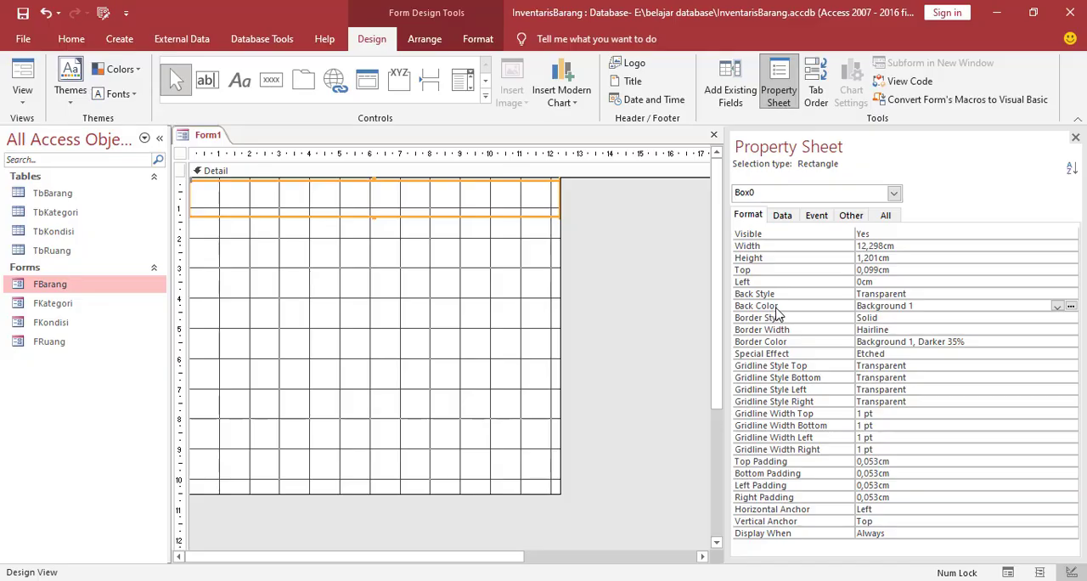
{"action": "left_click", "coordinate": [1071, 306]}
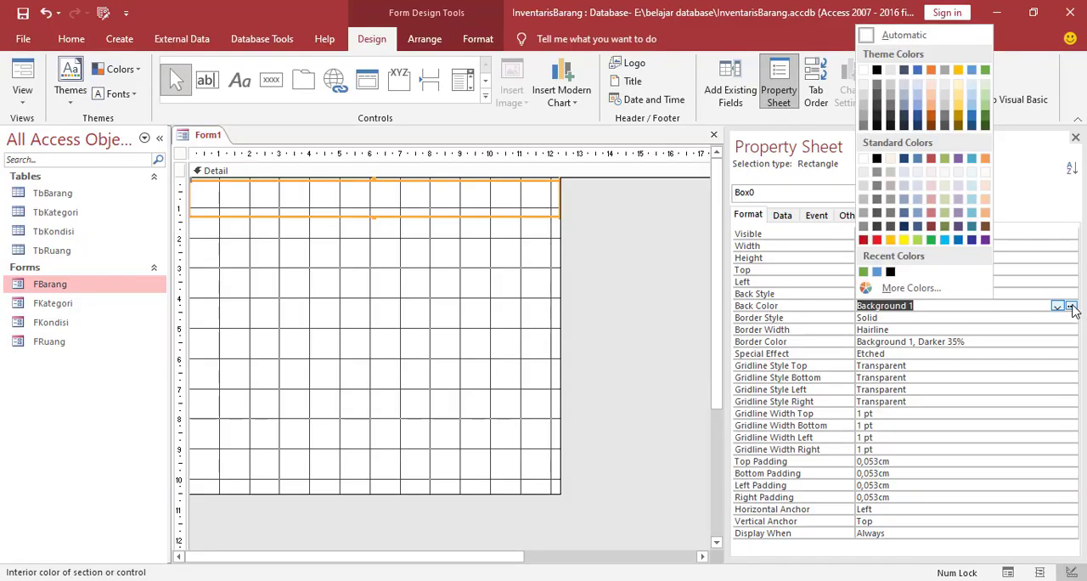
{"action": "left_click", "coordinate": [986, 71]}
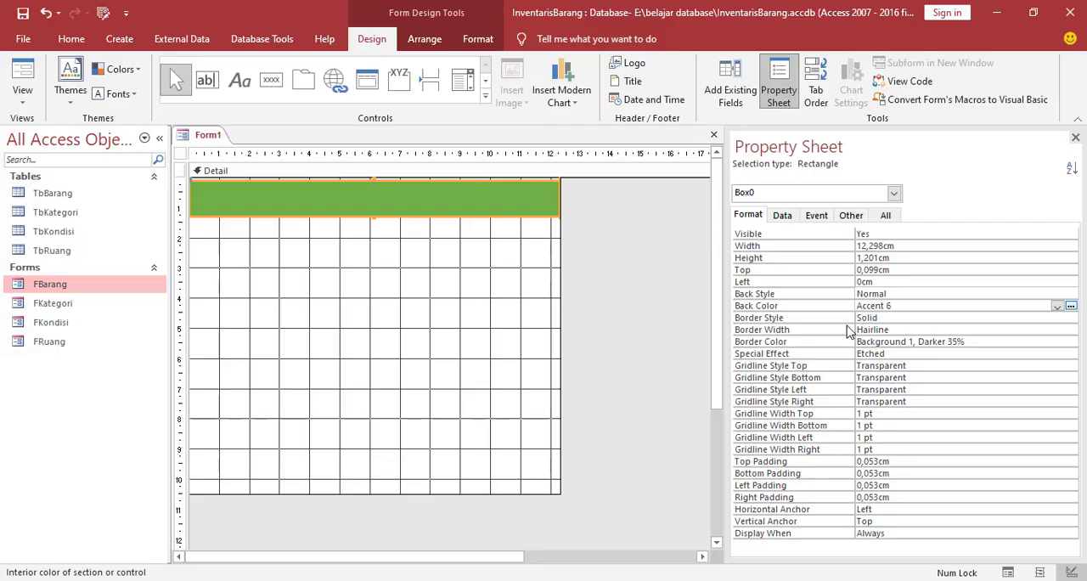
{"action": "left_click", "coordinate": [888, 318]}
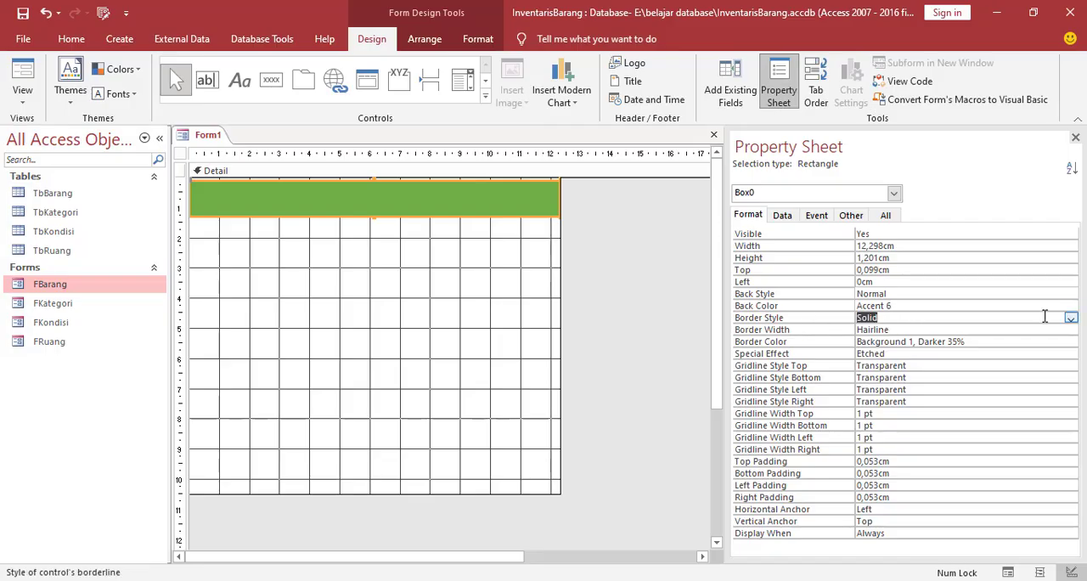
{"action": "left_click", "coordinate": [1071, 319]}
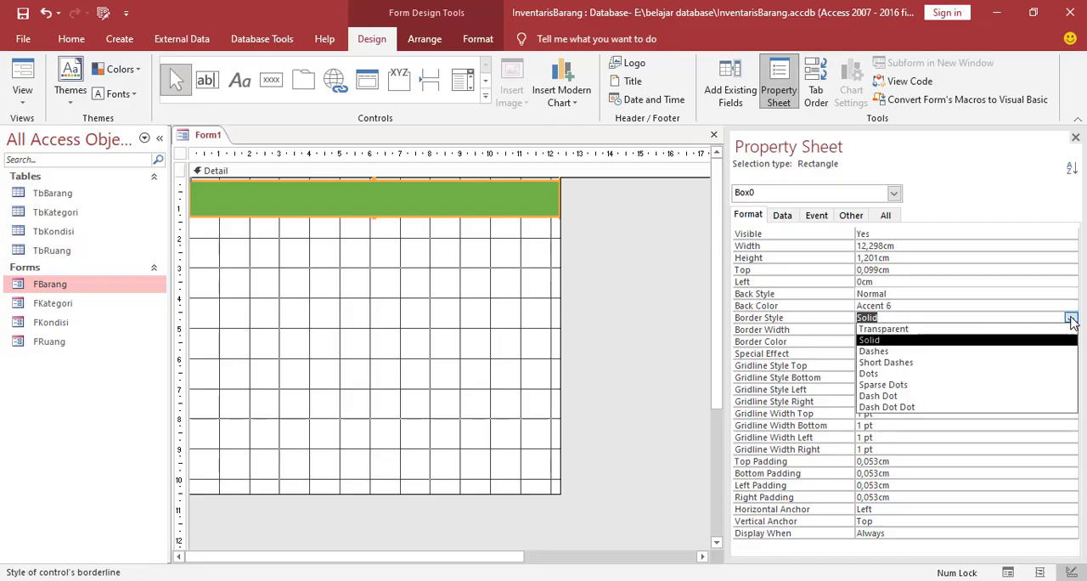
{"action": "left_click", "coordinate": [888, 343]}
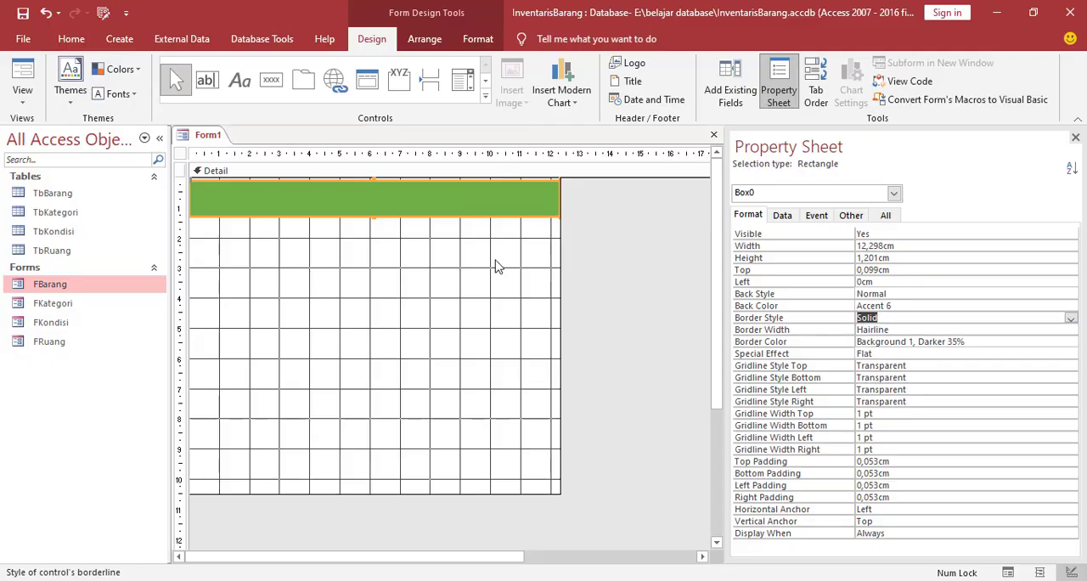
{"action": "left_click", "coordinate": [495, 267]}
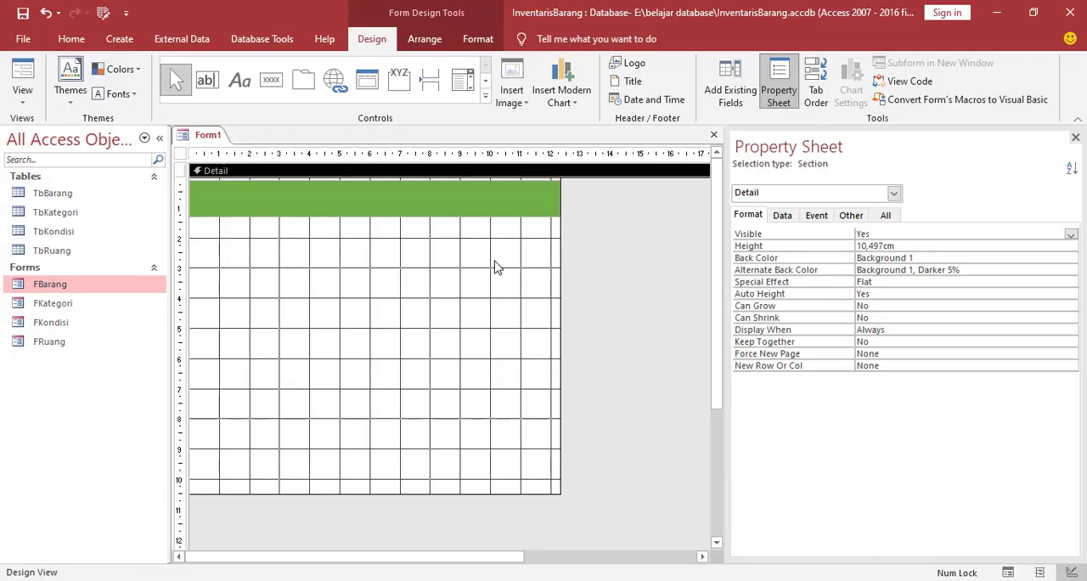
Add form header and footer sections, with the footer collapsed and the header about 2.2 cm high
{"action": "right_click", "coordinate": [445, 263]}
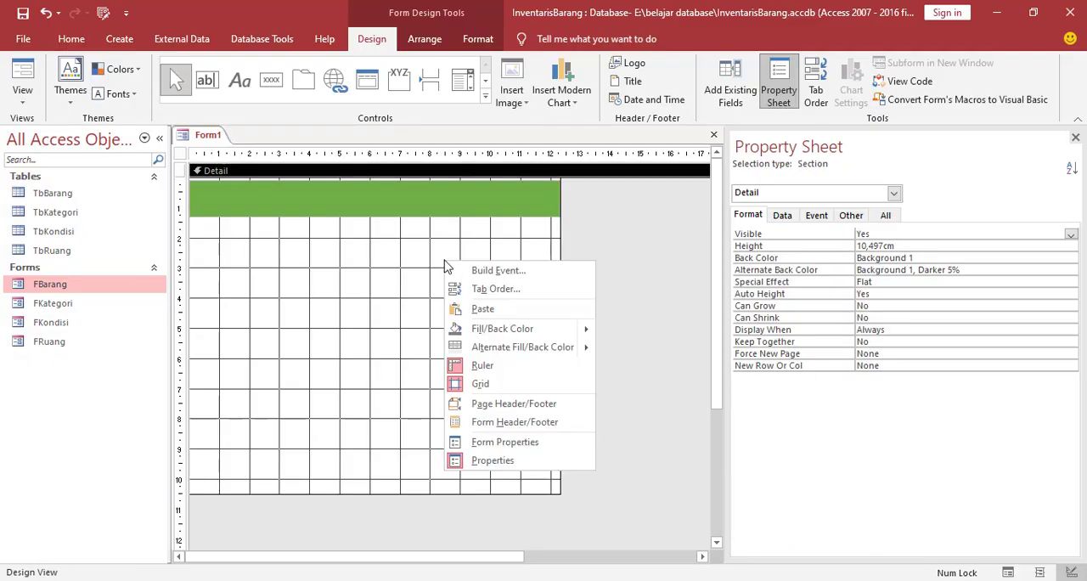
{"action": "left_click", "coordinate": [516, 423]}
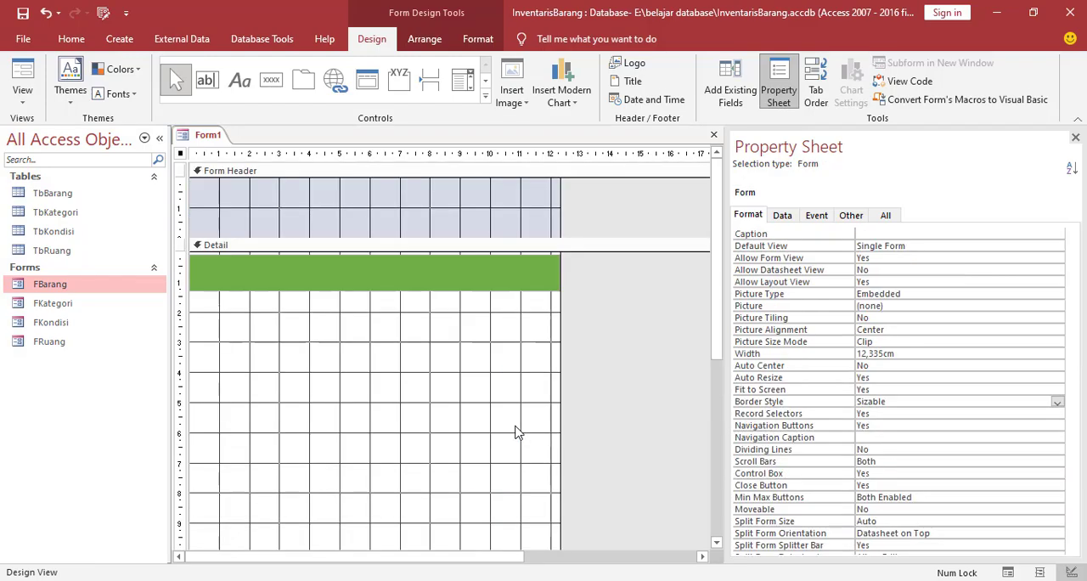
{"action": "scroll", "coordinate": [432, 288], "scroll_direction": "down", "scroll_amount": 3}
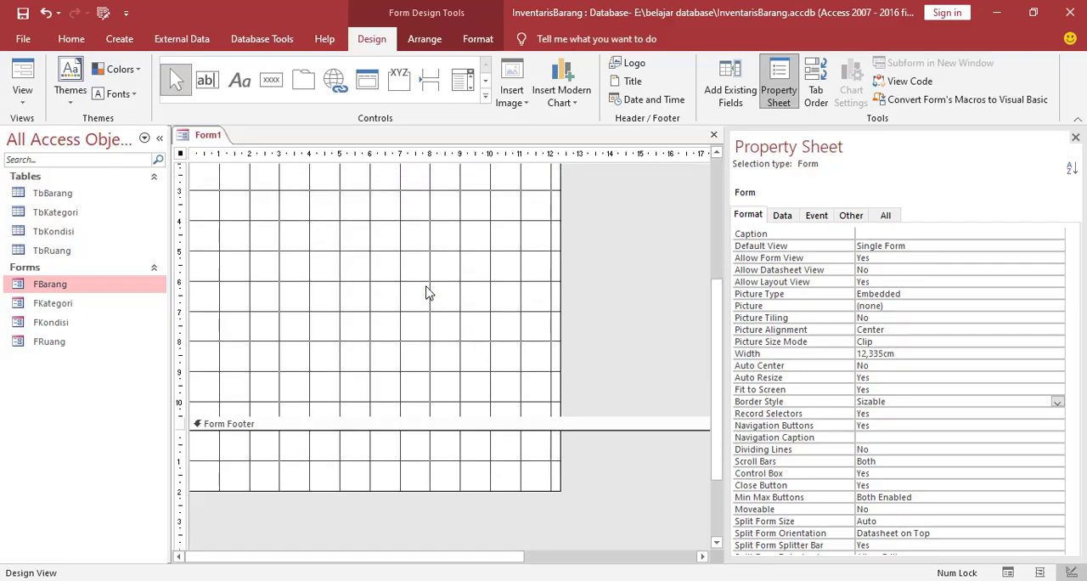
{"action": "left_click_drag", "start_coordinate": [428, 492], "coordinate": [428, 428]}
{"action": "scroll", "coordinate": [416, 366], "scroll_direction": "up", "scroll_amount": 5}
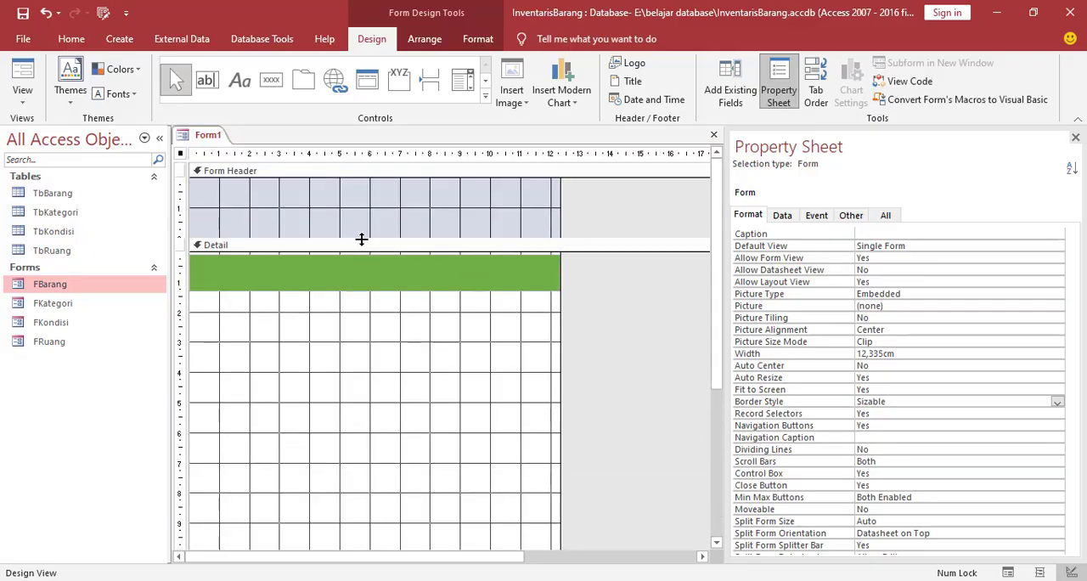
{"action": "left_click_drag", "start_coordinate": [362, 235], "coordinate": [362, 248]}
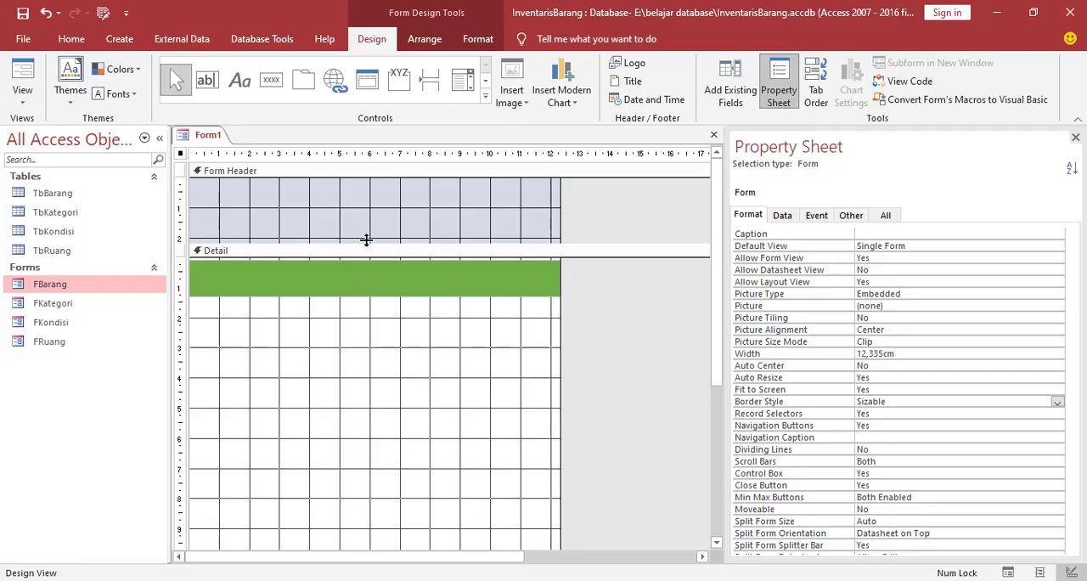
Move the green rectangle from the Detail section into the Form Header and shrink the header to the rectangle's height
{"action": "left_click", "coordinate": [300, 281]}
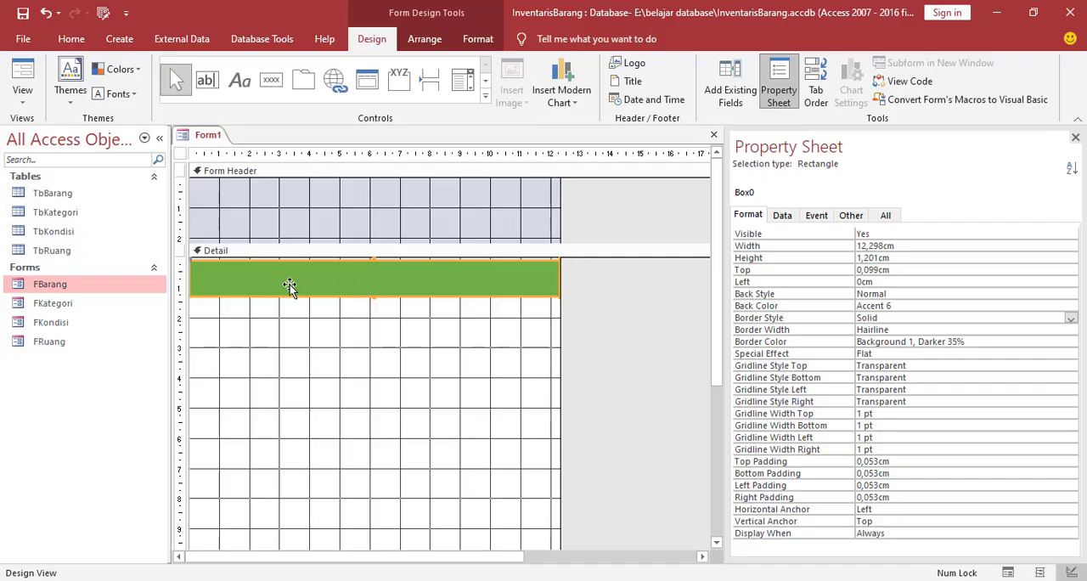
{"action": "right_click", "coordinate": [231, 283]}
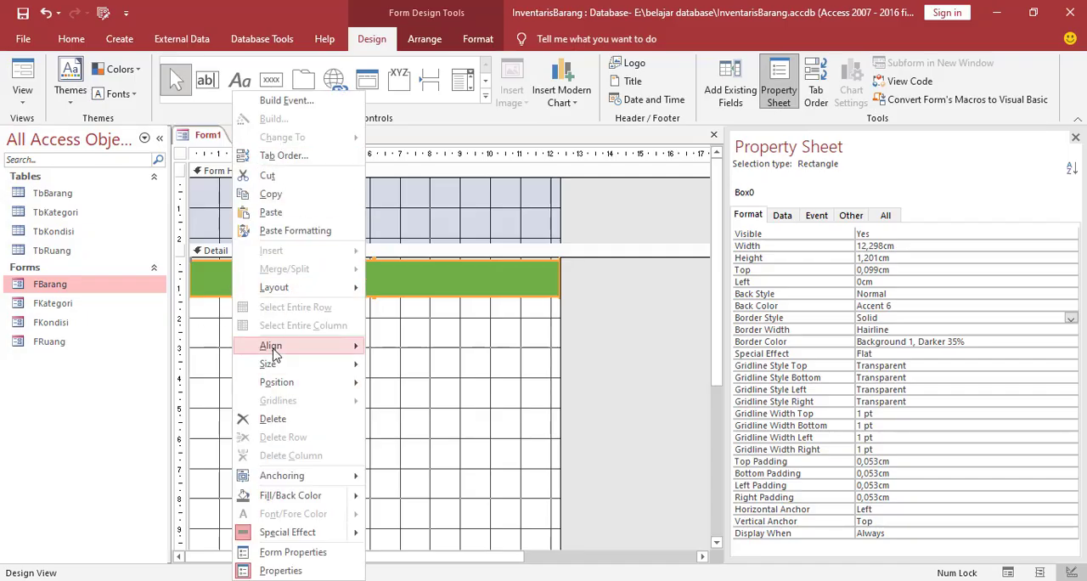
{"action": "left_click", "coordinate": [274, 184]}
{"action": "left_click", "coordinate": [224, 214]}
{"action": "right_click", "coordinate": [224, 211]}
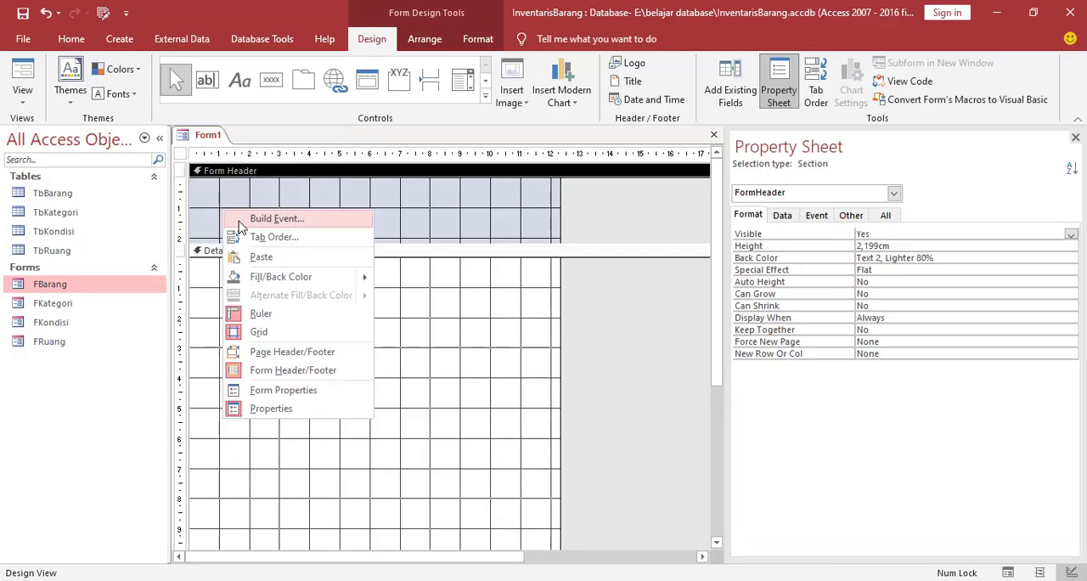
{"action": "left_click", "coordinate": [246, 255]}
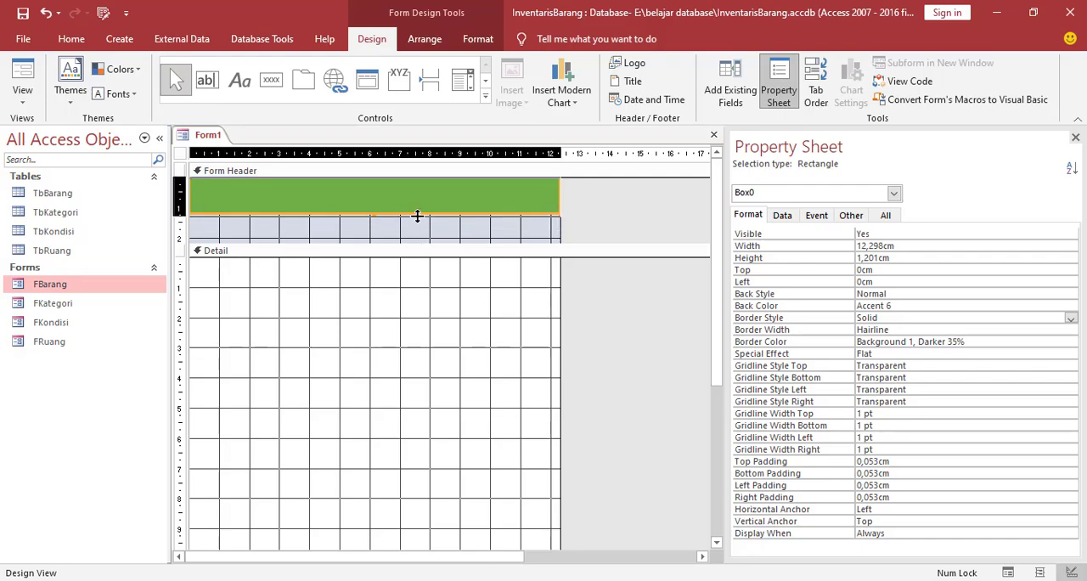
{"action": "left_click_drag", "start_coordinate": [418, 215], "coordinate": [425, 216]}
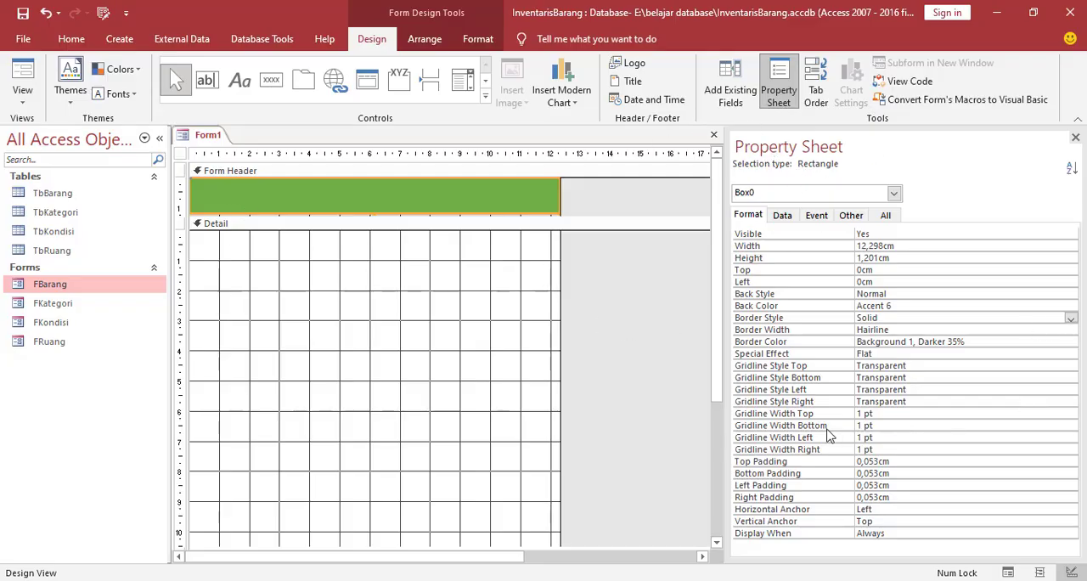
Set the green rectangle's Horizontal Anchor to Both
{"action": "left_click", "coordinate": [822, 511]}
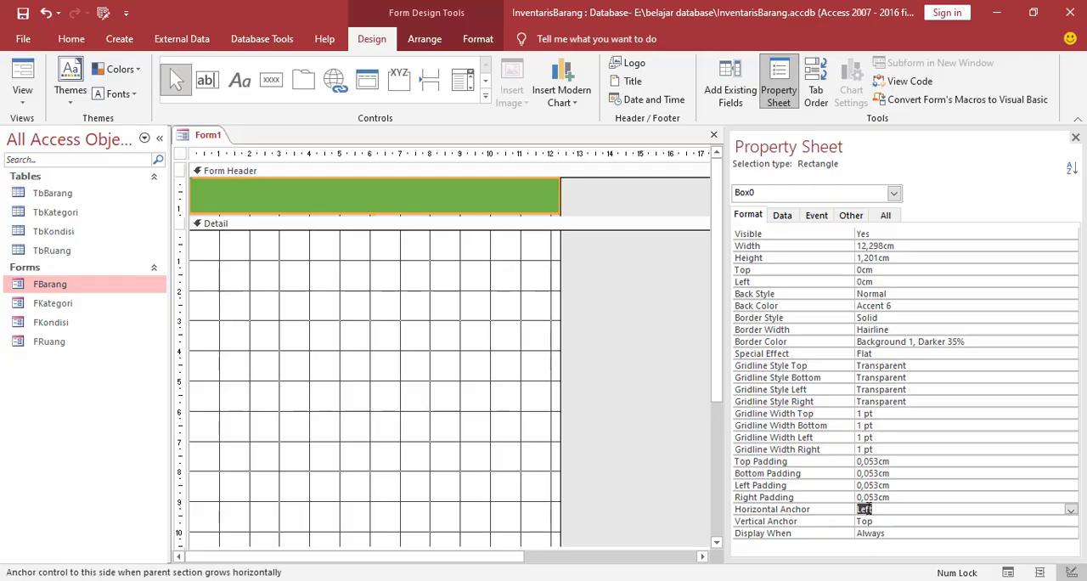
{"action": "left_click", "coordinate": [1072, 511]}
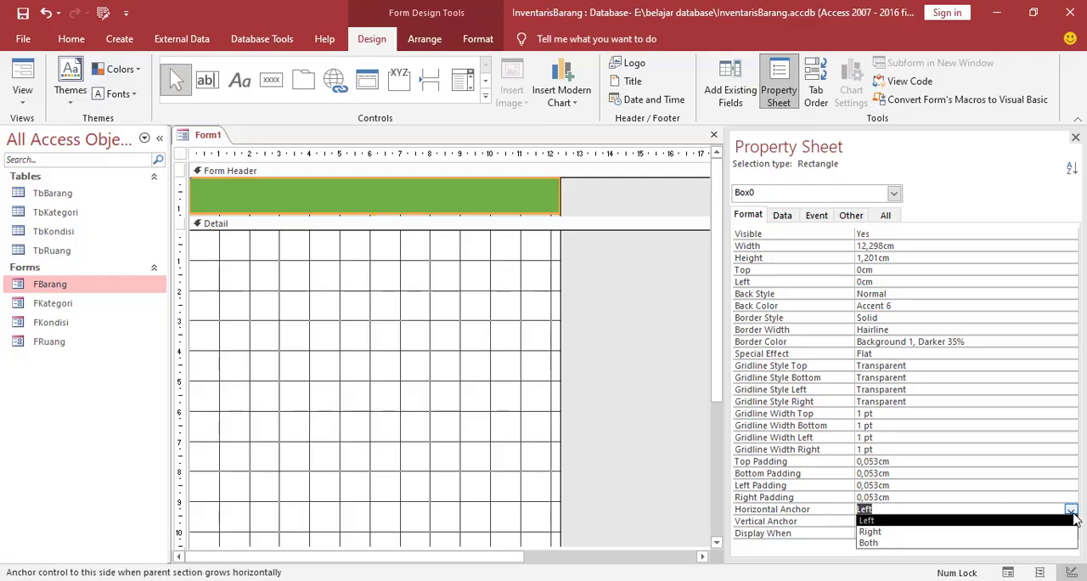
{"action": "left_click", "coordinate": [878, 544]}
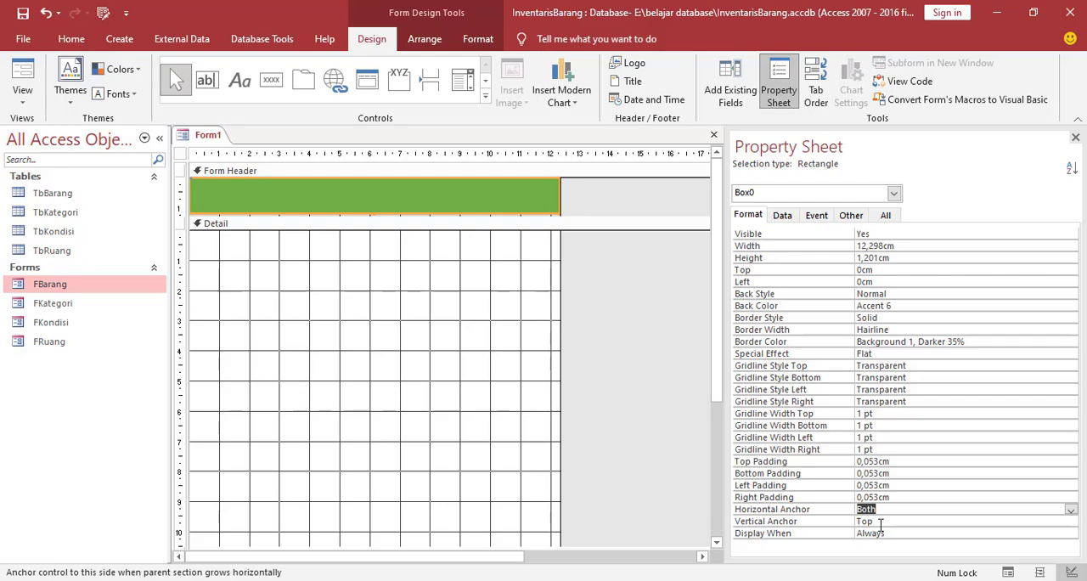
Set the form's Pop Up and Modal properties to Yes
{"action": "left_click", "coordinate": [398, 224]}
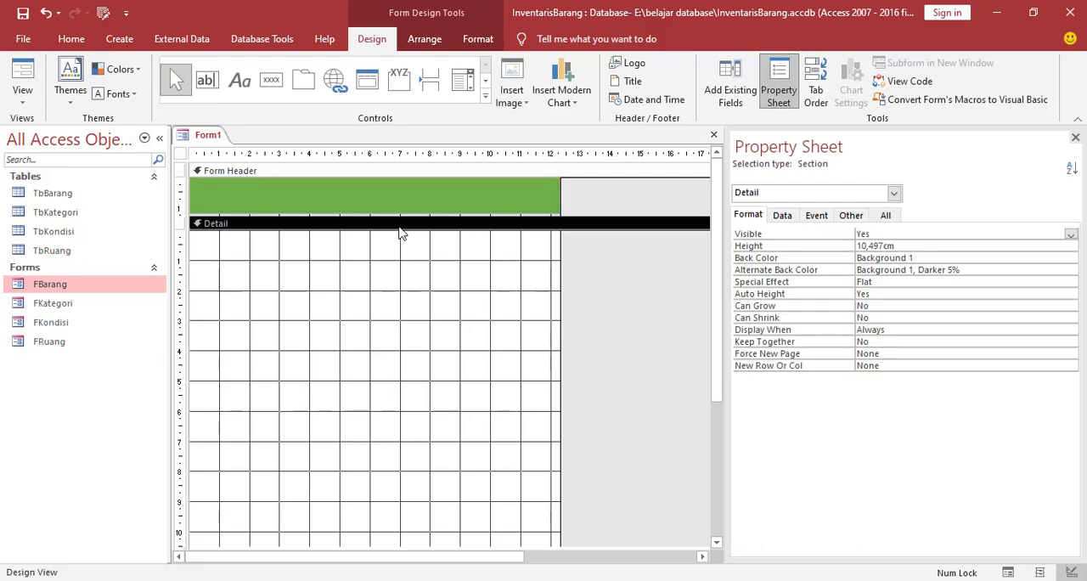
{"action": "left_click", "coordinate": [400, 215]}
{"action": "left_click", "coordinate": [539, 300]}
{"action": "left_click", "coordinate": [893, 193]}
{"action": "left_click", "coordinate": [762, 231]}
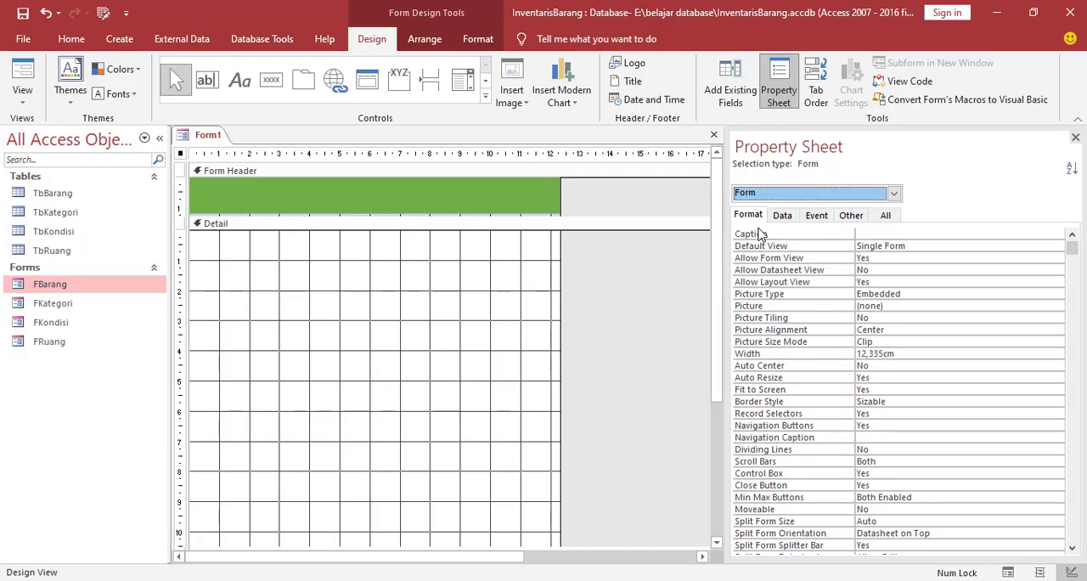
{"action": "left_click", "coordinate": [851, 217]}
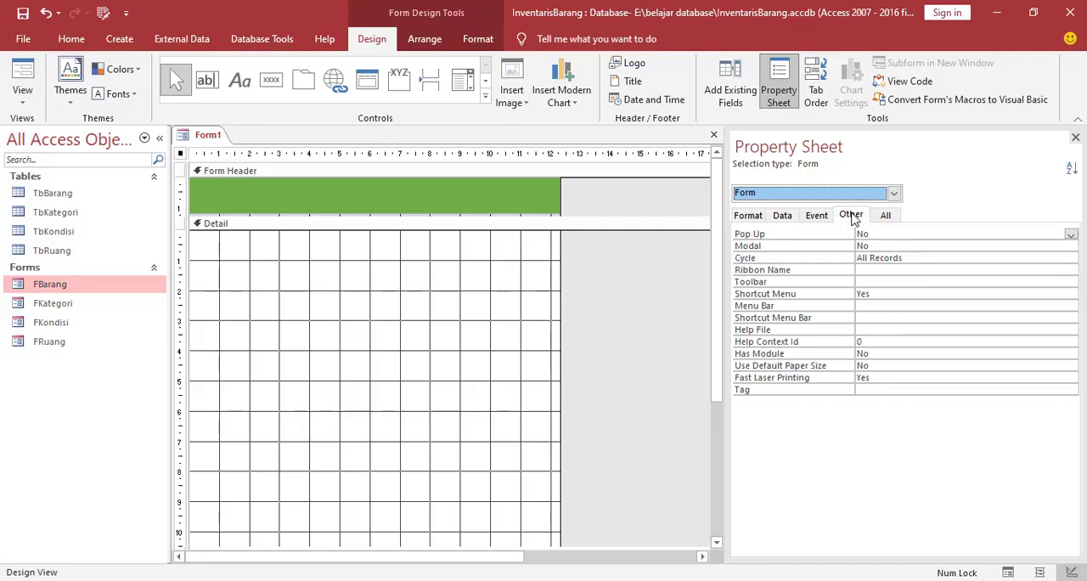
{"action": "left_click", "coordinate": [1071, 235]}
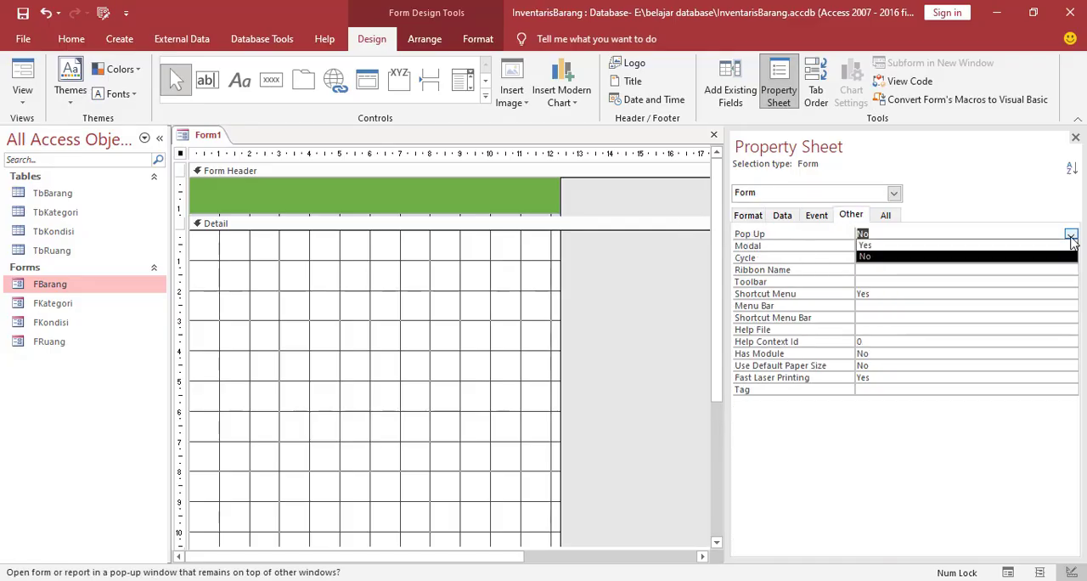
{"action": "left_click", "coordinate": [913, 248]}
{"action": "left_click", "coordinate": [934, 248]}
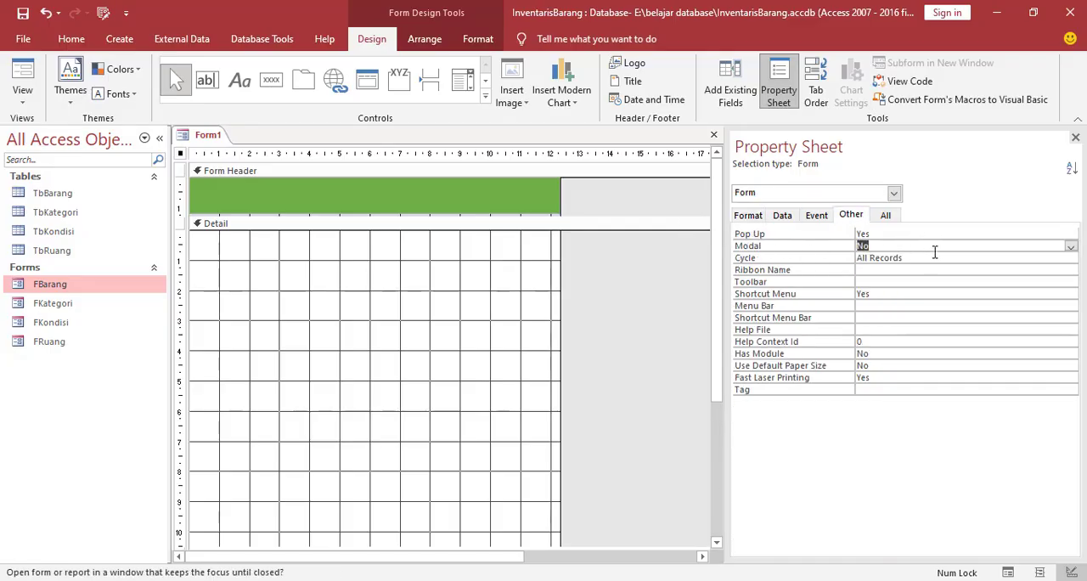
{"action": "left_click", "coordinate": [1071, 246]}
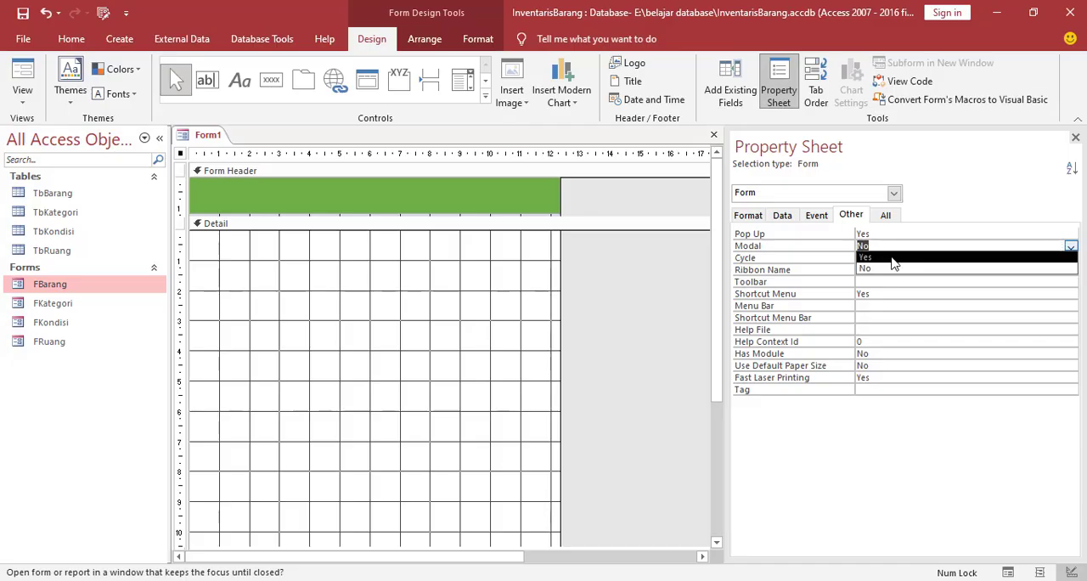
{"action": "left_click", "coordinate": [892, 259]}
Set the form's Auto Center property to Yes
{"action": "left_click", "coordinate": [753, 216]}
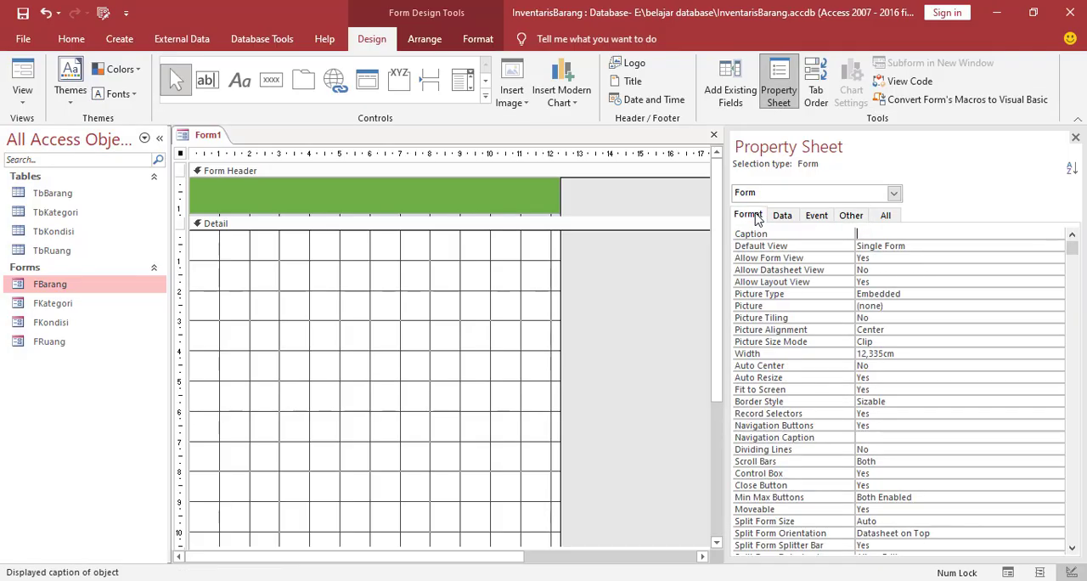
{"action": "left_click", "coordinate": [896, 367]}
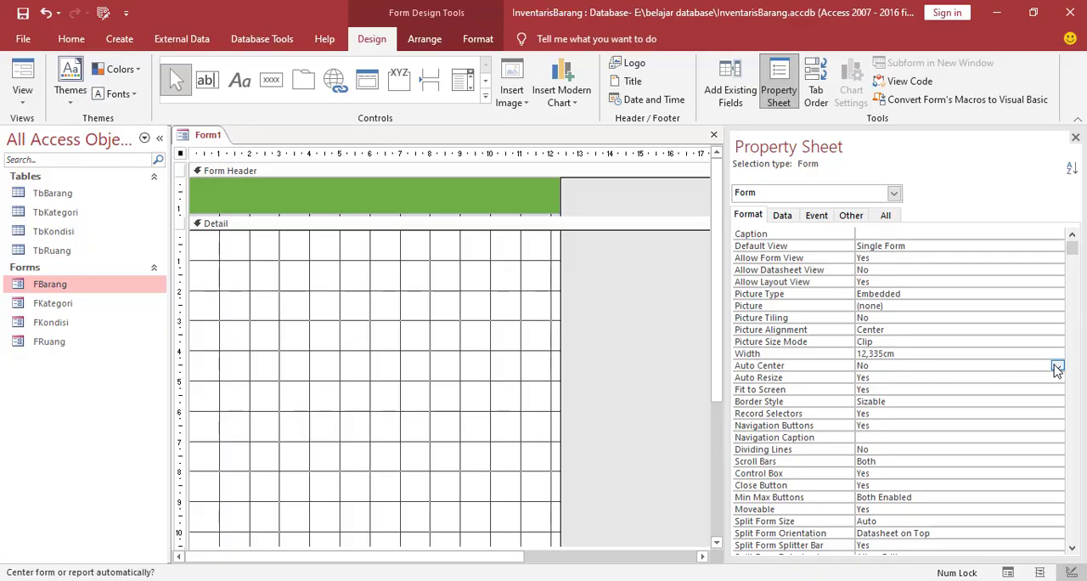
{"action": "left_click", "coordinate": [1058, 367]}
{"action": "left_click", "coordinate": [903, 379]}
Set the form's Navigation Buttons and Record Selectors properties to No
{"action": "left_click", "coordinate": [890, 427]}
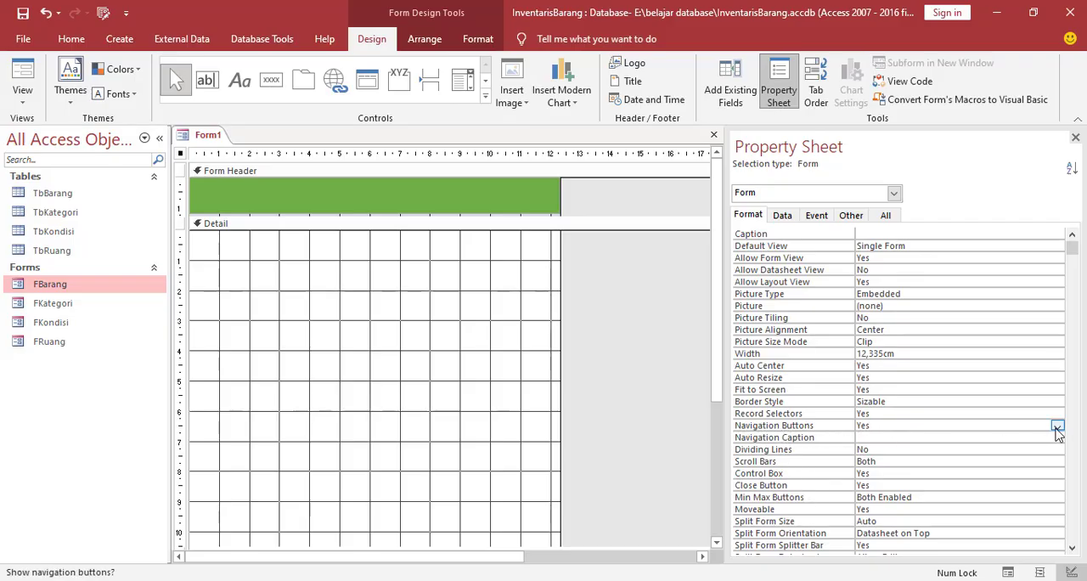
{"action": "left_click", "coordinate": [1057, 427]}
{"action": "left_click", "coordinate": [880, 449]}
{"action": "left_click", "coordinate": [815, 415]}
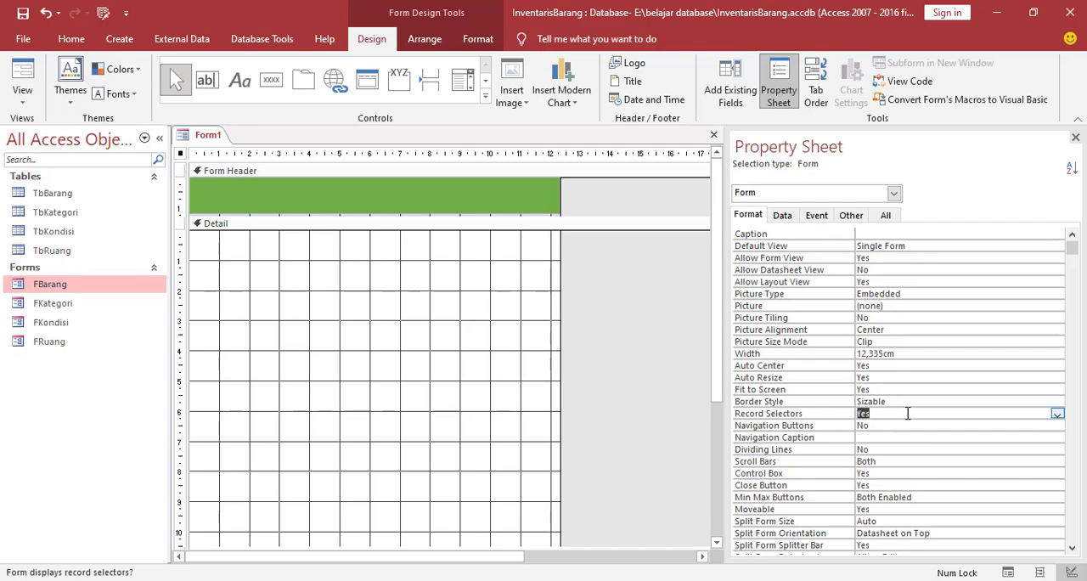
{"action": "left_click", "coordinate": [1058, 415]}
{"action": "left_click", "coordinate": [868, 435]}
Show the new form in Form View and maximize its window to check how the green header stretches
{"action": "right_click", "coordinate": [213, 137]}
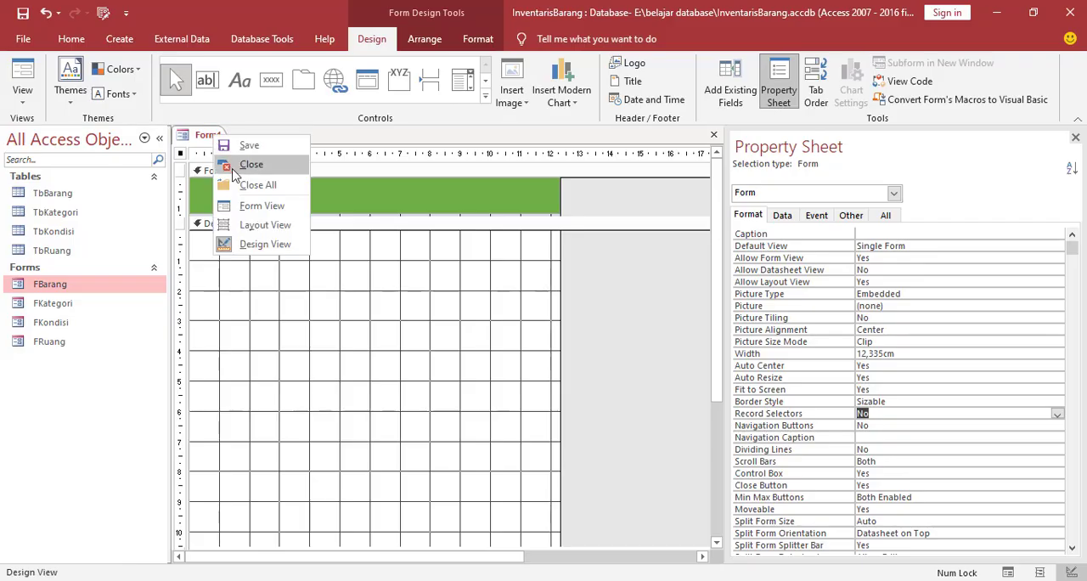
{"action": "left_click", "coordinate": [248, 206]}
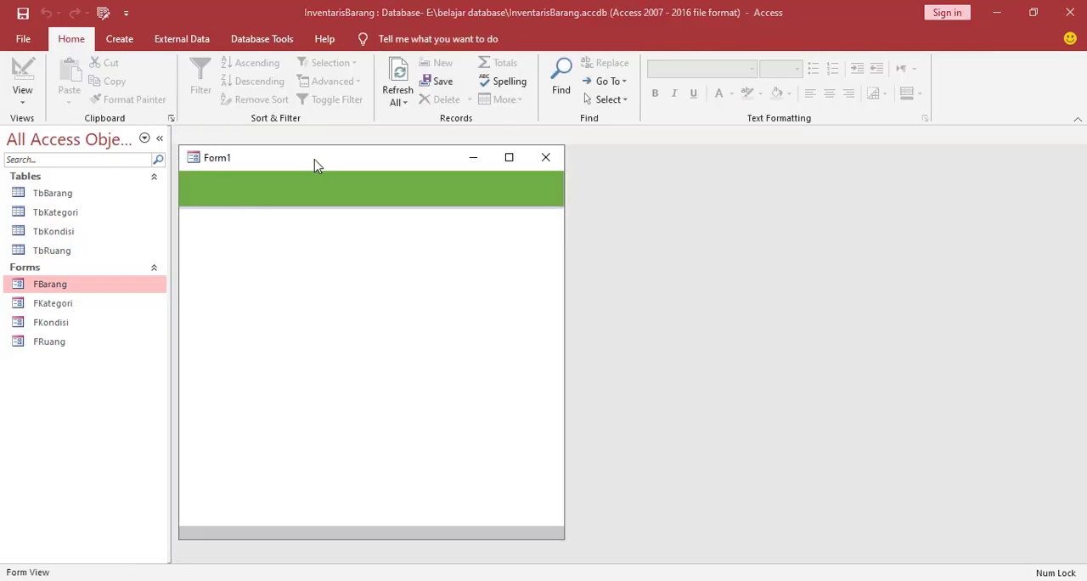
{"action": "left_click_drag", "start_coordinate": [321, 160], "coordinate": [466, 140]}
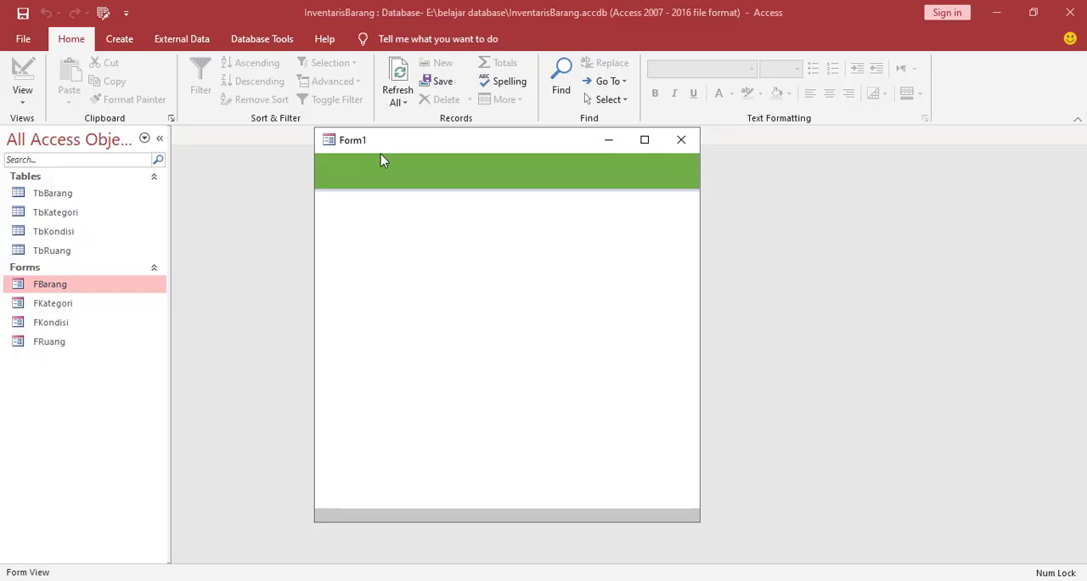
{"action": "left_click", "coordinate": [645, 146]}
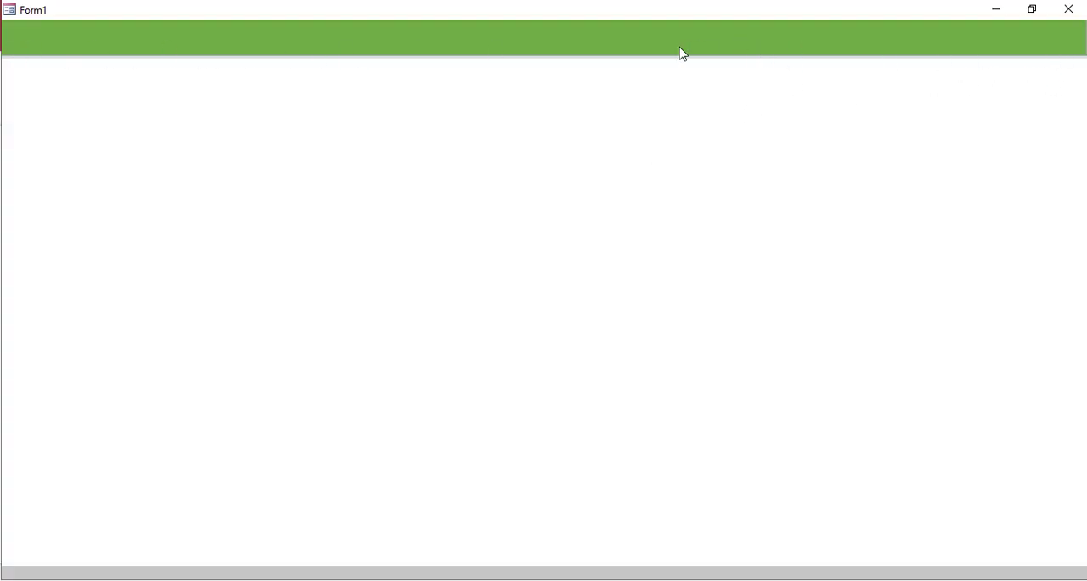
Compare the form's restored and maximized window sizes, and return the form to Design View
{"action": "left_click", "coordinate": [1032, 11]}
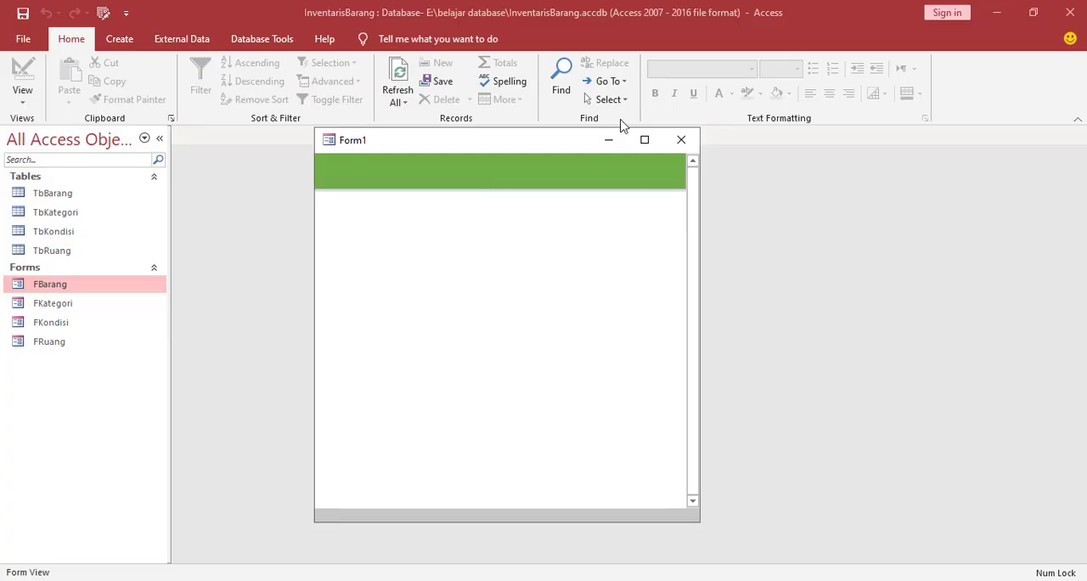
{"action": "left_click", "coordinate": [645, 139]}
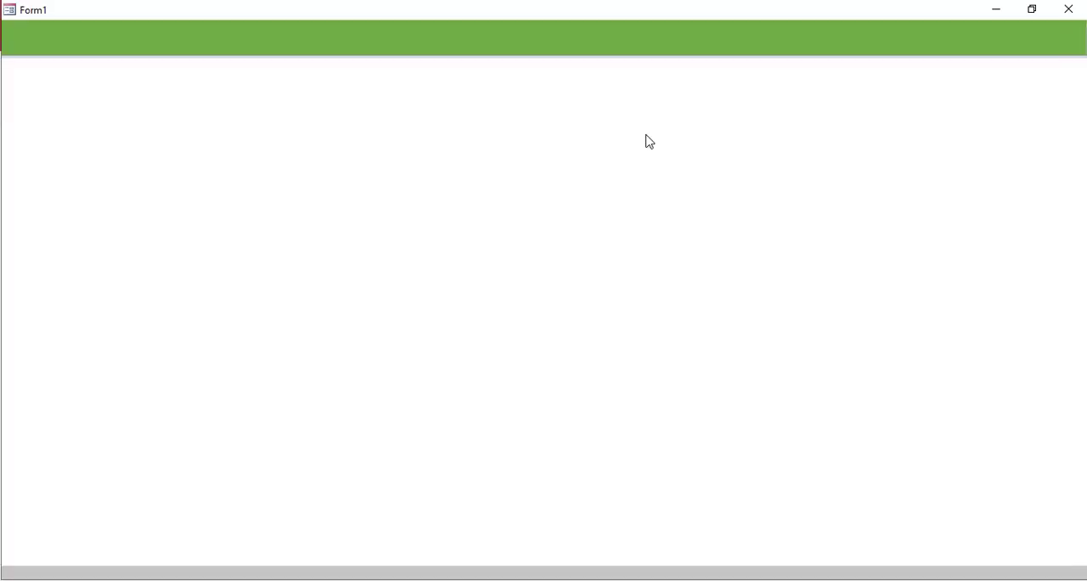
{"action": "left_click", "coordinate": [1033, 10]}
{"action": "right_click", "coordinate": [454, 253]}
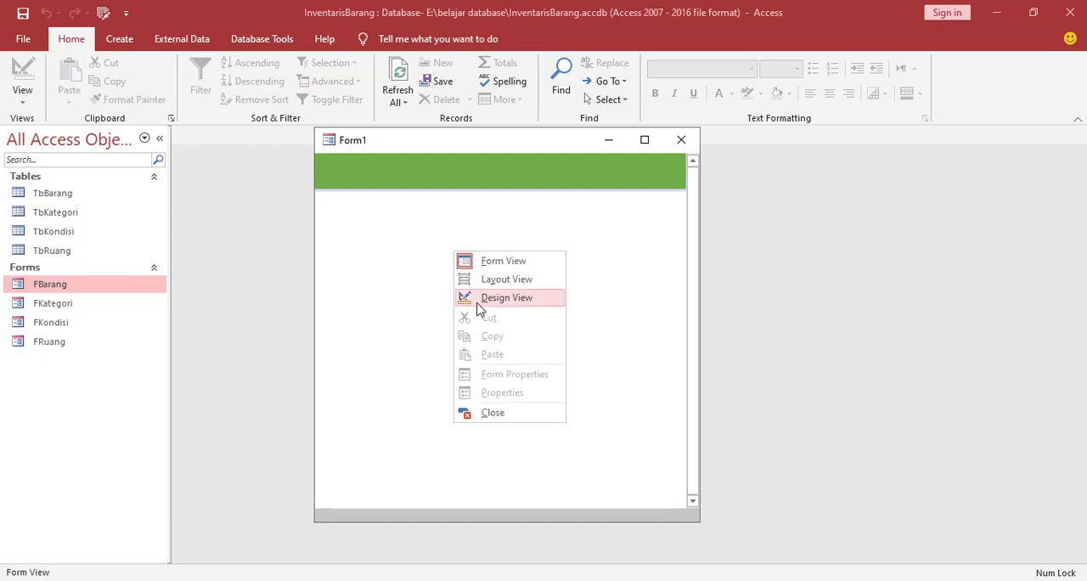
{"action": "left_click", "coordinate": [501, 299]}
Widen the form and its green header rectangle to about 14.1 cm, making the rectangle and header about 1.4 cm high
{"action": "left_click", "coordinate": [436, 201]}
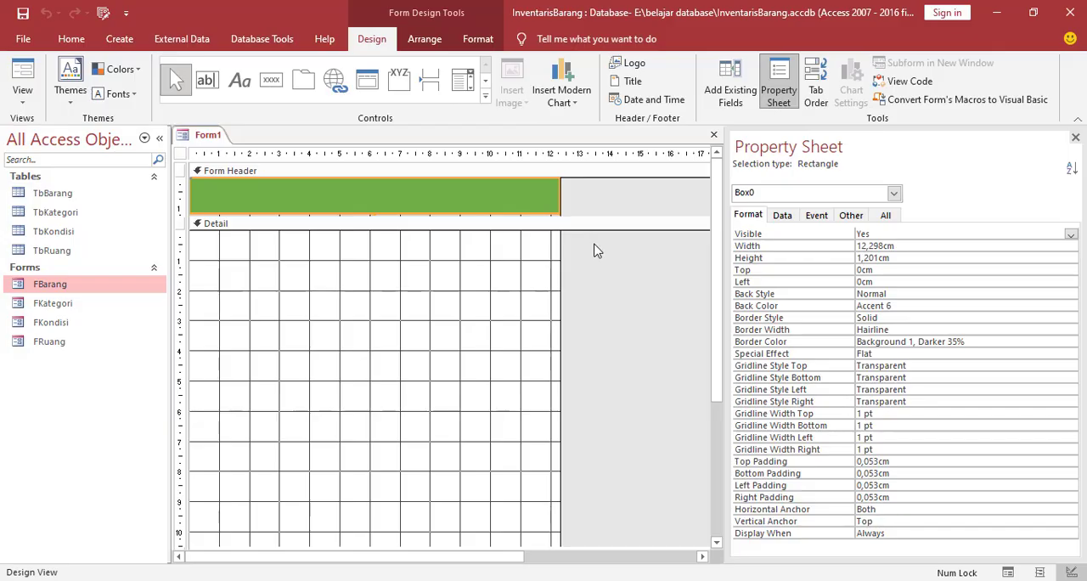
{"action": "left_click_drag", "start_coordinate": [591, 216], "coordinate": [586, 225]}
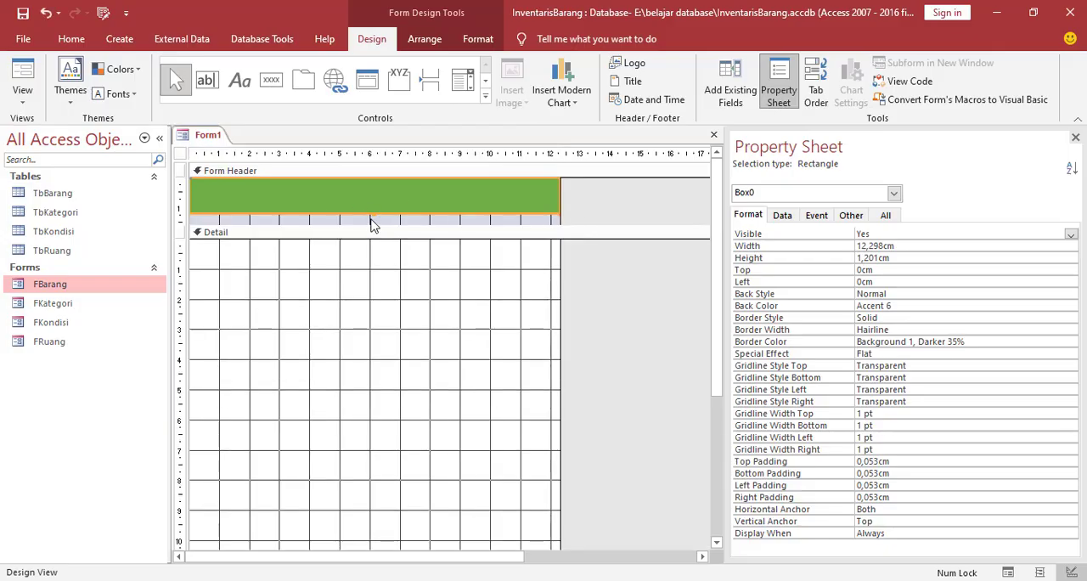
{"action": "left_click_drag", "start_coordinate": [373, 212], "coordinate": [374, 223]}
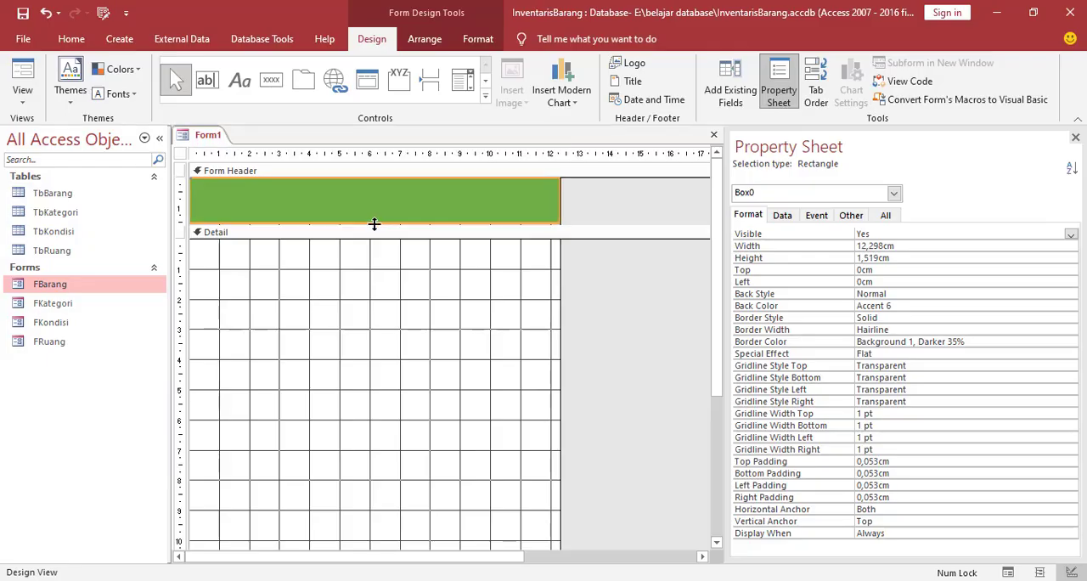
{"action": "left_click_drag", "start_coordinate": [559, 251], "coordinate": [613, 254]}
{"action": "left_click_drag", "start_coordinate": [559, 197], "coordinate": [613, 203]}
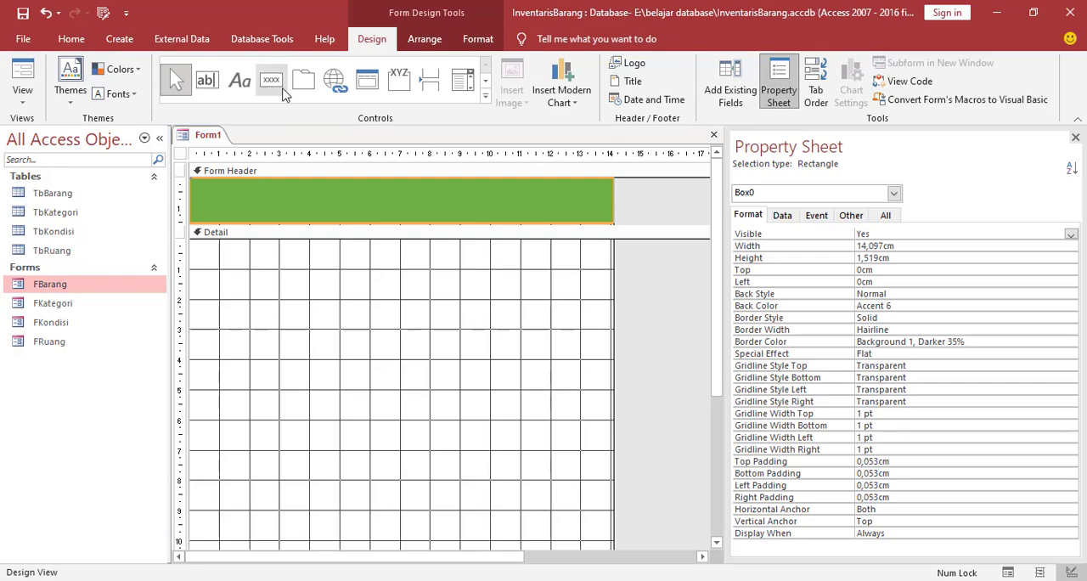
{"action": "left_click_drag", "start_coordinate": [425, 225], "coordinate": [425, 220]}
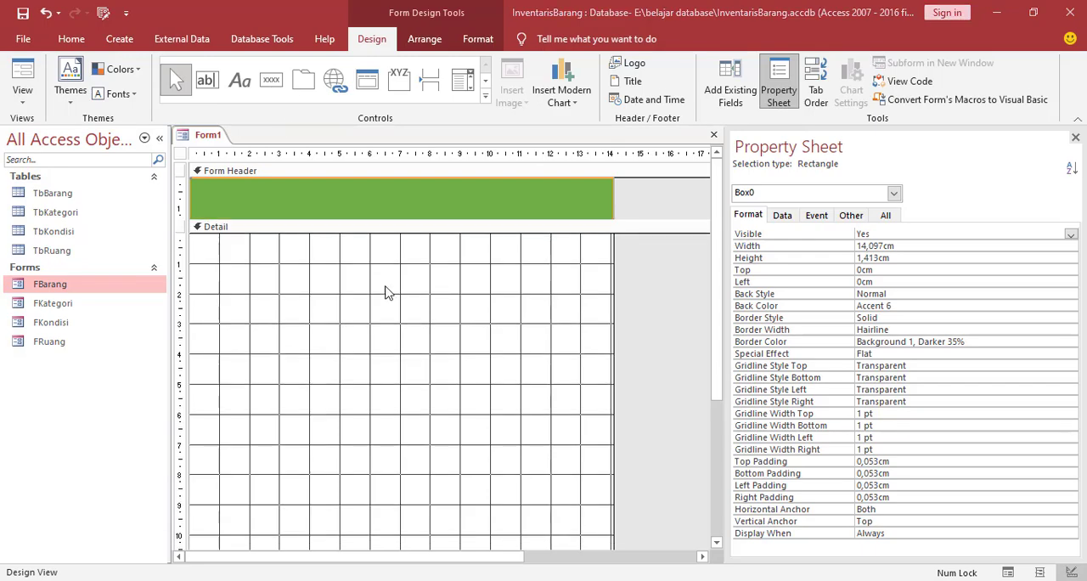
Add a command button at the left end of the green header that opens the FBarang form and shows all its records
{"action": "left_click", "coordinate": [272, 80]}
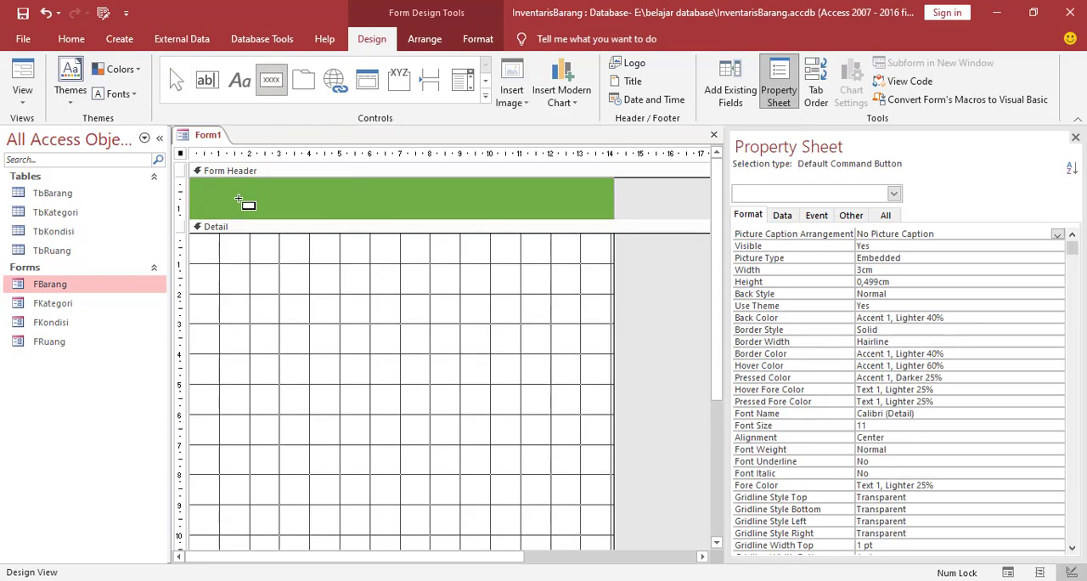
{"action": "left_click_drag", "start_coordinate": [204, 187], "coordinate": [245, 210]}
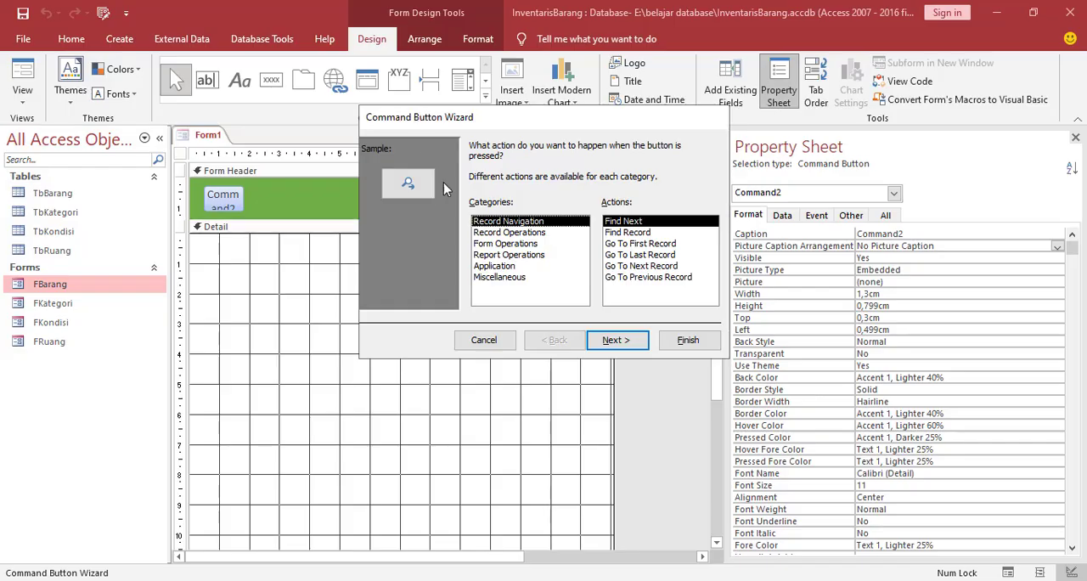
{"action": "left_click", "coordinate": [493, 256]}
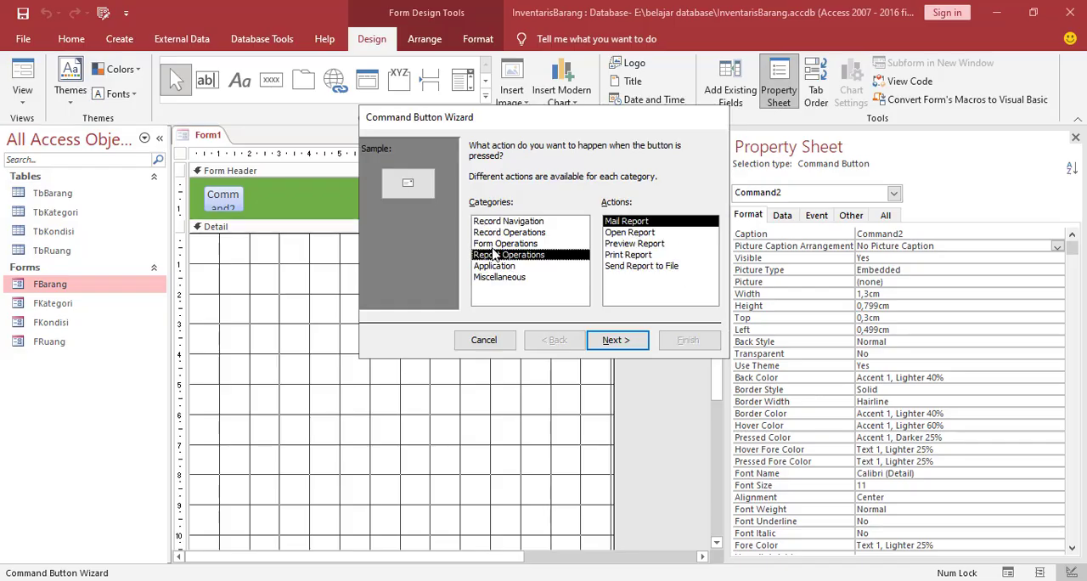
{"action": "left_click", "coordinate": [496, 246]}
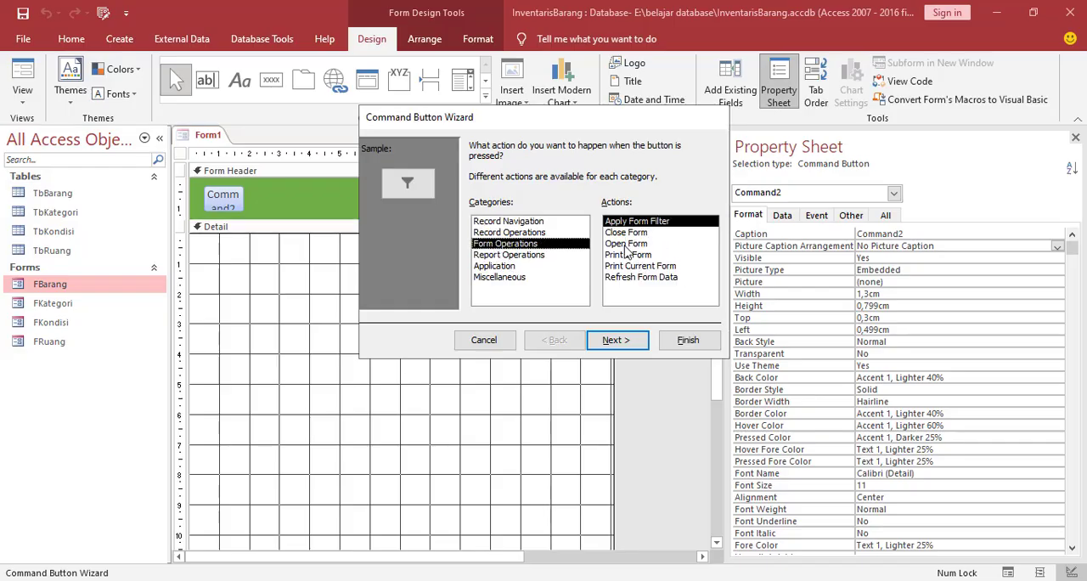
{"action": "left_click", "coordinate": [627, 244]}
{"action": "left_click", "coordinate": [625, 340]}
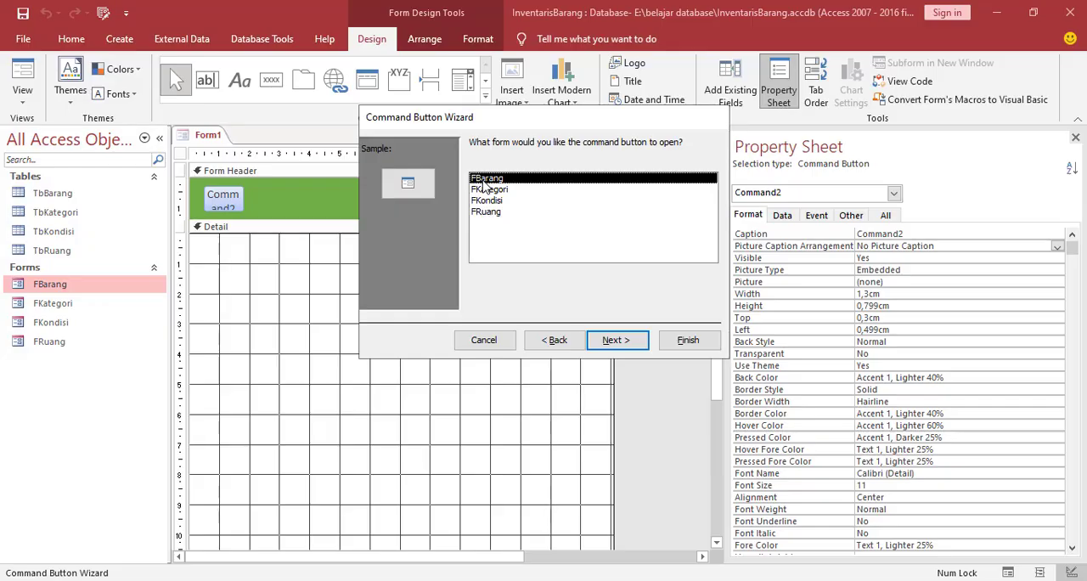
{"action": "left_click", "coordinate": [624, 344]}
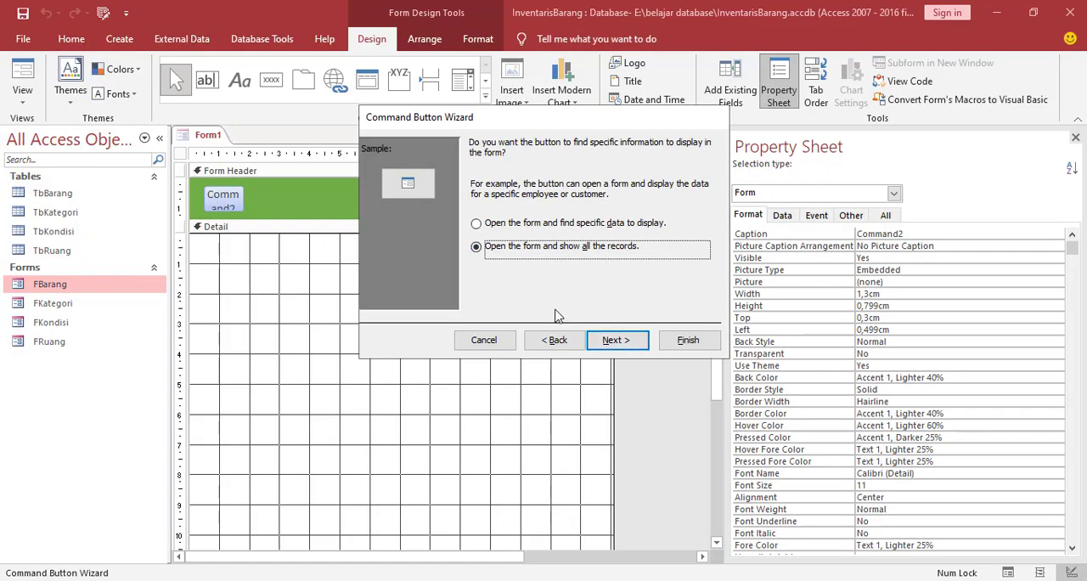
{"action": "left_click", "coordinate": [618, 344]}
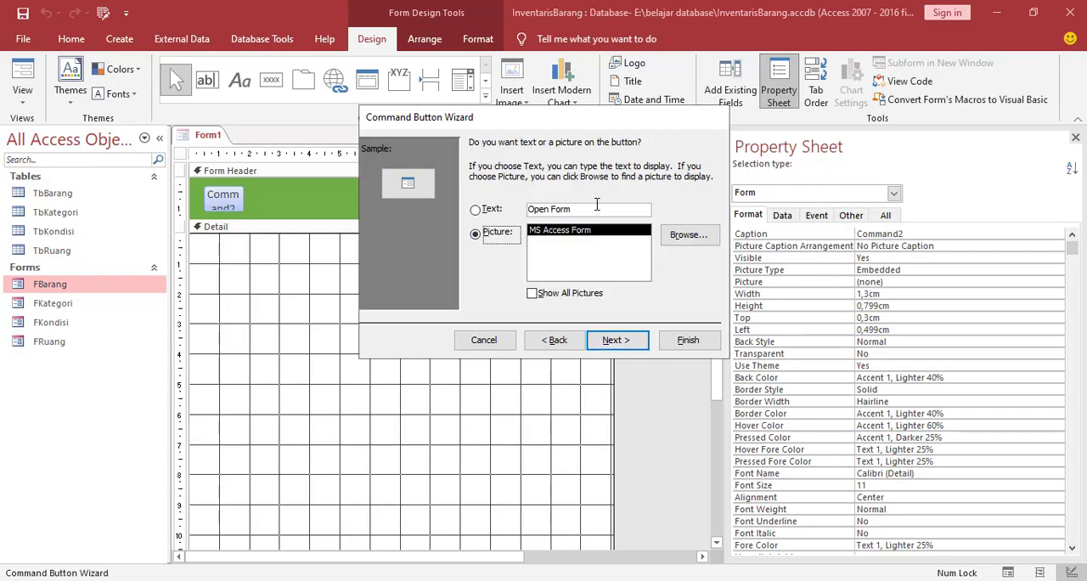
Use the folder picture from the icon folder for the command button and finish the wizard
{"action": "left_click", "coordinate": [684, 239]}
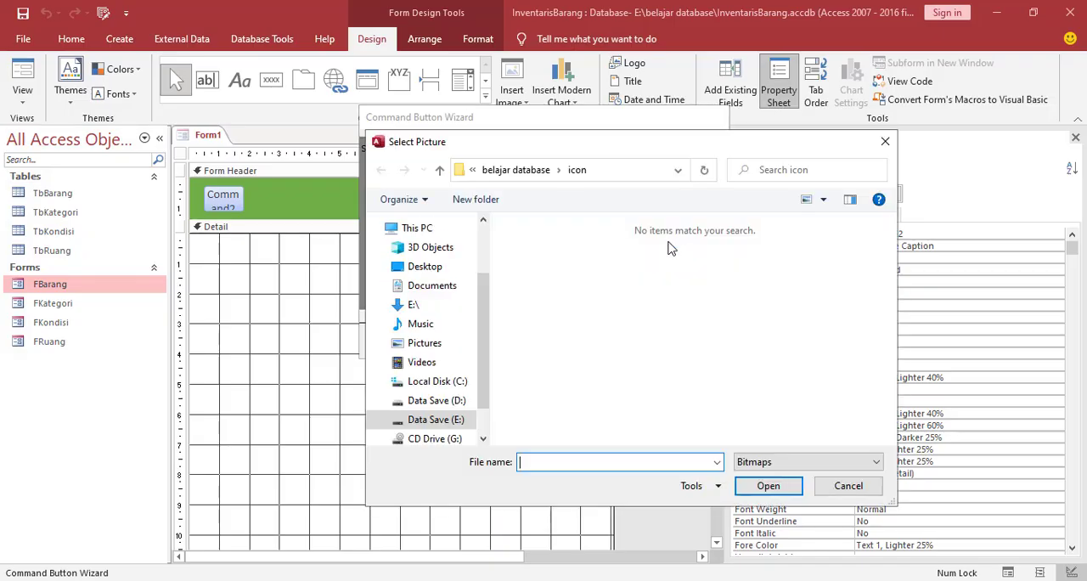
{"action": "left_click", "coordinate": [789, 468]}
{"action": "left_click", "coordinate": [756, 502]}
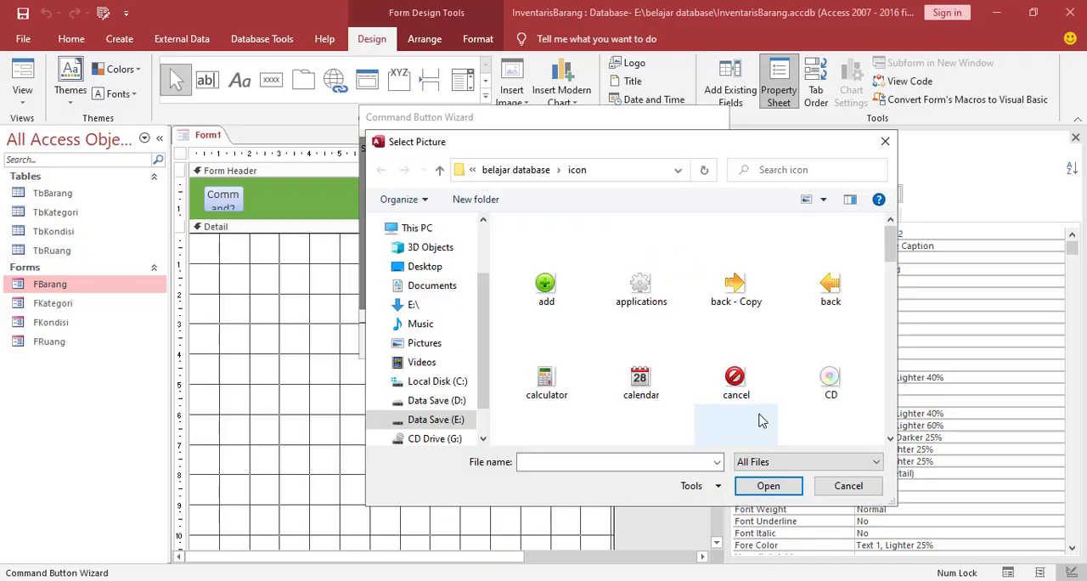
{"action": "scroll", "coordinate": [680, 357], "scroll_direction": "down", "scroll_amount": 2}
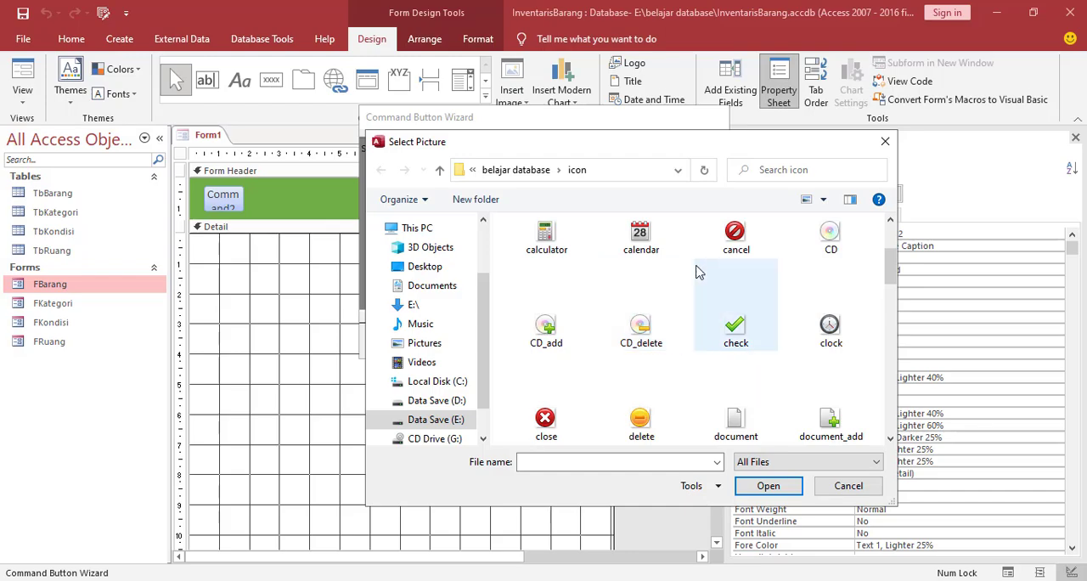
{"action": "scroll", "coordinate": [685, 303], "scroll_direction": "down", "scroll_amount": 1}
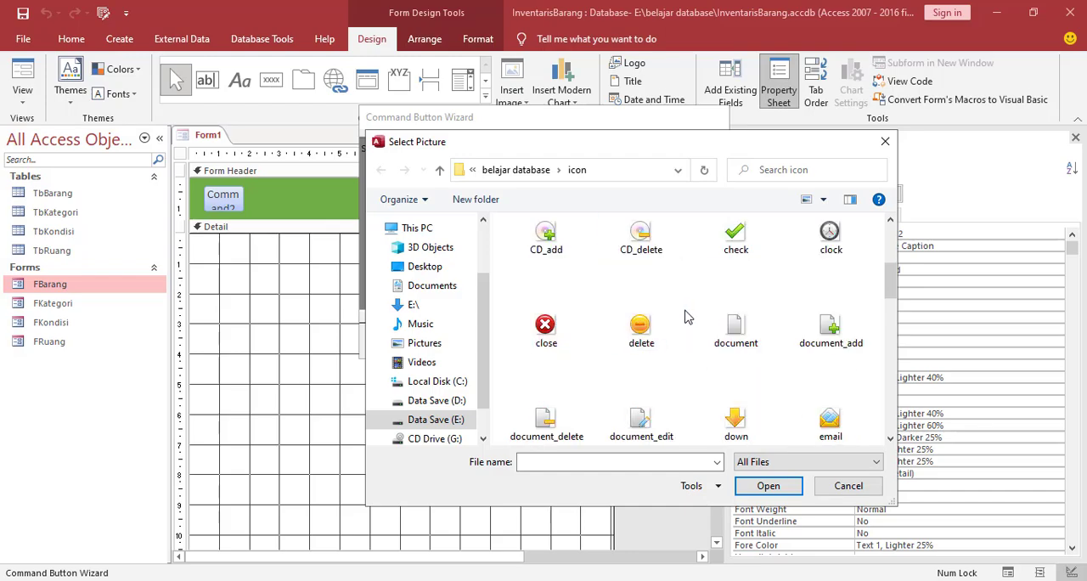
{"action": "scroll", "coordinate": [680, 311], "scroll_direction": "down", "scroll_amount": 1}
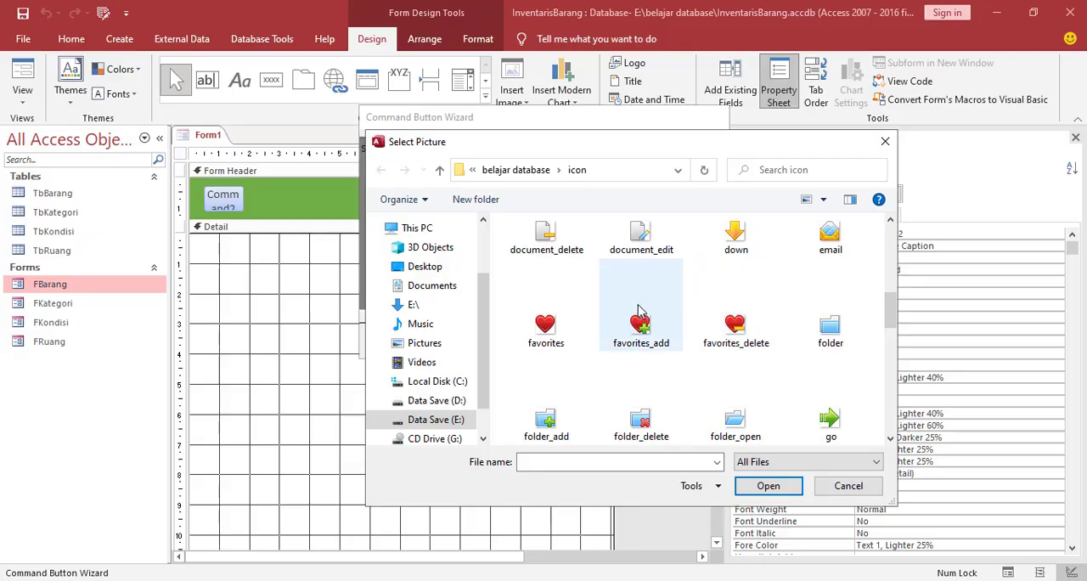
{"action": "left_click", "coordinate": [833, 333]}
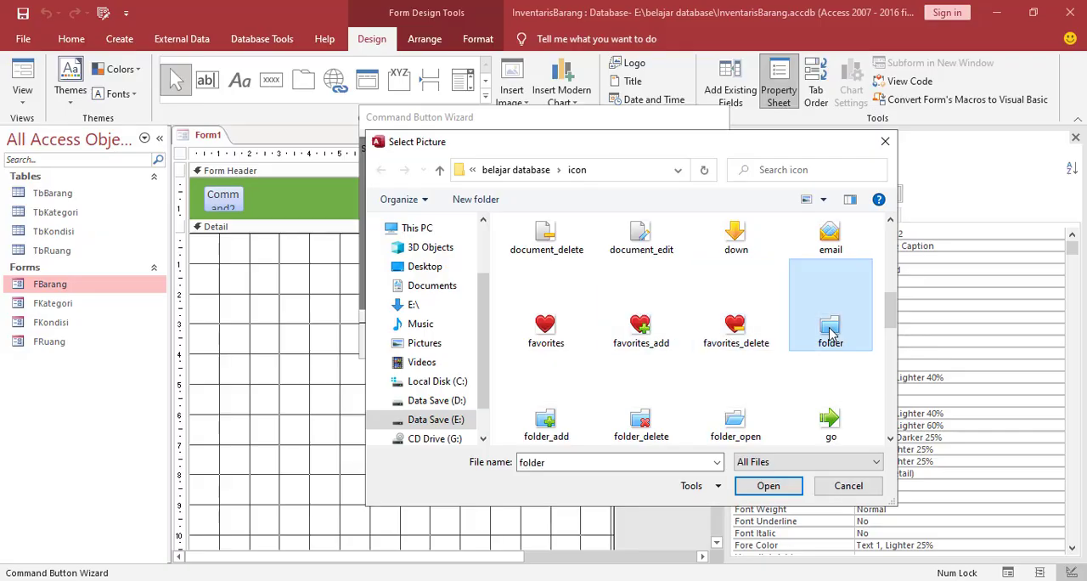
{"action": "left_click", "coordinate": [768, 486]}
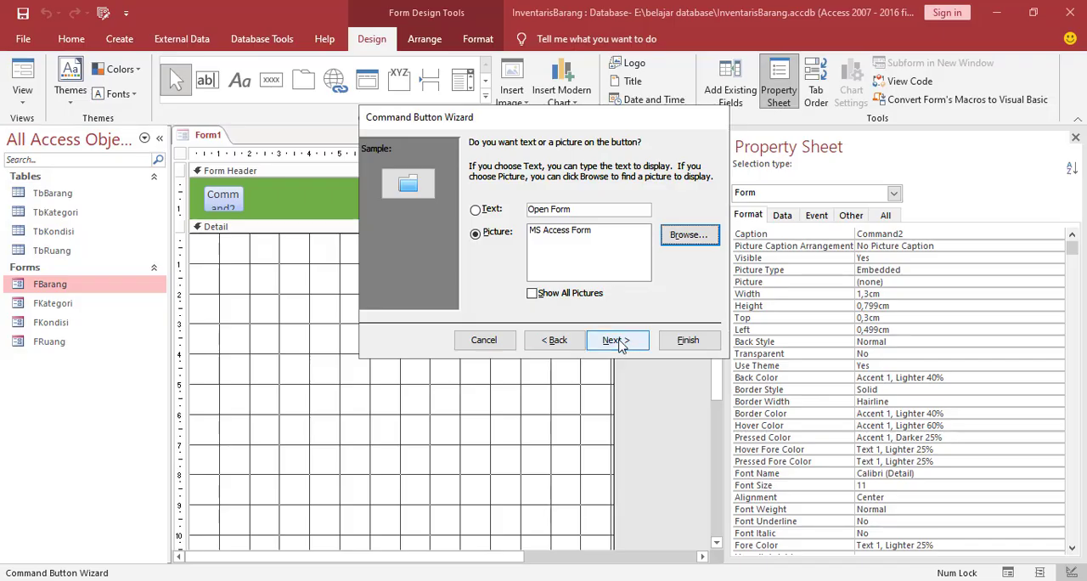
{"action": "left_click", "coordinate": [621, 343]}
{"action": "left_click", "coordinate": [687, 340]}
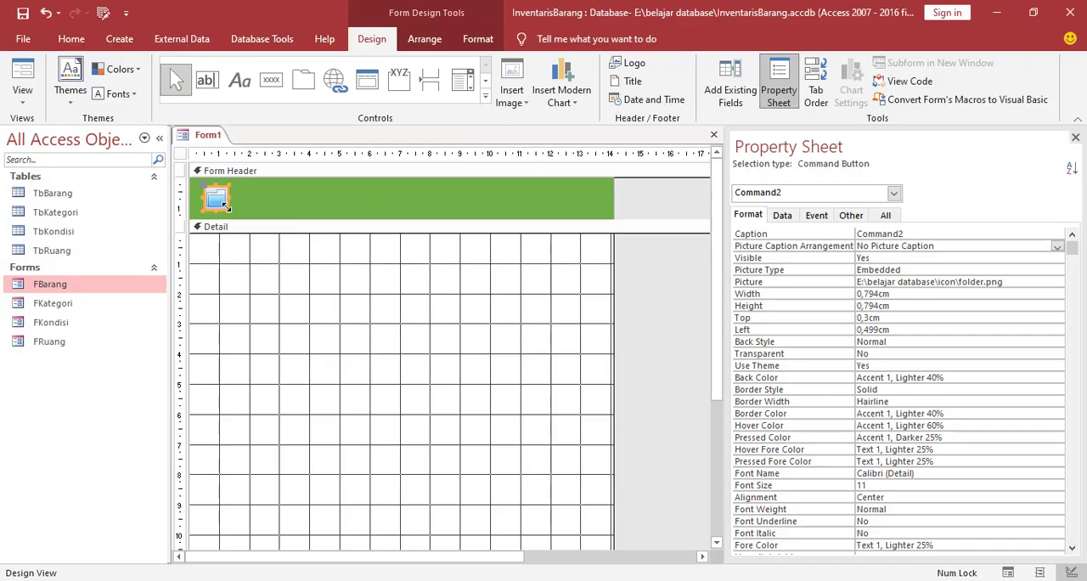
Enlarge the folder button to about 1.8 by 1.1 cm and caption it Data Barang
{"action": "left_click_drag", "start_coordinate": [226, 206], "coordinate": [204, 198]}
{"action": "left_click", "coordinate": [246, 207]}
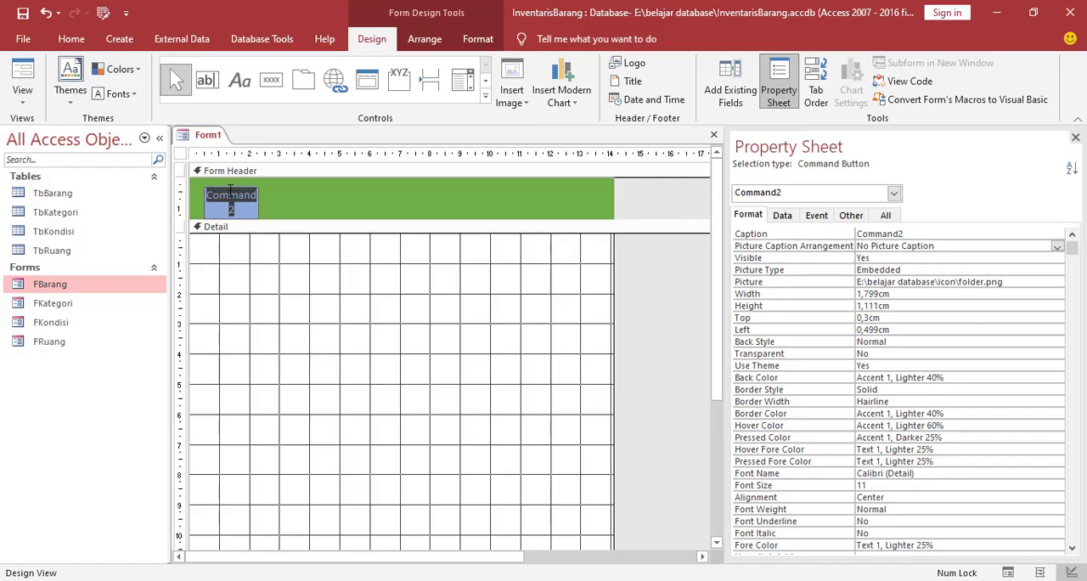
{"action": "type", "text": "Data Barang"}
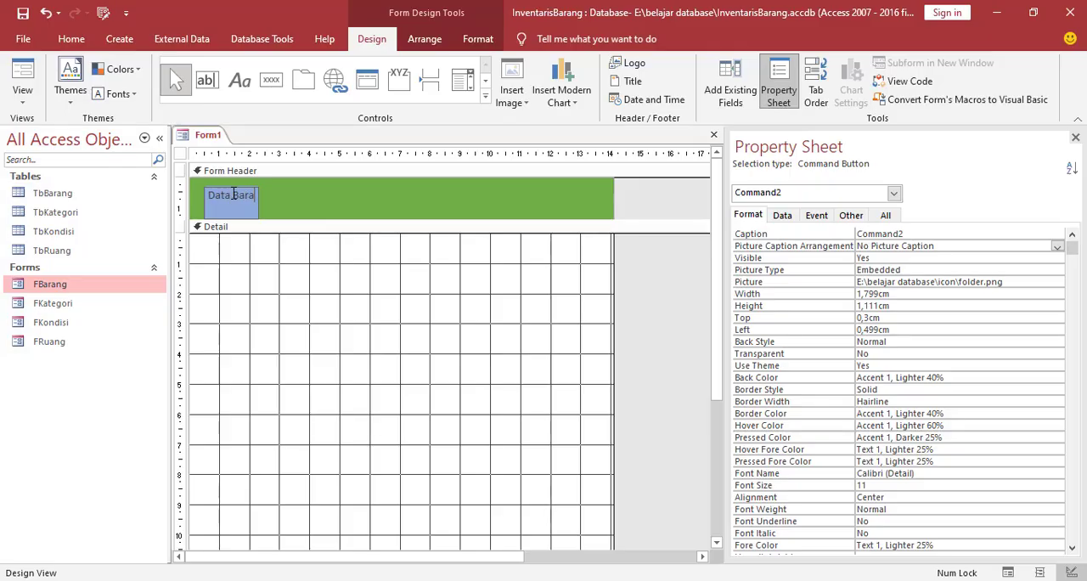
{"action": "left_click", "coordinate": [424, 368]}
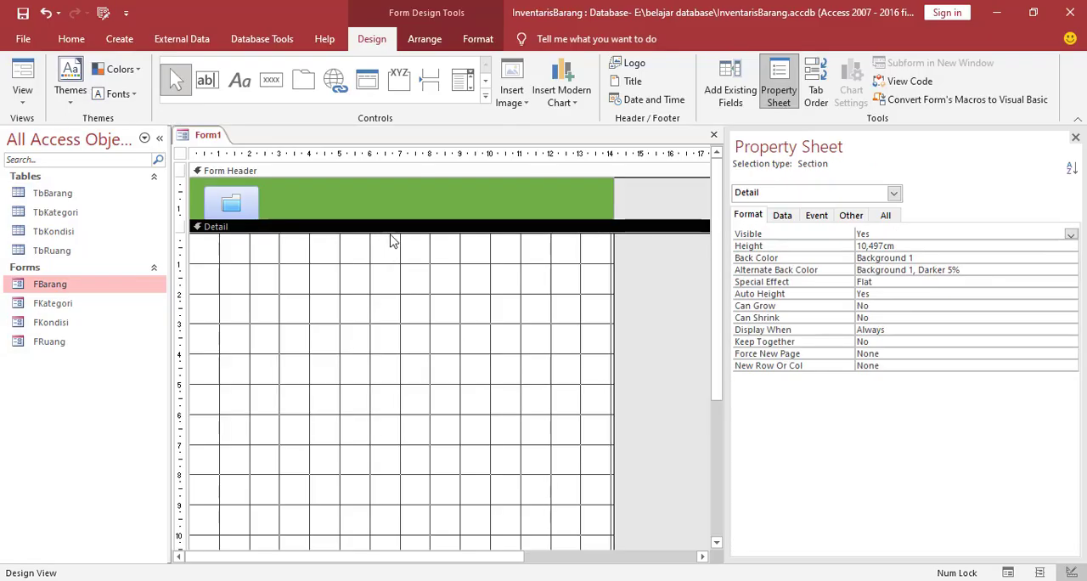
Increase the Form Header section's height to about 3 cm and the green rectangle's height to about 2.3 cm
{"action": "left_click_drag", "start_coordinate": [388, 220], "coordinate": [381, 273]}
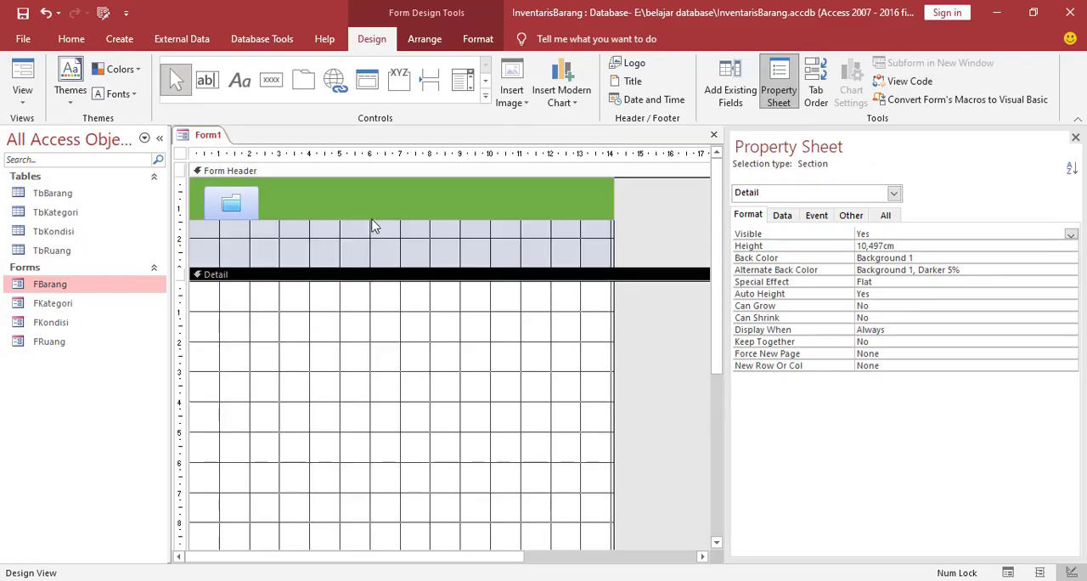
{"action": "left_click", "coordinate": [379, 216]}
{"action": "left_click_drag", "start_coordinate": [395, 220], "coordinate": [384, 246]}
{"action": "left_click", "coordinate": [255, 277]}
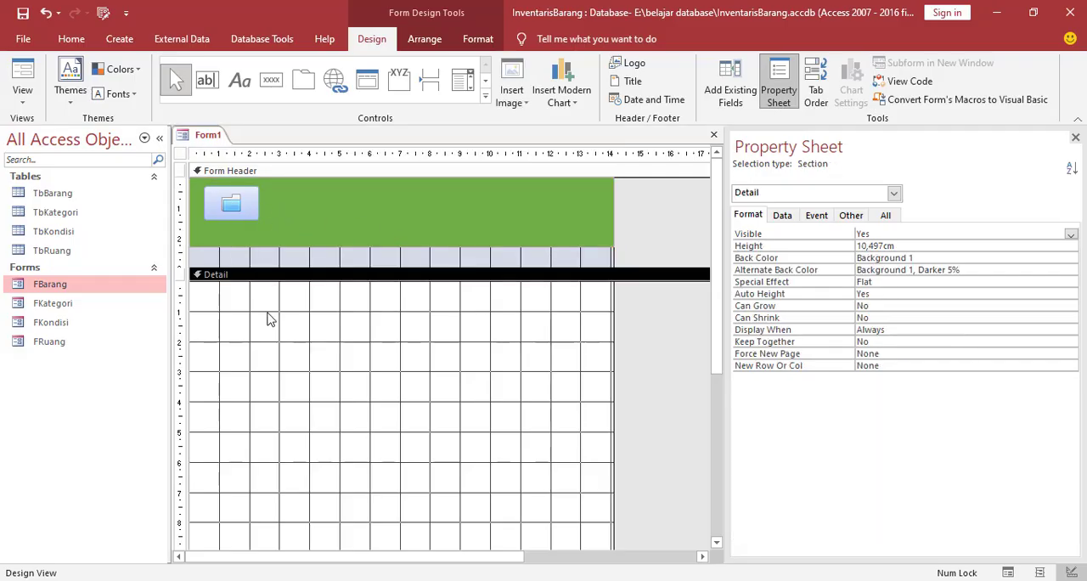
Enlarge the Data Barang button to about 2 by 1.5 cm and set its Picture Caption Arrangement to Bottom
{"action": "left_click", "coordinate": [245, 208]}
{"action": "left_click_drag", "start_coordinate": [260, 220], "coordinate": [266, 231]}
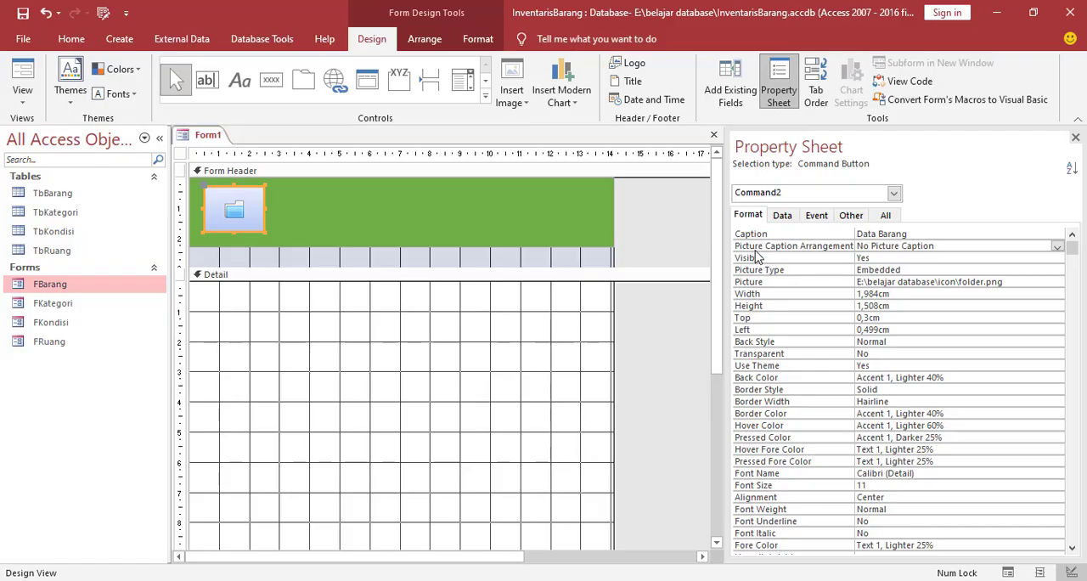
{"action": "left_click", "coordinate": [1058, 246]}
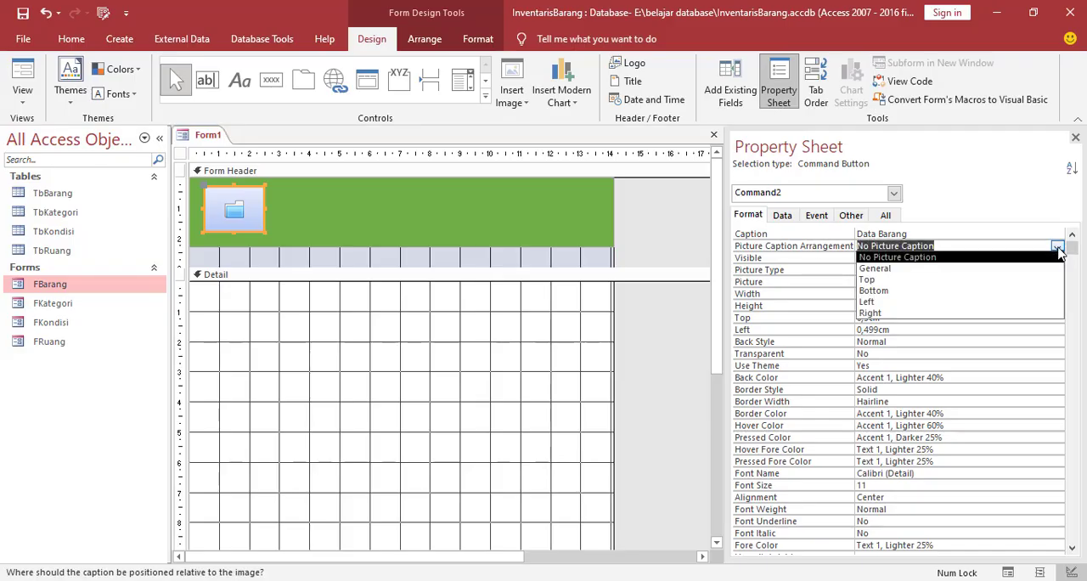
{"action": "left_click", "coordinate": [883, 294]}
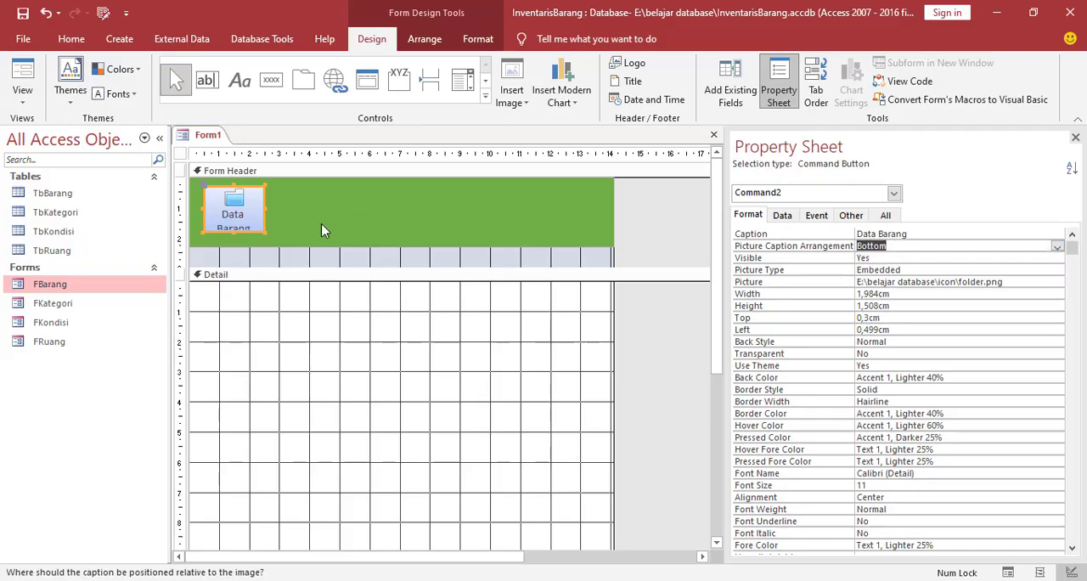
Enlarge the Data Barang button to about 2.2 by 1.9 cm and move it up to about 0.1 cm below the header's top
{"action": "double_click", "coordinate": [261, 230]}
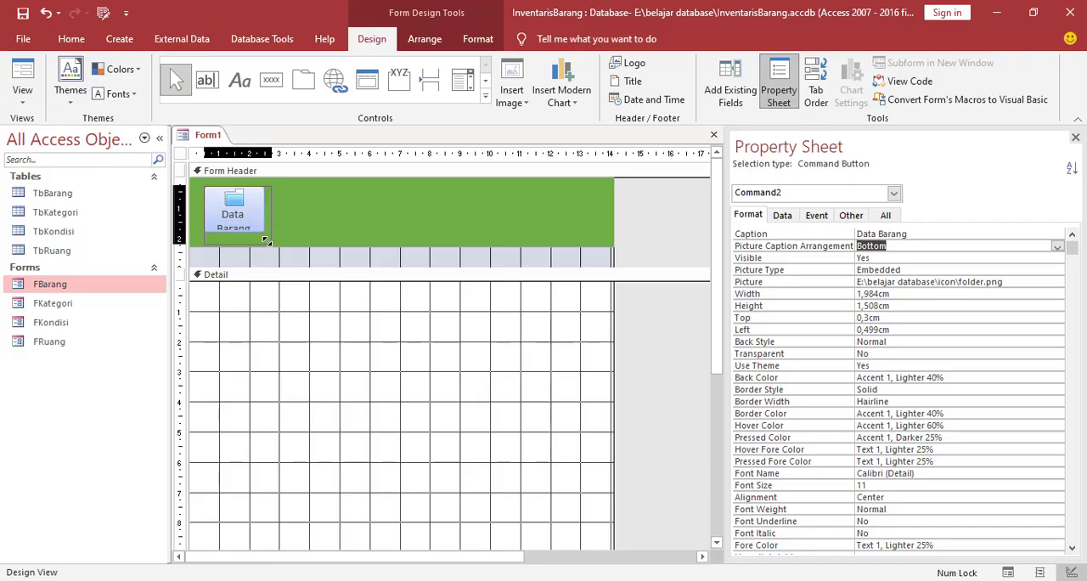
{"action": "left_click", "coordinate": [297, 345]}
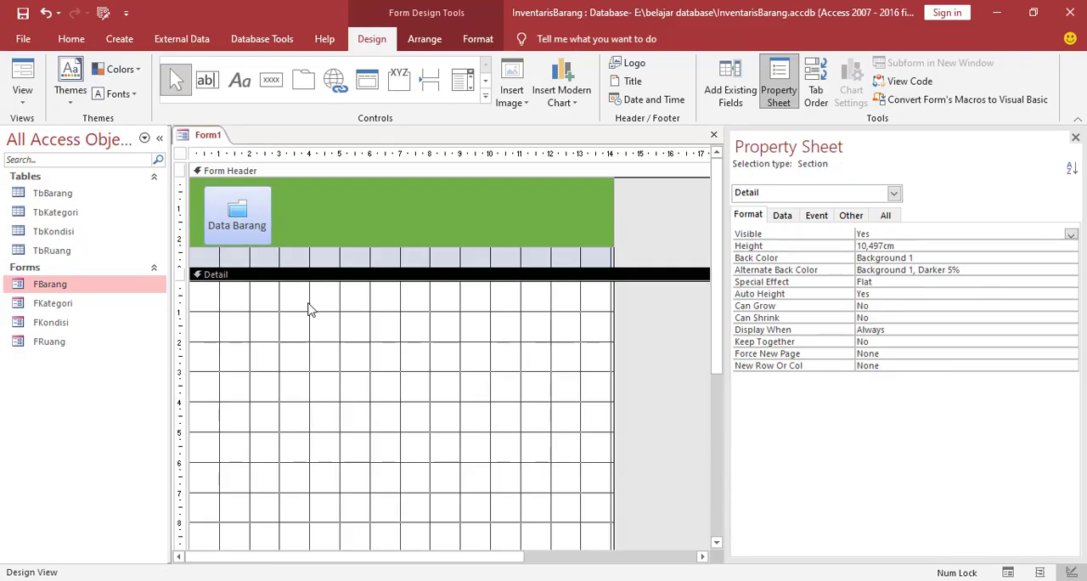
{"action": "left_click", "coordinate": [260, 215]}
{"action": "left_click_drag", "start_coordinate": [261, 214], "coordinate": [261, 214]}
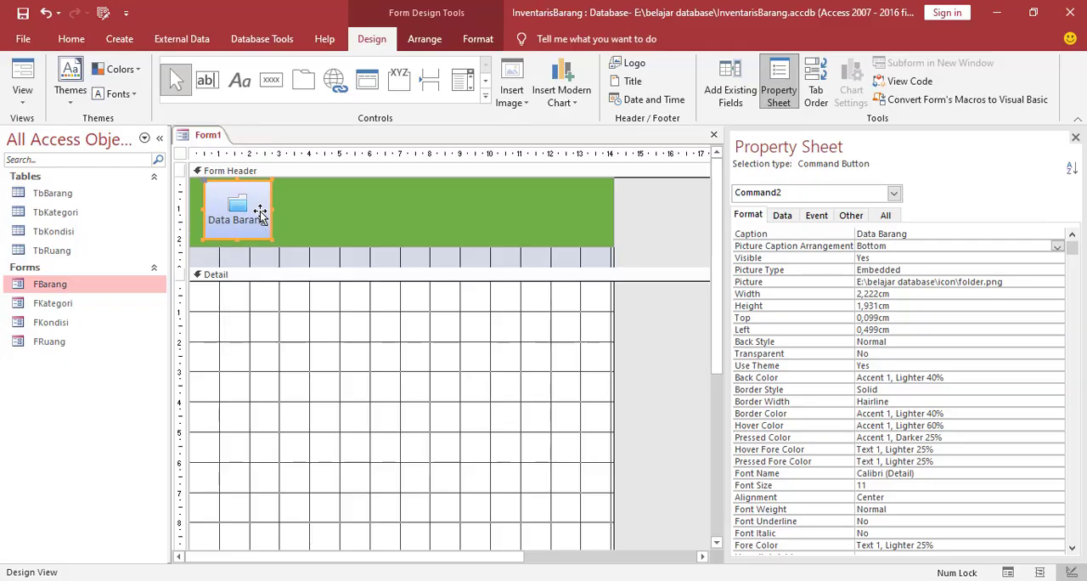
{"action": "left_click", "coordinate": [321, 283]}
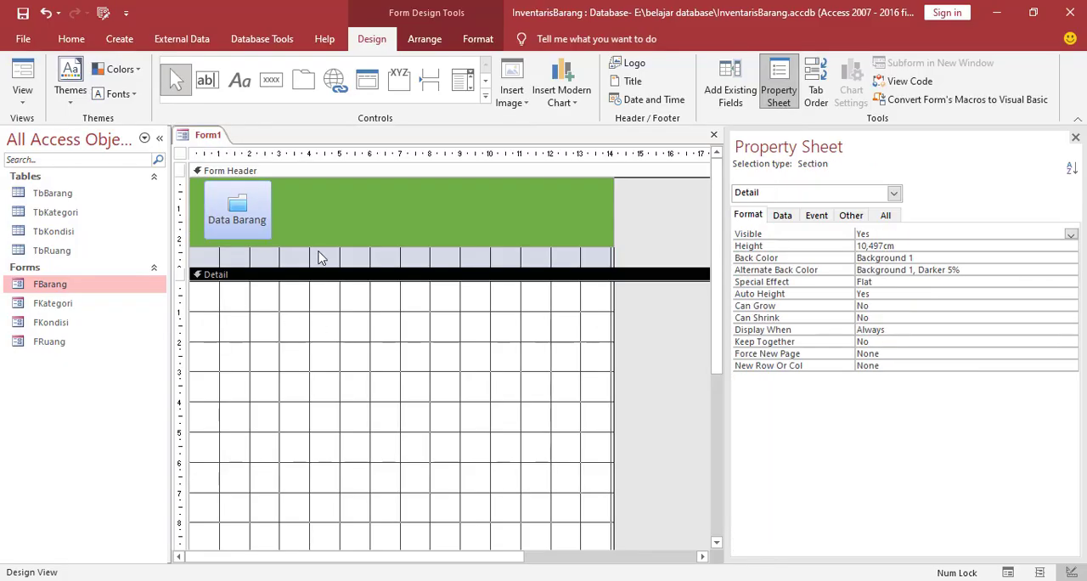
Draw a command button about 1.9 by 1.8 cm beside the Data Barang button, with the Open Form action for FKategori
{"action": "left_click", "coordinate": [271, 83]}
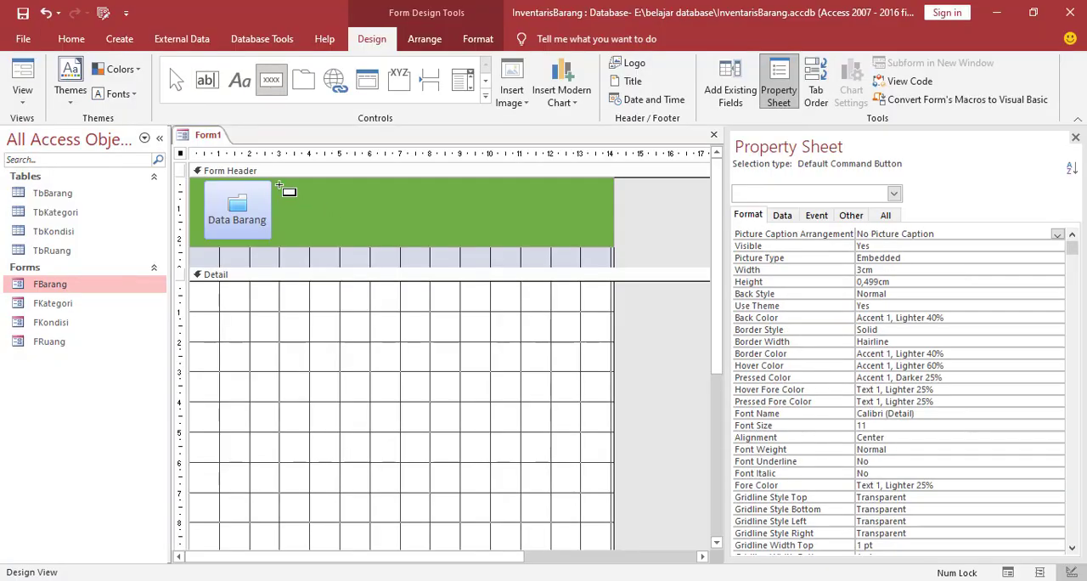
{"action": "left_click_drag", "start_coordinate": [278, 184], "coordinate": [339, 239]}
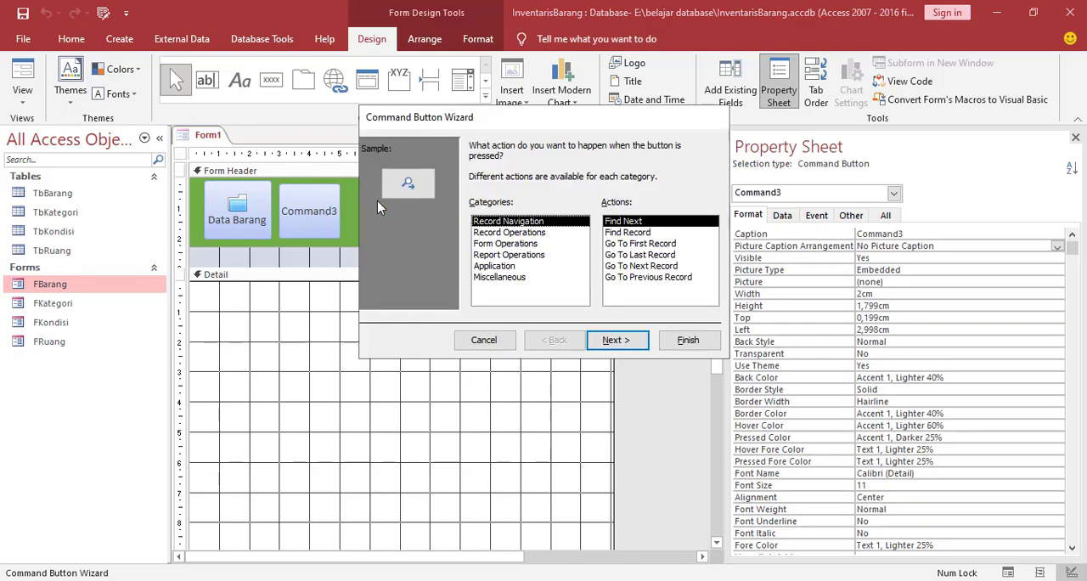
{"action": "left_click", "coordinate": [493, 244]}
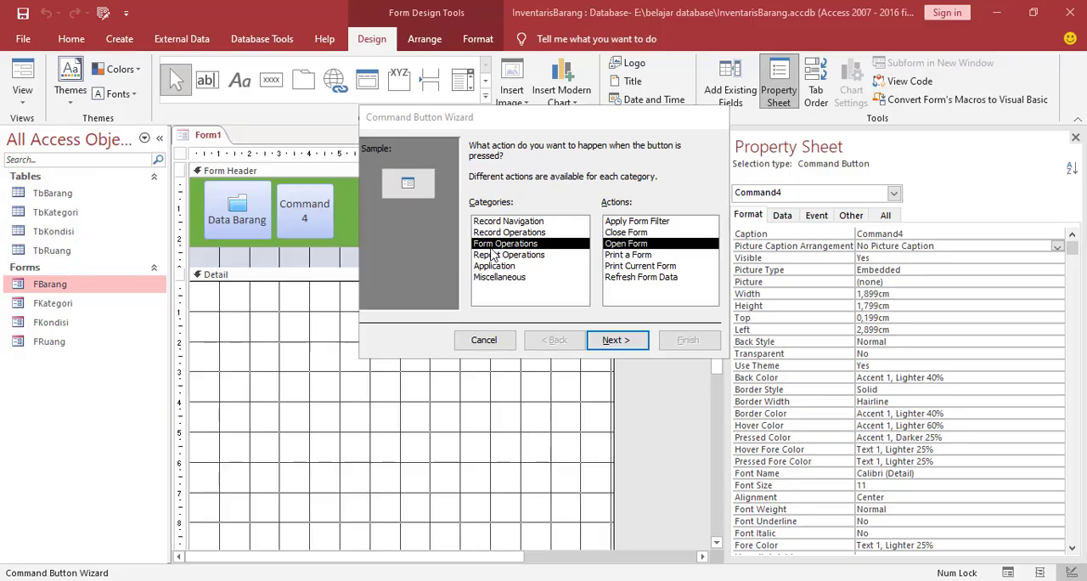
{"action": "left_click", "coordinate": [623, 342]}
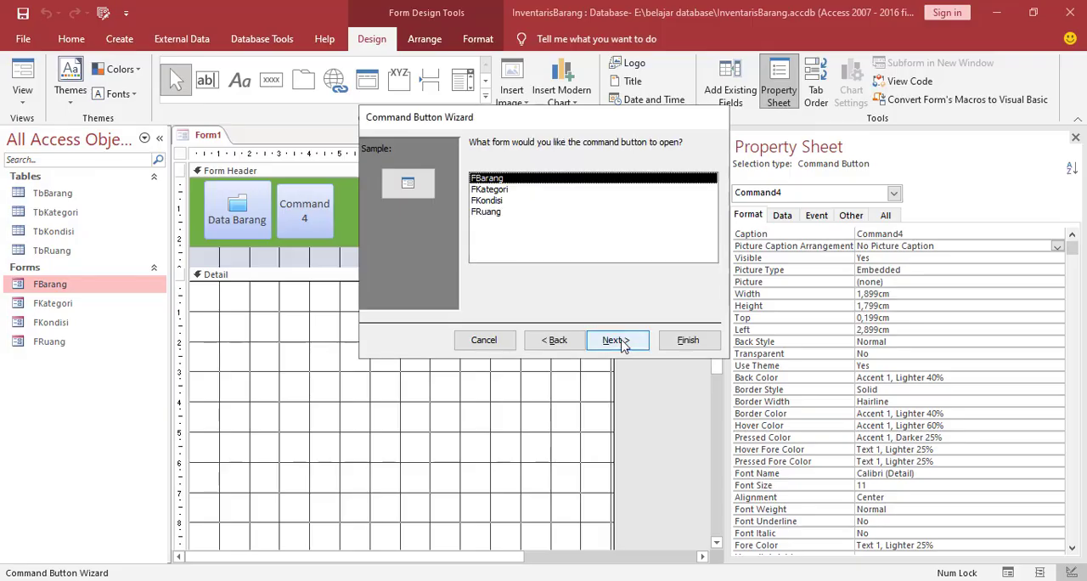
{"action": "left_click", "coordinate": [493, 190]}
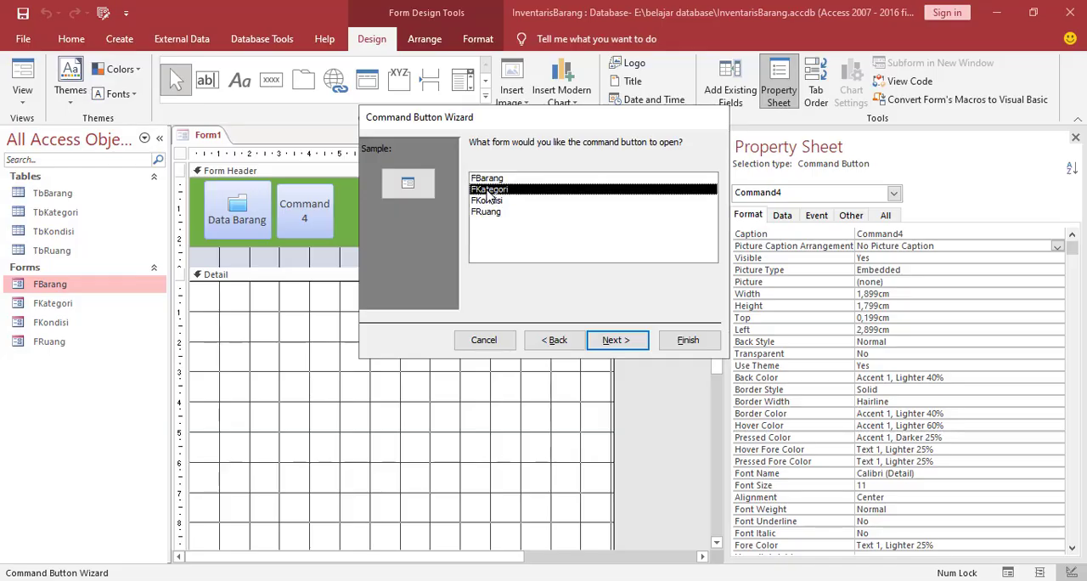
{"action": "left_click", "coordinate": [619, 344]}
{"action": "left_click", "coordinate": [613, 345]}
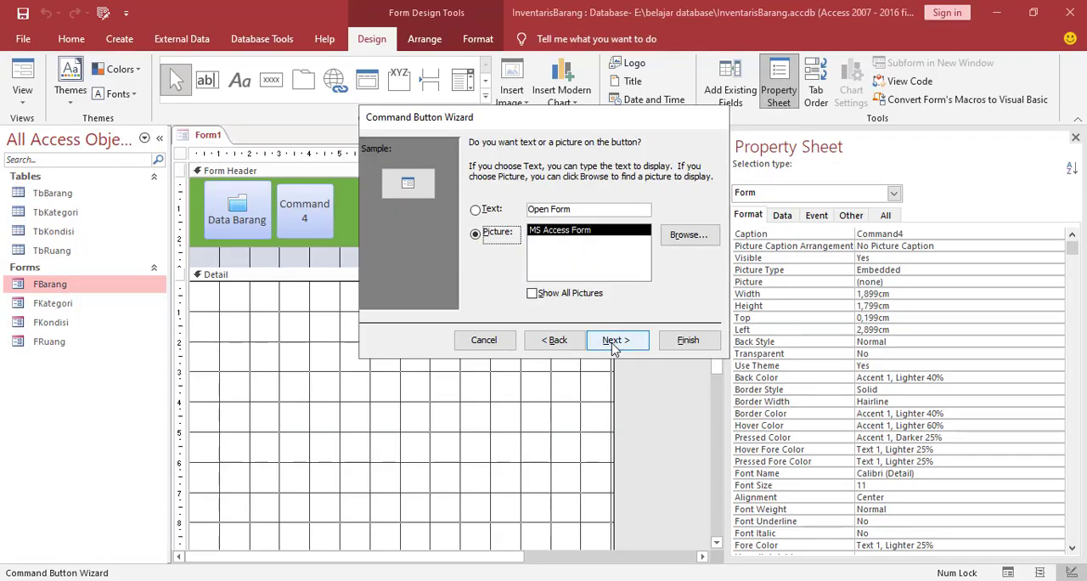
Use the folder image from the icon folder as the FKategori button's picture and complete the Command Button Wizard
{"action": "left_click", "coordinate": [693, 240]}
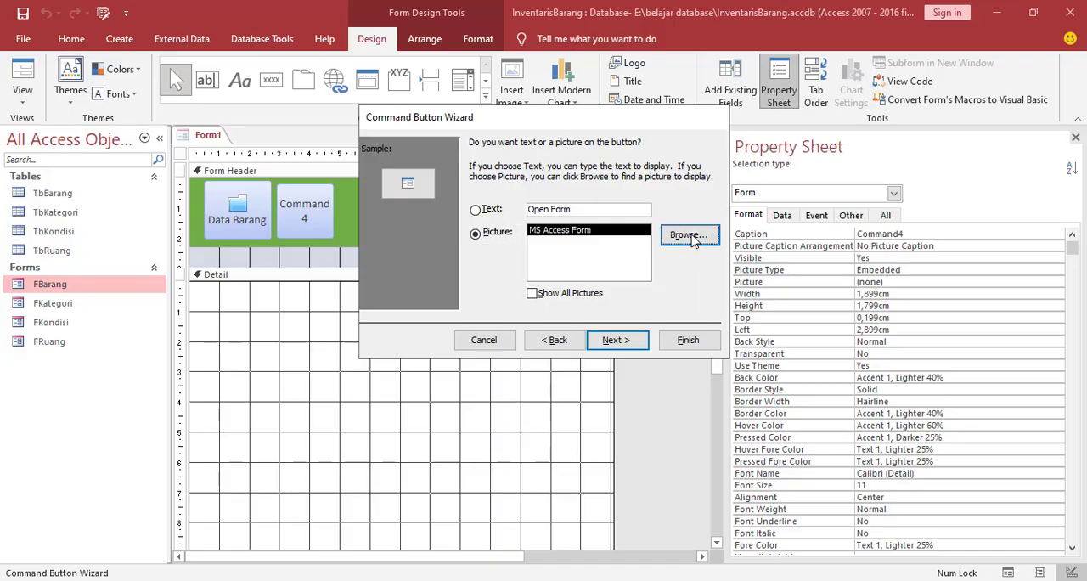
{"action": "left_click", "coordinate": [867, 461]}
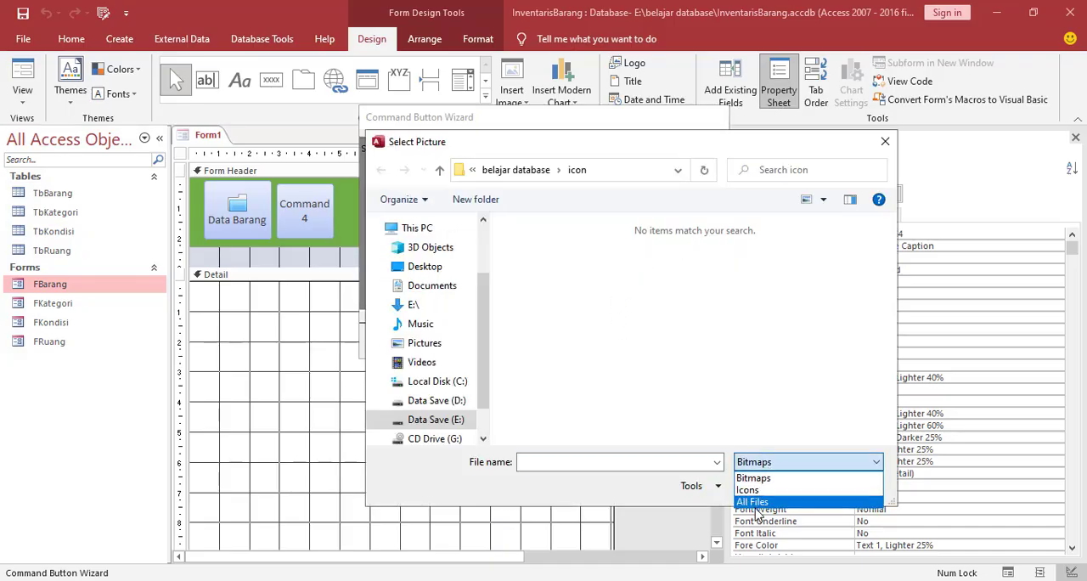
{"action": "left_click", "coordinate": [753, 502]}
{"action": "scroll", "coordinate": [701, 320], "scroll_direction": "down", "scroll_amount": 5}
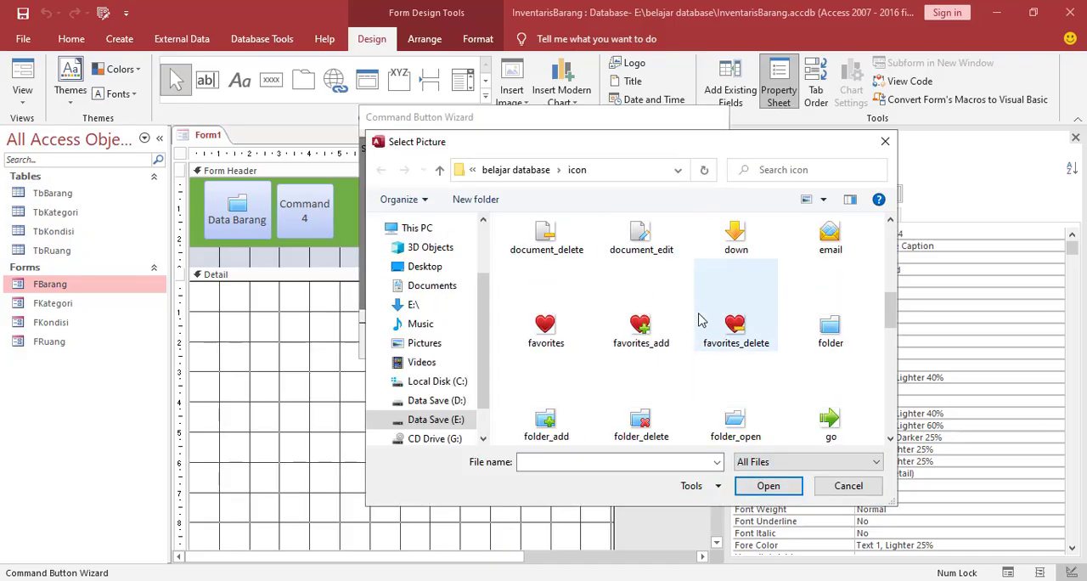
{"action": "left_click", "coordinate": [831, 331]}
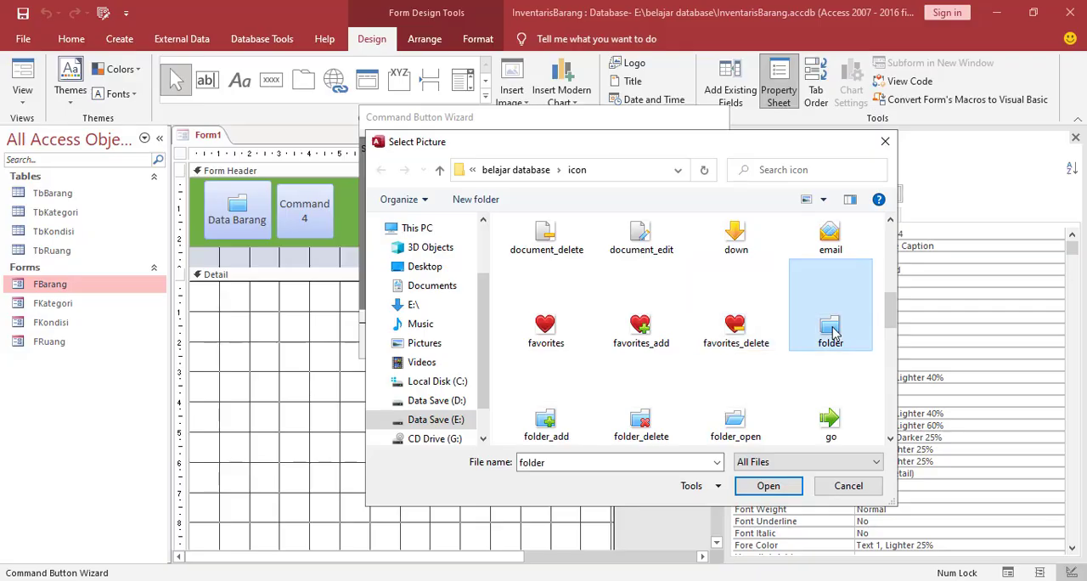
{"action": "left_click", "coordinate": [764, 486]}
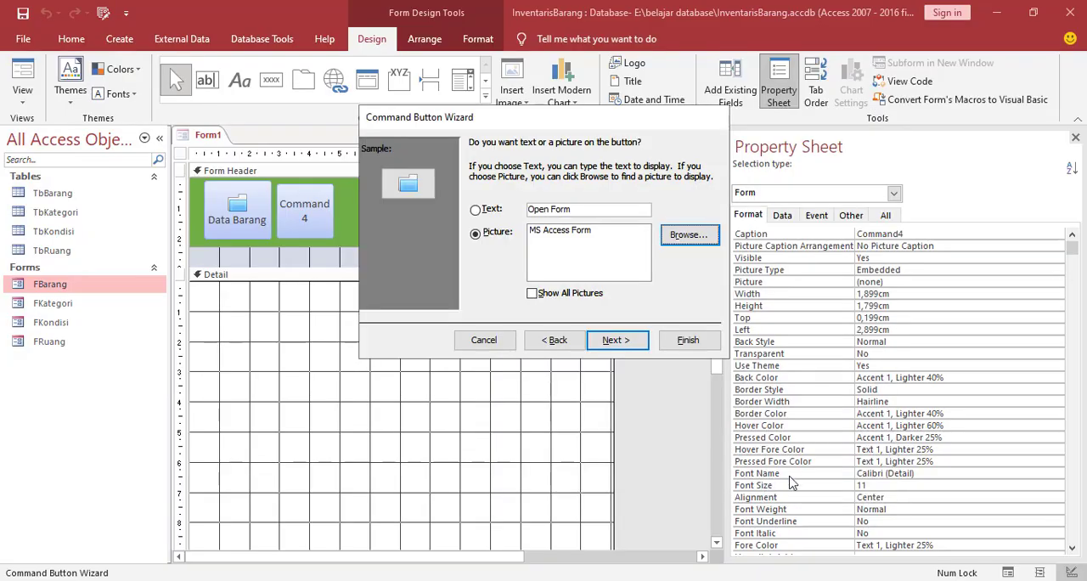
{"action": "left_click", "coordinate": [613, 340]}
{"action": "left_click", "coordinate": [690, 339]}
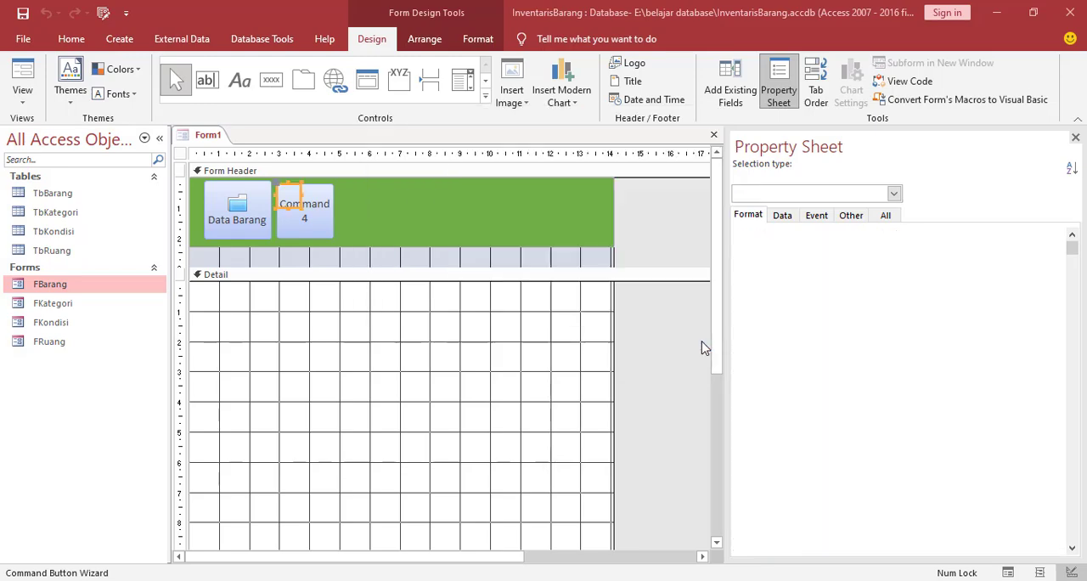
Enlarge the new folder button to about 2 by 1.8 cm and caption it Kategori Barang
{"action": "left_click_drag", "start_coordinate": [301, 210], "coordinate": [338, 240]}
{"action": "left_click", "coordinate": [321, 211]}
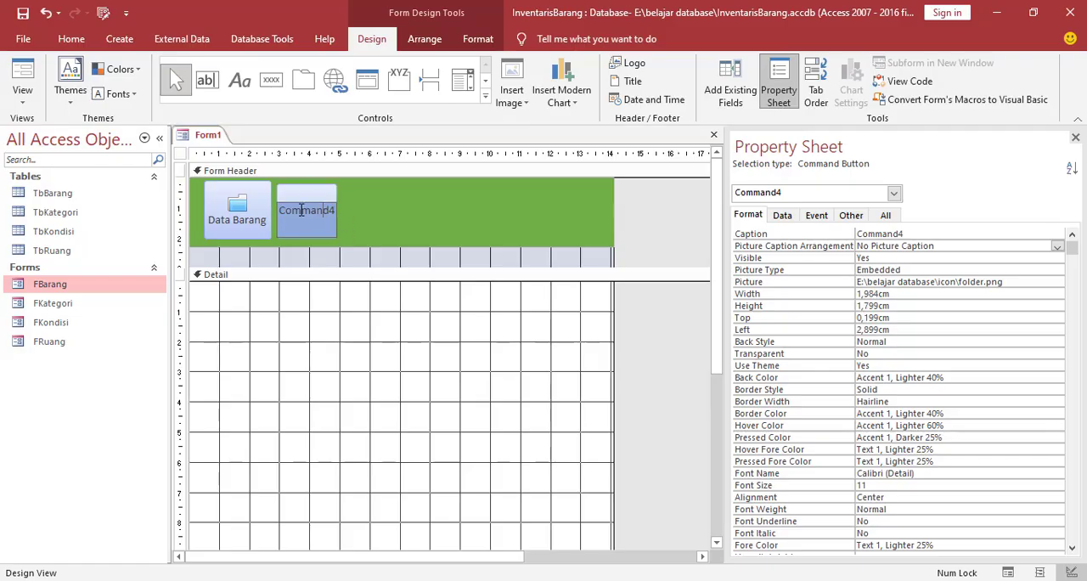
{"action": "left_click_drag", "start_coordinate": [281, 212], "coordinate": [338, 216]}
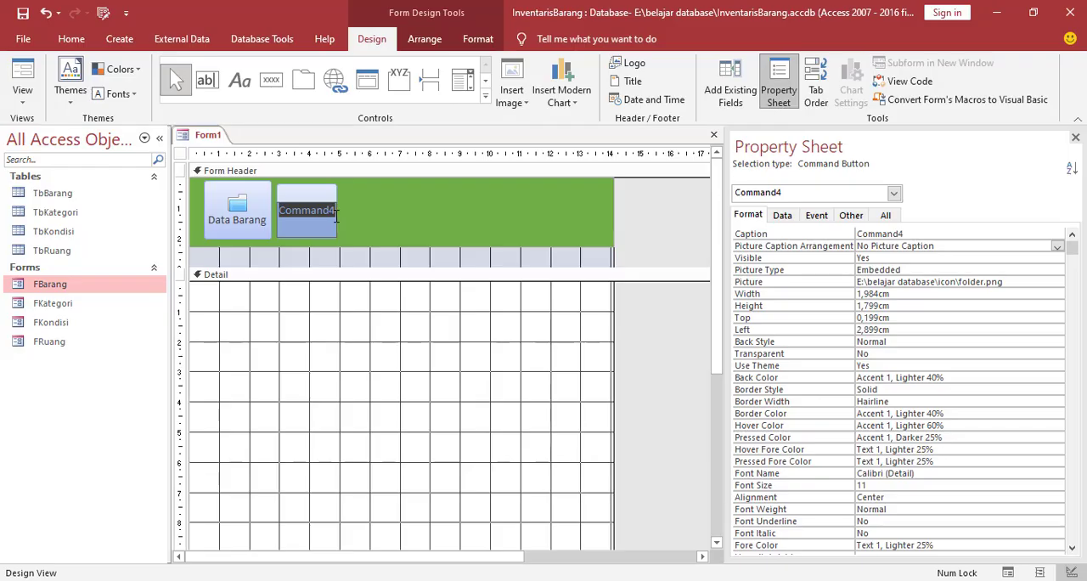
{"action": "type", "text": "Kate"}
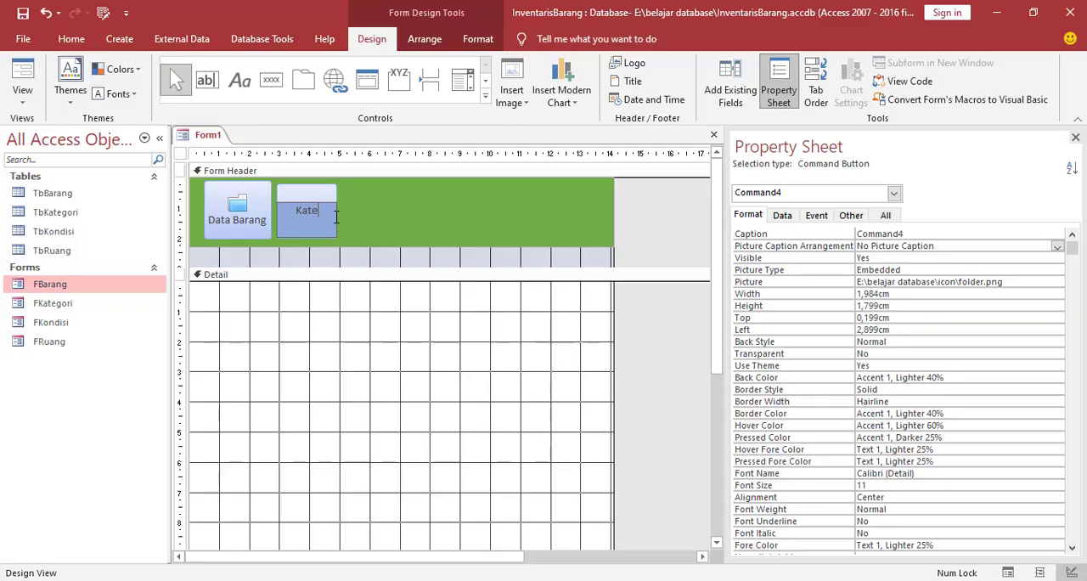
{"action": "type", "text": "gori Barang"}
{"action": "left_click", "coordinate": [356, 192]}
{"action": "left_click", "coordinate": [315, 325]}
Set the Kategori Barang button's Picture Caption Arrangement to Bottom
{"action": "left_click", "coordinate": [309, 218]}
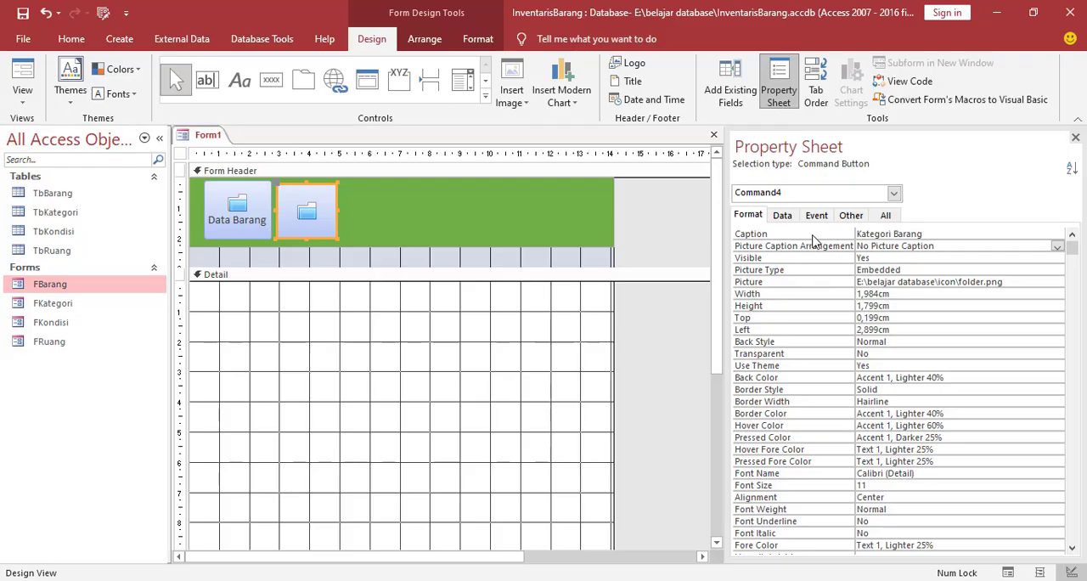
{"action": "left_click", "coordinate": [1057, 248]}
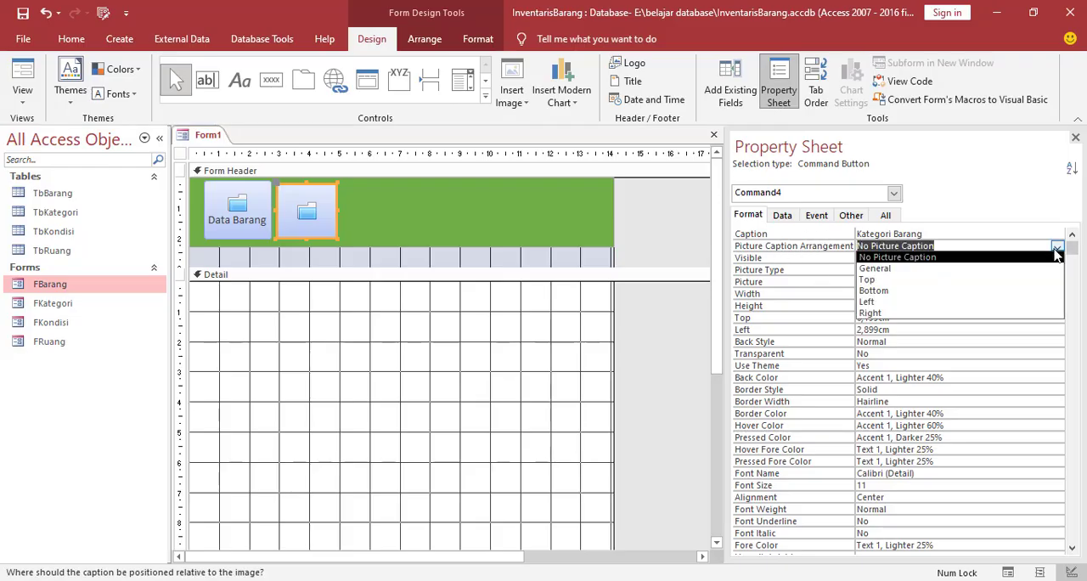
{"action": "left_click", "coordinate": [892, 291]}
Enlarge the Kategori Barang button to about 2.2 by 1.9 cm and move it up level with the Data Barang button
{"action": "left_click_drag", "start_coordinate": [338, 212], "coordinate": [346, 210]}
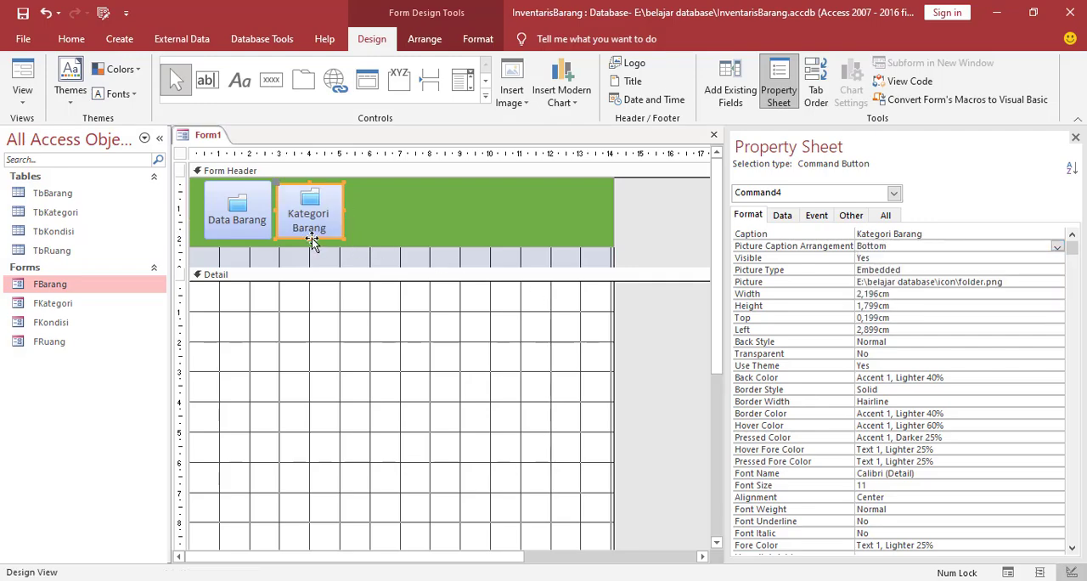
{"action": "left_click_drag", "start_coordinate": [313, 241], "coordinate": [312, 244]}
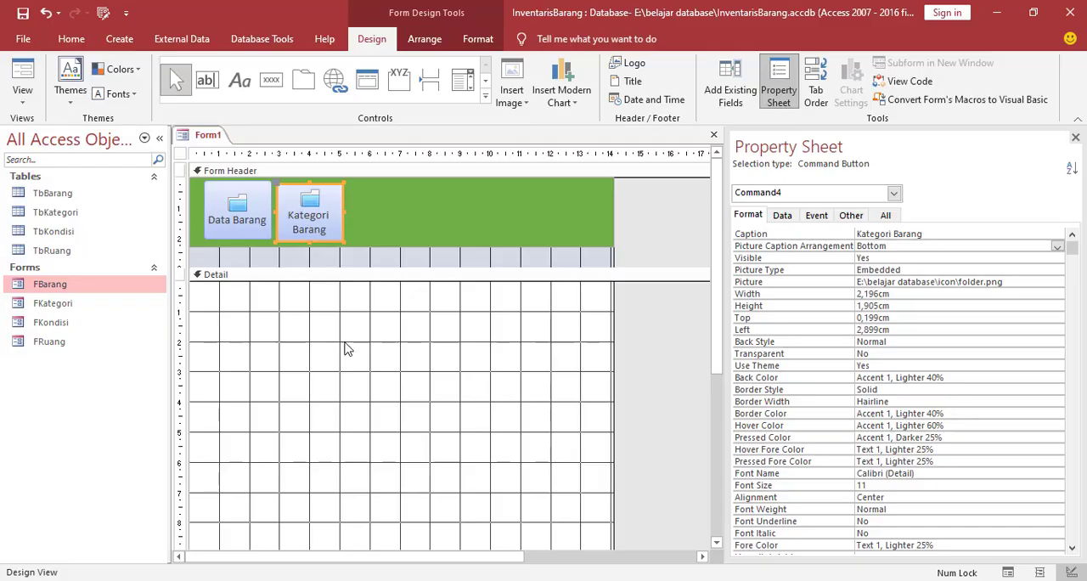
{"action": "left_click", "coordinate": [347, 349]}
{"action": "left_click", "coordinate": [331, 214]}
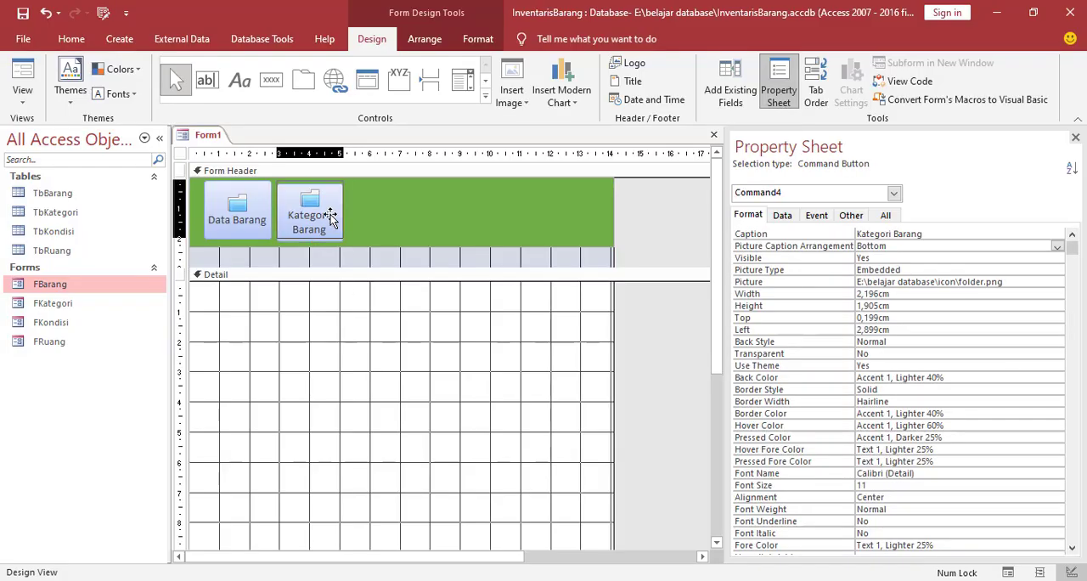
{"action": "left_click", "coordinate": [337, 324]}
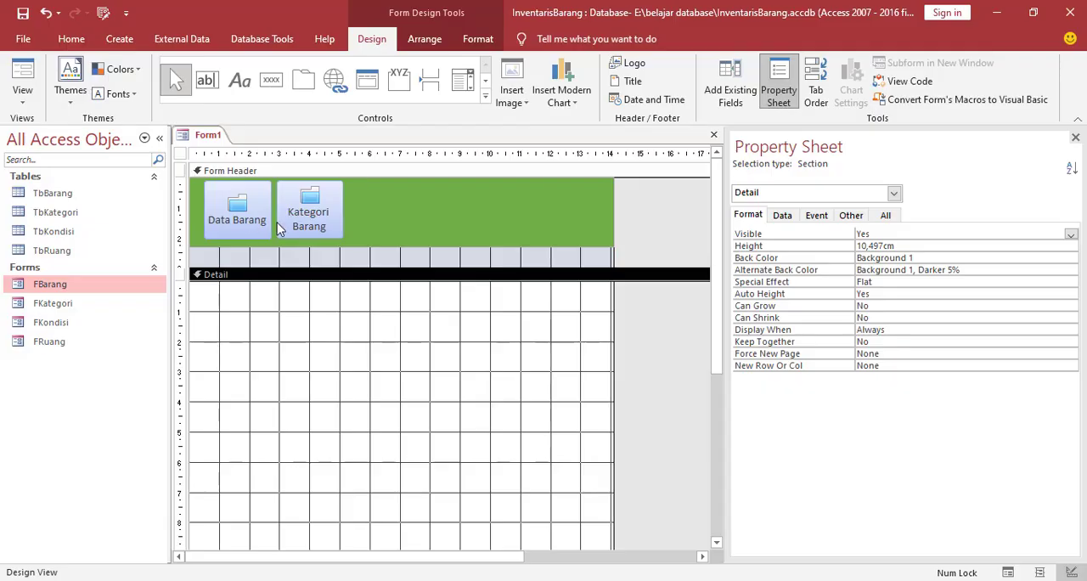
Draw a command button about 2 by 1.8 cm beside the Kategori Barang button, with the Open Form action for FRuang
{"action": "left_click", "coordinate": [274, 80]}
{"action": "left_click_drag", "start_coordinate": [355, 183], "coordinate": [416, 236]}
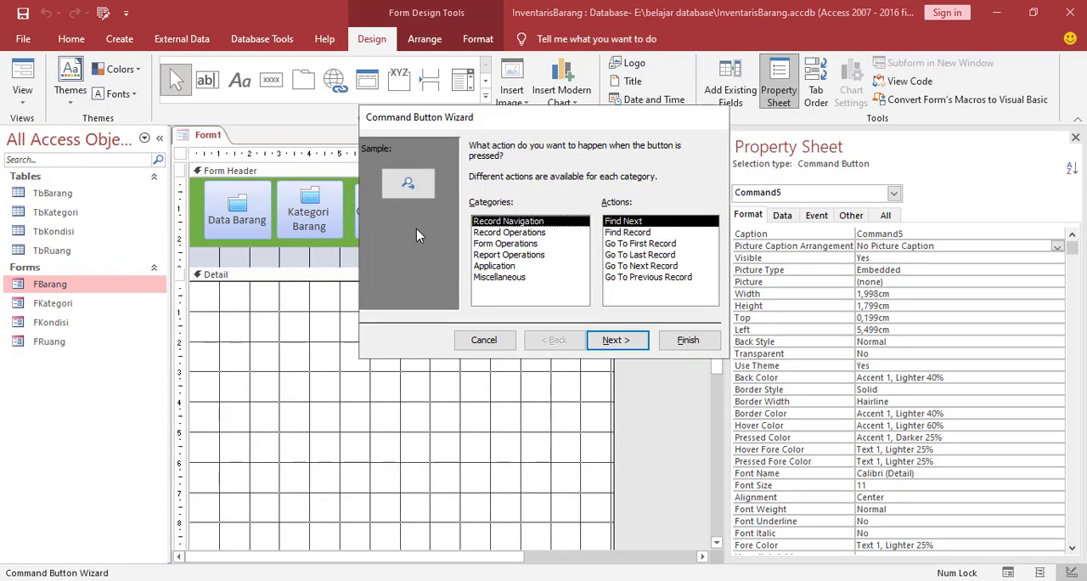
{"action": "left_click", "coordinate": [496, 243]}
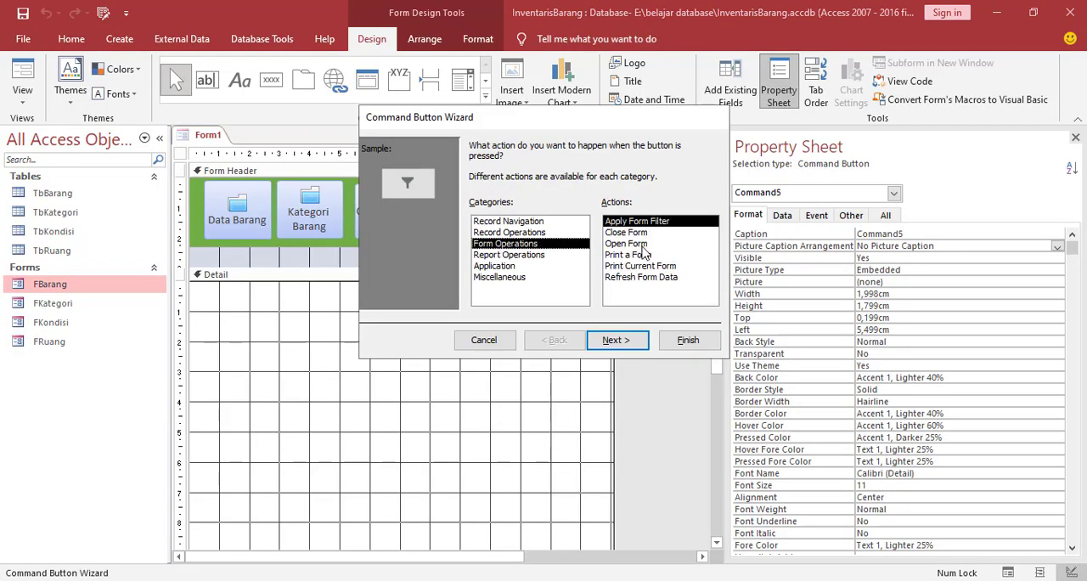
{"action": "left_click", "coordinate": [627, 243]}
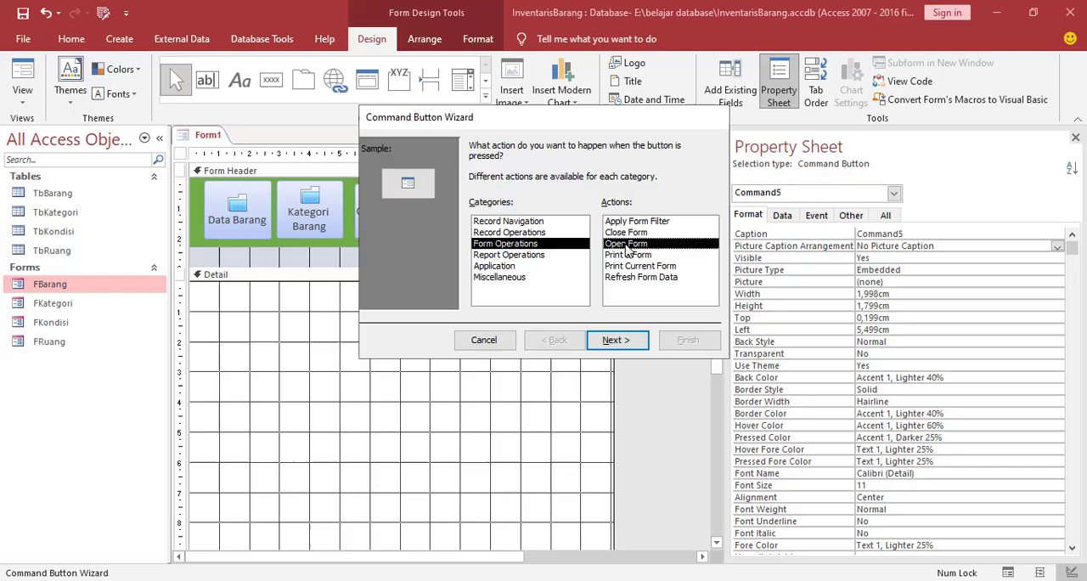
{"action": "left_click", "coordinate": [620, 343]}
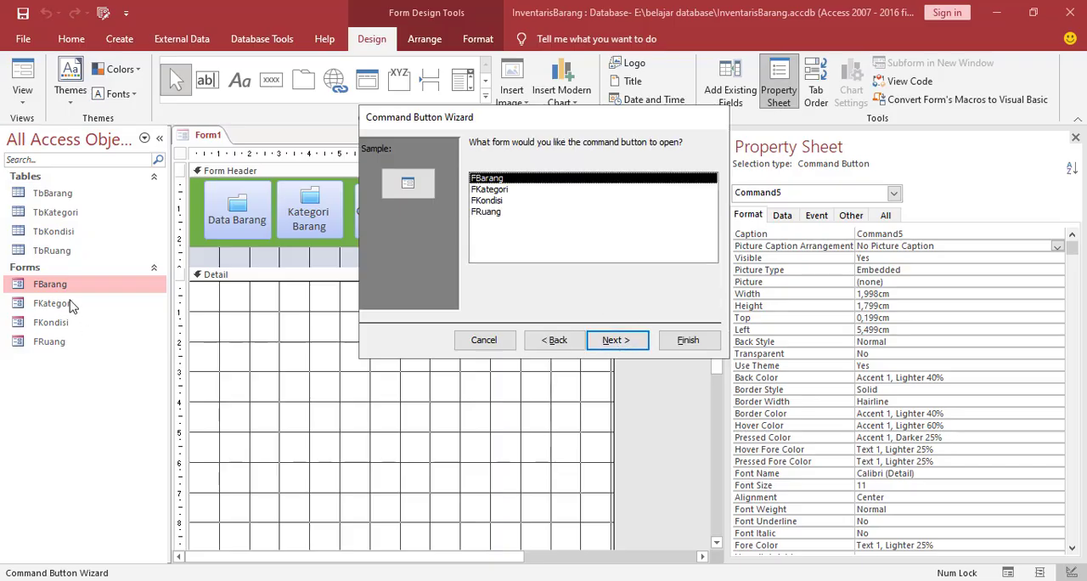
{"action": "left_click", "coordinate": [482, 213]}
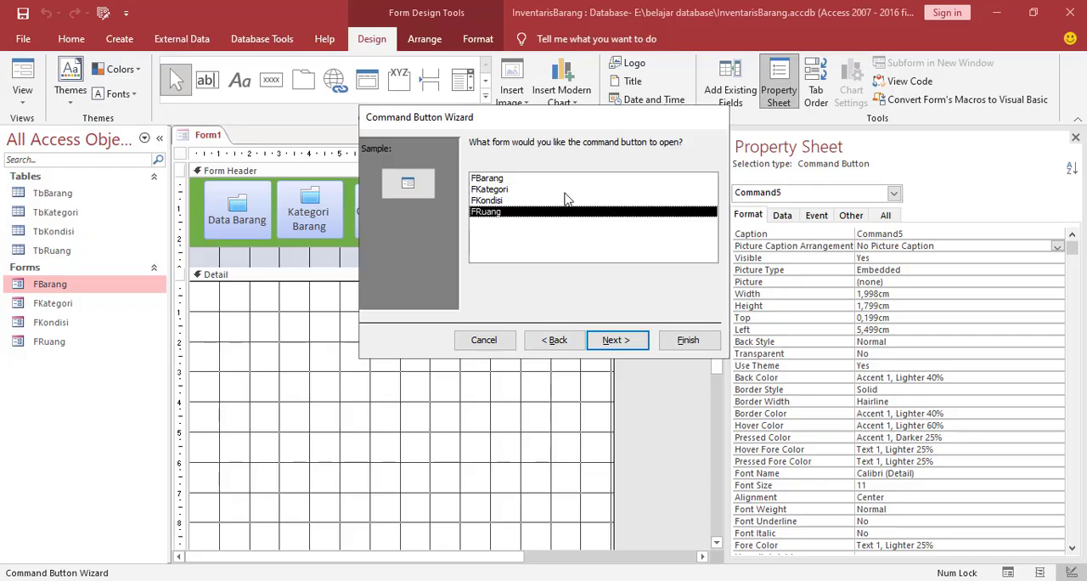
{"action": "left_click", "coordinate": [620, 341]}
{"action": "left_click", "coordinate": [627, 346]}
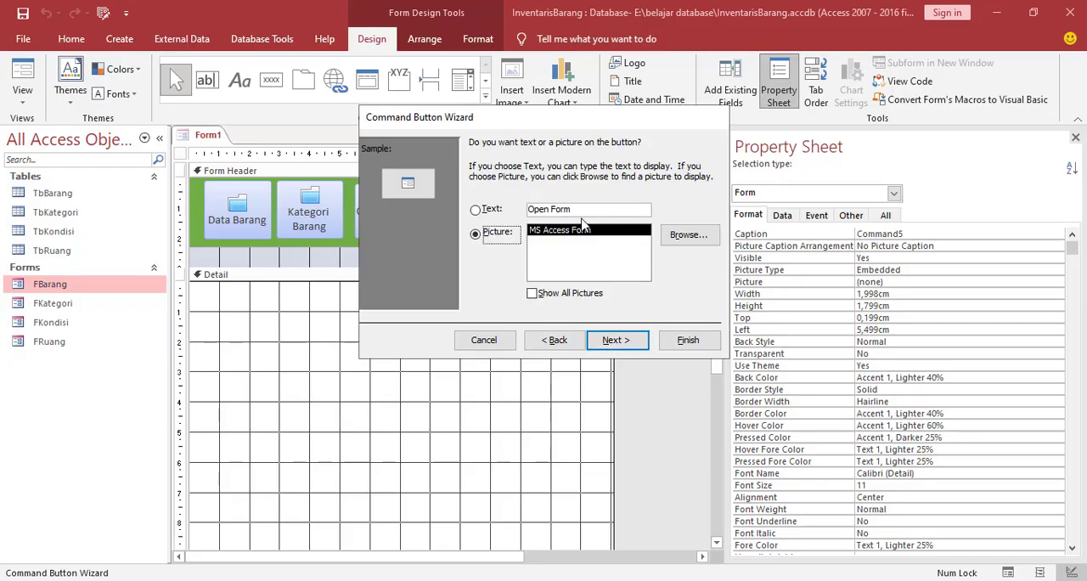
Use the folder image from the icon folder as the FRuang button's picture and complete the Command Button Wizard
{"action": "left_click", "coordinate": [685, 236]}
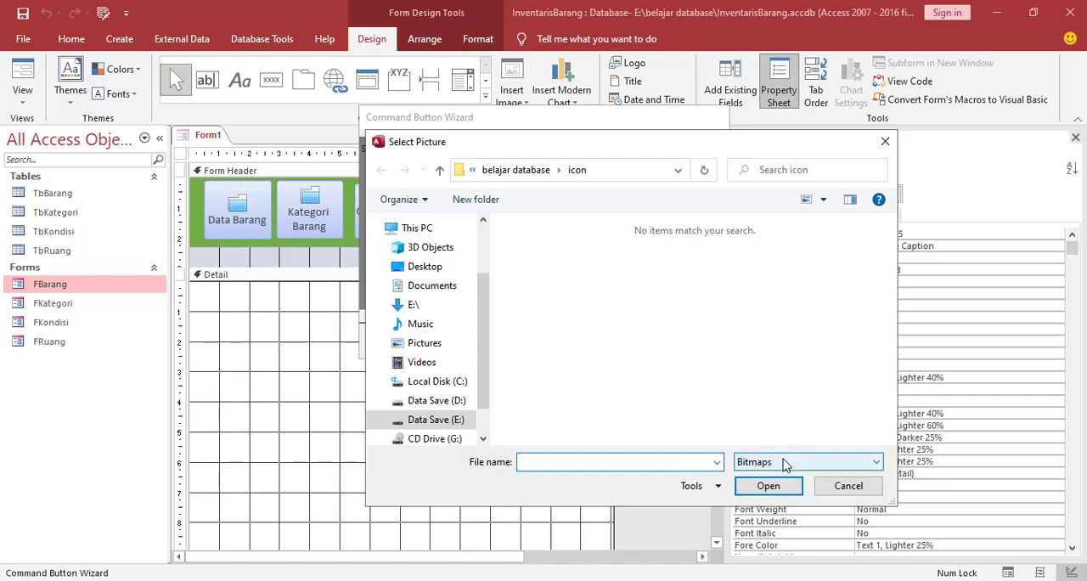
{"action": "left_click", "coordinate": [850, 461]}
{"action": "left_click", "coordinate": [841, 508]}
{"action": "scroll", "coordinate": [777, 316], "scroll_direction": "down", "scroll_amount": 3}
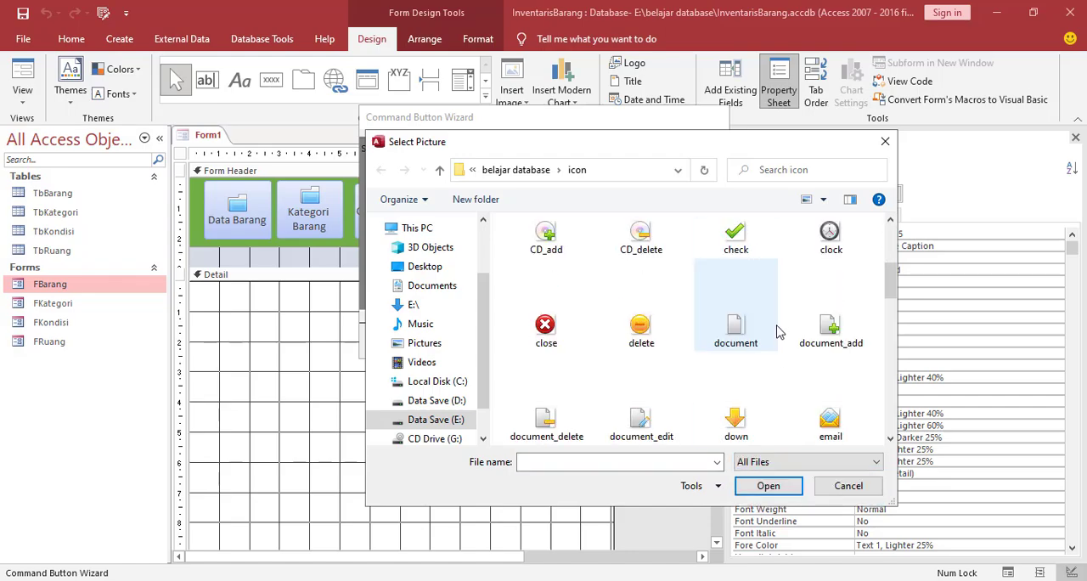
{"action": "scroll", "coordinate": [780, 323], "scroll_direction": "down", "scroll_amount": 3}
{"action": "left_click", "coordinate": [832, 335]}
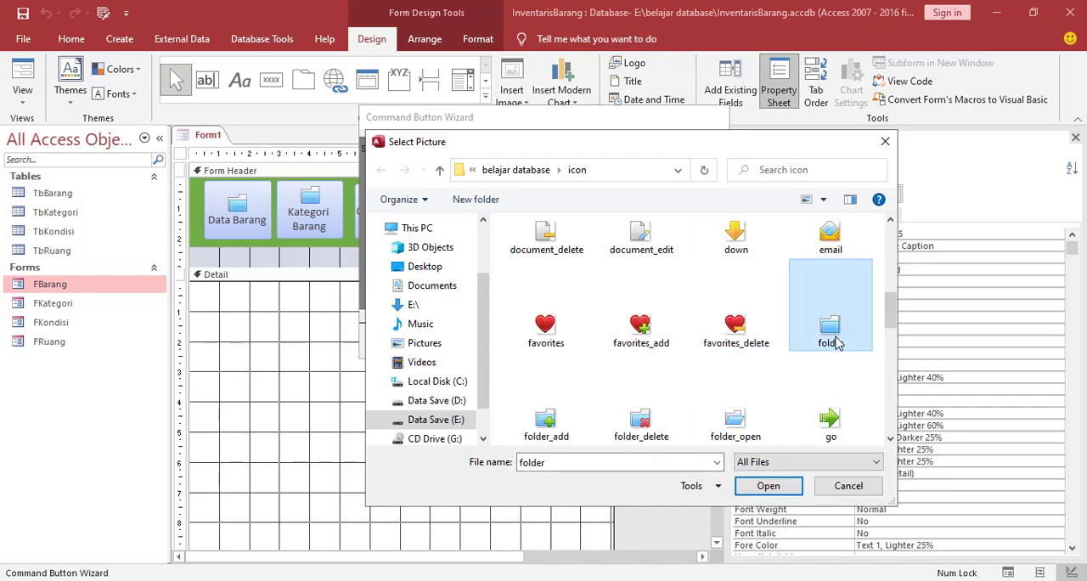
{"action": "left_click", "coordinate": [769, 485]}
{"action": "left_click", "coordinate": [635, 344]}
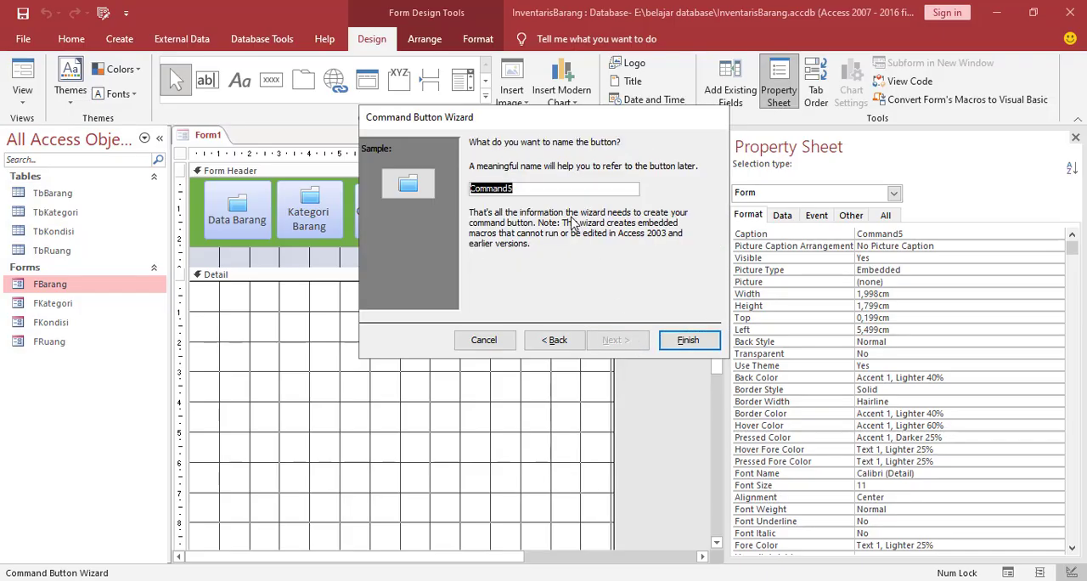
{"action": "left_click", "coordinate": [688, 340]}
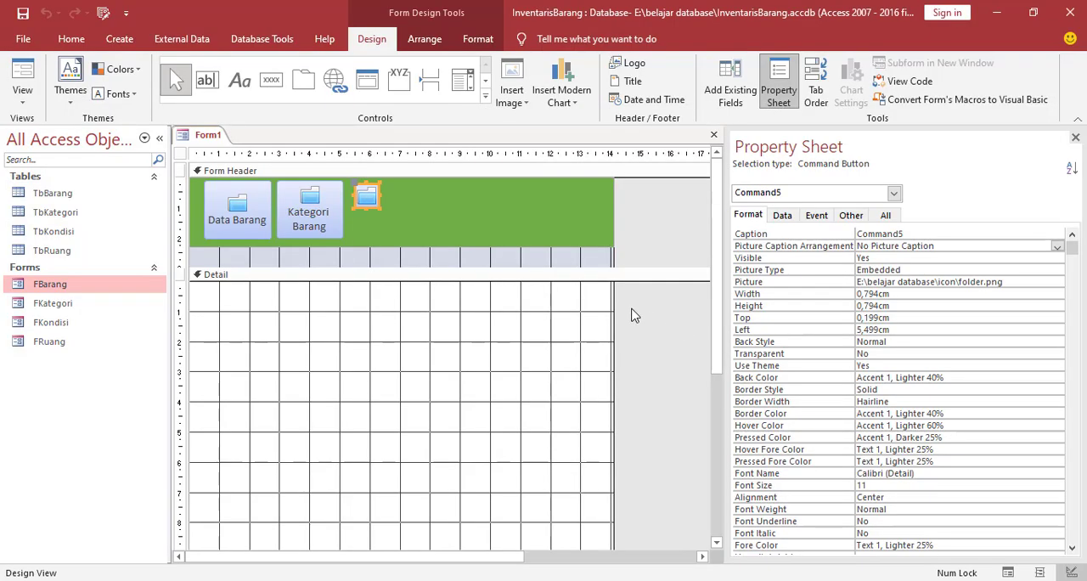
Enlarge the third folder button to about 1.9 by 1.7 cm and caption it Data Ruangan
{"action": "left_click_drag", "start_coordinate": [380, 208], "coordinate": [359, 197]}
{"action": "left_click", "coordinate": [402, 211]}
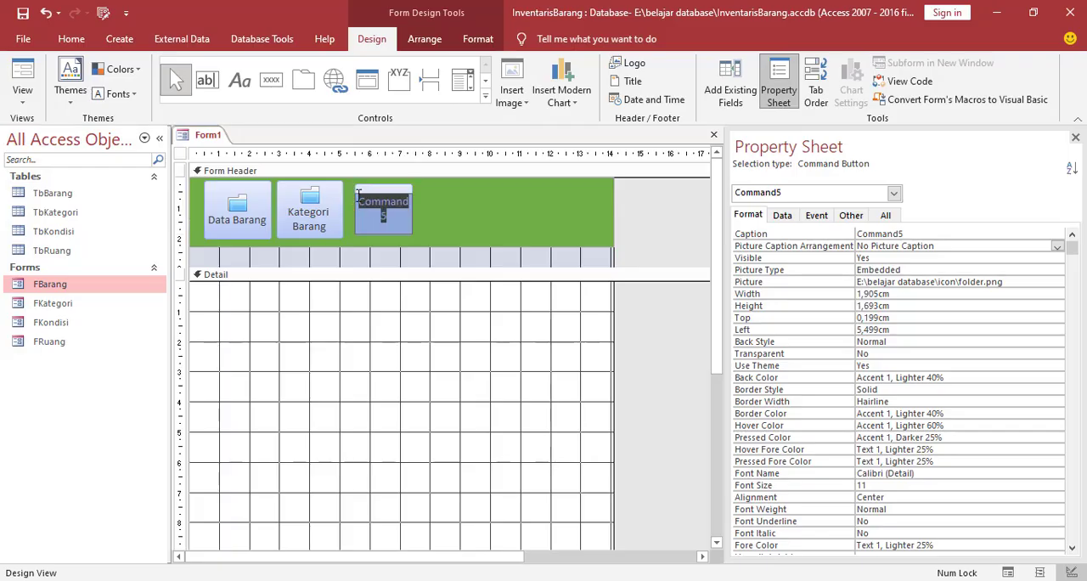
{"action": "type", "text": "Da"}
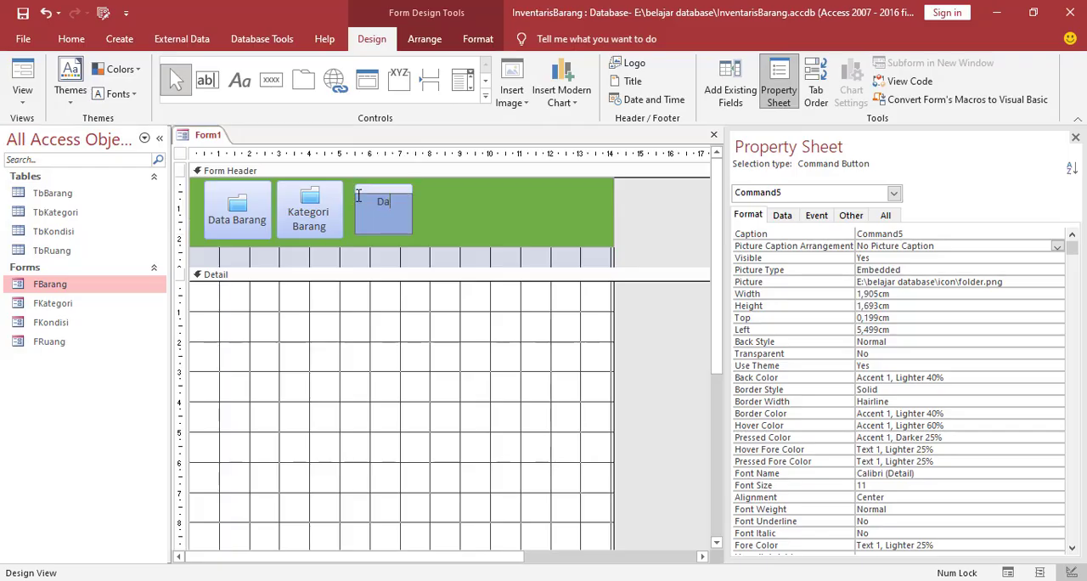
{"action": "type", "text": "ta Ruangan"}
{"action": "left_click", "coordinate": [430, 459]}
{"action": "left_click", "coordinate": [387, 214]}
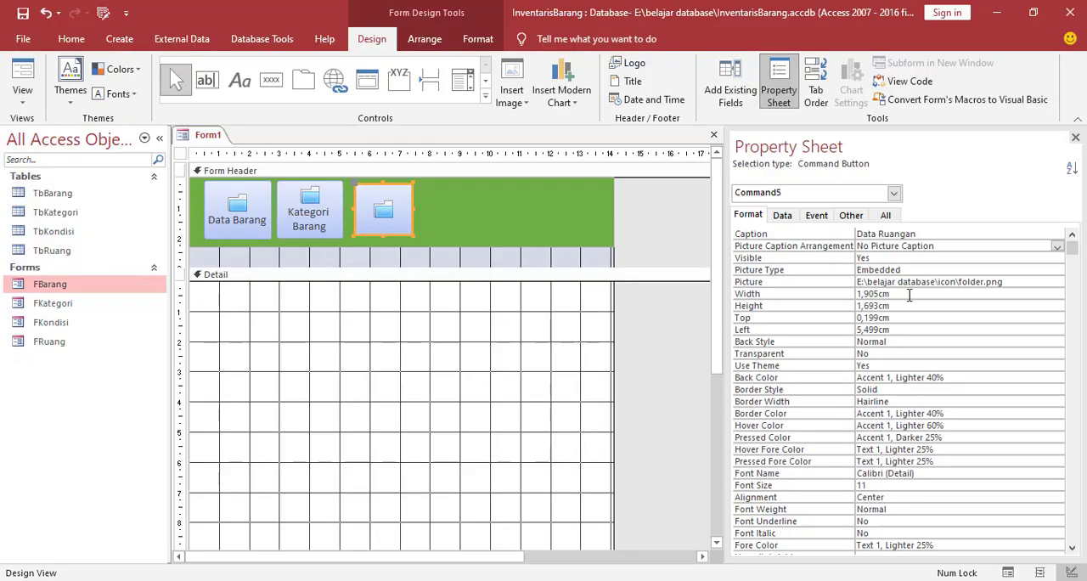
Set the Data Ruangan button's picture caption arrangement to Bottom and enlarge the button to about 2.3 by 1.8 cm
{"action": "left_click", "coordinate": [930, 247]}
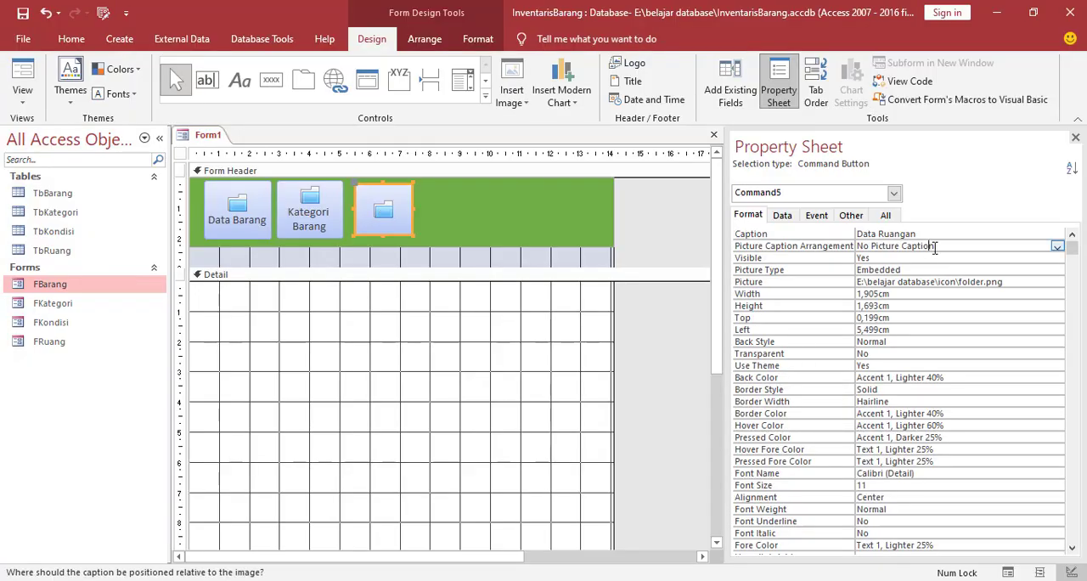
{"action": "left_click", "coordinate": [1057, 246]}
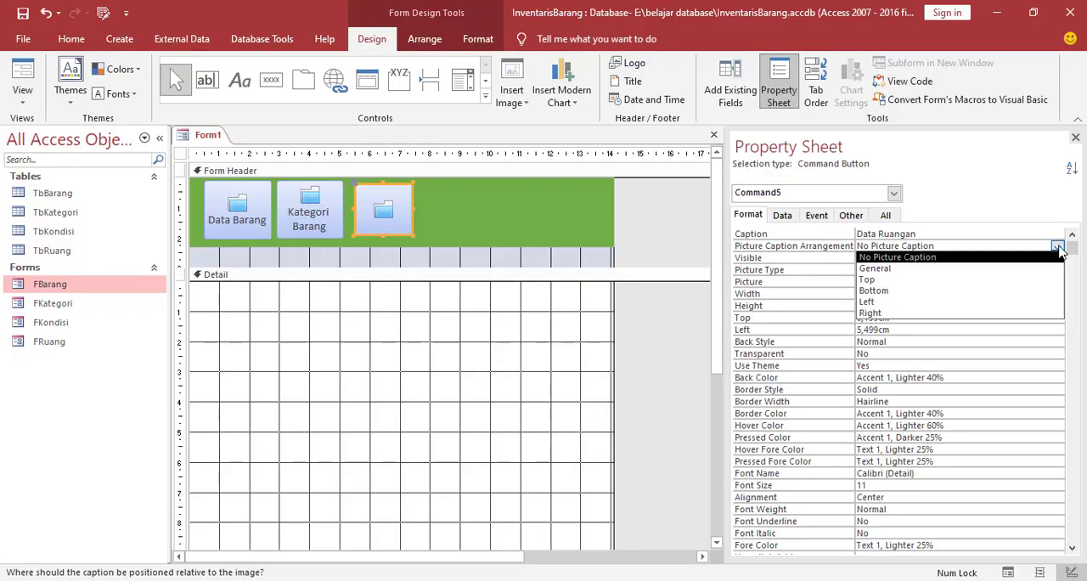
{"action": "left_click", "coordinate": [884, 290]}
{"action": "left_click", "coordinate": [427, 355]}
{"action": "left_click", "coordinate": [387, 229]}
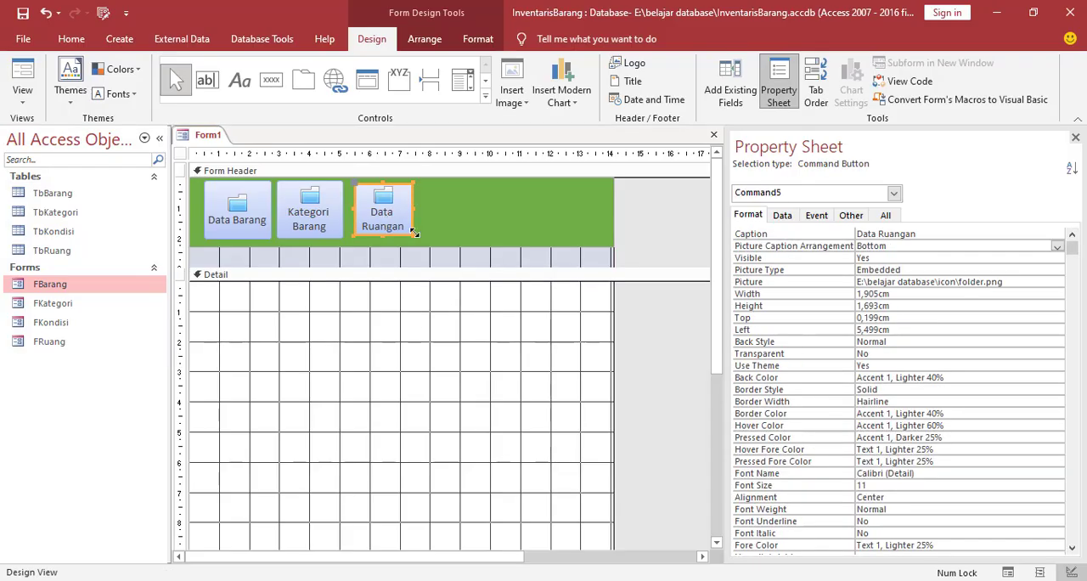
{"action": "left_click_drag", "start_coordinate": [412, 242], "coordinate": [415, 245]}
{"action": "left_click_drag", "start_coordinate": [417, 210], "coordinate": [424, 210]}
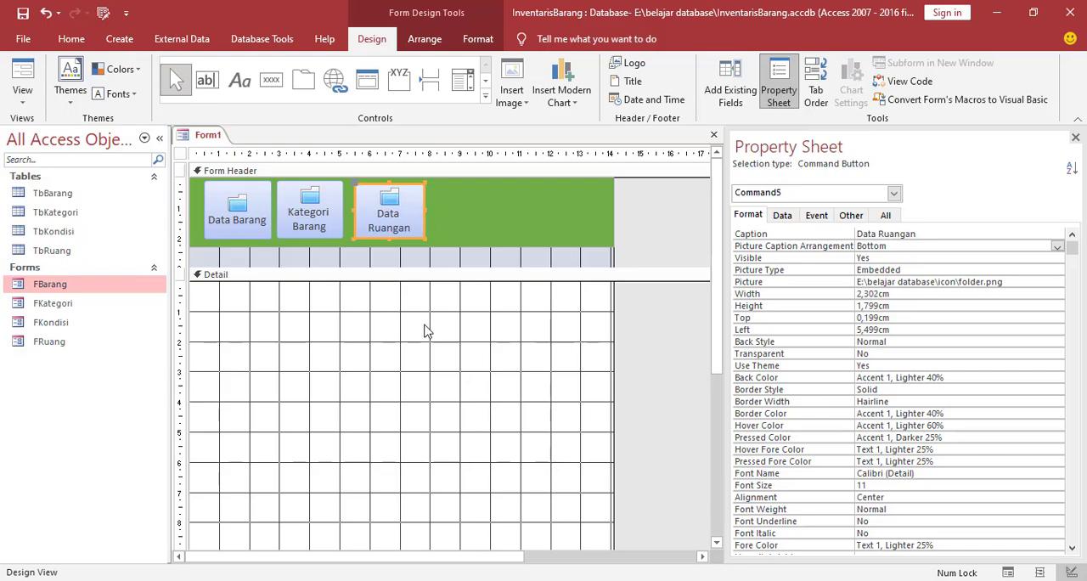
{"action": "left_click", "coordinate": [429, 352]}
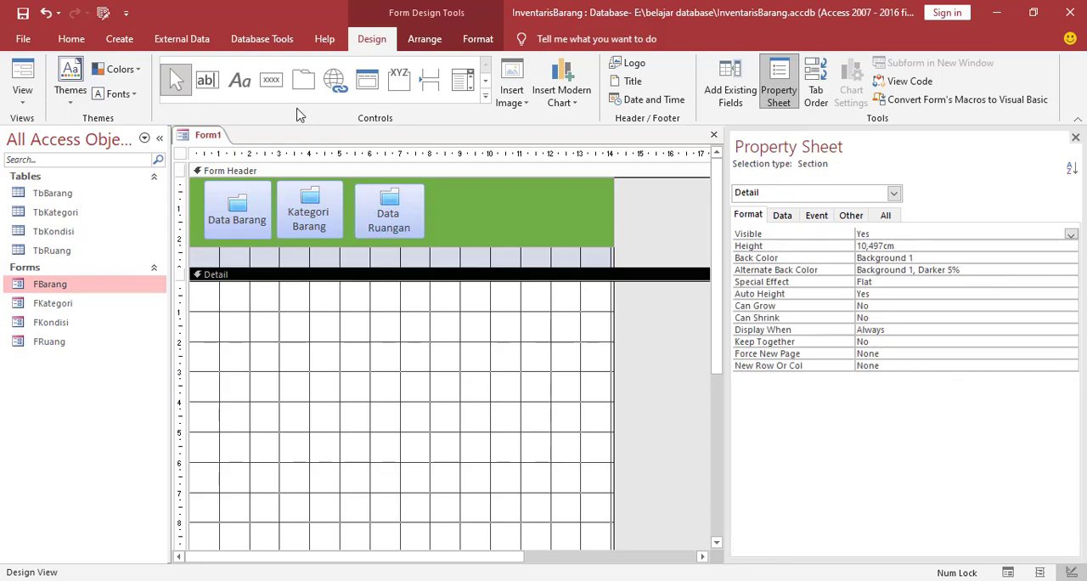
Draw a command button about 1.7 by 1.6 cm beside the Data Ruangan button, with the Open Form action for FKondisi
{"action": "left_click", "coordinate": [272, 82]}
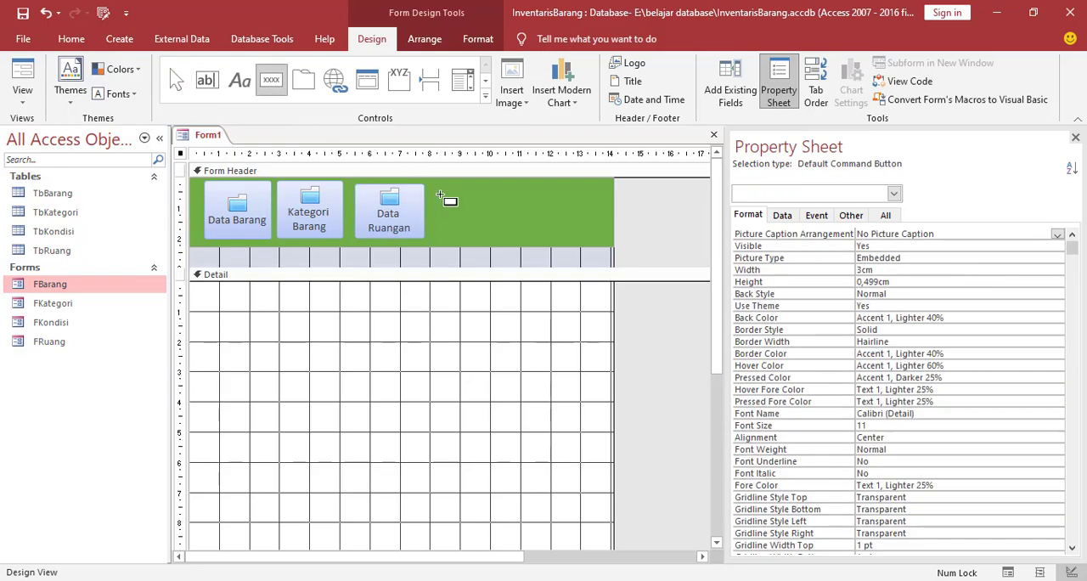
{"action": "left_click_drag", "start_coordinate": [438, 187], "coordinate": [496, 238]}
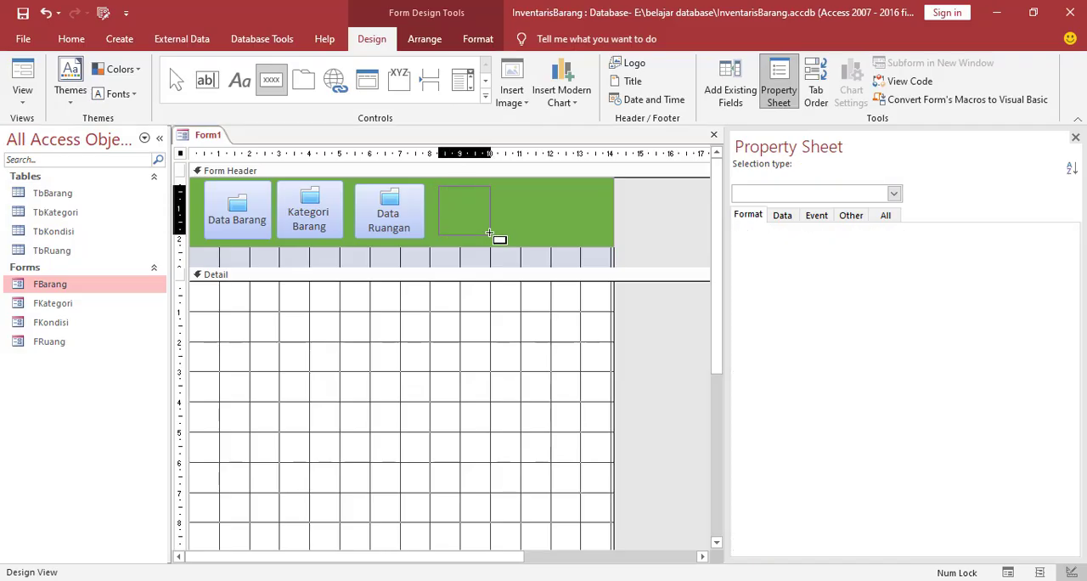
{"action": "left_click", "coordinate": [491, 244]}
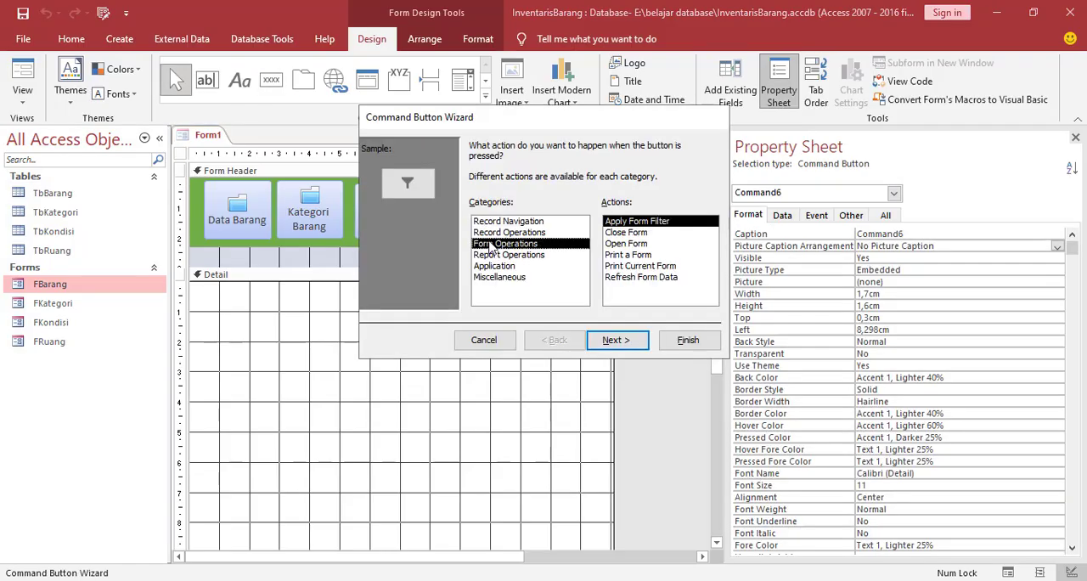
{"action": "left_click", "coordinate": [626, 244]}
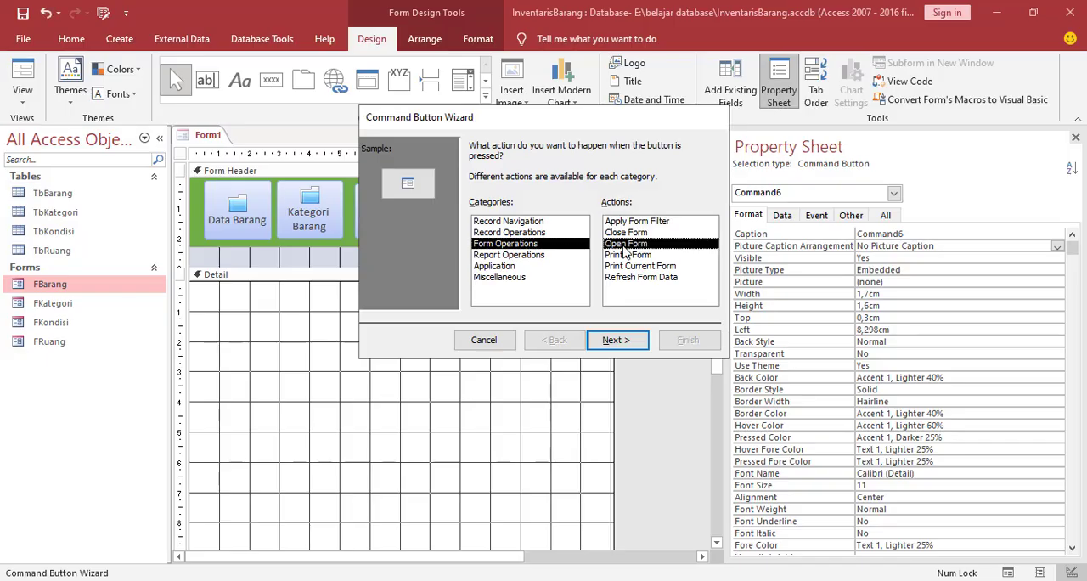
{"action": "left_click", "coordinate": [617, 340]}
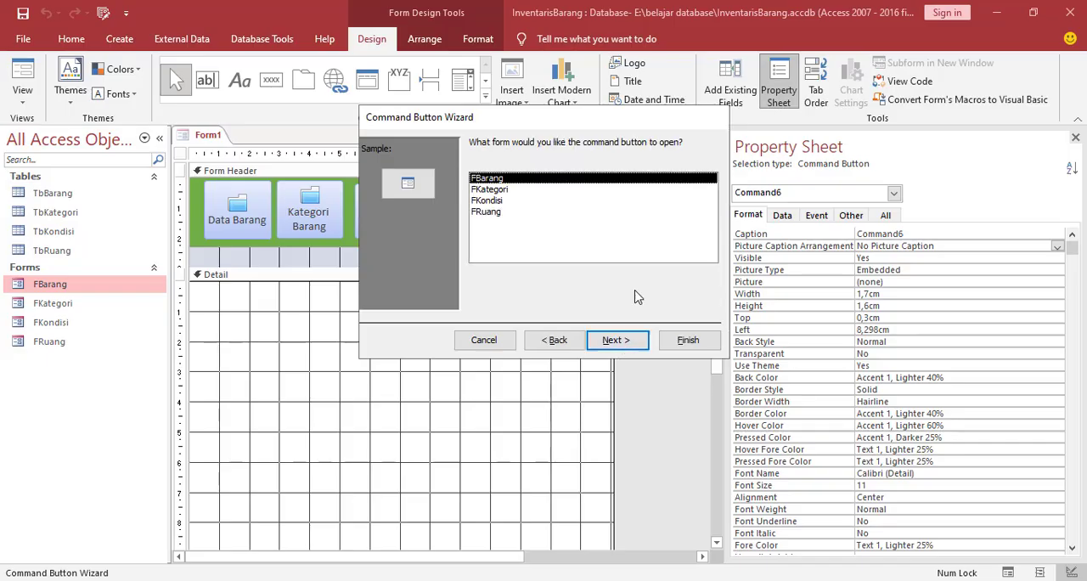
{"action": "left_click", "coordinate": [488, 201]}
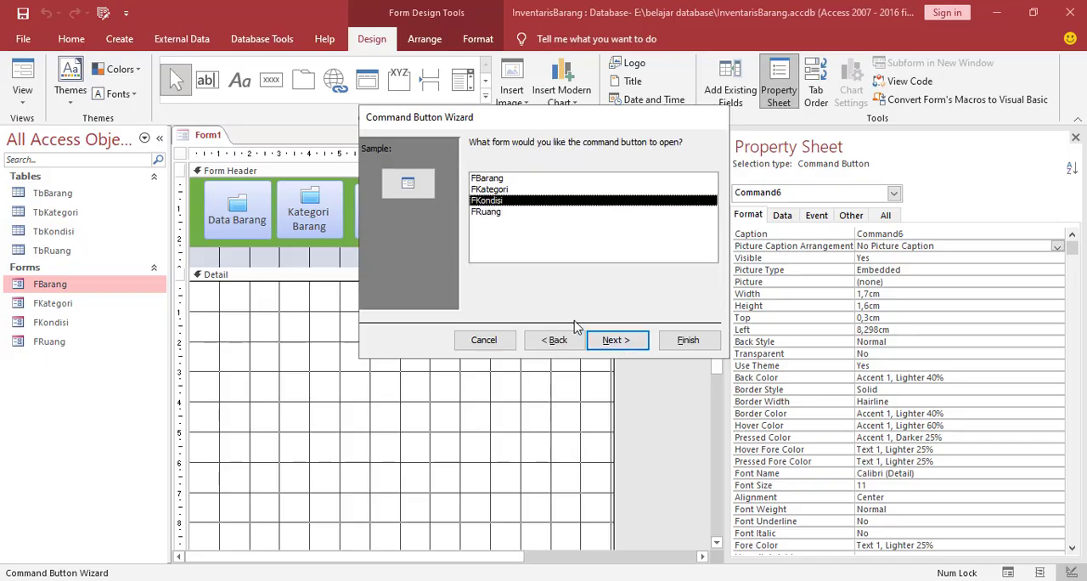
{"action": "left_click", "coordinate": [612, 341]}
{"action": "left_click", "coordinate": [622, 343]}
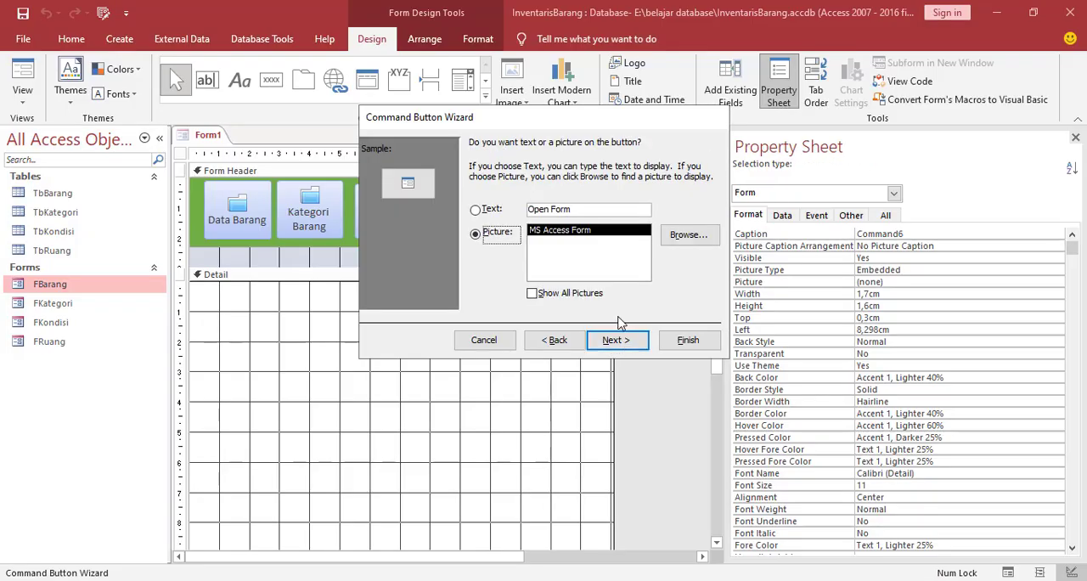
Use the folder image from the icon folder as the FKondisi button's picture and complete the Command Button Wizard
{"action": "left_click", "coordinate": [690, 242]}
{"action": "left_click", "coordinate": [751, 461]}
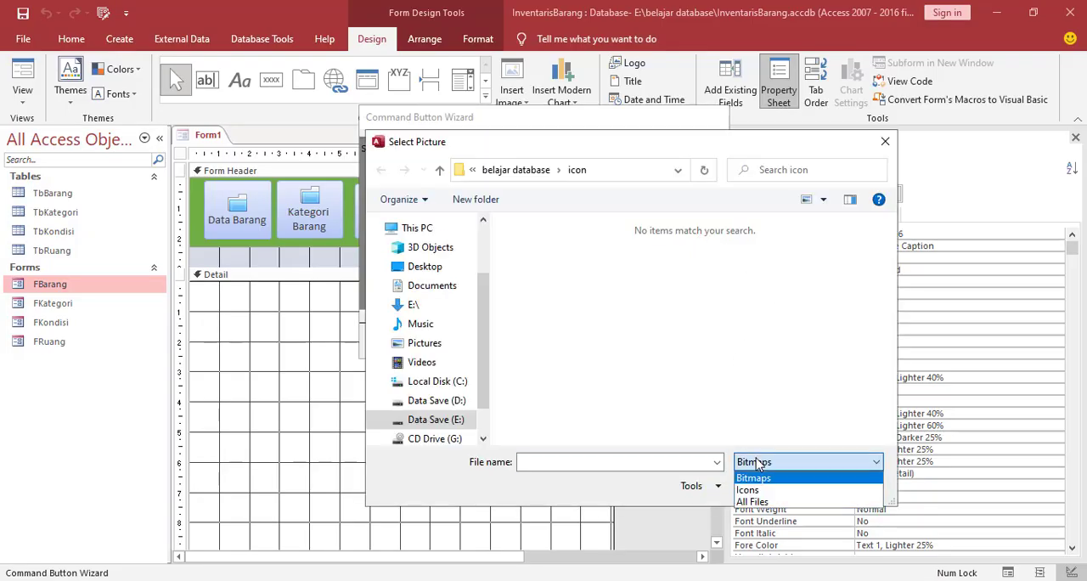
{"action": "left_click", "coordinate": [754, 500]}
{"action": "scroll", "coordinate": [833, 358], "scroll_direction": "down", "scroll_amount": 4}
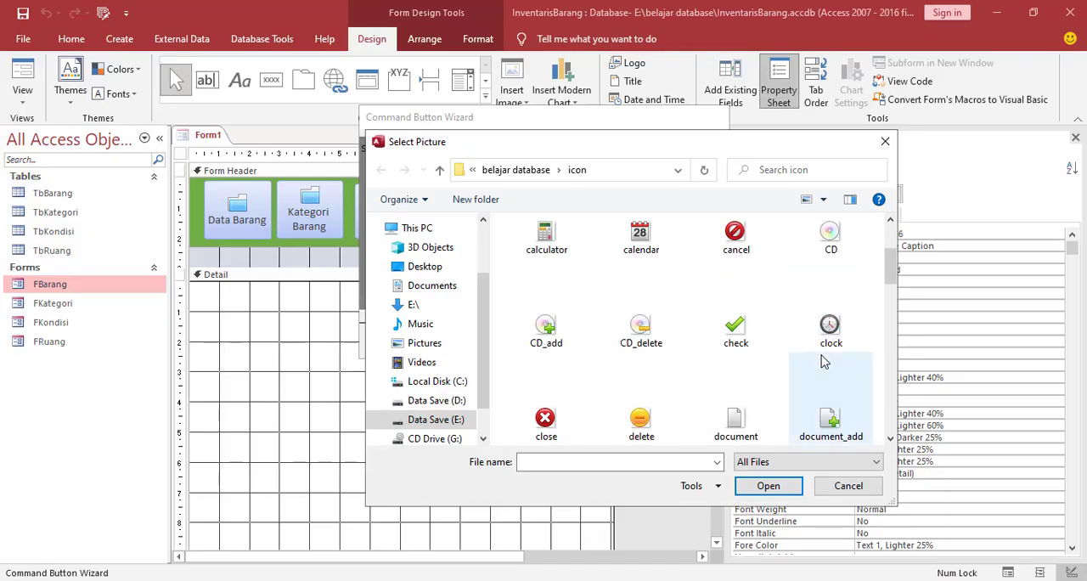
{"action": "left_click", "coordinate": [825, 425]}
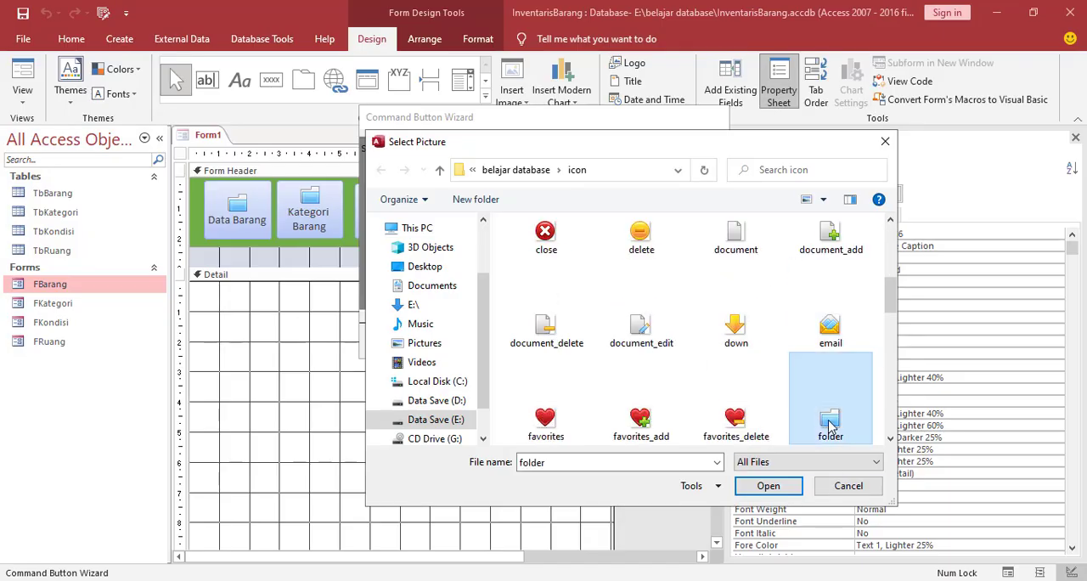
{"action": "left_click", "coordinate": [755, 490]}
{"action": "left_click", "coordinate": [616, 340]}
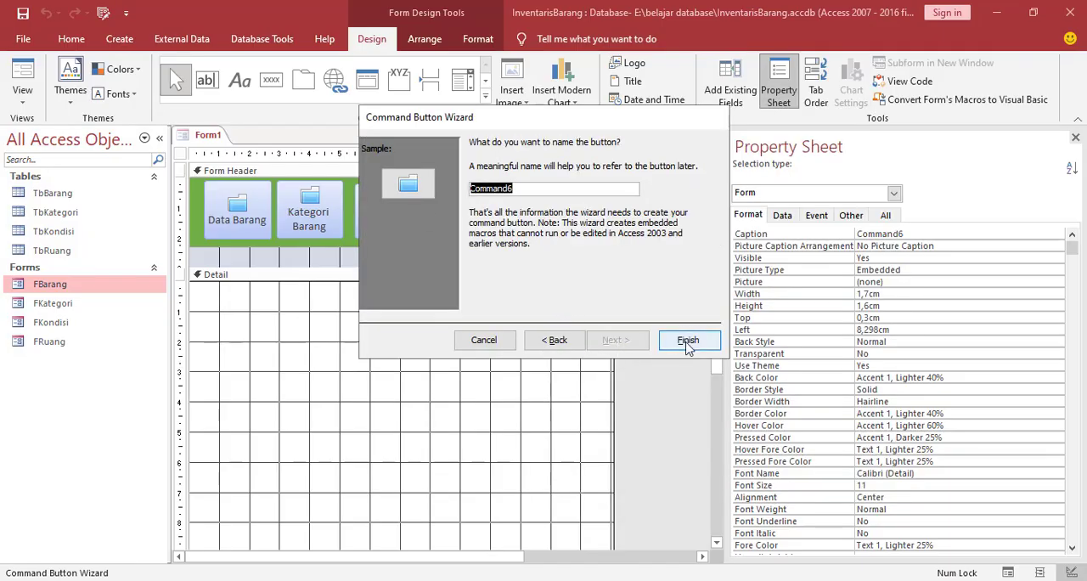
{"action": "left_click", "coordinate": [688, 340]}
Caption the fourth folder button Data KonDisi
{"action": "left_click", "coordinate": [456, 205]}
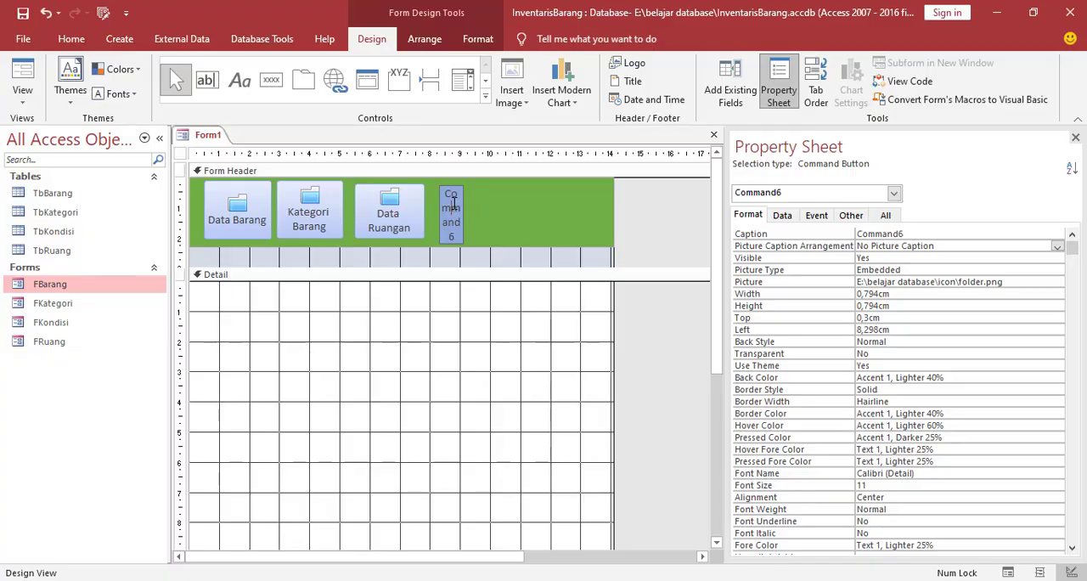
{"action": "left_click_drag", "start_coordinate": [441, 193], "coordinate": [459, 236]}
{"action": "type", "text": "Data KonDisi"}
{"action": "left_click", "coordinate": [483, 398]}
Set the fourth button's picture caption arrangement to Bottom and enlarge the button to about 2.5 by 1.6 cm
{"action": "left_click", "coordinate": [449, 211]}
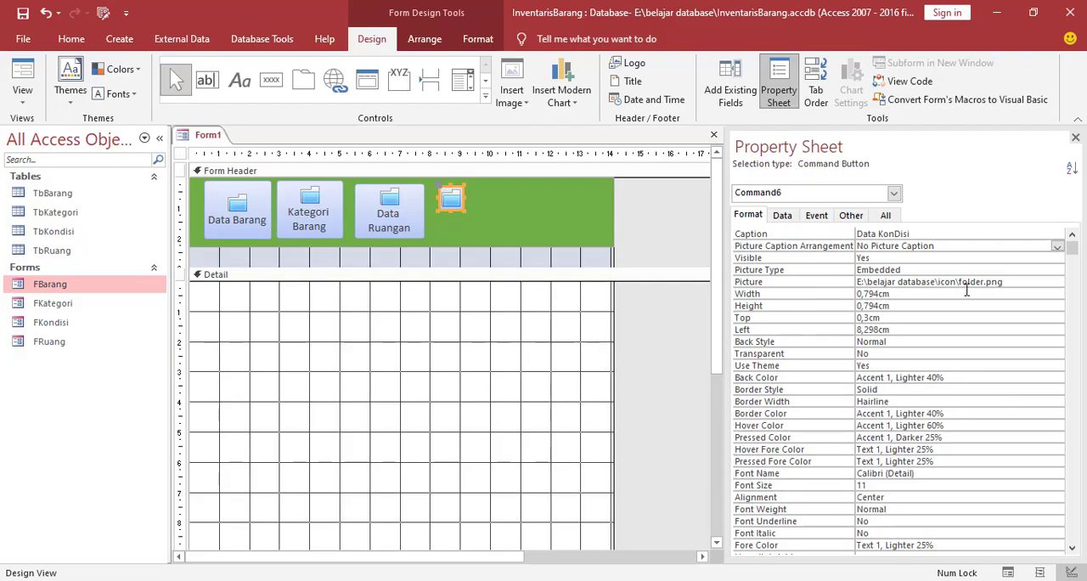
{"action": "left_click", "coordinate": [1056, 246]}
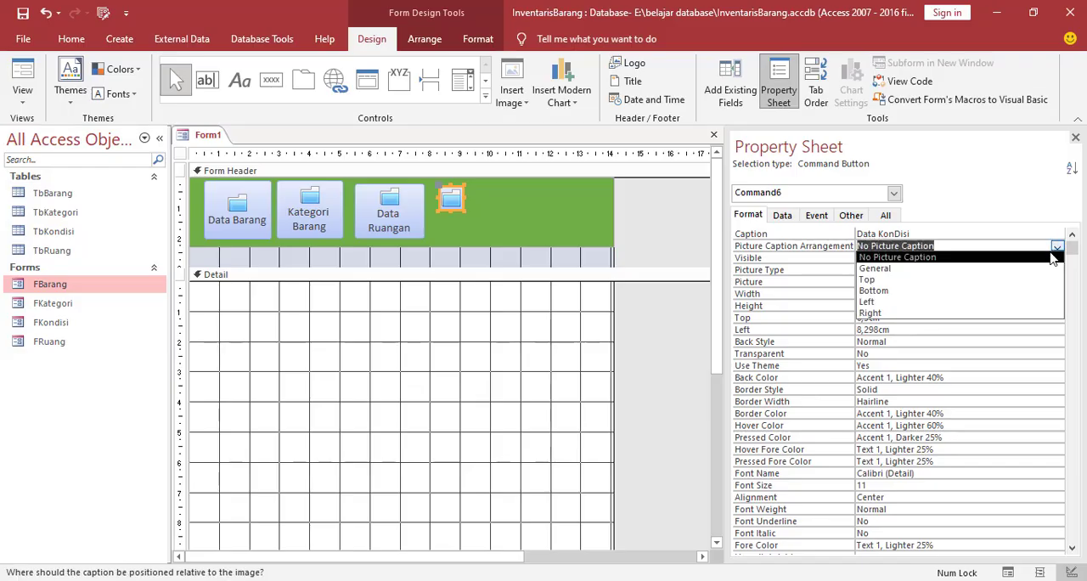
{"action": "left_click", "coordinate": [873, 291]}
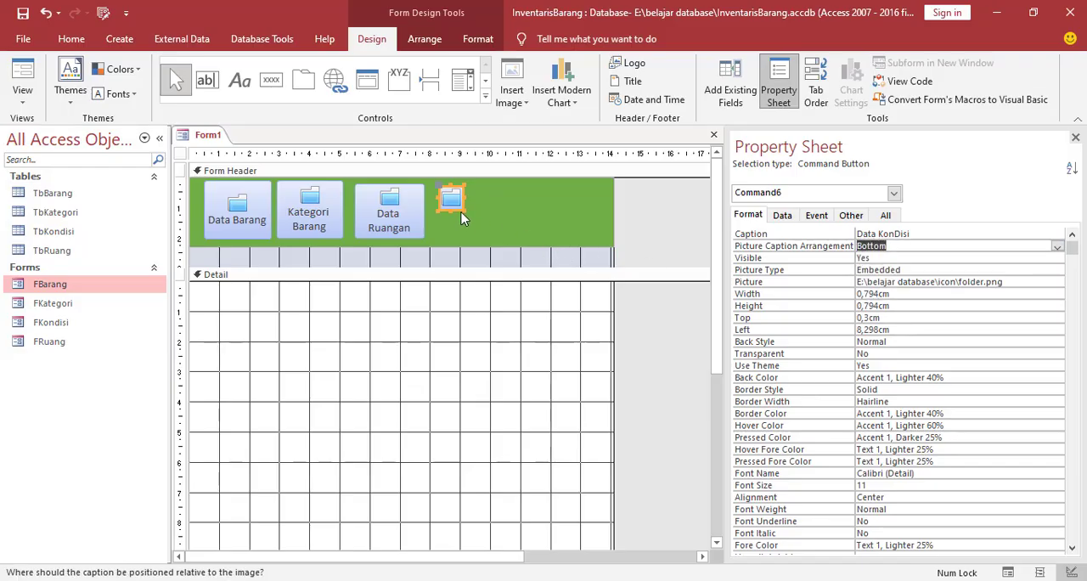
{"action": "left_click_drag", "start_coordinate": [466, 211], "coordinate": [515, 210]}
Correct the fourth button's caption to Data Kondisi
{"action": "left_click", "coordinate": [491, 223]}
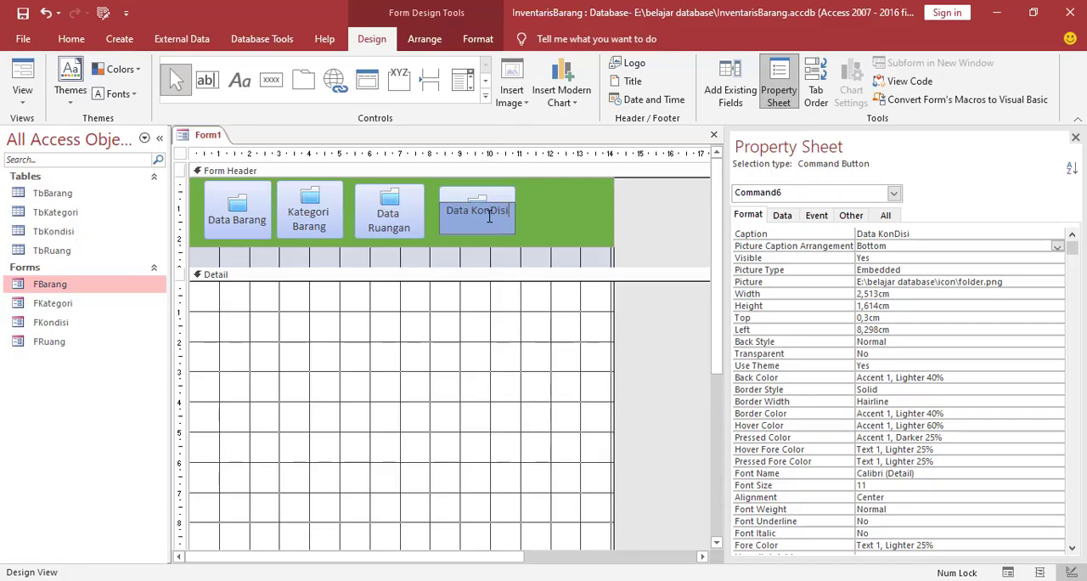
{"action": "left_click_drag", "start_coordinate": [473, 212], "coordinate": [507, 212]}
{"action": "type", "text": "Kondisi"}
{"action": "left_click", "coordinate": [474, 335]}
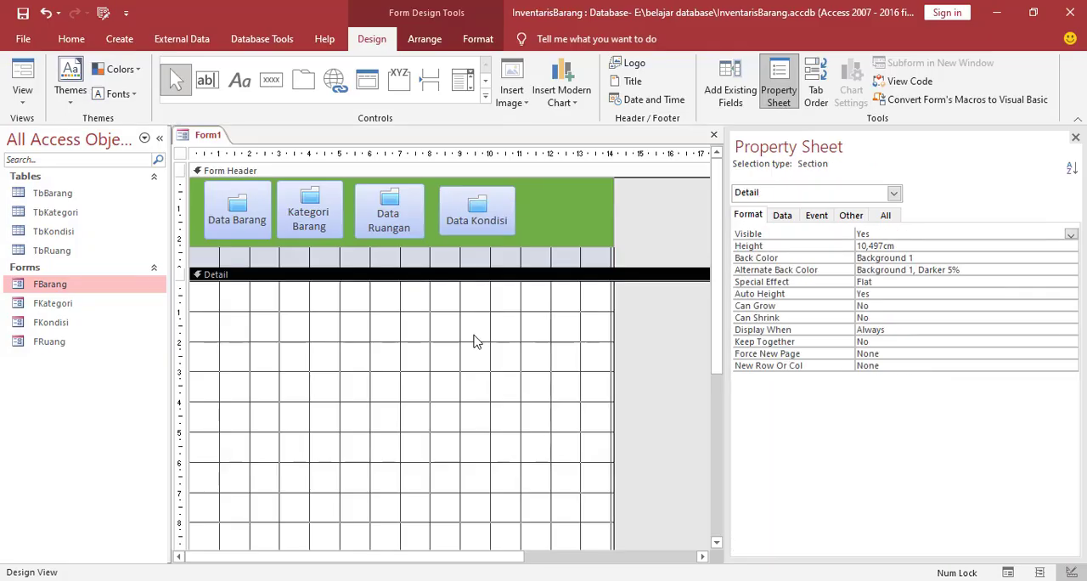
Arrange the four folder buttons together in a Tabular layout
{"action": "left_click", "coordinate": [245, 206]}
{"action": "left_click", "coordinate": [307, 227], "text": "shift"}
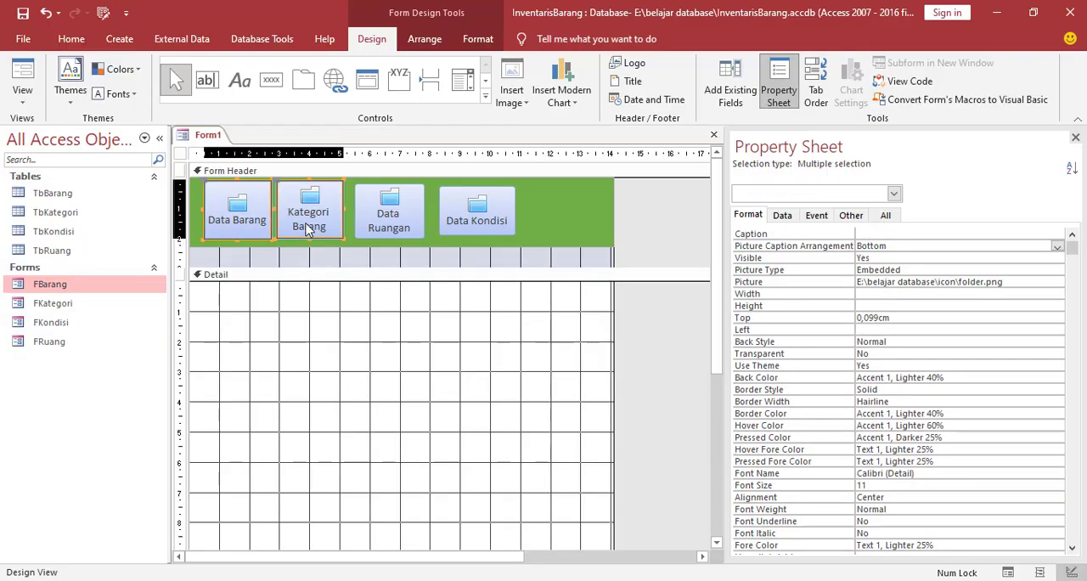
{"action": "left_click", "coordinate": [399, 229], "text": "shift"}
{"action": "left_click", "coordinate": [476, 225], "text": "shift"}
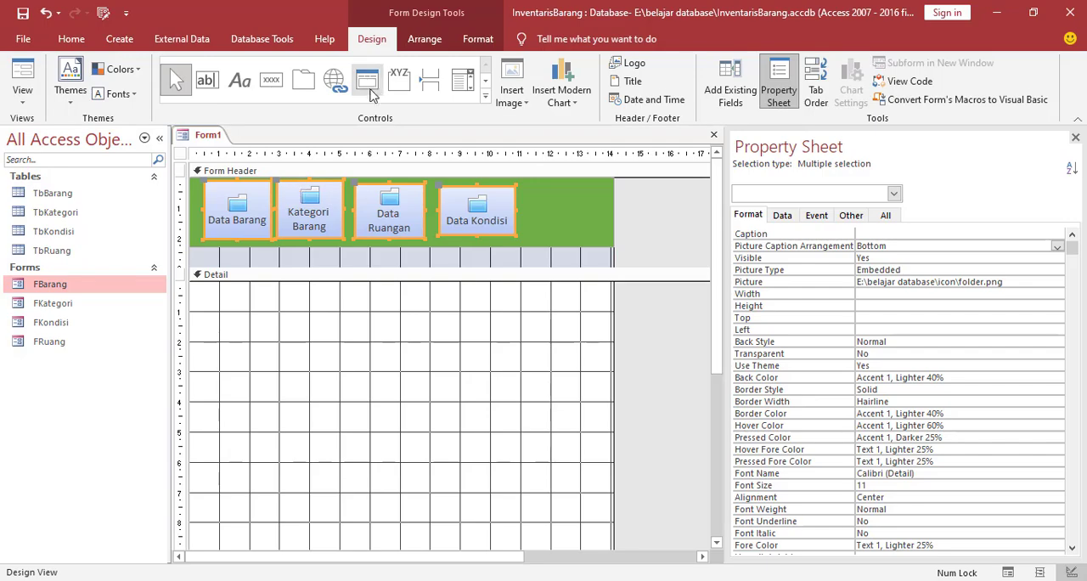
{"action": "left_click", "coordinate": [425, 39]}
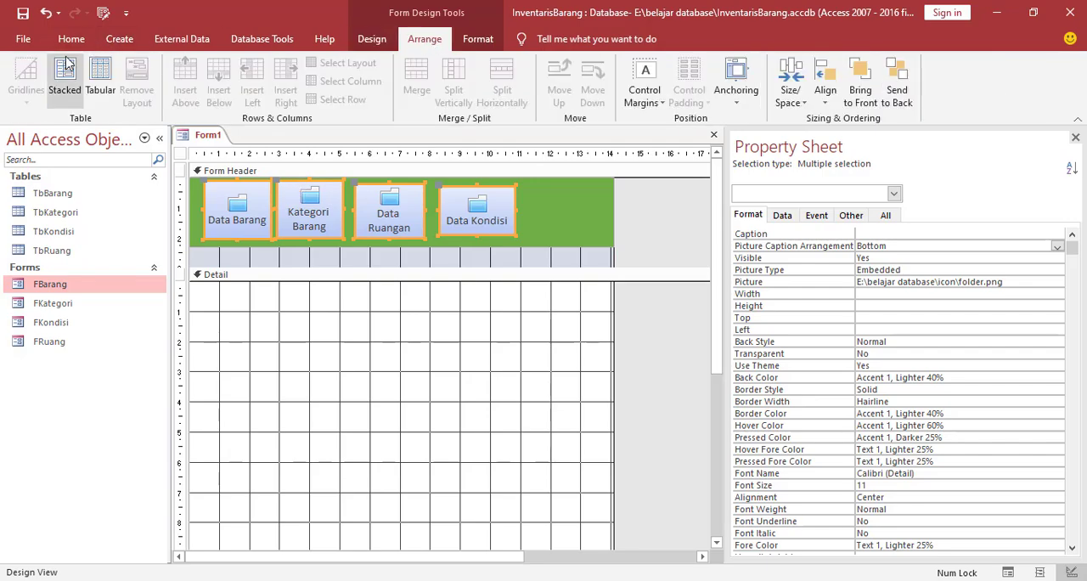
{"action": "left_click", "coordinate": [100, 74]}
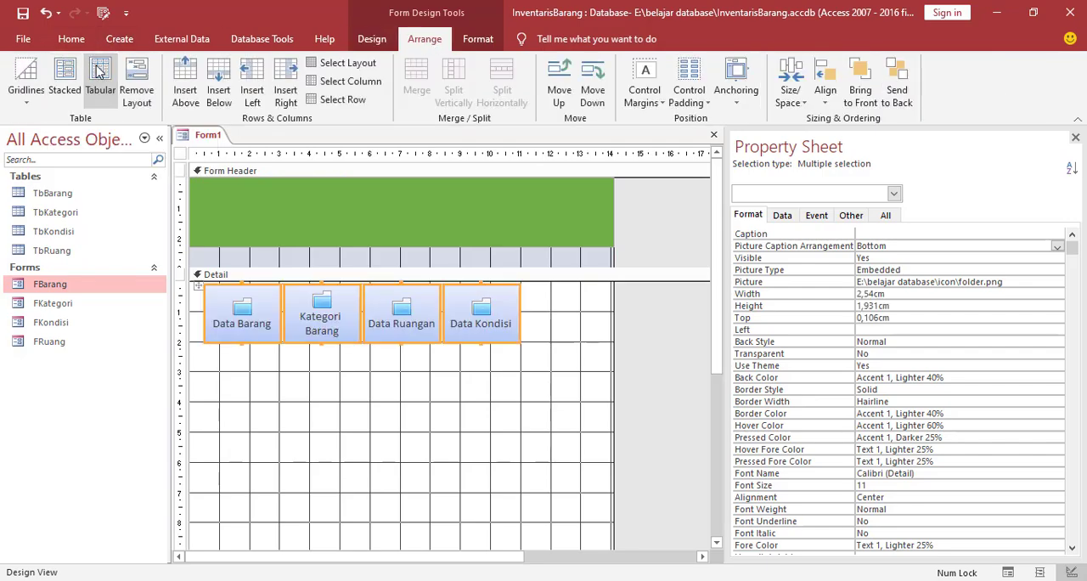
Move the whole button layout from the Detail section back onto the green band in the Form Header
{"action": "left_click", "coordinate": [198, 289]}
{"action": "left_click_drag", "start_coordinate": [198, 288], "coordinate": [198, 190]}
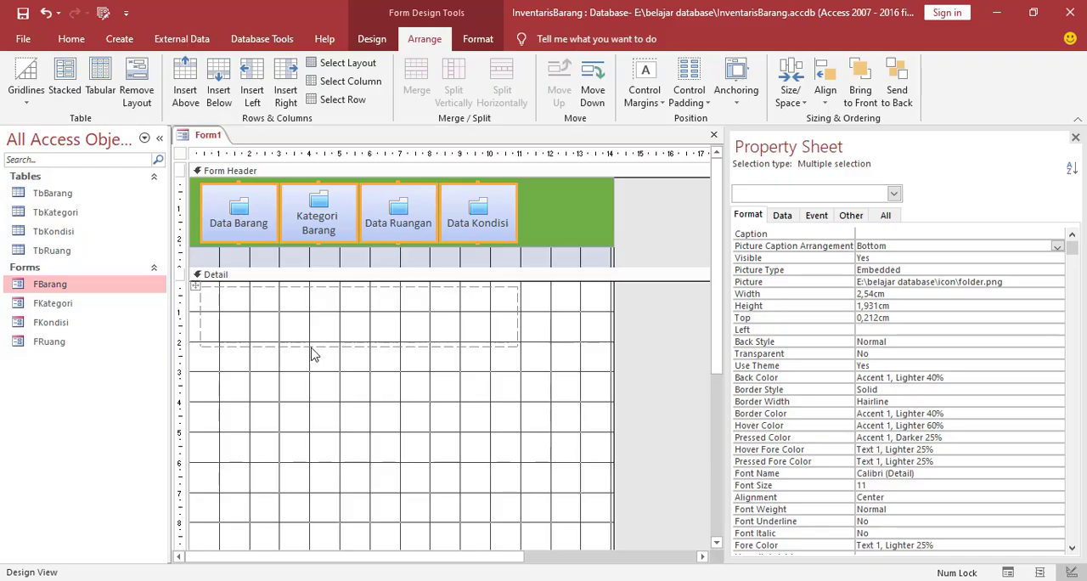
{"action": "left_click", "coordinate": [531, 218]}
{"action": "left_click", "coordinate": [493, 401]}
Try widening the Data Kondisi button to about 3.3 cm and undo the resize
{"action": "left_click", "coordinate": [502, 225]}
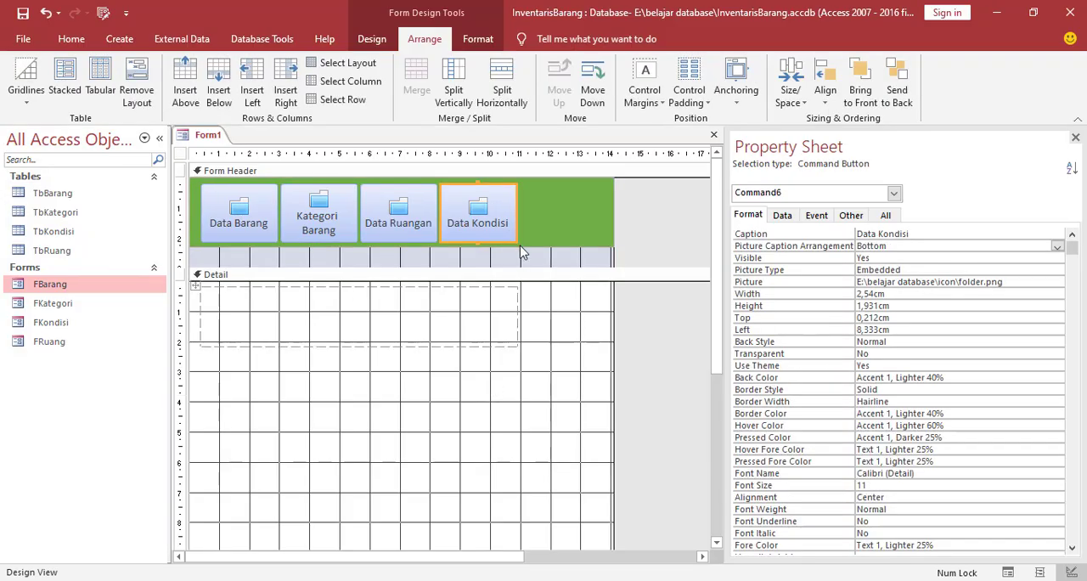
{"action": "left_click_drag", "start_coordinate": [516, 242], "coordinate": [534, 240]}
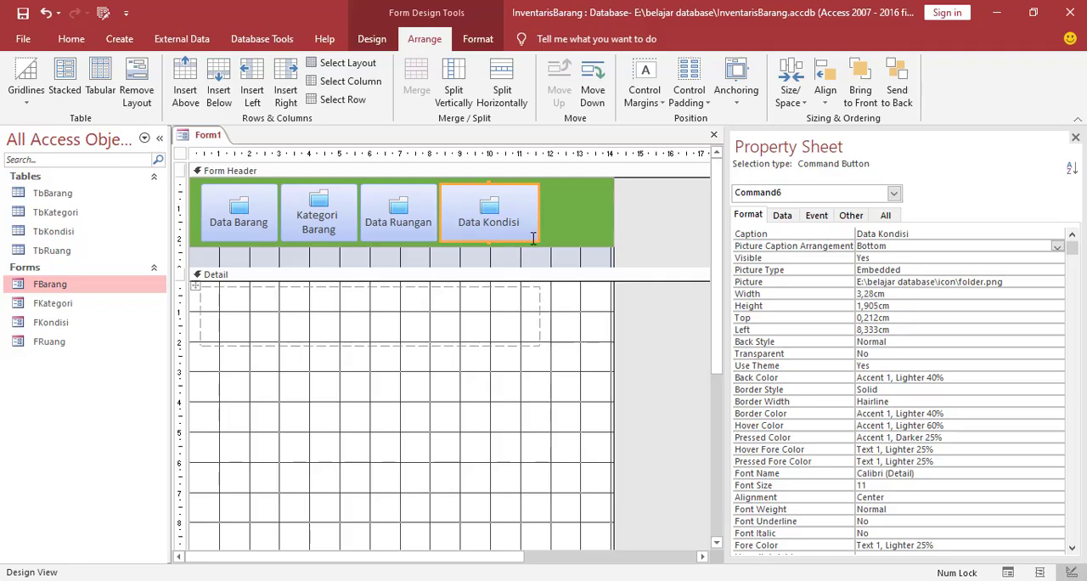
{"action": "key", "text": "ctrl+z"}
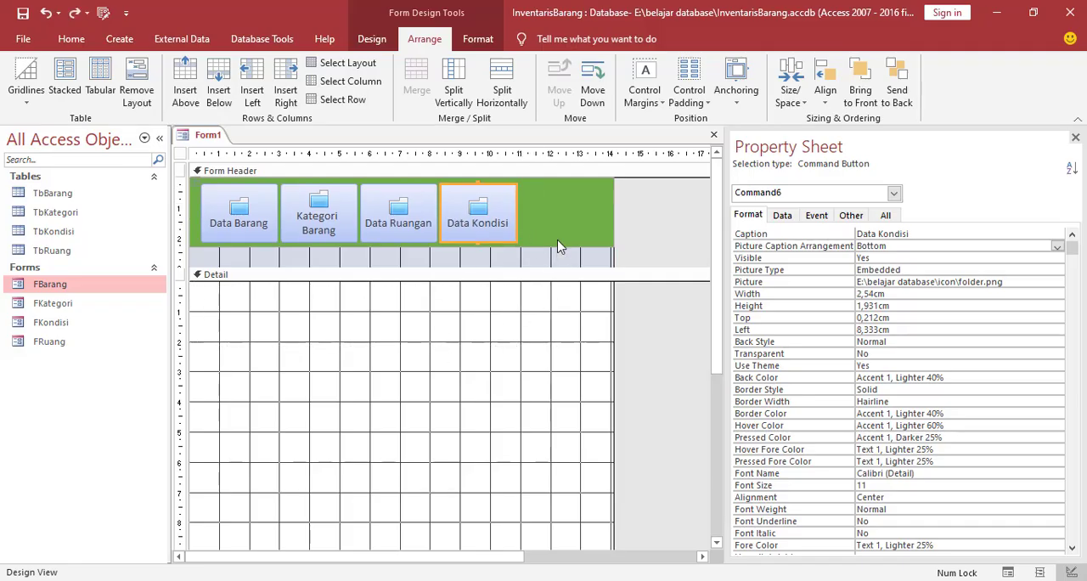
Shrink the Form Header section's height to the lower edge of the green band
{"action": "left_click_drag", "start_coordinate": [504, 269], "coordinate": [504, 246]}
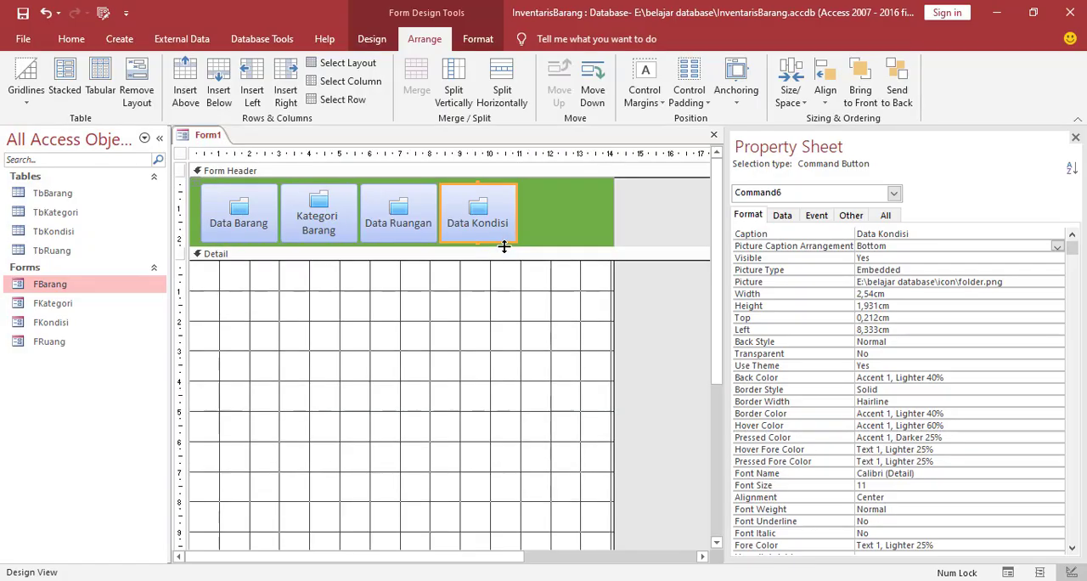
{"action": "left_click", "coordinate": [472, 328]}
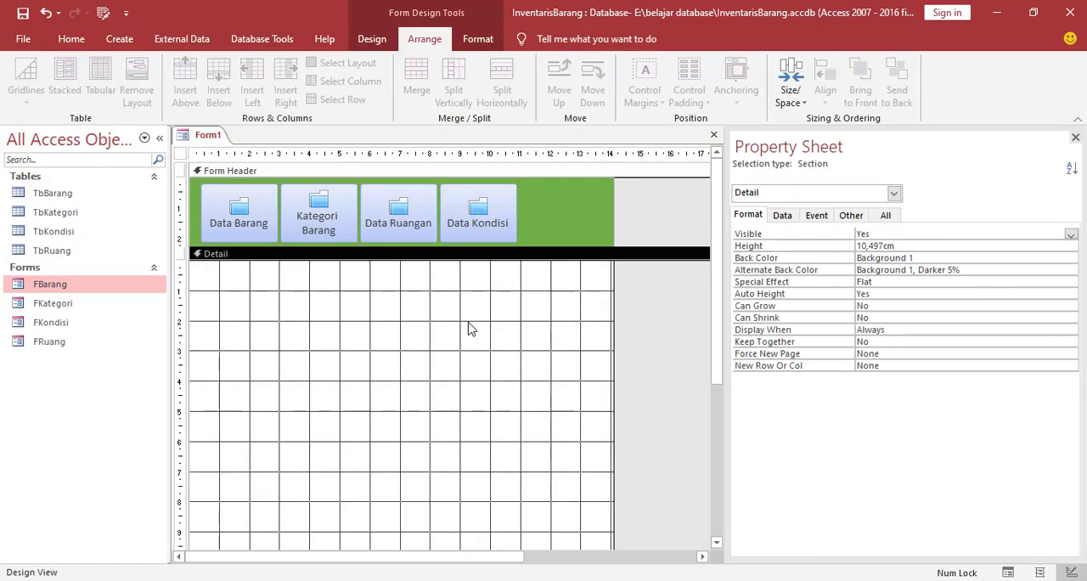
Save the new form under the name FrmUtama
{"action": "right_click", "coordinate": [201, 140]}
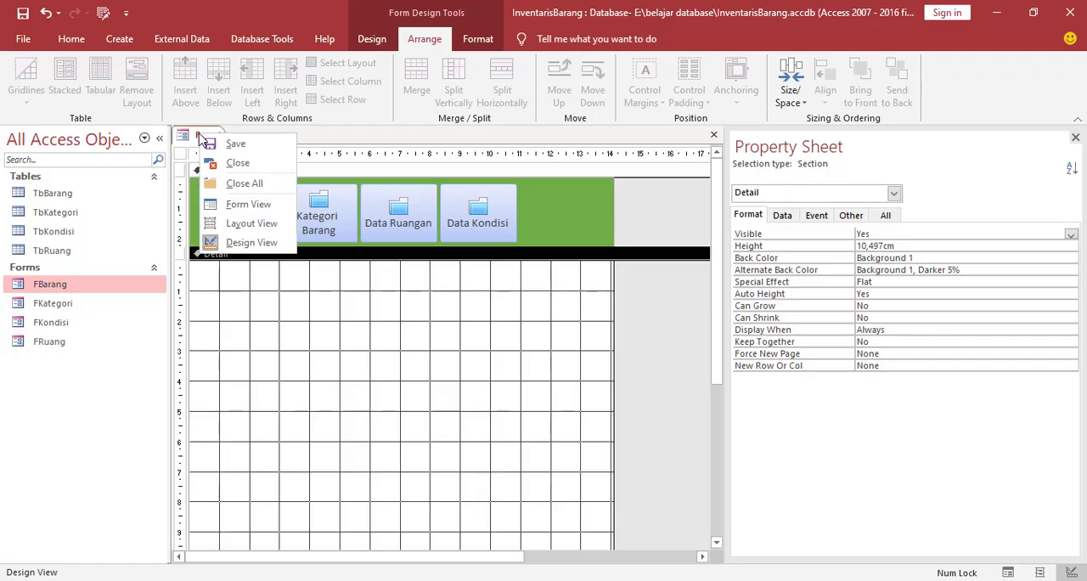
{"action": "left_click", "coordinate": [233, 144]}
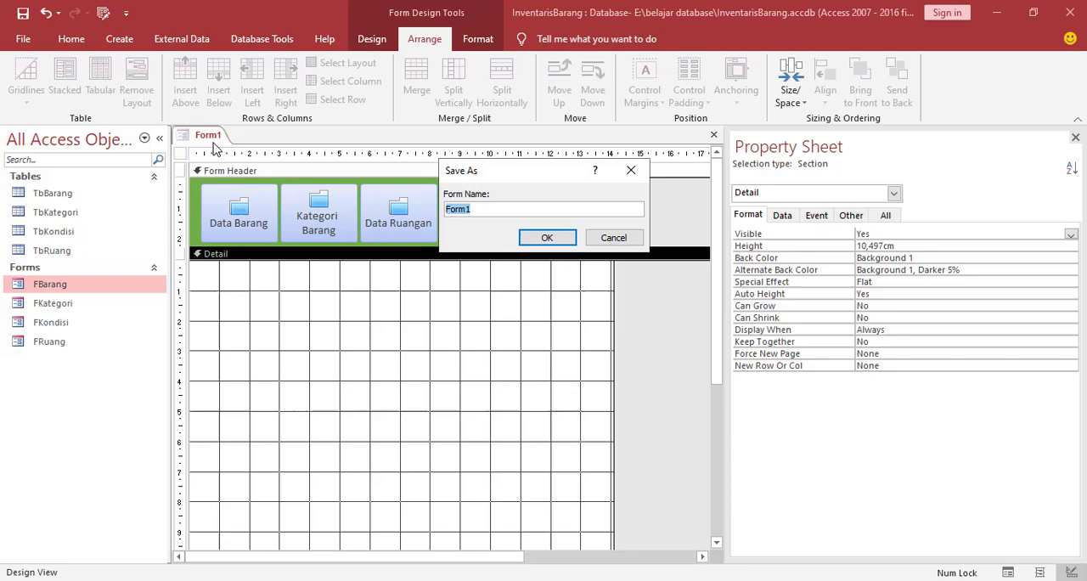
{"action": "left_click", "coordinate": [499, 208]}
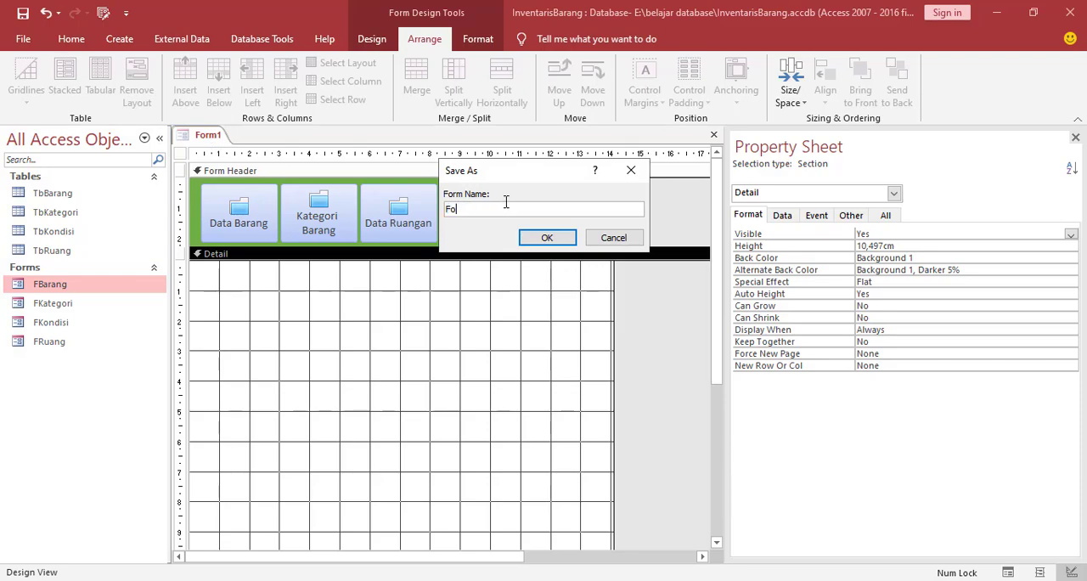
{"action": "type", "text": "FrmUtama"}
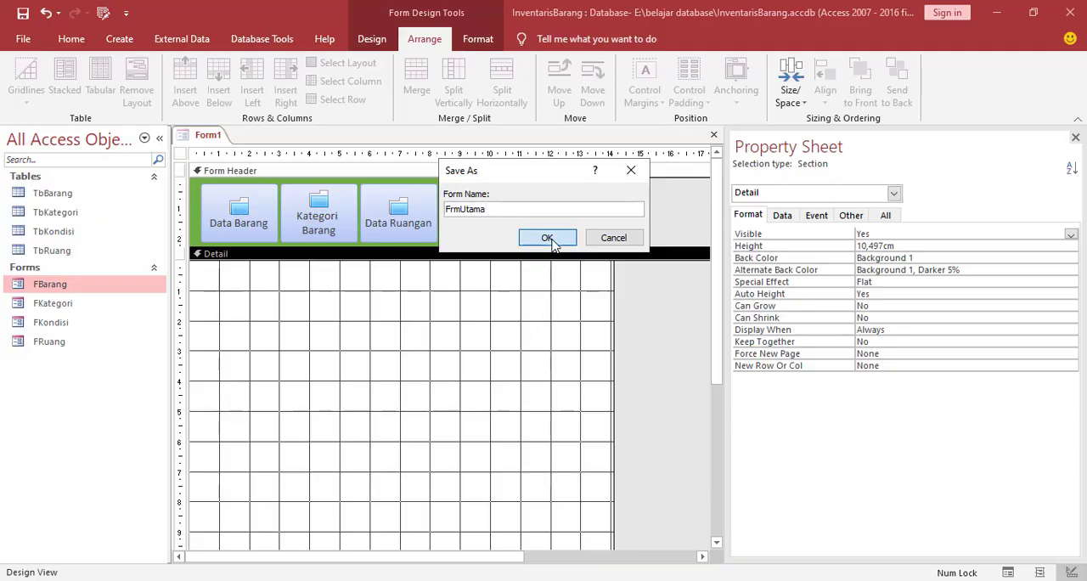
{"action": "left_click", "coordinate": [546, 236]}
{"action": "right_click", "coordinate": [196, 139]}
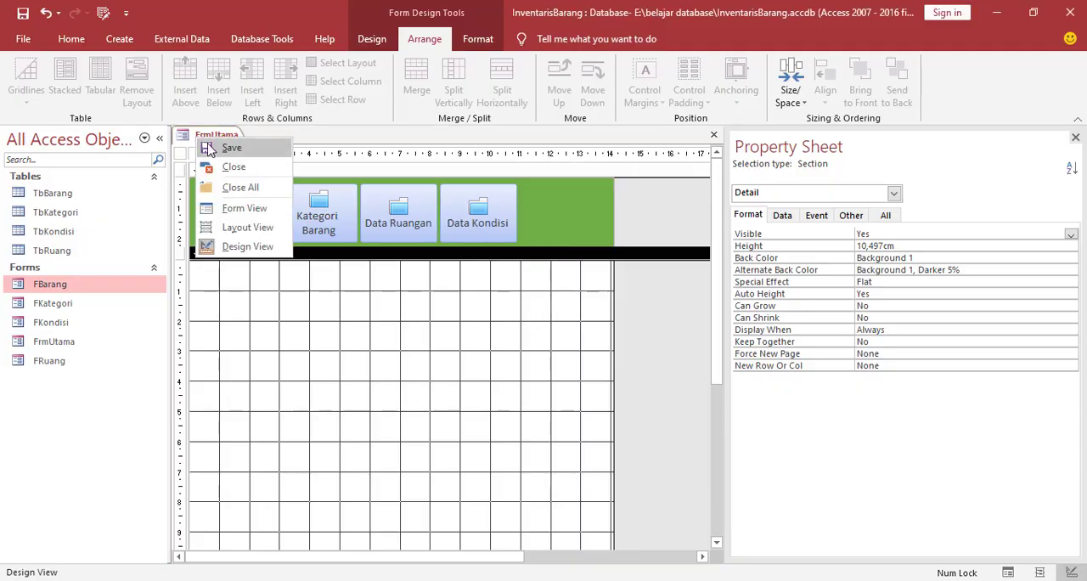
{"action": "left_click", "coordinate": [214, 148]}
Display FrmUtama in Form View and maximize its window
{"action": "right_click", "coordinate": [208, 132]}
{"action": "left_click", "coordinate": [255, 200]}
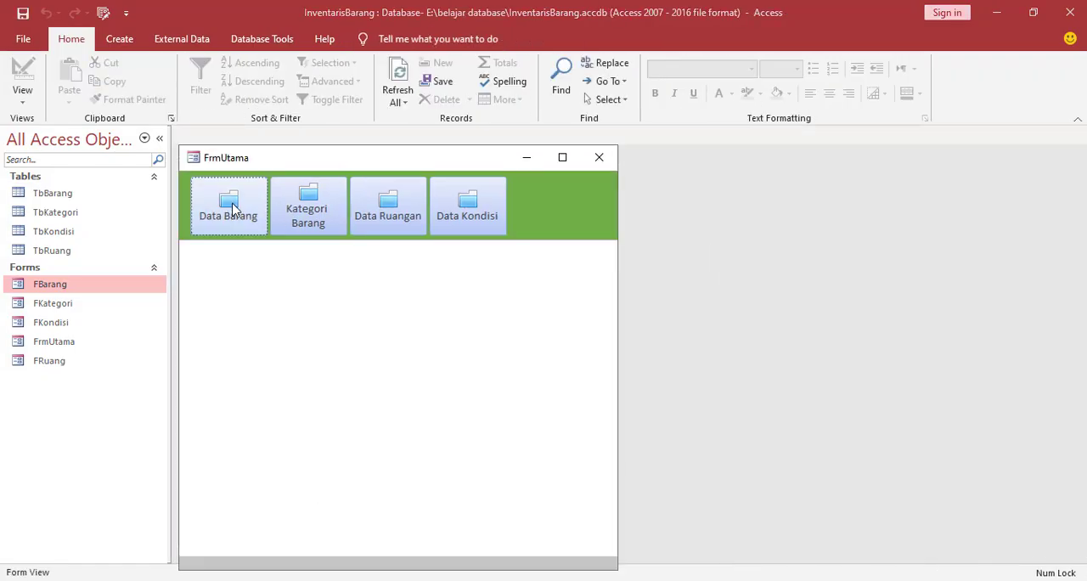
{"action": "left_click", "coordinate": [563, 155]}
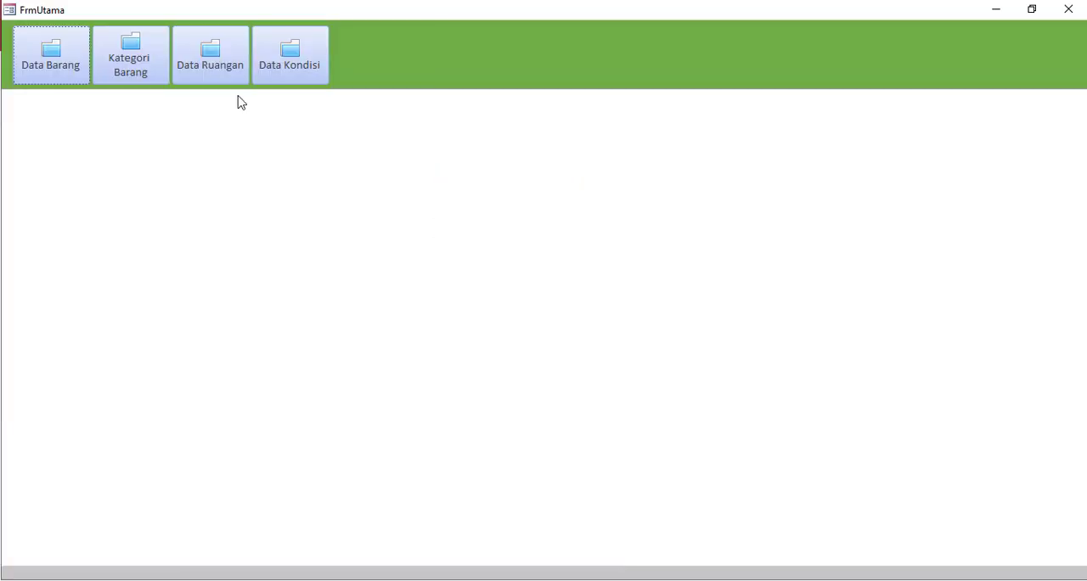
Test the Data Barang, Kategori Barang, Data Ruangan and Data Kondisi buttons, closing each opened form, and return FrmUtama to Design View
{"action": "left_click", "coordinate": [71, 77]}
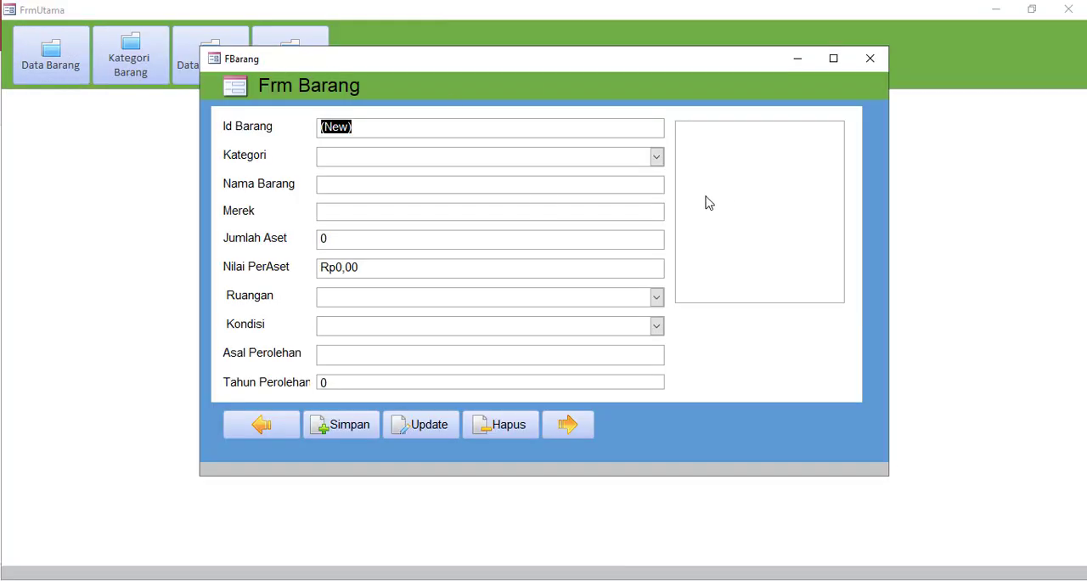
{"action": "left_click", "coordinate": [870, 59]}
{"action": "left_click", "coordinate": [130, 70]}
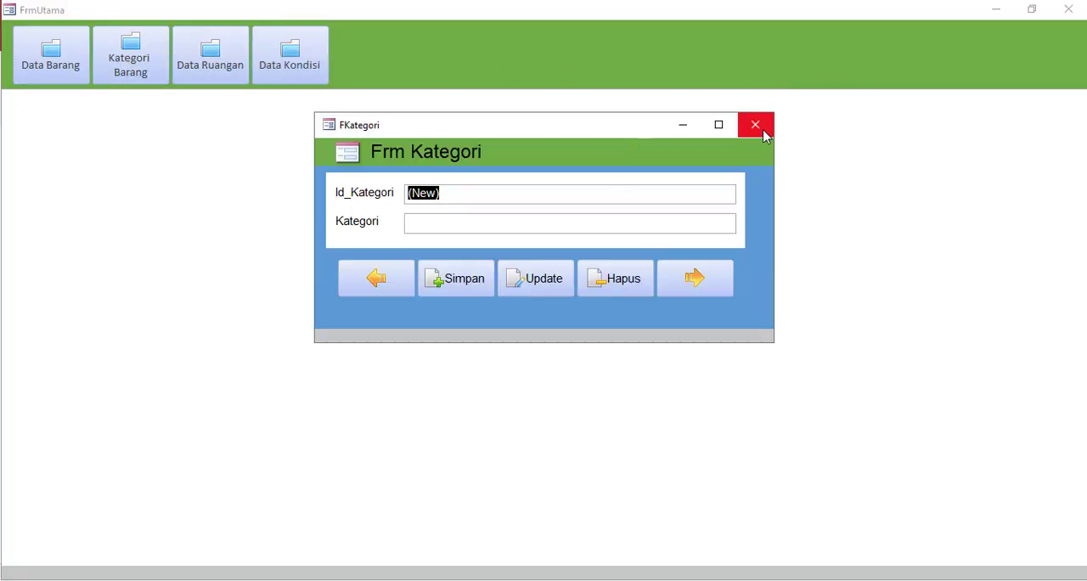
{"action": "left_click", "coordinate": [755, 125]}
{"action": "left_click", "coordinate": [197, 53]}
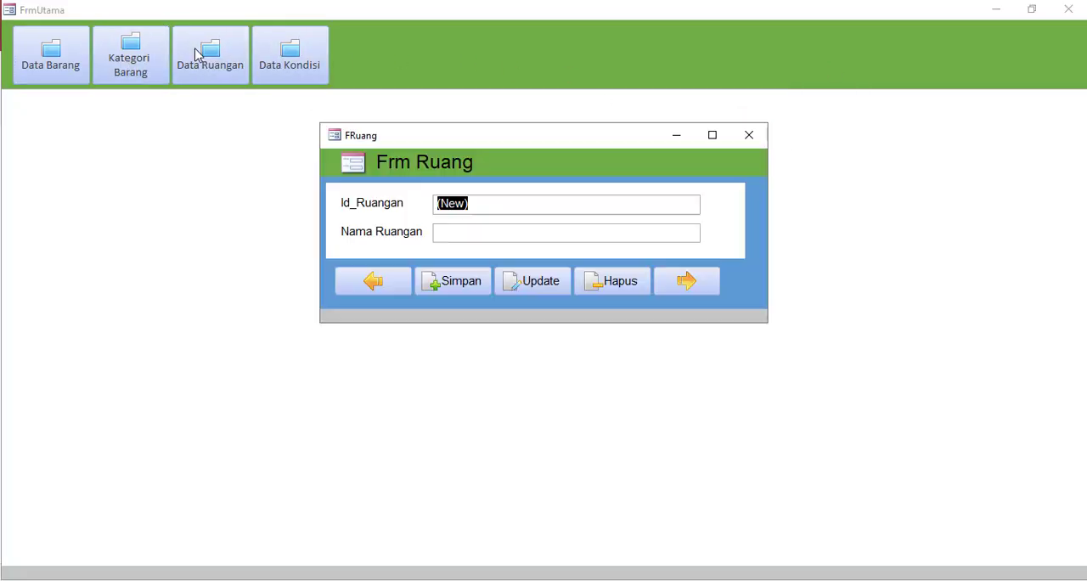
{"action": "left_click", "coordinate": [749, 136]}
{"action": "left_click", "coordinate": [306, 63]}
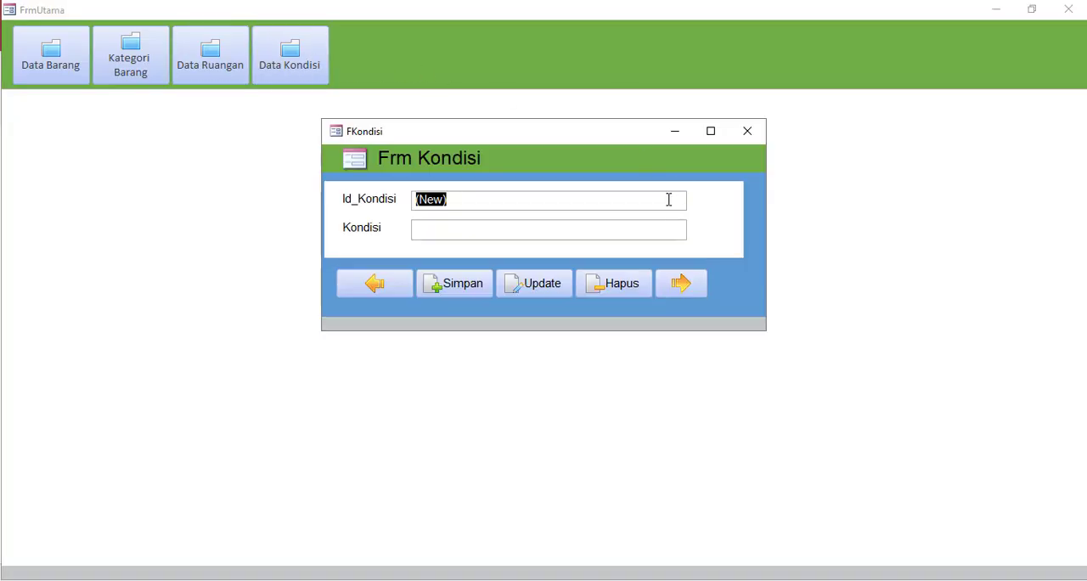
{"action": "left_click", "coordinate": [749, 133]}
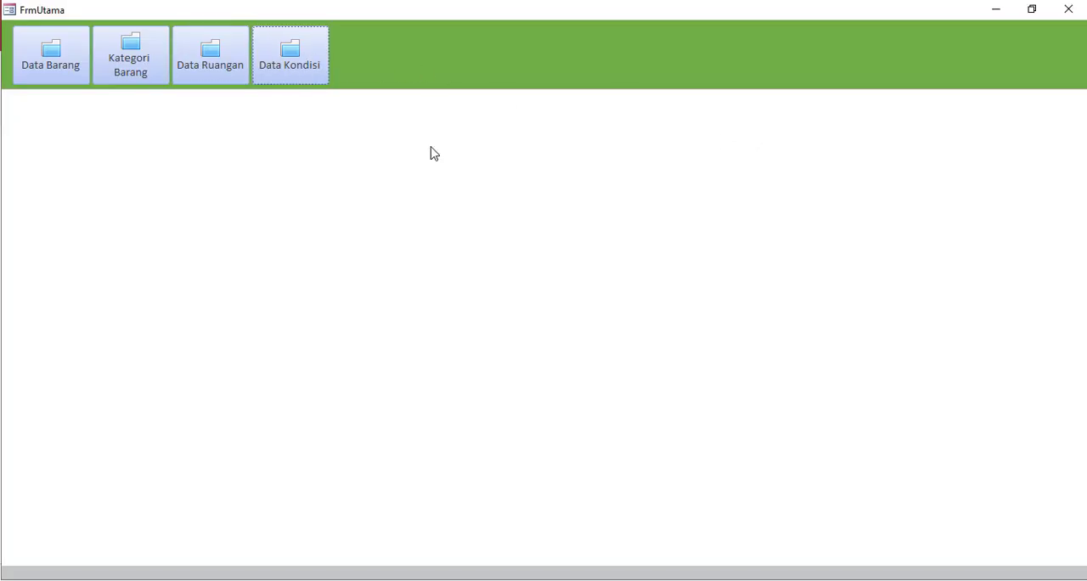
{"action": "right_click", "coordinate": [752, 59]}
{"action": "left_click", "coordinate": [791, 109]}
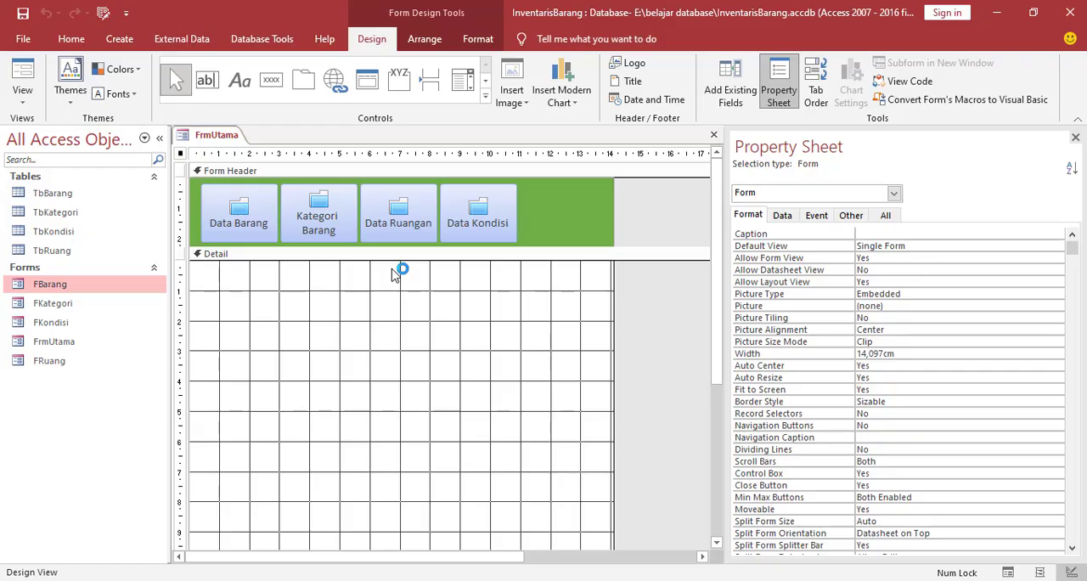
Open the Macro Builder for the On Load event of the FrmUtama form
{"action": "left_click", "coordinate": [408, 332]}
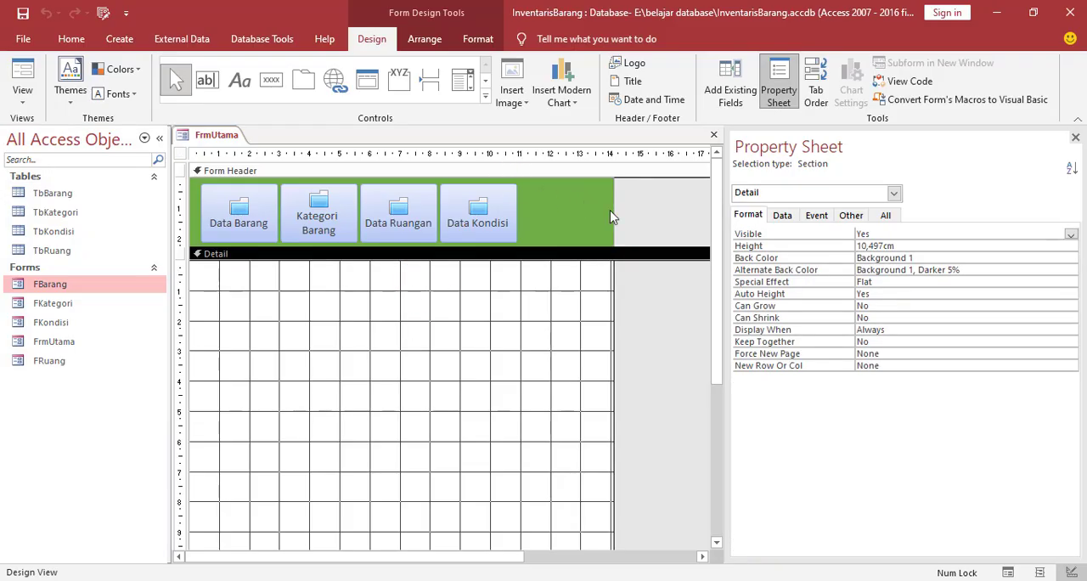
{"action": "left_click", "coordinate": [894, 192]}
{"action": "left_click", "coordinate": [762, 261]}
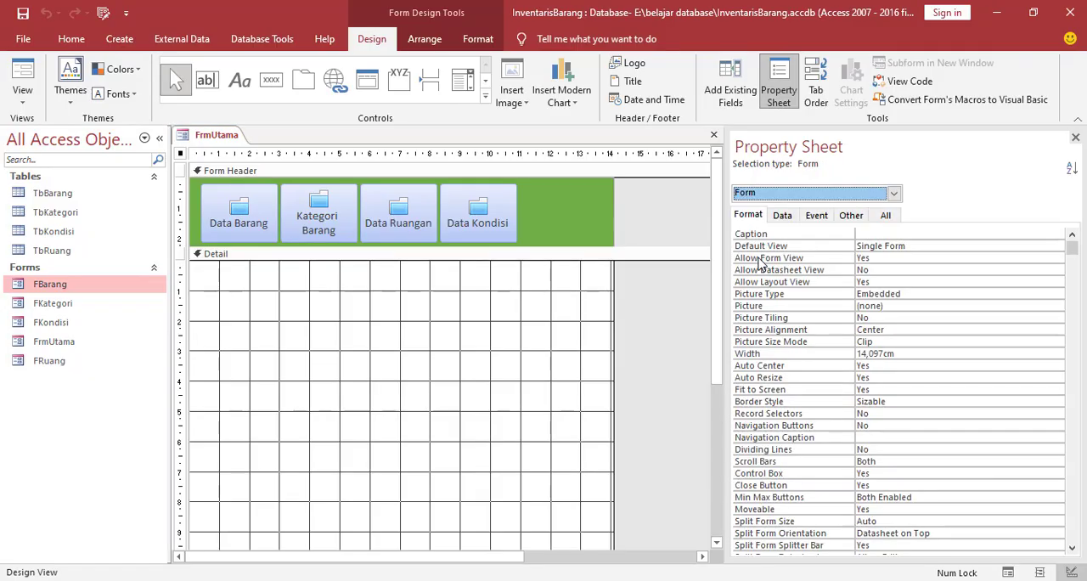
{"action": "left_click", "coordinate": [820, 216]}
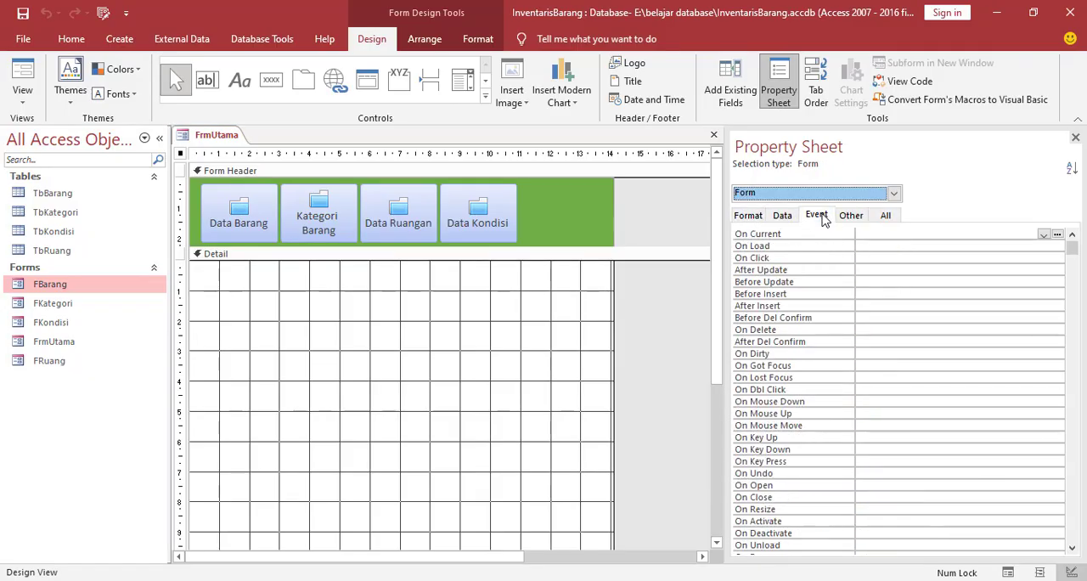
{"action": "left_click", "coordinate": [755, 248]}
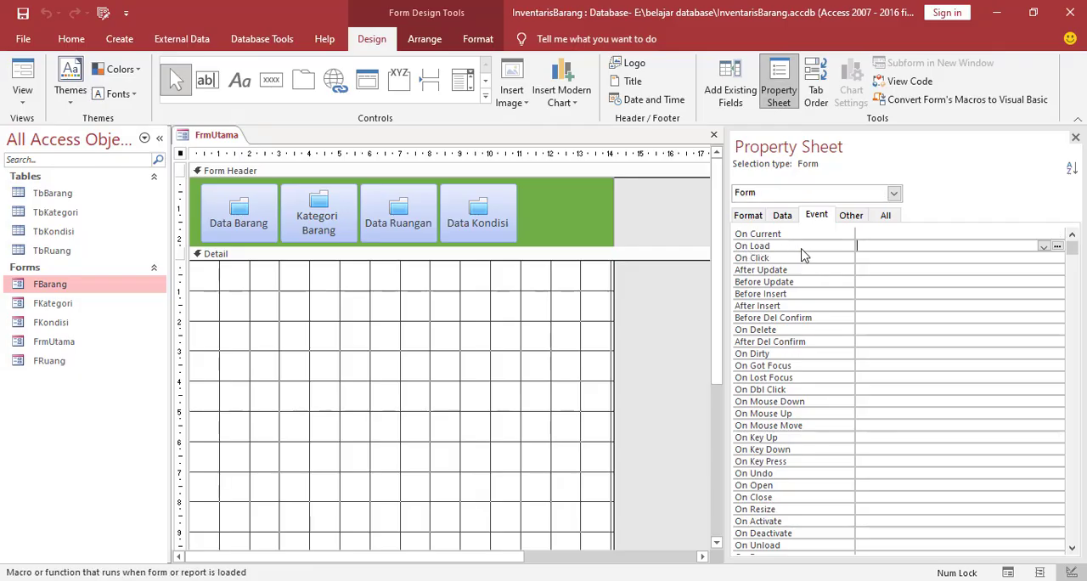
{"action": "left_click", "coordinate": [1058, 246]}
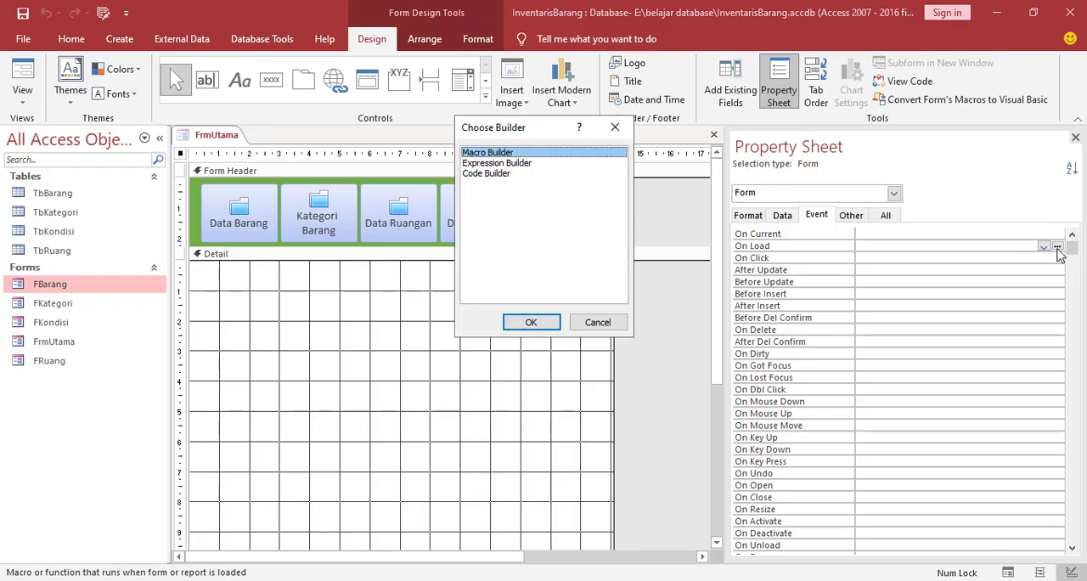
{"action": "left_click", "coordinate": [532, 321]}
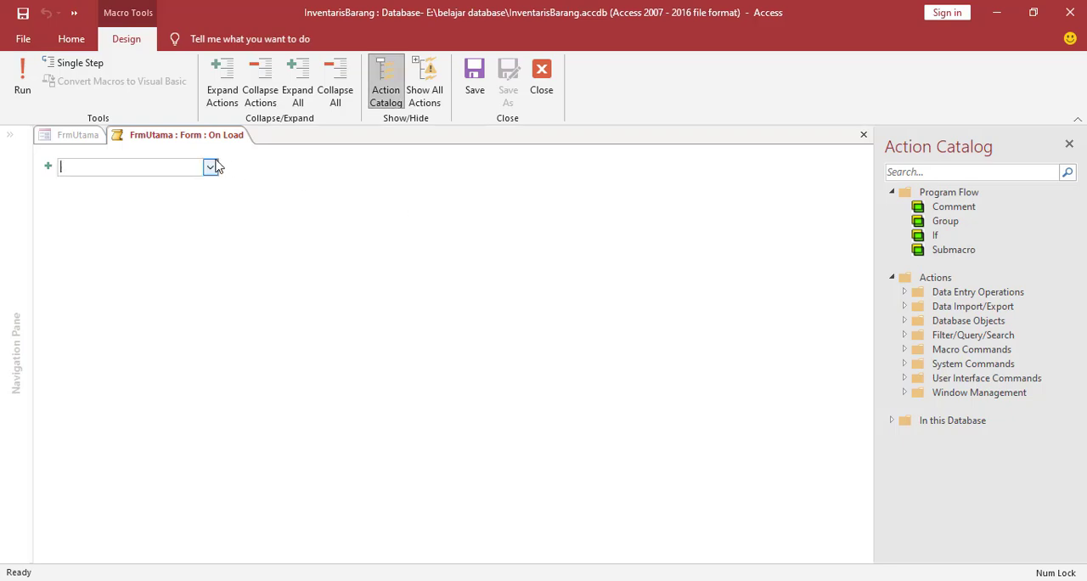
Add a MaximizeWindow action to the On Load macro, saving and closing the macro
{"action": "left_click", "coordinate": [209, 167]}
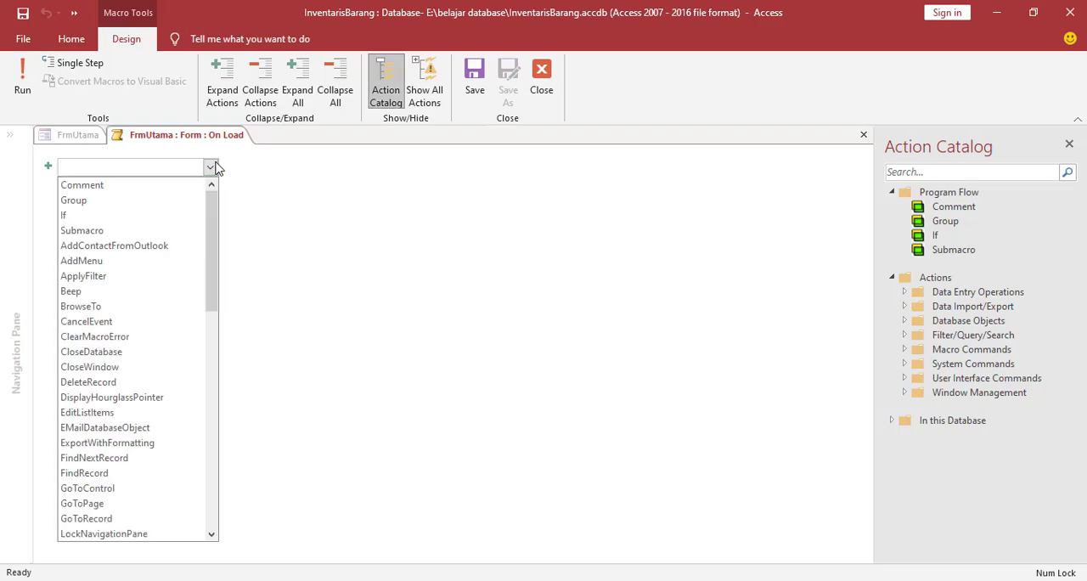
{"action": "type", "text": "MaximizeWindow"}
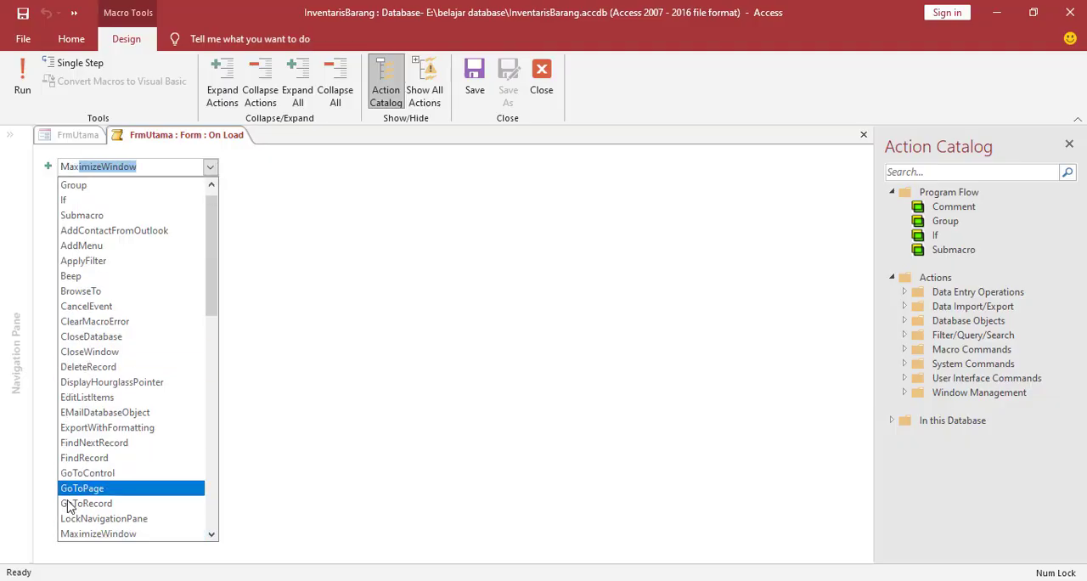
{"action": "left_click", "coordinate": [102, 535]}
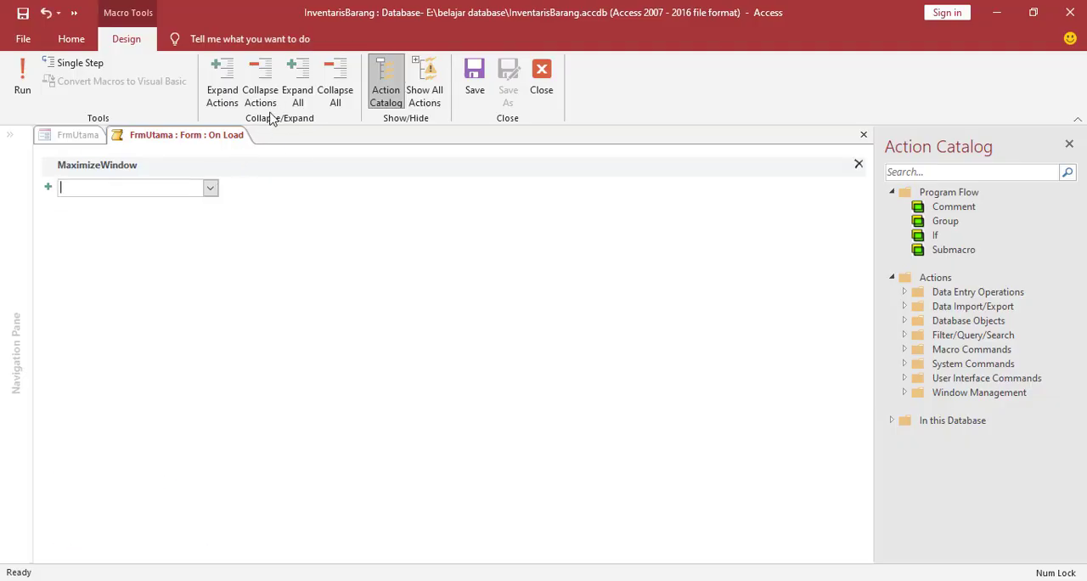
{"action": "right_click", "coordinate": [209, 141]}
{"action": "right_click", "coordinate": [211, 140]}
{"action": "left_click", "coordinate": [248, 165]}
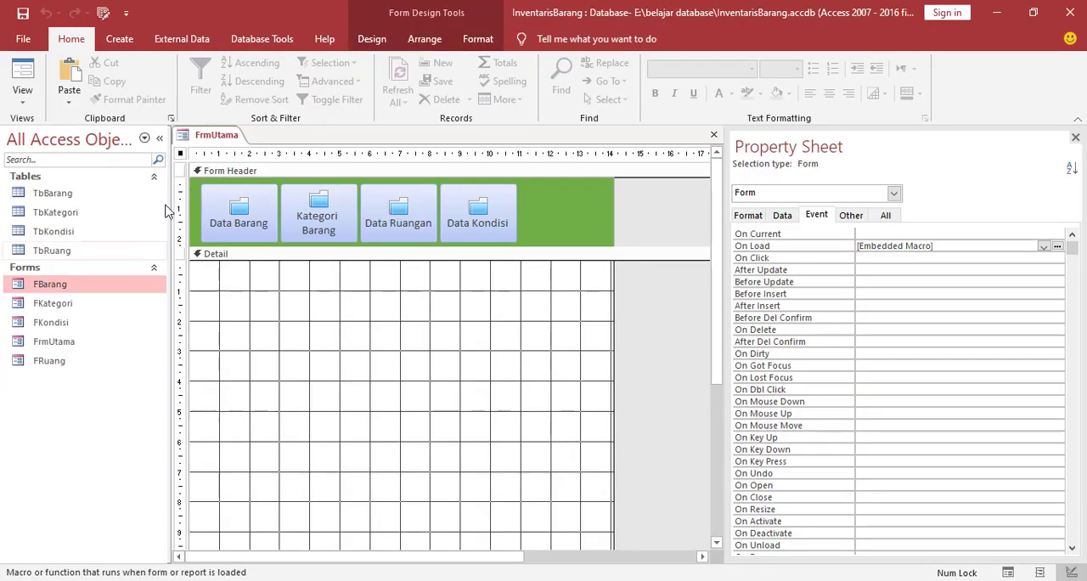
Close FrmUtama with its changes saved and reopen it in Form View
{"action": "right_click", "coordinate": [210, 133]}
{"action": "left_click", "coordinate": [242, 161]}
{"action": "left_click", "coordinate": [483, 342]}
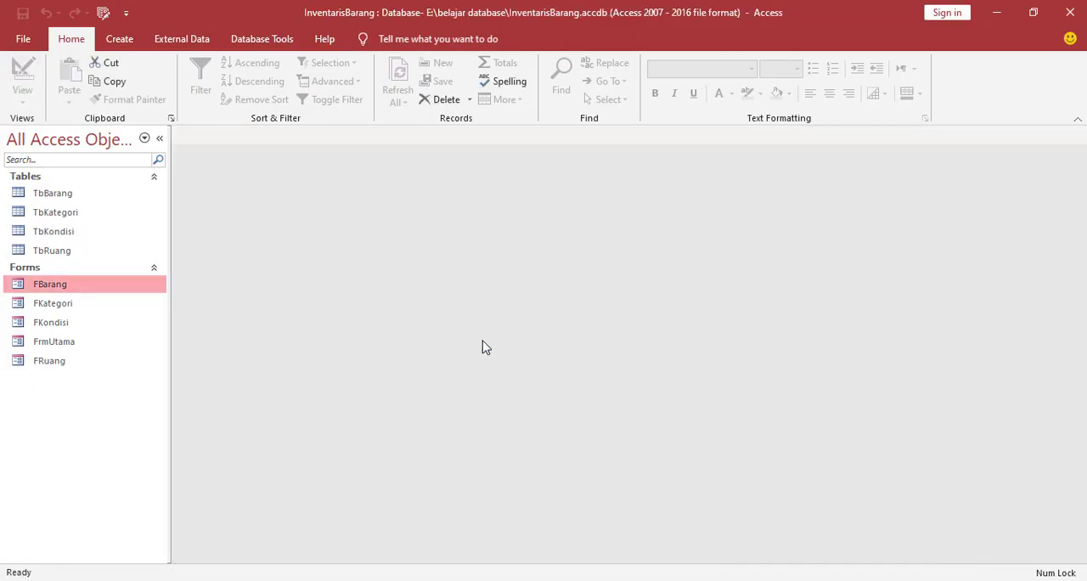
{"action": "double_click", "coordinate": [60, 345]}
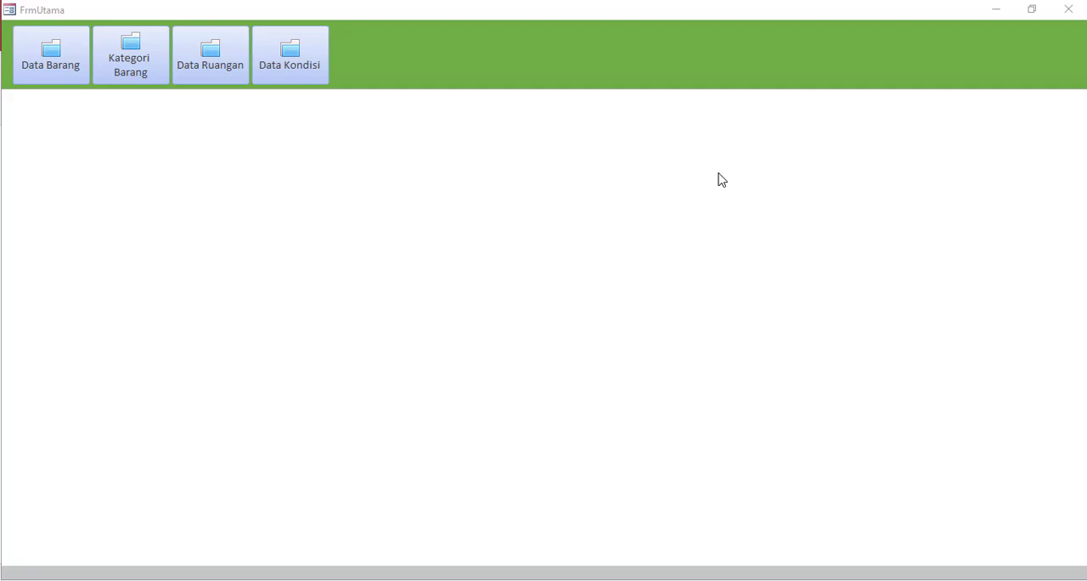
Open the Kategori Barang form from FrmUtama and save a new category named Barang Elektronik
{"action": "left_click", "coordinate": [146, 75]}
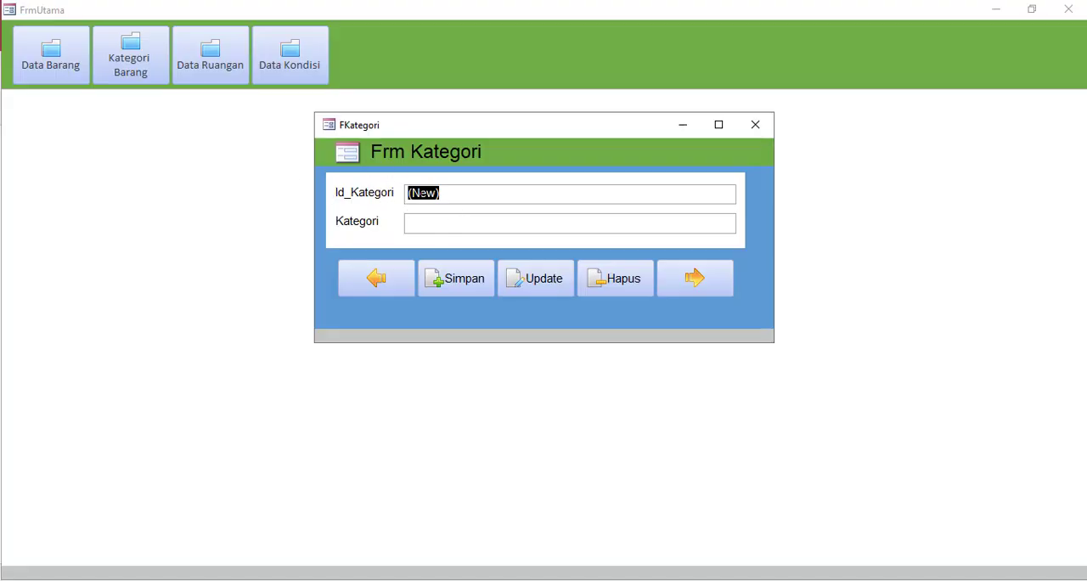
{"action": "left_click", "coordinate": [430, 223]}
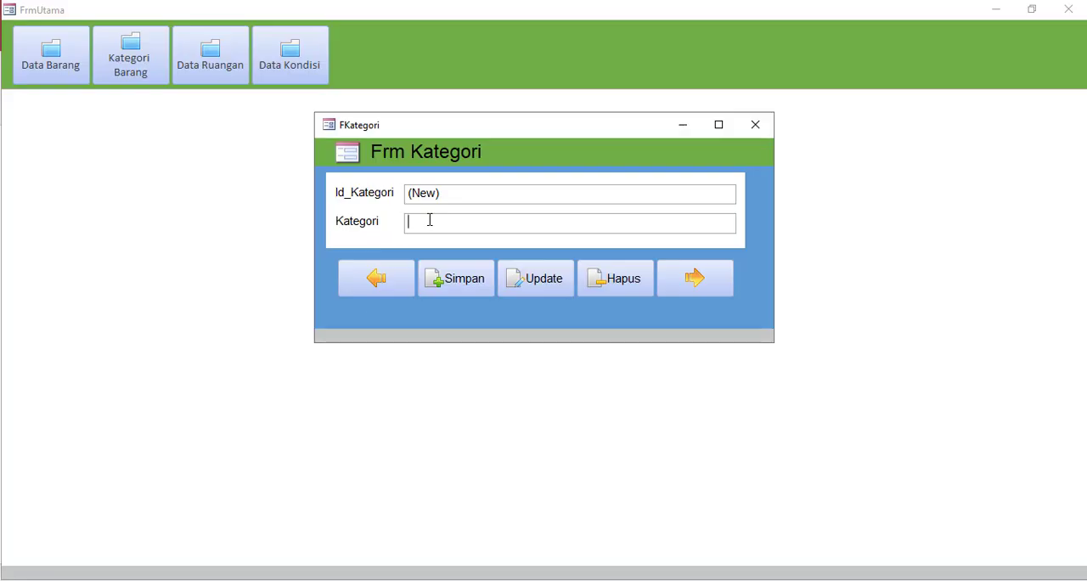
{"action": "type", "text": "Barang Elek"}
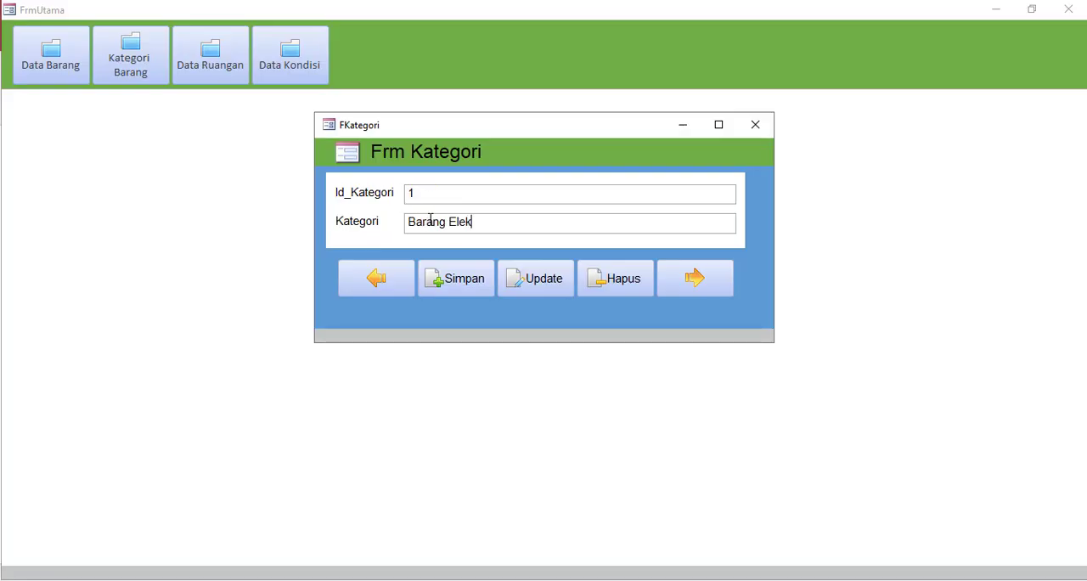
{"action": "type", "text": "tronik"}
{"action": "left_click", "coordinate": [463, 290]}
Save a second category named Barang Habis Pakai and close the category form
{"action": "left_click", "coordinate": [439, 224]}
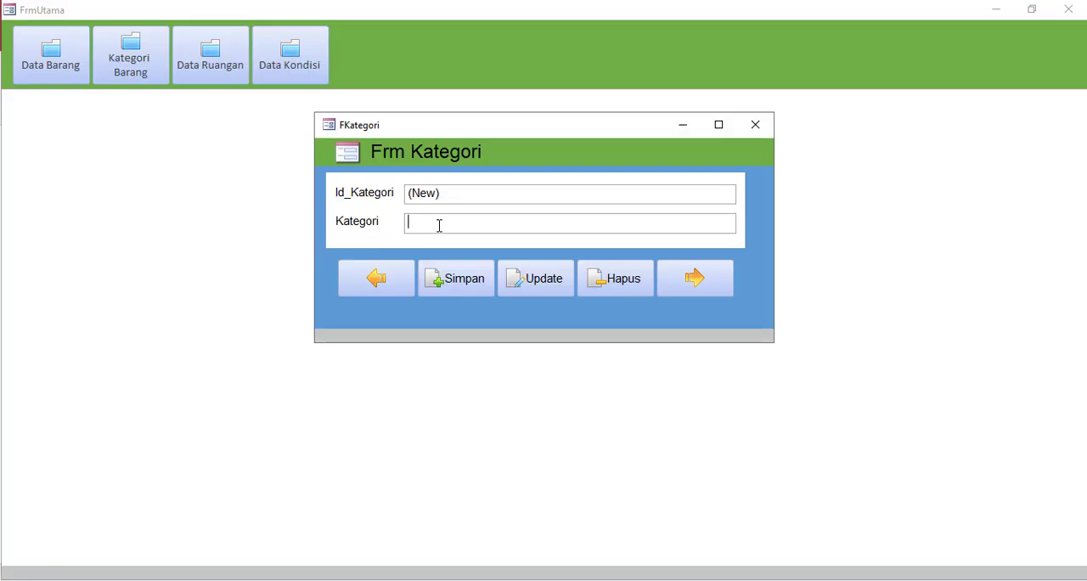
{"action": "type", "text": "Barang Hab"}
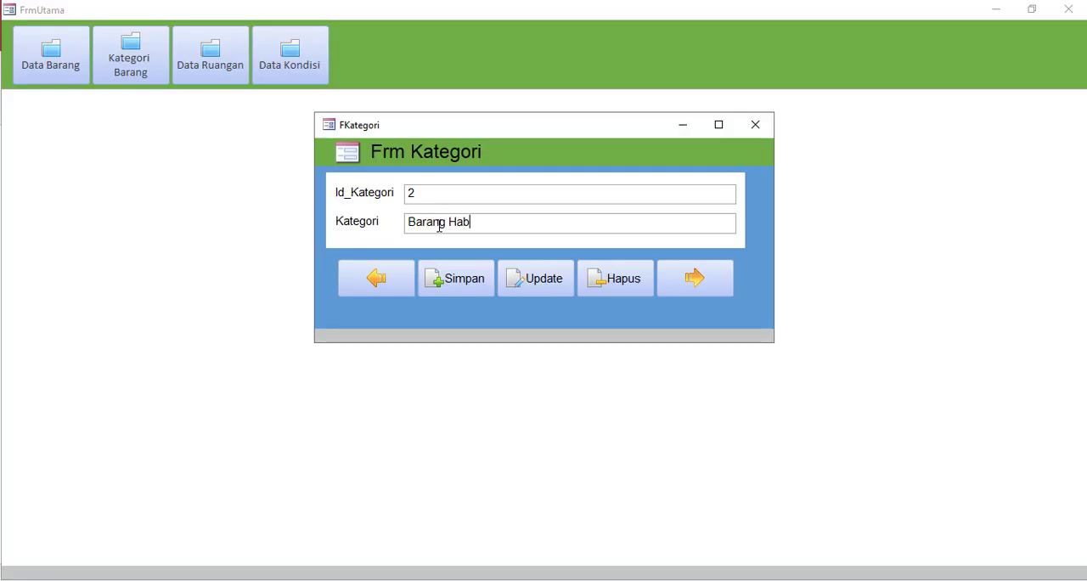
{"action": "type", "text": "is Pakai"}
{"action": "left_click", "coordinate": [463, 290]}
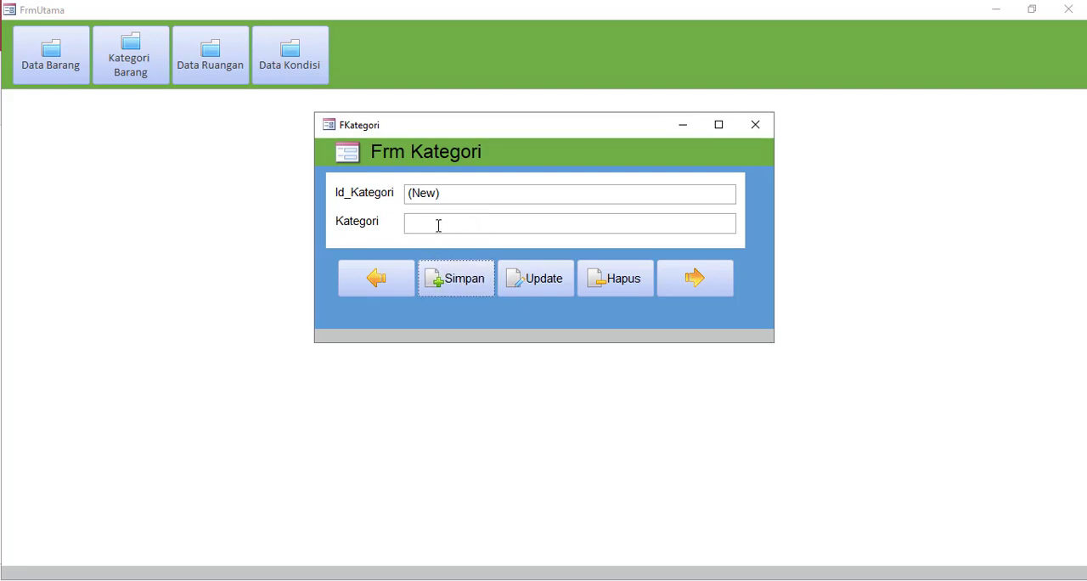
{"action": "left_click", "coordinate": [749, 135]}
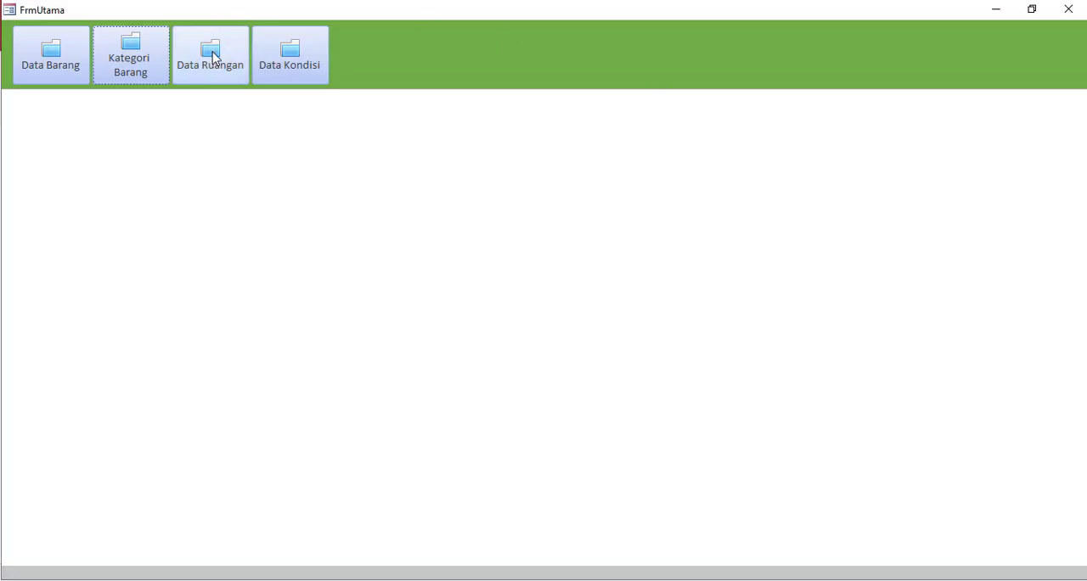
Open the Data Ruangan form and save a new room named Ruang A1
{"action": "left_click", "coordinate": [213, 51]}
{"action": "left_click", "coordinate": [449, 230]}
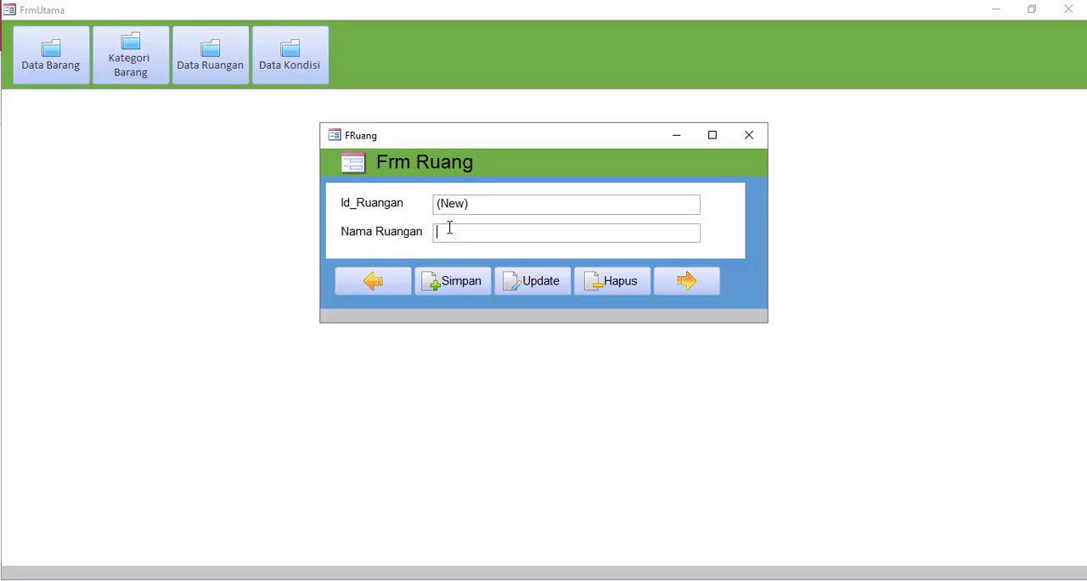
{"action": "type", "text": "Ruang A1"}
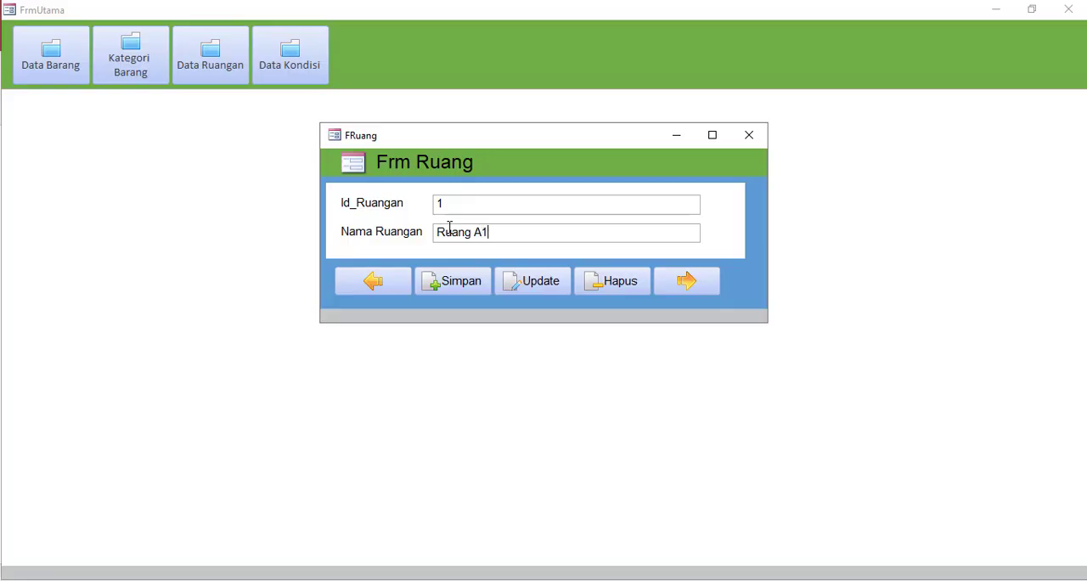
{"action": "left_click", "coordinate": [450, 280]}
Save a second room named Ruang A2 and close the room form
{"action": "type", "text": "Ru"}
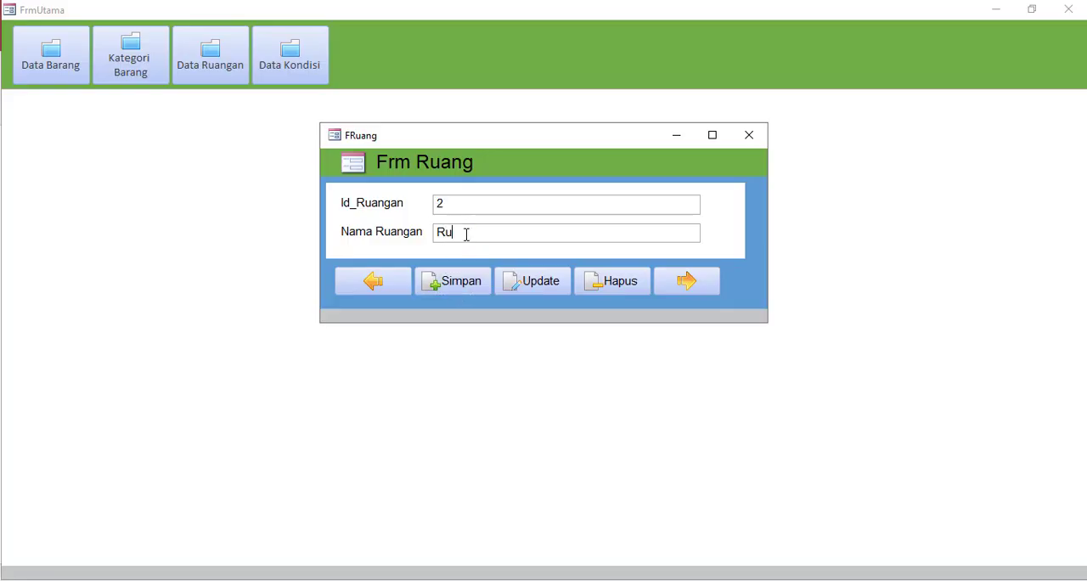
{"action": "type", "text": "ang A2"}
{"action": "left_click", "coordinate": [460, 284]}
{"action": "left_click", "coordinate": [750, 138]}
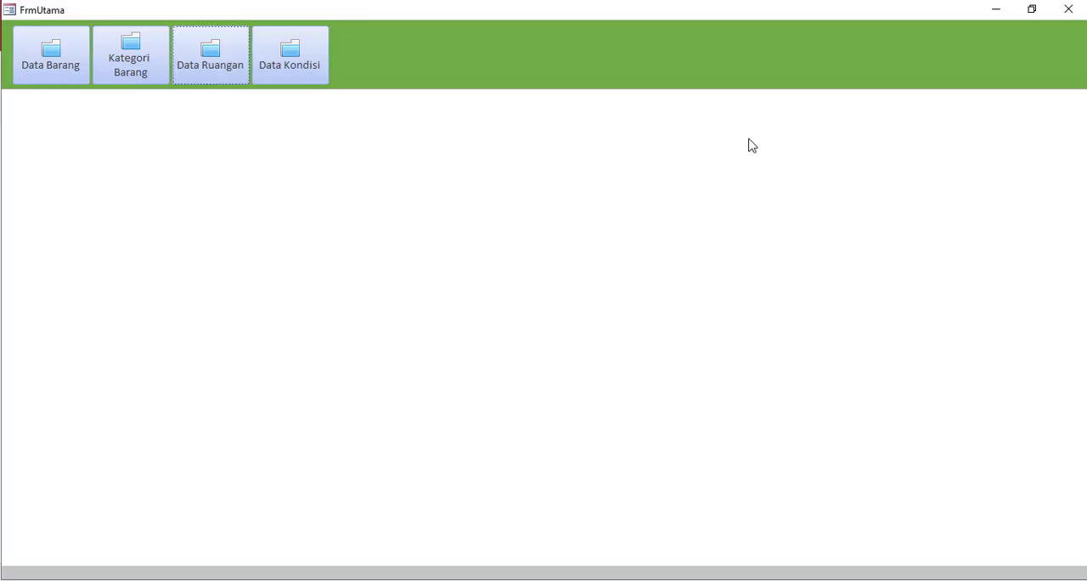
Open the Data Kondisi form and save a new condition named Baik
{"action": "left_click", "coordinate": [308, 73]}
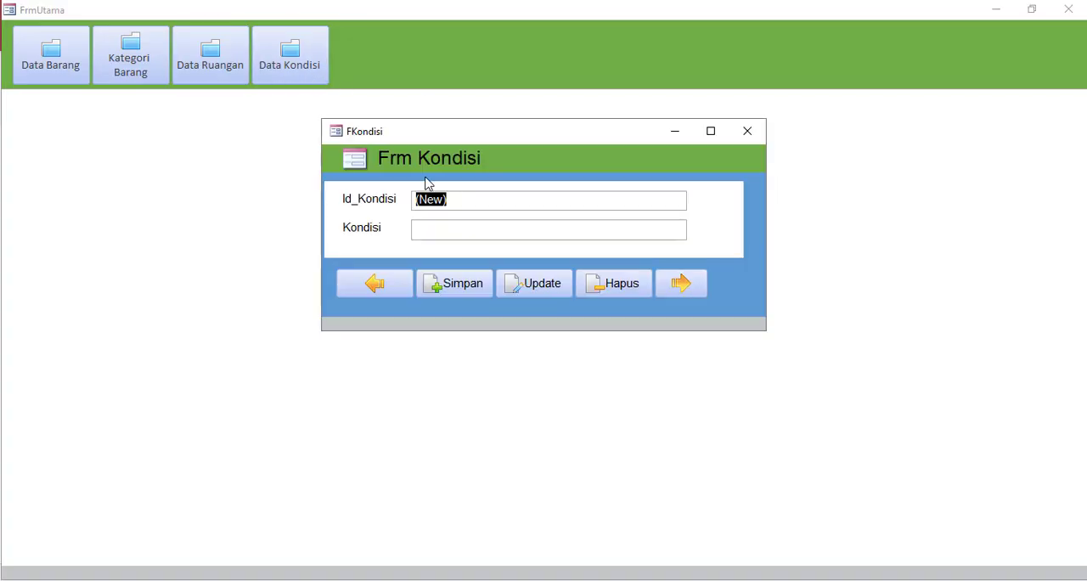
{"action": "left_click", "coordinate": [435, 231]}
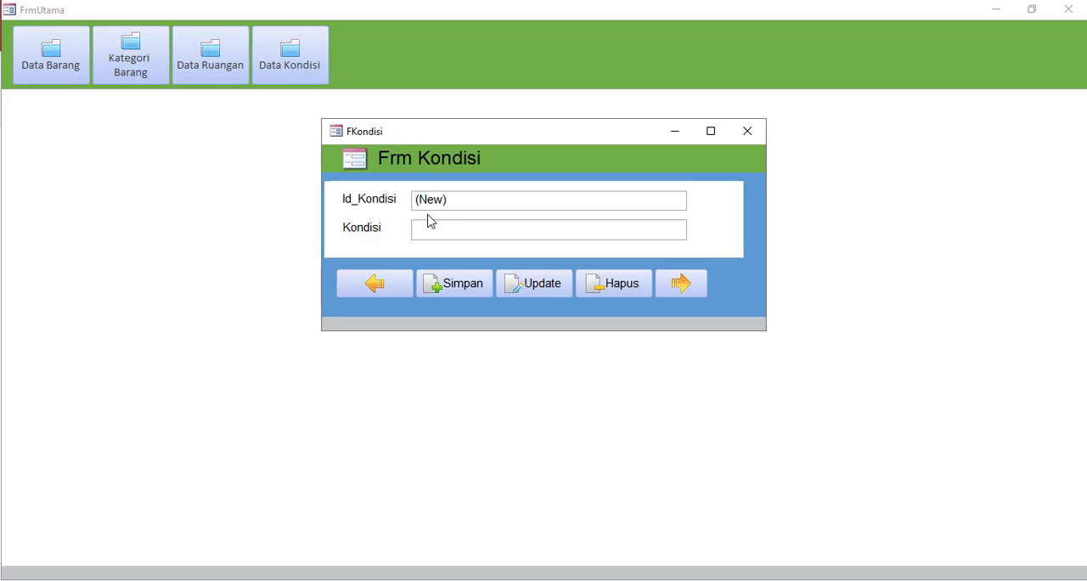
{"action": "type", "text": "Baik"}
{"action": "left_click", "coordinate": [467, 299]}
Save the additional conditions Kurang Baik and Rusak, and close the condition form
{"action": "type", "text": "Kurang Ba"}
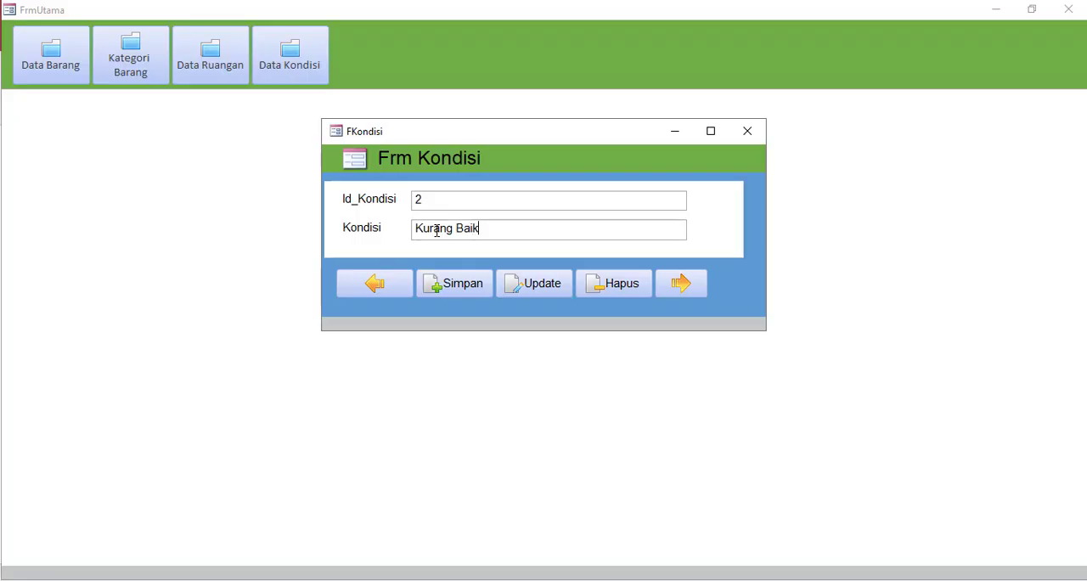
{"action": "type", "text": "ik"}
{"action": "left_click", "coordinate": [429, 293]}
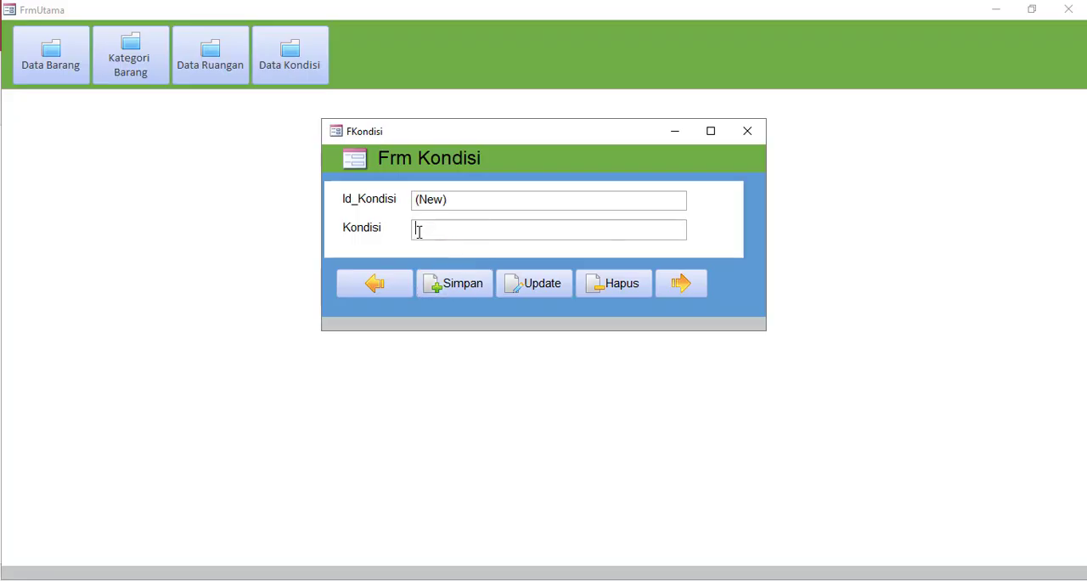
{"action": "type", "text": "Rusak"}
{"action": "left_click", "coordinate": [463, 293]}
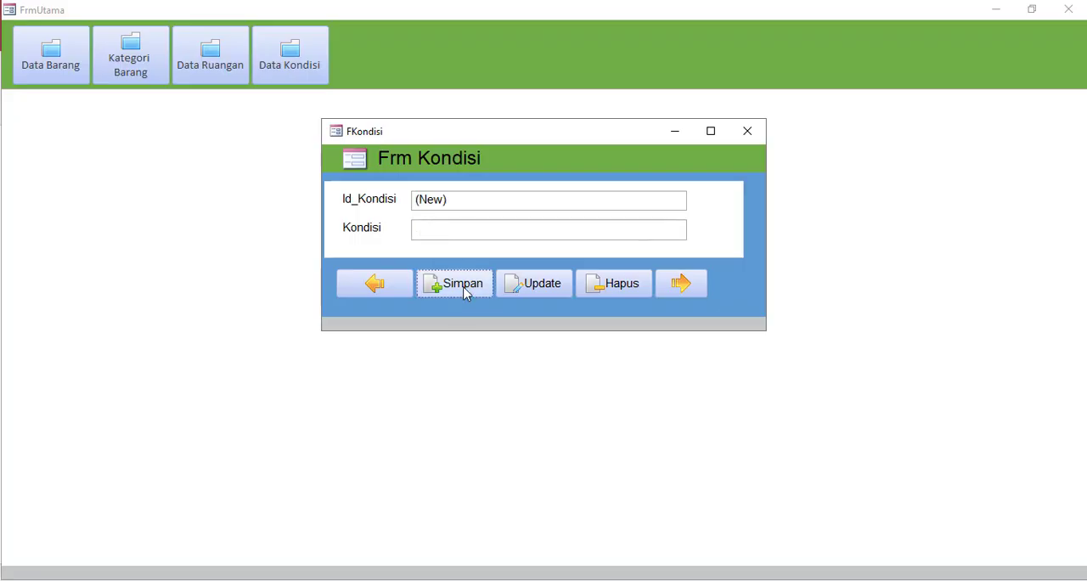
{"action": "left_click", "coordinate": [749, 134]}
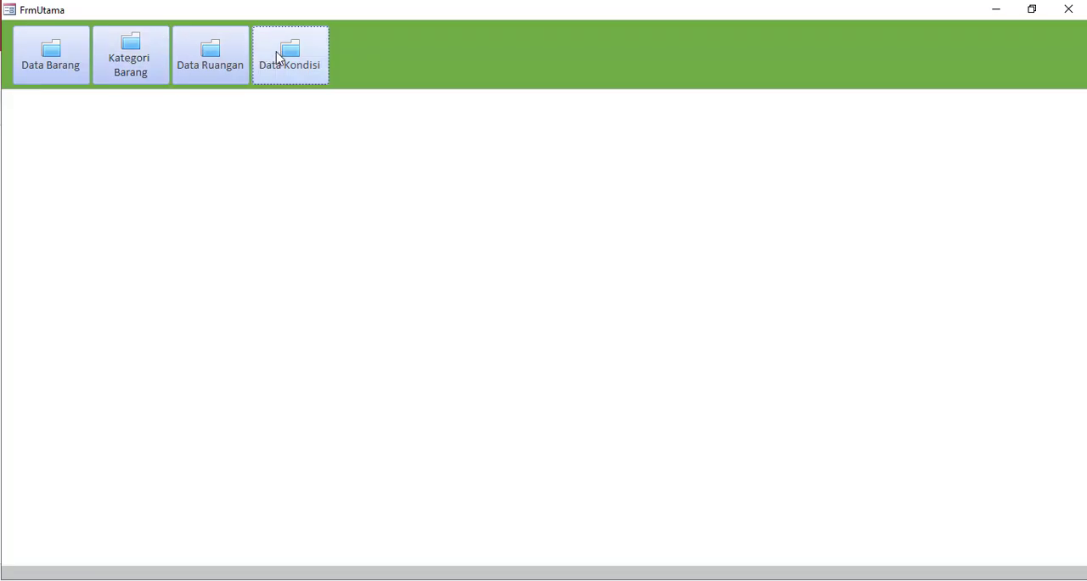
Open the Data Barang form and set the new item's Kategori to 1, Barang Elektronik
{"action": "left_click", "coordinate": [47, 60]}
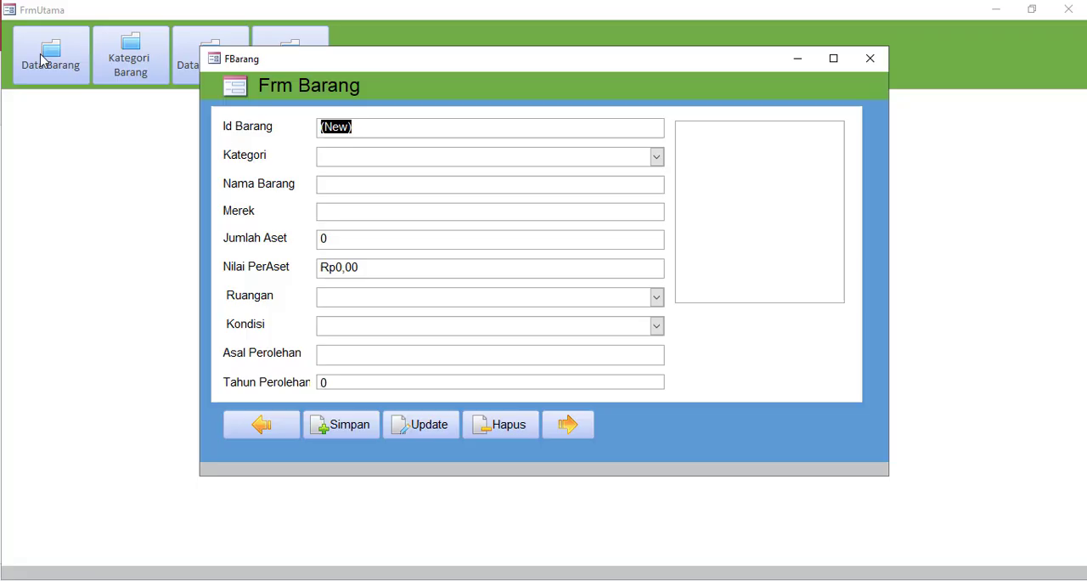
{"action": "left_click", "coordinate": [656, 156]}
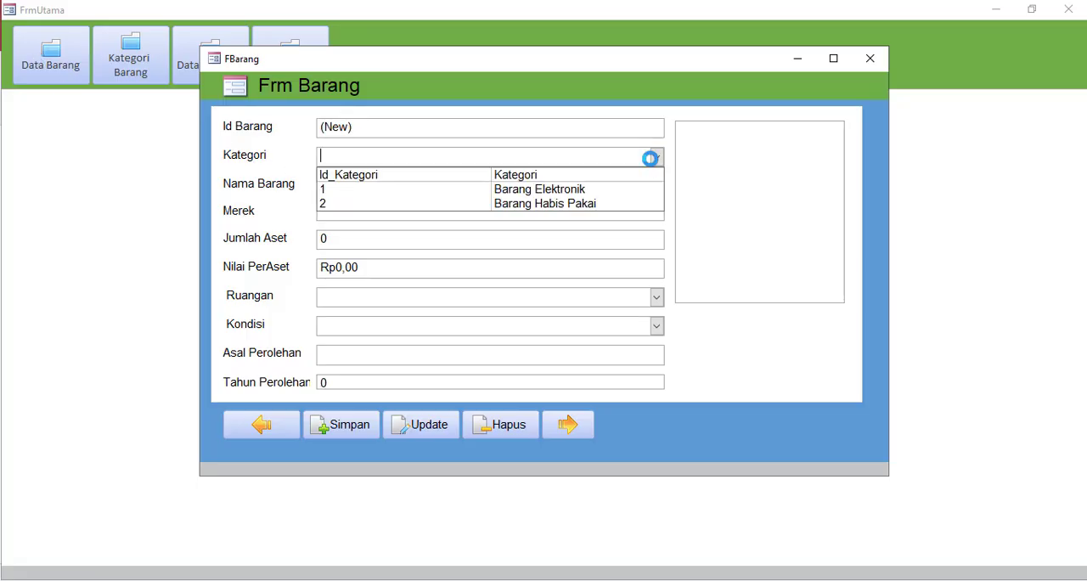
{"action": "left_click", "coordinate": [548, 195]}
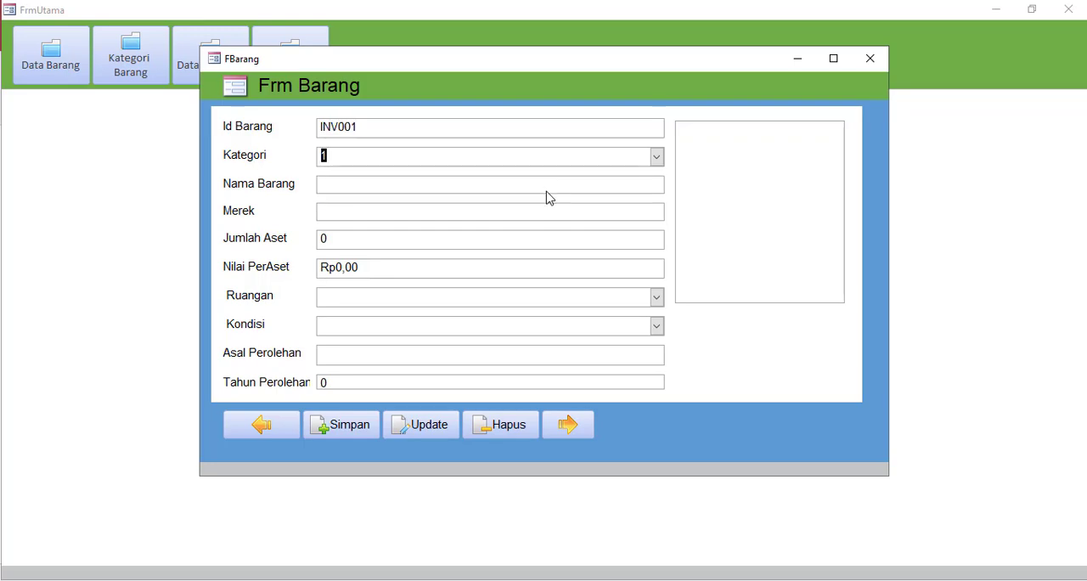
Enter Komputer as the item's Nama Barang and Asus as its Merek
{"action": "left_click", "coordinate": [414, 192]}
{"action": "type", "text": "Komputer"}
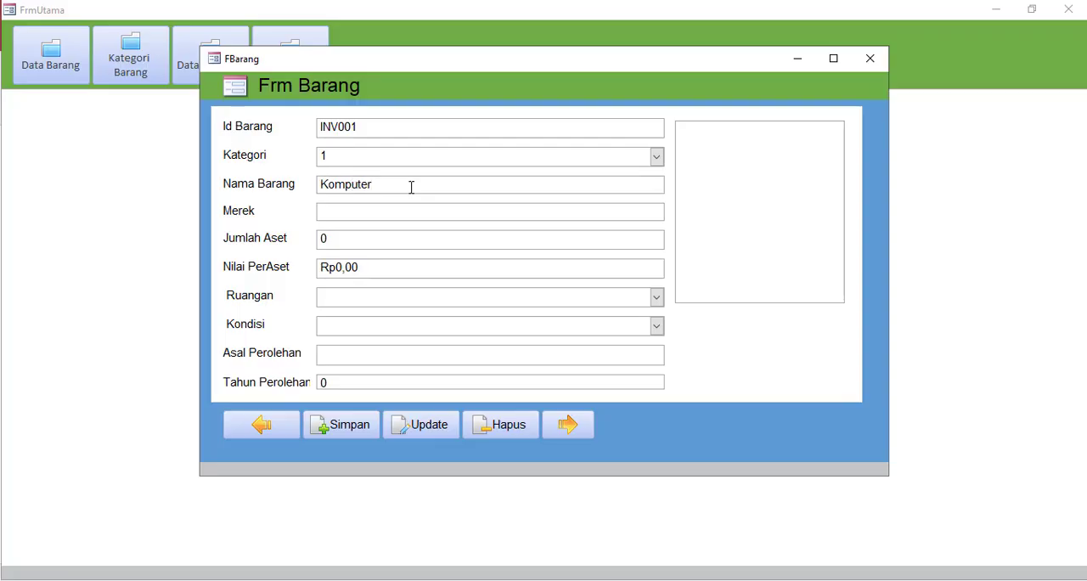
{"action": "left_click", "coordinate": [351, 212]}
{"action": "type", "text": "Asus"}
Set the computer's Jumlah Aset to 2 and its Nilai PerAset to 1000000
{"action": "left_click", "coordinate": [317, 240]}
{"action": "type", "text": "2"}
{"action": "left_click_drag", "start_coordinate": [366, 269], "coordinate": [315, 270]}
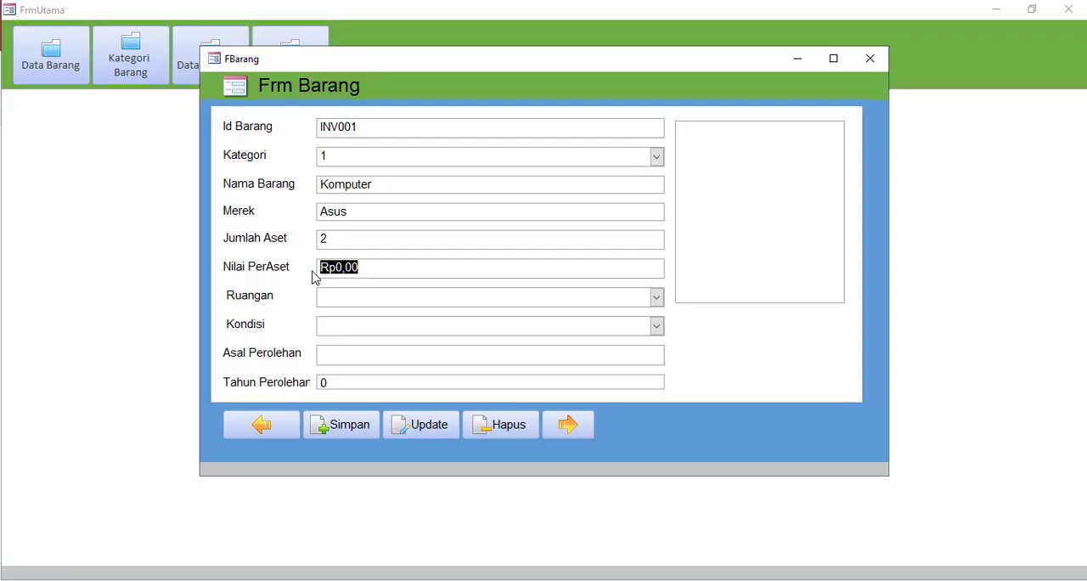
{"action": "type", "text": "1000000"}
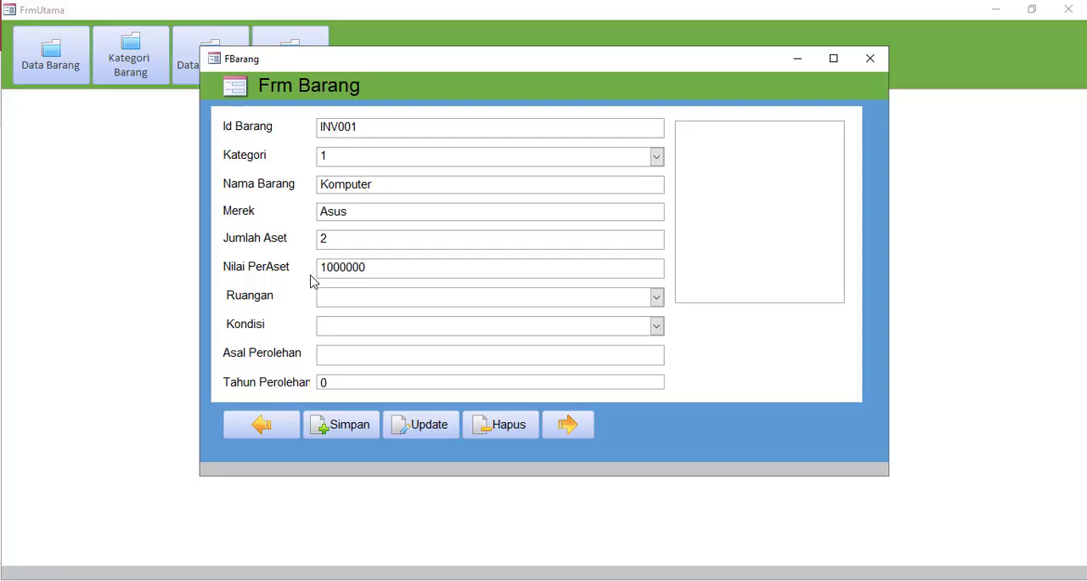
Set the computer's Ruangan to 1, Ruang A1, and its Kondisi to 1, Baik
{"action": "left_click", "coordinate": [352, 296]}
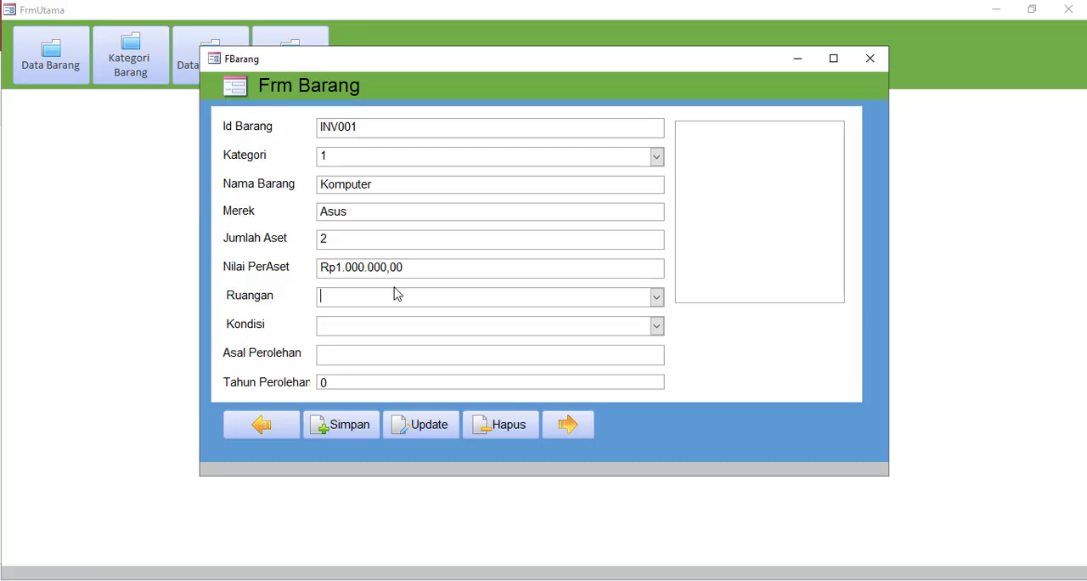
{"action": "left_click", "coordinate": [653, 296]}
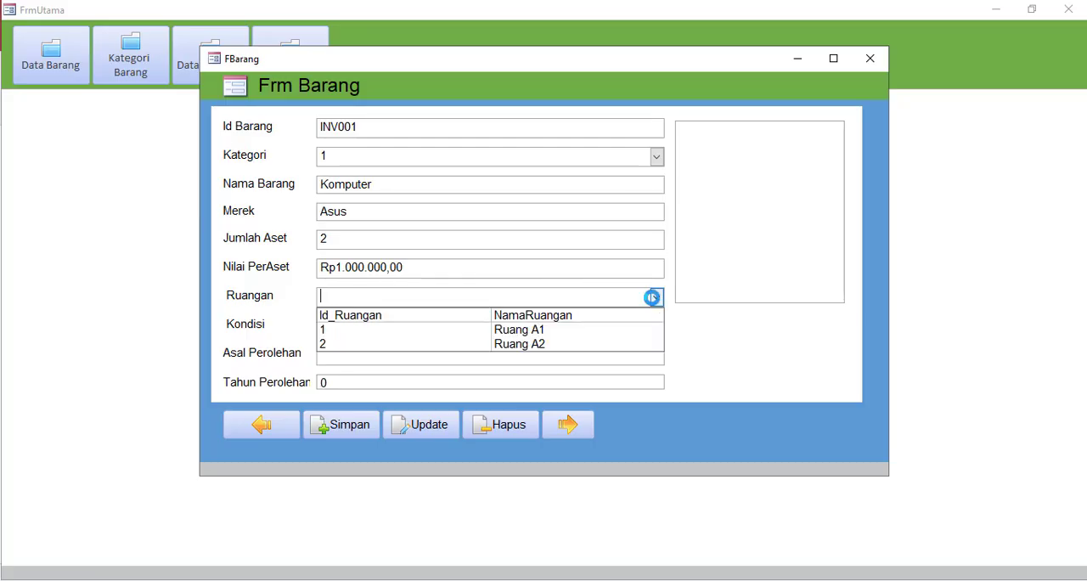
{"action": "left_click", "coordinate": [521, 332]}
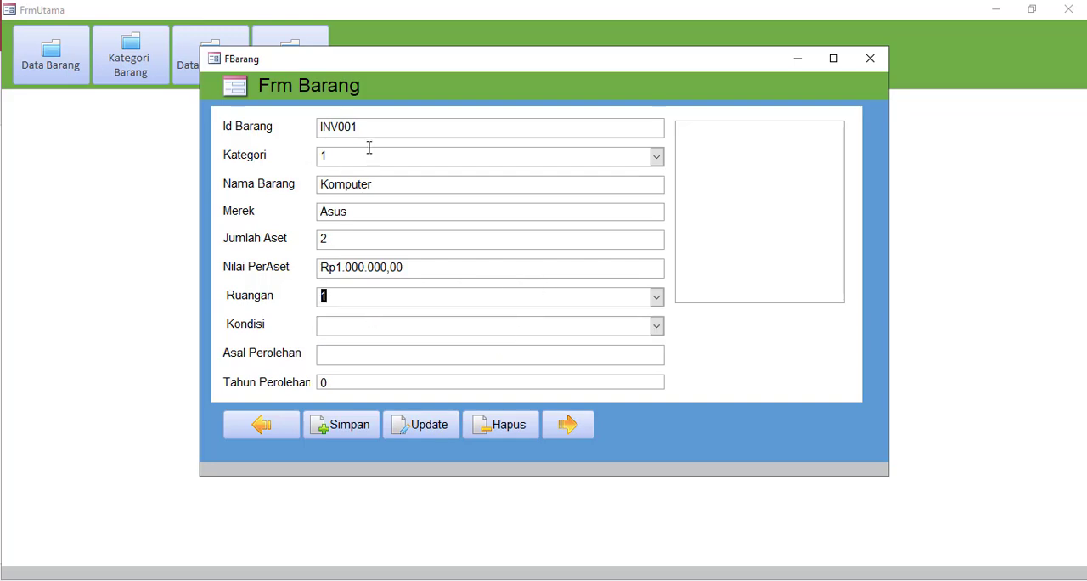
{"action": "left_click", "coordinate": [357, 327]}
{"action": "left_click", "coordinate": [657, 328]}
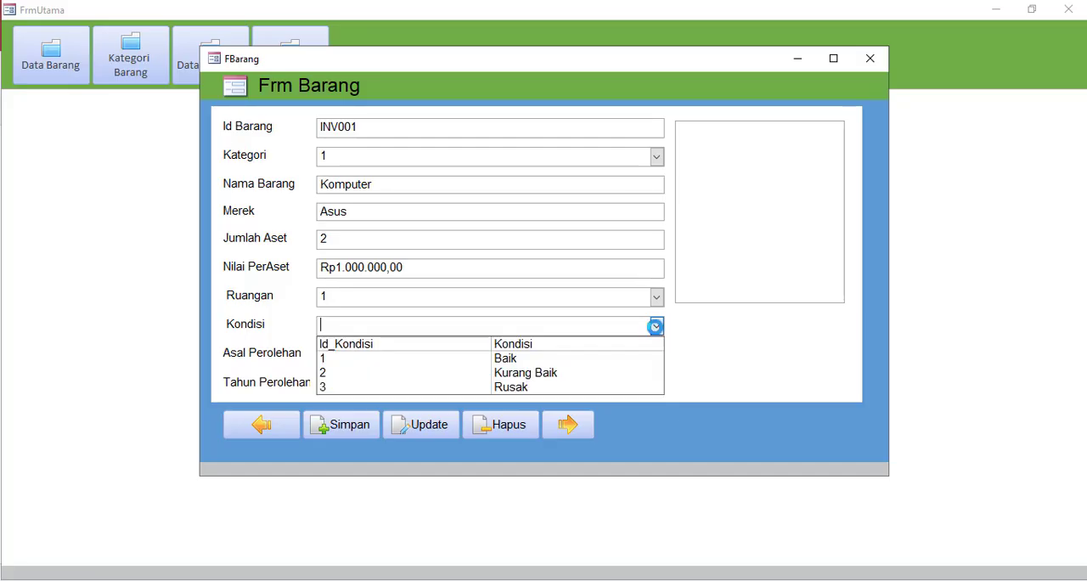
{"action": "left_click", "coordinate": [533, 367]}
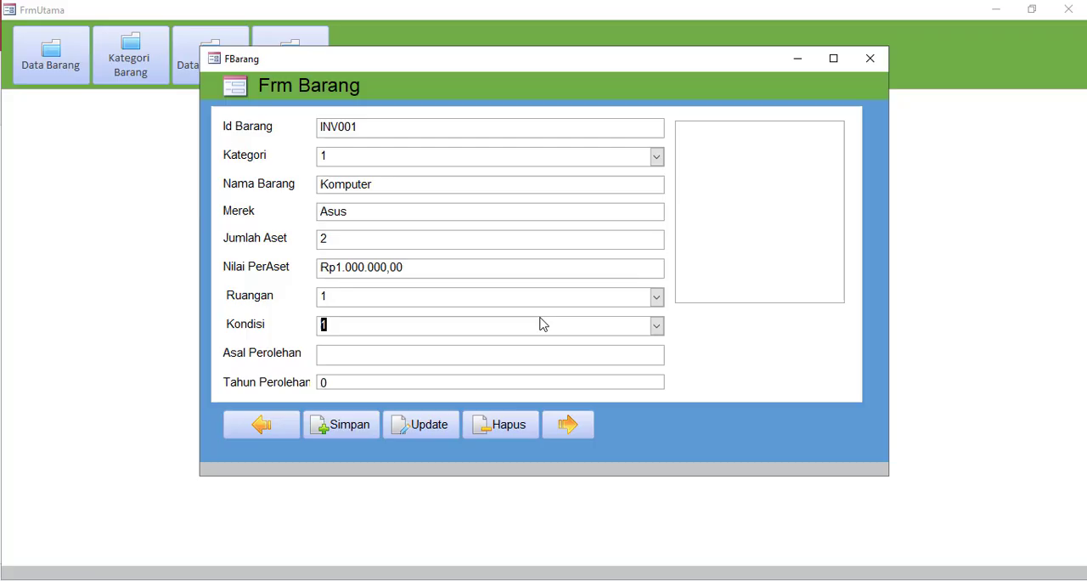
Enter Bantuan Dinas Pendidikan as the computer's Asal Perolehan and 2021 as its Tahun Perolehan
{"action": "left_click", "coordinate": [405, 360]}
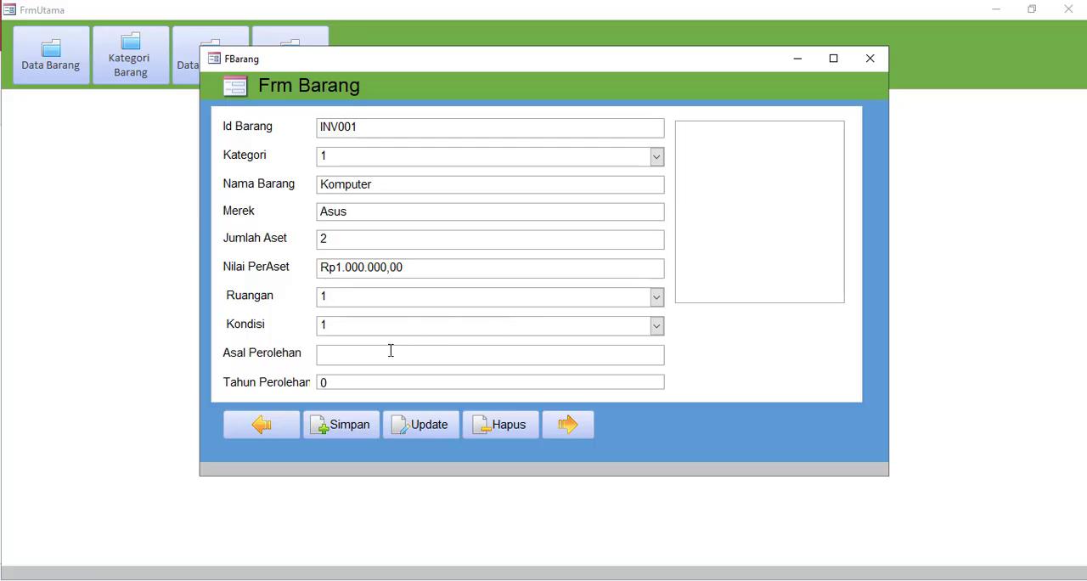
{"action": "type", "text": "Bantuan DInas"}
{"action": "key", "text": "BackSpace"}
{"action": "key", "text": "BackSpace"}
{"action": "key", "text": "BackSpace"}
{"action": "type", "text": "inas Pendidikan"}
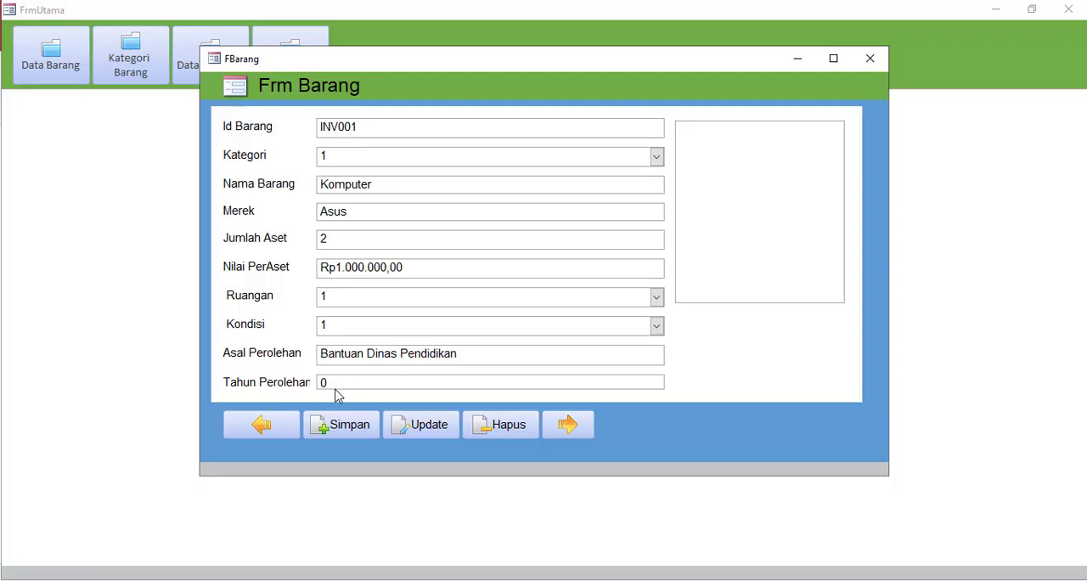
{"action": "left_click", "coordinate": [290, 383]}
{"action": "type", "text": "2021"}
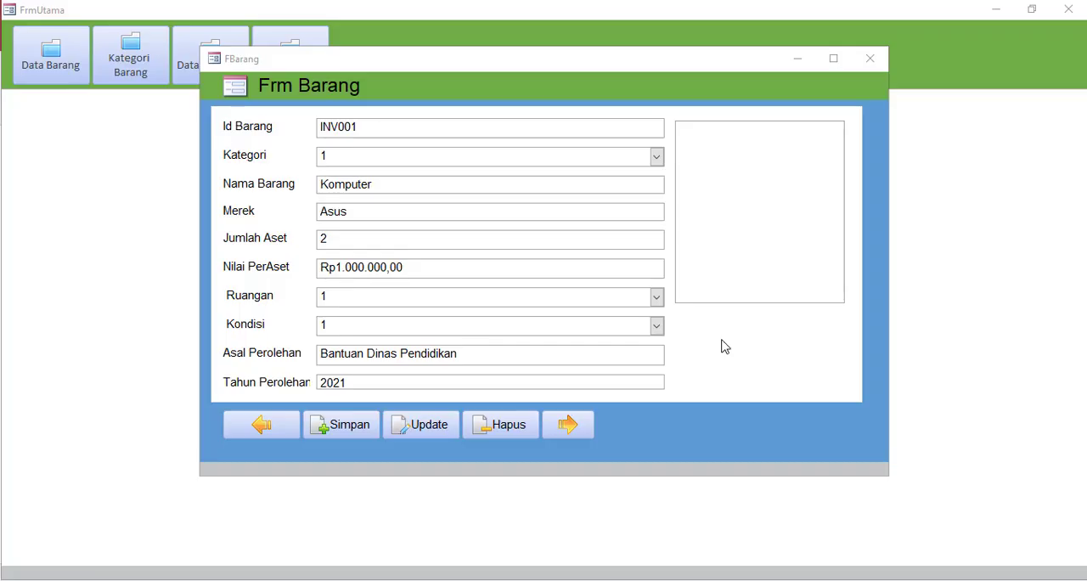
Attach the picture ASUS_AiO_V222UA_L_1.jpg from the Desktop to the computer's record
{"action": "left_click", "coordinate": [796, 194]}
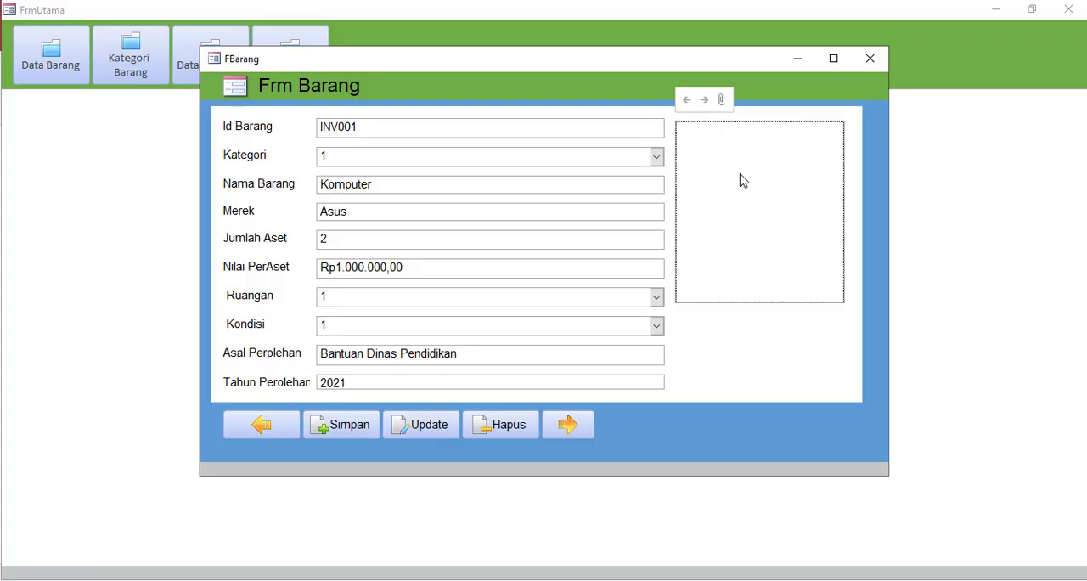
{"action": "left_click", "coordinate": [723, 101]}
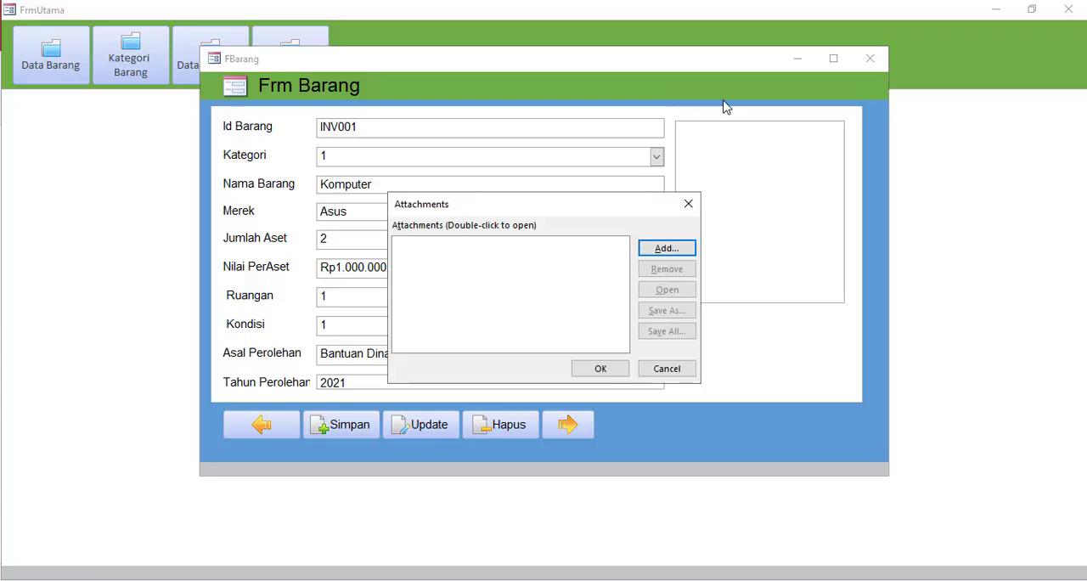
{"action": "left_click", "coordinate": [664, 249]}
{"action": "left_click", "coordinate": [452, 310]}
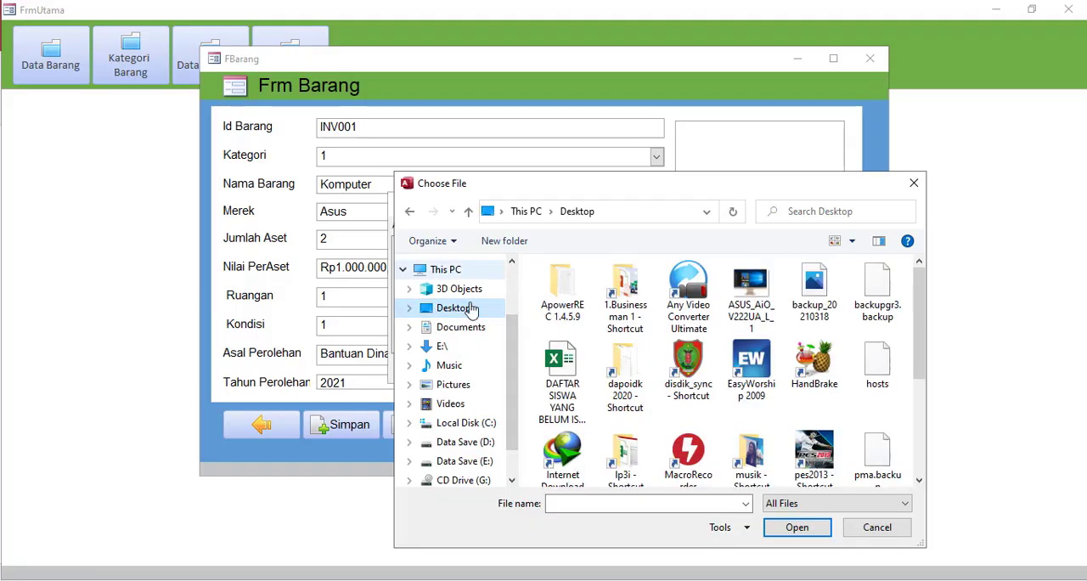
{"action": "left_click", "coordinate": [751, 293]}
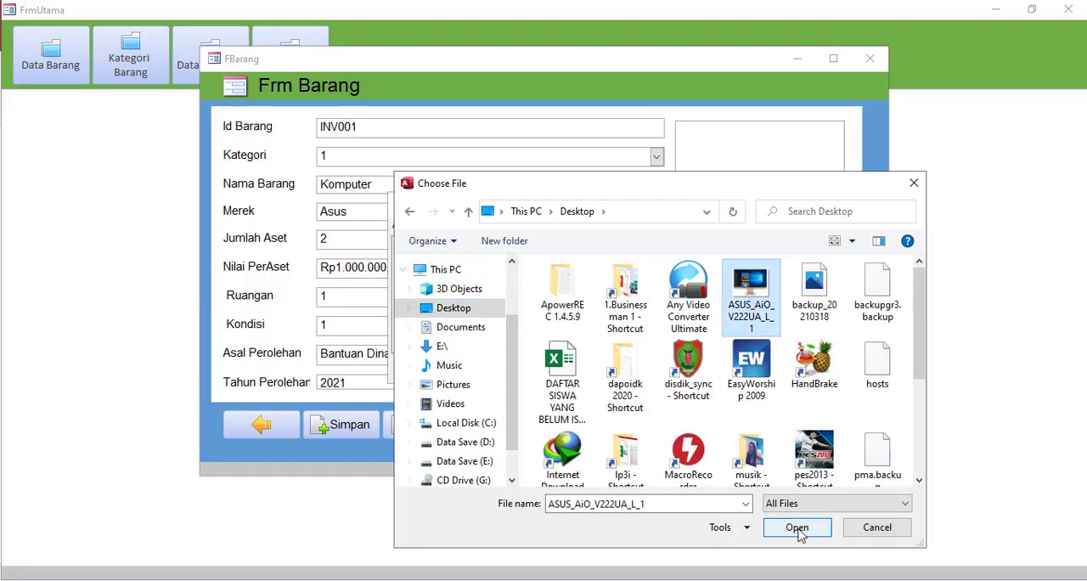
{"action": "left_click", "coordinate": [797, 527]}
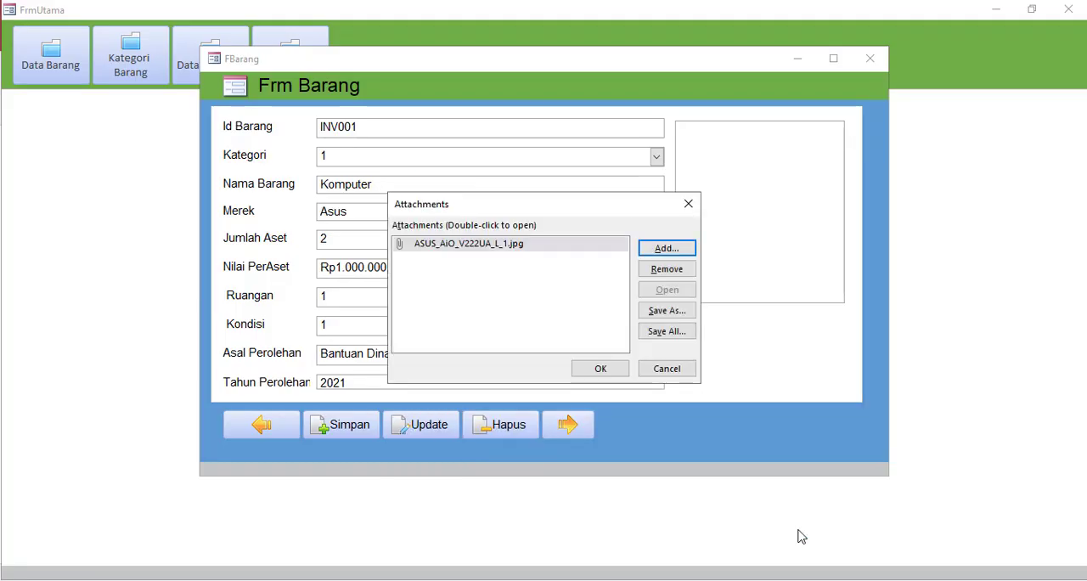
{"action": "left_click", "coordinate": [600, 370]}
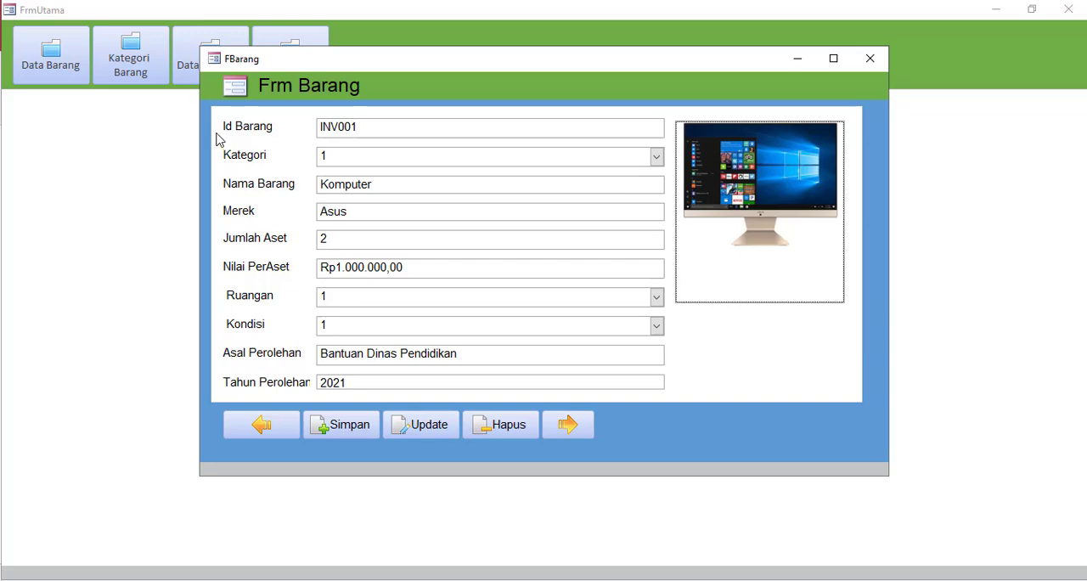
Check the Id Barang and Kategori fields of the computer's record and save it
{"action": "left_click", "coordinate": [350, 126]}
{"action": "left_click", "coordinate": [283, 137]}
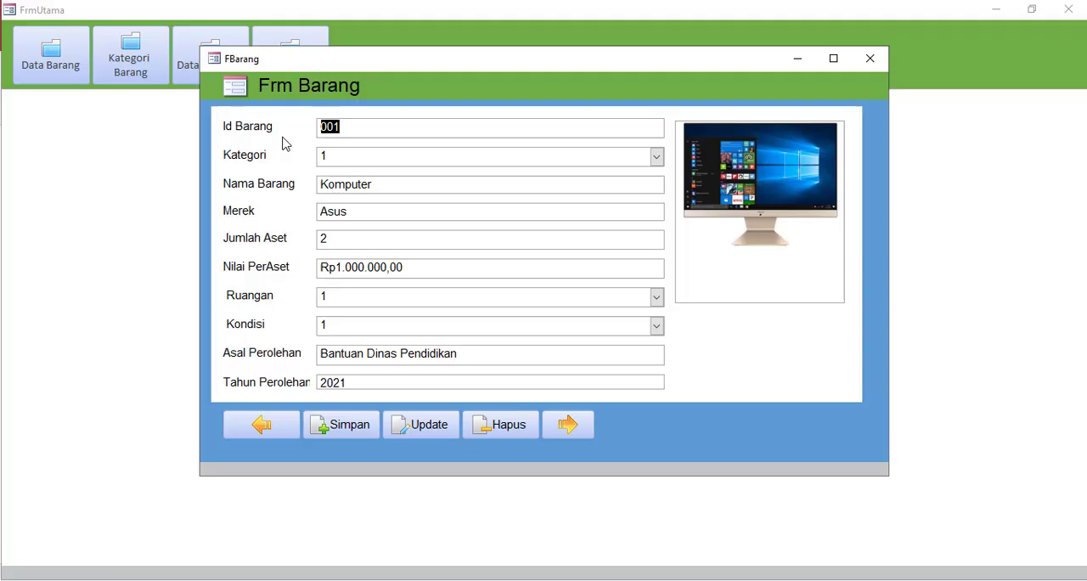
{"action": "left_click", "coordinate": [369, 157]}
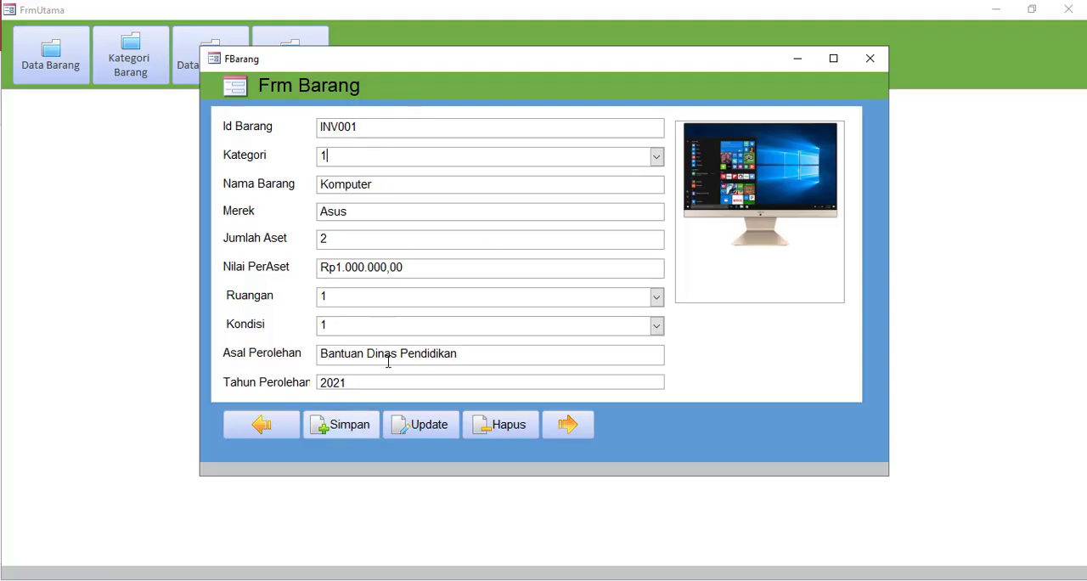
{"action": "left_click", "coordinate": [345, 425]}
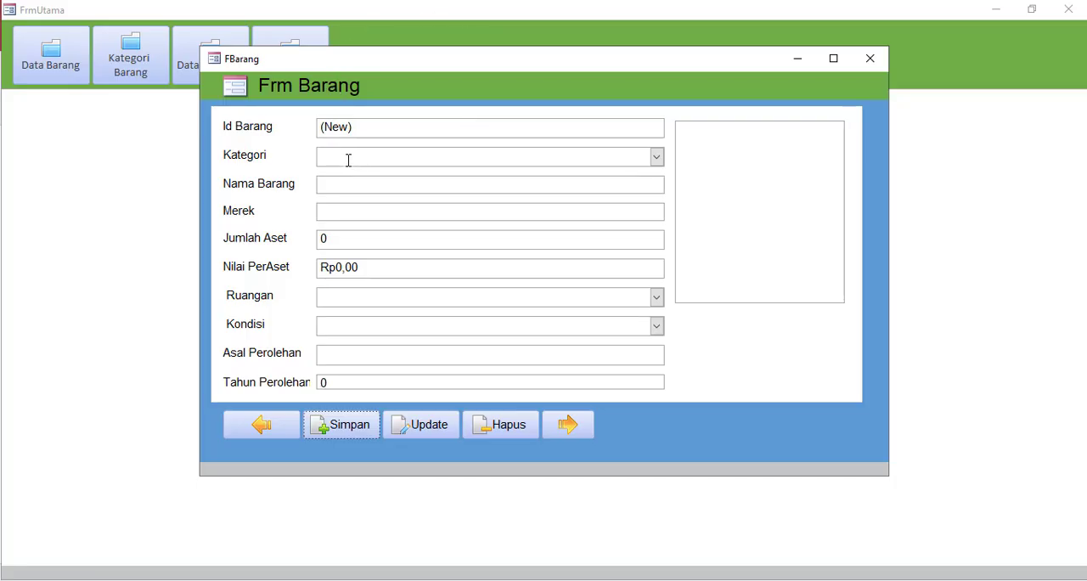
Start a second item in Kategori 1, Barang Elektronik, with Nama Barang Printer and Merek Epson
{"action": "left_click", "coordinate": [656, 157]}
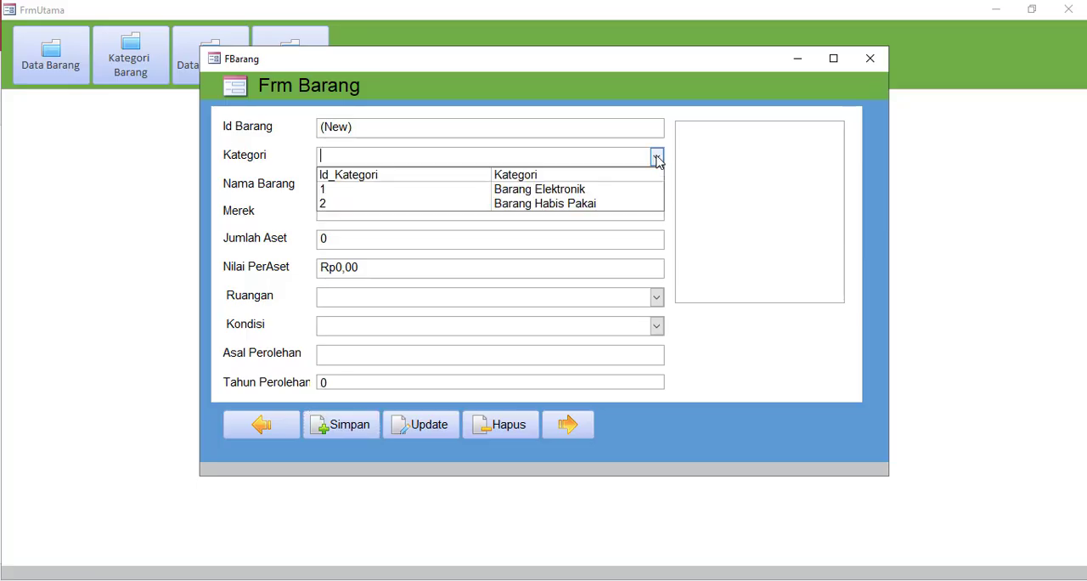
{"action": "left_click", "coordinate": [522, 192]}
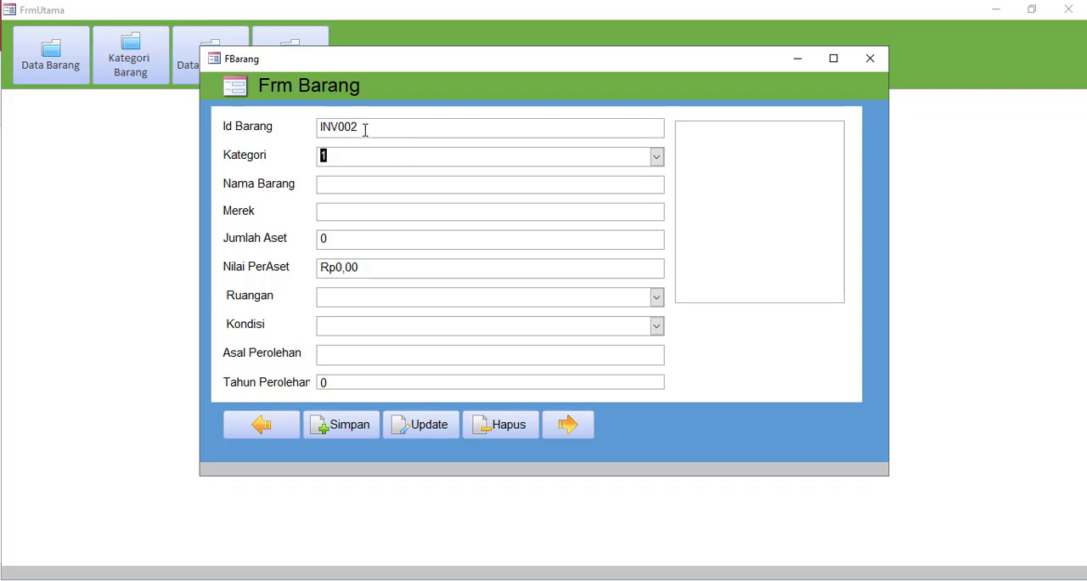
{"action": "left_click", "coordinate": [353, 184]}
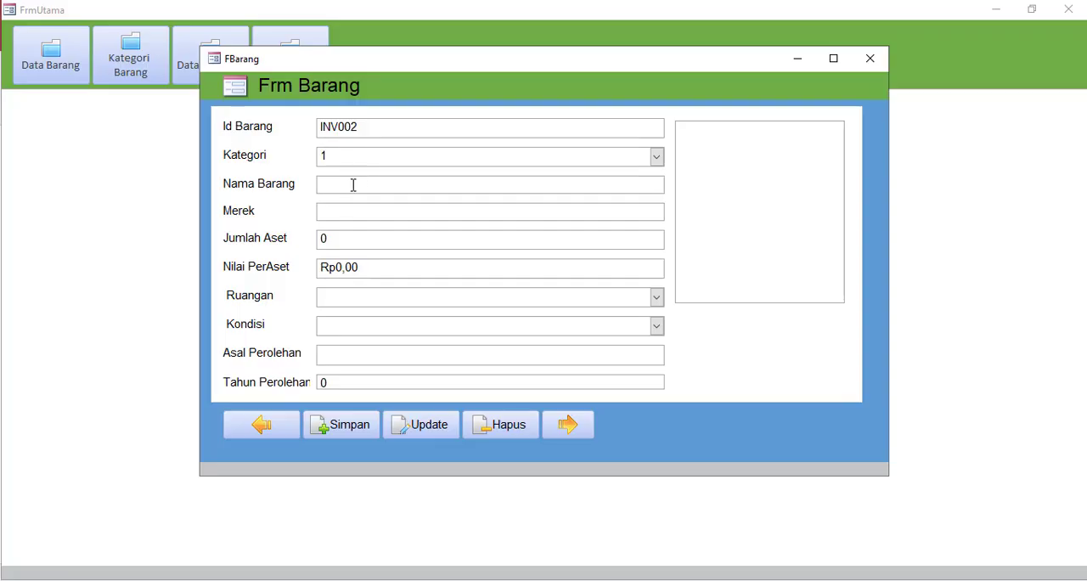
{"action": "type", "text": "Printer"}
{"action": "left_click", "coordinate": [346, 210]}
{"action": "type", "text": "Epson"}
Set the printer's Jumlah Aset to 1 and its Nilai PerAset to 1500000
{"action": "double_click", "coordinate": [334, 239]}
{"action": "type", "text": "1"}
{"action": "key", "text": "Tab"}
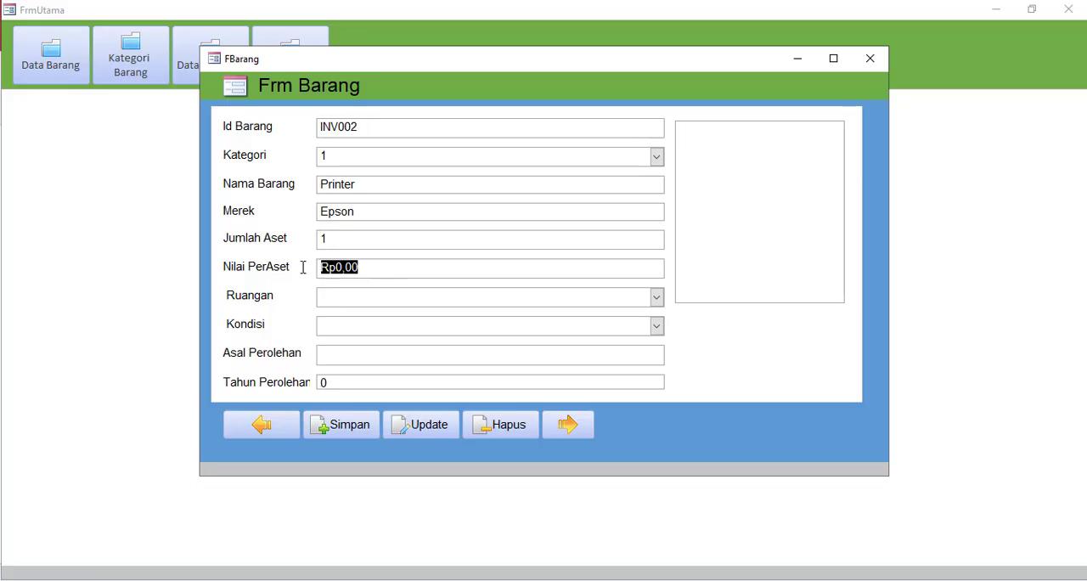
{"action": "type", "text": "15"}
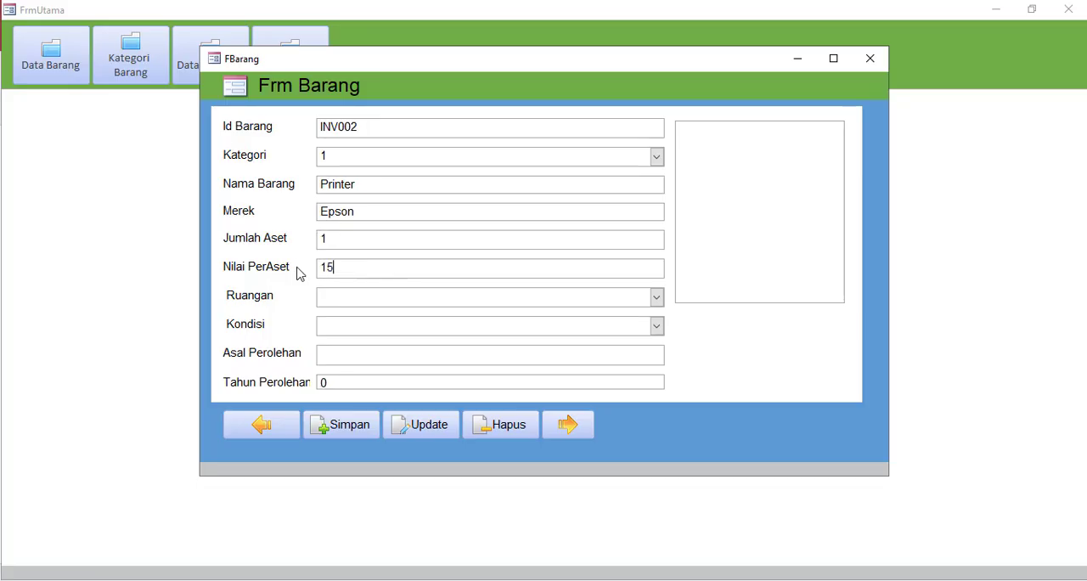
{"action": "type", "text": "00000"}
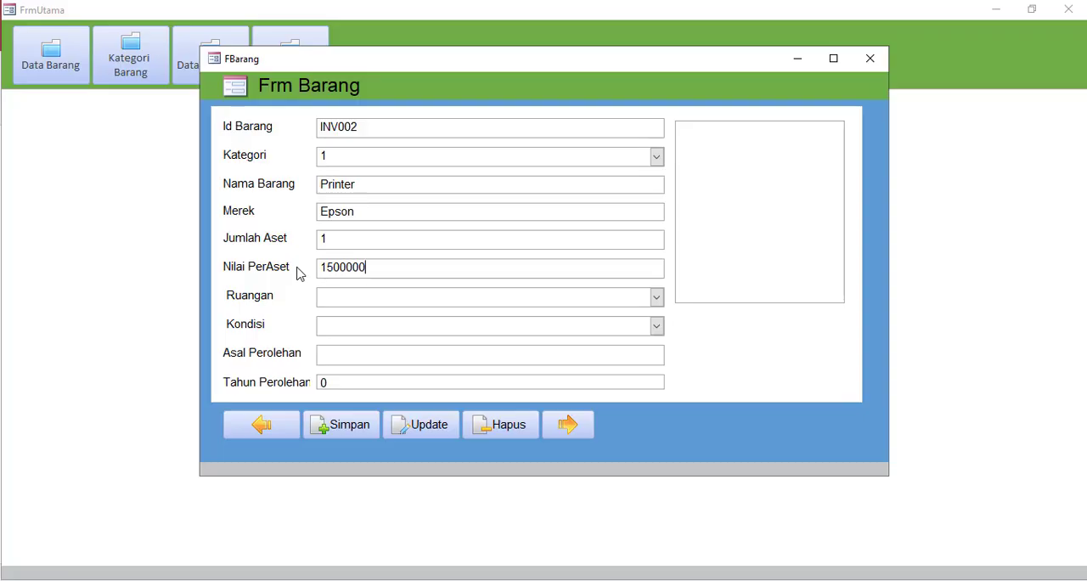
Set the printer's Ruangan to 1, Ruang A1, and its Kondisi to 1, Baik
{"action": "left_click", "coordinate": [656, 296]}
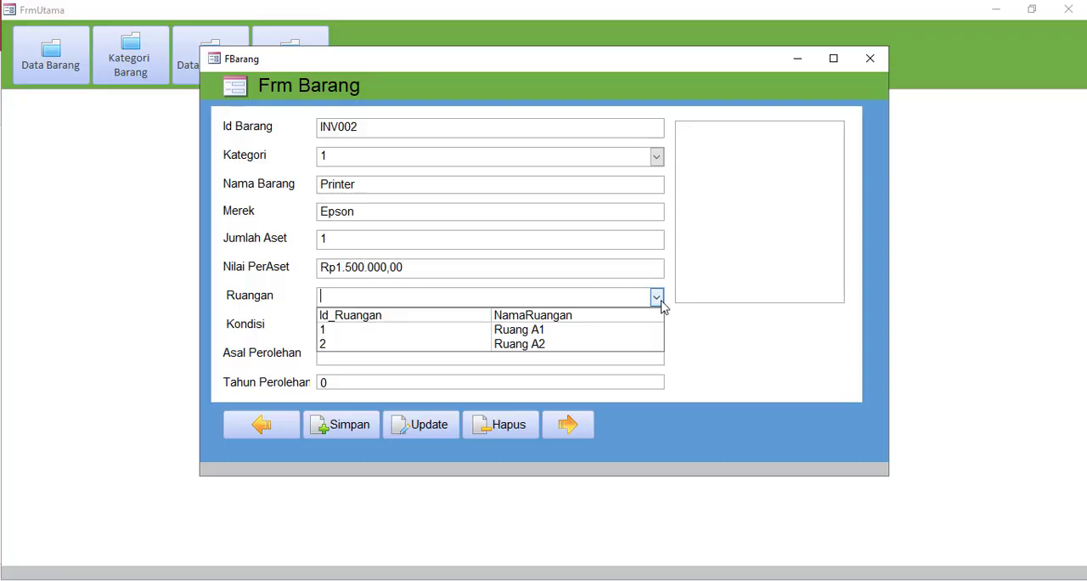
{"action": "left_click", "coordinate": [553, 330]}
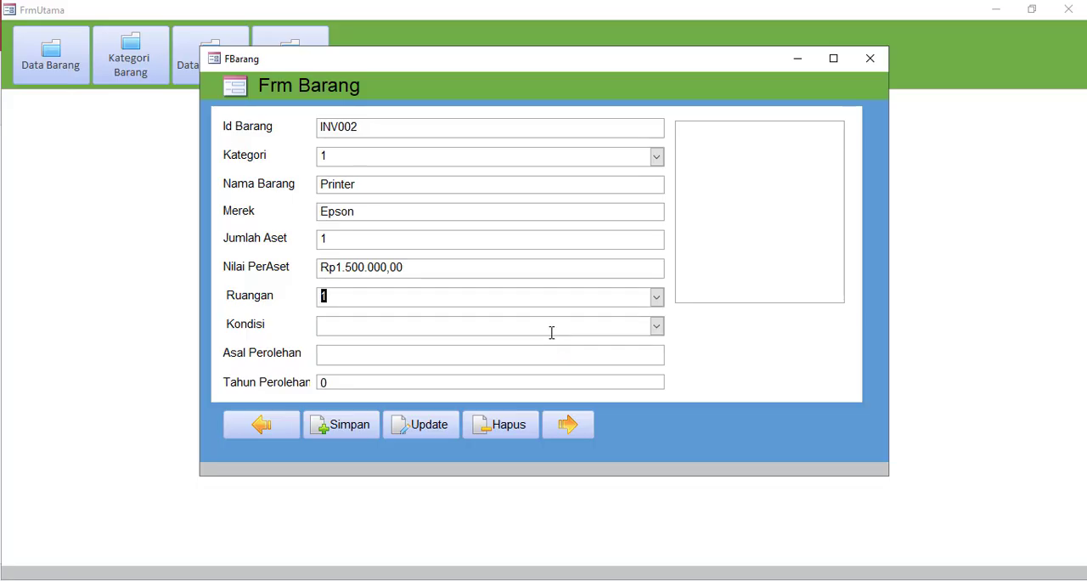
{"action": "left_click", "coordinate": [393, 324]}
{"action": "left_click", "coordinate": [657, 327]}
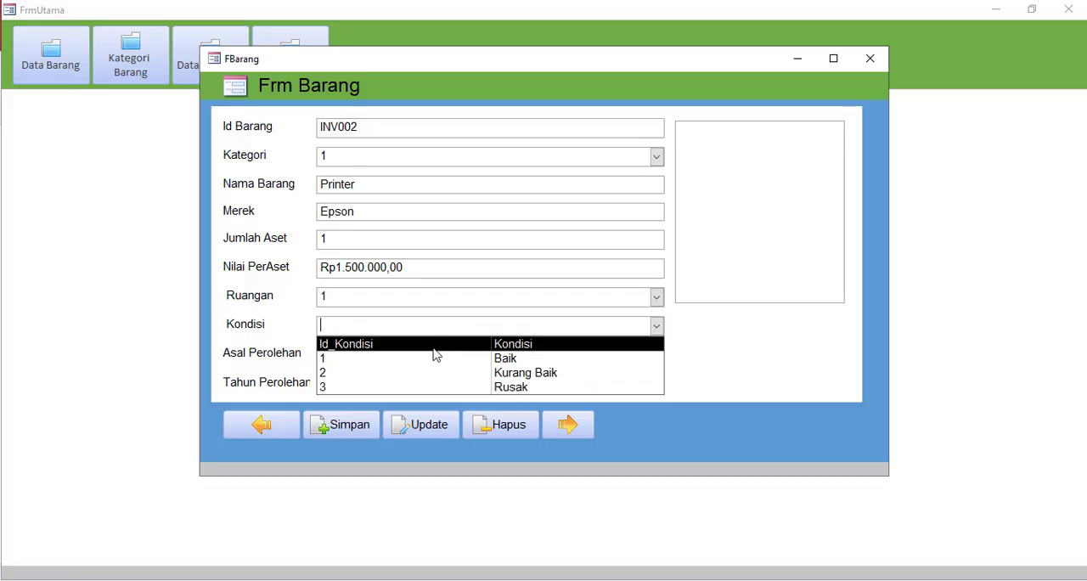
{"action": "left_click", "coordinate": [530, 355]}
Enter Dinas Pendidikan as the printer's Asal Perolehan and 2021 as its Tahun Perolehan
{"action": "left_click", "coordinate": [417, 358]}
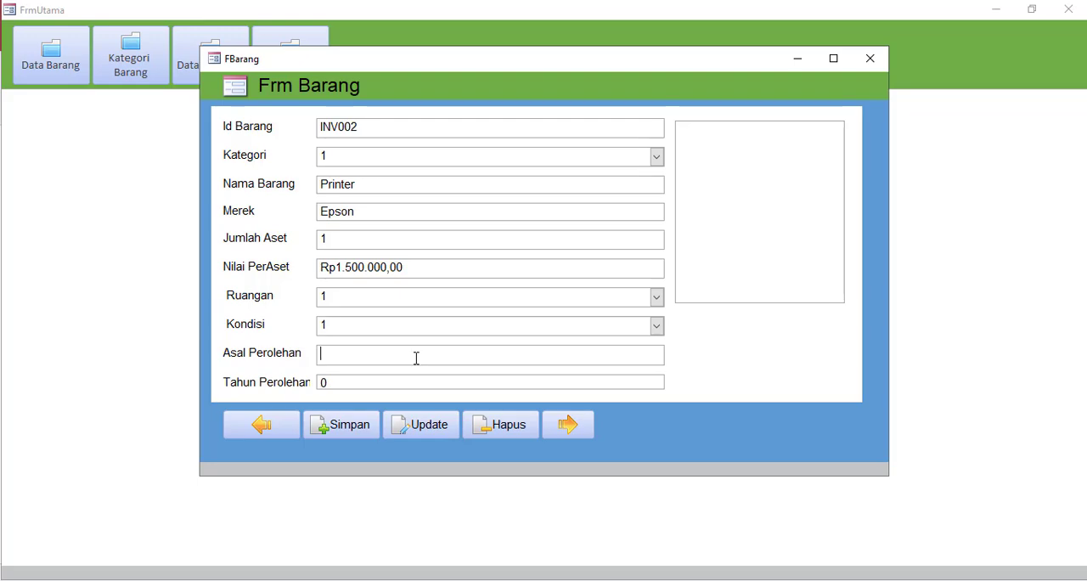
{"action": "type", "text": "Dinas Pendidika"}
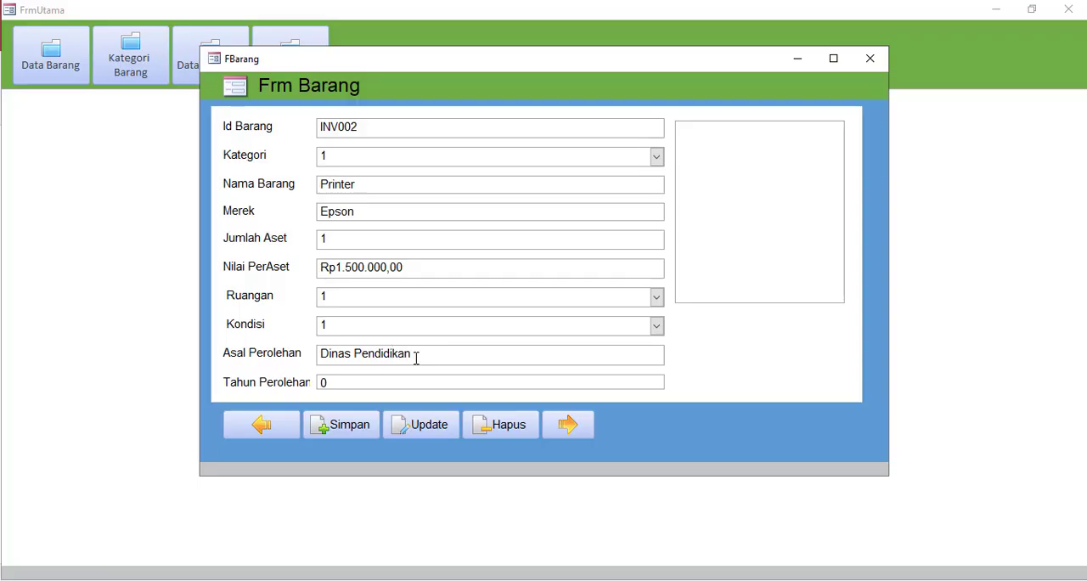
{"action": "type", "text": "n"}
{"action": "key", "text": "Tab"}
{"action": "type", "text": "2021"}
Attach the download.jpg image from the Desktop as the printer's picture
{"action": "left_click", "coordinate": [771, 169]}
{"action": "left_click", "coordinate": [720, 101]}
{"action": "left_click", "coordinate": [684, 255]}
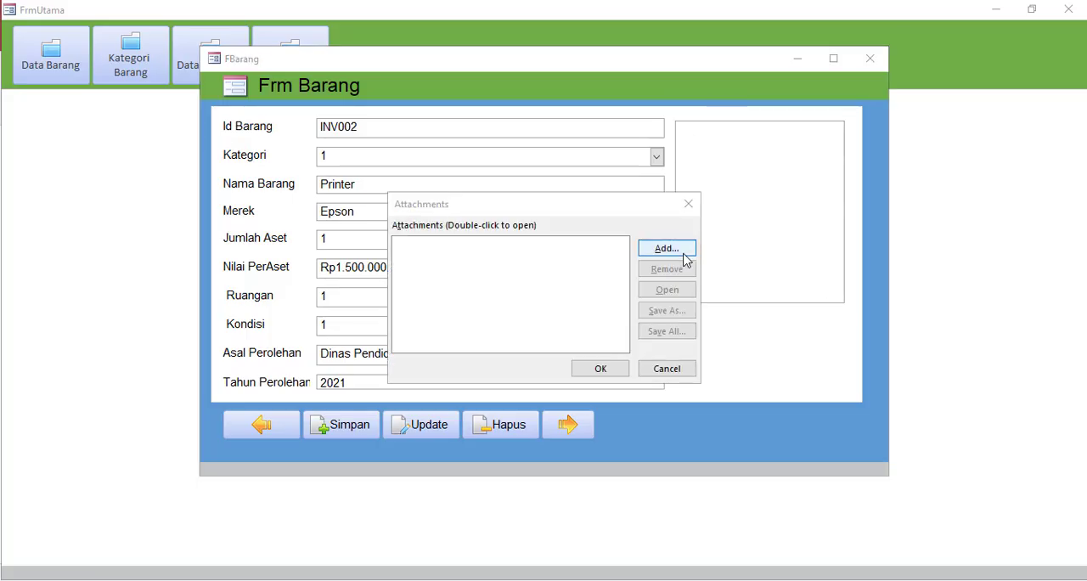
{"action": "left_click", "coordinate": [451, 309]}
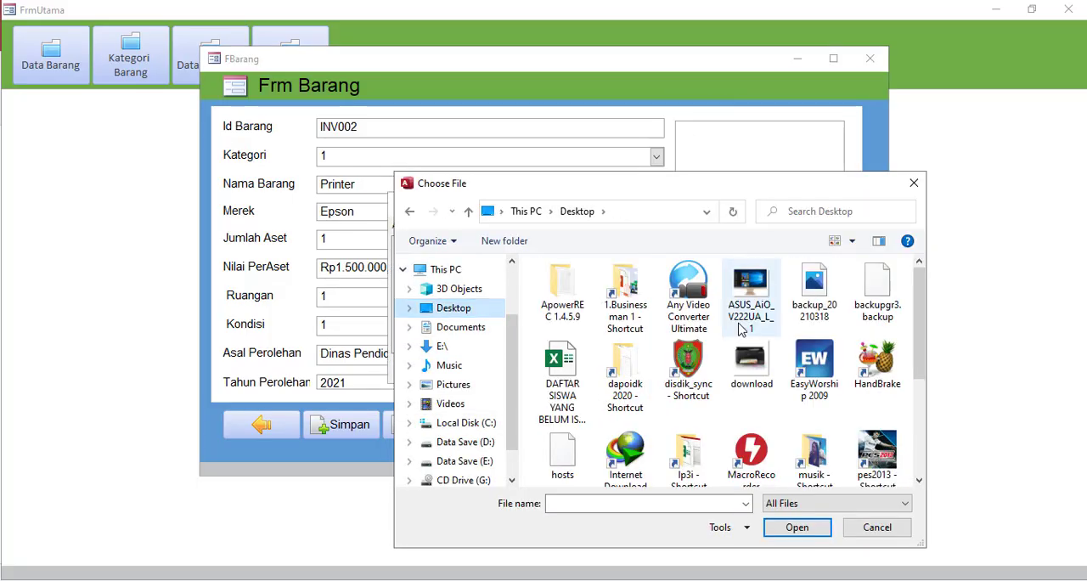
{"action": "left_click", "coordinate": [752, 366]}
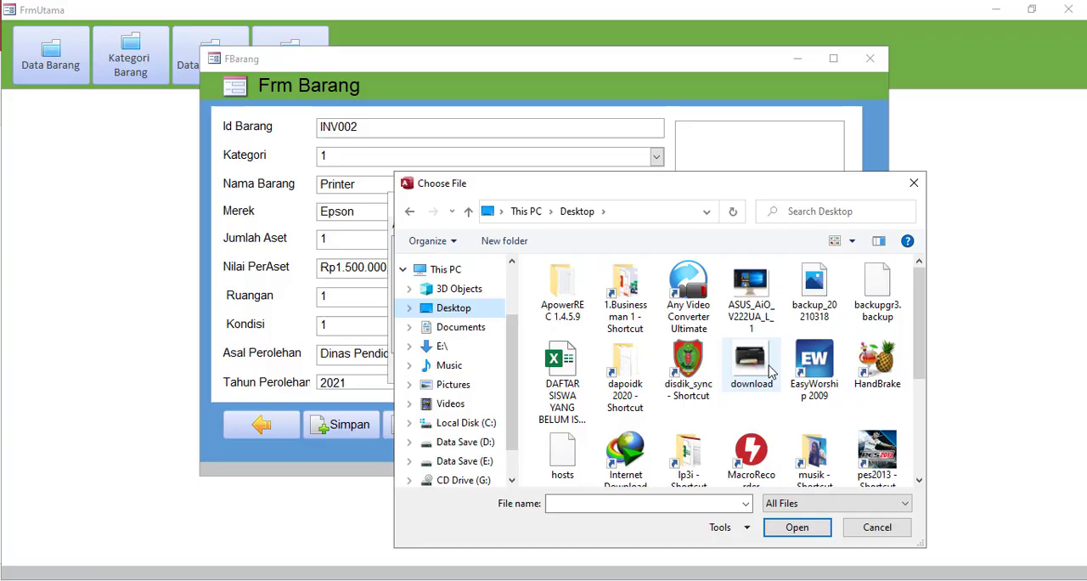
{"action": "left_click", "coordinate": [790, 527]}
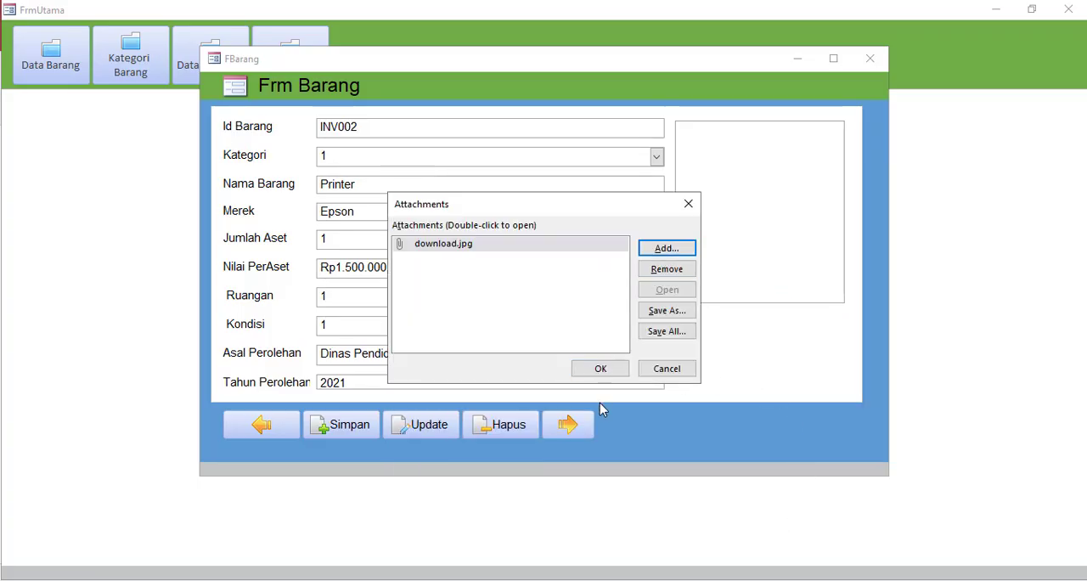
{"action": "left_click", "coordinate": [601, 371]}
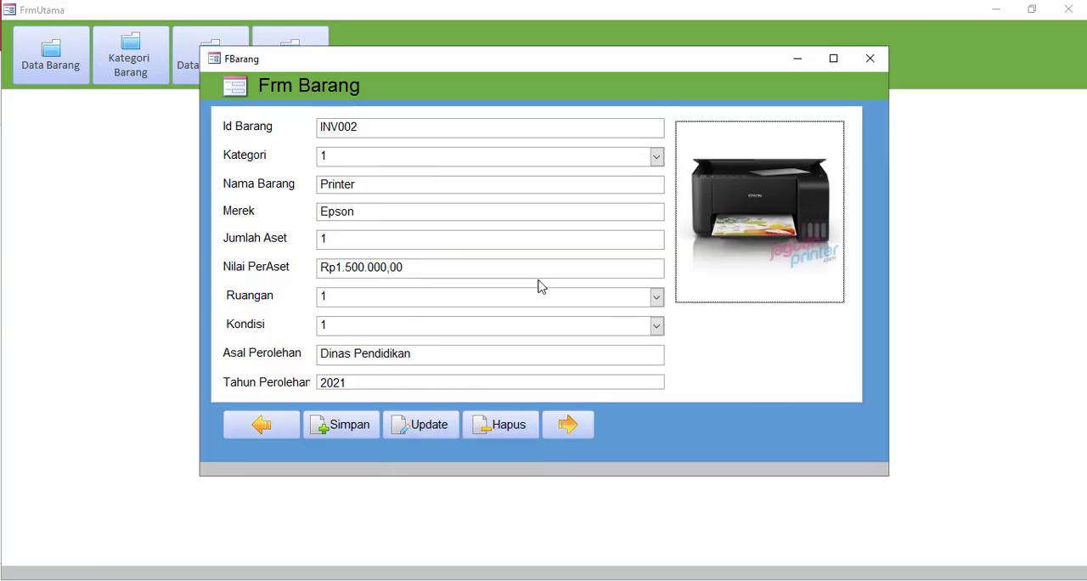
Save the printer record and close the Frm Barang form
{"action": "left_click", "coordinate": [357, 427]}
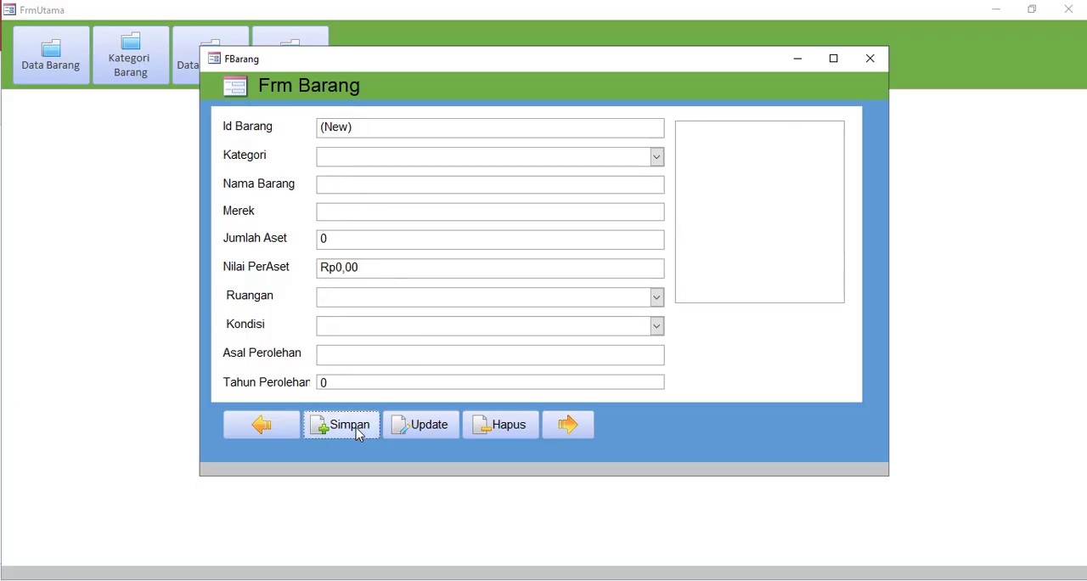
{"action": "left_click", "coordinate": [872, 61]}
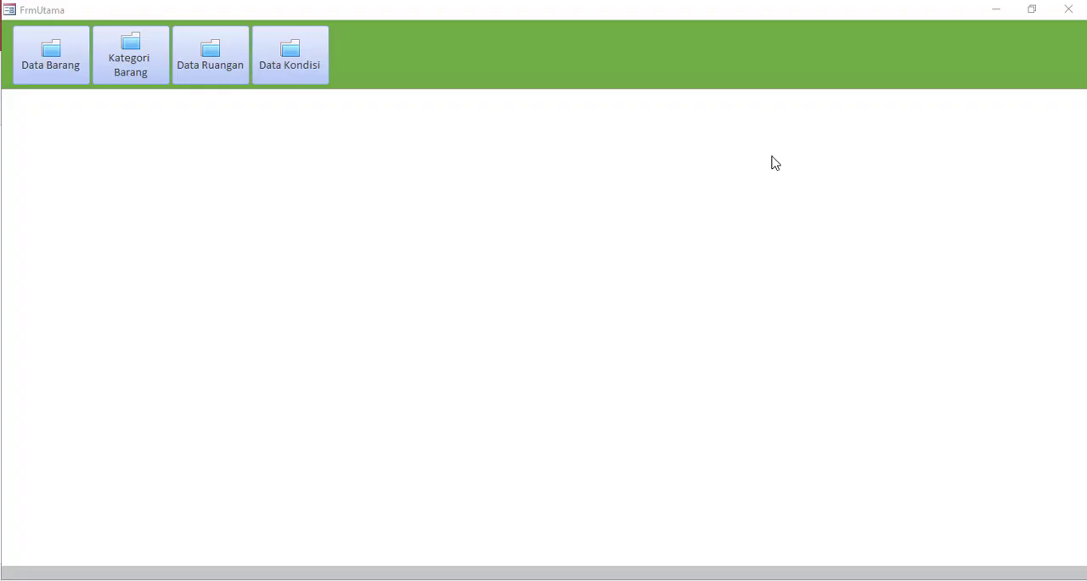
Switch FrmUtama to Design View, and start a new query in design with the TbBarang table
{"action": "right_click", "coordinate": [514, 222]}
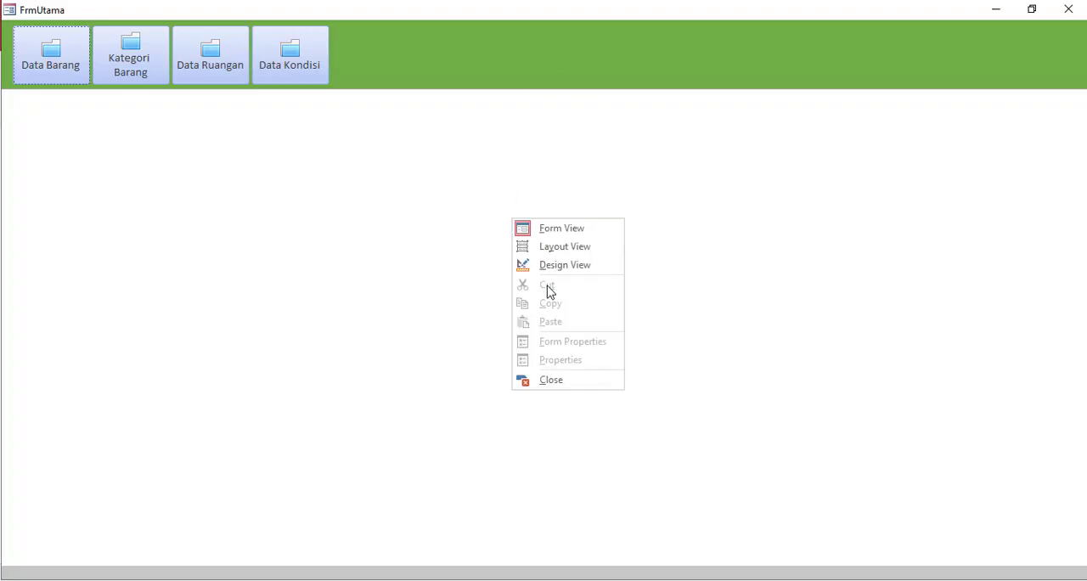
{"action": "left_click", "coordinate": [544, 265]}
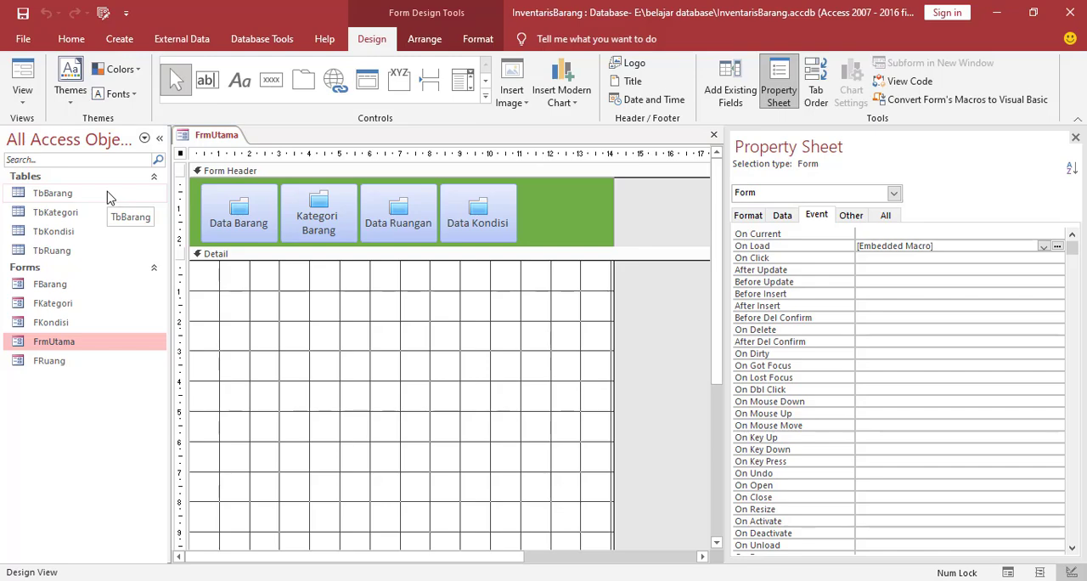
{"action": "left_click", "coordinate": [123, 41]}
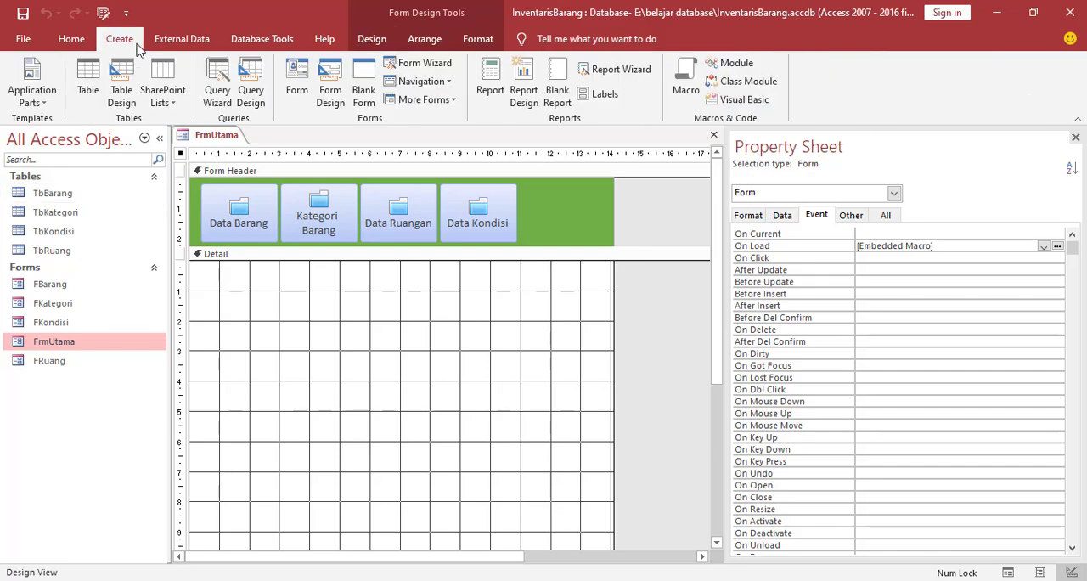
{"action": "left_click", "coordinate": [252, 90]}
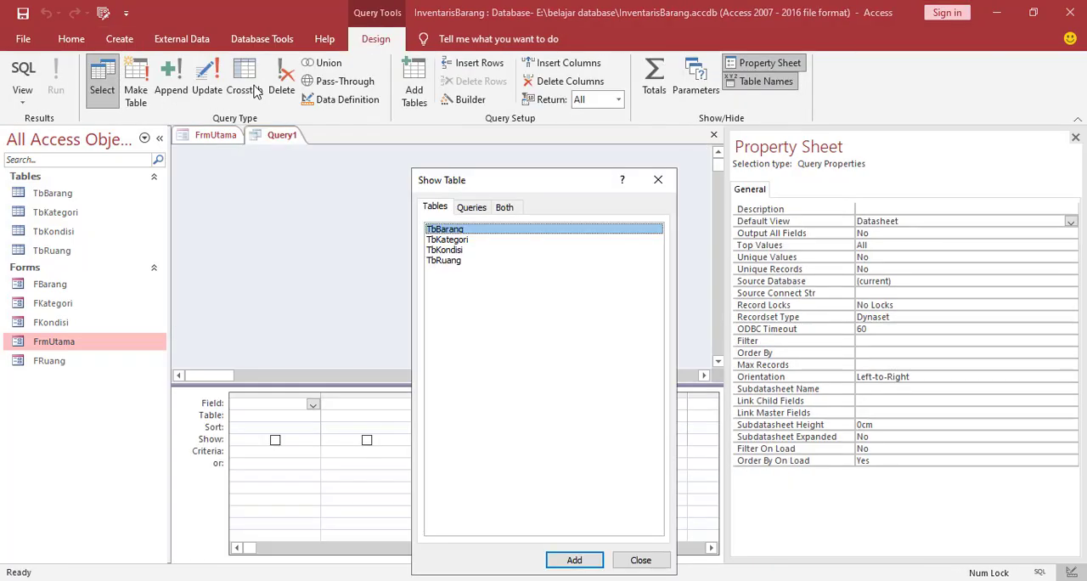
{"action": "left_click_drag", "start_coordinate": [529, 187], "coordinate": [561, 107]}
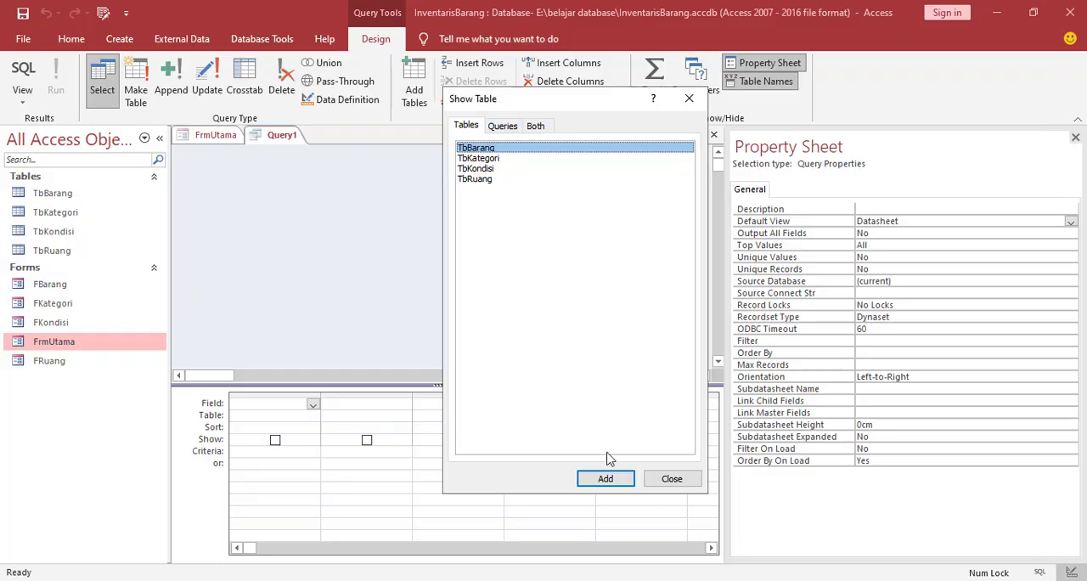
{"action": "left_click", "coordinate": [605, 479]}
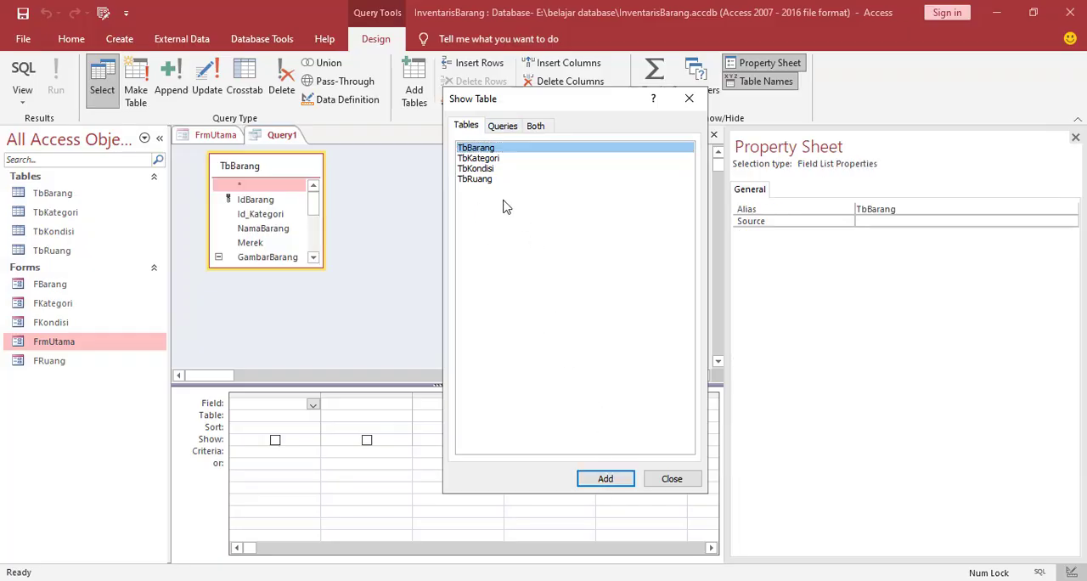
Add TbKategori, TbRuang and TbKondisi to the query, and place TbKondisi below TbRuang, clear of TbBarang
{"action": "left_click", "coordinate": [480, 159]}
{"action": "left_click", "coordinate": [605, 479]}
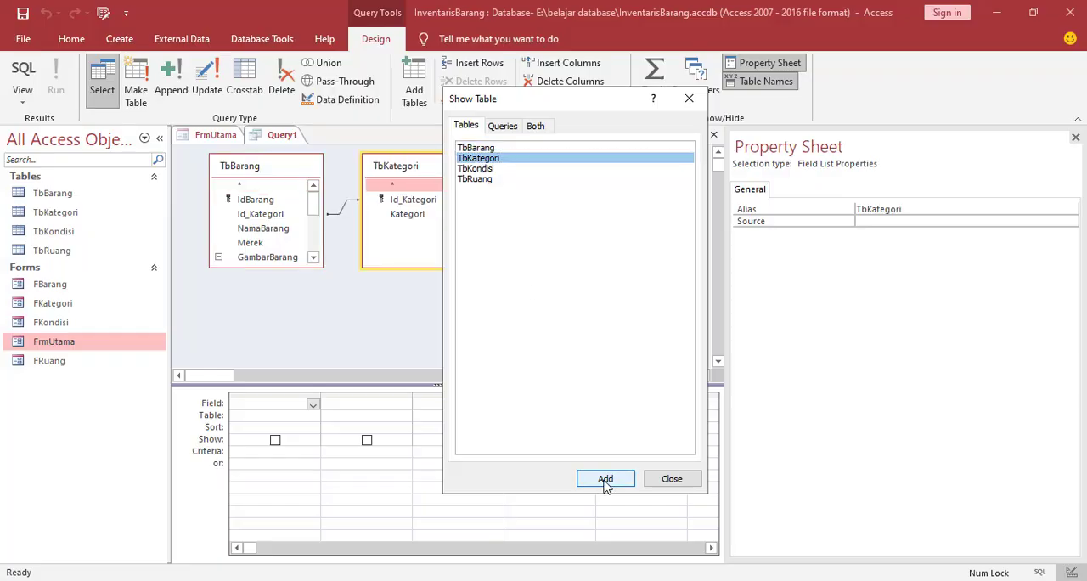
{"action": "left_click", "coordinate": [476, 179]}
{"action": "left_click", "coordinate": [610, 480]}
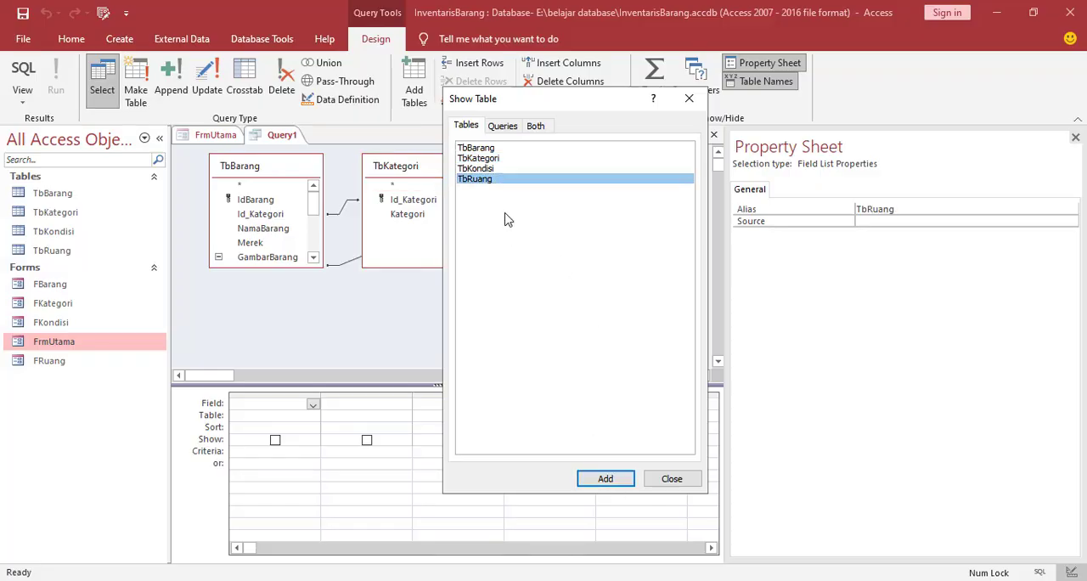
{"action": "left_click", "coordinate": [481, 170]}
{"action": "left_click", "coordinate": [618, 481]}
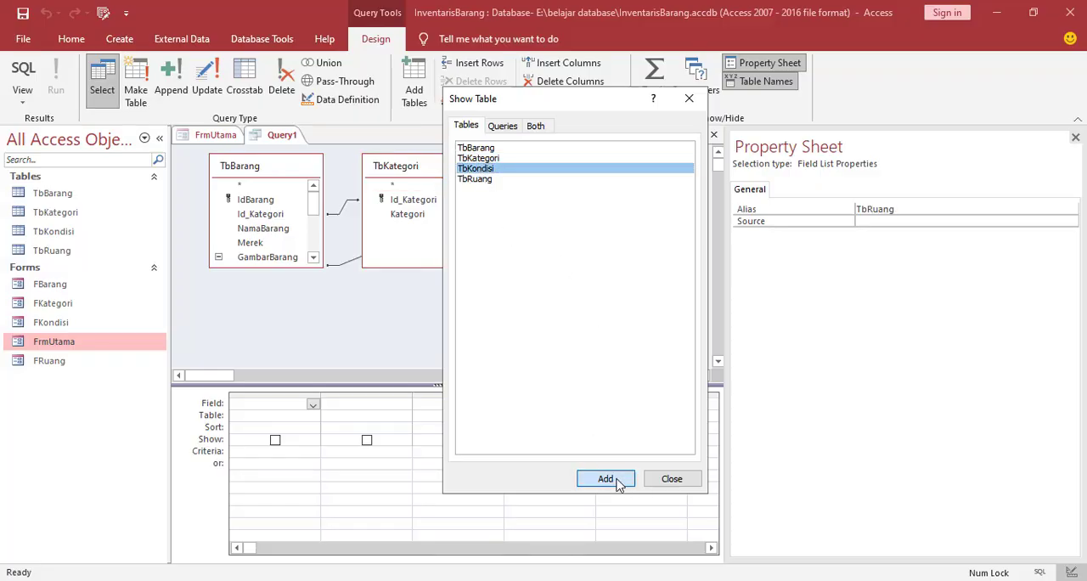
{"action": "left_click", "coordinate": [672, 479]}
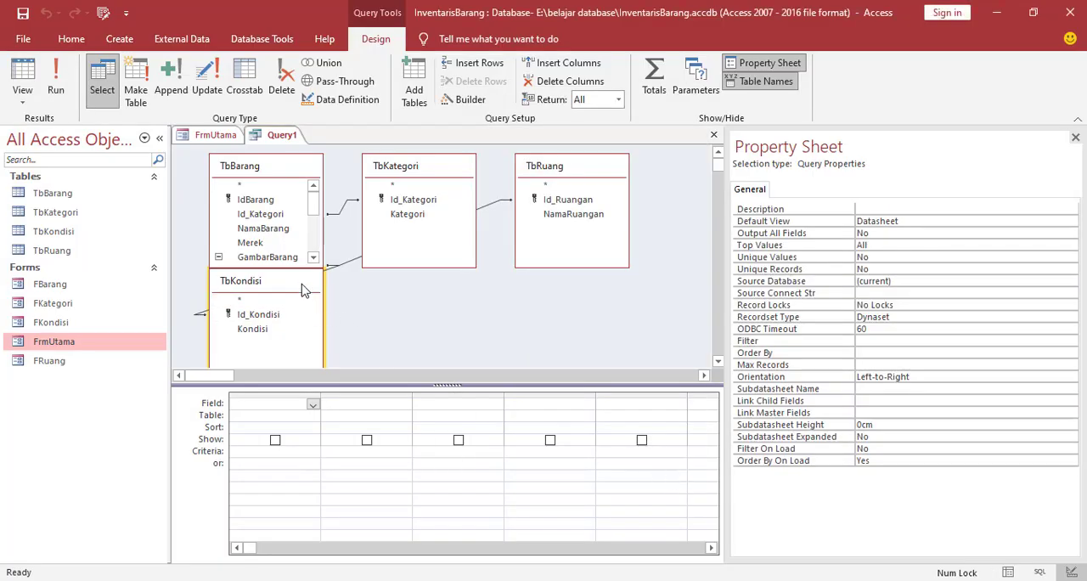
{"action": "left_click_drag", "start_coordinate": [304, 291], "coordinate": [661, 304]}
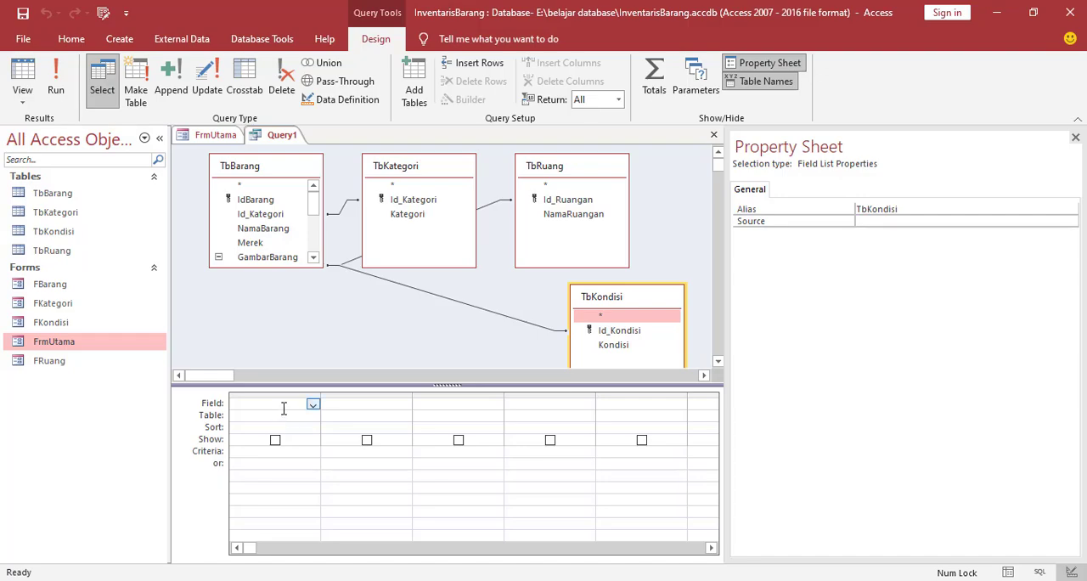
Add the fields IdBarang, Kategori from TbKategori, NamaBarang and Merek to the query
{"action": "double_click", "coordinate": [259, 200]}
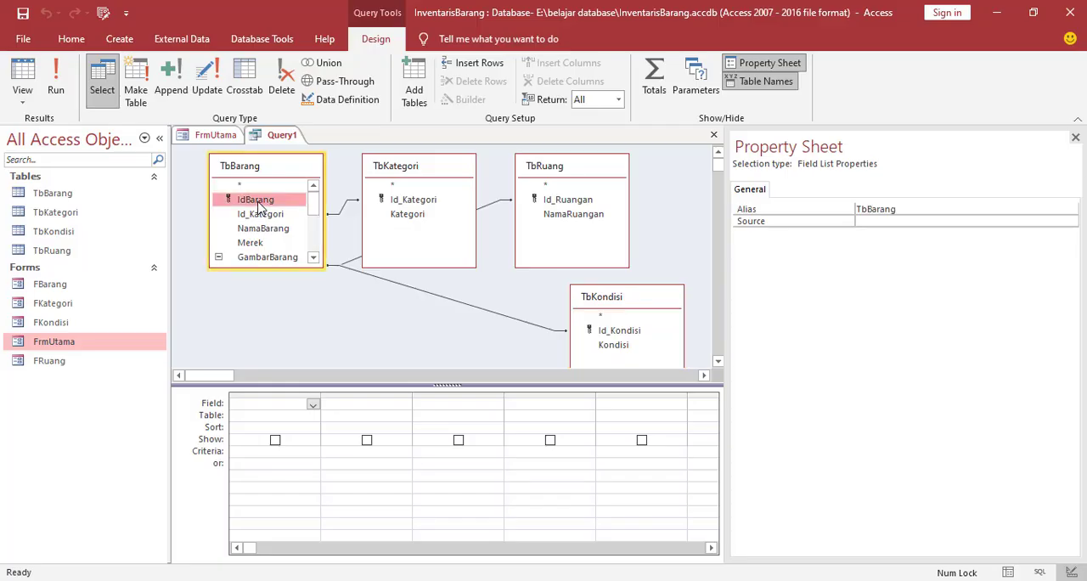
{"action": "double_click", "coordinate": [408, 215]}
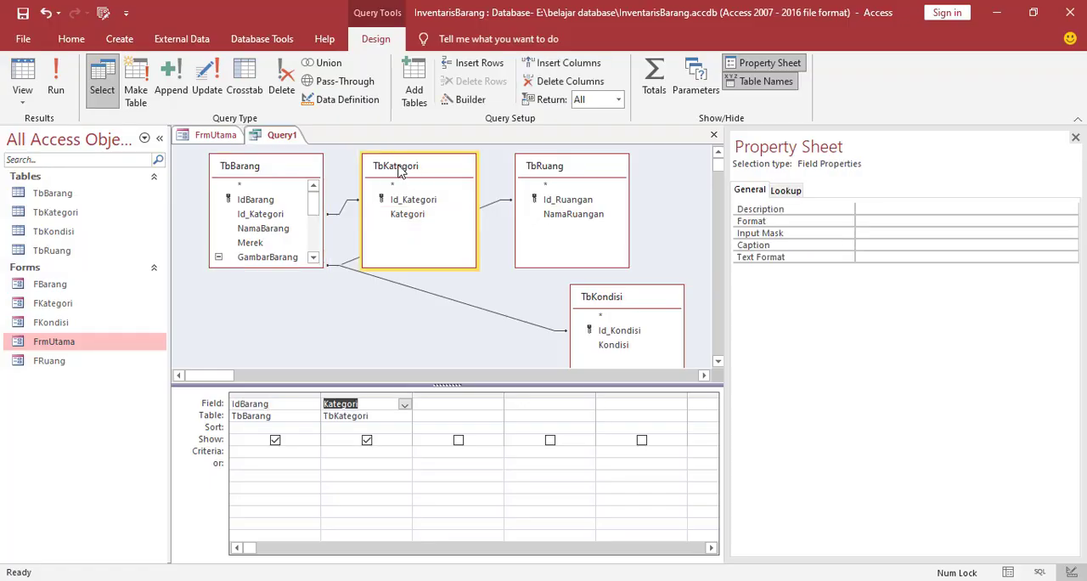
{"action": "double_click", "coordinate": [280, 230]}
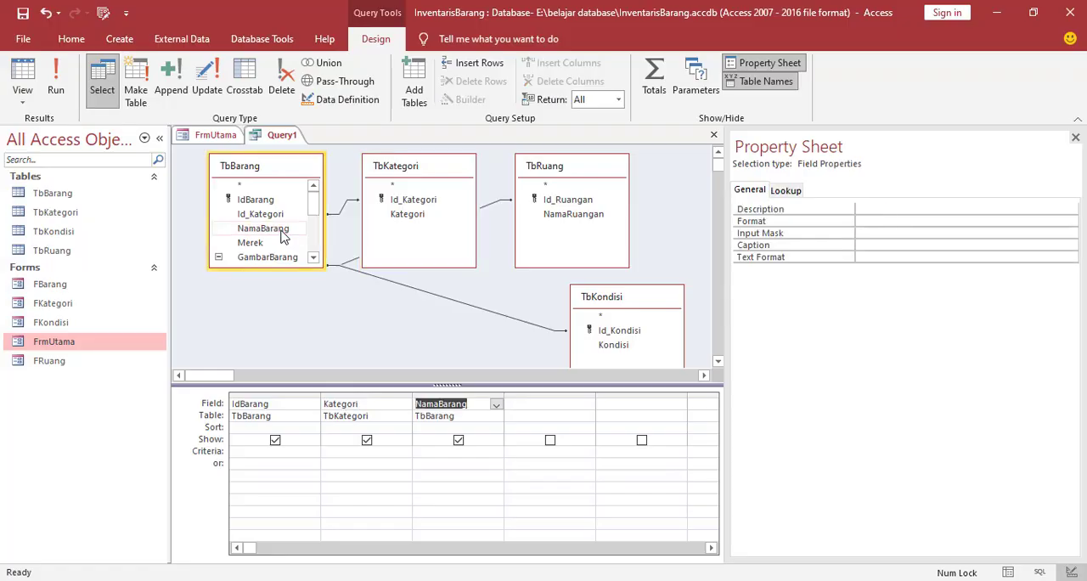
{"action": "double_click", "coordinate": [250, 244]}
Enlarge the TbBarang field list and add its JumlahAset and NilaiPerAset fields to the query
{"action": "left_click_drag", "start_coordinate": [312, 268], "coordinate": [316, 324]}
{"action": "scroll", "coordinate": [306, 289], "scroll_direction": "down", "scroll_amount": 2}
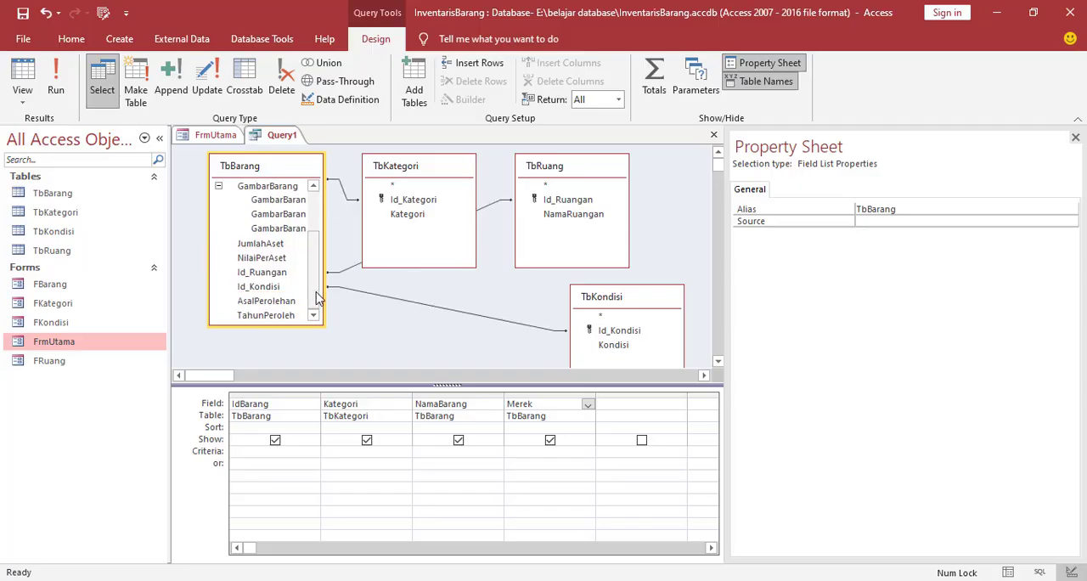
{"action": "double_click", "coordinate": [263, 245]}
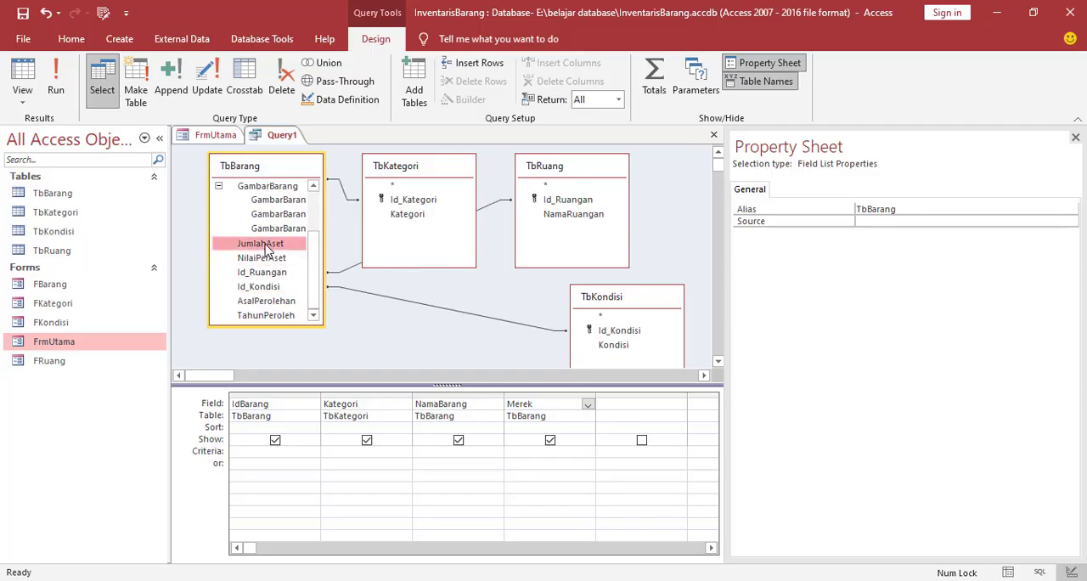
{"action": "double_click", "coordinate": [266, 259]}
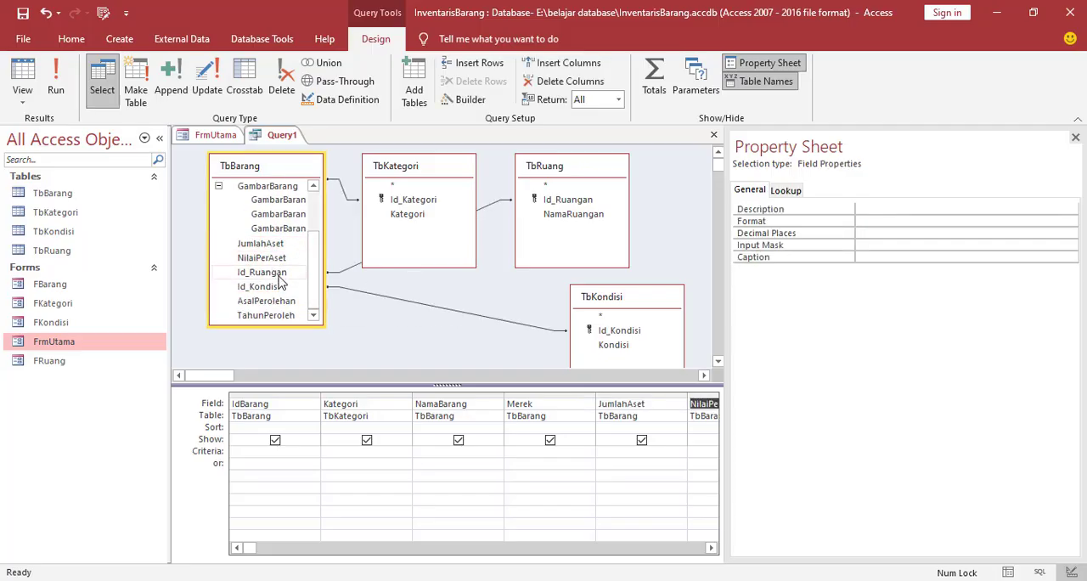
Add NamaRuangan from TbRuang, Kondisi from TbKondisi, and AsalPerolehan and TahunPerolehan from TbBarang to the query
{"action": "left_click", "coordinate": [561, 217]}
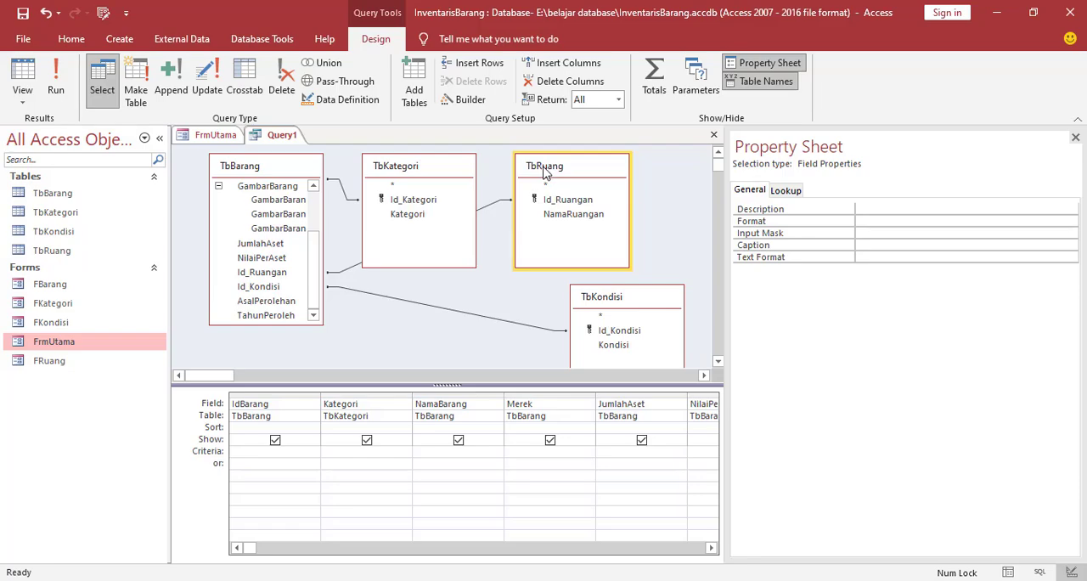
{"action": "double_click", "coordinate": [613, 346]}
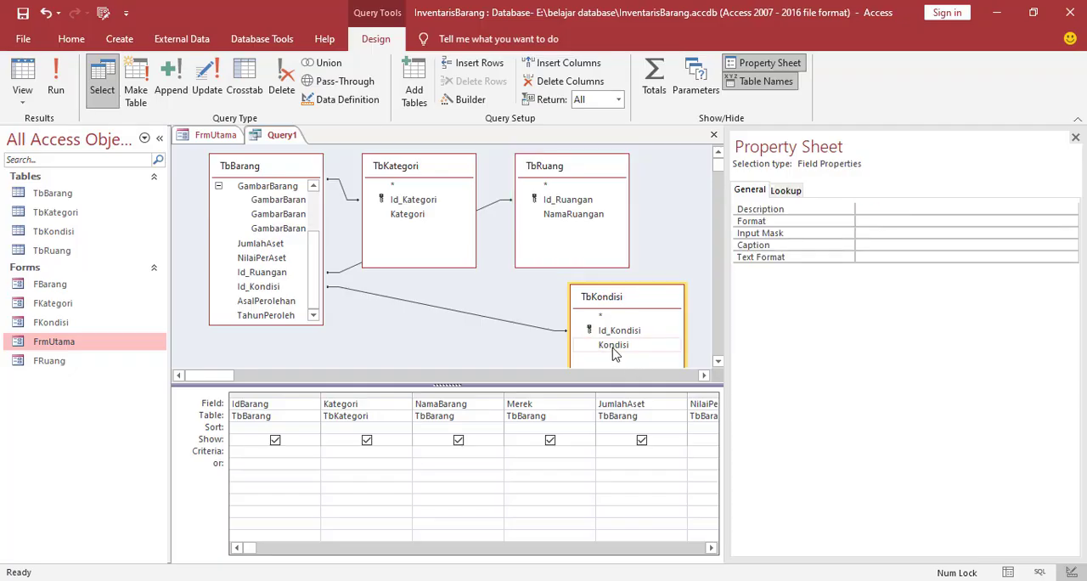
{"action": "left_click", "coordinate": [1075, 137]}
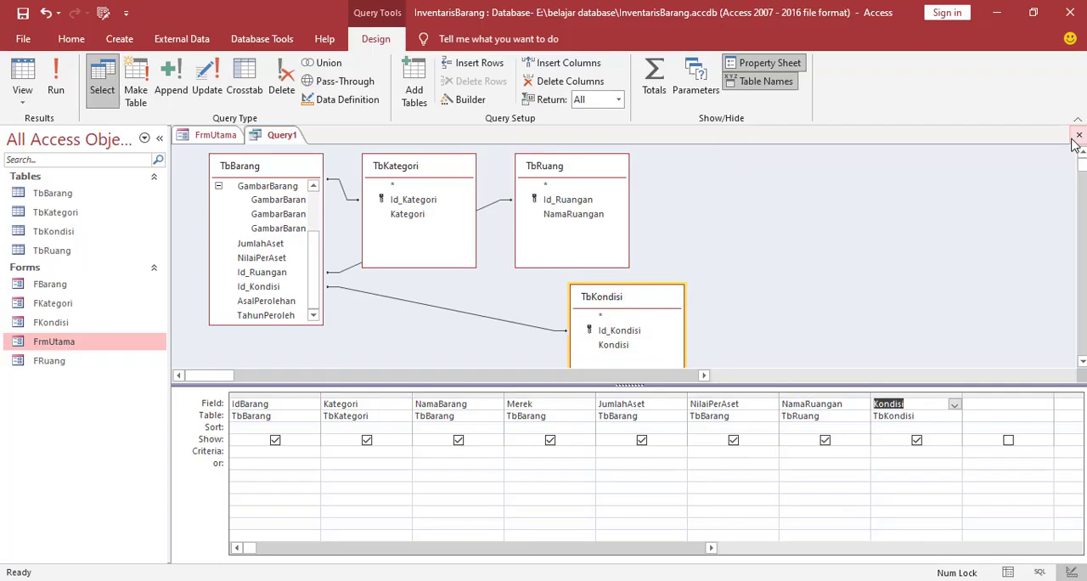
{"action": "double_click", "coordinate": [282, 304]}
{"action": "double_click", "coordinate": [275, 317]}
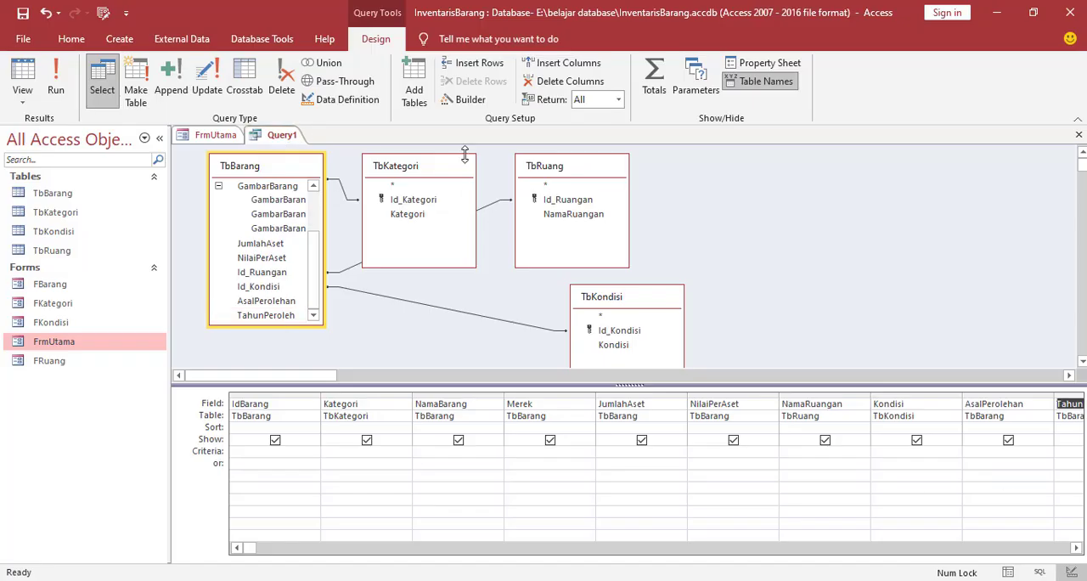
Save the query as QLaporan
{"action": "right_click", "coordinate": [283, 136]}
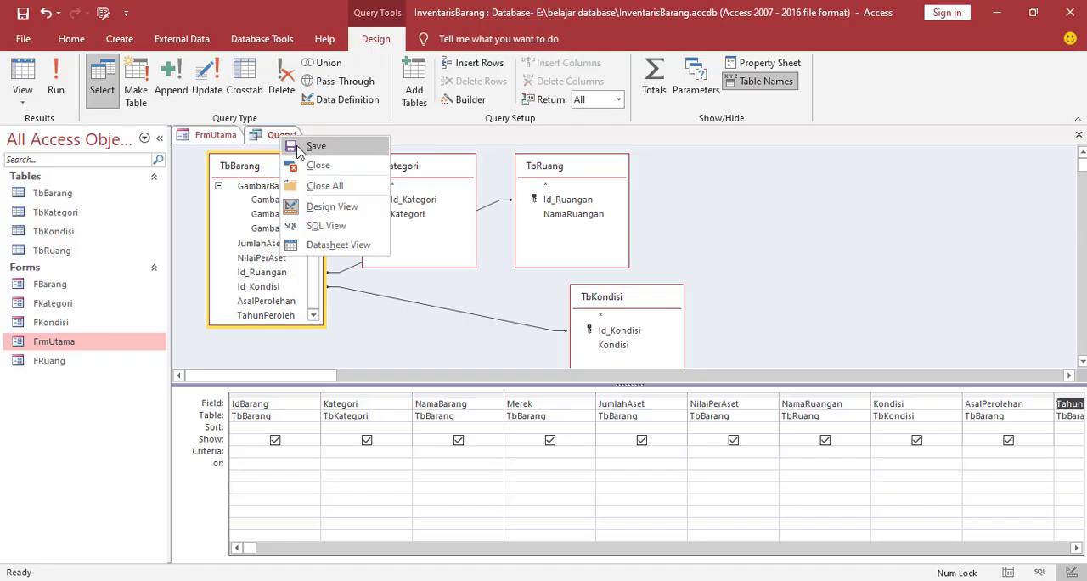
{"action": "left_click", "coordinate": [303, 152]}
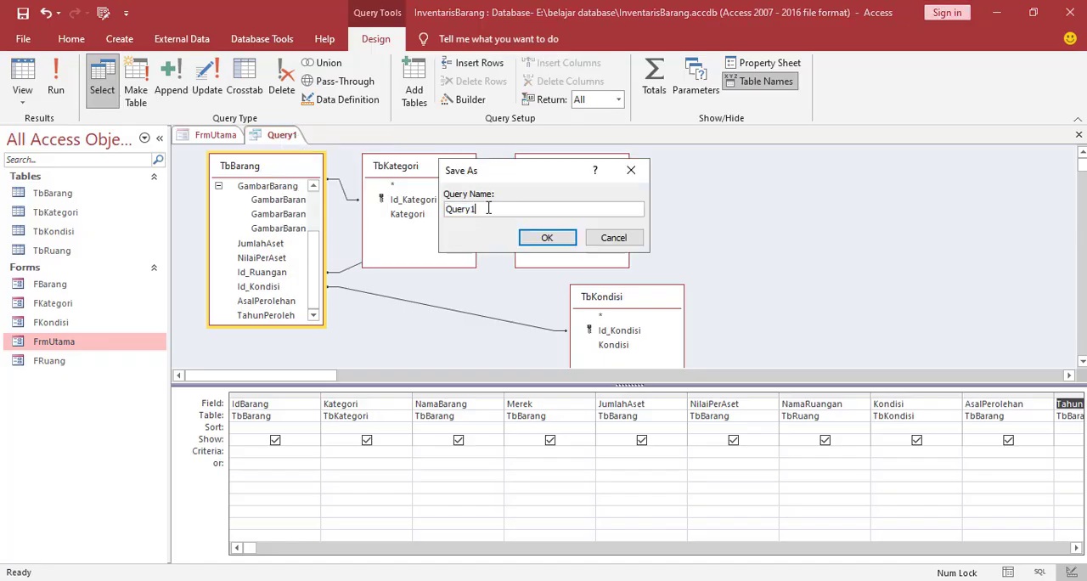
{"action": "left_click_drag", "start_coordinate": [486, 208], "coordinate": [453, 208]}
{"action": "key", "text": "BackSpace"}
{"action": "left_click", "coordinate": [548, 238]}
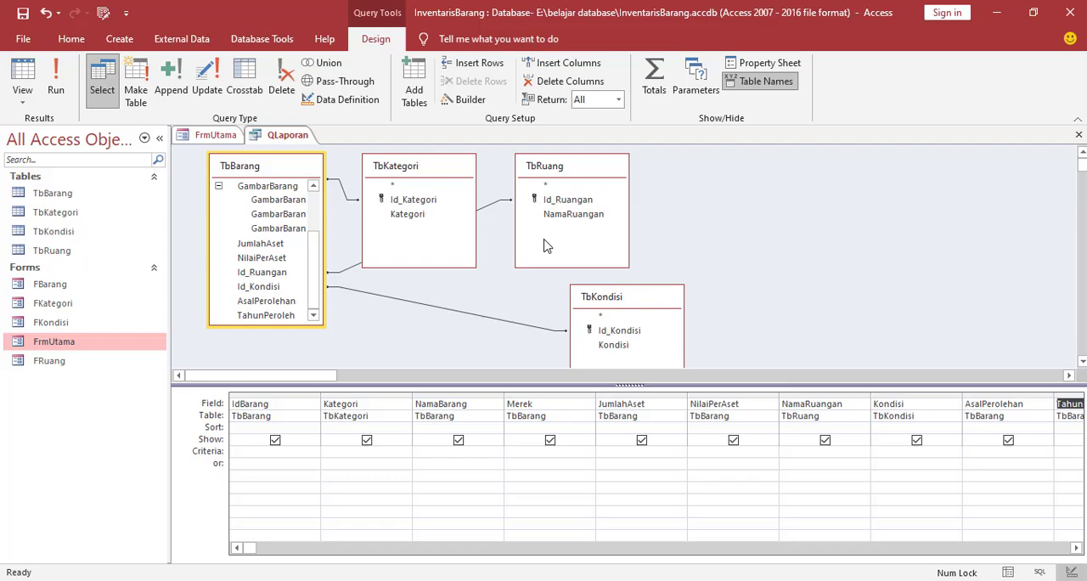
Close the QLaporan query and the FrmUtama form
{"action": "right_click", "coordinate": [284, 135]}
{"action": "left_click", "coordinate": [311, 165]}
{"action": "right_click", "coordinate": [228, 136]}
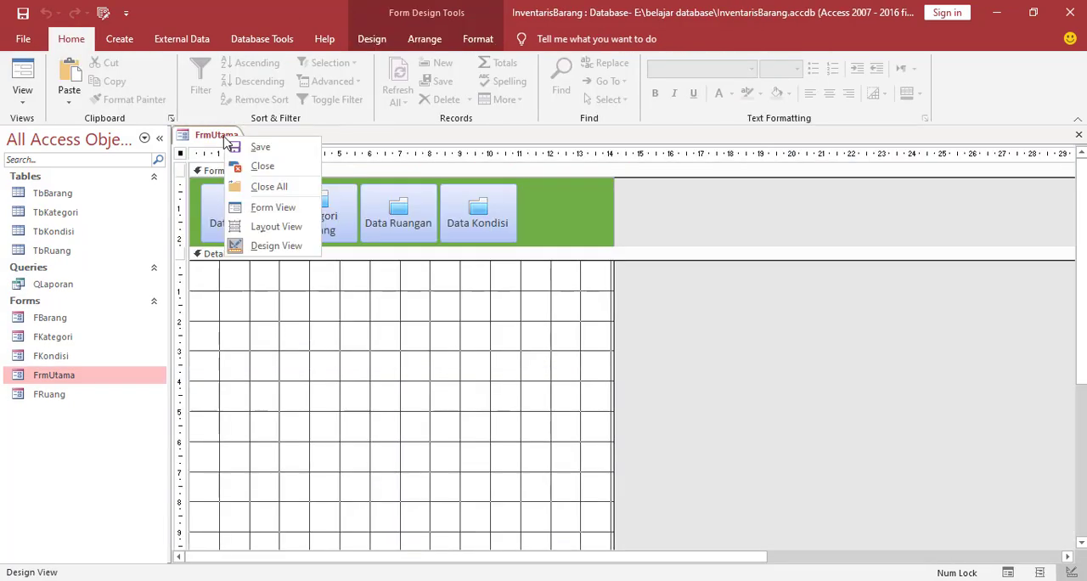
{"action": "left_click", "coordinate": [239, 167]}
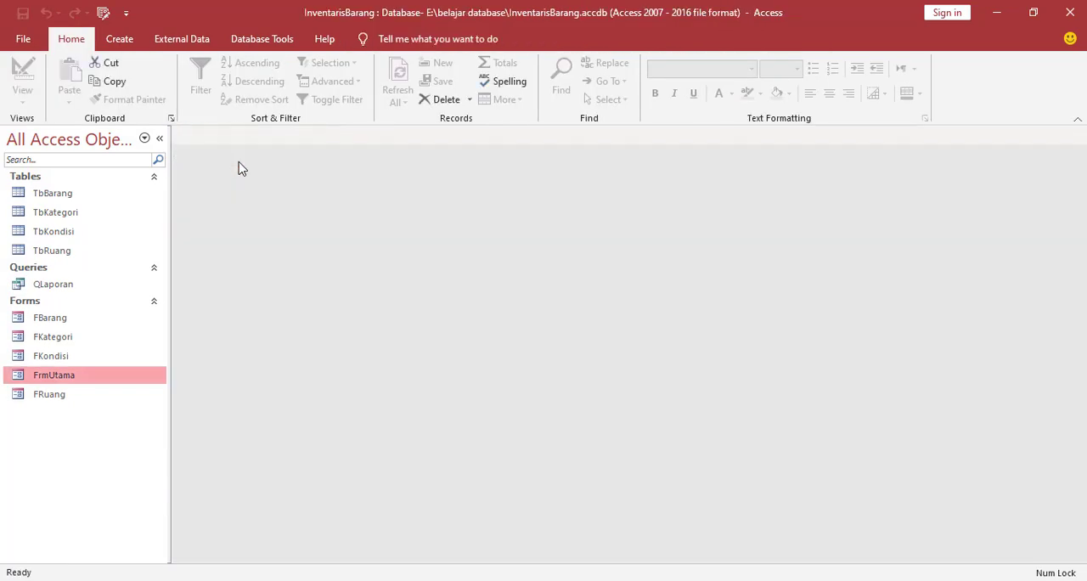
Open the QLaporan query and autofit its NilaiPerAset, Kategori, NamaBarang, NamaRuangan and Kondisi columns
{"action": "double_click", "coordinate": [55, 289]}
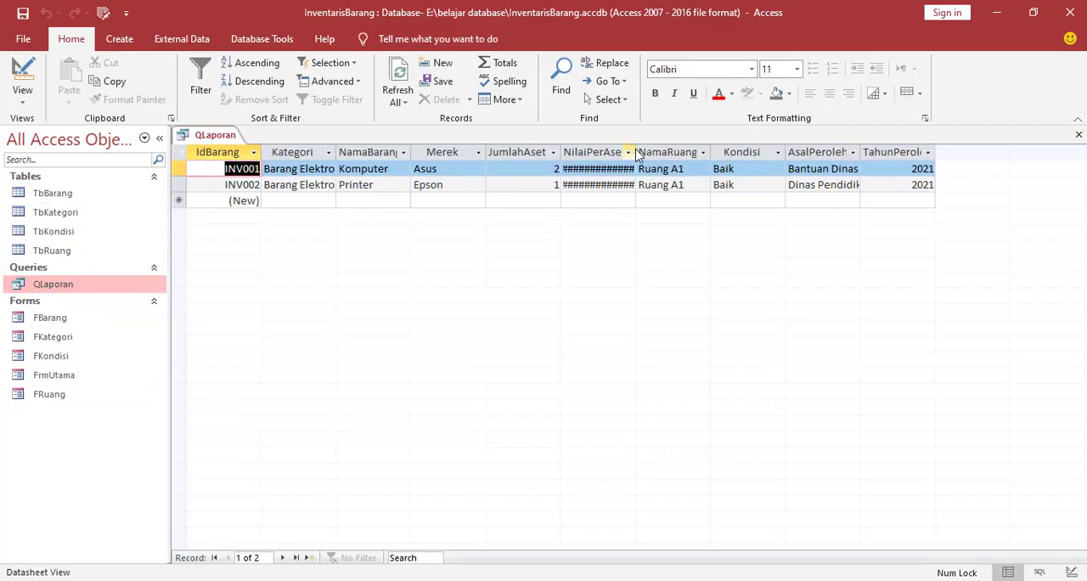
{"action": "double_click", "coordinate": [636, 153]}
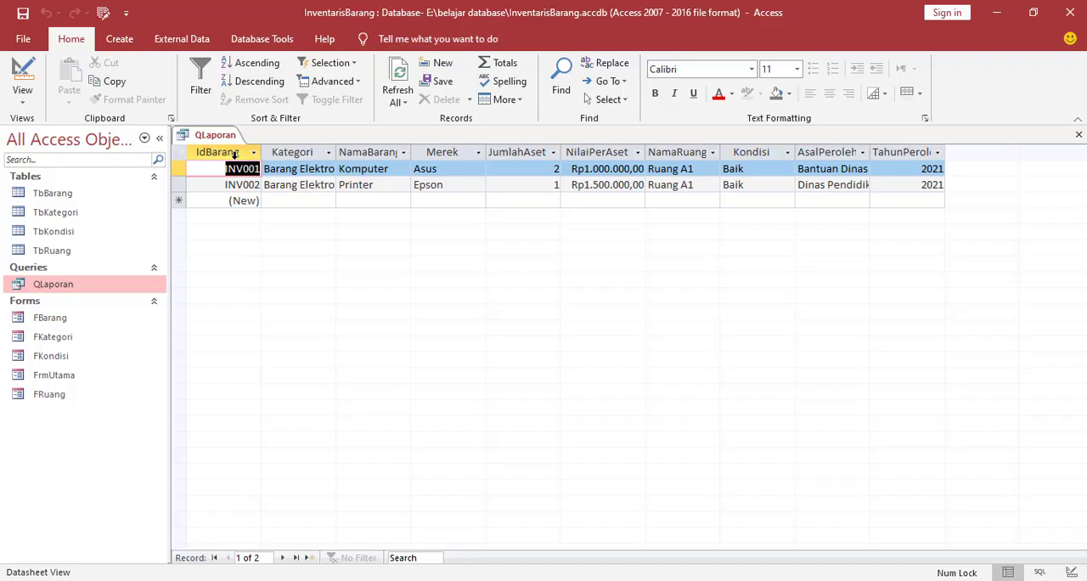
{"action": "double_click", "coordinate": [336, 153]}
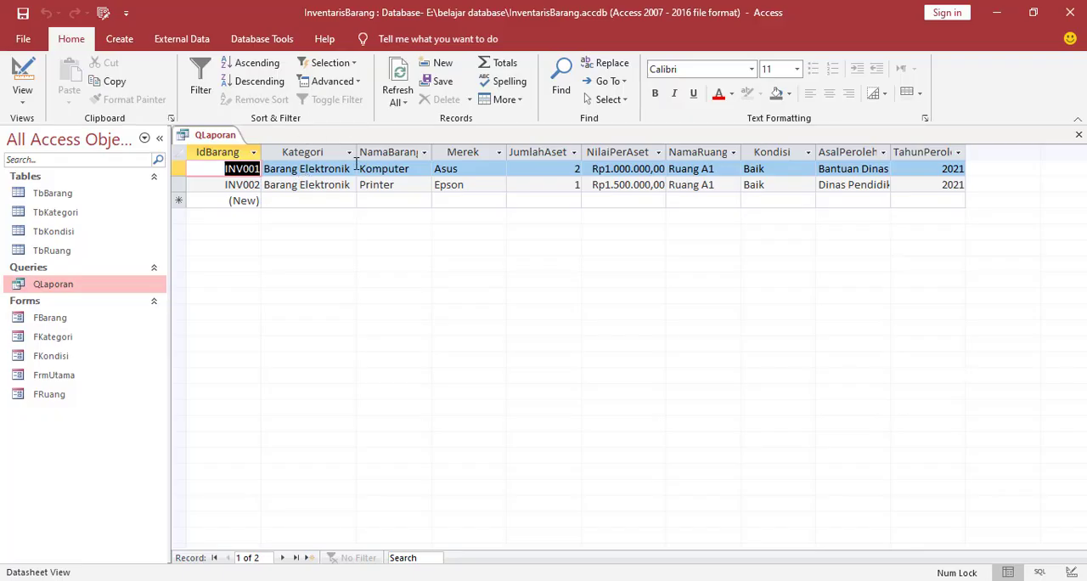
{"action": "double_click", "coordinate": [436, 152]}
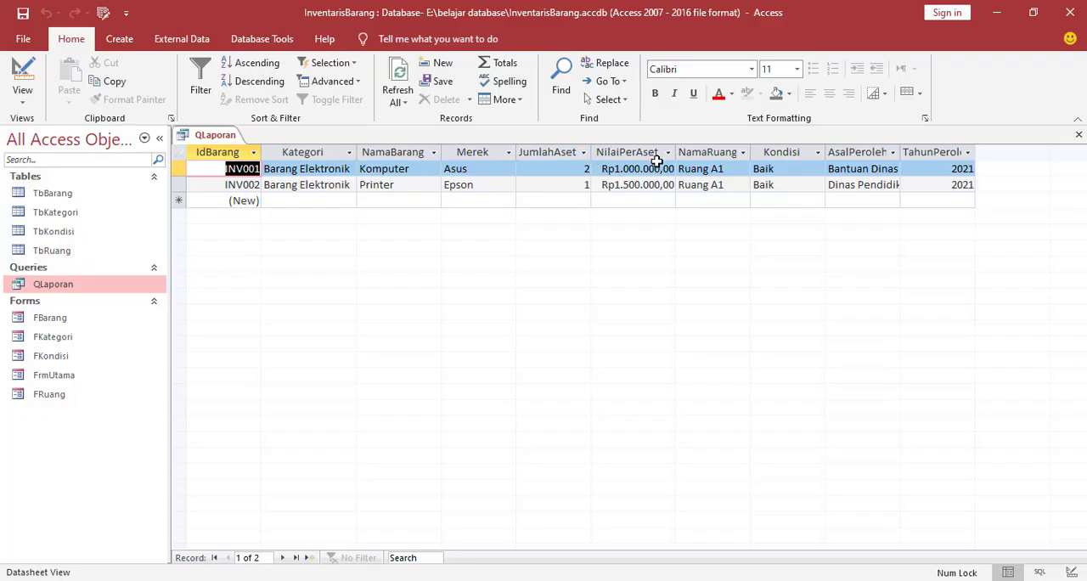
{"action": "double_click", "coordinate": [752, 153]}
{"action": "double_click", "coordinate": [844, 152]}
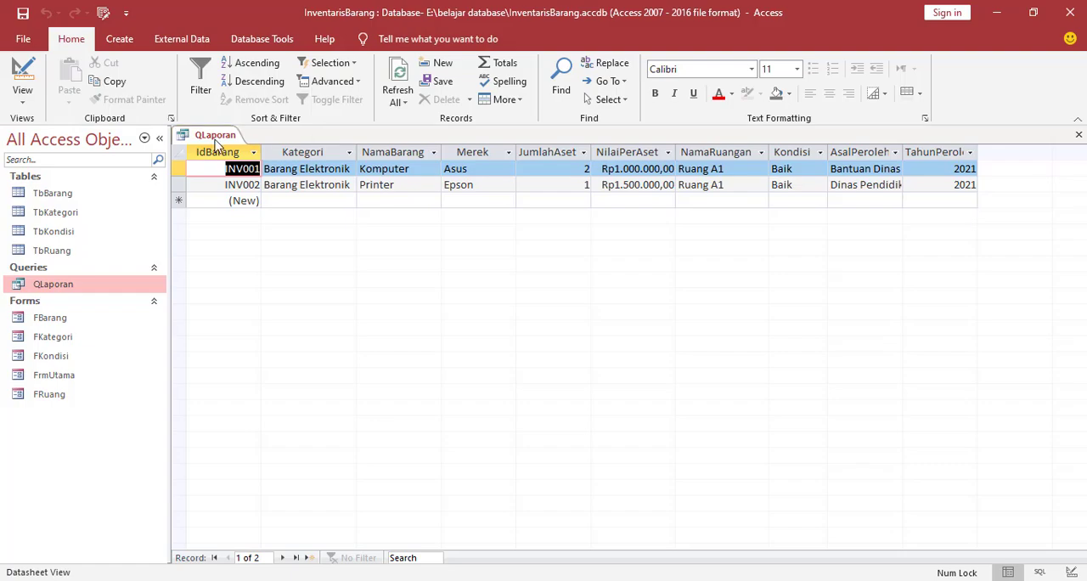
Close the QLaporan query and save its layout changes
{"action": "right_click", "coordinate": [214, 136]}
{"action": "left_click", "coordinate": [243, 164]}
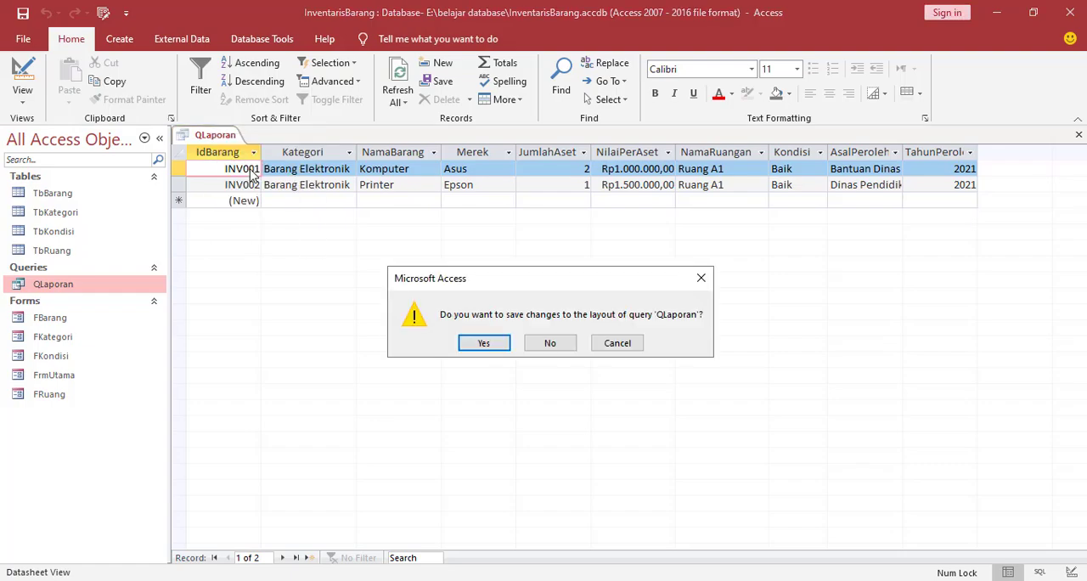
{"action": "left_click", "coordinate": [469, 347]}
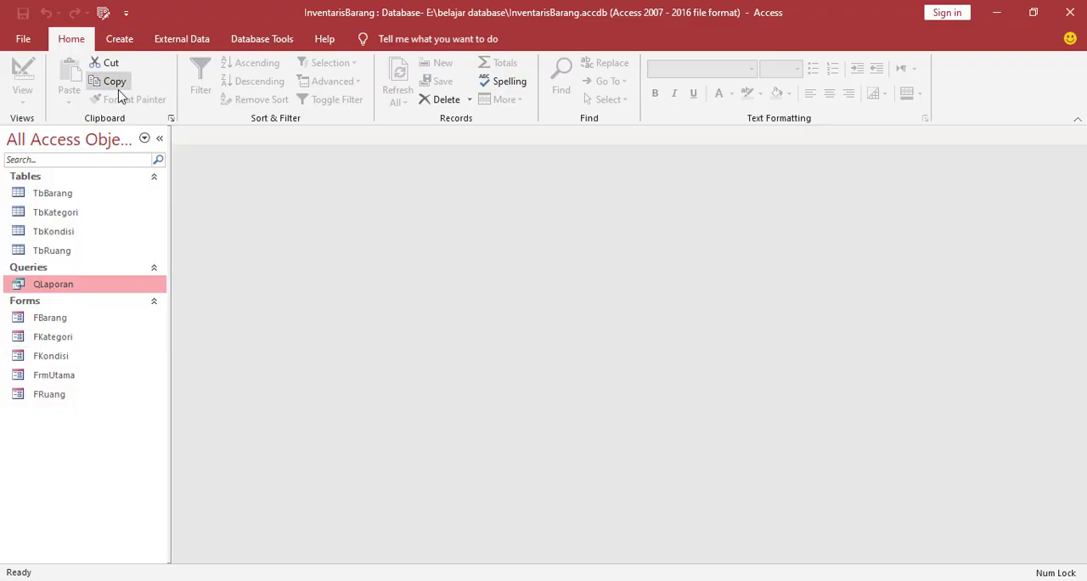
Create a basic report from the QLaporan query and switch it to Design View
{"action": "left_click", "coordinate": [124, 47]}
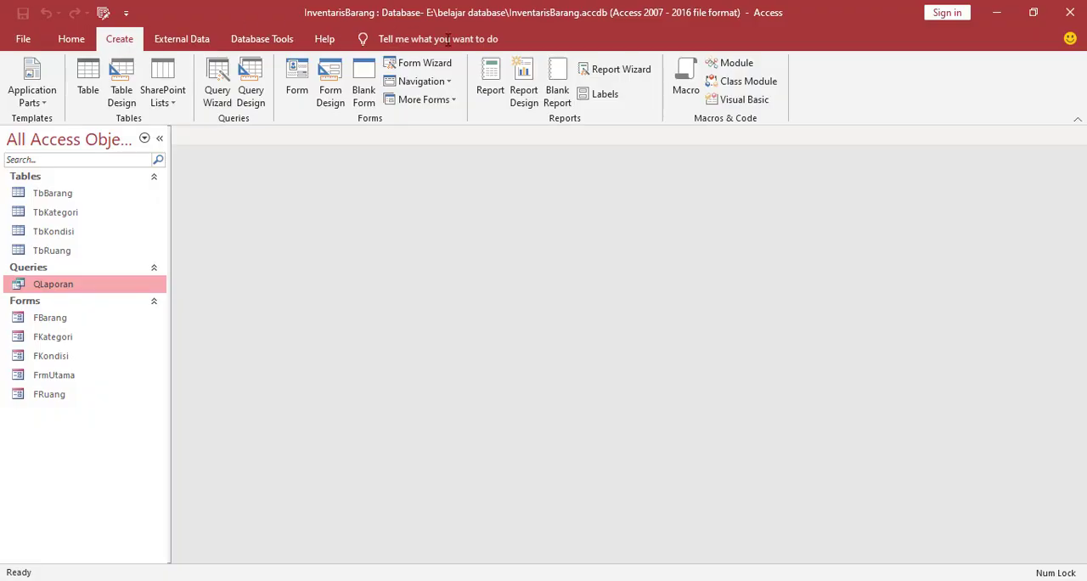
{"action": "left_click", "coordinate": [492, 91]}
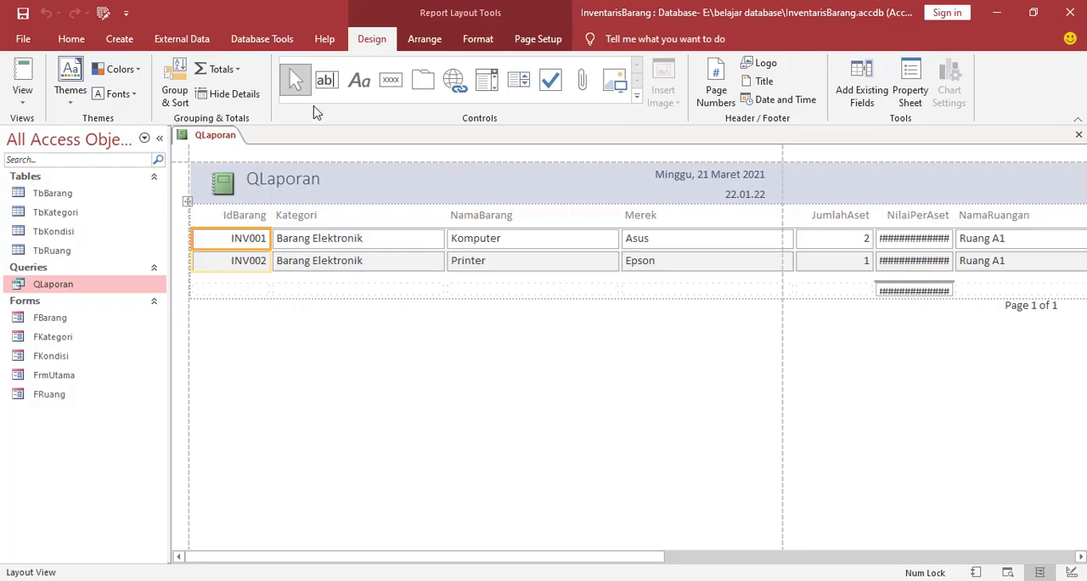
{"action": "right_click", "coordinate": [270, 333]}
{"action": "left_click", "coordinate": [308, 374]}
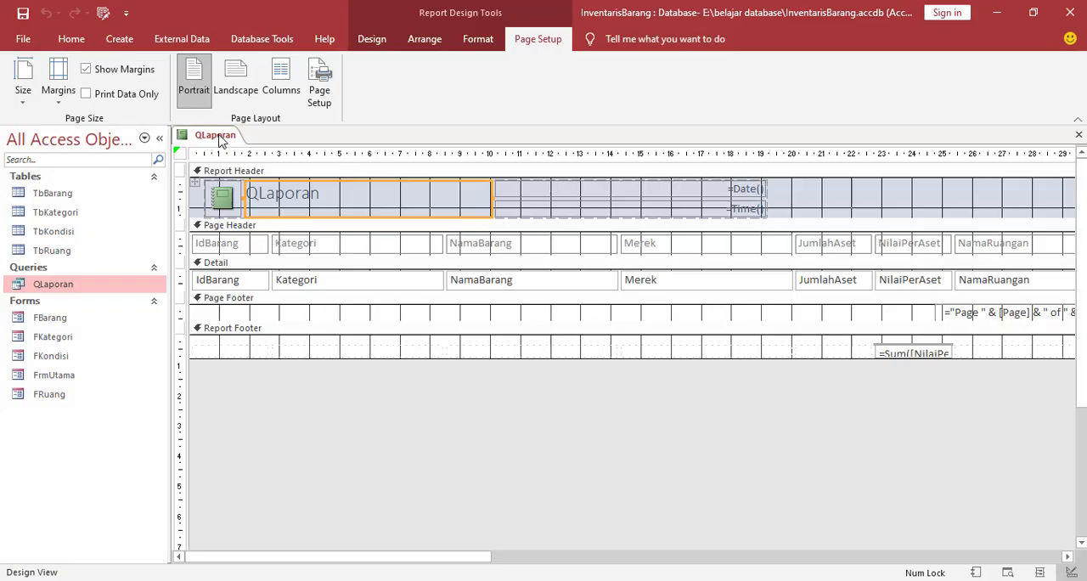
Set the report's page orientation to Landscape
{"action": "left_click", "coordinate": [318, 92]}
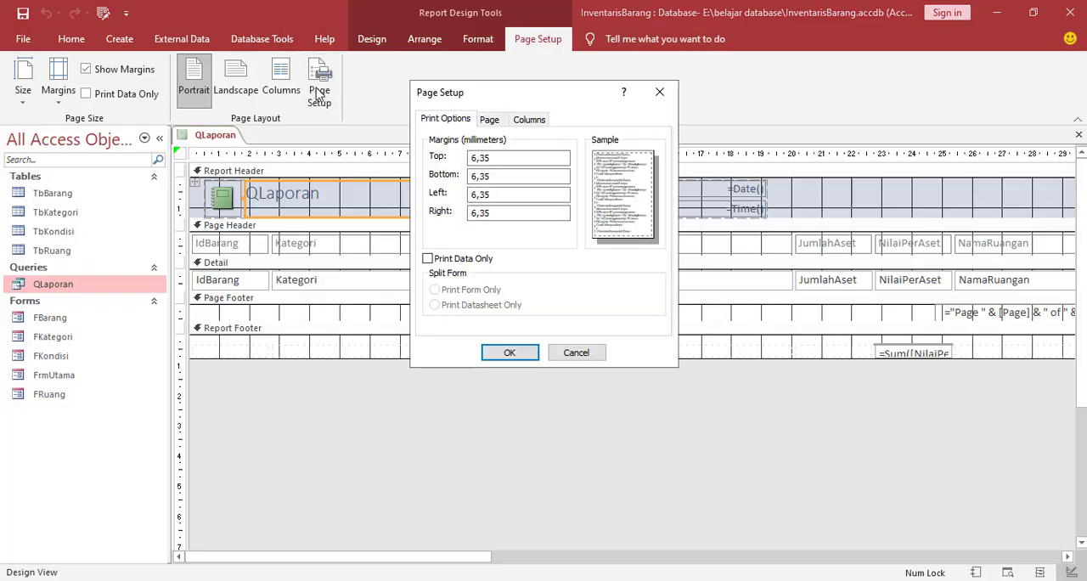
{"action": "left_click", "coordinate": [502, 124]}
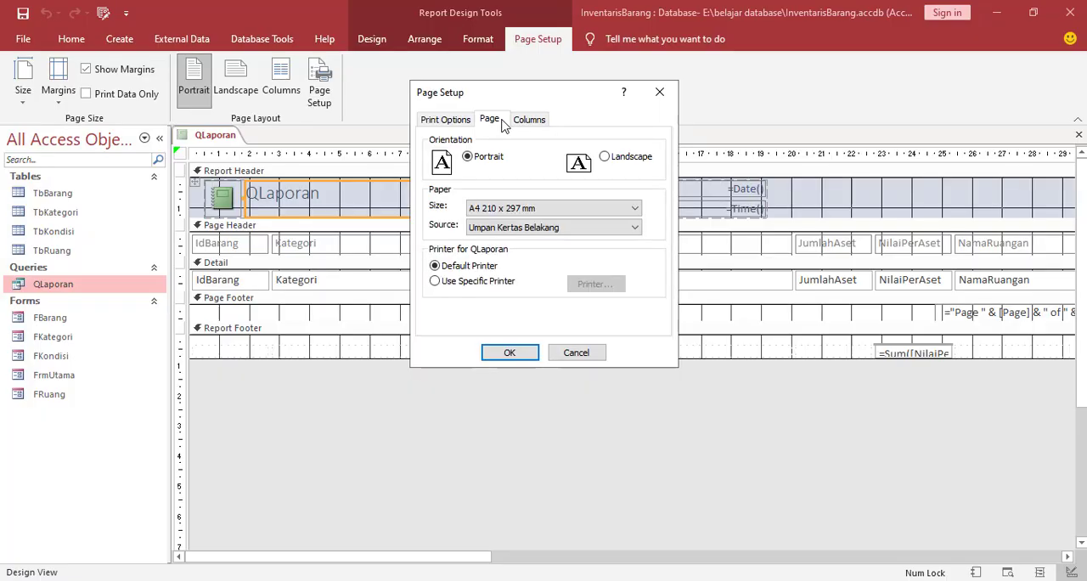
{"action": "left_click", "coordinate": [528, 357]}
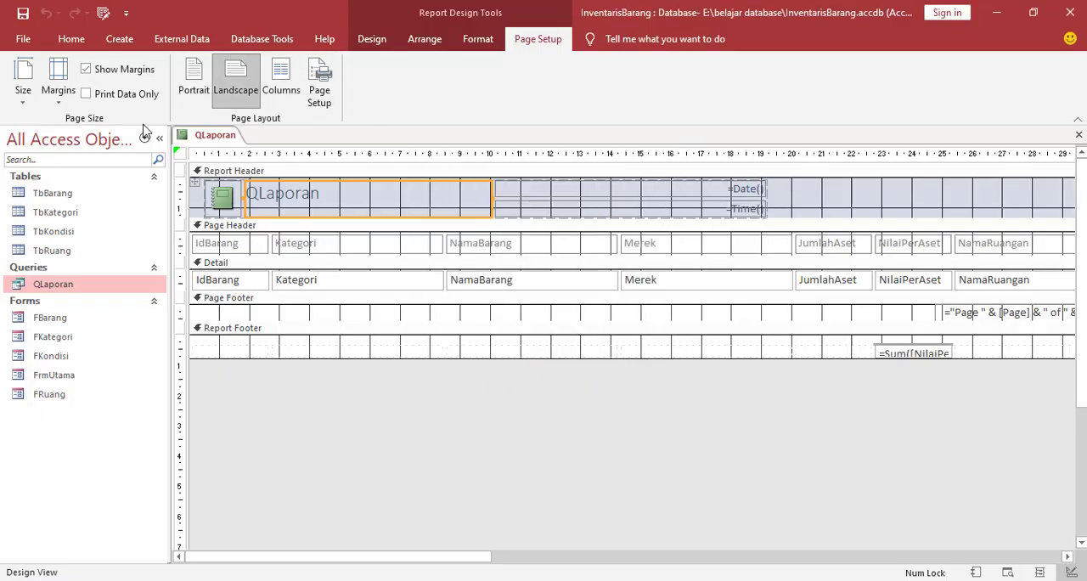
Show the report in Report View and check its column layout and the NilaiPerAset values
{"action": "right_click", "coordinate": [213, 138]}
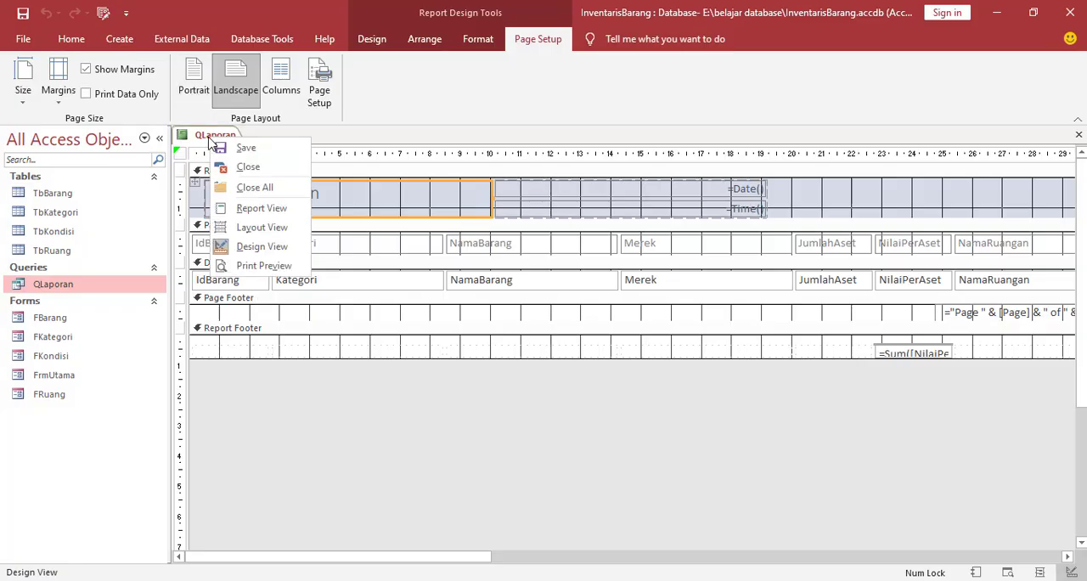
{"action": "left_click", "coordinate": [239, 212]}
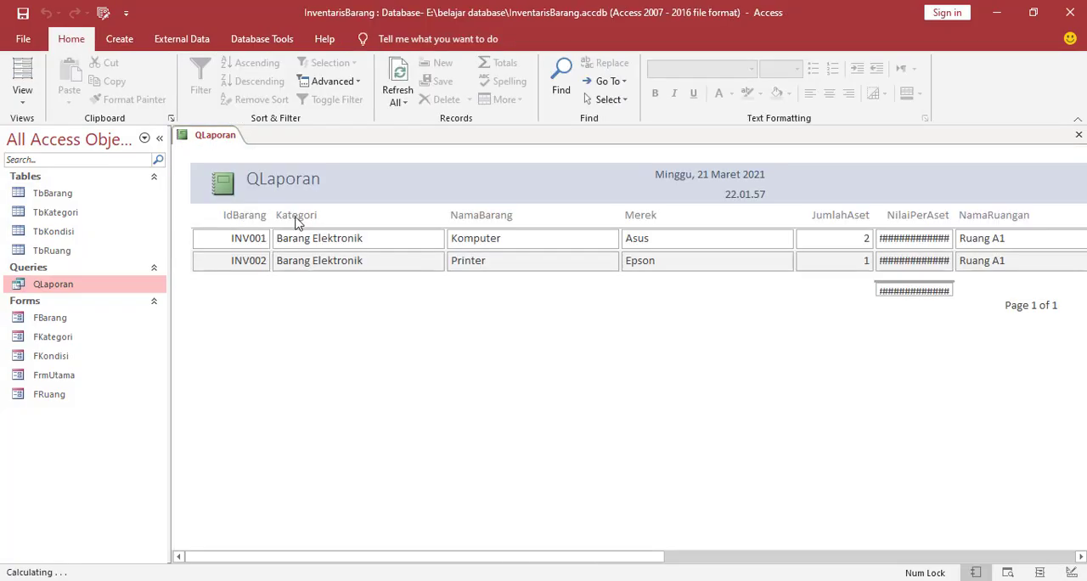
{"action": "left_click_drag", "start_coordinate": [445, 563], "coordinate": [432, 538]}
{"action": "left_click", "coordinate": [931, 236]}
In Layout View, widen the NilaiPerAset column and increase the height of its total box so the amounts fit
{"action": "right_click", "coordinate": [228, 138]}
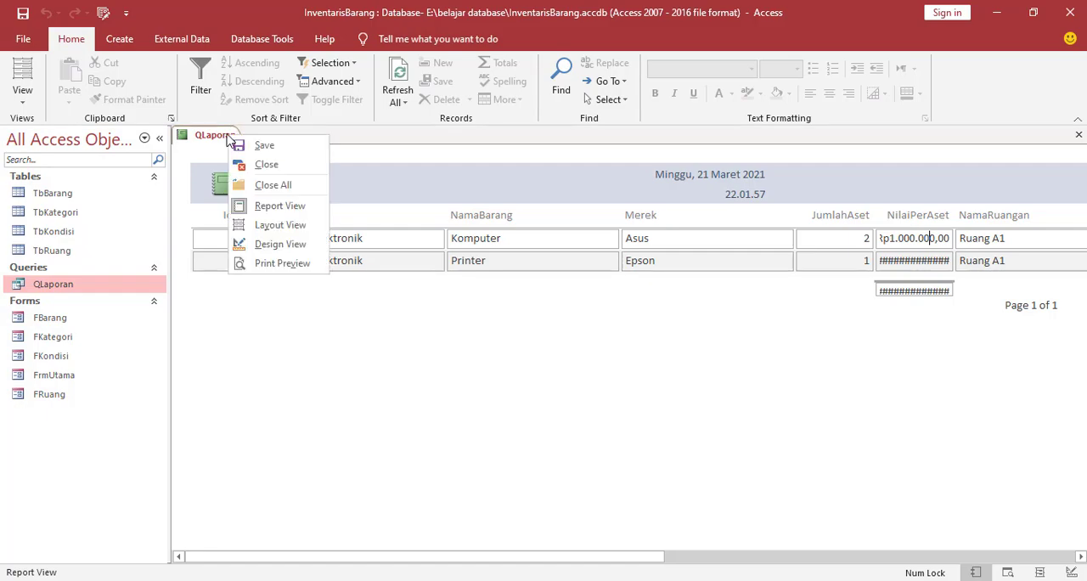
{"action": "left_click", "coordinate": [271, 226]}
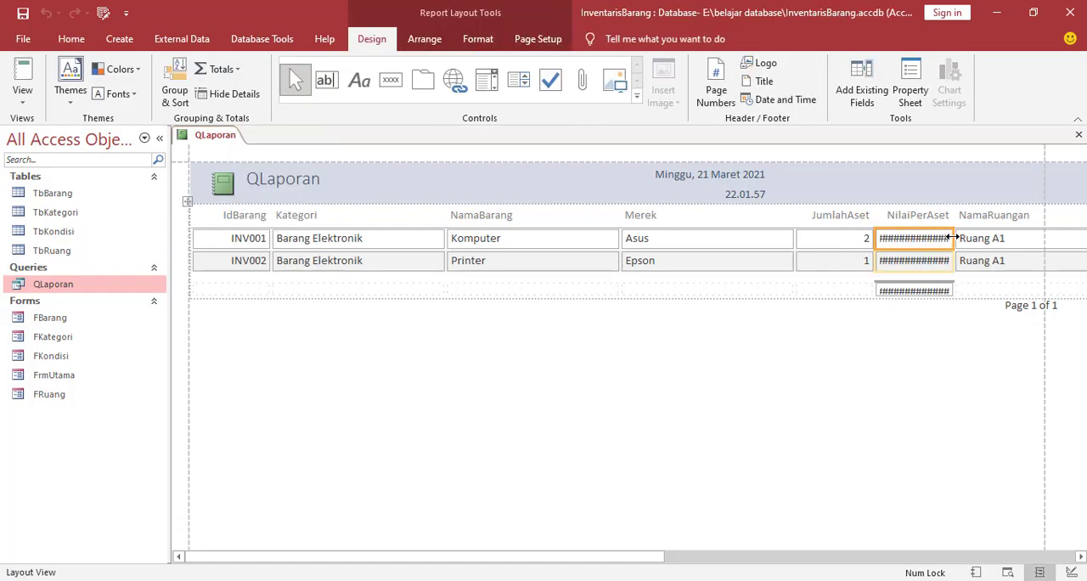
{"action": "left_click_drag", "start_coordinate": [952, 238], "coordinate": [977, 238]}
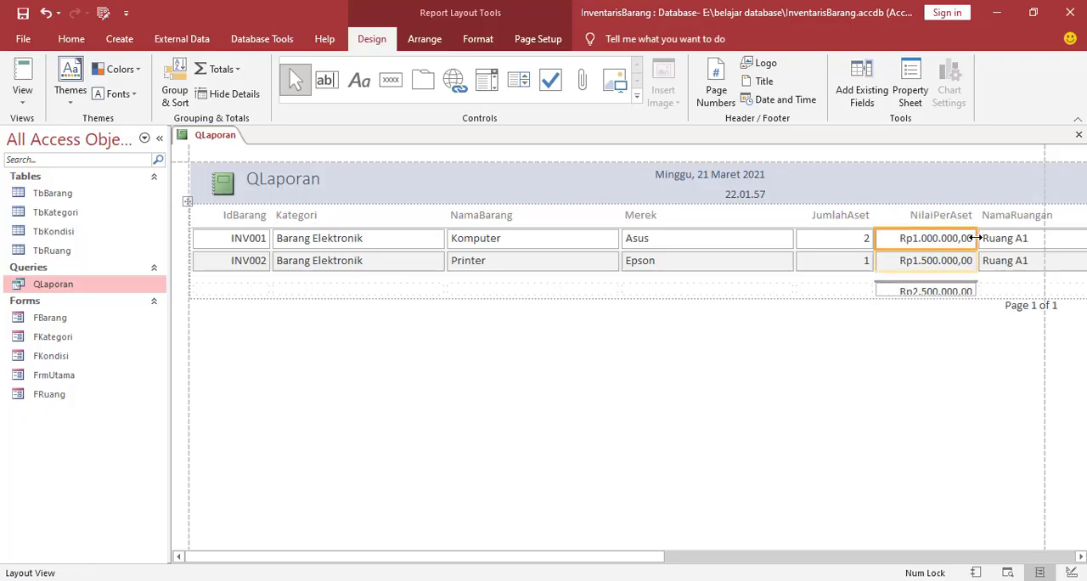
{"action": "left_click", "coordinate": [912, 292]}
{"action": "left_click_drag", "start_coordinate": [923, 294], "coordinate": [924, 305]}
Narrow the NamaRuangan and Kondisi columns of the report to fit their contents
{"action": "left_click_drag", "start_coordinate": [650, 557], "coordinate": [847, 559]}
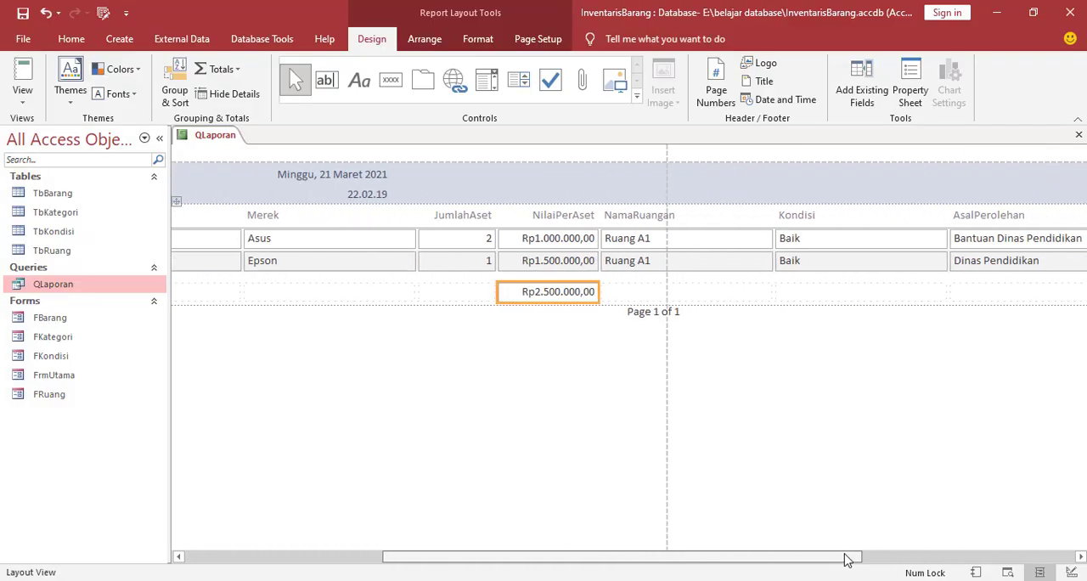
{"action": "left_click", "coordinate": [734, 243]}
{"action": "left_click_drag", "start_coordinate": [772, 238], "coordinate": [682, 228]}
{"action": "left_click", "coordinate": [735, 237]}
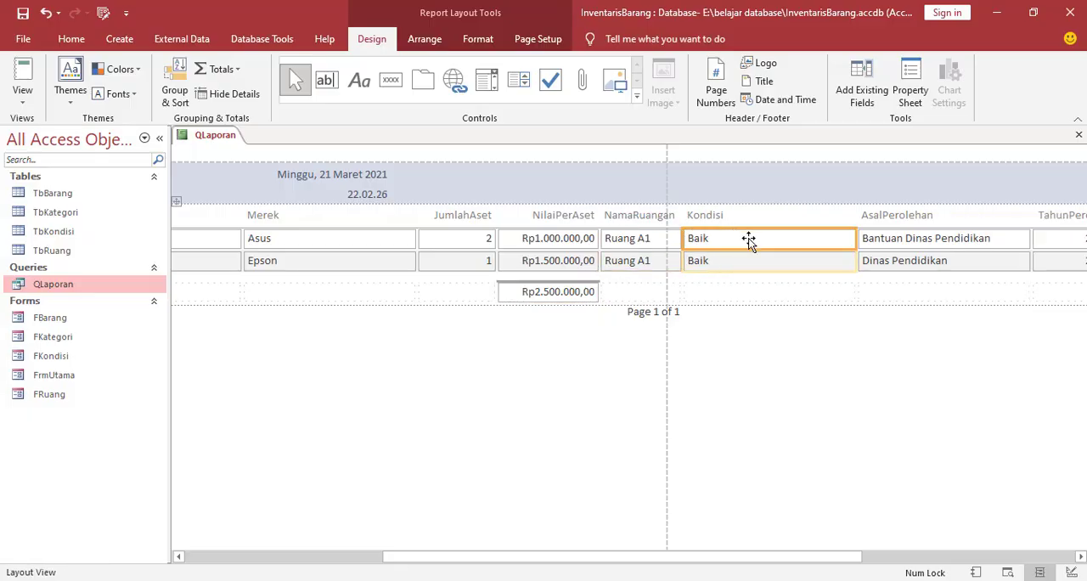
{"action": "left_click_drag", "start_coordinate": [857, 237], "coordinate": [749, 237]}
Narrow the TahunPerolehan column and shorten its header to Tahun
{"action": "left_click", "coordinate": [949, 240]}
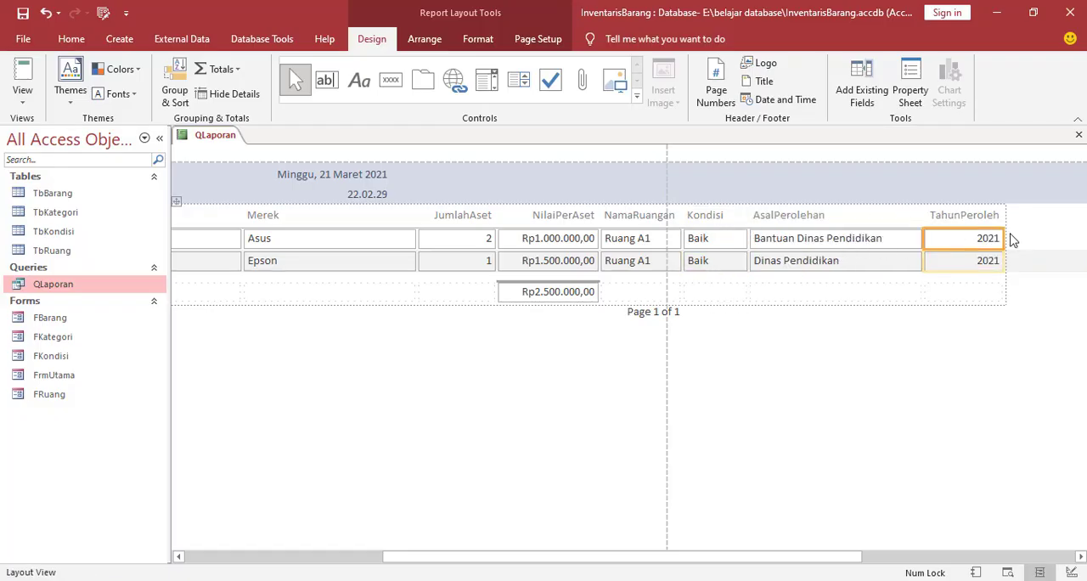
{"action": "mouse_move", "coordinate": [1004, 231]}
{"action": "left_mouse_down"}
{"action": "mouse_move", "coordinate": [964, 229]}
{"action": "mouse_move", "coordinate": [999, 215]}
{"action": "left_mouse_up"}
{"action": "left_click", "coordinate": [958, 216]}
{"action": "left_click", "coordinate": [956, 215]}
{"action": "key", "text": "BackSpace"}
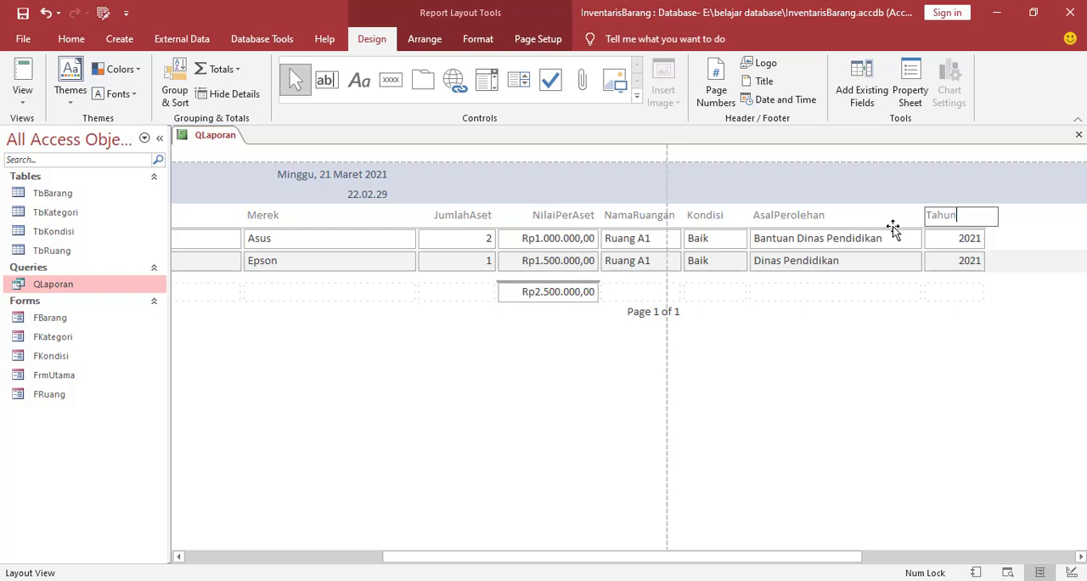
{"action": "left_click", "coordinate": [716, 217]}
Narrow the JumlahAset column and shorten its header to Jumlah
{"action": "left_click", "coordinate": [465, 246]}
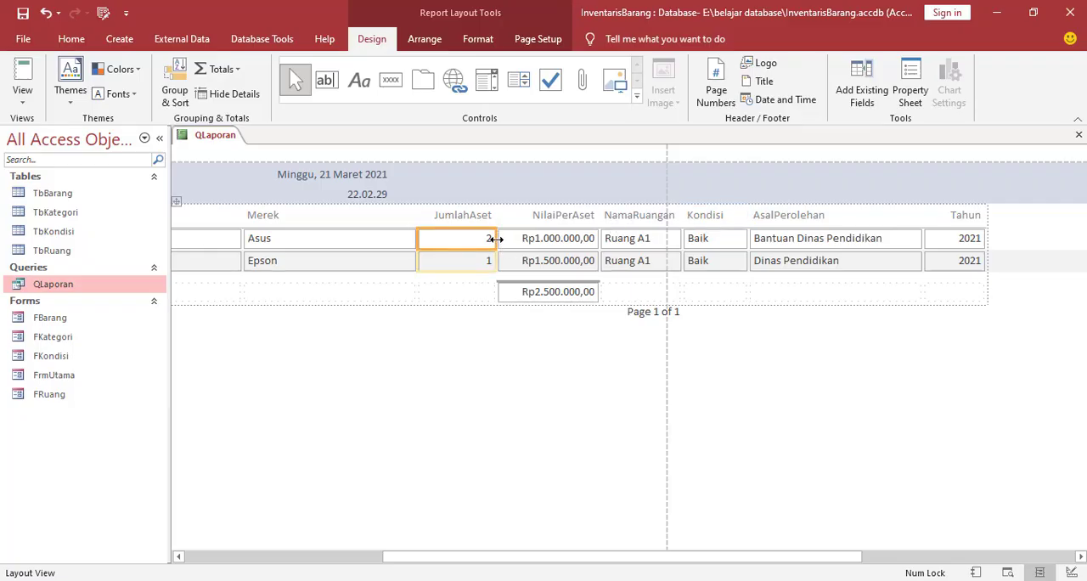
{"action": "left_click_drag", "start_coordinate": [495, 239], "coordinate": [489, 216]}
{"action": "left_click", "coordinate": [439, 215]}
{"action": "left_click", "coordinate": [439, 216]}
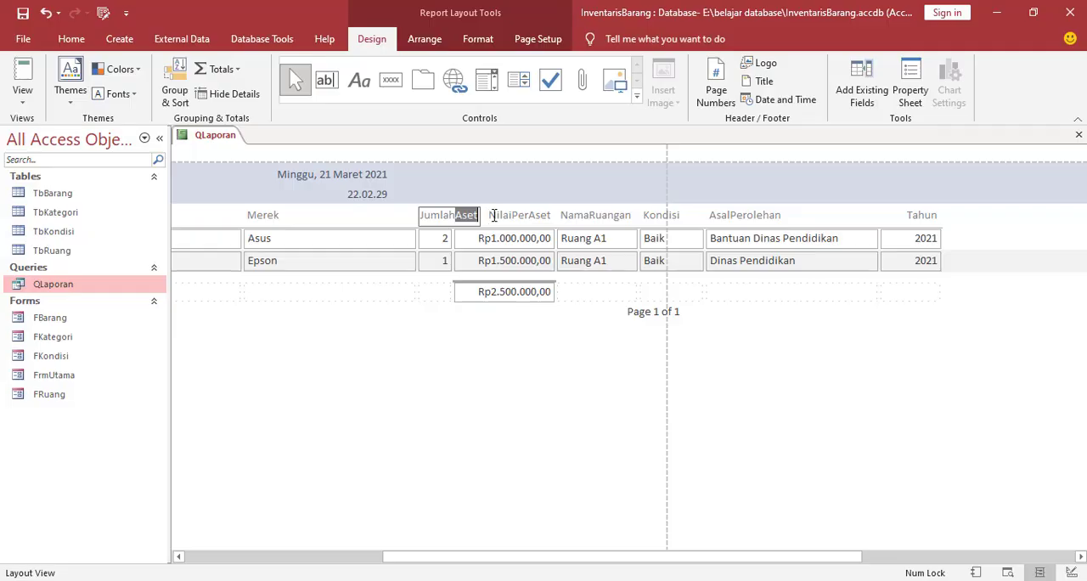
{"action": "key", "text": "BackSpace"}
{"action": "left_click", "coordinate": [361, 222]}
Narrow the Merek, NamaBarang and Kategori columns so more of the report fits the landscape page width
{"action": "left_click", "coordinate": [386, 244]}
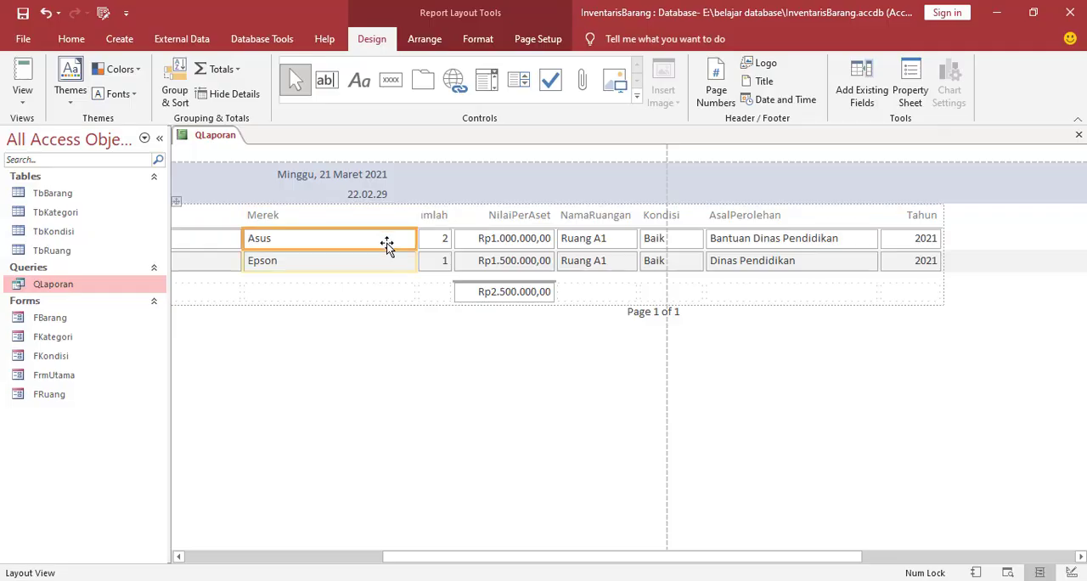
{"action": "left_click_drag", "start_coordinate": [415, 238], "coordinate": [344, 238]}
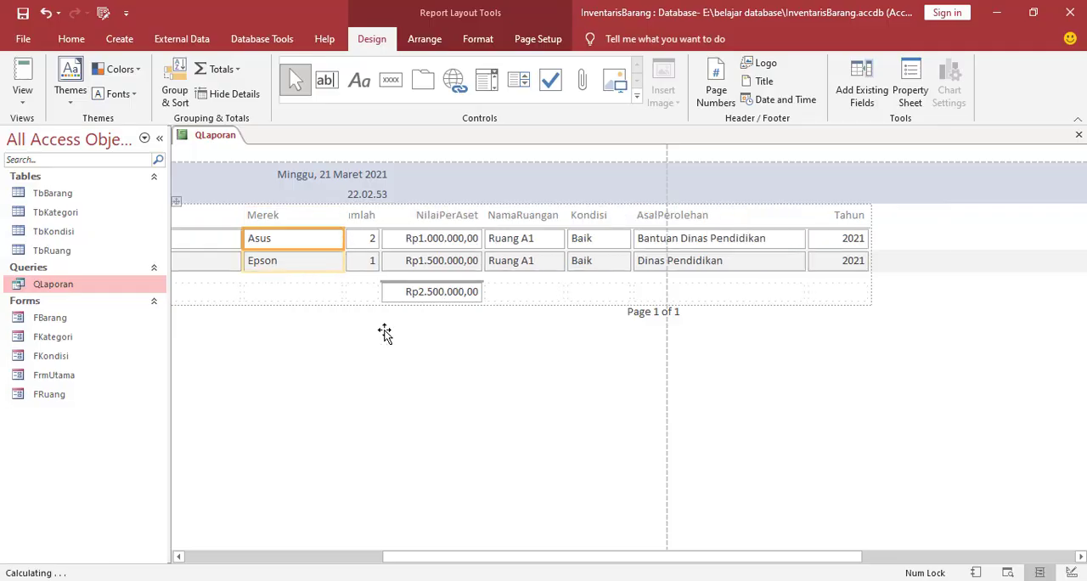
{"action": "left_click_drag", "start_coordinate": [522, 562], "coordinate": [351, 549]}
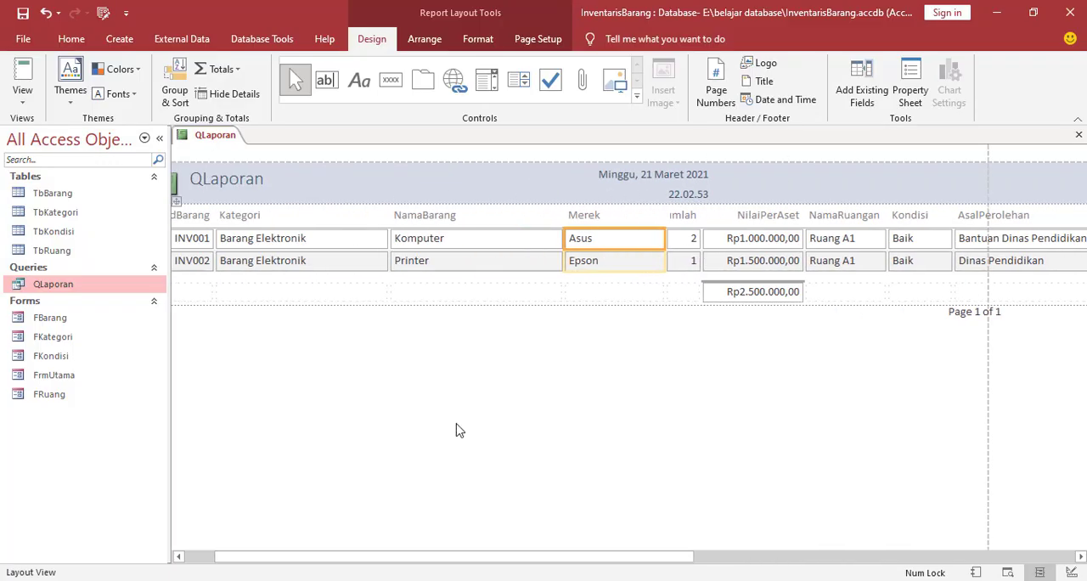
{"action": "left_click", "coordinate": [510, 241]}
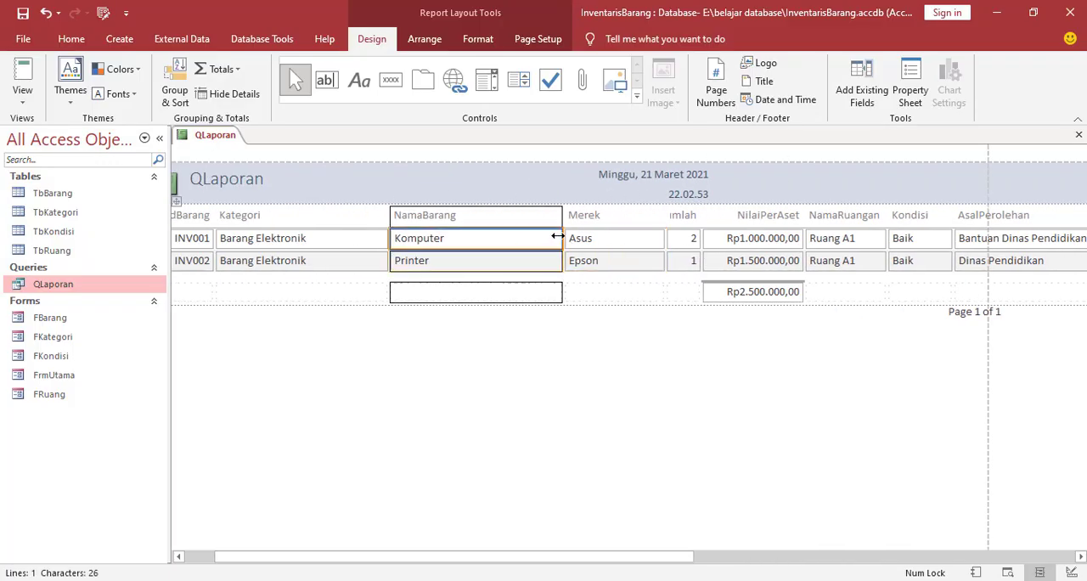
{"action": "left_click_drag", "start_coordinate": [558, 238], "coordinate": [500, 238]}
{"action": "left_click", "coordinate": [352, 247]}
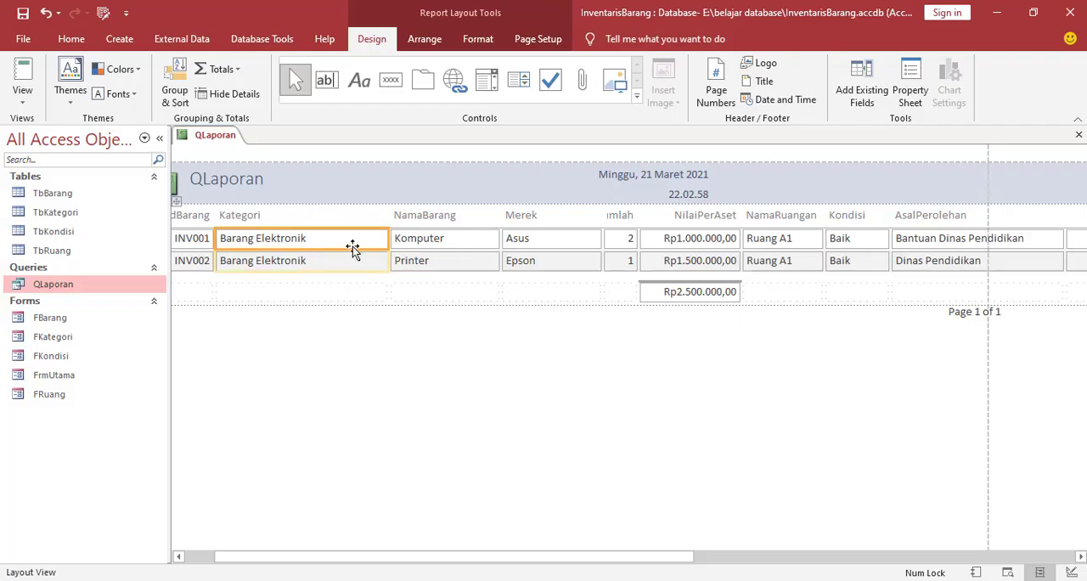
{"action": "left_click_drag", "start_coordinate": [393, 243], "coordinate": [366, 242]}
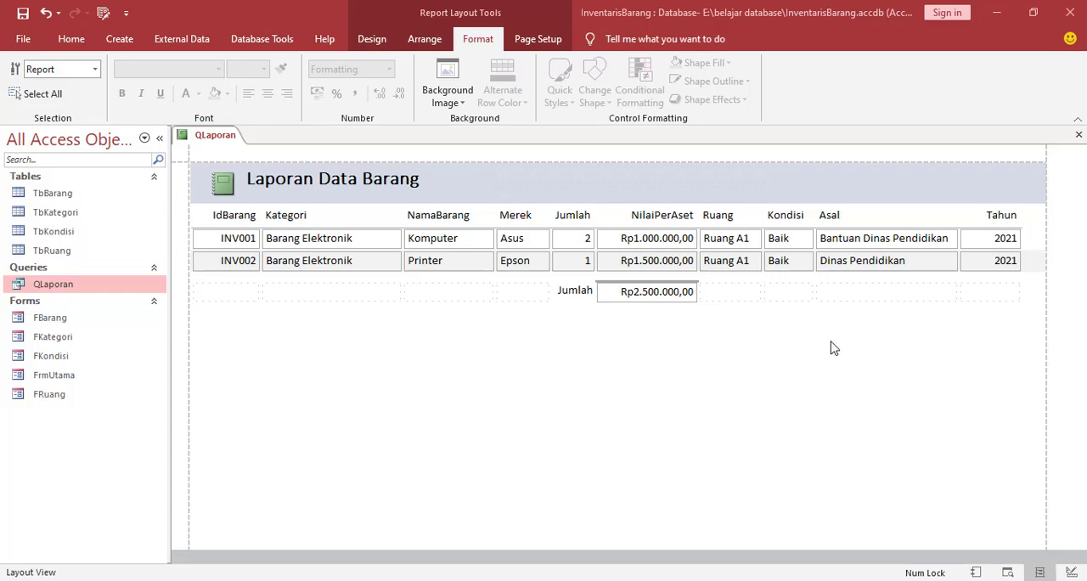
Switch the QLaporan report to Design View and set its Pop Up and Modal properties to Yes
{"action": "right_click", "coordinate": [227, 138]}
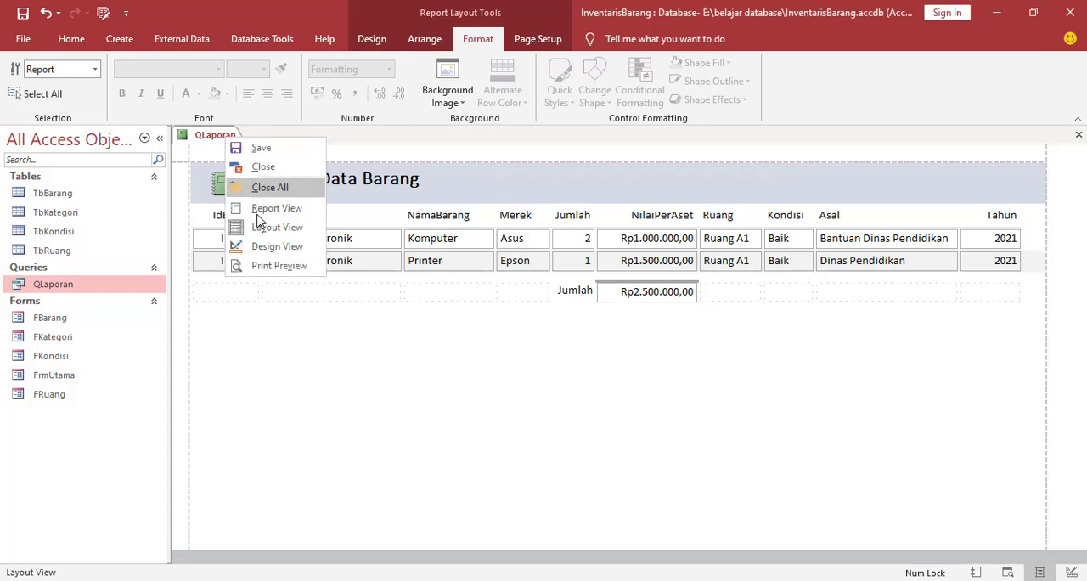
{"action": "left_click", "coordinate": [277, 246]}
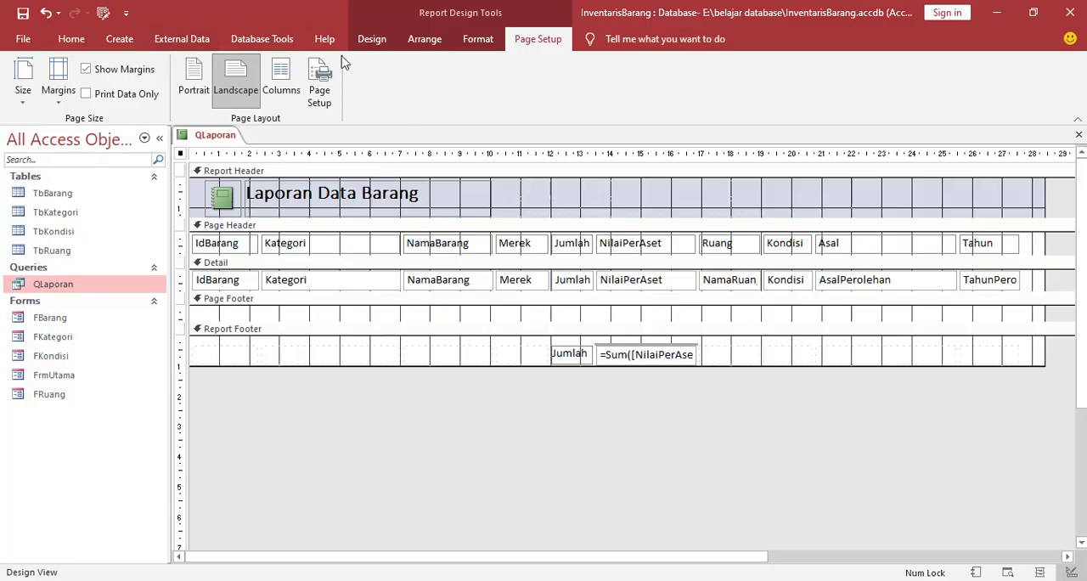
{"action": "left_click", "coordinate": [370, 42]}
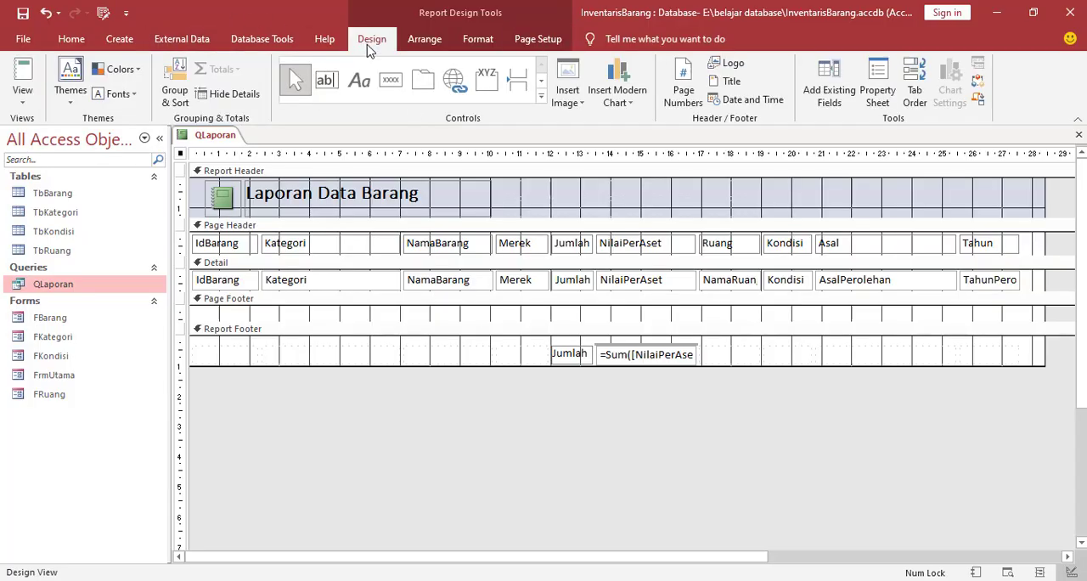
{"action": "left_click", "coordinate": [875, 92]}
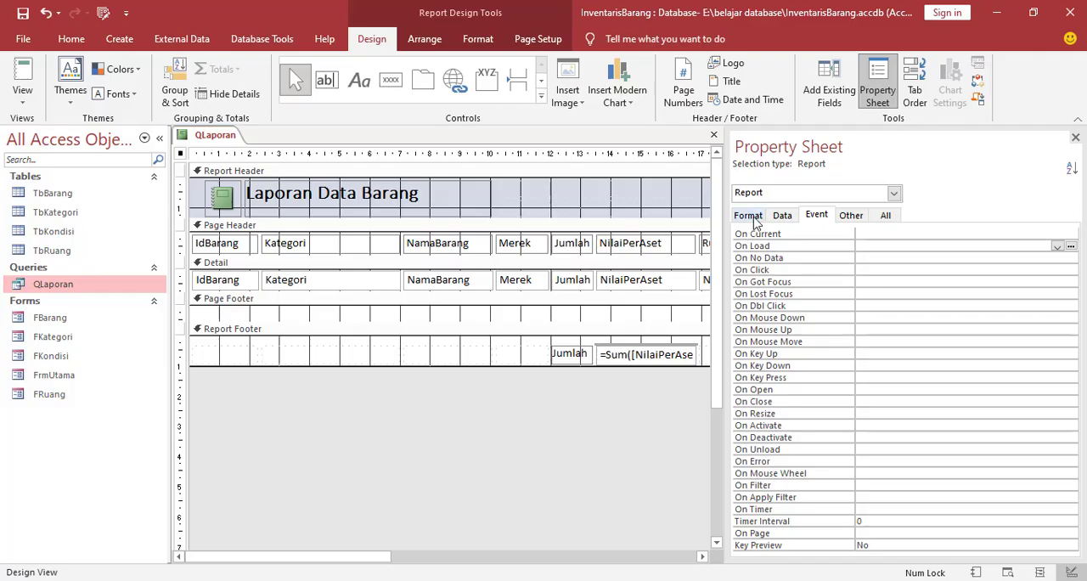
{"action": "left_click", "coordinate": [856, 217]}
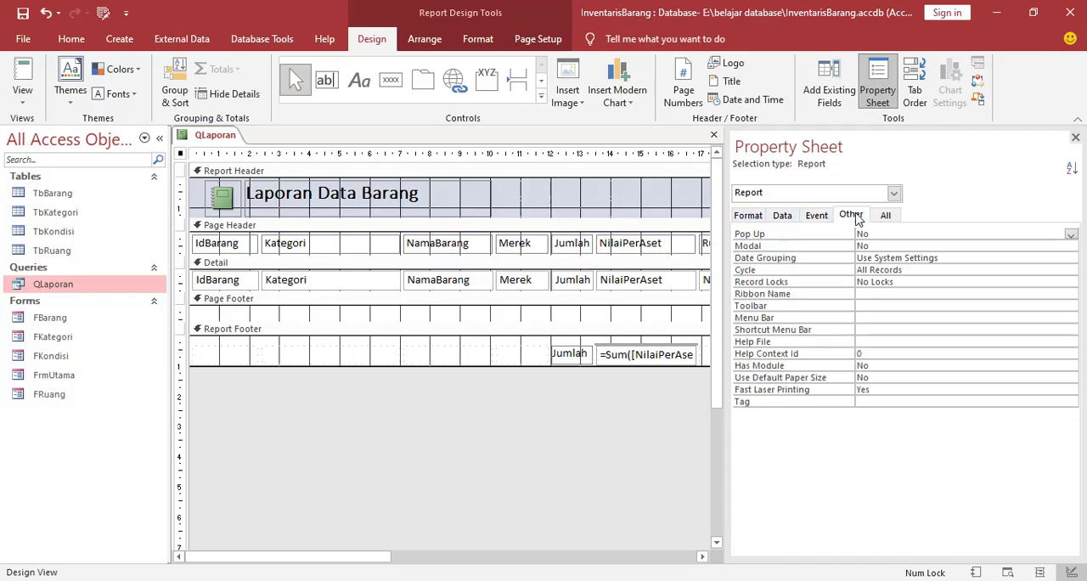
{"action": "left_click", "coordinate": [1072, 235]}
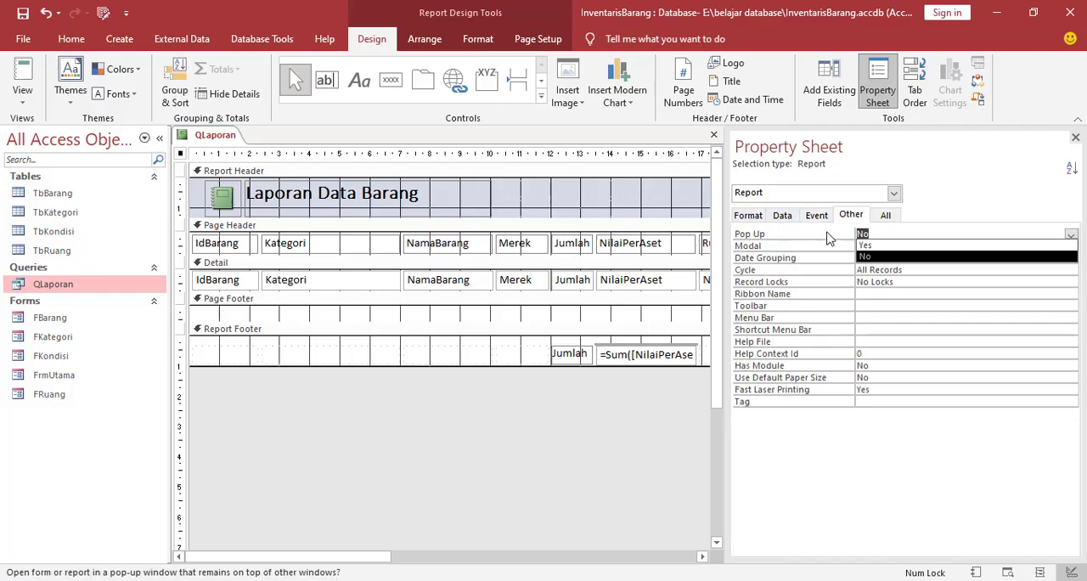
{"action": "left_click", "coordinate": [875, 246]}
{"action": "left_click", "coordinate": [877, 247]}
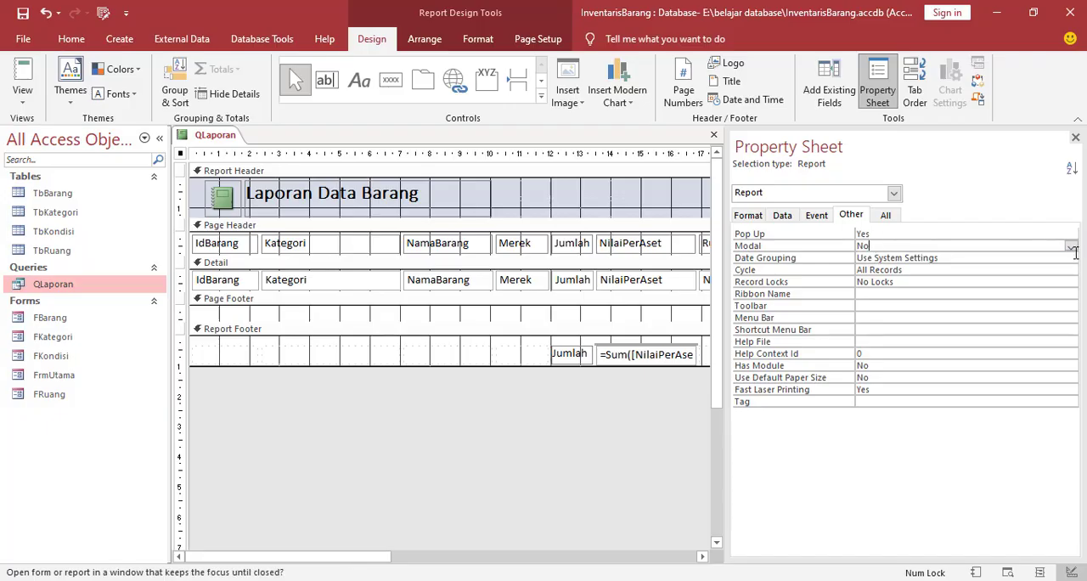
{"action": "left_click", "coordinate": [1069, 246]}
{"action": "left_click", "coordinate": [905, 257]}
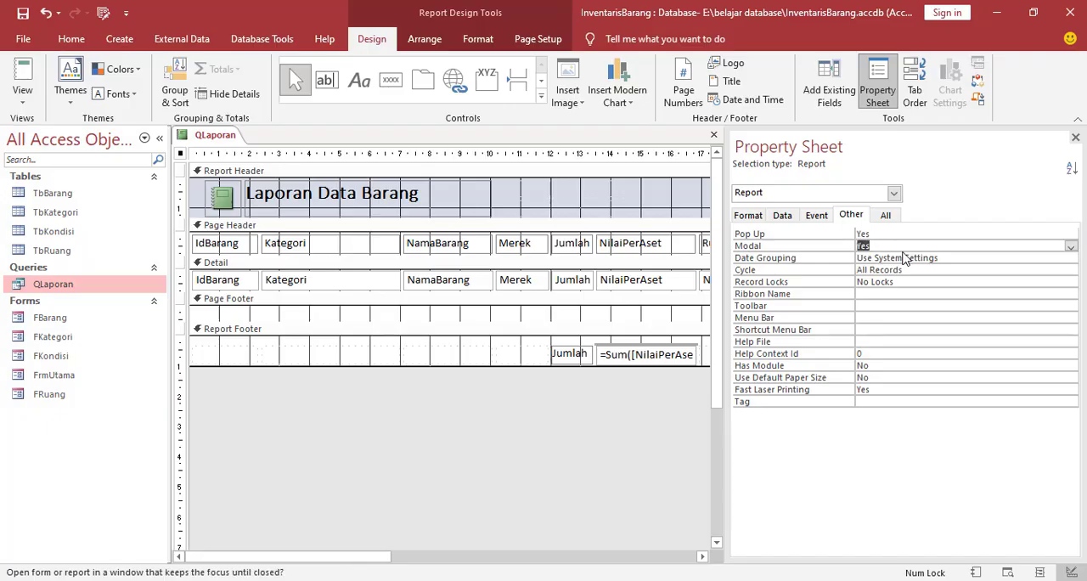
Set the report's Auto Center property to Yes
{"action": "left_click", "coordinate": [755, 216]}
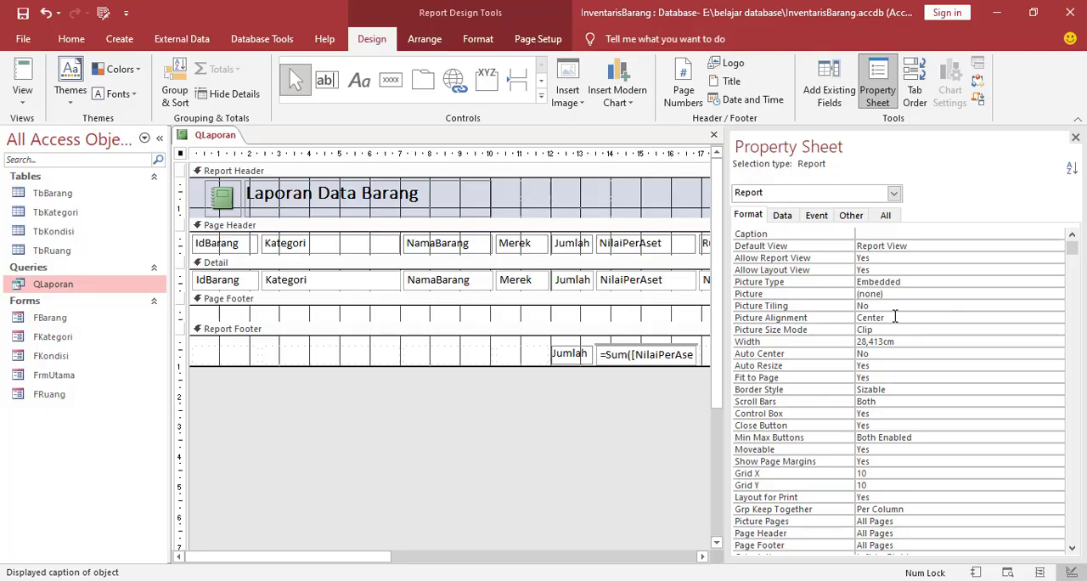
{"action": "left_click", "coordinate": [981, 356]}
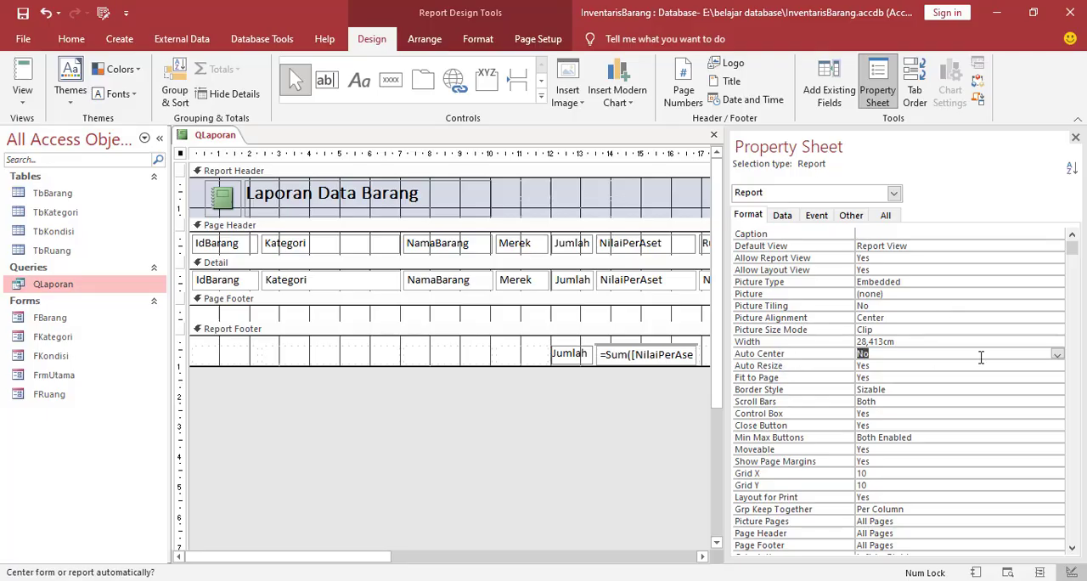
{"action": "left_click", "coordinate": [1058, 354]}
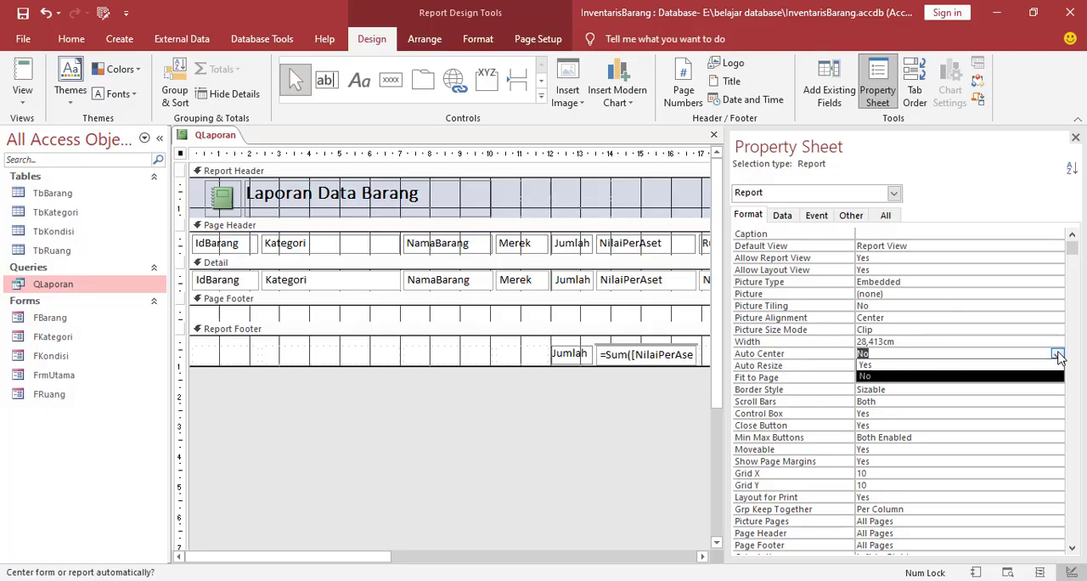
{"action": "left_click", "coordinate": [890, 366]}
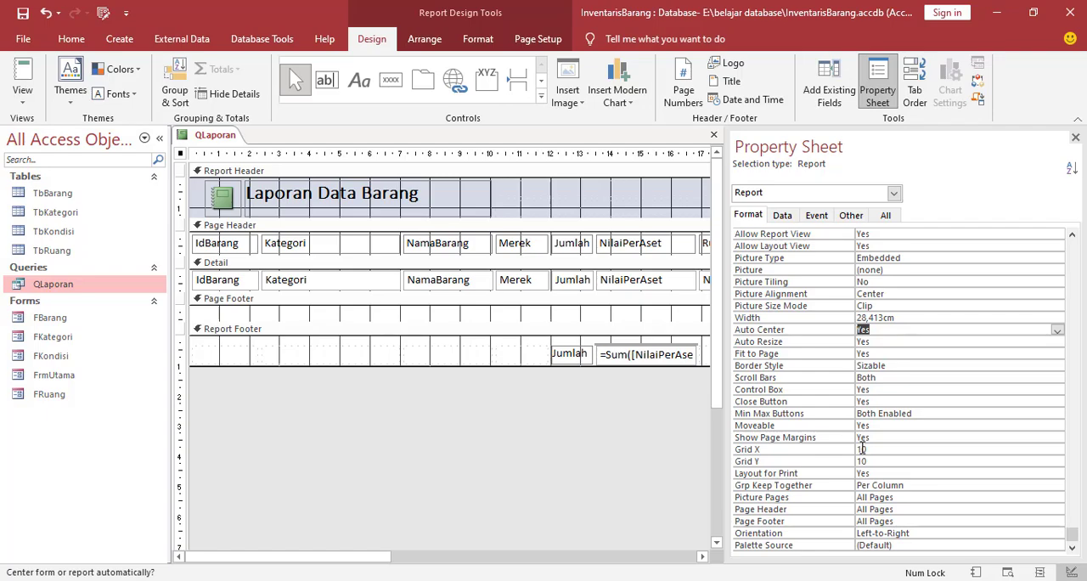
Create an embedded macro for the report's On Load event containing the MaximizeWindow action
{"action": "left_click", "coordinate": [818, 218]}
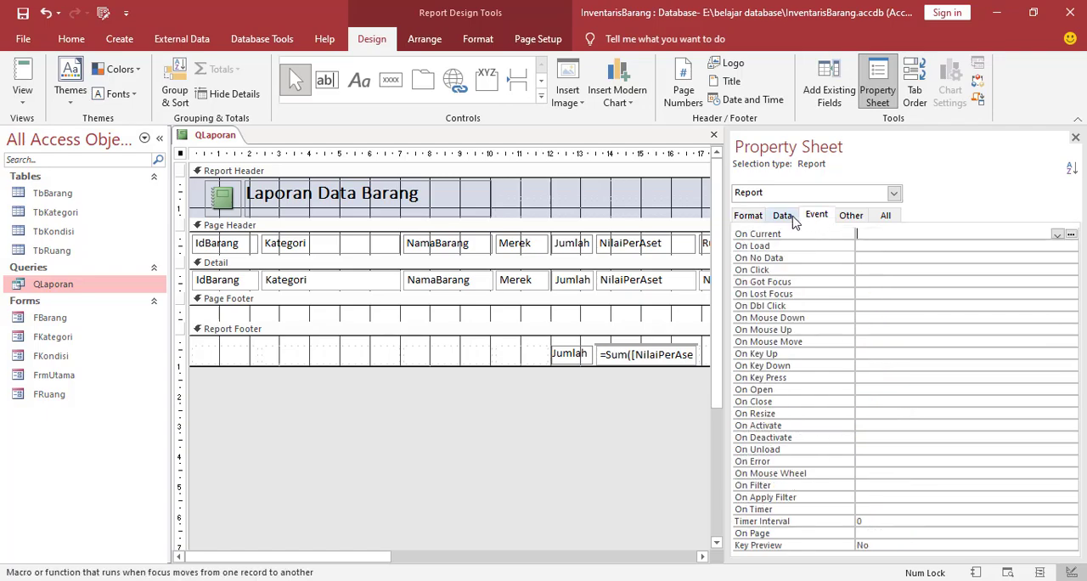
{"action": "left_click", "coordinate": [758, 247]}
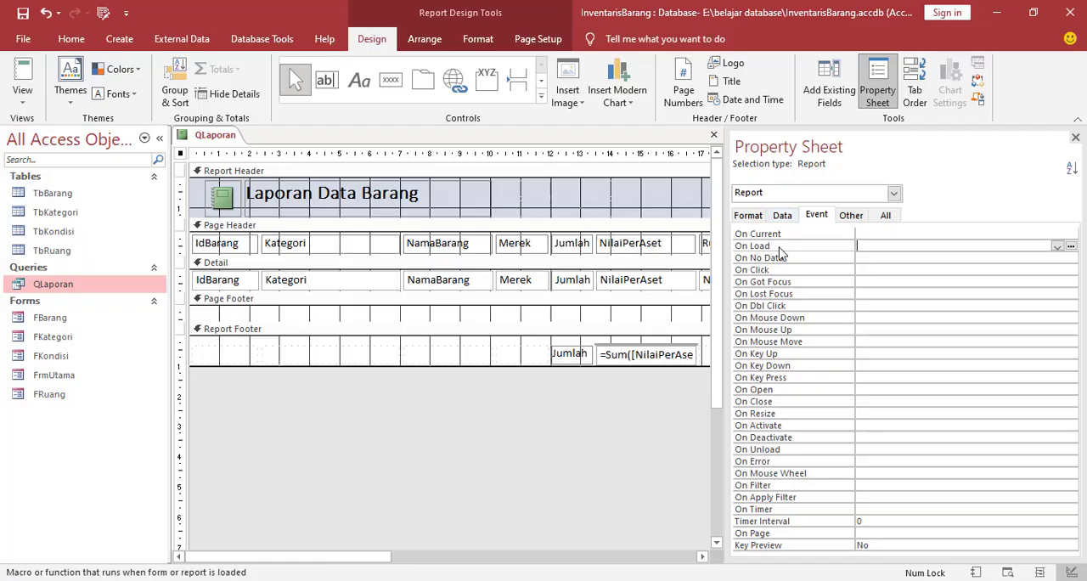
{"action": "left_click", "coordinate": [1071, 247]}
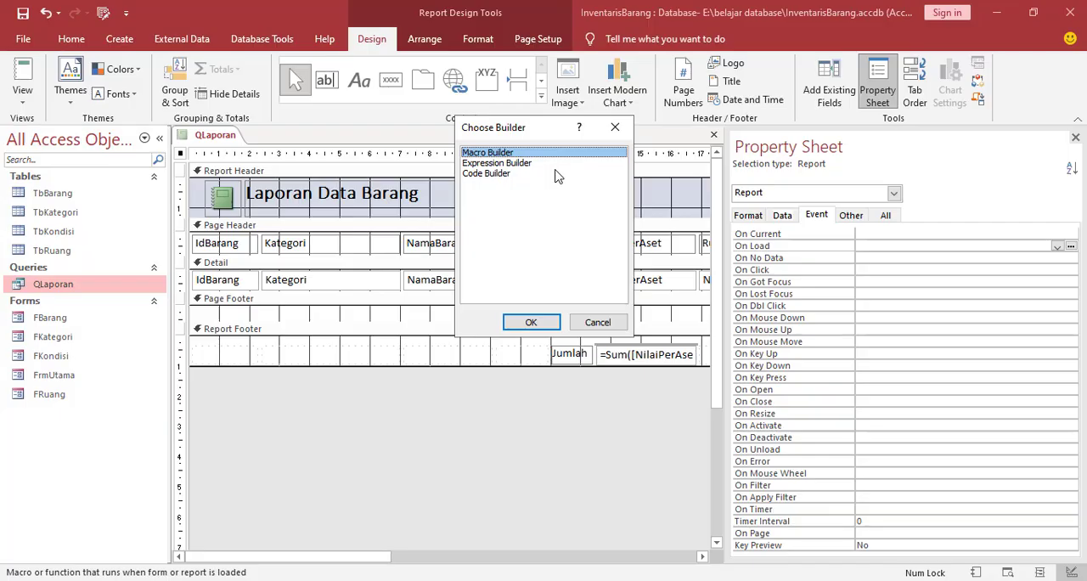
{"action": "left_click", "coordinate": [531, 322]}
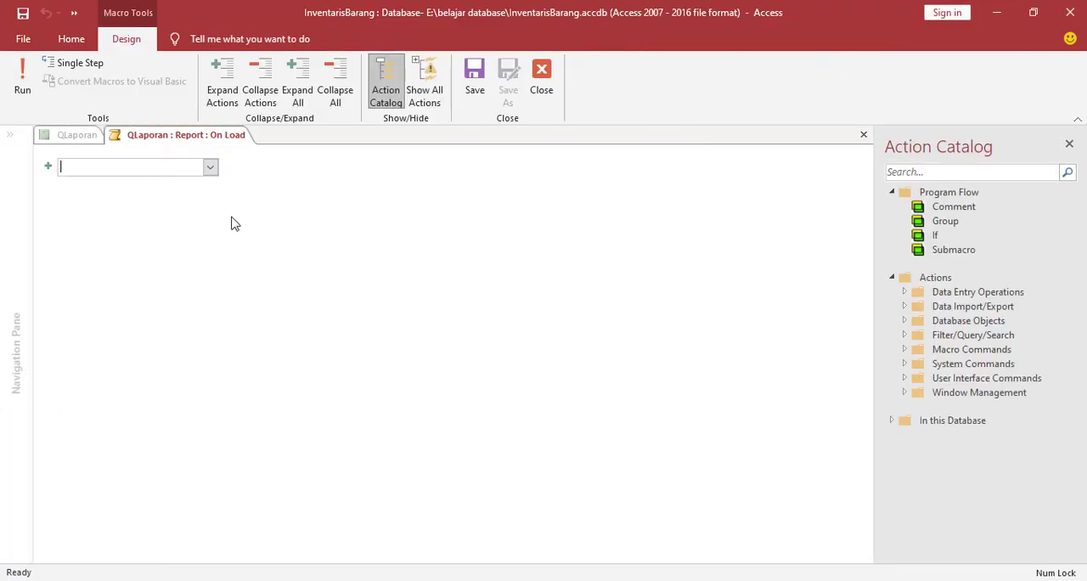
{"action": "type", "text": "Max"}
{"action": "key", "text": "Return"}
{"action": "left_click", "coordinate": [210, 186]}
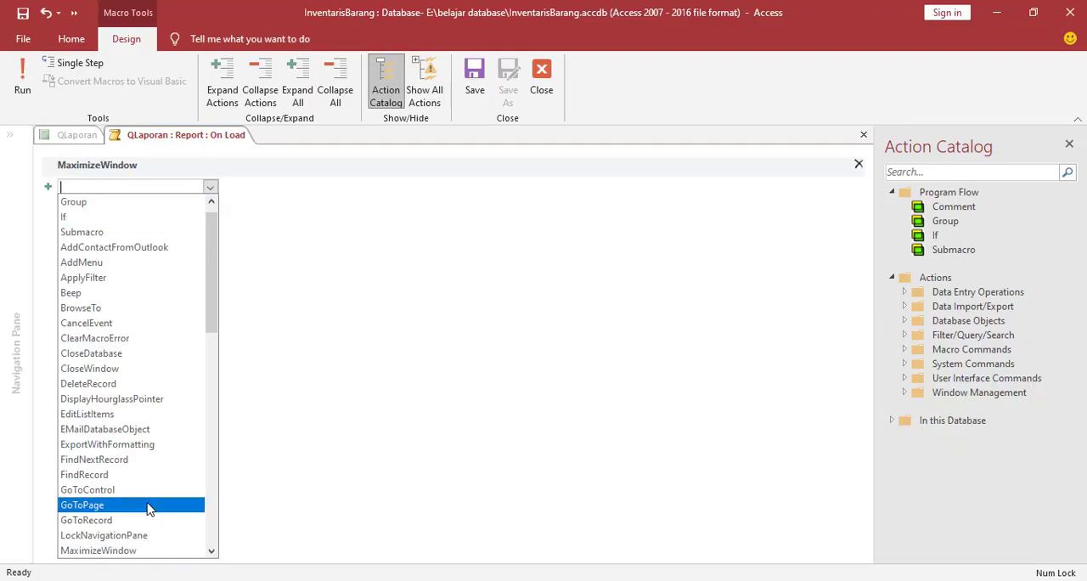
{"action": "left_click", "coordinate": [134, 550]}
{"action": "left_click", "coordinate": [163, 190]}
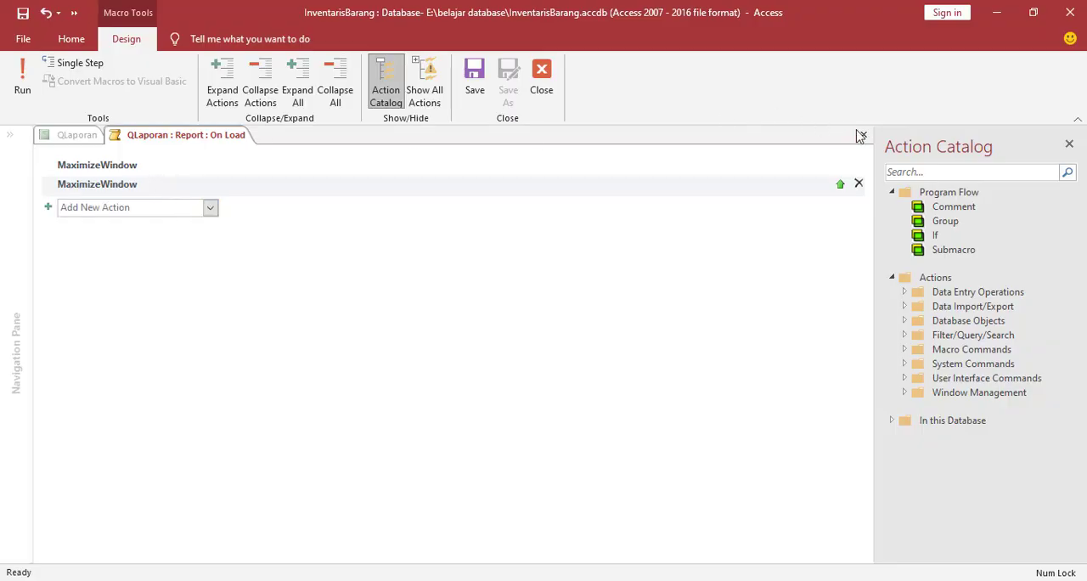
{"action": "left_click", "coordinate": [859, 183]}
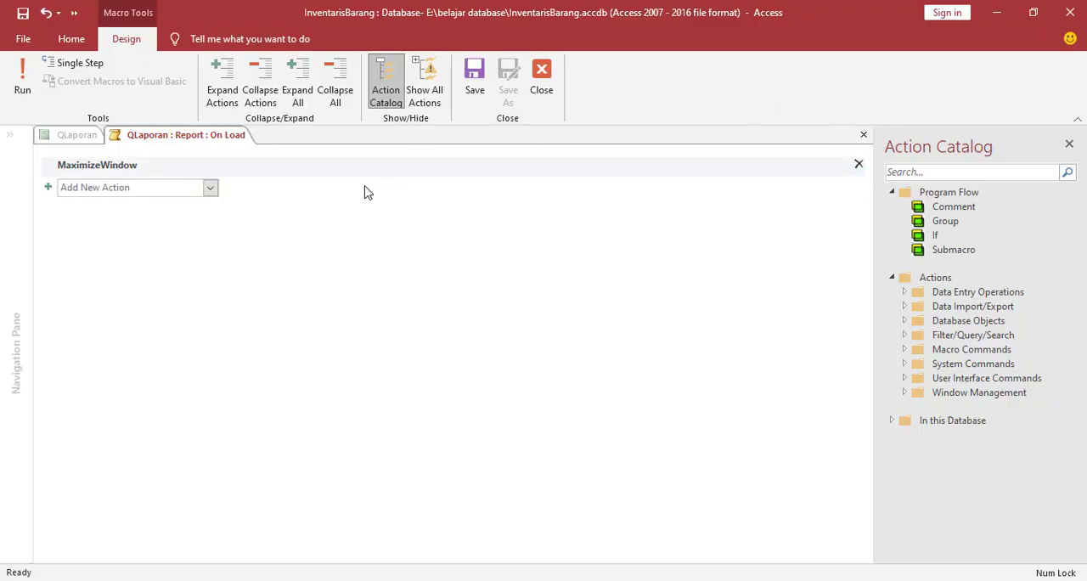
Save and close the report's On Load macro
{"action": "right_click", "coordinate": [216, 141]}
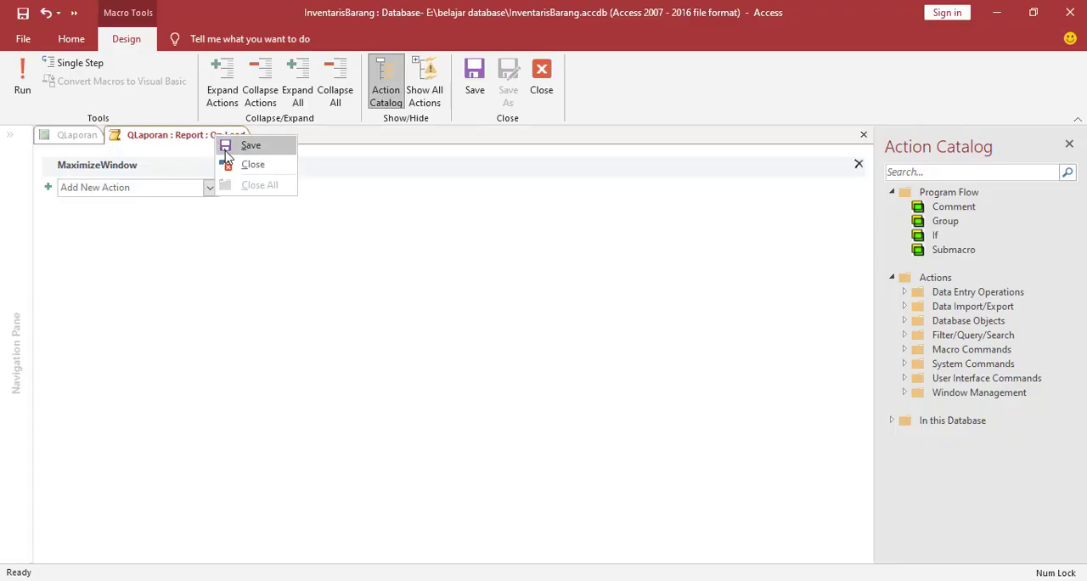
{"action": "left_click", "coordinate": [228, 150]}
{"action": "right_click", "coordinate": [226, 141]}
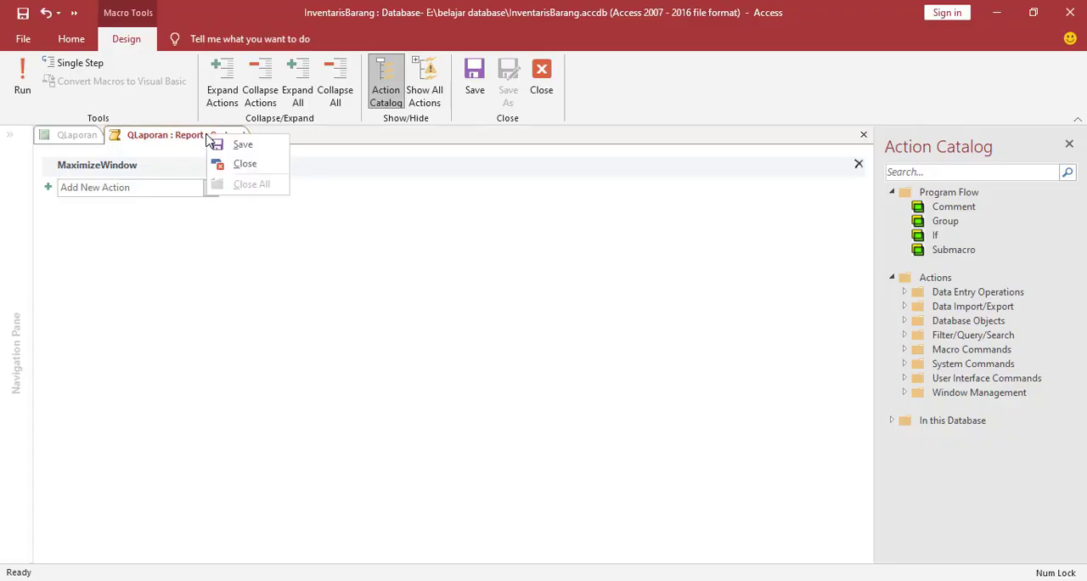
{"action": "left_click", "coordinate": [231, 164]}
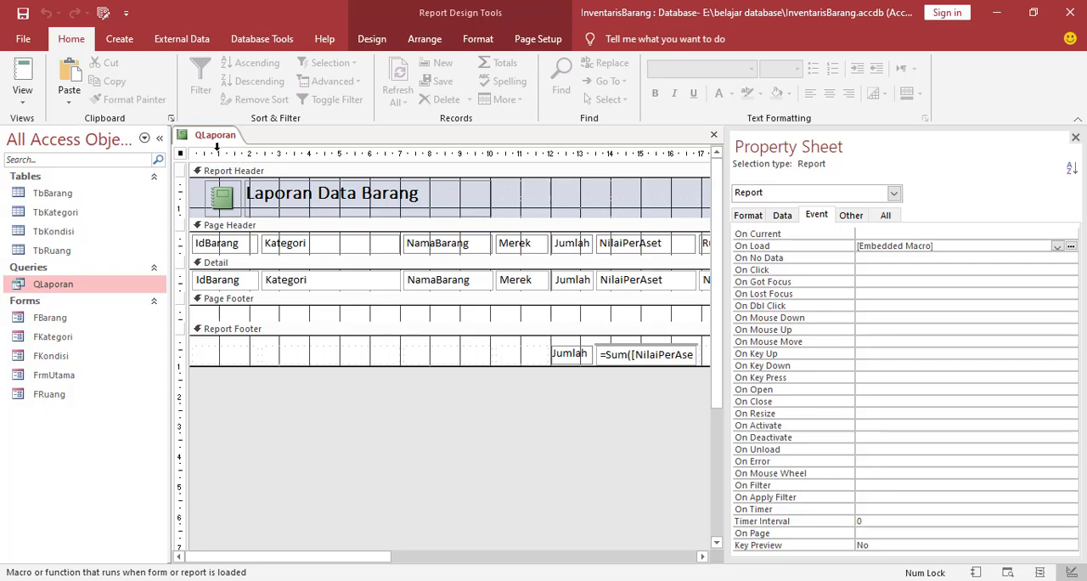
Save the report under the name Laporan
{"action": "right_click", "coordinate": [205, 142]}
{"action": "left_click", "coordinate": [225, 151]}
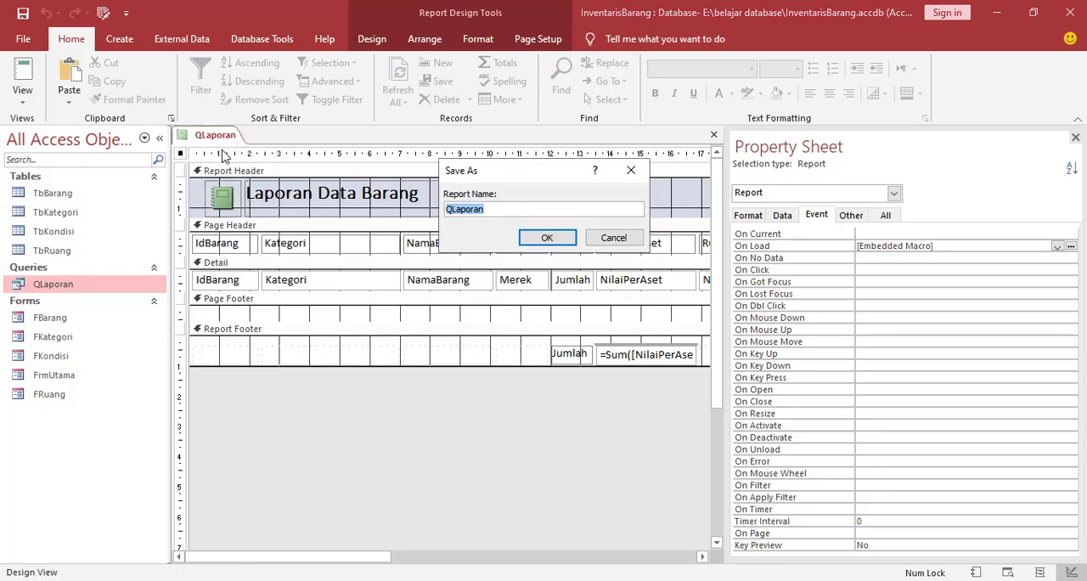
{"action": "left_click", "coordinate": [454, 210]}
{"action": "left_click_drag", "start_coordinate": [496, 210], "coordinate": [416, 210]}
{"action": "left_click", "coordinate": [453, 211]}
{"action": "left_click", "coordinate": [547, 238]}
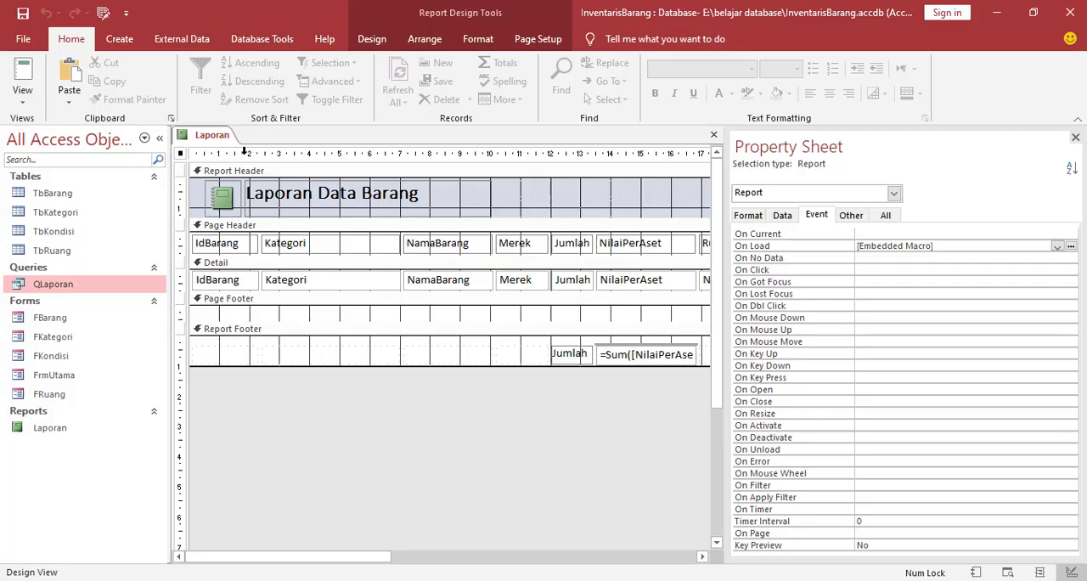
Close the report design, then view the saved Laporan report in its own window and close it
{"action": "right_click", "coordinate": [220, 135]}
{"action": "left_click", "coordinate": [249, 163]}
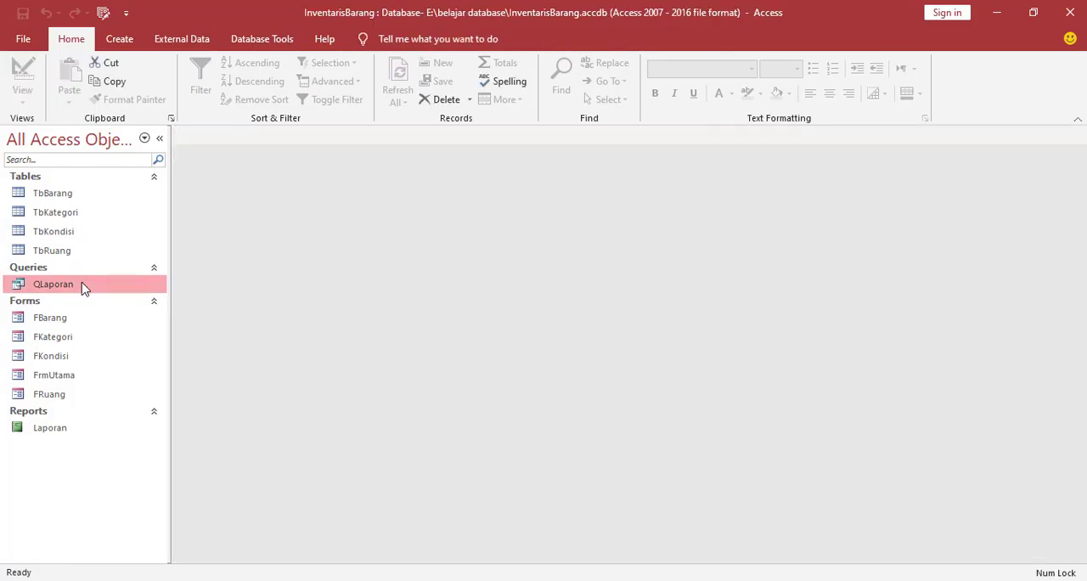
{"action": "double_click", "coordinate": [36, 429]}
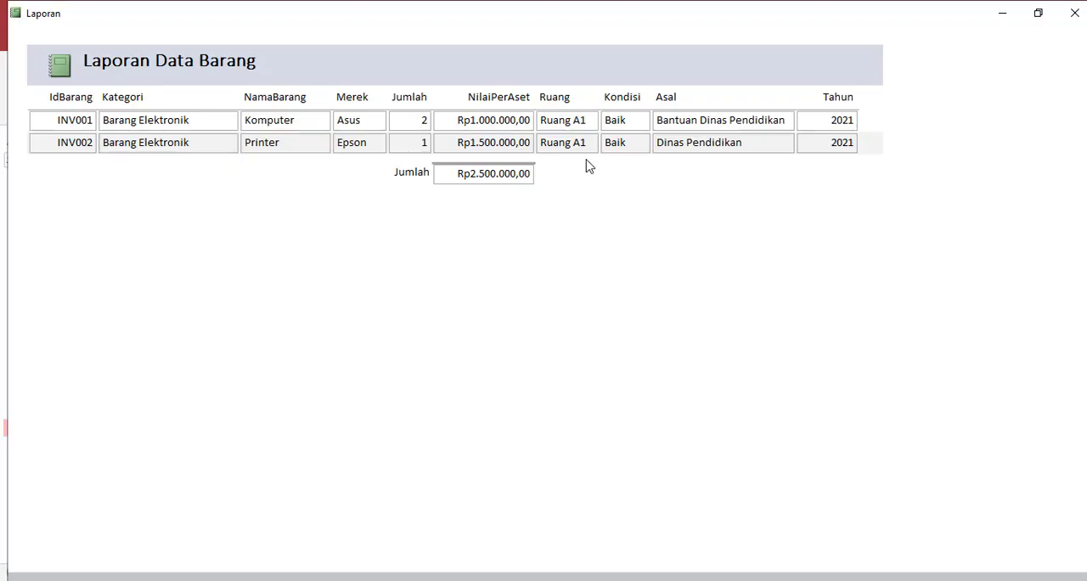
{"action": "left_click", "coordinate": [1068, 25]}
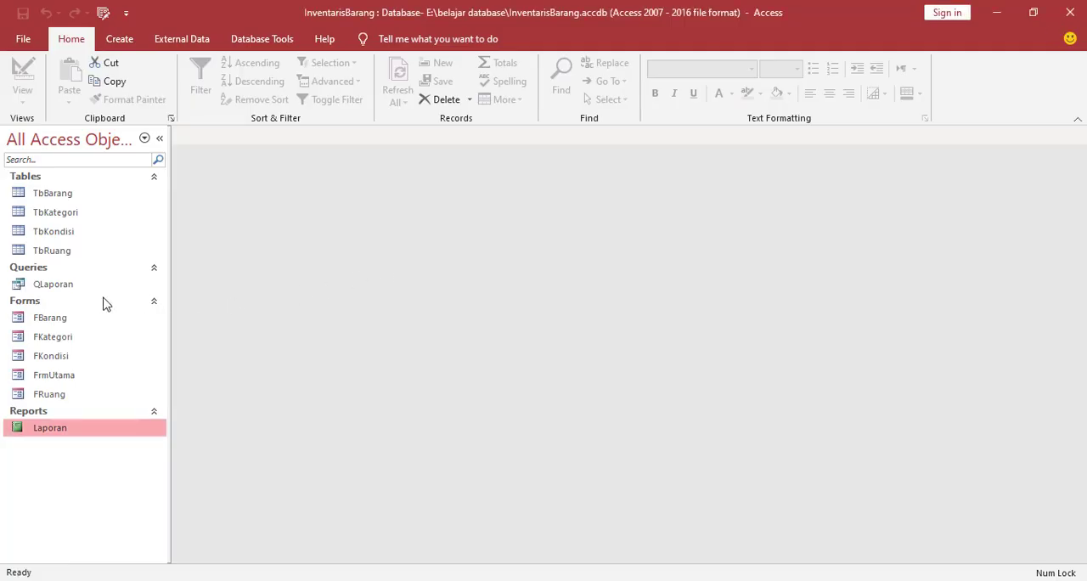
Open the FrmUtama form in Design View and draw a command button beside Data Kondisi in the form header
{"action": "right_click", "coordinate": [37, 375]}
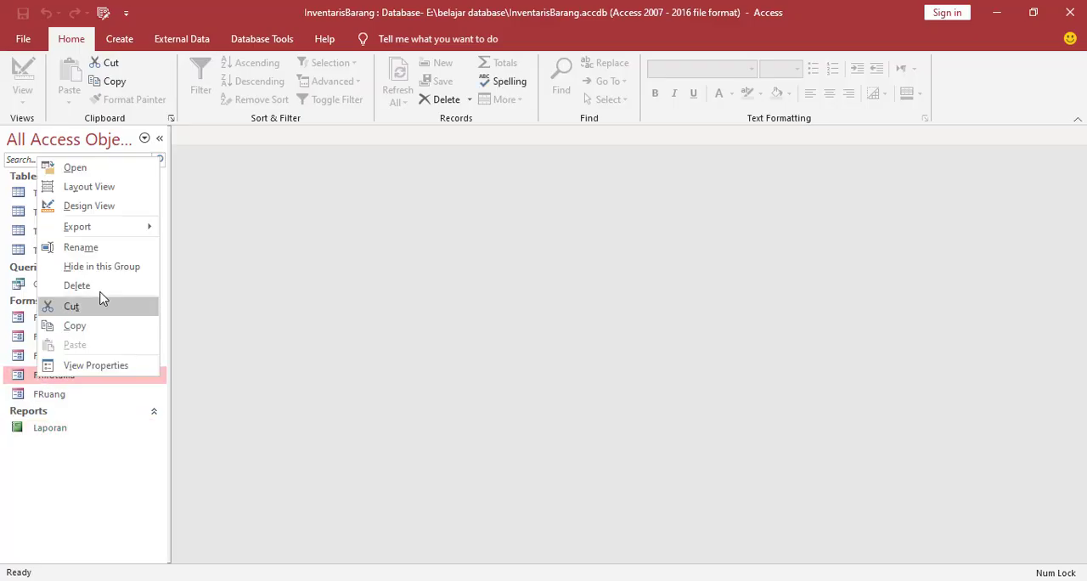
{"action": "left_click", "coordinate": [81, 207]}
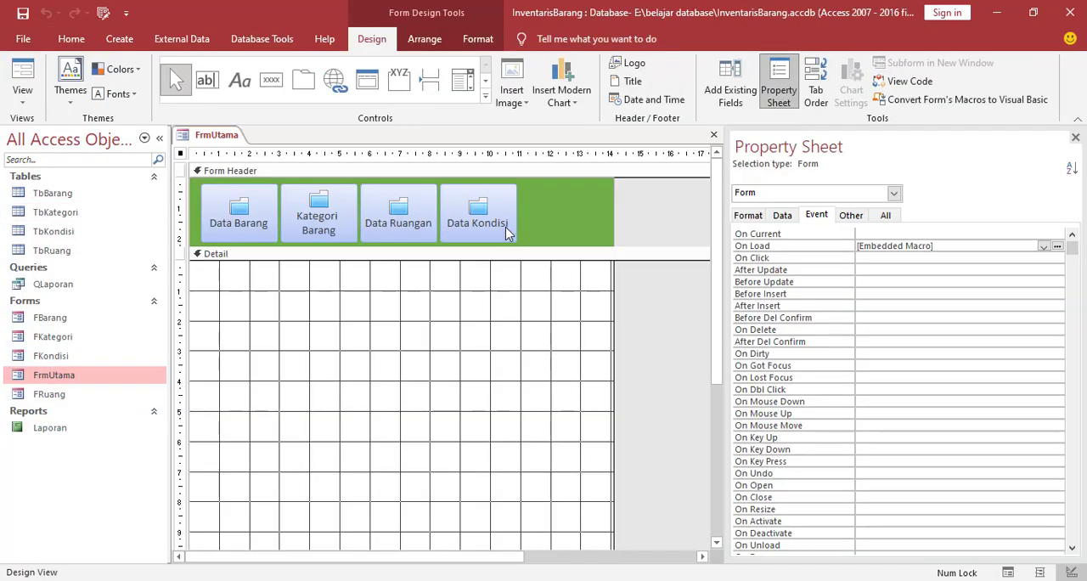
{"action": "left_click", "coordinate": [508, 229]}
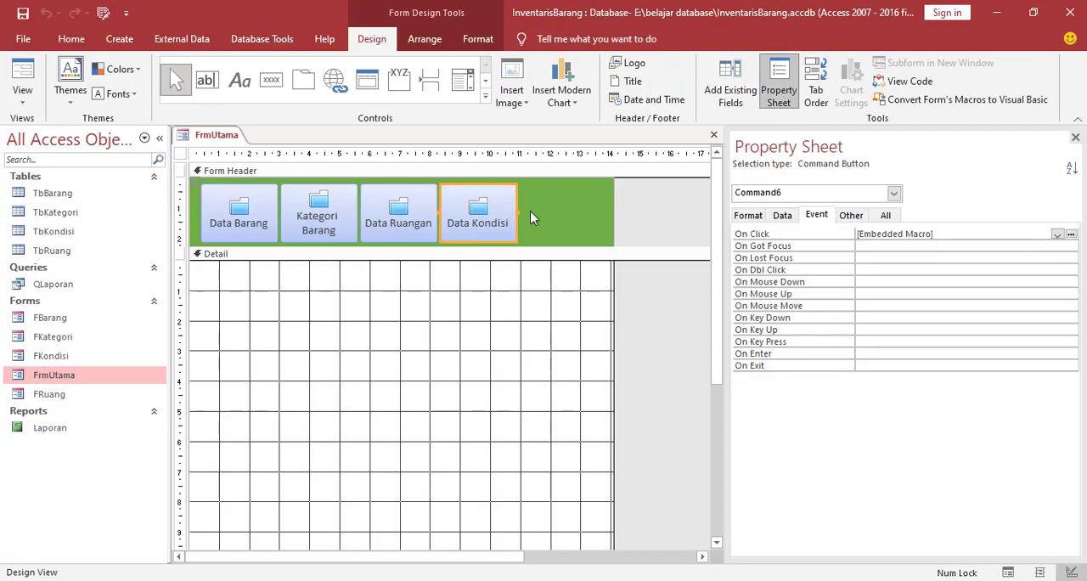
{"action": "left_click", "coordinate": [272, 79]}
{"action": "left_click_drag", "start_coordinate": [521, 189], "coordinate": [586, 240]}
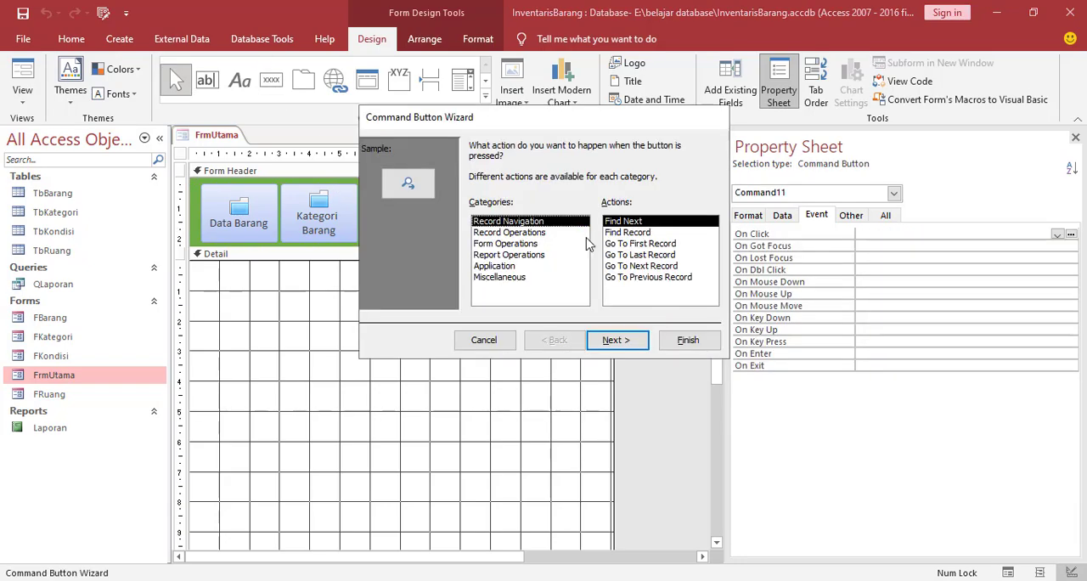
Assign the new button the Open Report action from Report Operations, targeting the Laporan report
{"action": "left_click", "coordinate": [505, 257]}
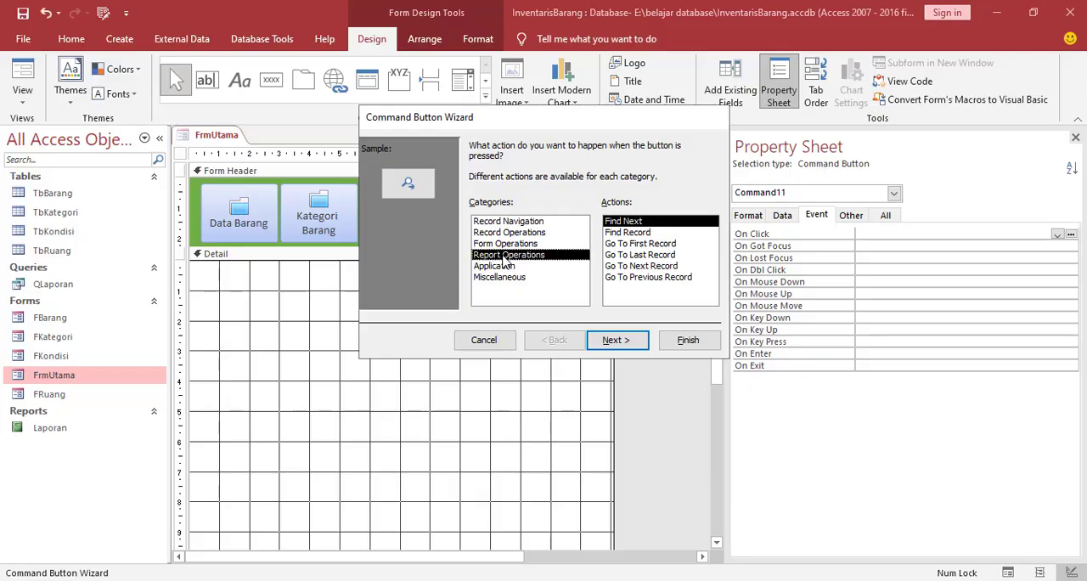
{"action": "left_click", "coordinate": [617, 233]}
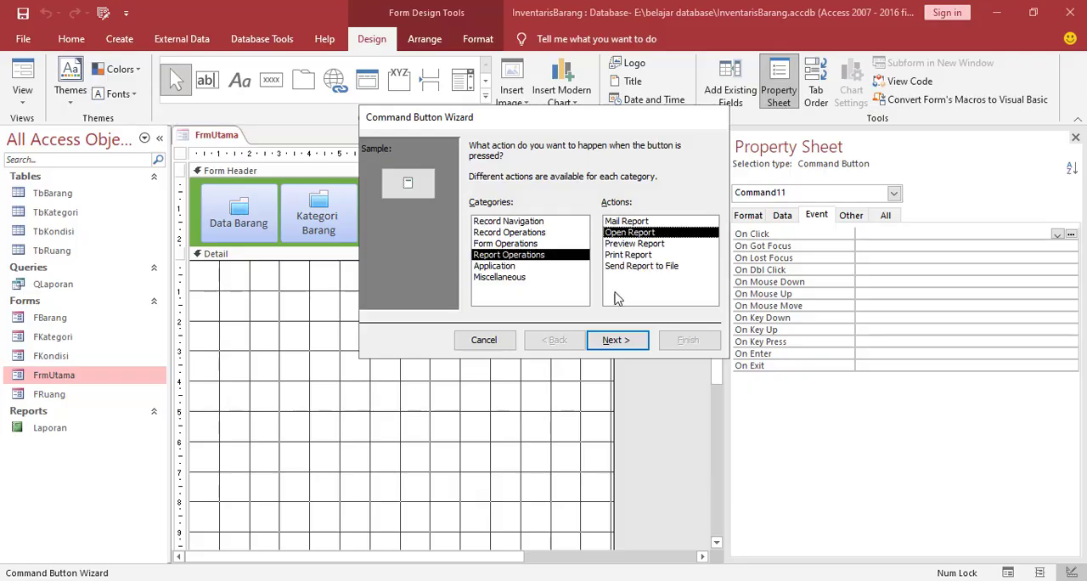
{"action": "left_click", "coordinate": [616, 340]}
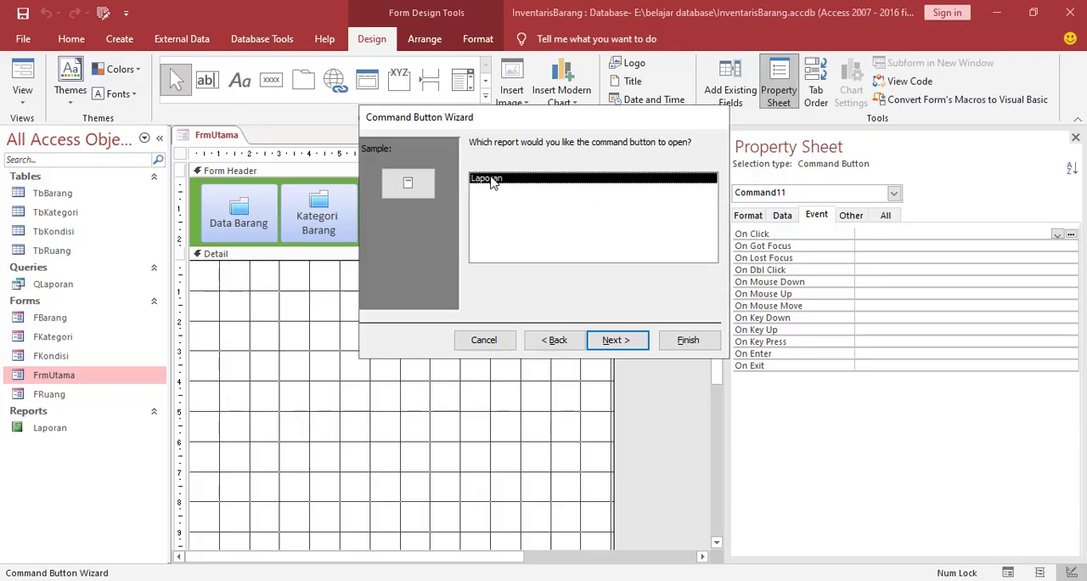
{"action": "left_click", "coordinate": [616, 341]}
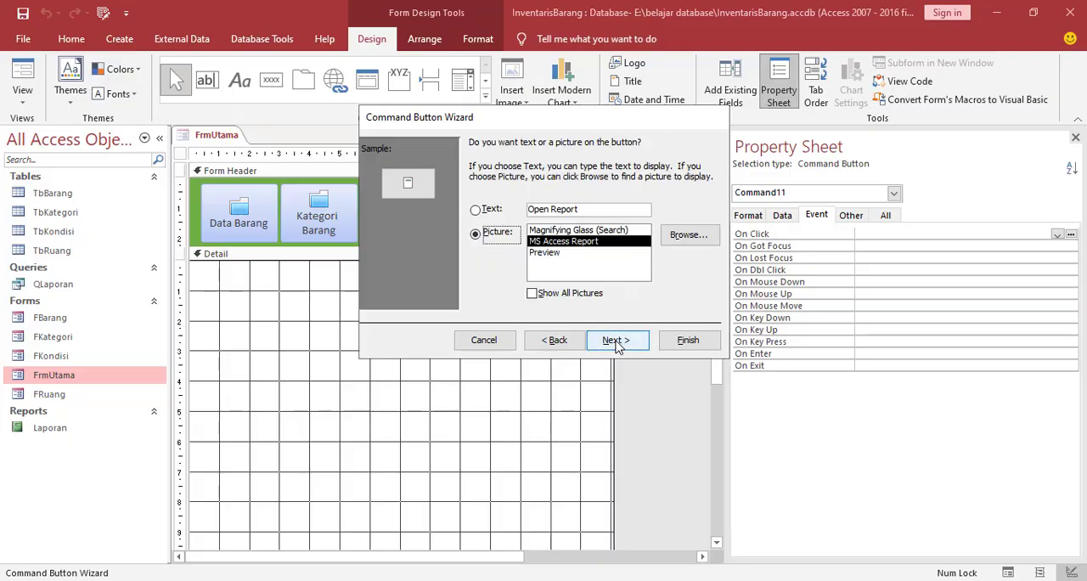
Use the report image from the icon folder as the button's picture, browsing all file types, and finish the Command Button Wizard
{"action": "left_click", "coordinate": [690, 235]}
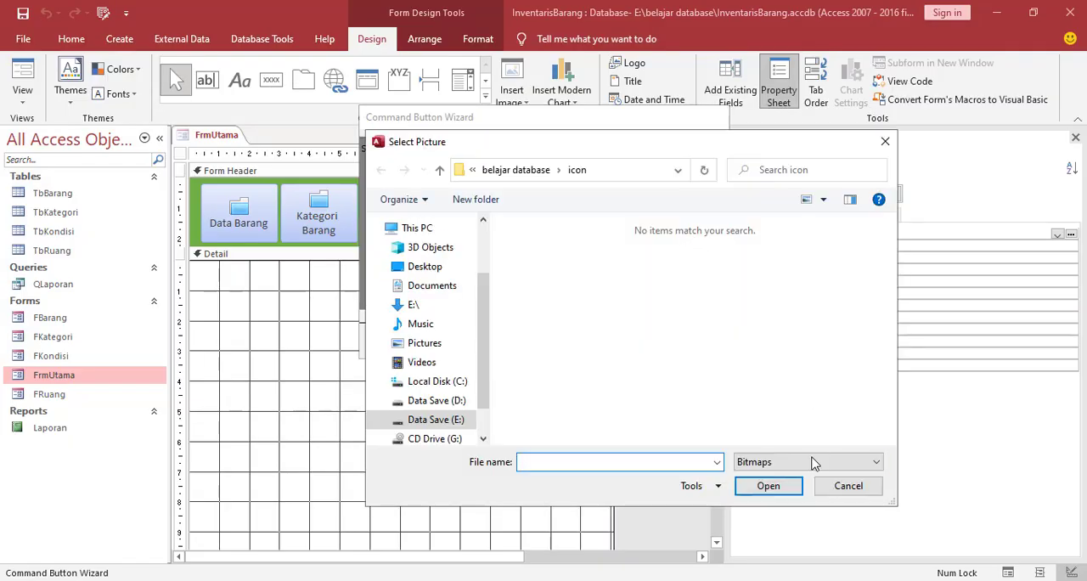
{"action": "left_click", "coordinate": [803, 463]}
{"action": "left_click", "coordinate": [753, 501]}
{"action": "scroll", "coordinate": [731, 339], "scroll_direction": "down", "scroll_amount": 5}
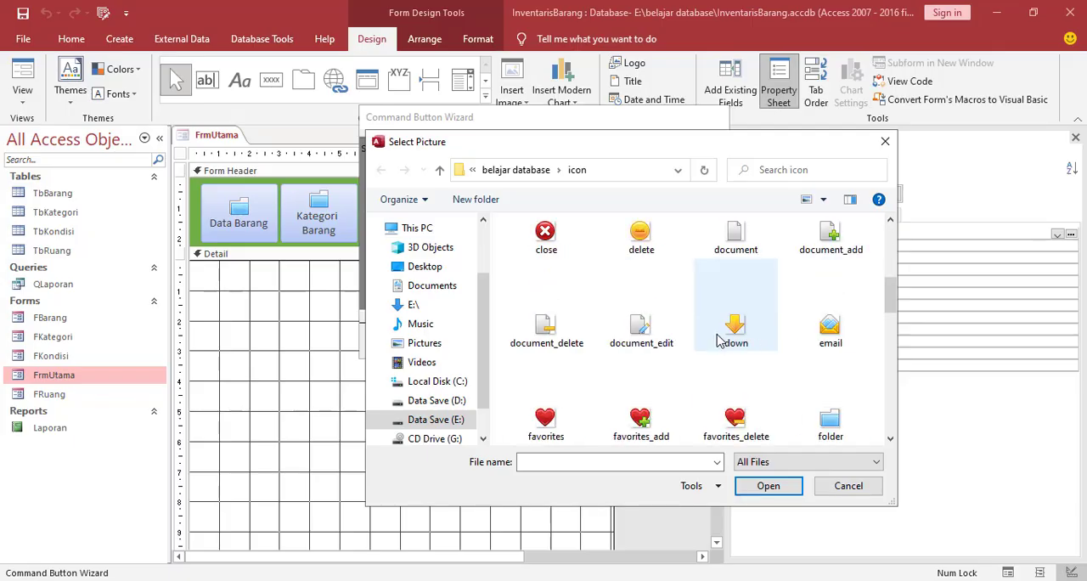
{"action": "scroll", "coordinate": [716, 338], "scroll_direction": "down", "scroll_amount": 6}
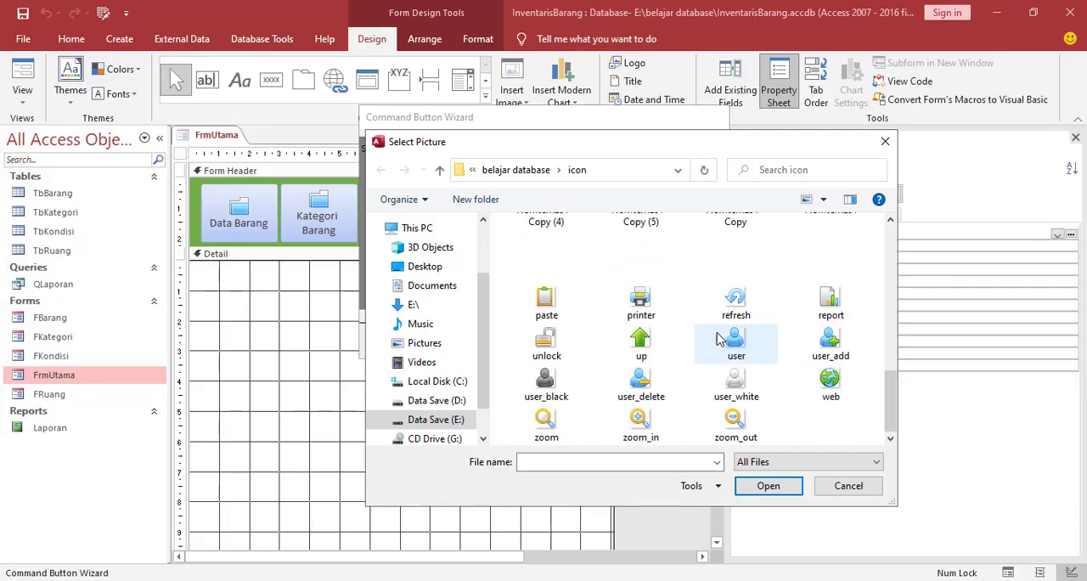
{"action": "left_click", "coordinate": [831, 302]}
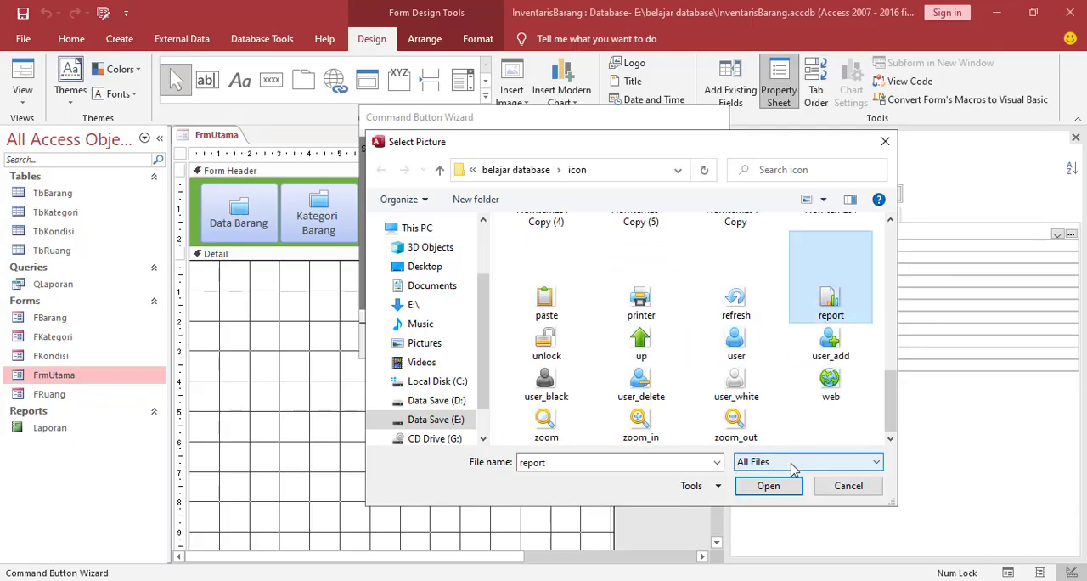
{"action": "left_click", "coordinate": [769, 486]}
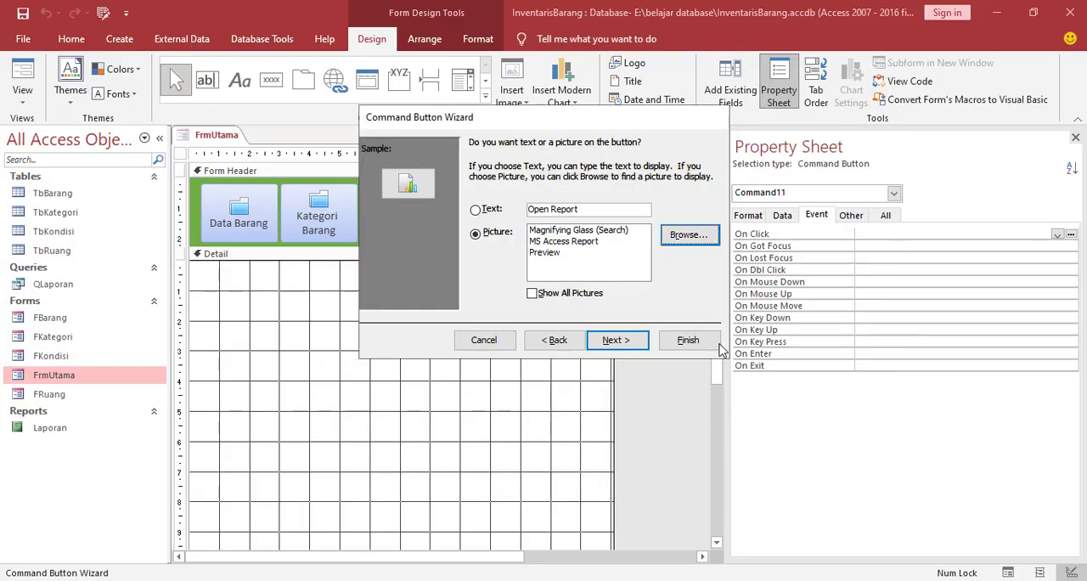
{"action": "left_click", "coordinate": [619, 340]}
{"action": "left_click", "coordinate": [690, 341]}
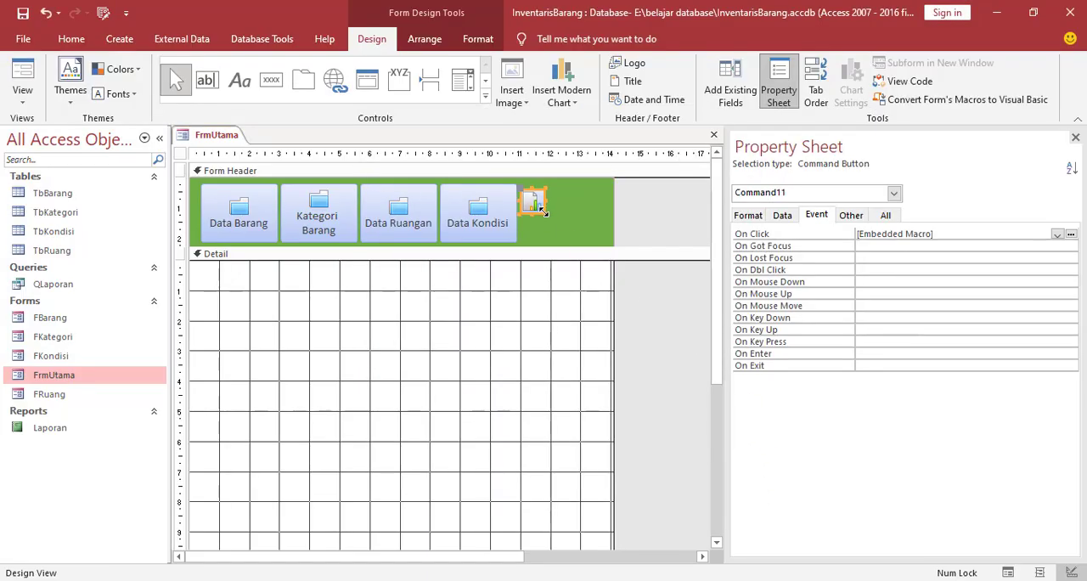
Enlarge the new report button to about 2.2 by 1.5 cm and change its caption to Laporan
{"action": "left_click_drag", "start_coordinate": [544, 212], "coordinate": [588, 237]}
{"action": "double_click", "coordinate": [569, 217]}
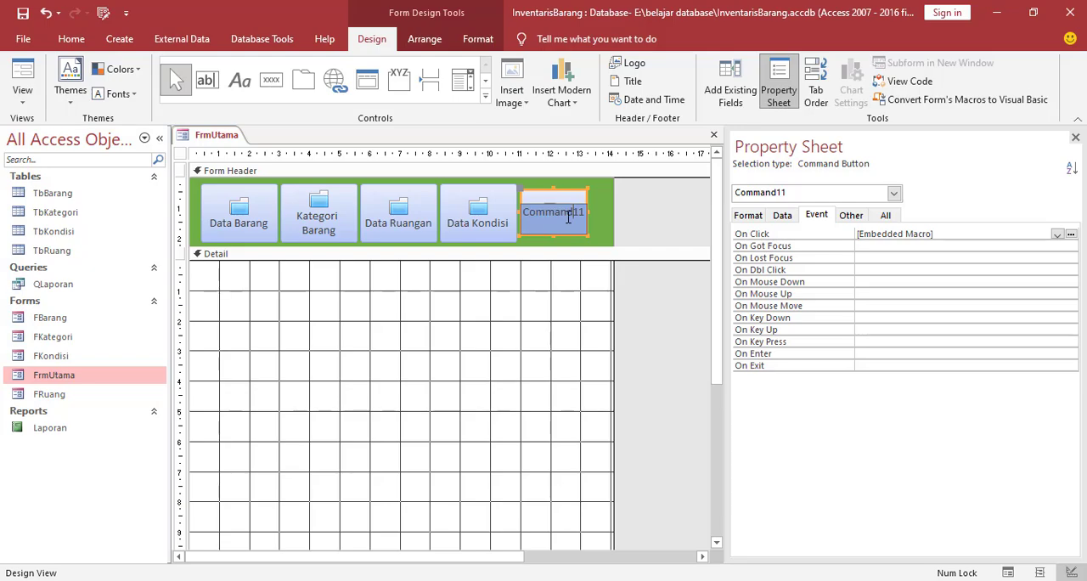
{"action": "left_click_drag", "start_coordinate": [525, 213], "coordinate": [591, 212]}
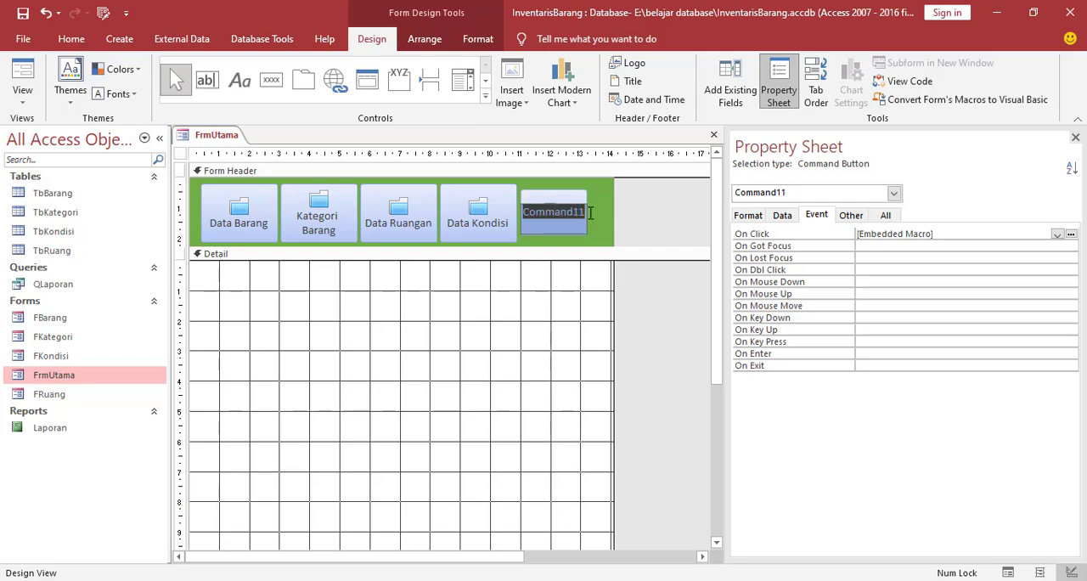
{"action": "type", "text": "Lapo"}
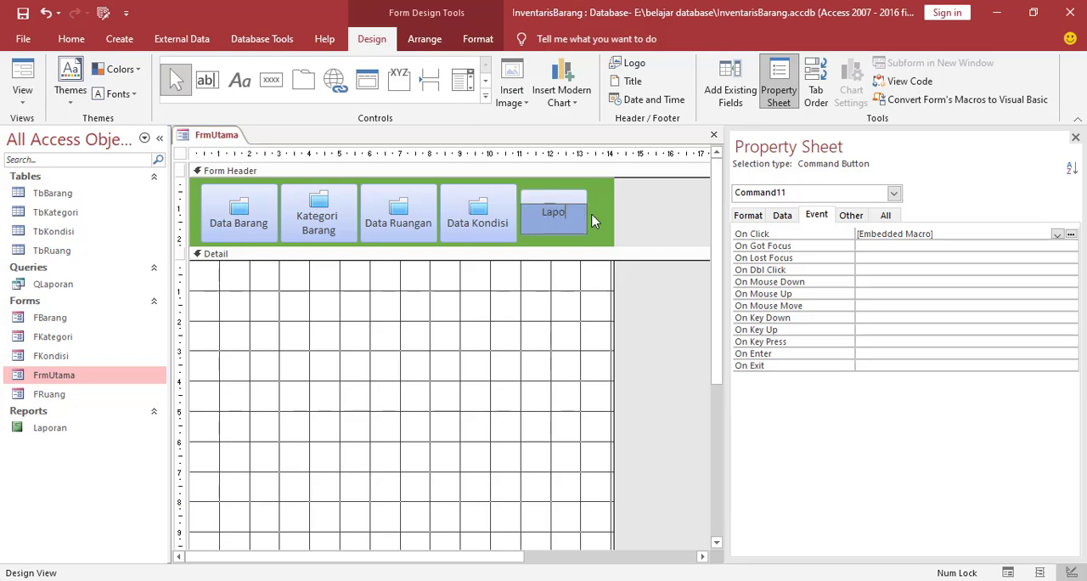
{"action": "type", "text": "ran"}
{"action": "left_click", "coordinate": [574, 306]}
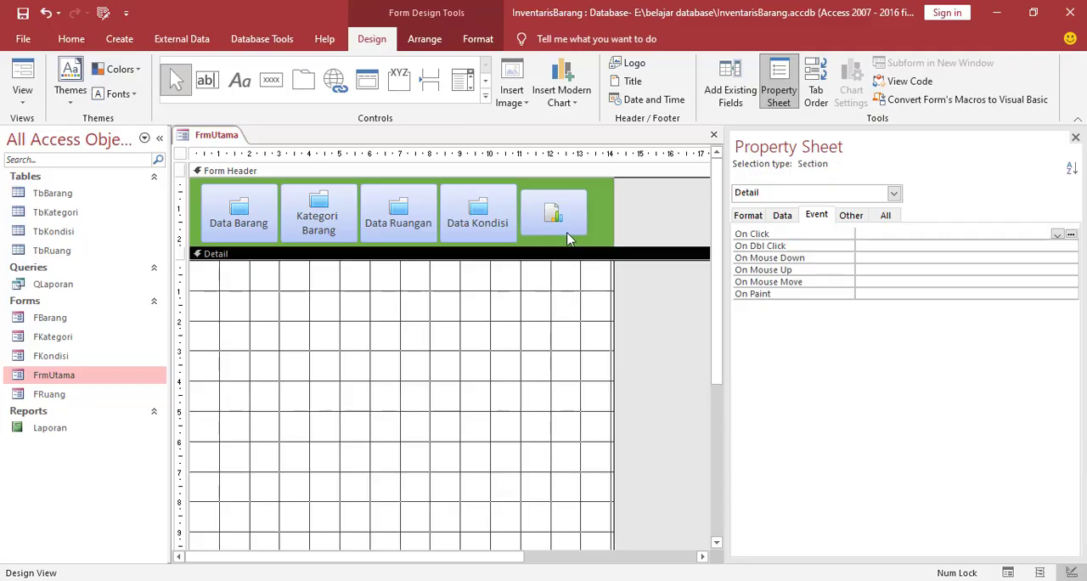
Set the Laporan button's Picture Caption Arrangement to Bottom and increase its height to about 1.6 cm
{"action": "left_click", "coordinate": [561, 223]}
{"action": "left_click", "coordinate": [758, 215]}
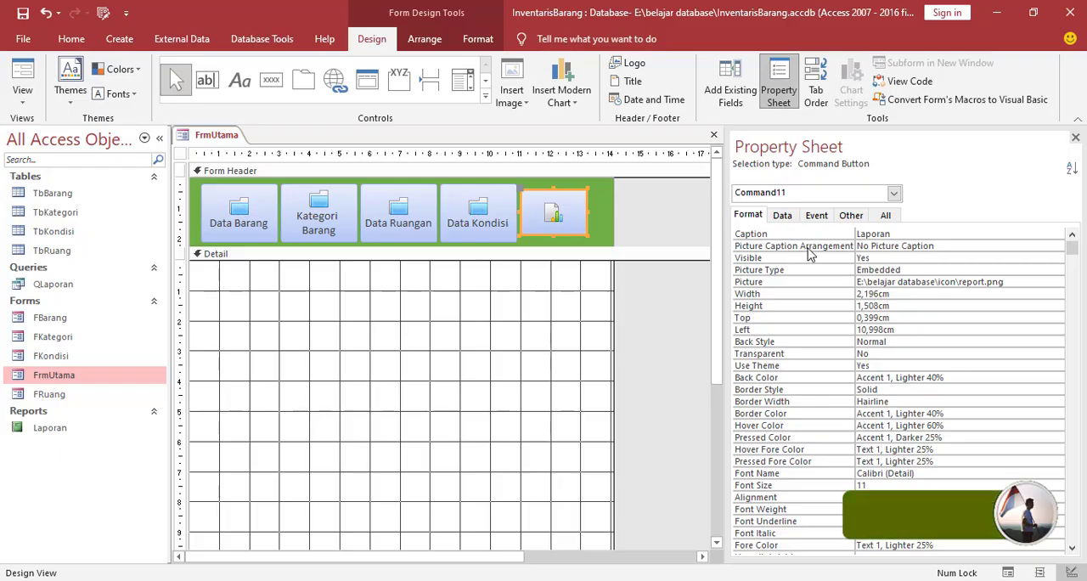
{"action": "left_click", "coordinate": [1056, 246]}
{"action": "left_click", "coordinate": [1058, 246]}
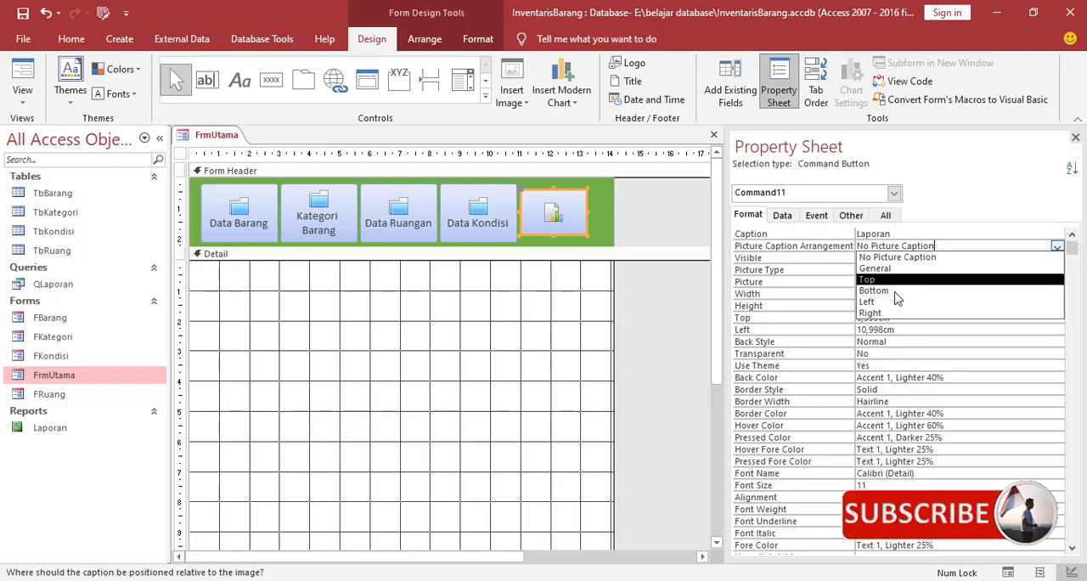
{"action": "left_click", "coordinate": [1039, 291]}
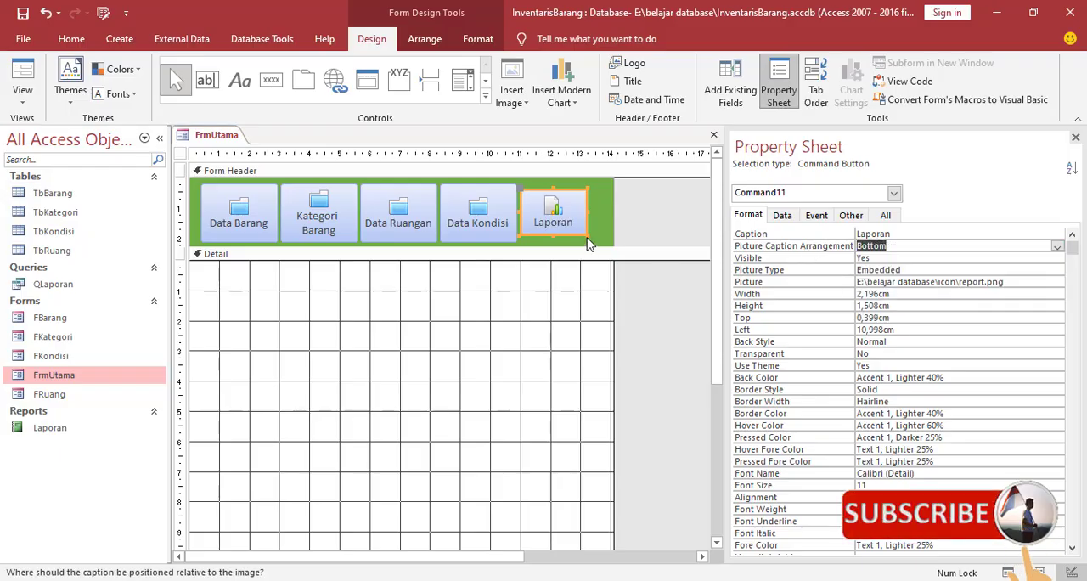
{"action": "left_click_drag", "start_coordinate": [588, 235], "coordinate": [588, 238]}
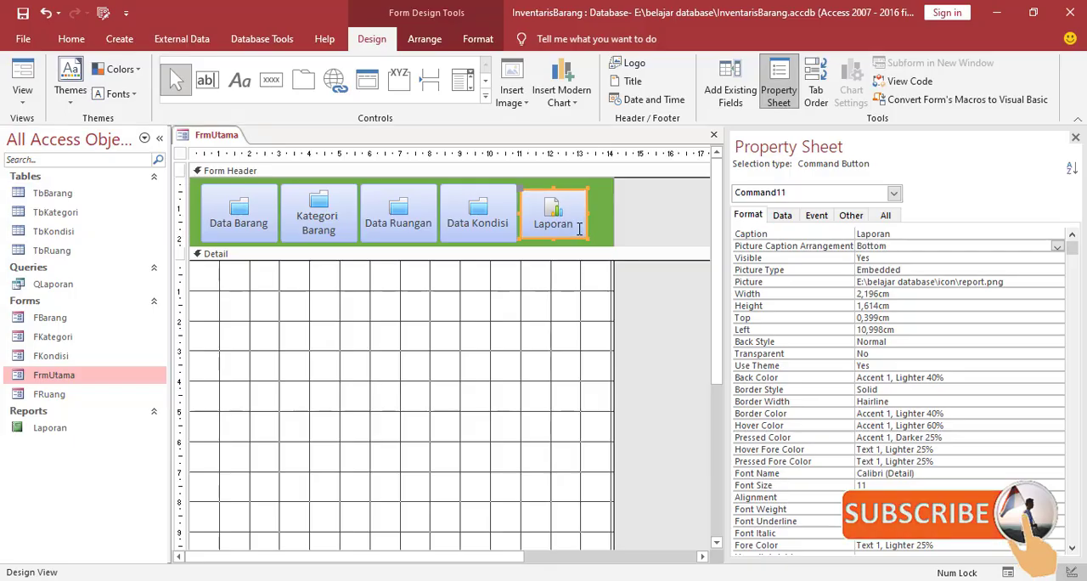
{"action": "left_click", "coordinate": [541, 315]}
Arrange all five form header buttons in a tabular layout, forming one row that starts near the header's left edge
{"action": "left_click", "coordinate": [551, 231]}
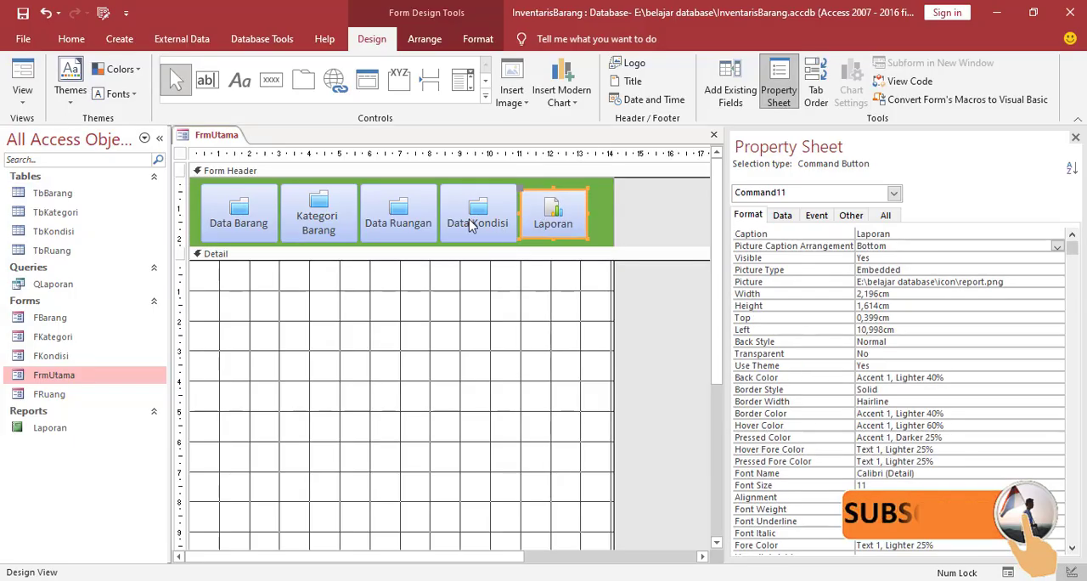
{"action": "left_click", "coordinate": [474, 223], "text": "shift"}
{"action": "left_click", "coordinate": [417, 224], "text": "shift"}
{"action": "left_click", "coordinate": [315, 218], "text": "shift"}
{"action": "left_click", "coordinate": [252, 222], "text": "shift"}
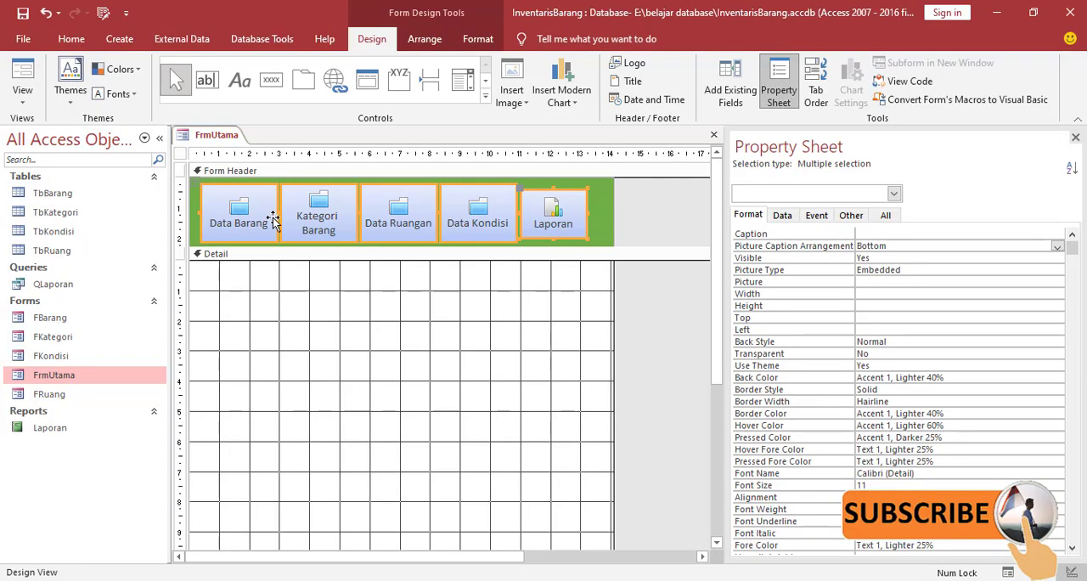
{"action": "left_click", "coordinate": [426, 39]}
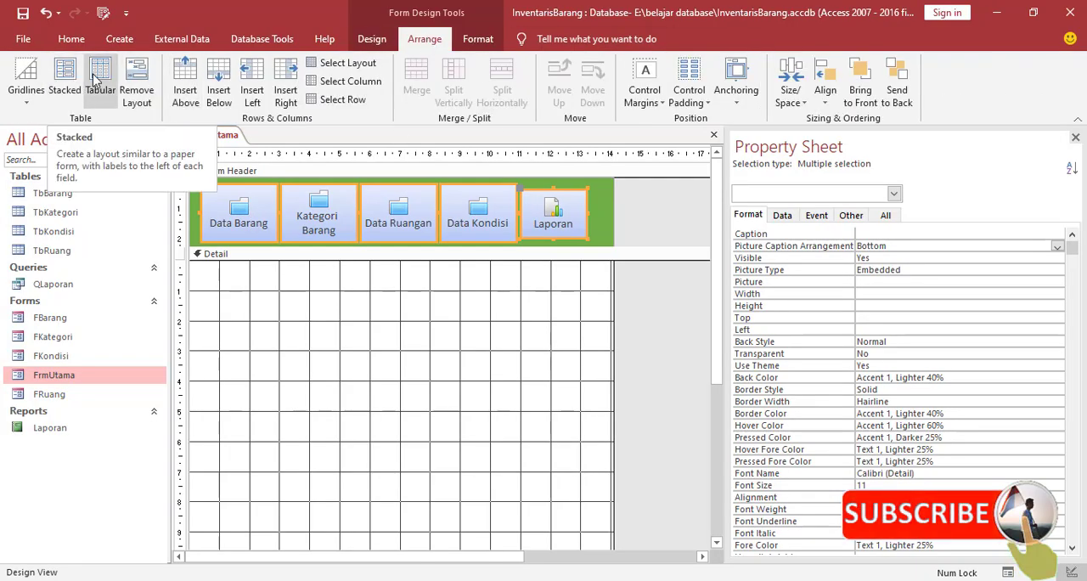
{"action": "left_click", "coordinate": [68, 83]}
{"action": "left_click_drag", "start_coordinate": [456, 271], "coordinate": [231, 204]}
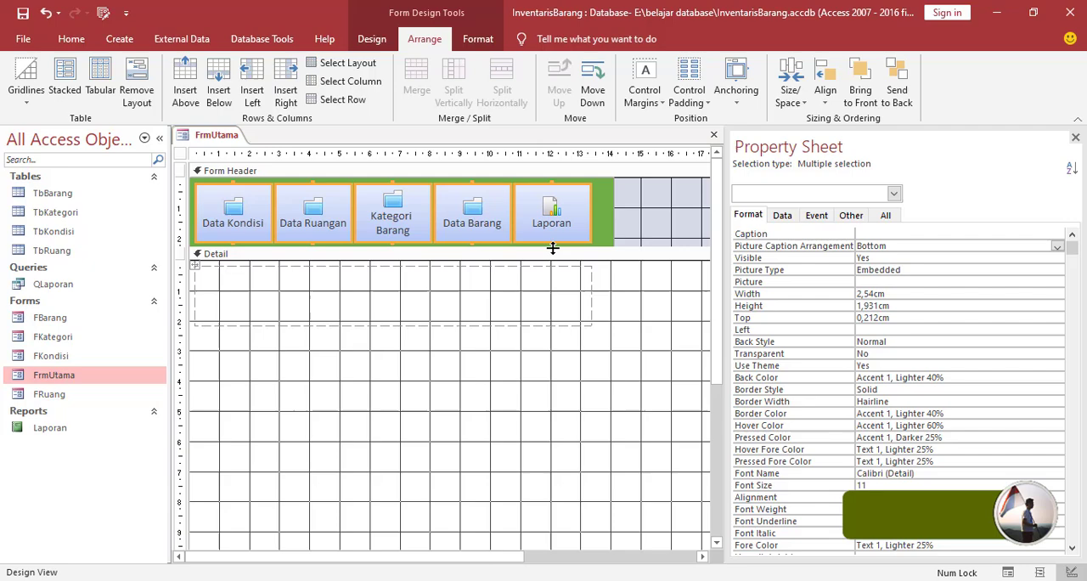
Close the Property Sheet and narrow the form to about 14 cm, matching the end of the green header area
{"action": "left_click", "coordinate": [595, 310]}
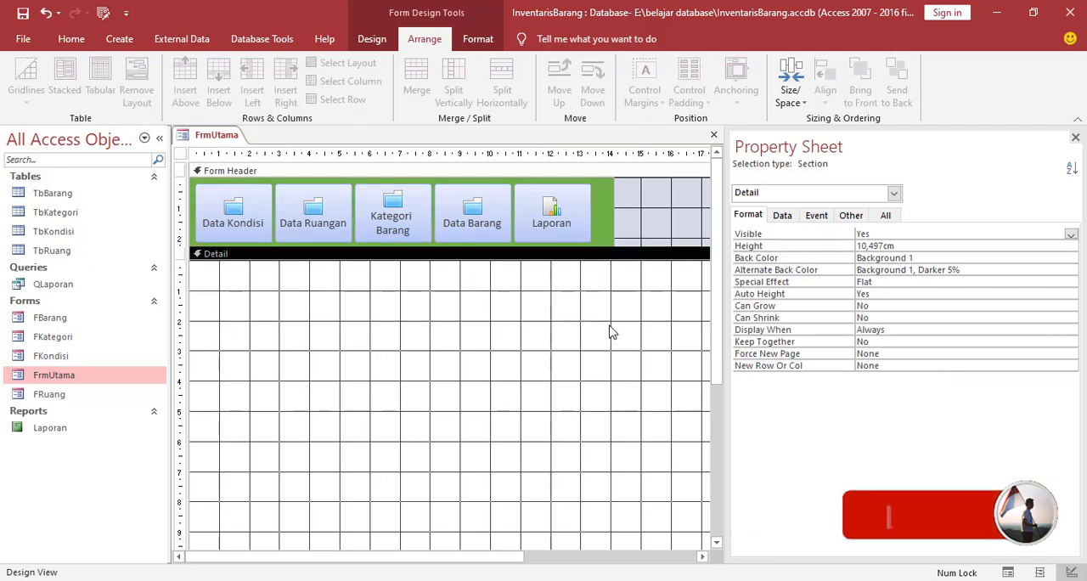
{"action": "left_click", "coordinate": [1076, 136]}
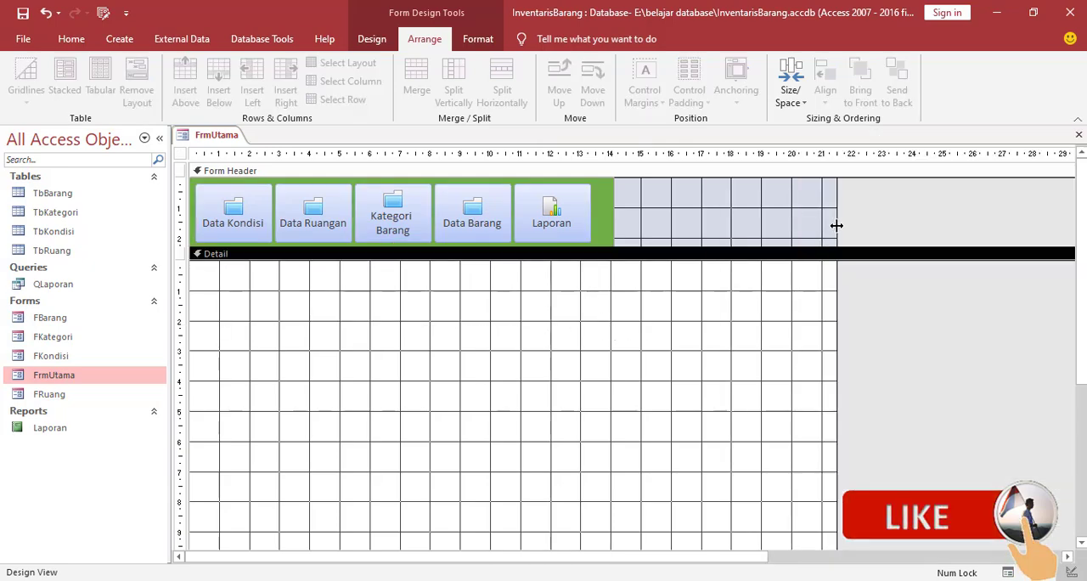
{"action": "left_click_drag", "start_coordinate": [835, 223], "coordinate": [613, 244]}
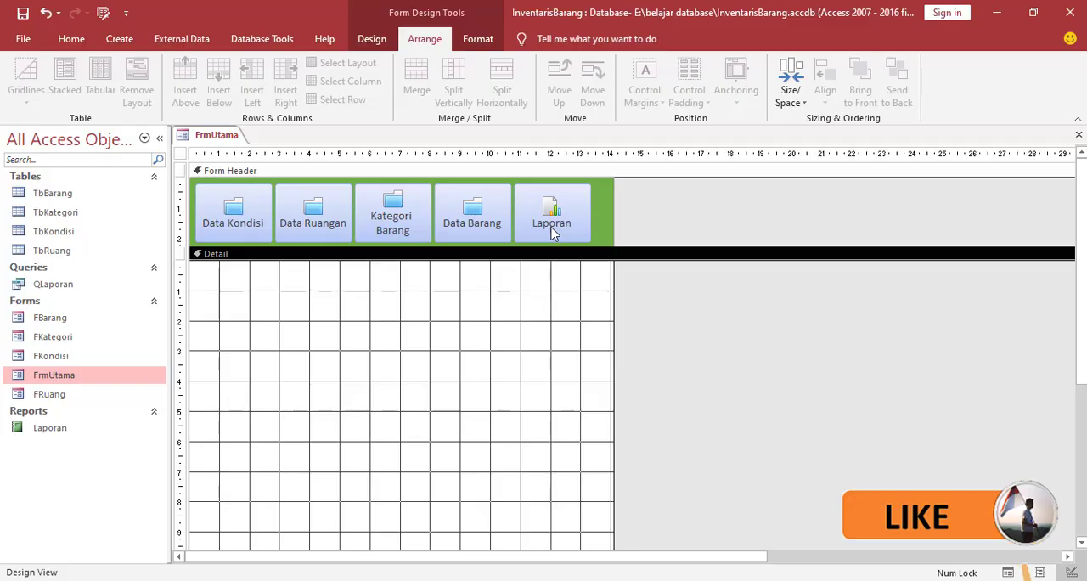
Show FrmUtama in Form View, test the Laporan button by opening the report, and close the report window
{"action": "right_click", "coordinate": [191, 140]}
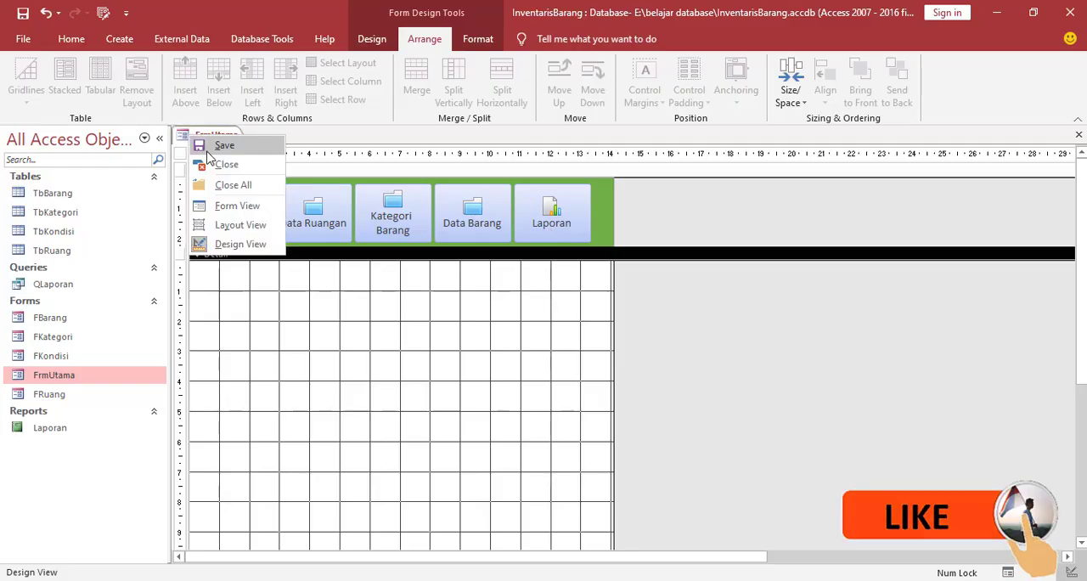
{"action": "left_click", "coordinate": [208, 136]}
{"action": "right_click", "coordinate": [207, 136]}
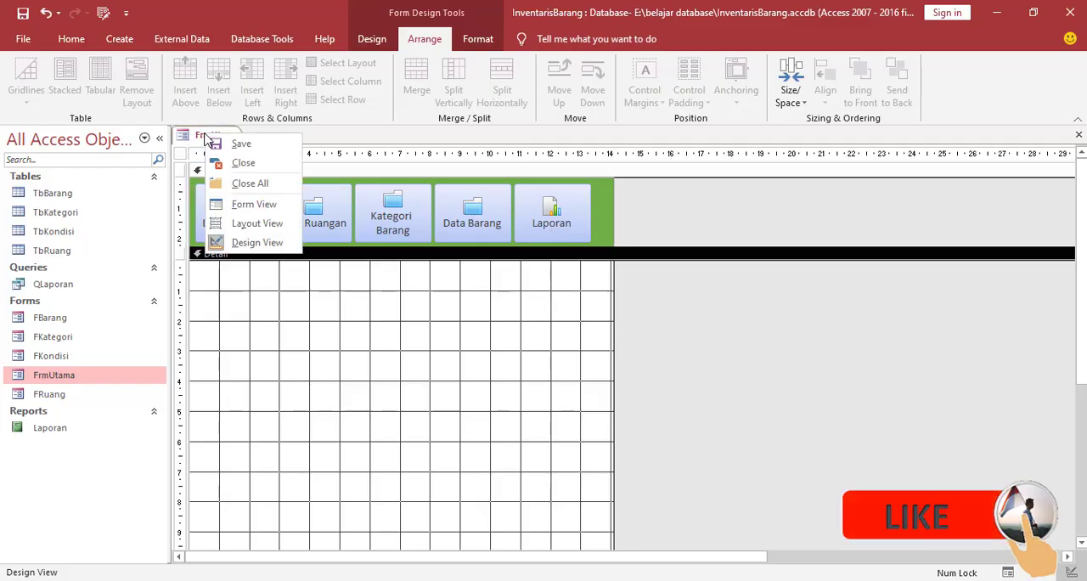
{"action": "left_click", "coordinate": [250, 204]}
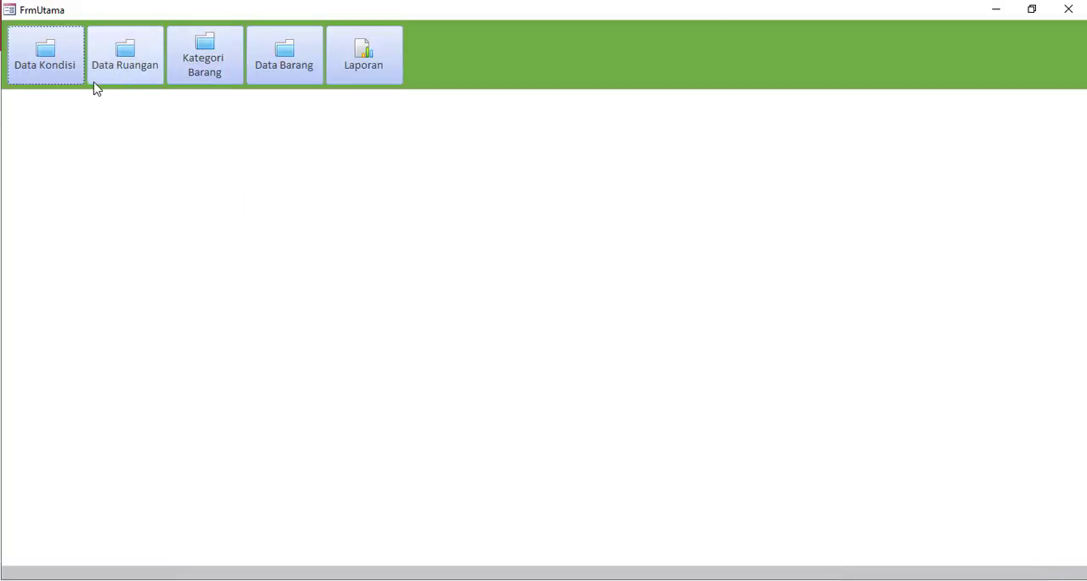
{"action": "left_click", "coordinate": [359, 70]}
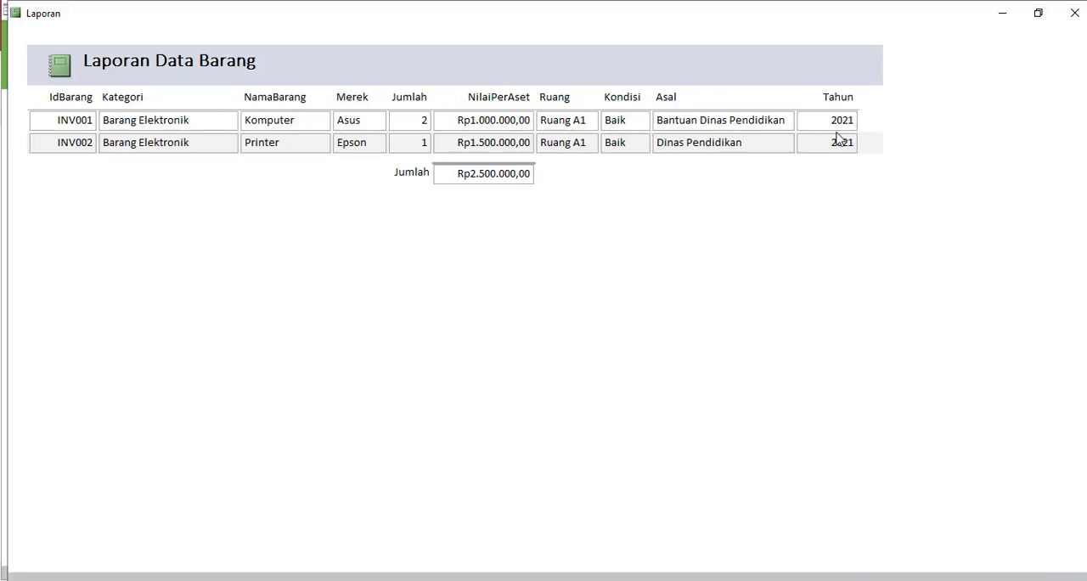
{"action": "left_click", "coordinate": [1075, 13]}
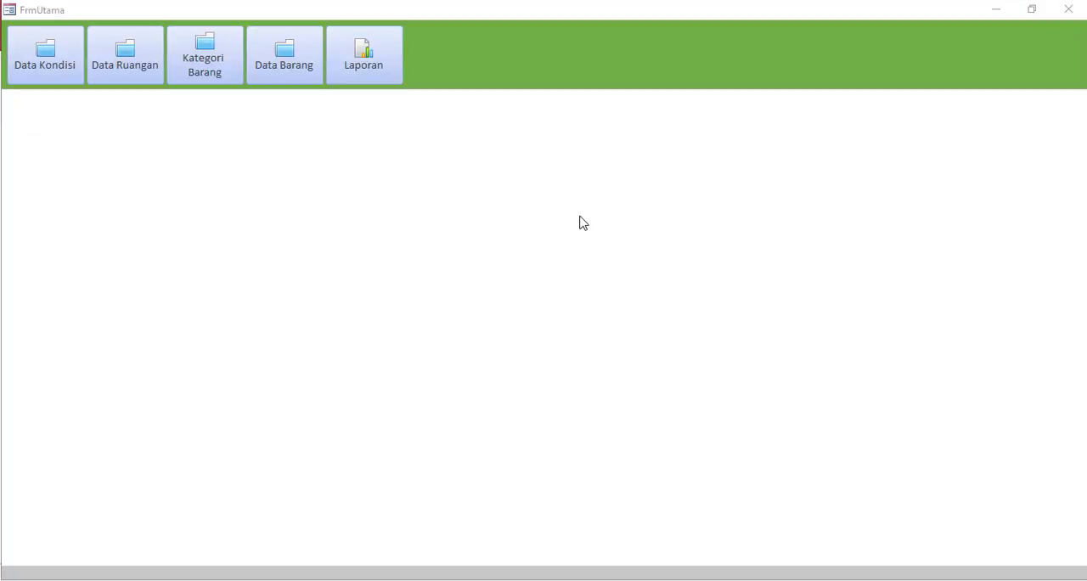